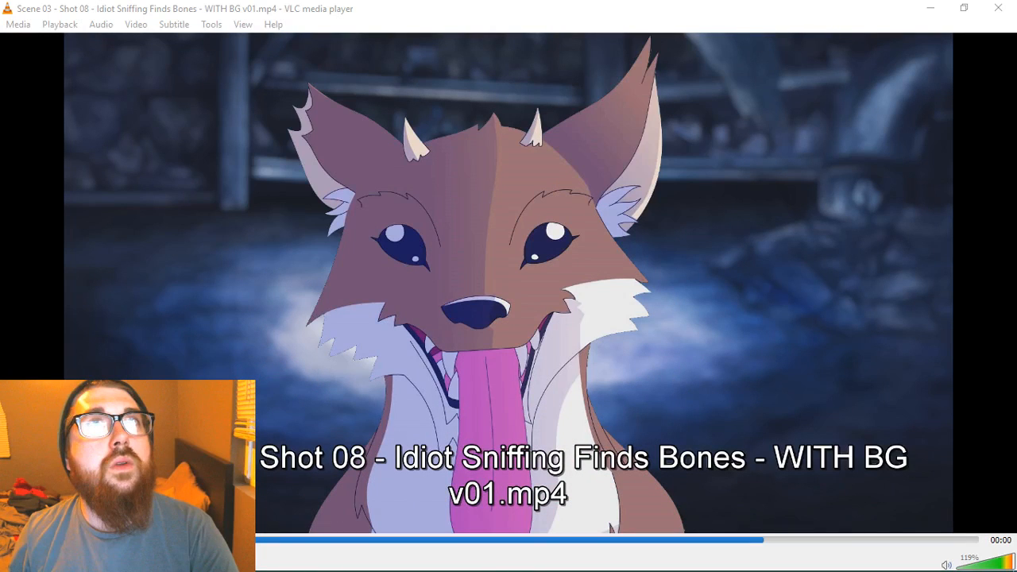
Minimize the browser and File Explorer windows to return to the Scene 03 - Shot 09 animation in CACANi.
drag(0, 2, 43, 27)
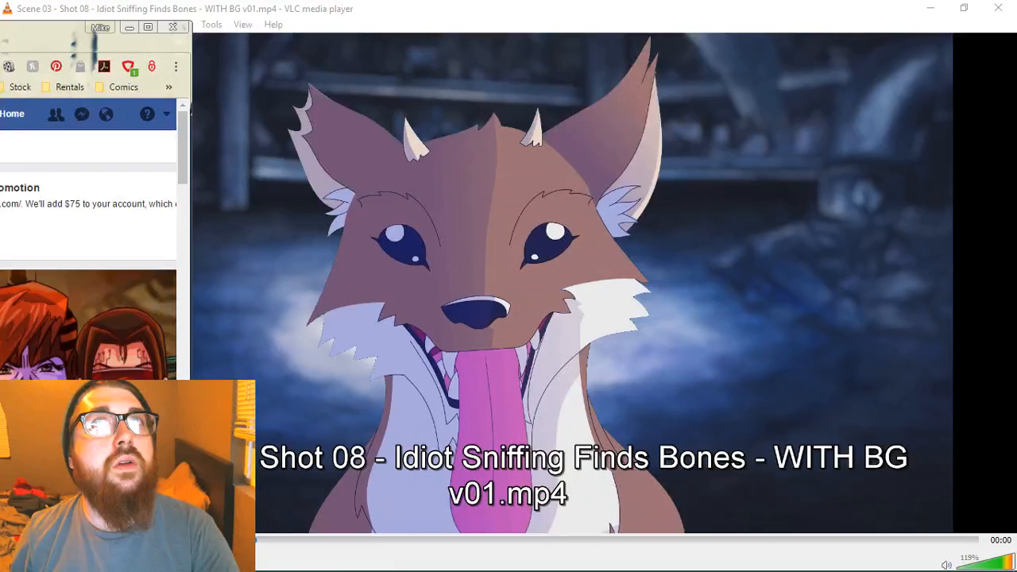
click(130, 27)
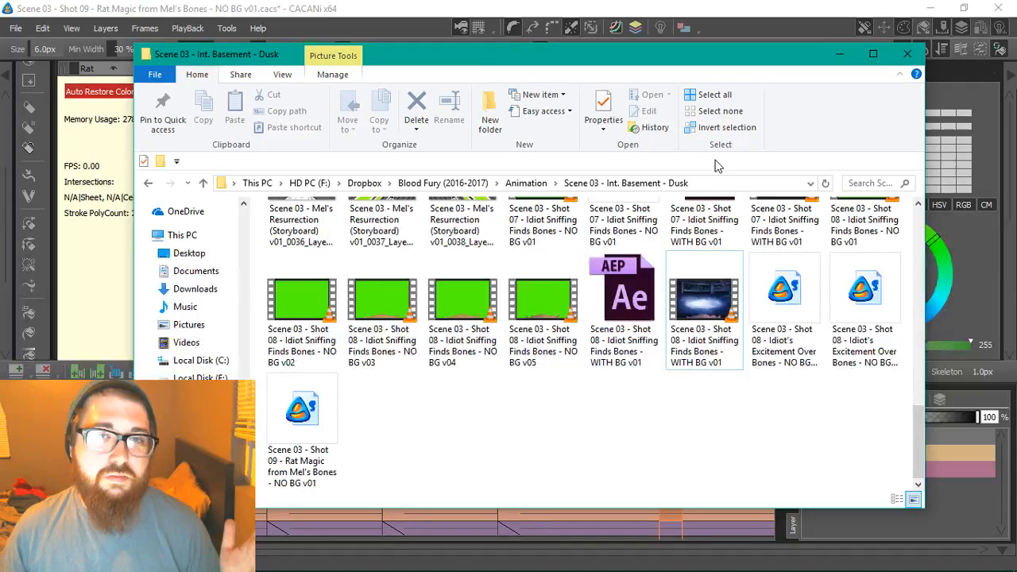
click(837, 56)
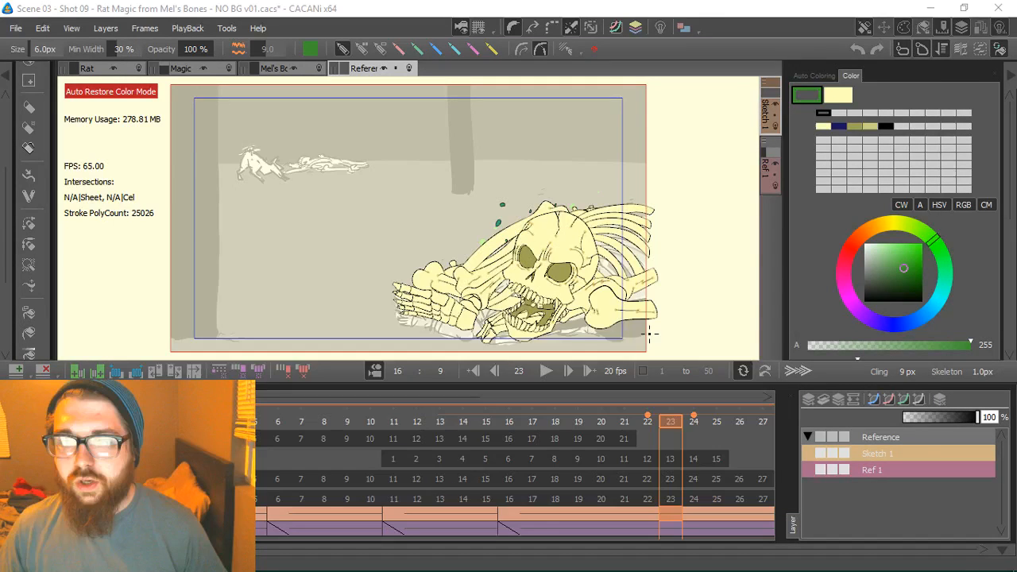
Go back to frame 1 and play the shot through to review the rat and skeleton animation.
drag(670, 420, 187, 442)
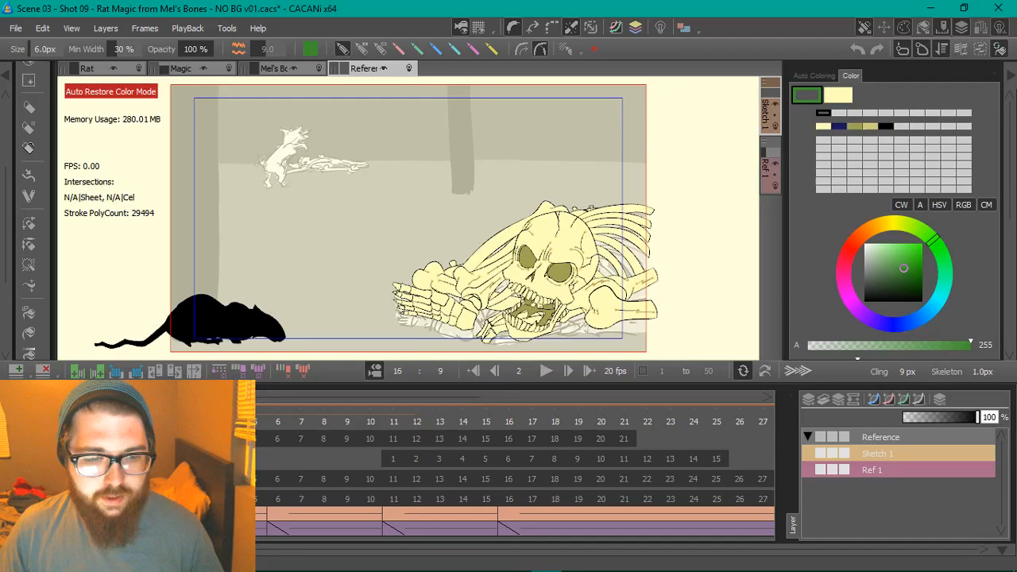
drag(187, 441, 165, 445)
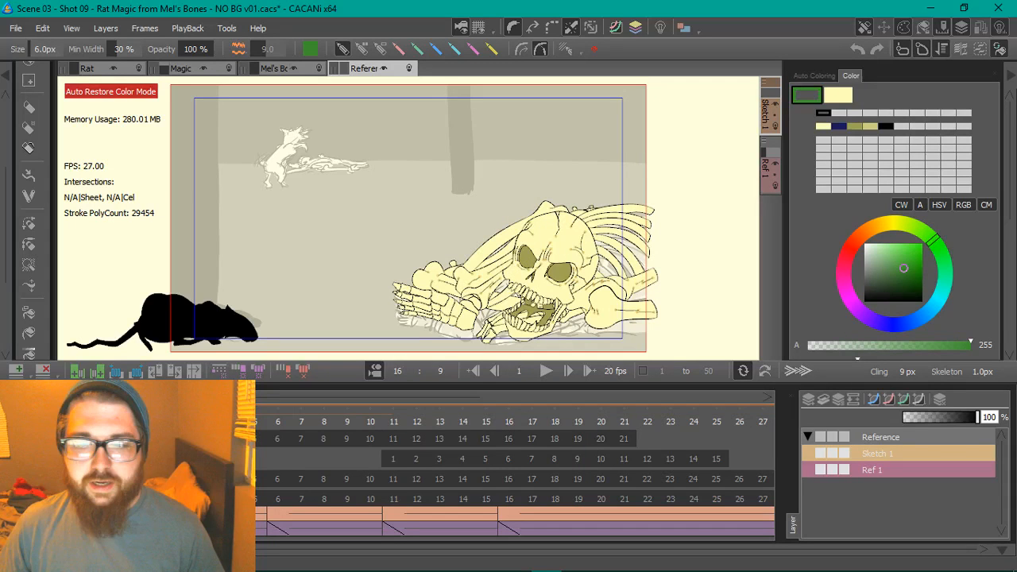
click(546, 371)
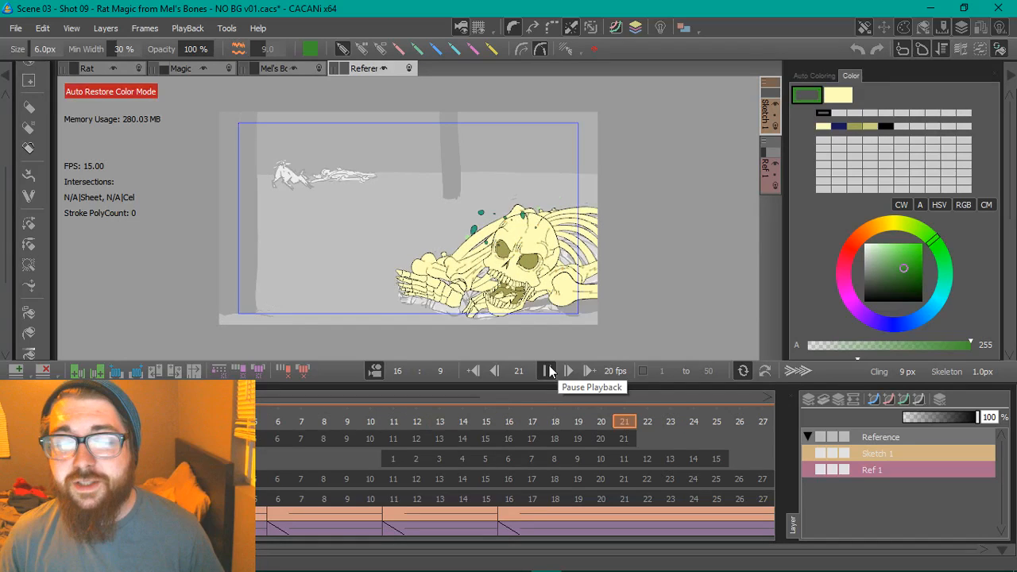
click(548, 371)
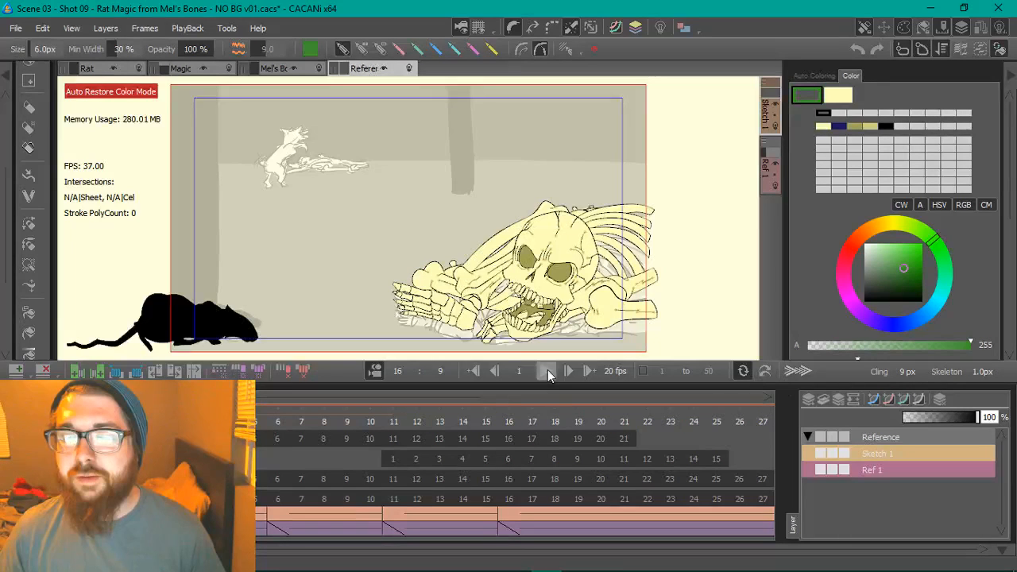
click(548, 371)
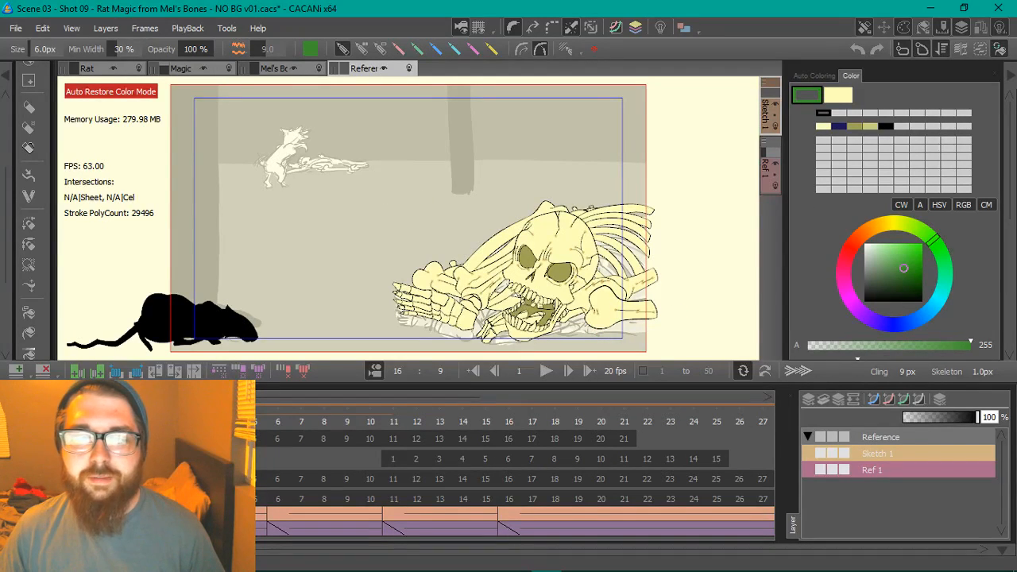
Scrub through the opening frames and compare the drawings with the Reference cel hidden and shown.
drag(164, 424, 232, 441)
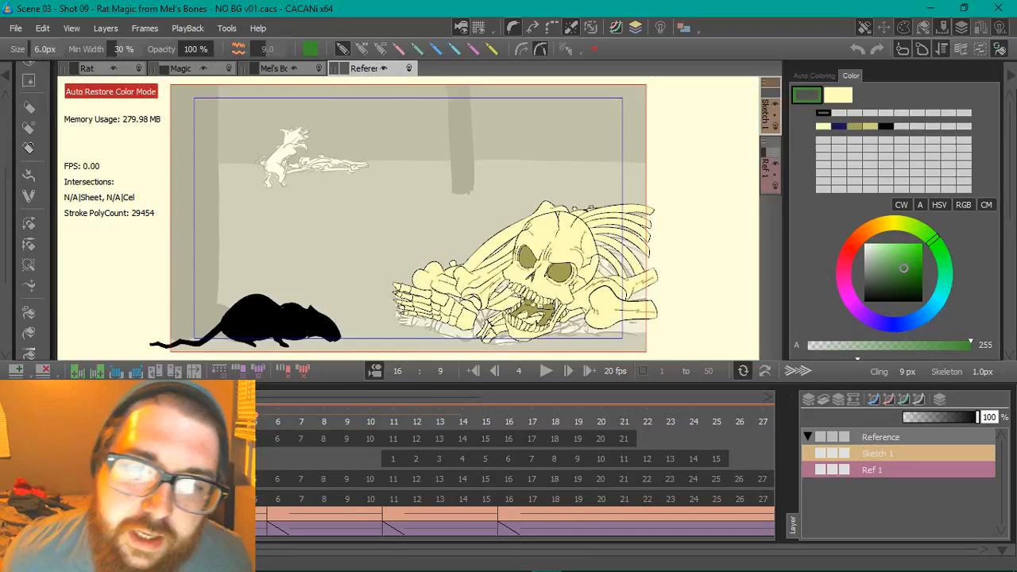
drag(262, 422, 399, 423)
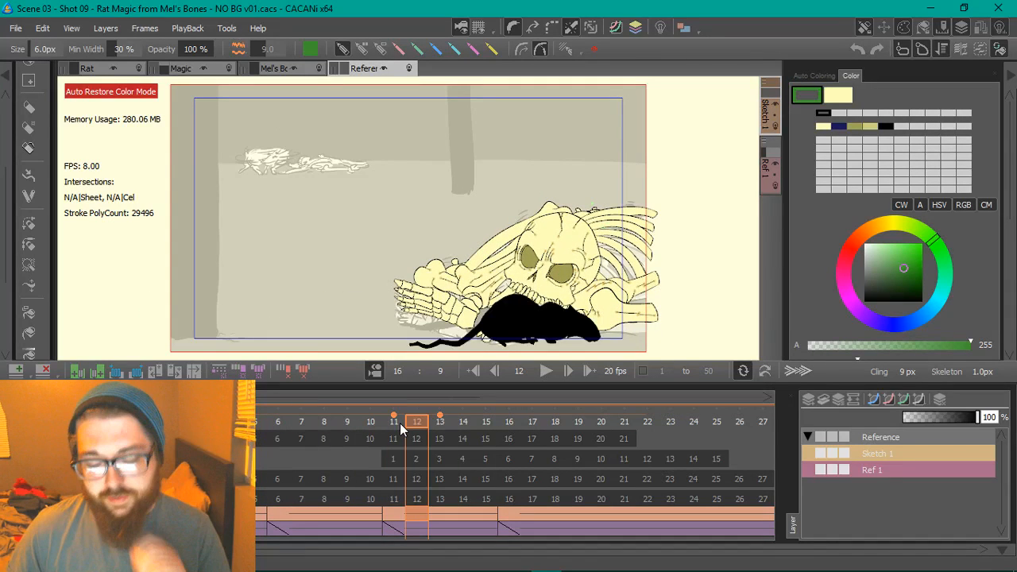
key(space)
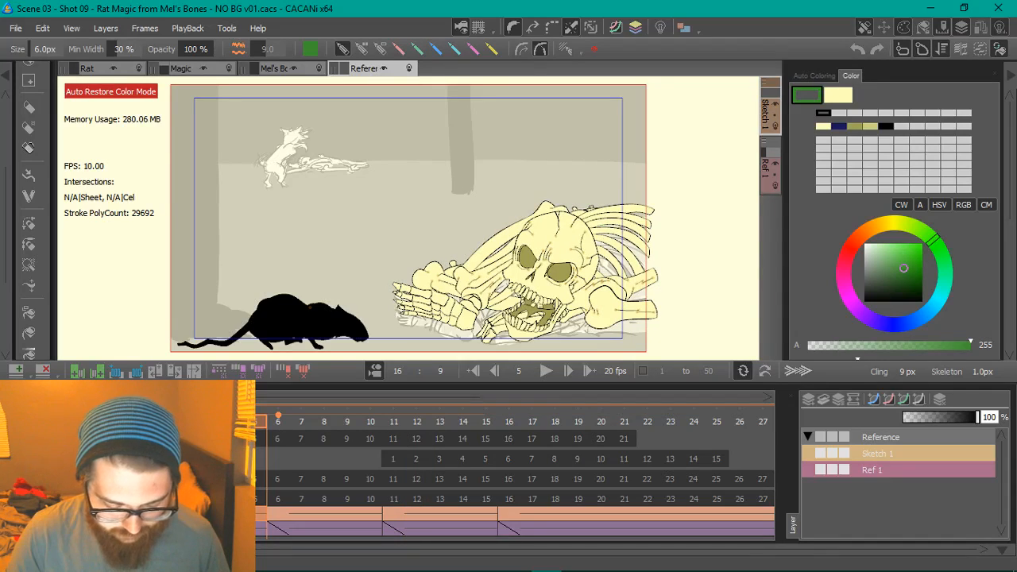
click(384, 69)
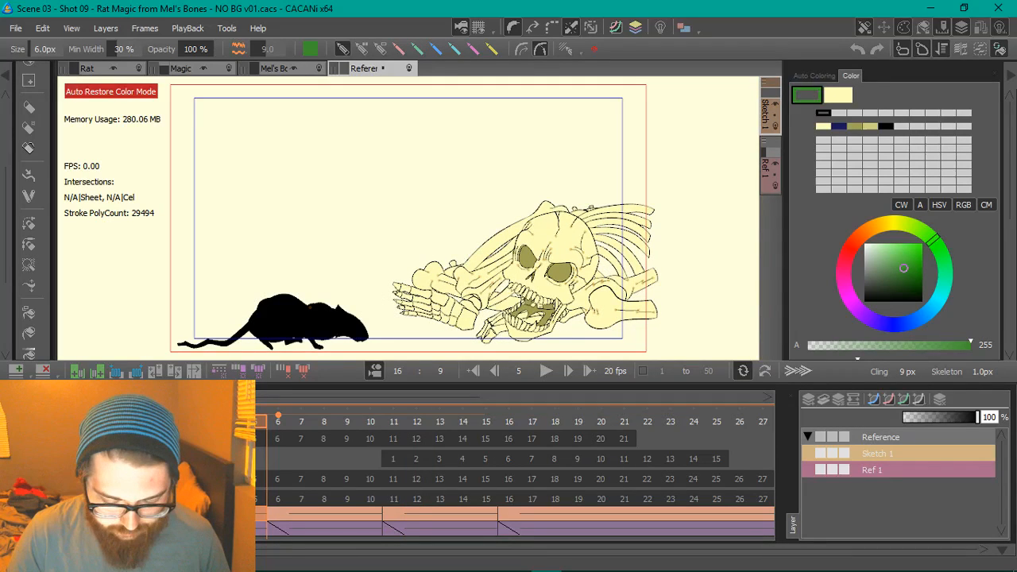
click(383, 68)
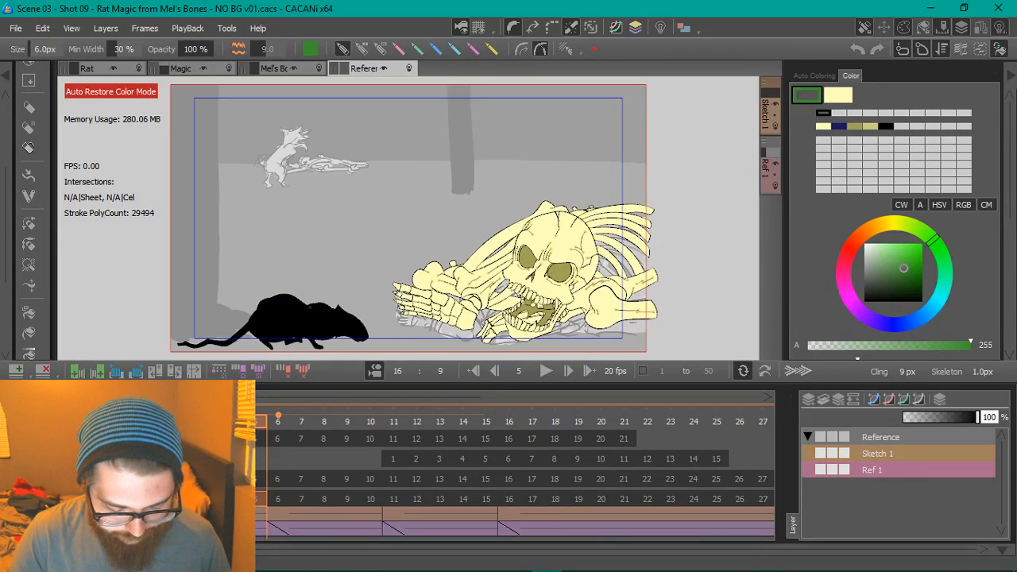
Add a new cel above the Reference cel and rename it Idiot.
click(807, 437)
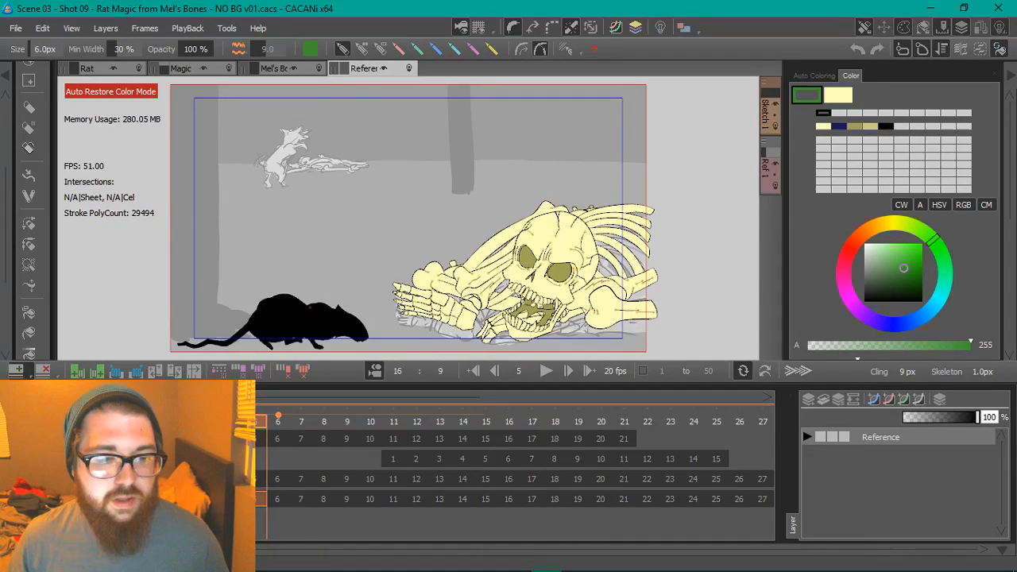
click(16, 371)
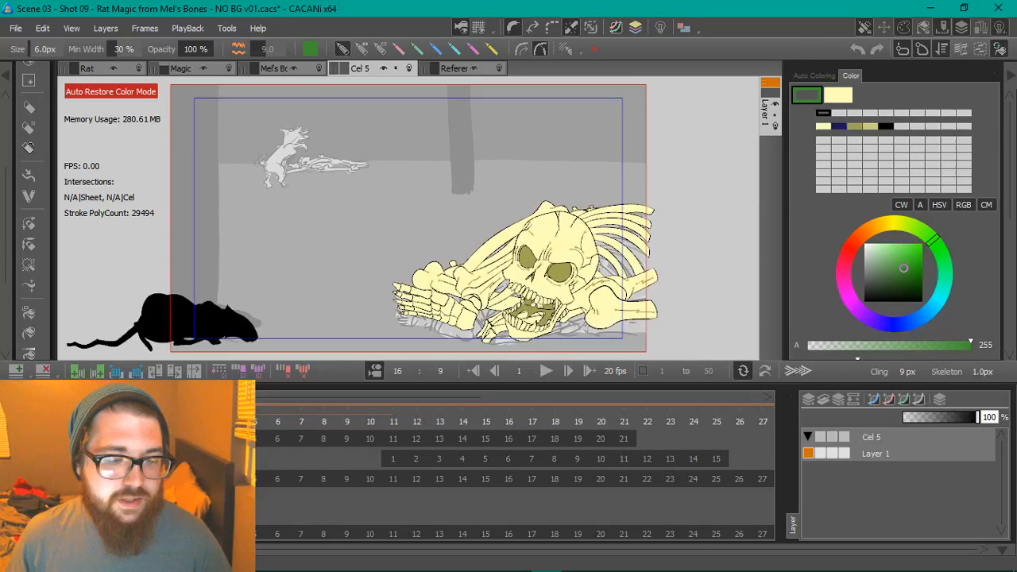
double_click(119, 498)
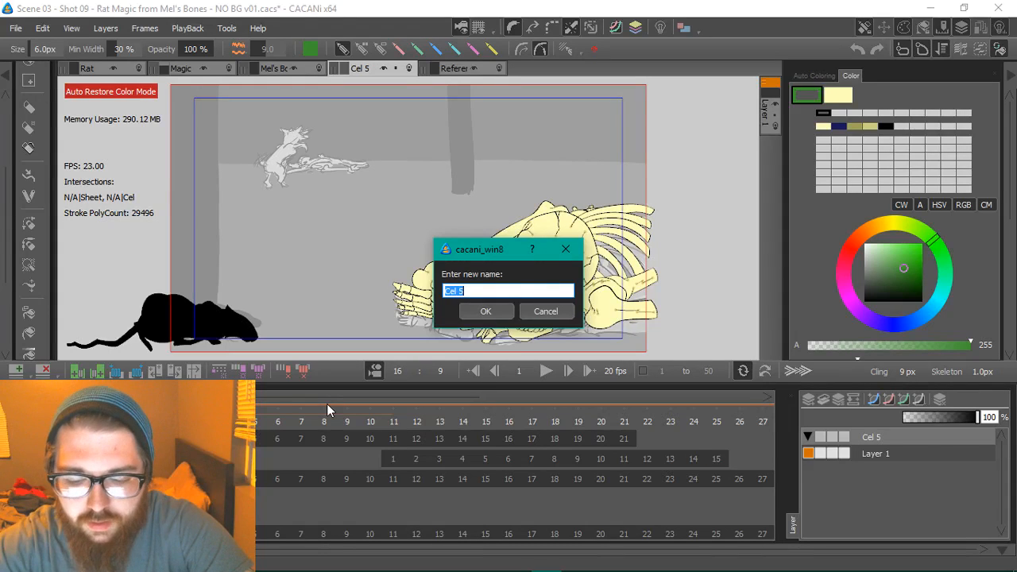
text(I)
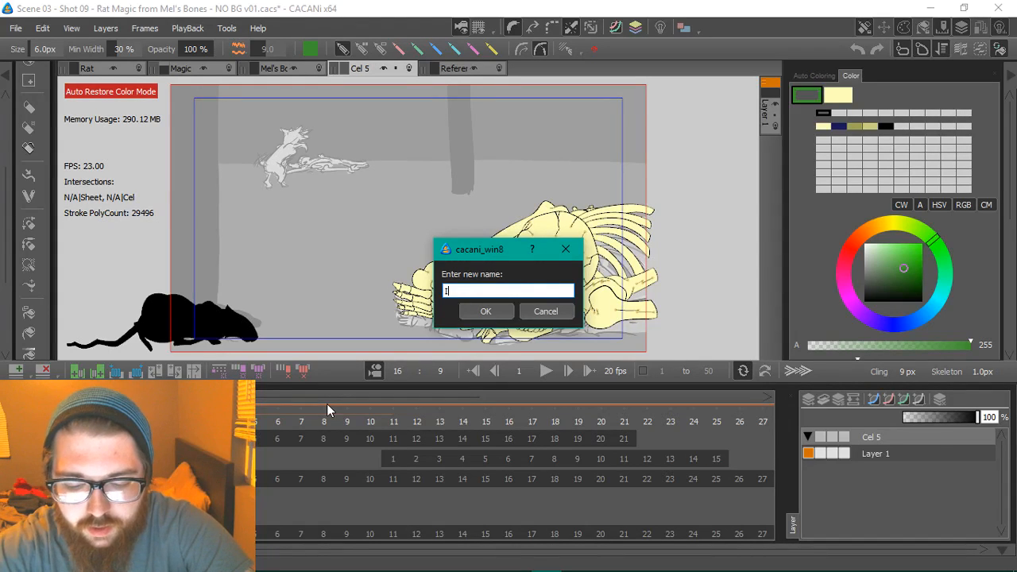
text(diot)
key(Return)
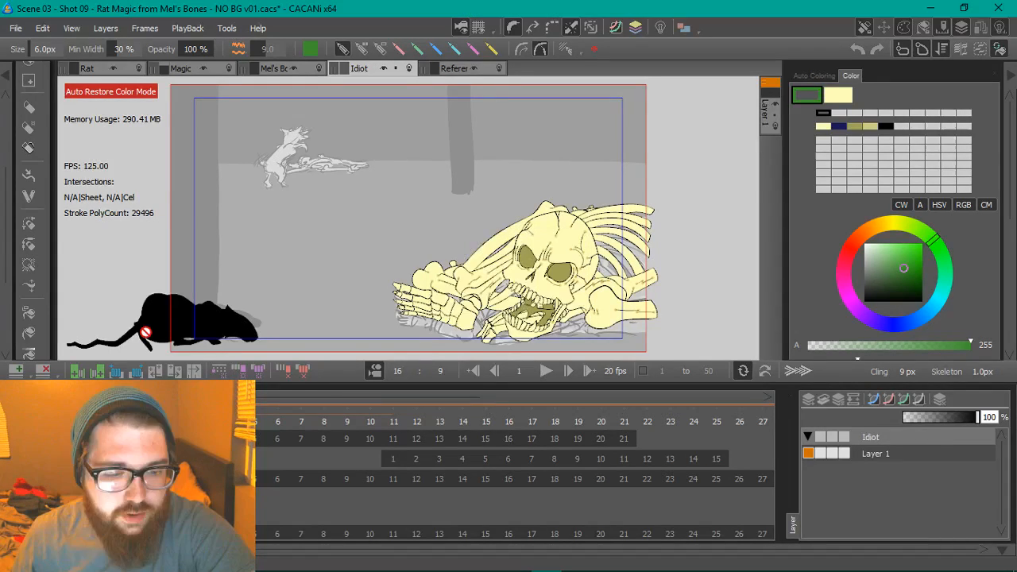
Switch to iTunes and start playing music with the Chillhop playlist open.
key(super)
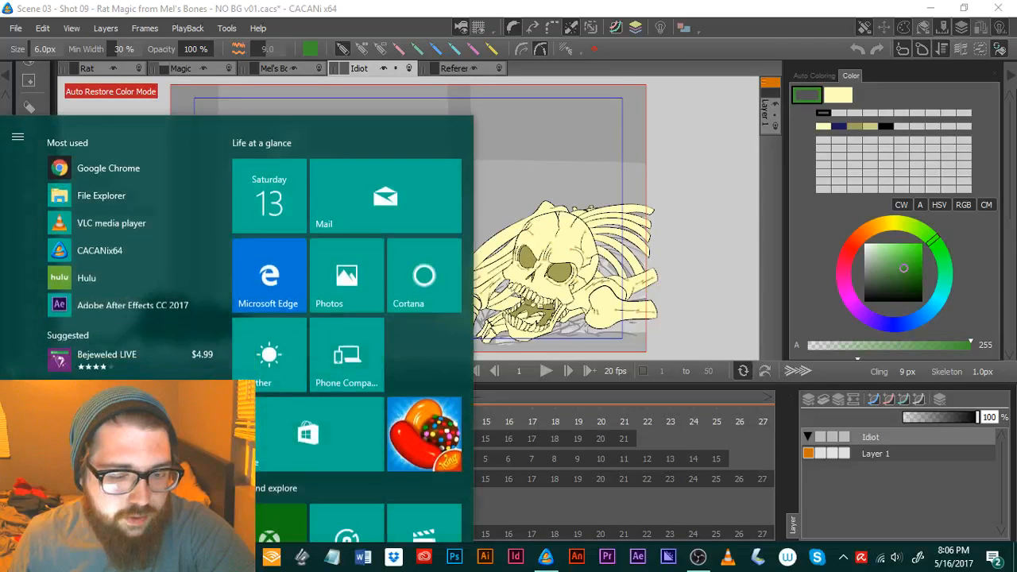
text(s)
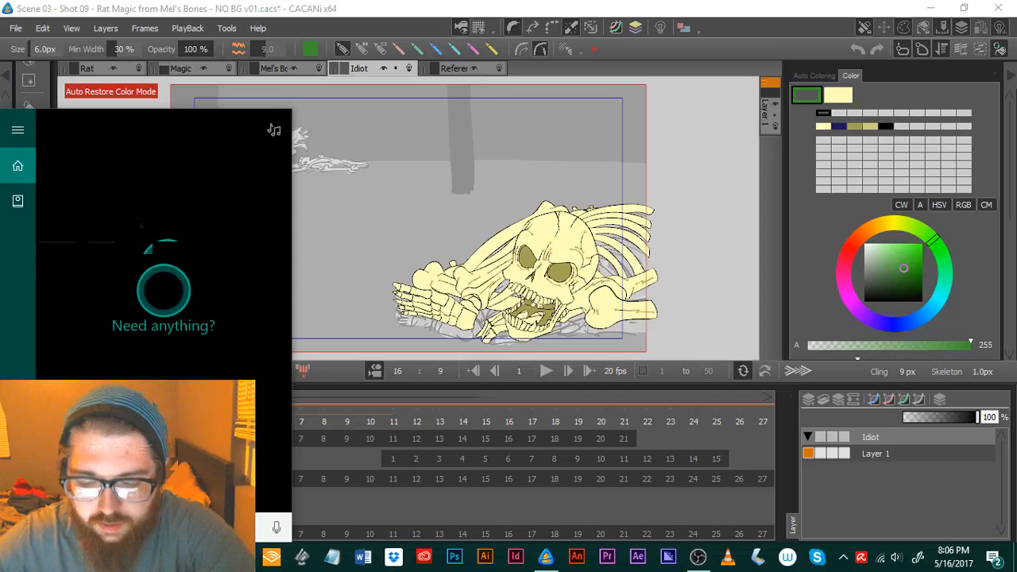
key(Escape)
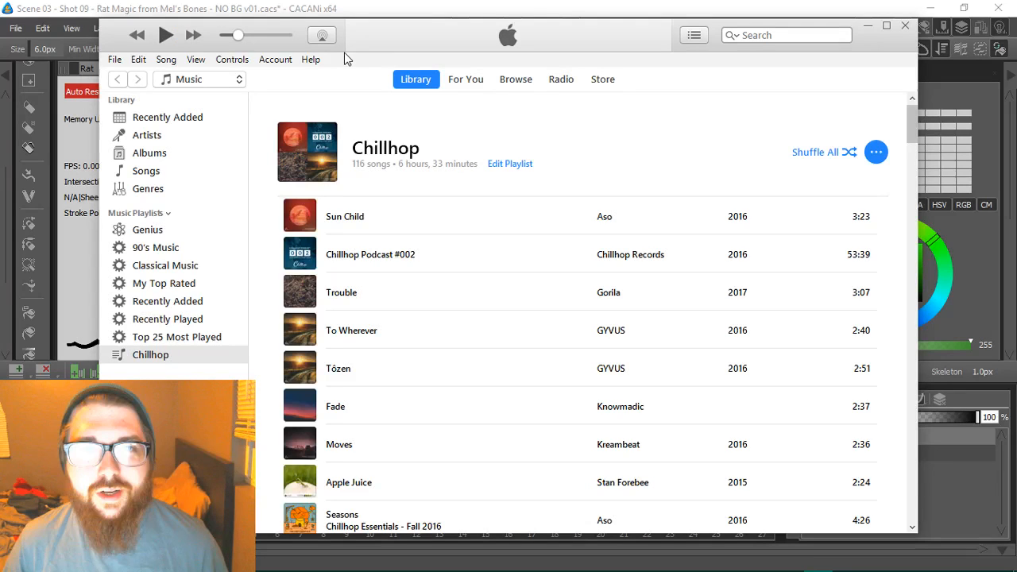
key(space)
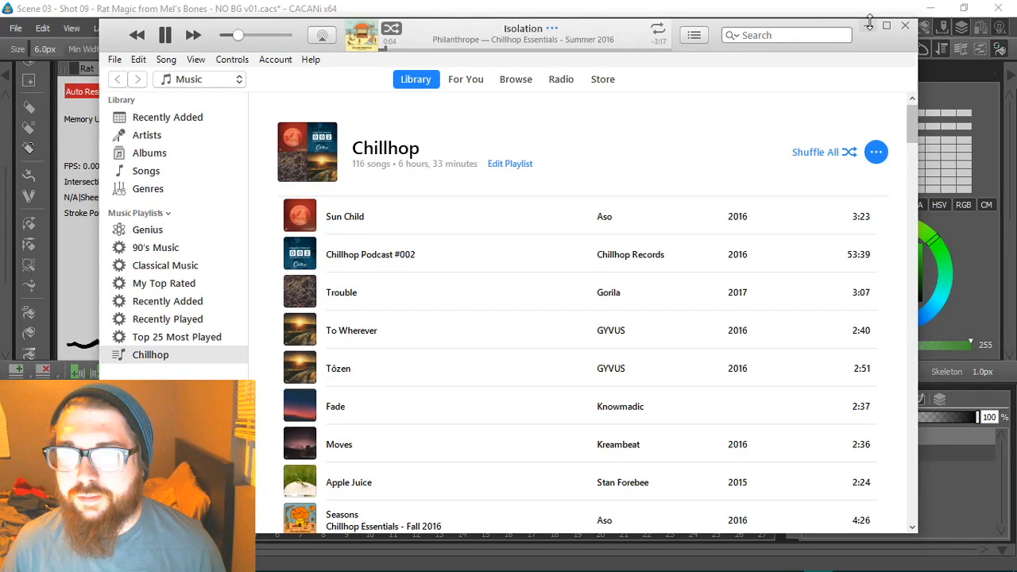
Raise the iTunes volume to about two thirds, dismissing the update offer, and minimize the player.
click(260, 35)
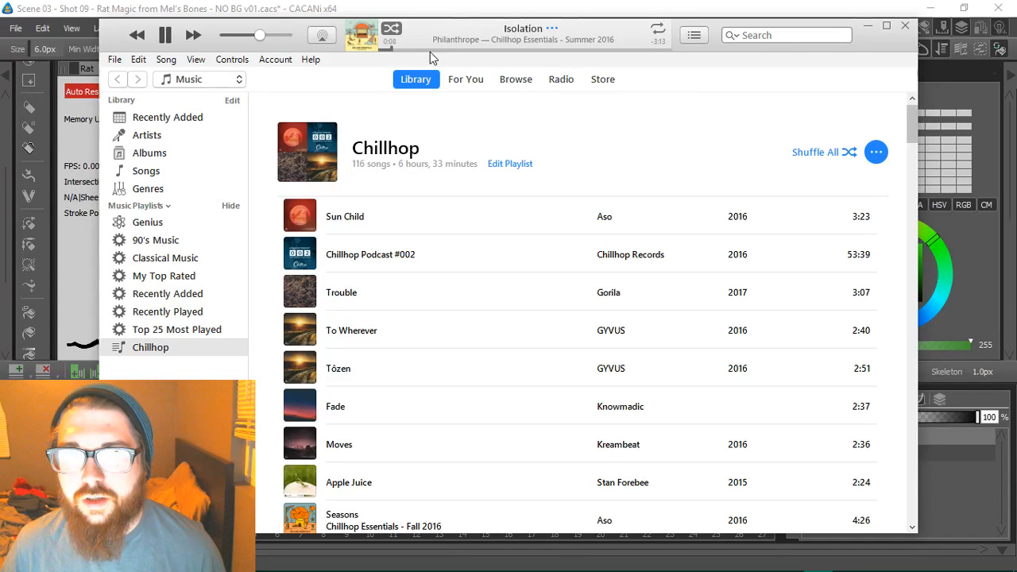
click(284, 35)
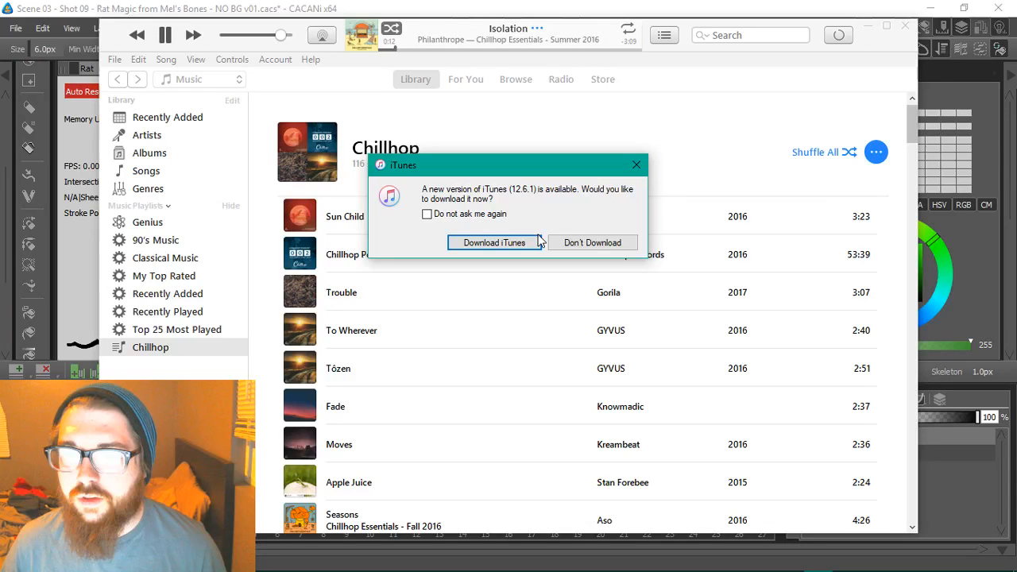
click(538, 238)
click(267, 37)
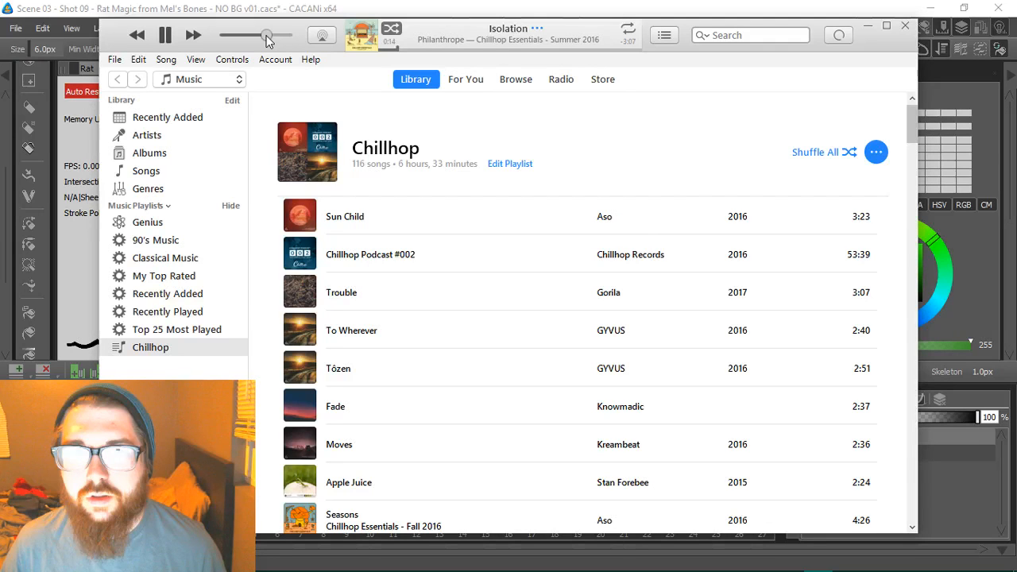
click(867, 27)
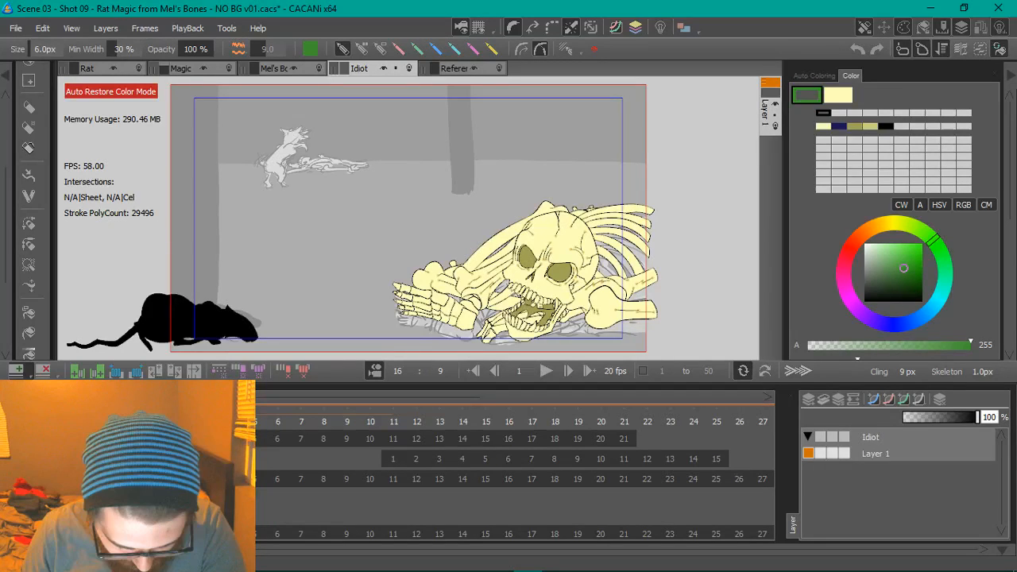
Add a sketch layer to the Idiot cel at frame 1 for tracing the standing creature.
key(s)
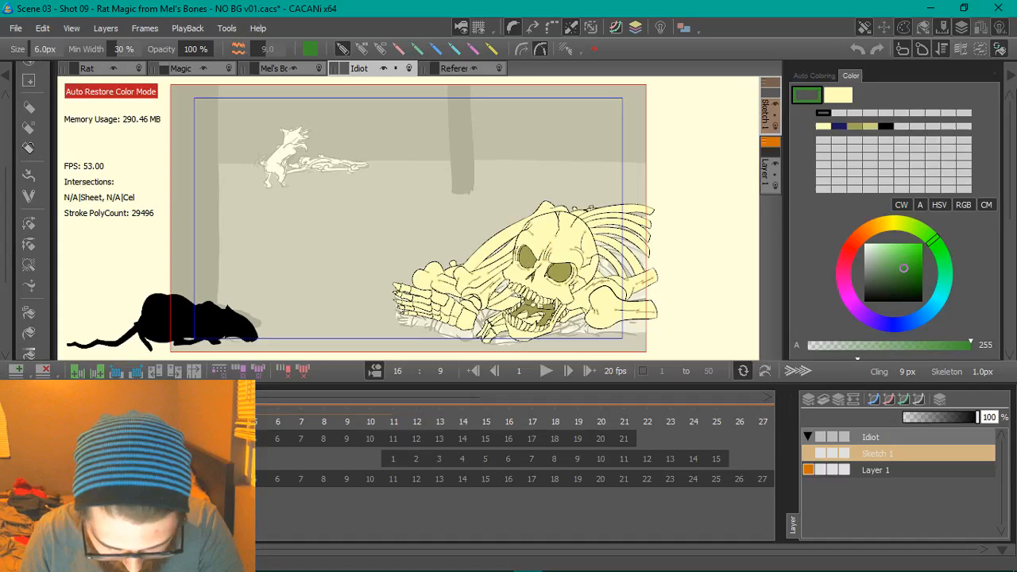
key(s)
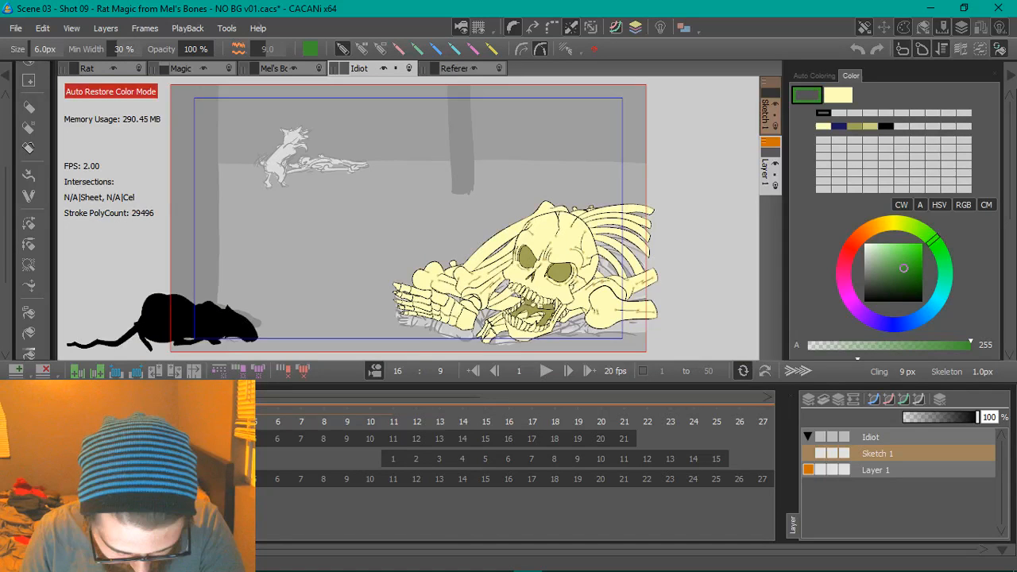
key(z)
mouse_move(291, 158)
mouse_down()
mouse_move(316, 164)
mouse_move(382, 247)
mouse_up()
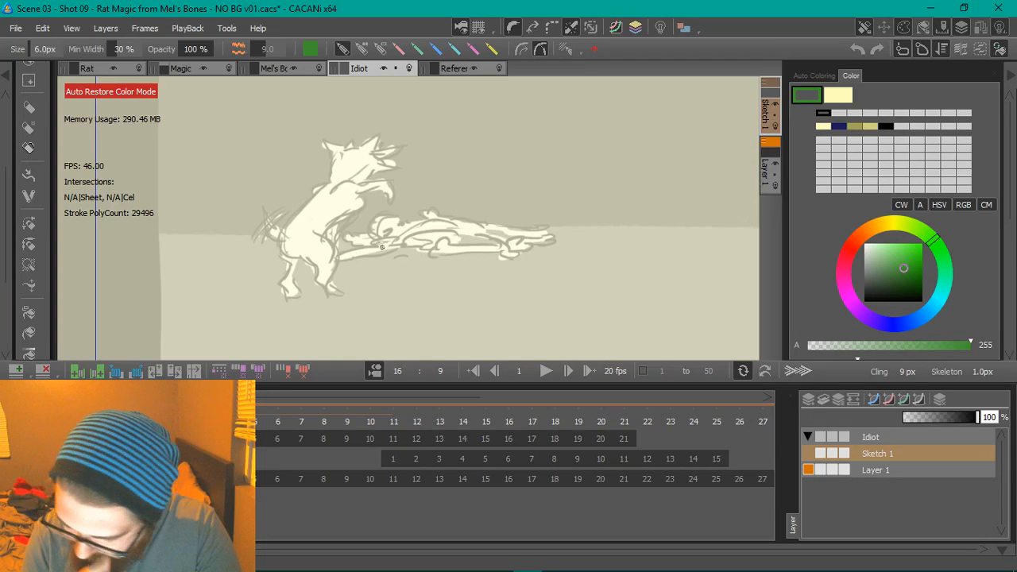
Undo the green test stroke along the creature's tail and set the drawing colour to black.
drag(280, 239, 265, 200)
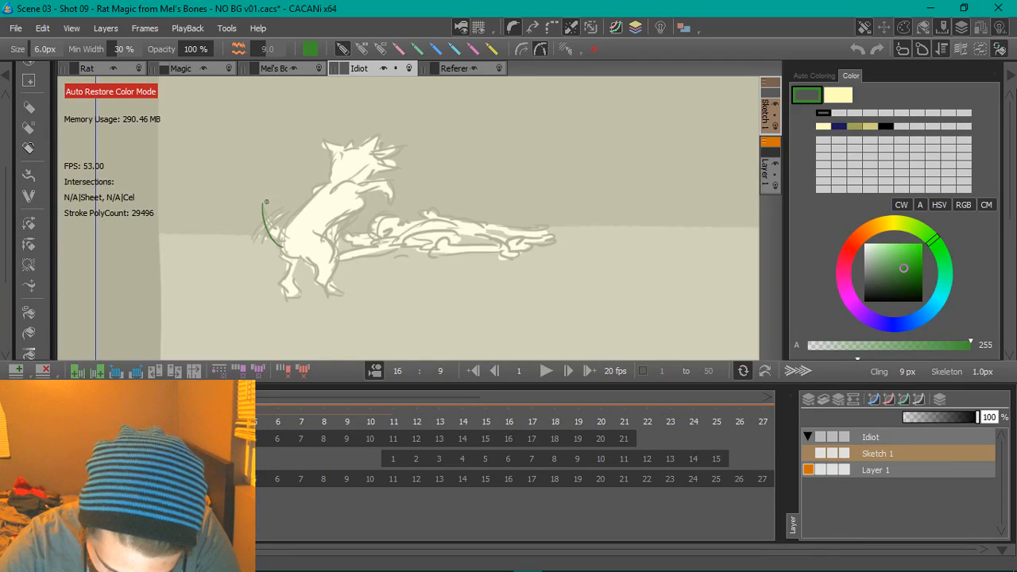
key(ctrl+z)
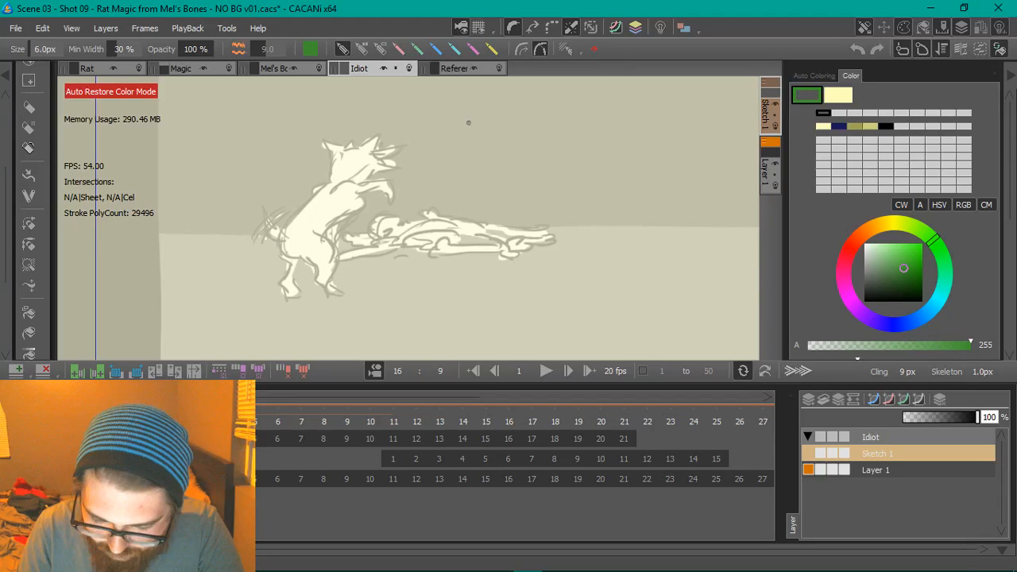
click(310, 49)
click(516, 380)
click(660, 202)
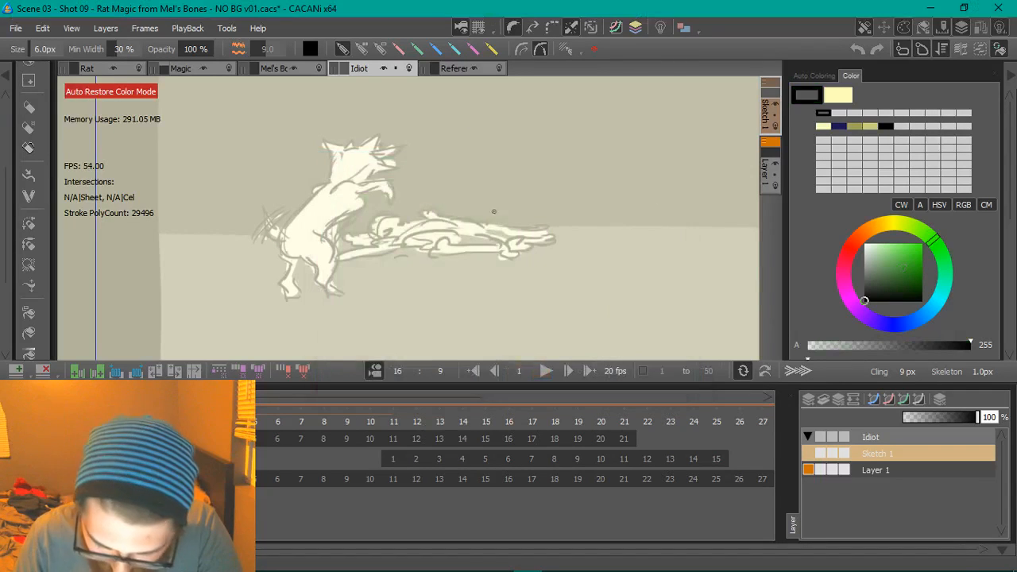
Trace the standing creature's upright tail, rounded rump and both hind legs in black over the frame 1 reference.
mouse_move(282, 243)
mouse_down()
mouse_move(267, 236)
mouse_move(260, 201)
mouse_up()
mouse_move(261, 202)
mouse_down()
mouse_move(282, 236)
mouse_move(318, 227)
mouse_up()
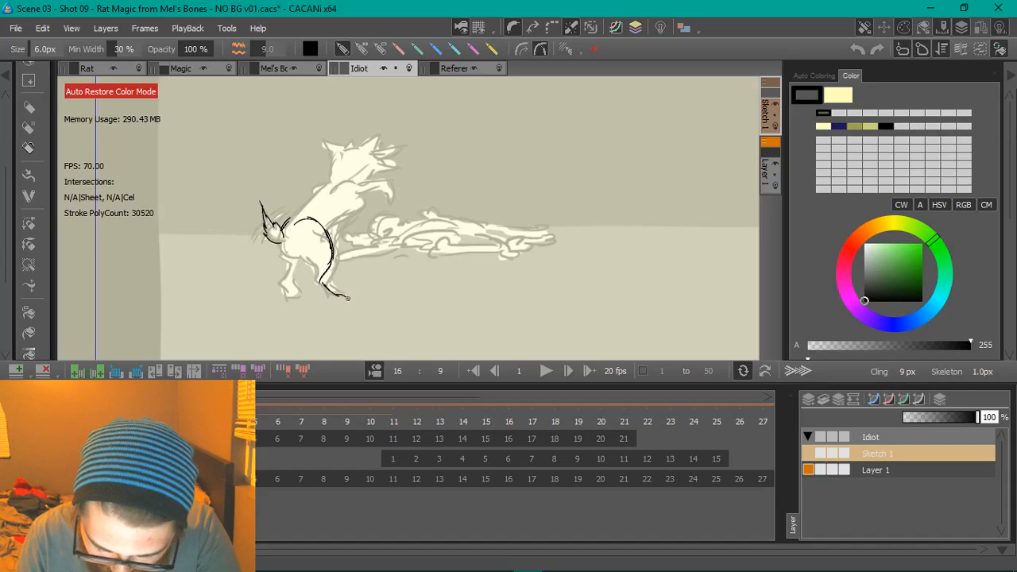
mouse_move(321, 231)
mouse_down()
mouse_move(344, 298)
mouse_move(320, 294)
mouse_up()
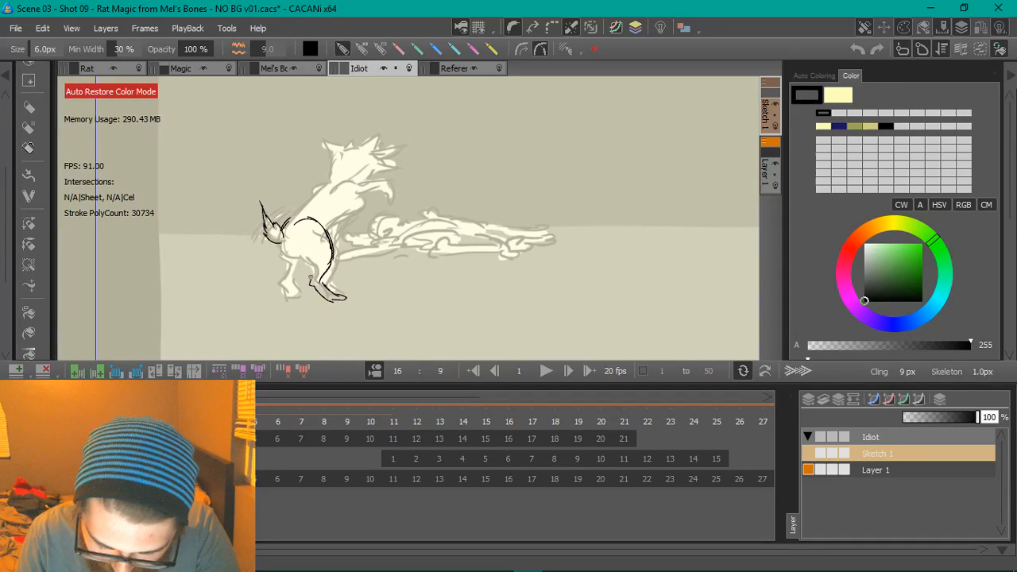
drag(276, 239, 311, 280)
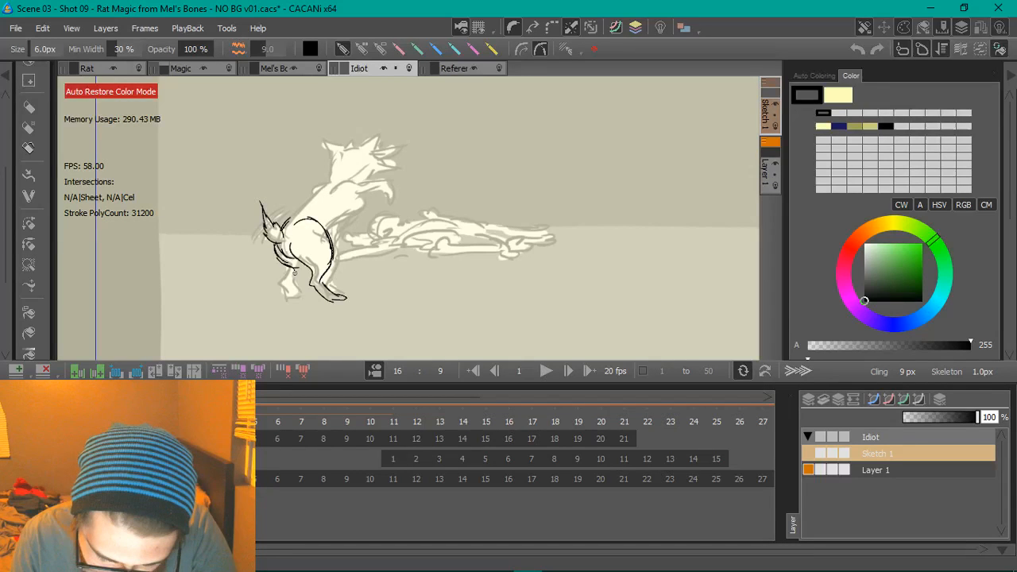
mouse_move(294, 268)
mouse_down()
mouse_move(283, 288)
mouse_move(310, 305)
mouse_up()
Sketch the creature's chest circle, bent forearm, belly and back contour to connect the hips with the shoulders.
mouse_move(308, 305)
mouse_down()
mouse_move(302, 276)
mouse_move(365, 203)
mouse_move(367, 213)
mouse_up()
mouse_move(386, 205)
mouse_down()
mouse_move(391, 220)
mouse_move(390, 208)
mouse_up()
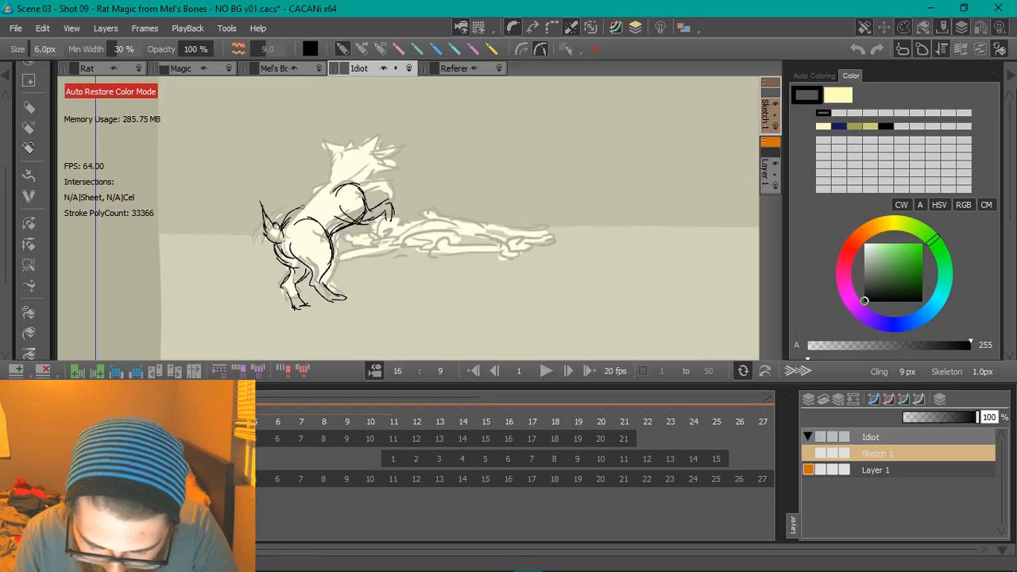
mouse_move(278, 224)
mouse_down()
mouse_move(344, 169)
mouse_move(311, 203)
mouse_up()
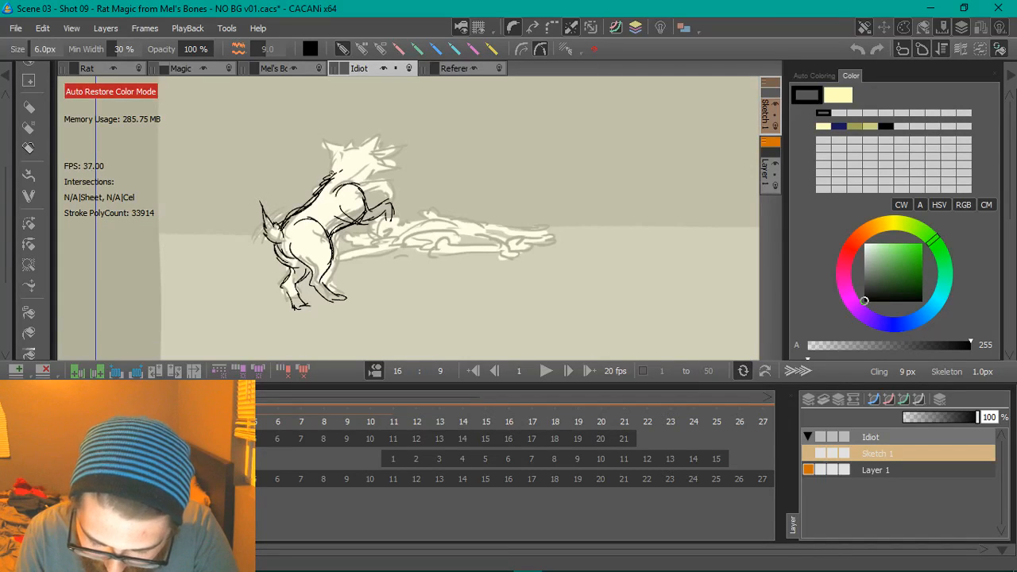
mouse_move(263, 226)
mouse_down()
mouse_move(274, 240)
mouse_move(364, 224)
mouse_up()
Sketch a round head with an open muzzle, ears and hair tufts, erasing stray lines inside the face.
mouse_move(358, 150)
mouse_down()
mouse_move(346, 178)
mouse_move(377, 151)
mouse_move(385, 164)
mouse_move(378, 188)
mouse_move(392, 181)
mouse_up()
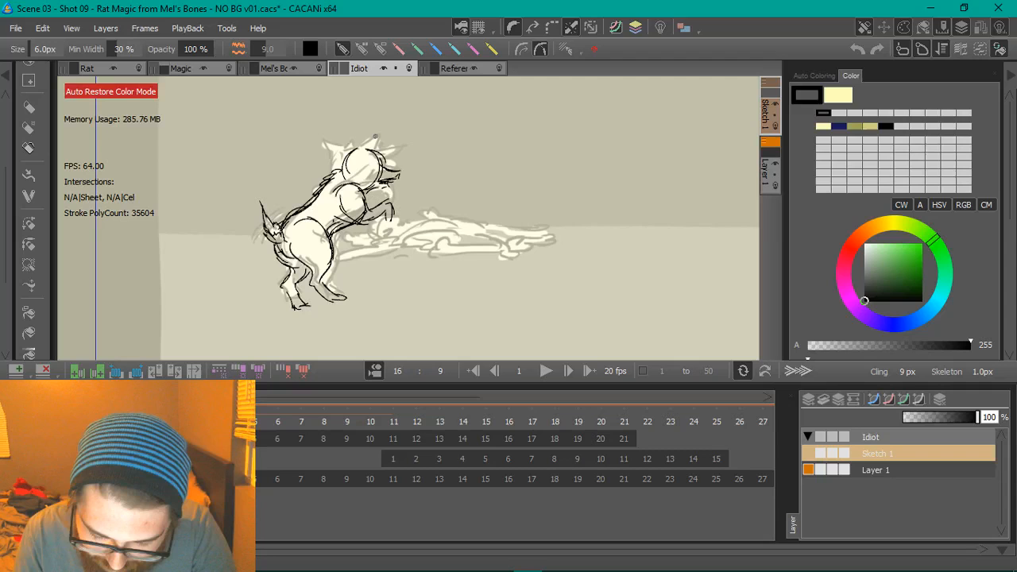
mouse_move(387, 157)
mouse_down()
mouse_move(402, 141)
mouse_move(339, 133)
mouse_move(343, 162)
mouse_up()
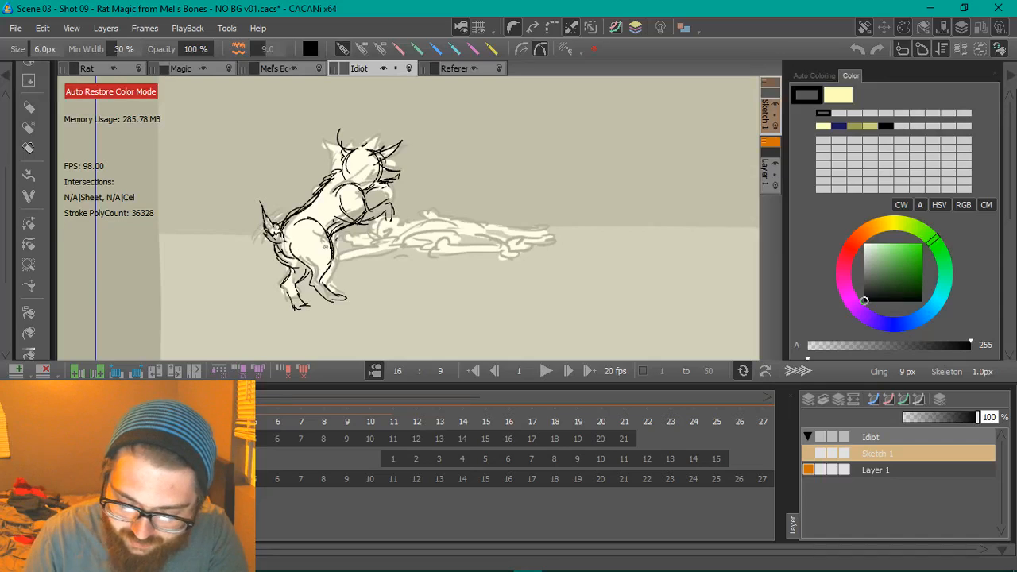
key(e)
mouse_move(373, 162)
mouse_down()
mouse_move(386, 151)
mouse_move(374, 156)
mouse_move(394, 163)
mouse_move(362, 153)
mouse_up()
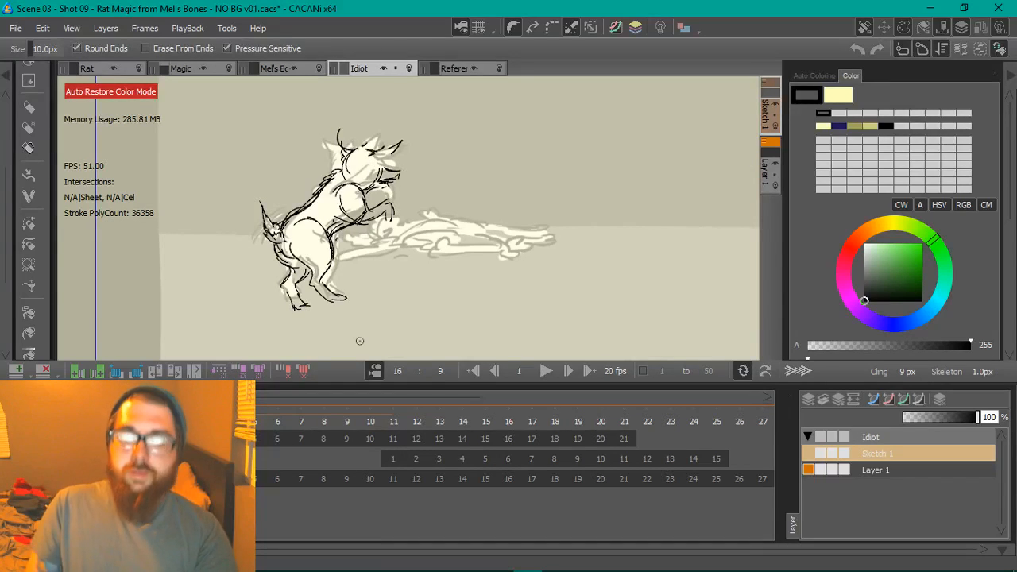
key(b)
mouse_move(371, 152)
mouse_down()
mouse_move(402, 159)
mouse_move(347, 146)
mouse_move(375, 141)
mouse_move(340, 142)
mouse_move(339, 161)
mouse_up()
Erase the upright tail and redraw it as a bushy tail drooping behind the rump.
key(e)
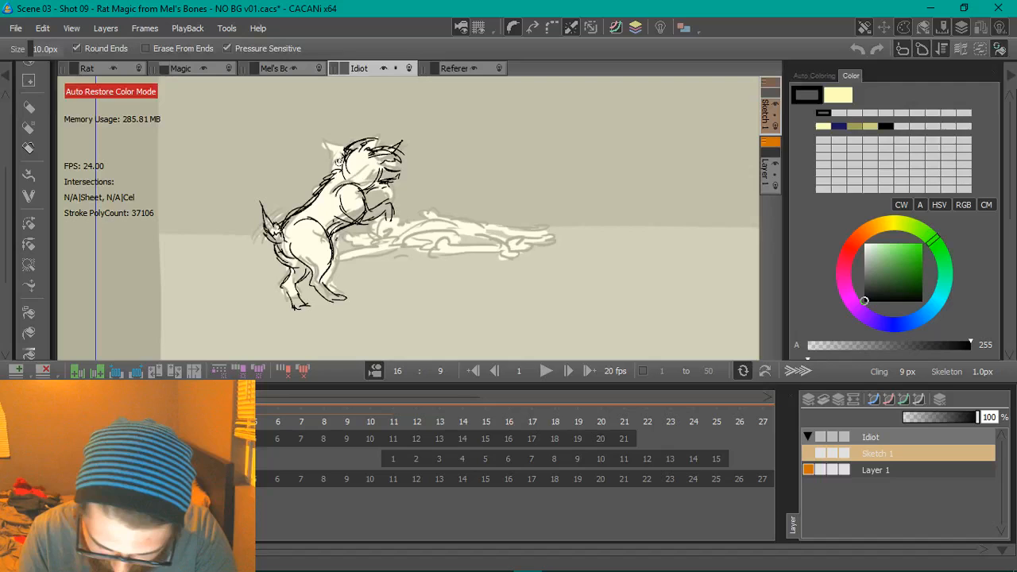
mouse_move(263, 210)
mouse_down()
mouse_move(278, 241)
mouse_move(289, 242)
mouse_move(258, 247)
mouse_move(282, 210)
mouse_move(255, 259)
mouse_move(263, 264)
mouse_move(260, 233)
mouse_up()
key(b)
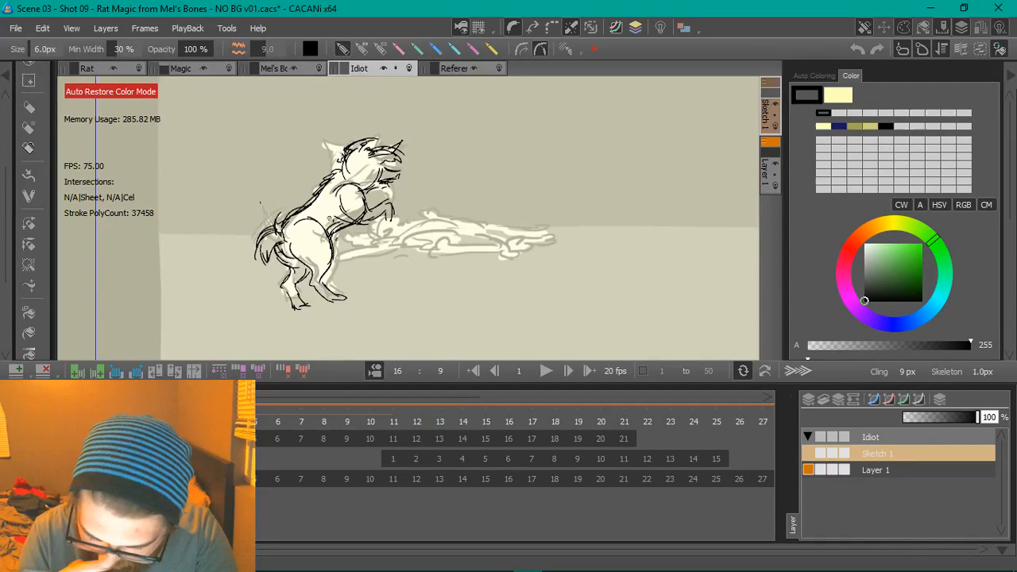
Erase the rear hind leg's lower part and redraw its foot closer to the reference.
key(e)
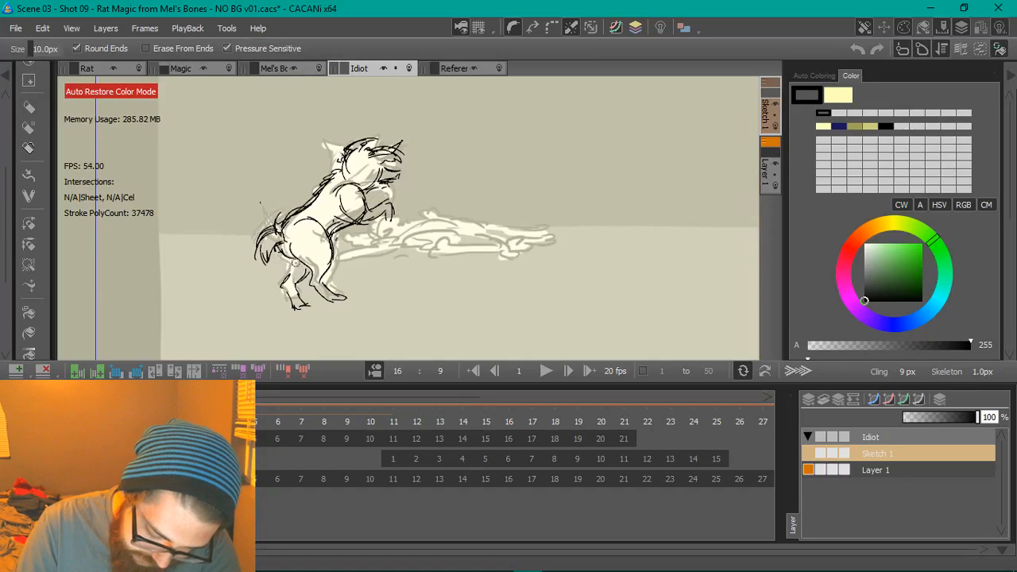
mouse_move(309, 268)
mouse_down()
mouse_move(295, 281)
mouse_move(301, 319)
mouse_move(286, 297)
mouse_move(302, 297)
mouse_move(275, 281)
mouse_up()
key(b)
drag(283, 278, 281, 284)
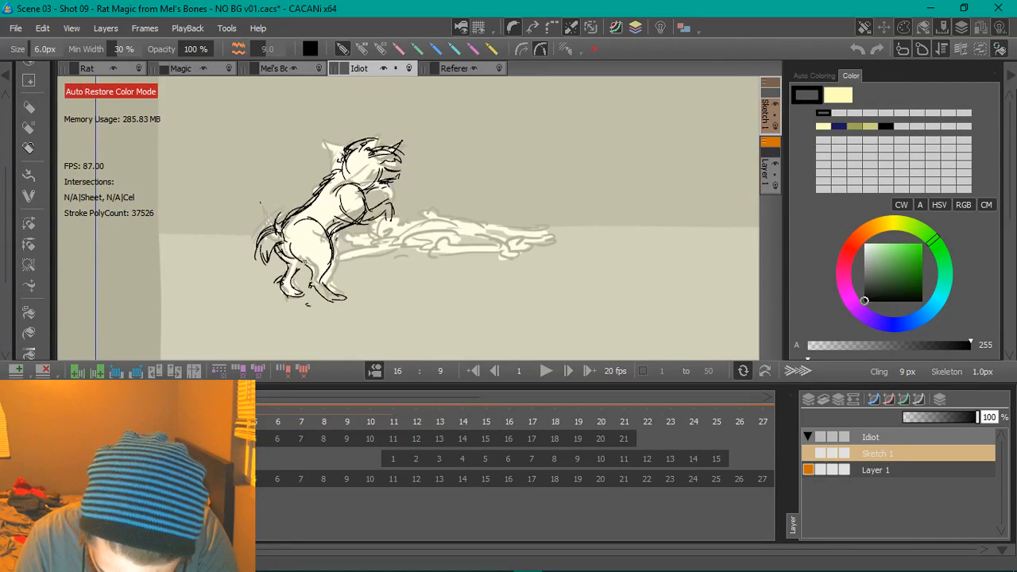
Refine the neck, belly and shoulder lines and rework the muzzle, erasing overlapping strokes.
drag(347, 149, 342, 161)
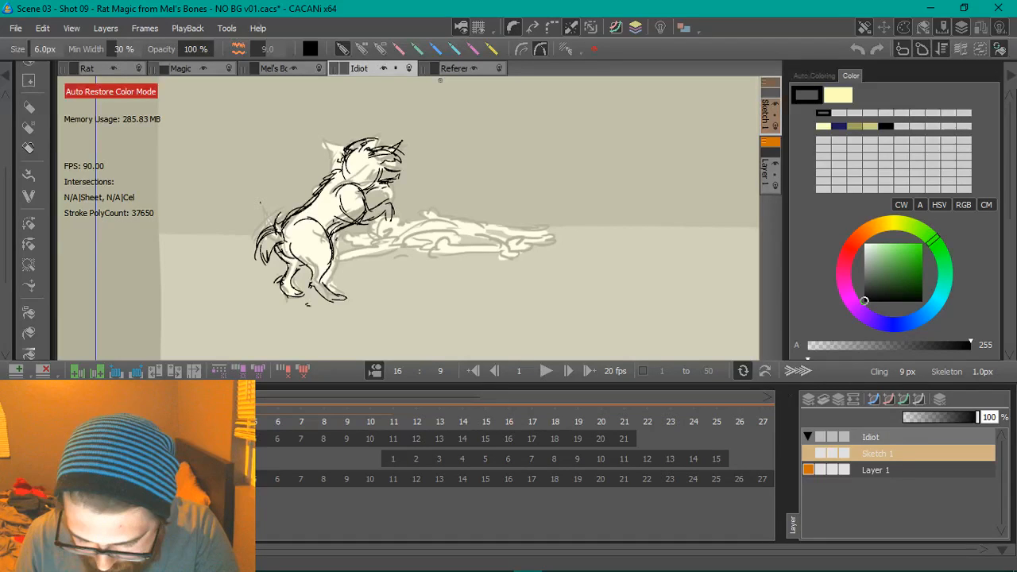
key(e)
drag(331, 232, 337, 238)
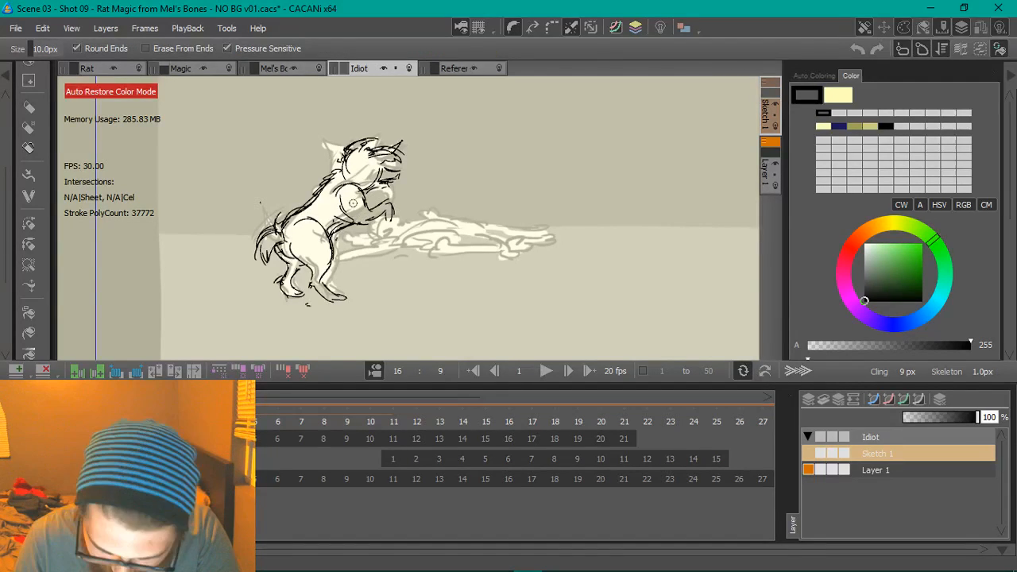
key(b)
mouse_move(365, 184)
mouse_down()
mouse_move(368, 202)
mouse_move(378, 189)
mouse_up()
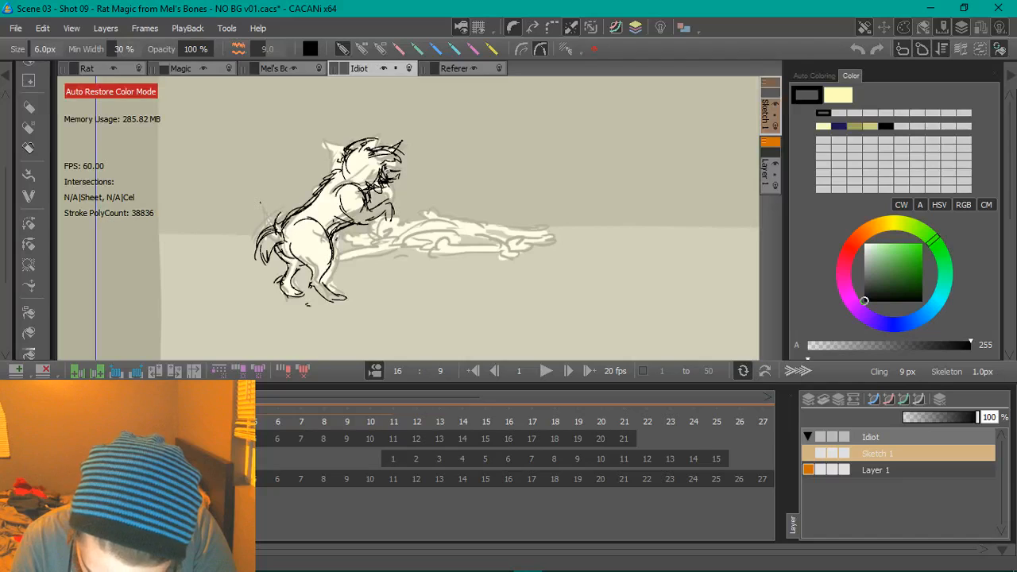
Erase the head and chest circle, and redraw the head with a round skull, short pointed muzzle and spiky hair.
mouse_move(391, 168)
mouse_down()
mouse_move(400, 183)
mouse_move(369, 191)
mouse_move(348, 140)
mouse_move(392, 179)
mouse_move(375, 149)
mouse_move(394, 146)
mouse_move(337, 222)
mouse_up()
key(e)
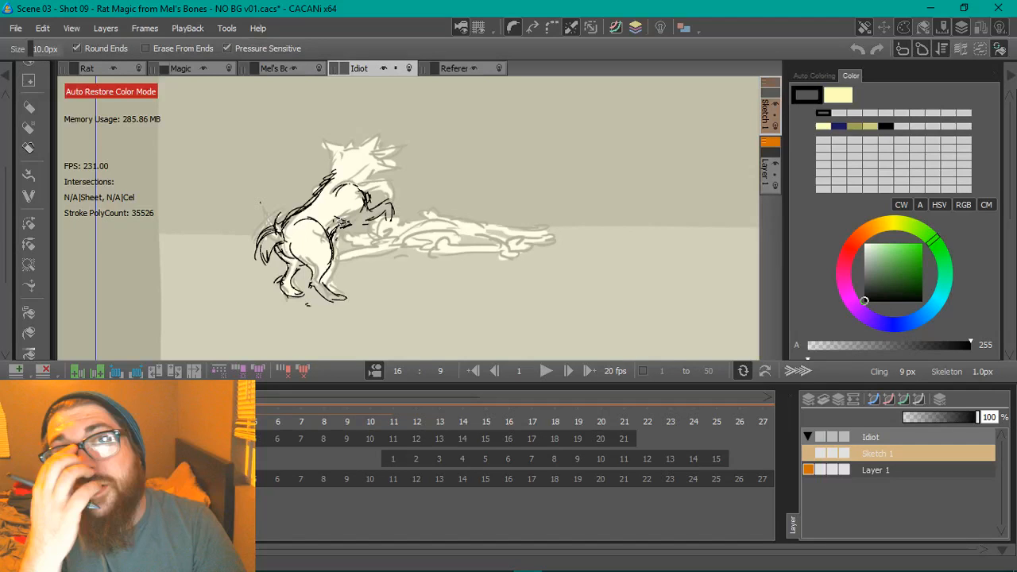
key(b)
drag(334, 220, 350, 224)
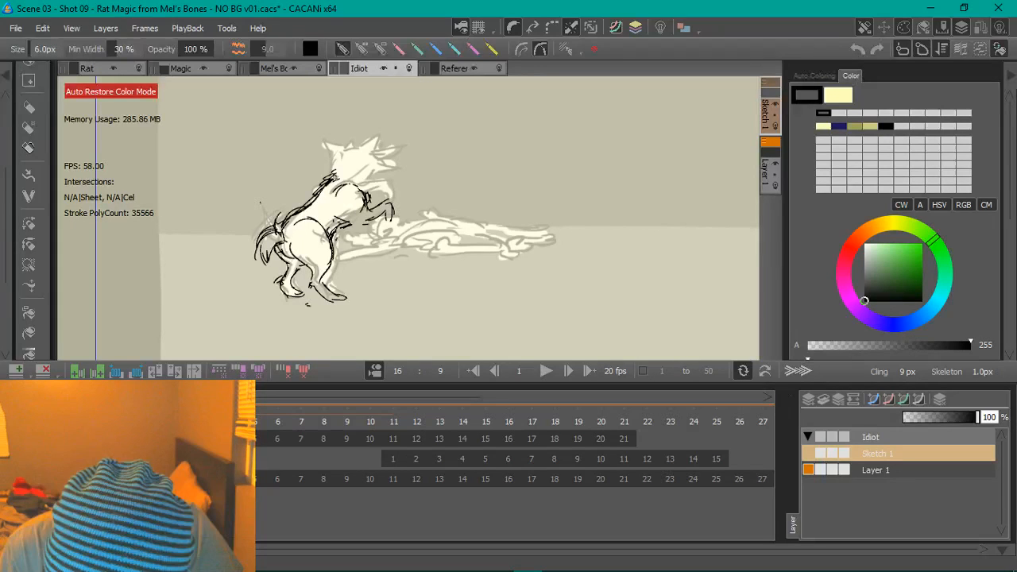
mouse_move(337, 175)
mouse_down()
mouse_move(367, 164)
mouse_move(379, 181)
mouse_move(372, 155)
mouse_move(401, 167)
mouse_up()
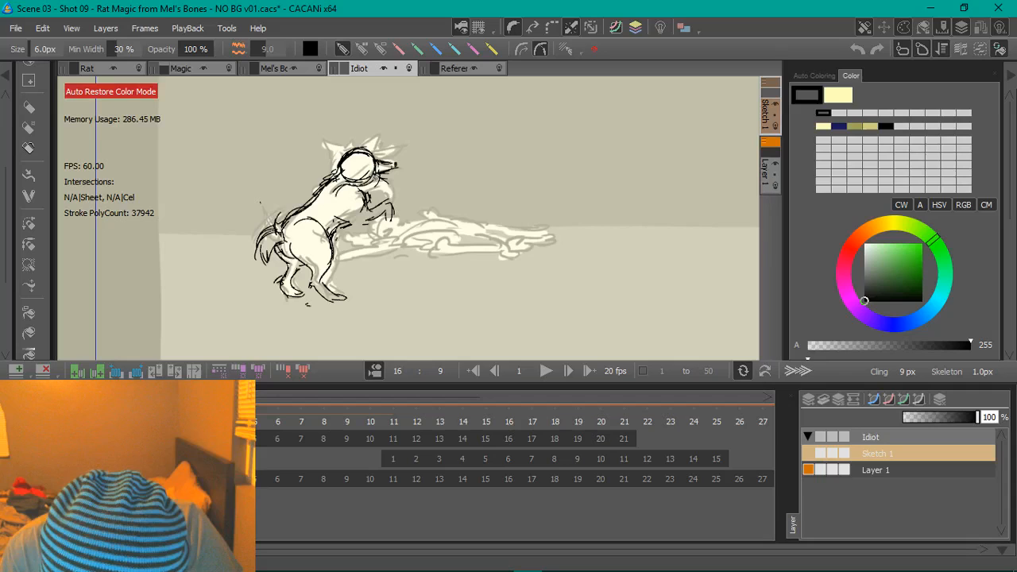
mouse_move(365, 149)
mouse_down()
mouse_move(393, 150)
mouse_move(375, 137)
mouse_move(385, 179)
mouse_move(367, 196)
mouse_up()
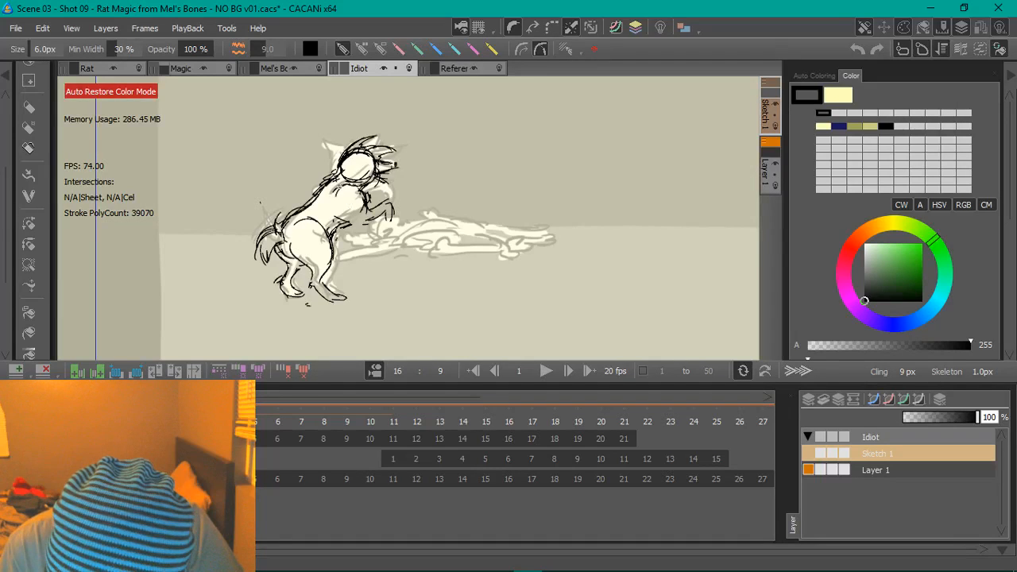
Erase the old shoulder and arm lines, and redraw the near arm reaching forward with a bent hand.
key(e)
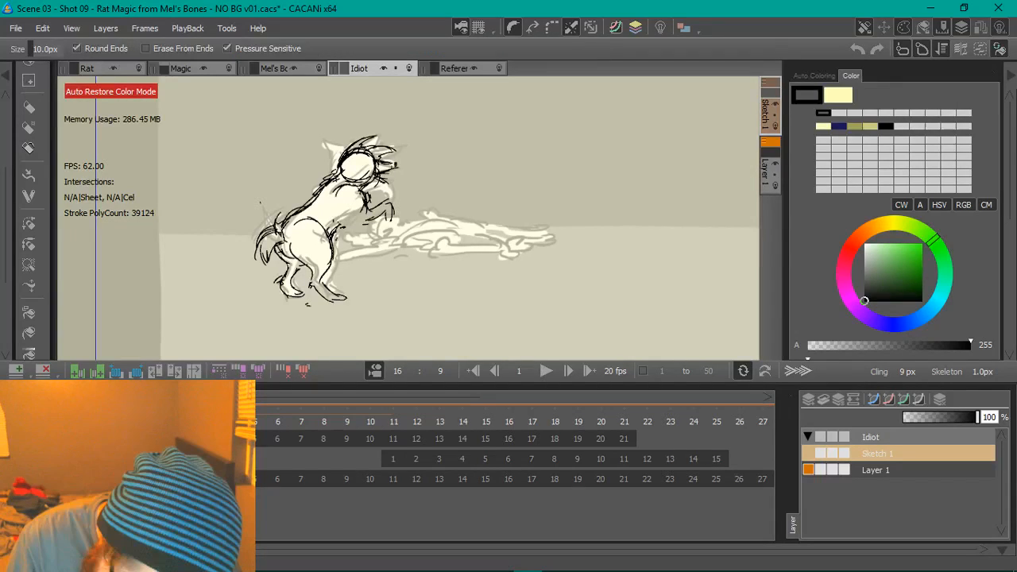
drag(370, 189, 357, 205)
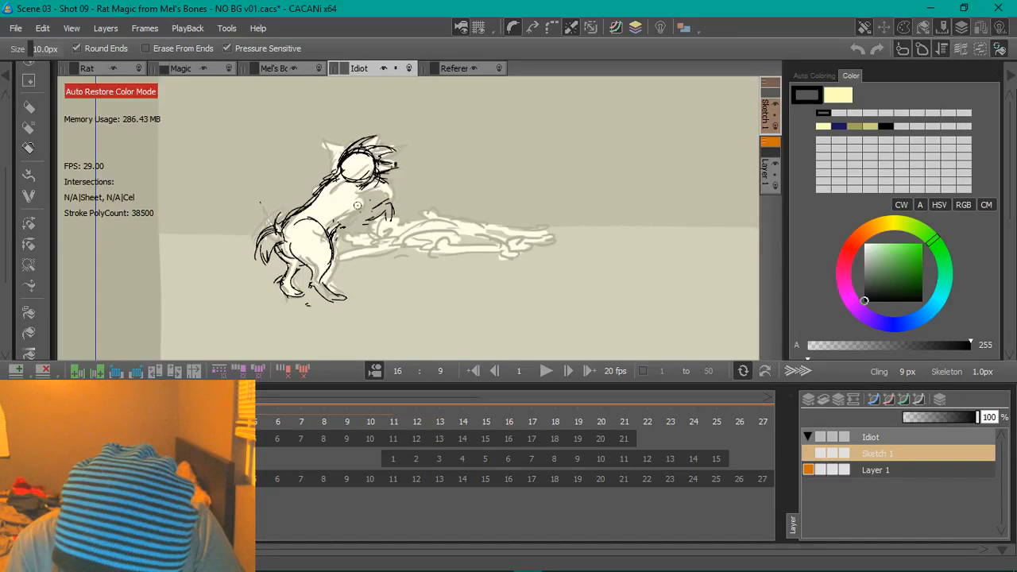
key(b)
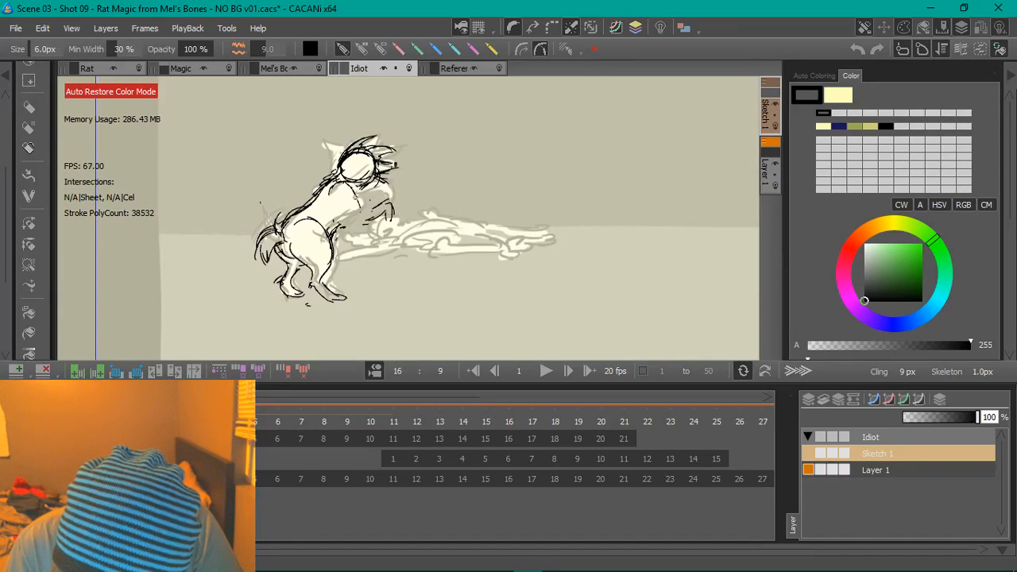
drag(366, 200, 392, 221)
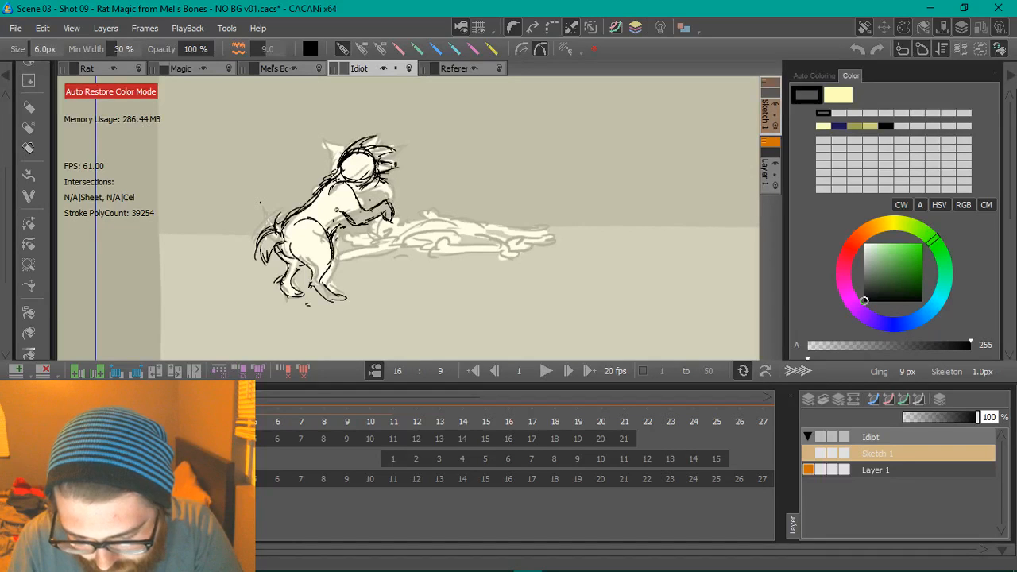
mouse_move(335, 184)
mouse_down()
mouse_move(336, 211)
mouse_move(314, 200)
mouse_move(330, 237)
mouse_up()
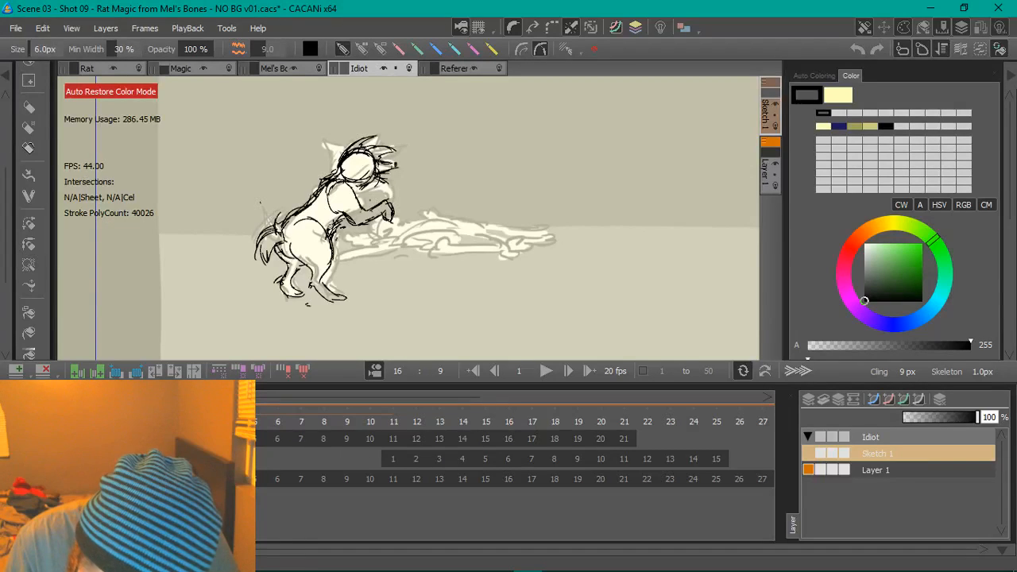
Replace the hip arc with new belly and thigh contours, and sketch the far arm raised below the muzzle.
key(e)
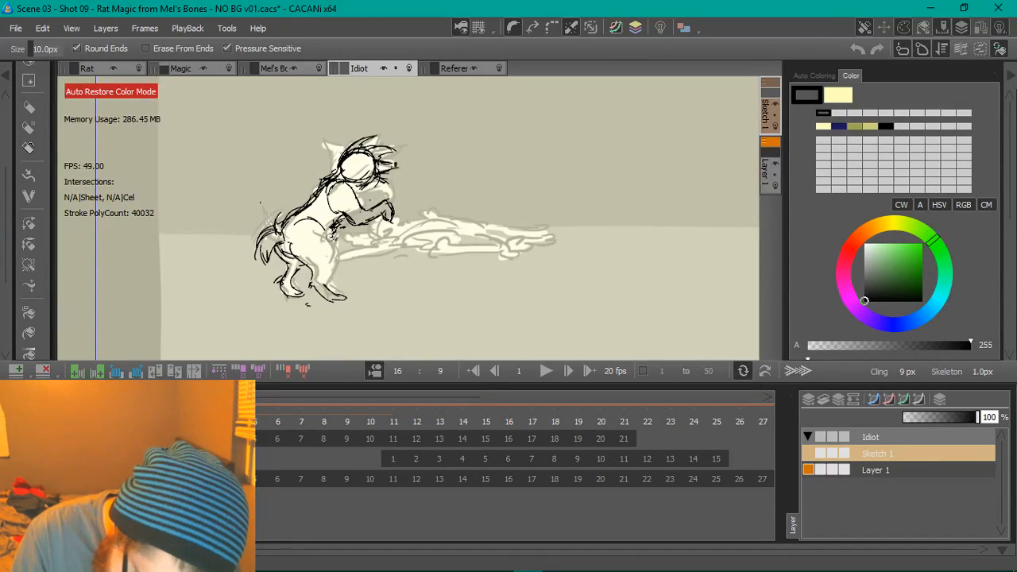
mouse_move(295, 220)
mouse_down()
mouse_move(341, 229)
mouse_move(334, 231)
mouse_up()
key(b)
mouse_move(322, 273)
mouse_down()
mouse_move(330, 240)
mouse_move(310, 210)
mouse_move(327, 185)
mouse_up()
drag(328, 236, 386, 204)
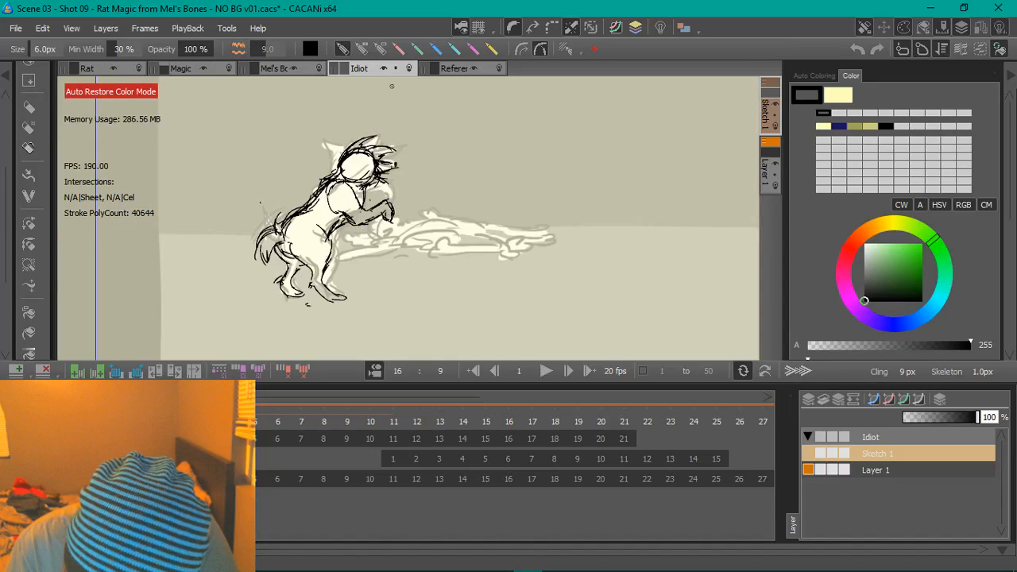
mouse_move(389, 159)
mouse_down()
mouse_move(398, 163)
mouse_move(387, 176)
mouse_move(394, 197)
mouse_move(387, 180)
mouse_move(390, 216)
mouse_up()
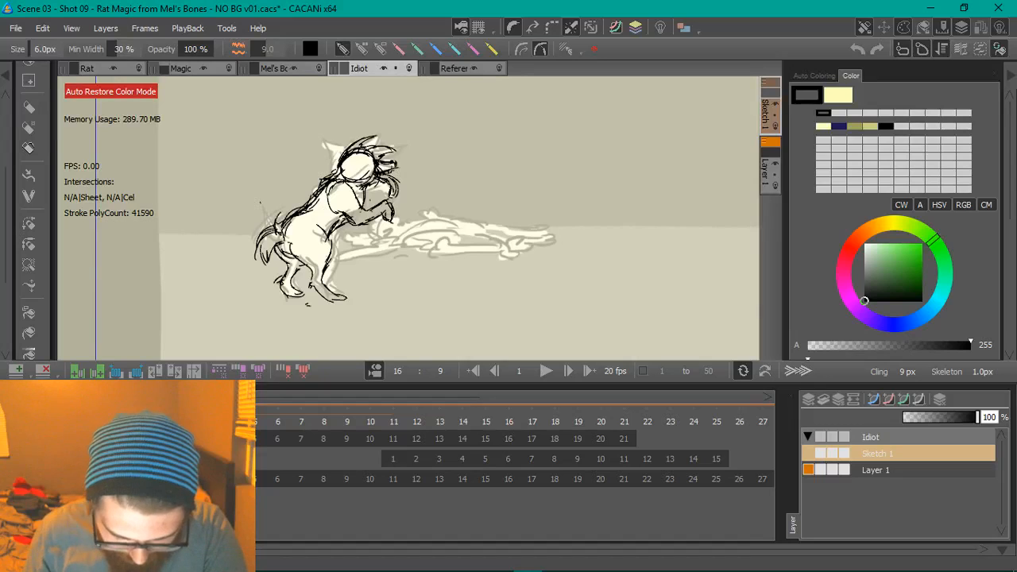
Compare the frame 1 sketch with the following frames and extend the Idiot cel's exposure to frame 6.
click(260, 433)
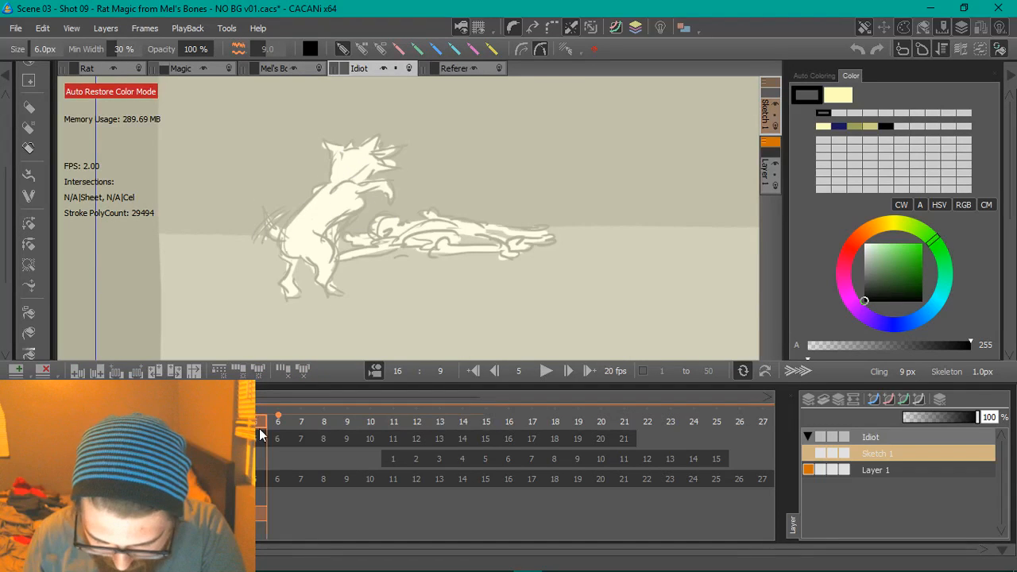
mouse_move(261, 435)
mouse_down()
mouse_move(199, 445)
mouse_move(289, 455)
mouse_move(162, 453)
mouse_move(307, 468)
mouse_move(162, 451)
mouse_up()
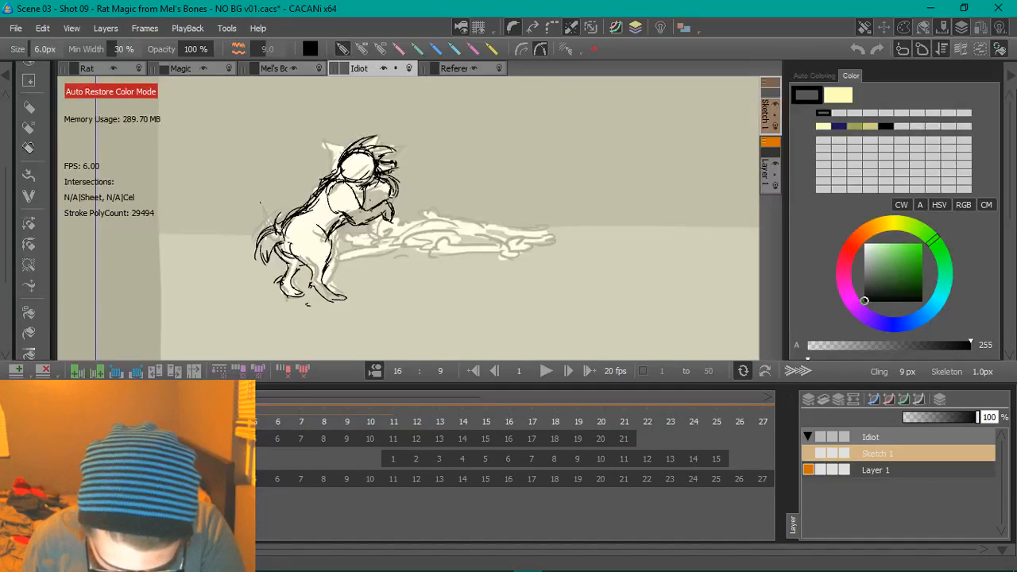
click(138, 374)
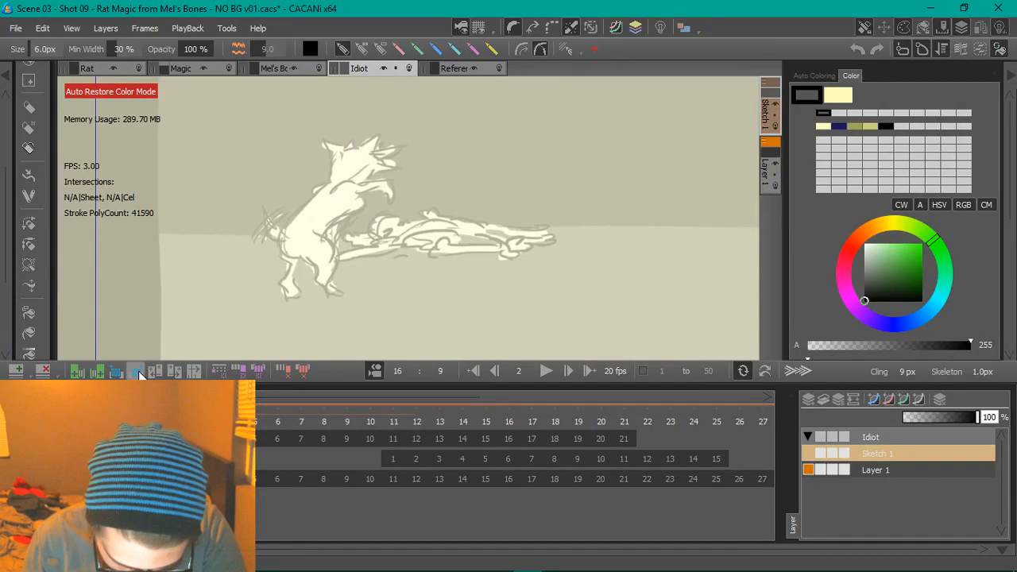
click(139, 373)
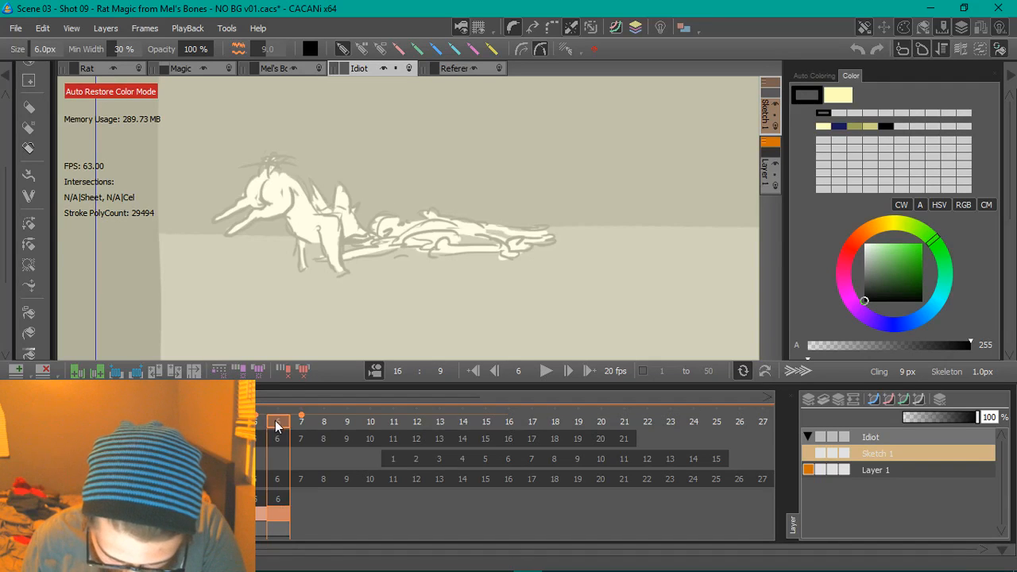
Check the frame 6 reference pose against the frame 1 sketch and make frame 6 of the Idiot cel active for drawing.
mouse_move(278, 427)
mouse_down()
mouse_move(185, 433)
mouse_move(278, 438)
mouse_up()
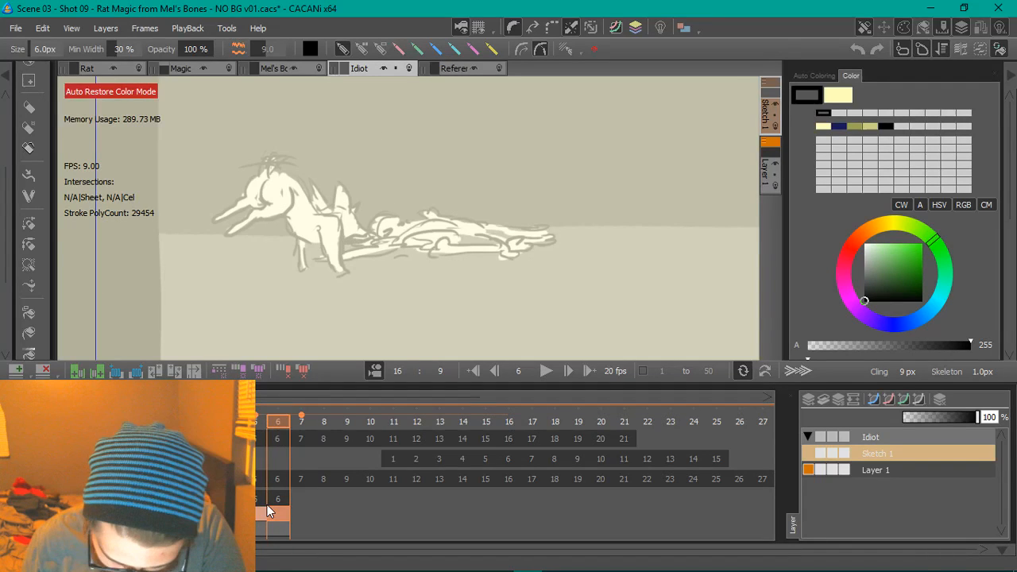
click(162, 512)
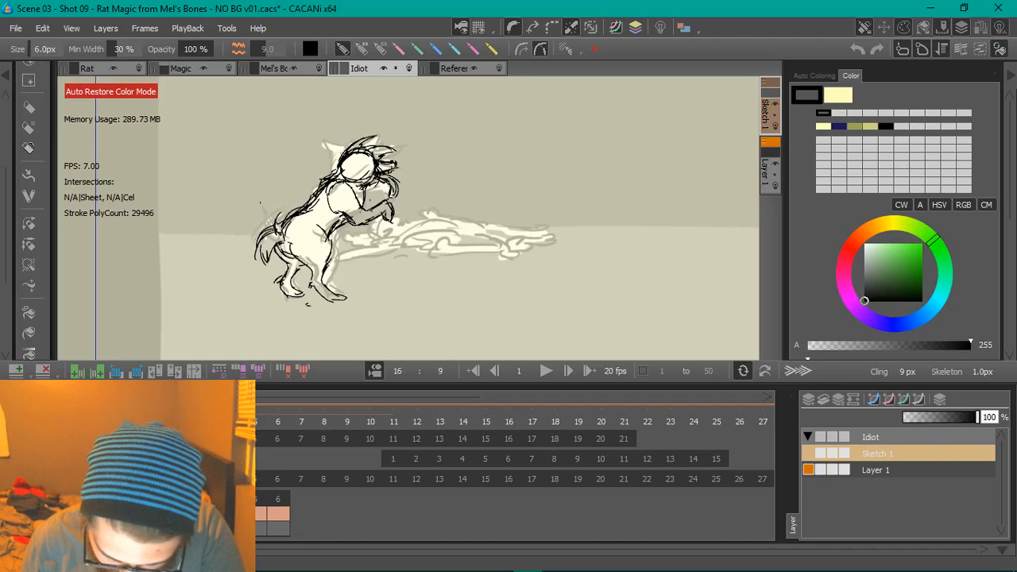
click(185, 513)
click(162, 512)
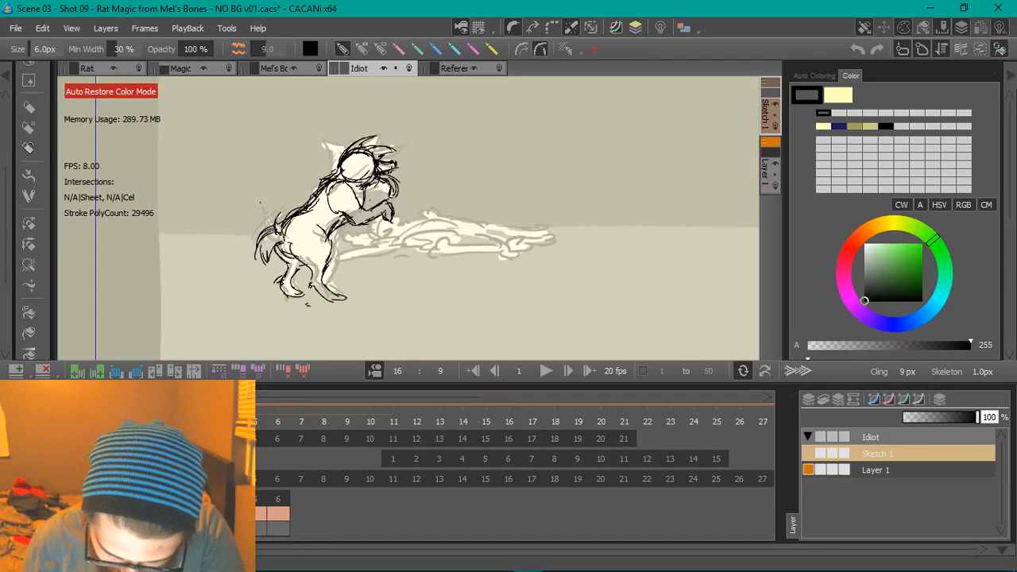
click(265, 504)
click(273, 498)
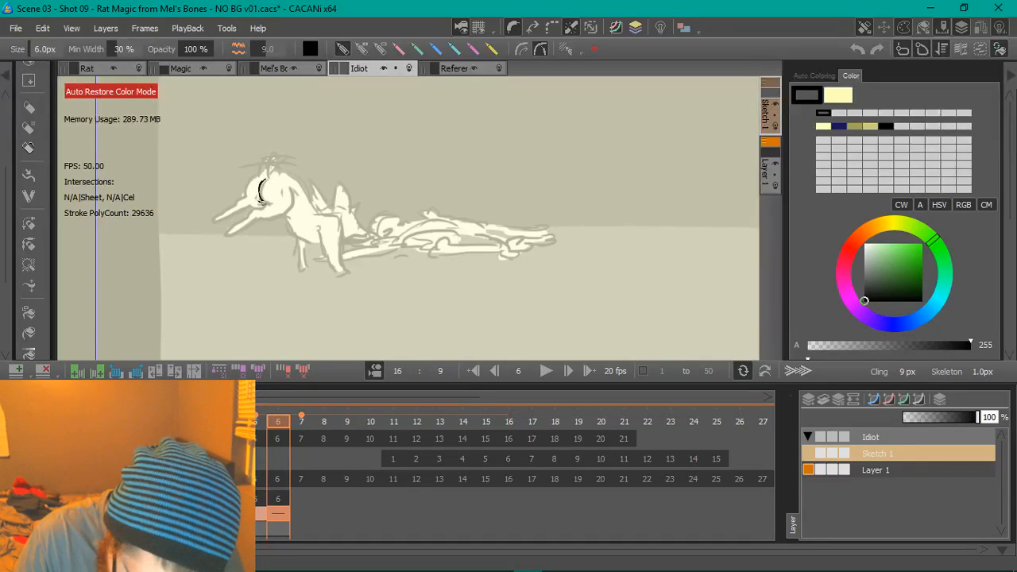
Sketch the frame 6 body over the reference: rump, tail, hind legs kicked back, arched back, belly and both front legs.
mouse_move(265, 182)
mouse_down()
mouse_move(263, 204)
mouse_move(227, 231)
mouse_move(230, 241)
mouse_move(271, 220)
mouse_move(290, 189)
mouse_move(267, 156)
mouse_move(281, 150)
mouse_move(289, 159)
mouse_move(271, 170)
mouse_up()
drag(261, 173, 205, 231)
drag(205, 230, 243, 212)
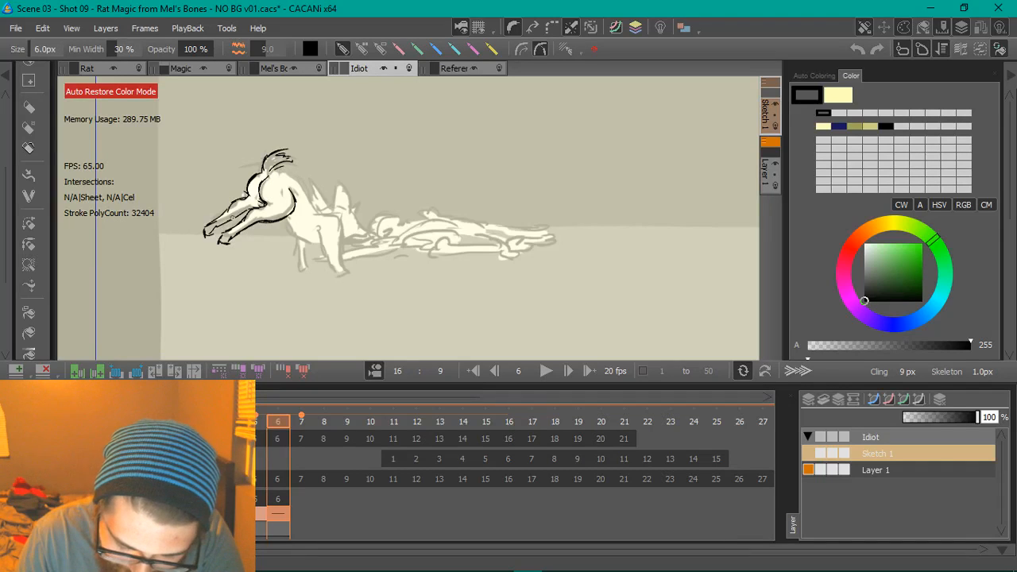
mouse_move(279, 165)
mouse_down()
mouse_move(337, 216)
mouse_move(335, 258)
mouse_move(347, 280)
mouse_up()
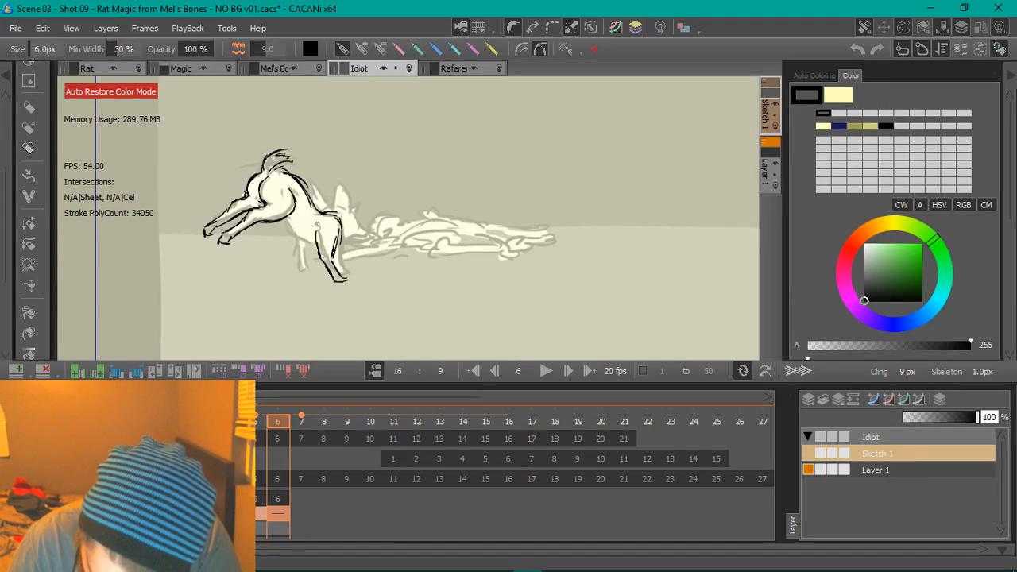
mouse_move(313, 224)
mouse_down()
mouse_move(321, 243)
mouse_move(296, 240)
mouse_move(320, 248)
mouse_move(311, 274)
mouse_up()
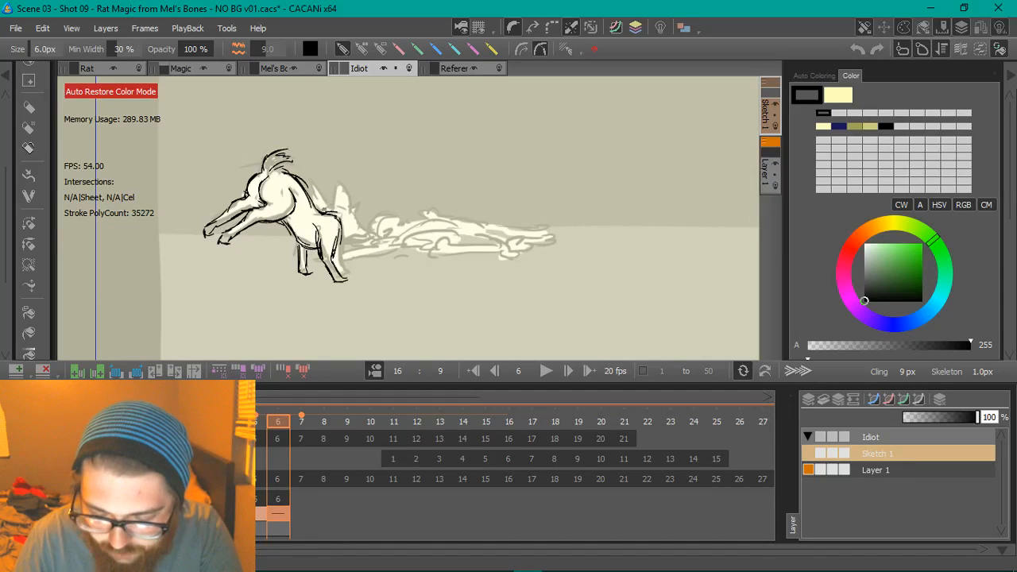
Sketch the ears, lowered head and muzzle on the frame 6 pose, and clean up the lines at the muzzle.
mouse_move(337, 186)
mouse_down()
mouse_move(350, 211)
mouse_move(321, 209)
mouse_move(356, 216)
mouse_move(357, 205)
mouse_up()
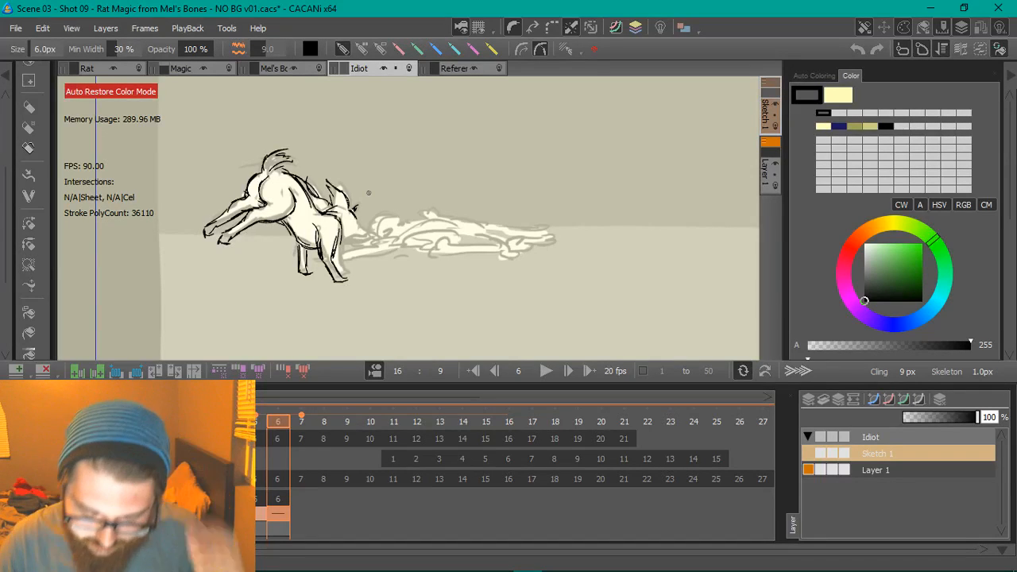
mouse_move(352, 210)
mouse_down()
mouse_move(364, 232)
mouse_move(345, 238)
mouse_move(369, 244)
mouse_up()
key(e)
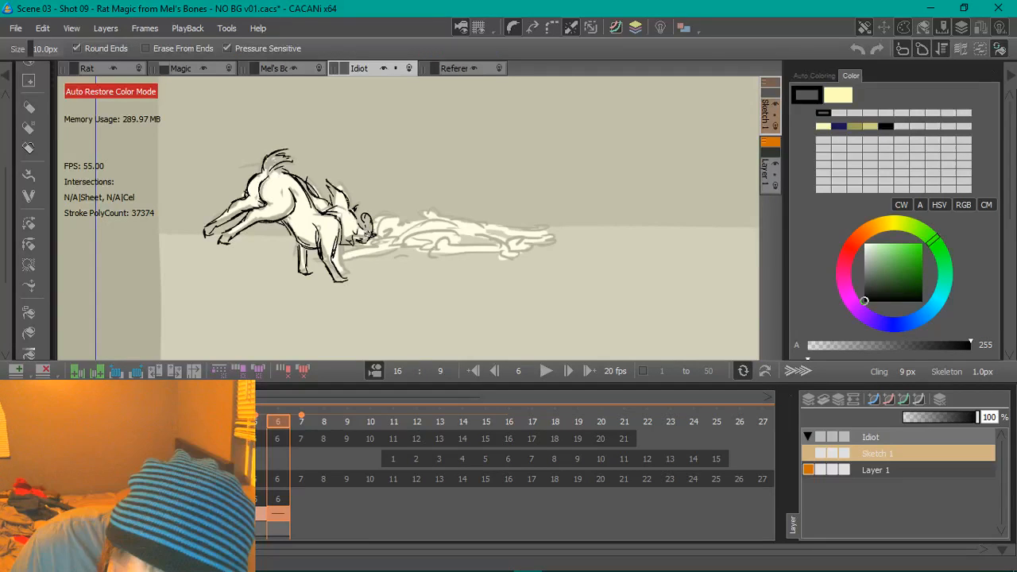
mouse_move(364, 235)
mouse_down()
mouse_move(367, 216)
mouse_move(354, 242)
mouse_move(364, 245)
mouse_up()
key(b)
Draw curved motion arrows, one downward above the frame 6 head and one upward below the frame 1 hand.
drag(319, 130, 341, 151)
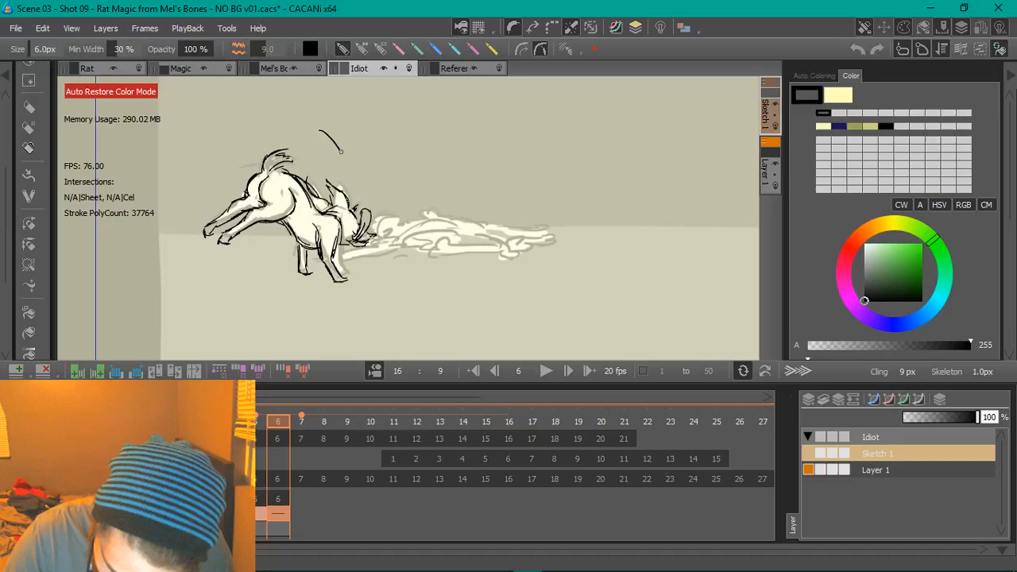
click(162, 422)
drag(408, 282, 396, 233)
mouse_move(396, 233)
mouse_down()
mouse_move(393, 249)
mouse_move(405, 240)
mouse_up()
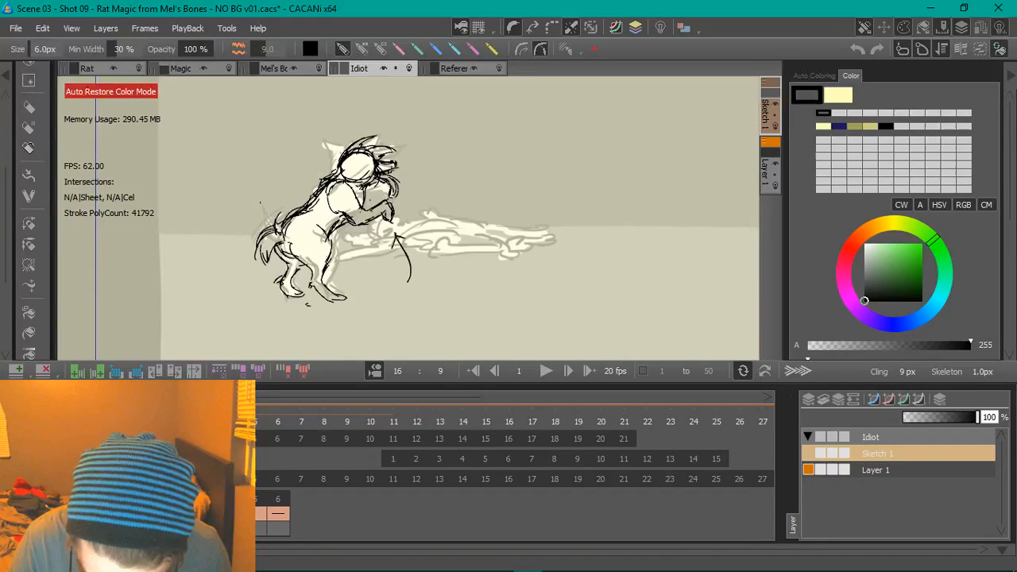
mouse_move(163, 422)
mouse_down()
mouse_move(289, 468)
mouse_move(163, 473)
mouse_move(289, 481)
mouse_move(208, 481)
mouse_move(280, 482)
mouse_up()
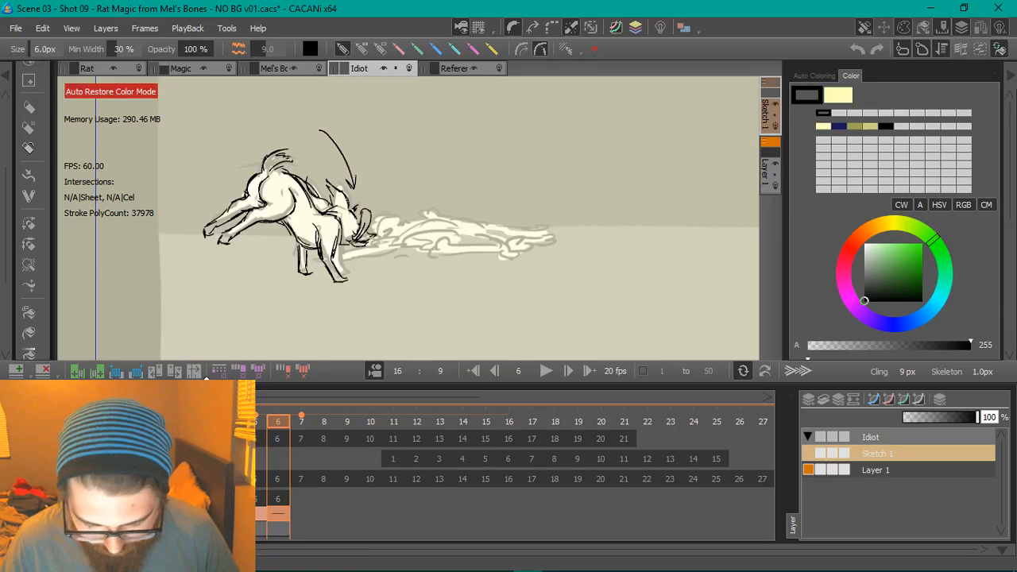
Extend the Idiot cel's exposure from frame 6 to frame 11.
click(138, 371)
click(138, 370)
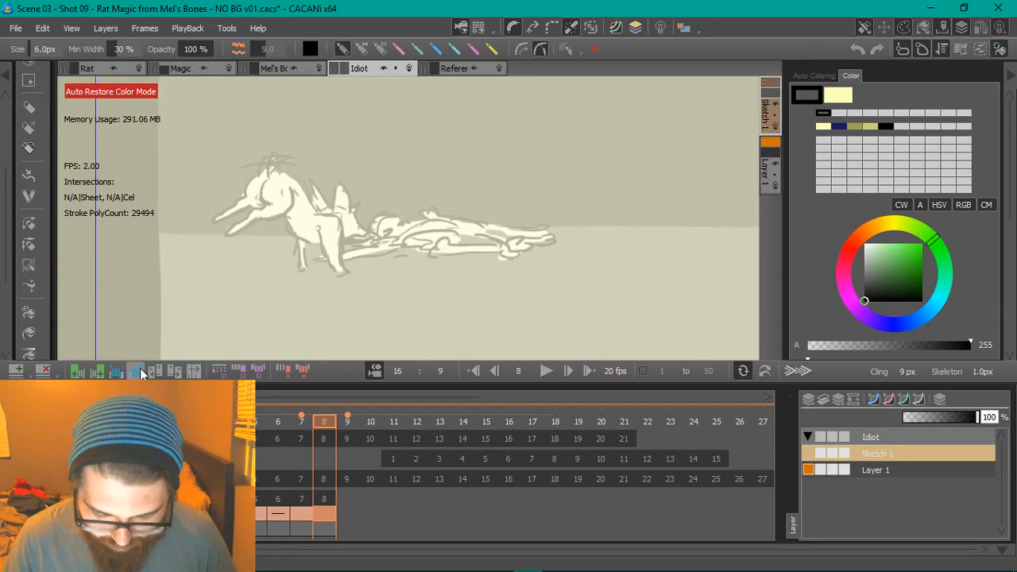
click(140, 370)
click(140, 370)
click(140, 370)
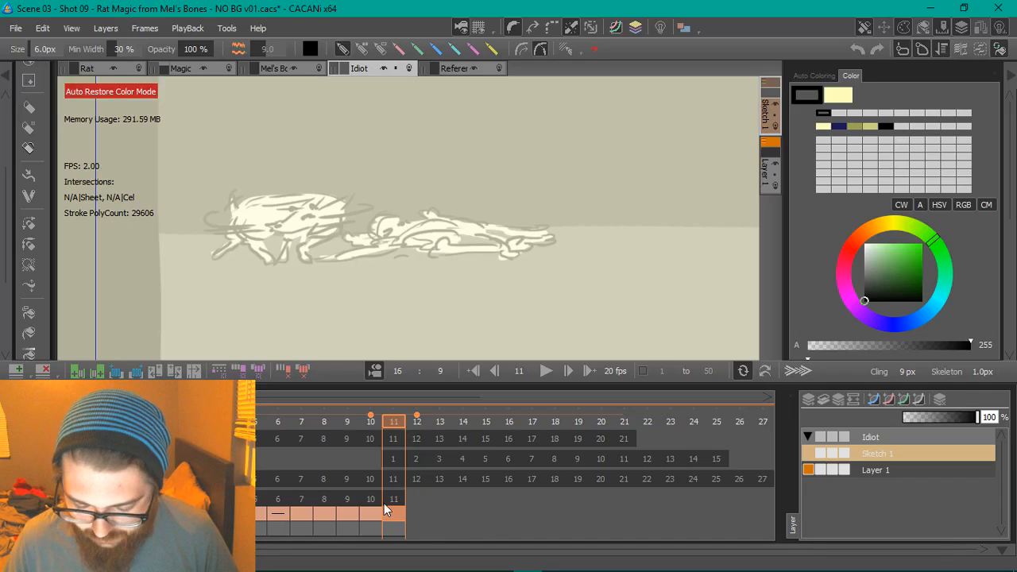
Sketch the frame 11 head with muzzle, ears and swept hair, and add the back line and tail.
drag(268, 224, 350, 223)
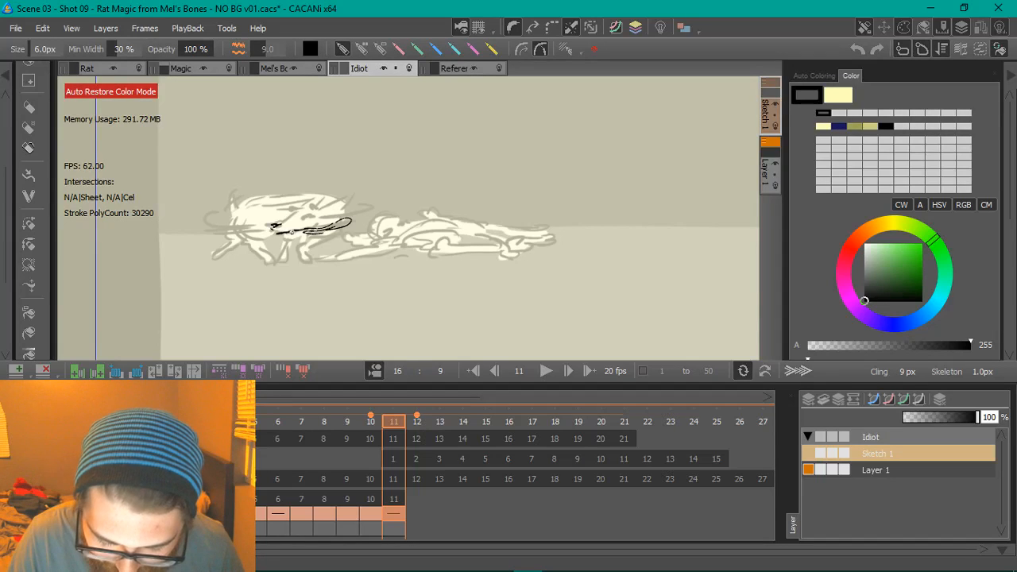
mouse_move(275, 231)
mouse_down()
mouse_move(305, 234)
mouse_move(297, 212)
mouse_move(343, 200)
mouse_move(328, 193)
mouse_move(341, 205)
mouse_move(359, 196)
mouse_up()
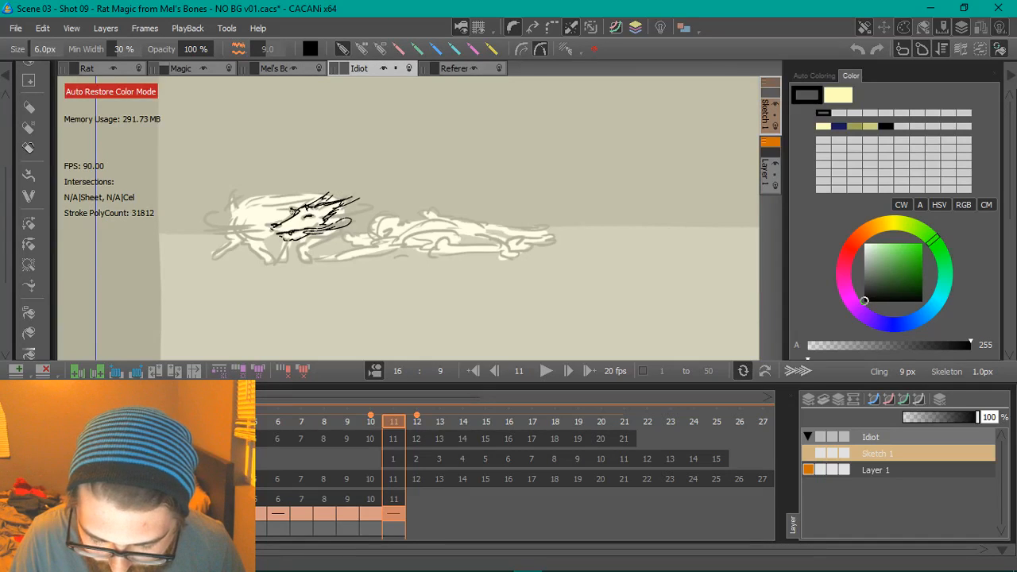
mouse_move(291, 203)
mouse_down()
mouse_move(306, 215)
mouse_move(324, 196)
mouse_up()
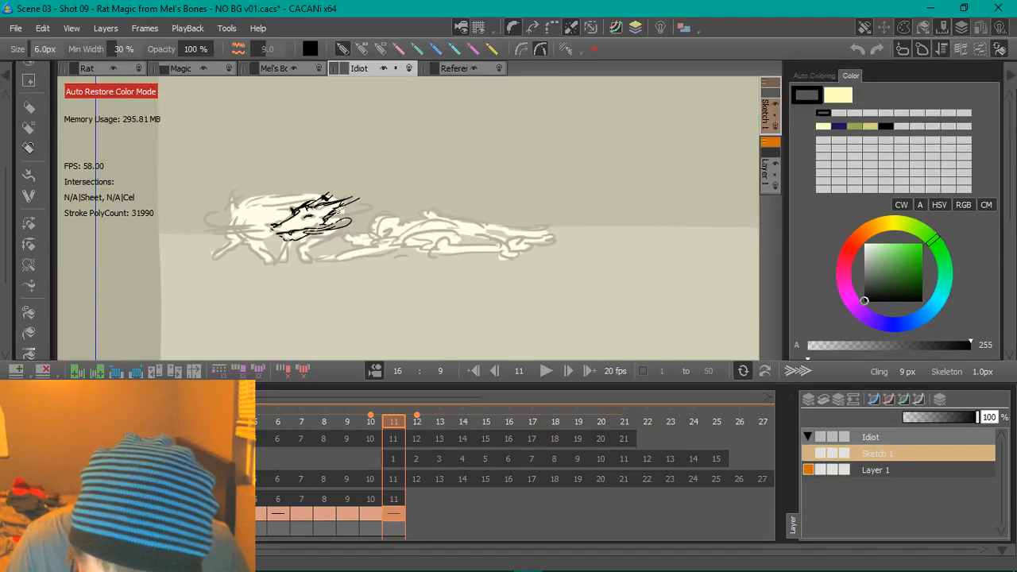
mouse_move(337, 194)
mouse_down()
mouse_move(237, 199)
mouse_move(230, 211)
mouse_up()
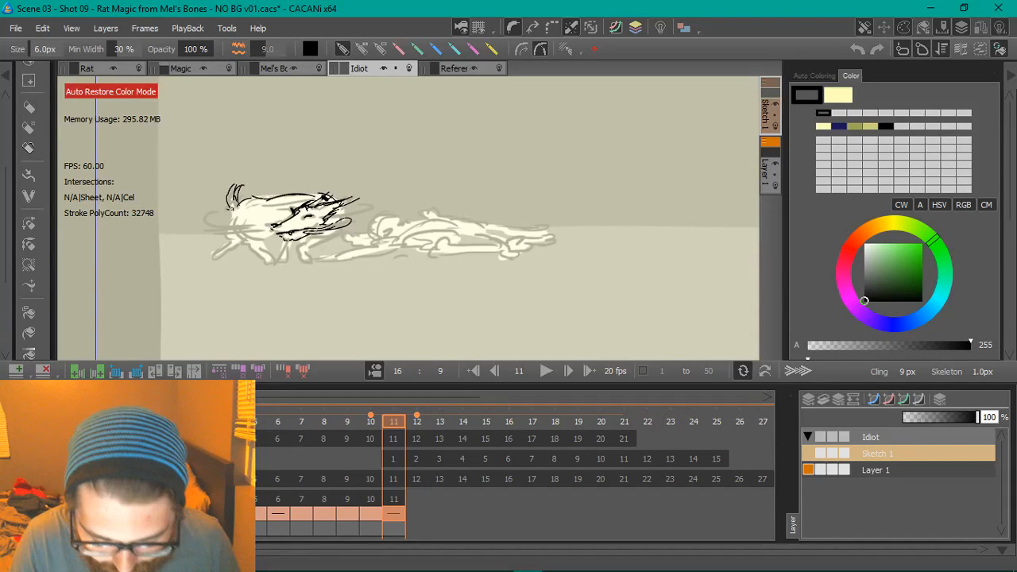
Sketch the frame 11 rump and hind legs, erasing the rearmost leg and redrawing it in a more tucked position.
mouse_move(251, 198)
mouse_down()
mouse_move(241, 233)
mouse_move(281, 264)
mouse_move(272, 260)
mouse_up()
mouse_move(228, 210)
mouse_down()
mouse_move(235, 231)
mouse_move(227, 267)
mouse_up()
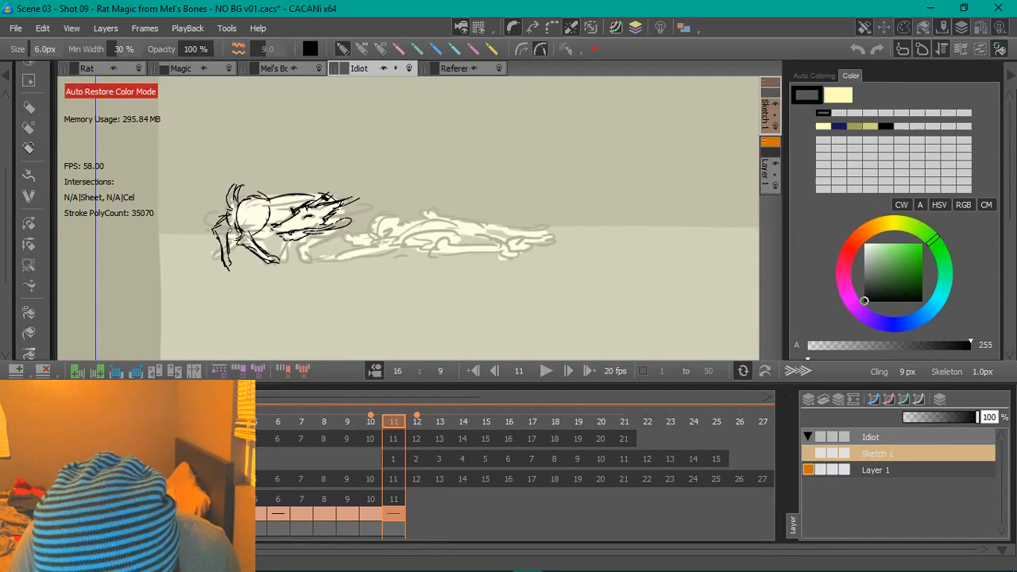
key(e)
drag(227, 270, 221, 224)
key(b)
mouse_move(258, 194)
mouse_down()
mouse_move(275, 195)
mouse_move(252, 238)
mouse_move(289, 236)
mouse_move(232, 256)
mouse_up()
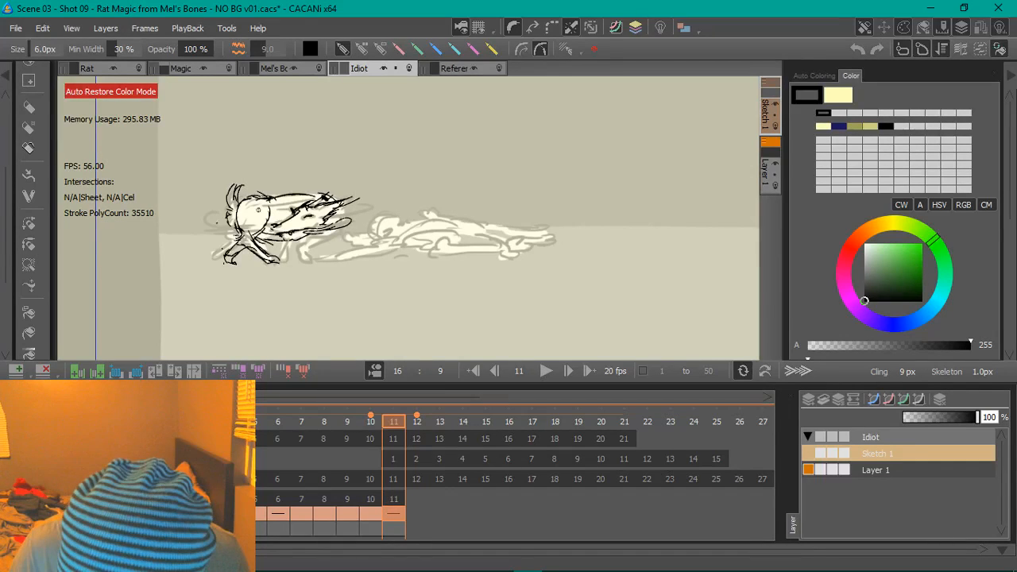
Erase the rearmost hind leg on frame 11 and sketch the two front legs under the head.
key(e)
mouse_move(240, 242)
mouse_down()
mouse_move(229, 259)
mouse_move(266, 251)
mouse_up()
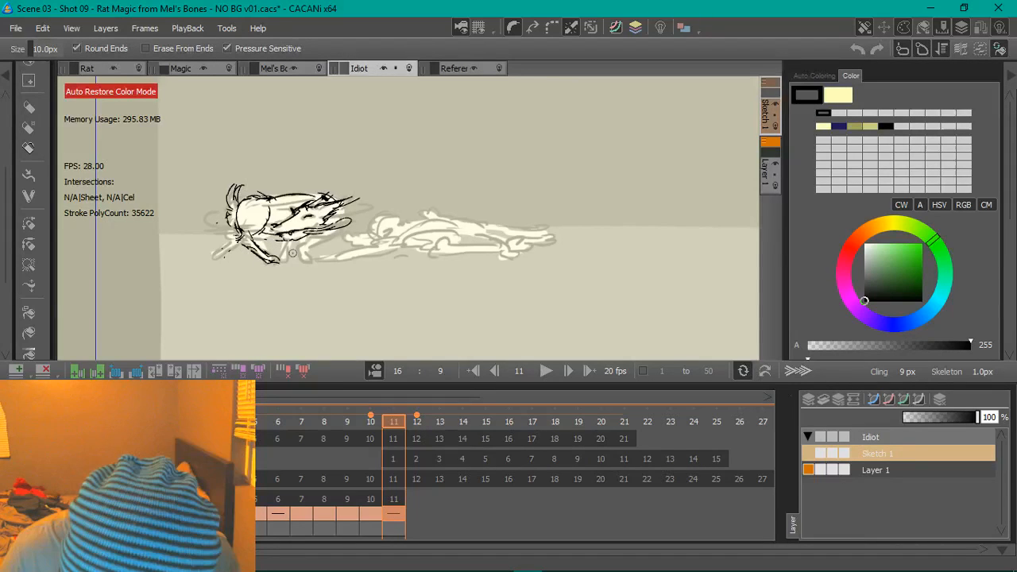
key(b)
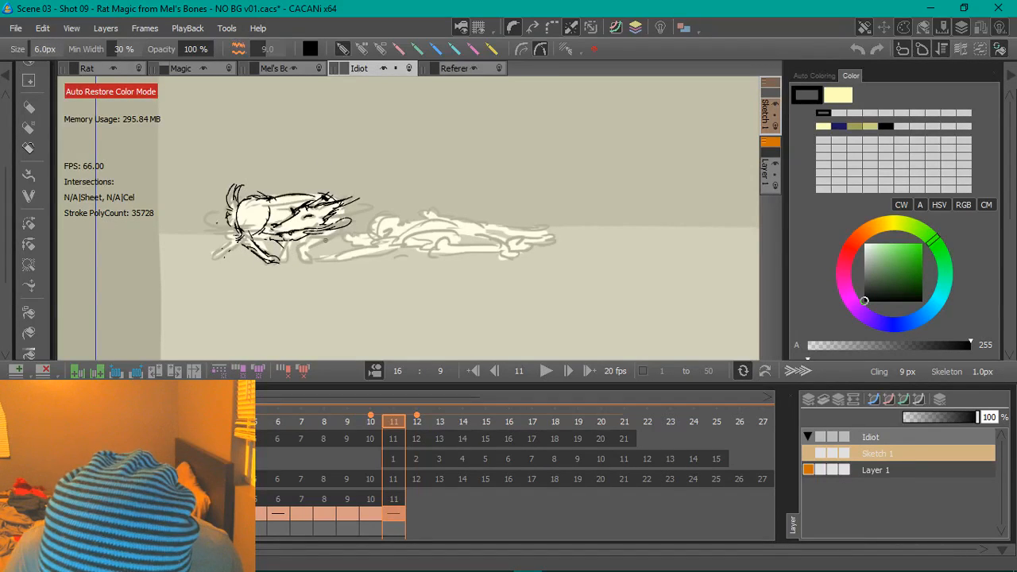
mouse_move(342, 211)
mouse_down()
mouse_move(326, 251)
mouse_move(298, 260)
mouse_move(290, 248)
mouse_move(326, 262)
mouse_up()
drag(324, 244, 339, 263)
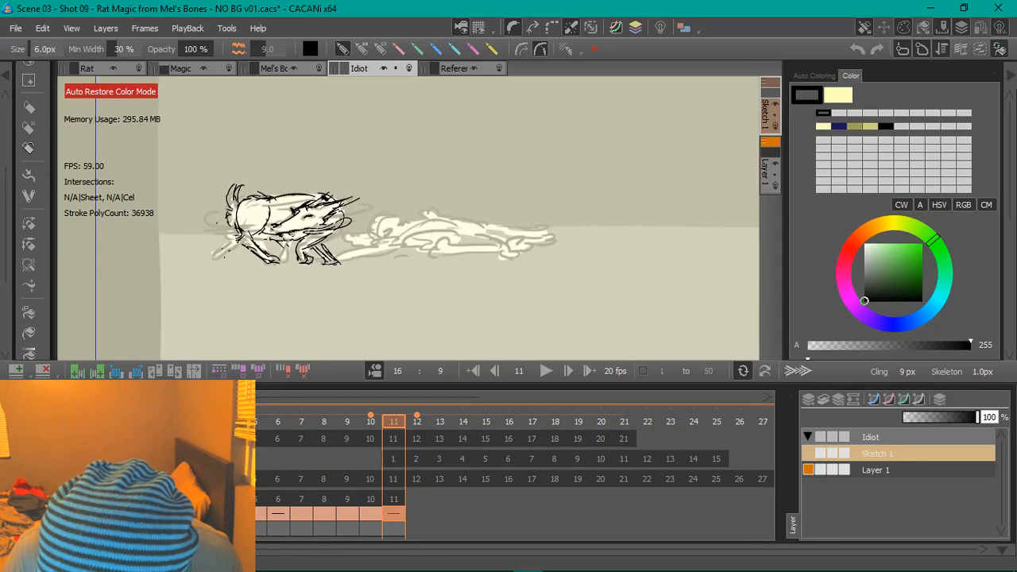
Reinforce the shoulder and head contours on frame 11, and shade the far front leg with hatching.
drag(307, 192, 324, 198)
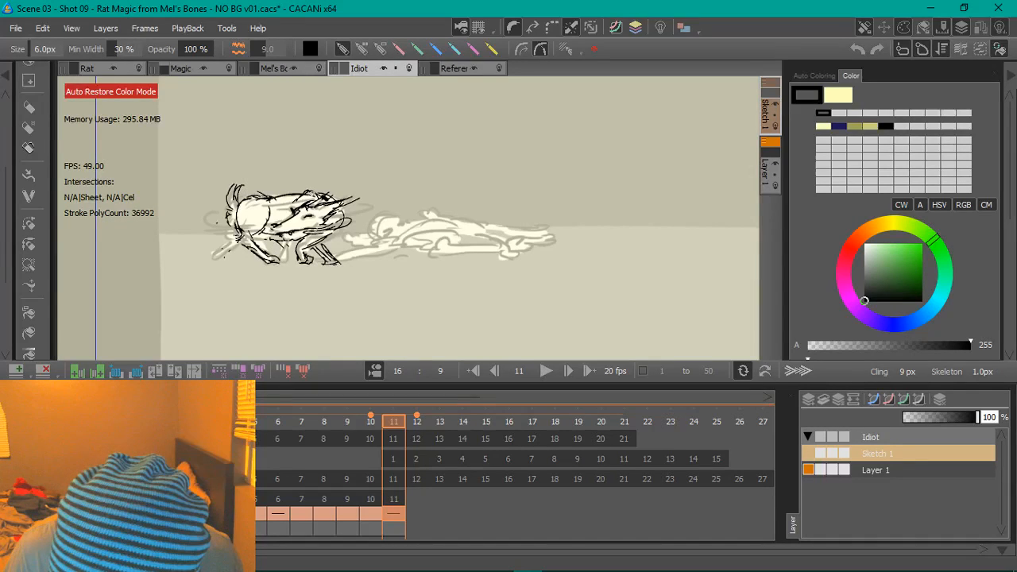
mouse_move(324, 198)
mouse_down()
mouse_move(337, 193)
mouse_move(344, 210)
mouse_up()
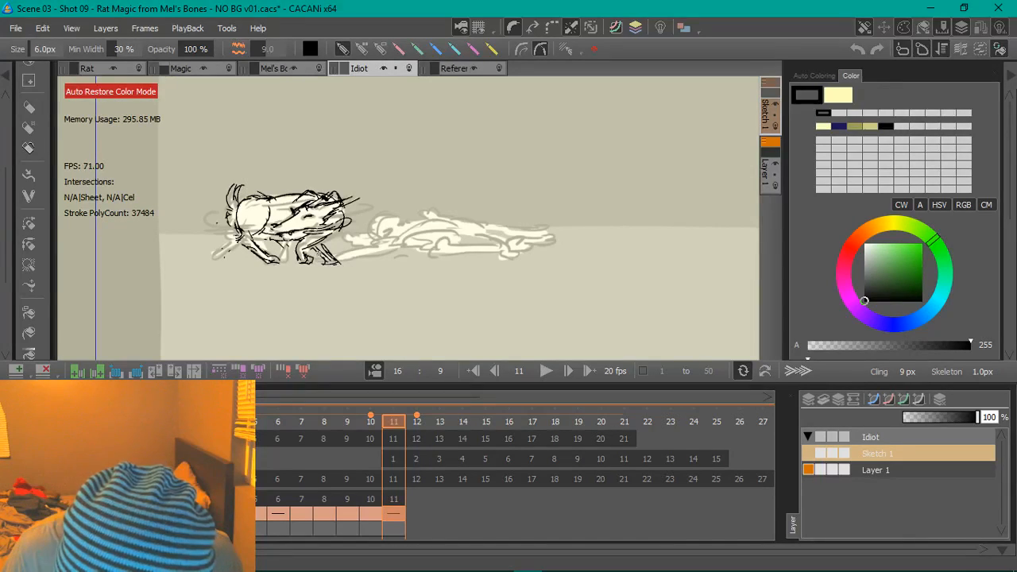
drag(321, 264, 339, 264)
drag(307, 194, 292, 213)
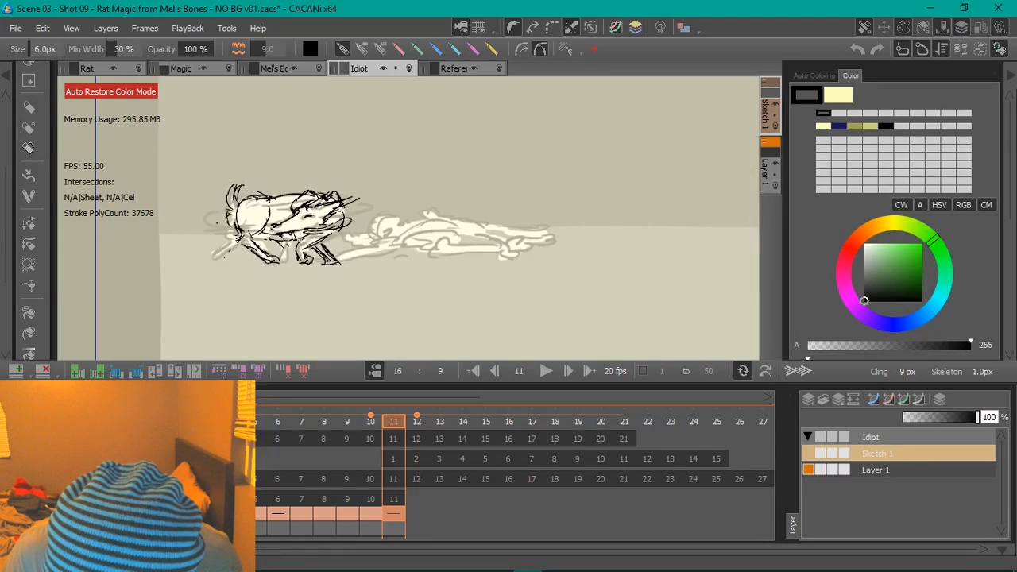
drag(309, 250, 338, 264)
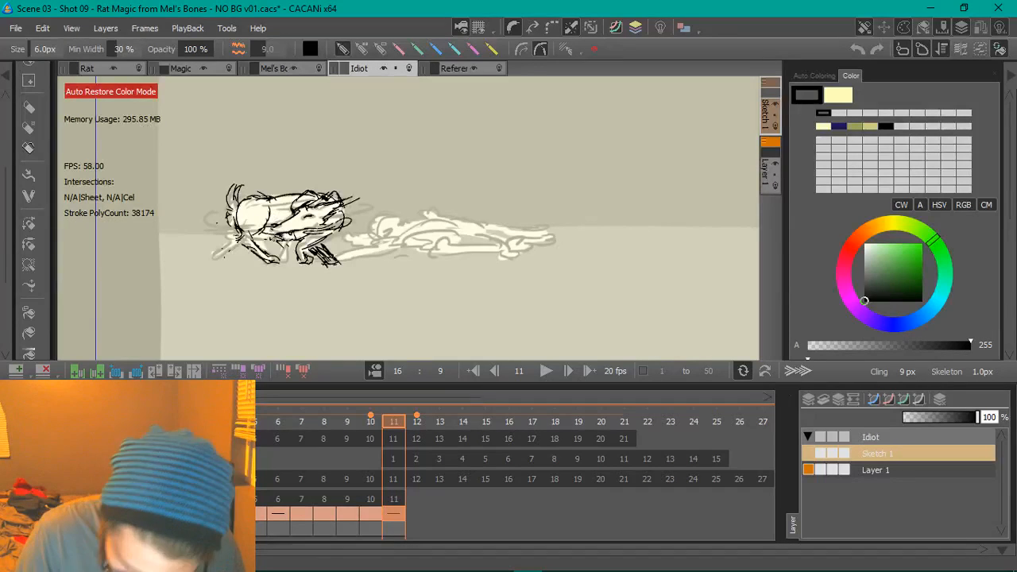
Erase the tail, rump and hind legs from the frame 11 sketch.
key(e)
drag(231, 191, 230, 213)
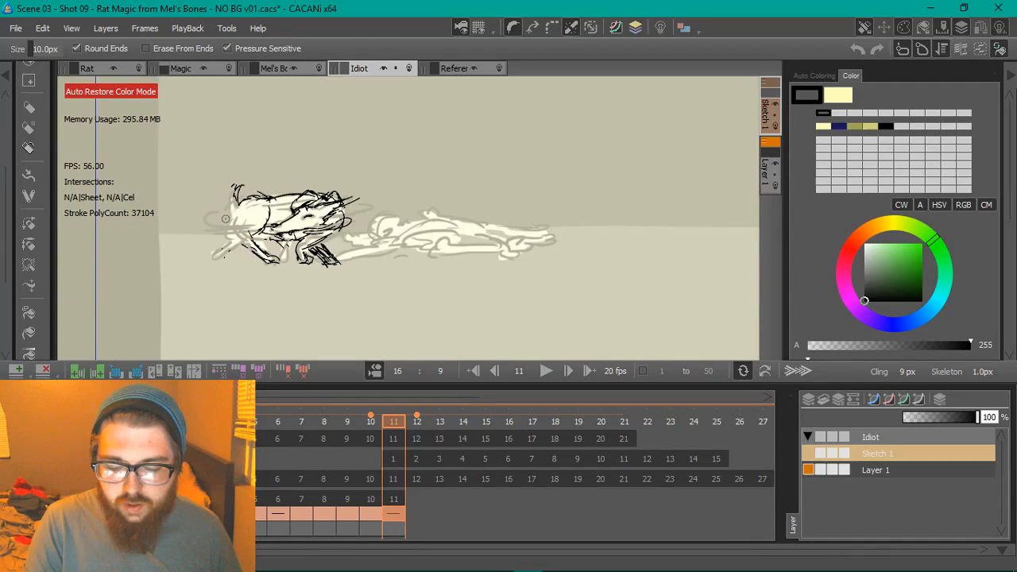
mouse_move(233, 244)
mouse_down()
mouse_move(224, 257)
mouse_move(239, 242)
mouse_up()
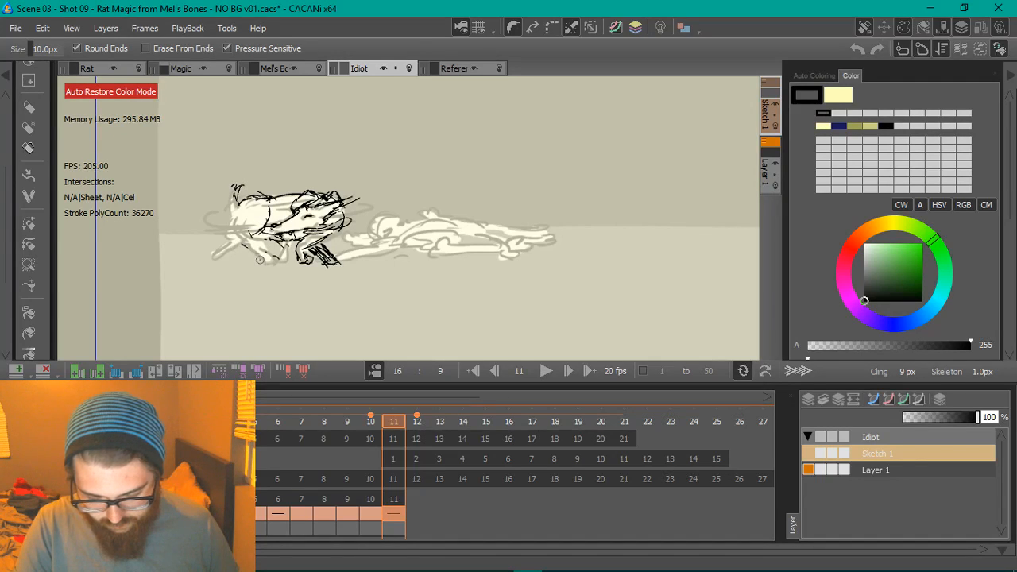
drag(277, 259, 253, 236)
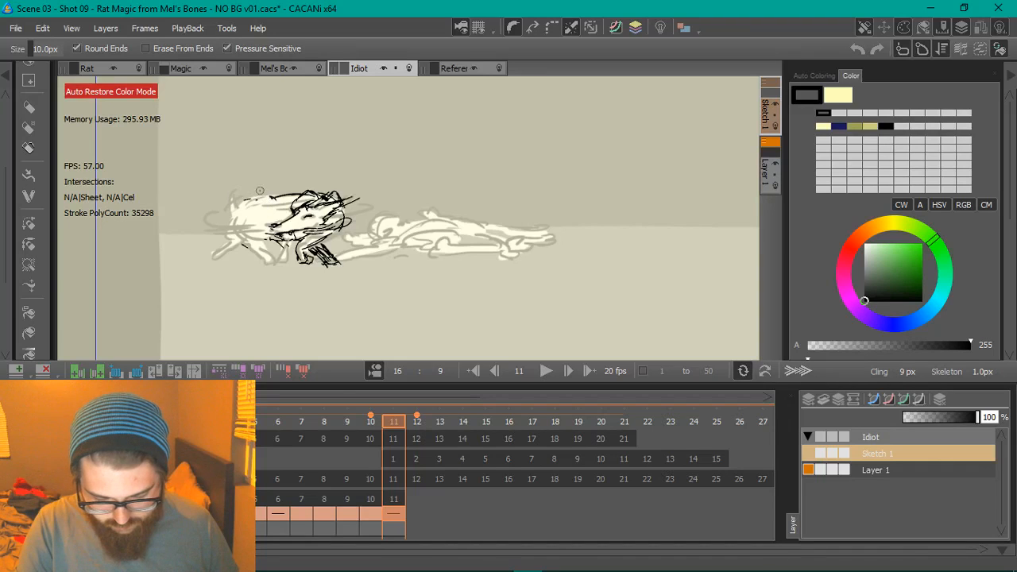
mouse_move(260, 191)
mouse_down()
mouse_move(239, 224)
mouse_move(252, 263)
mouse_up()
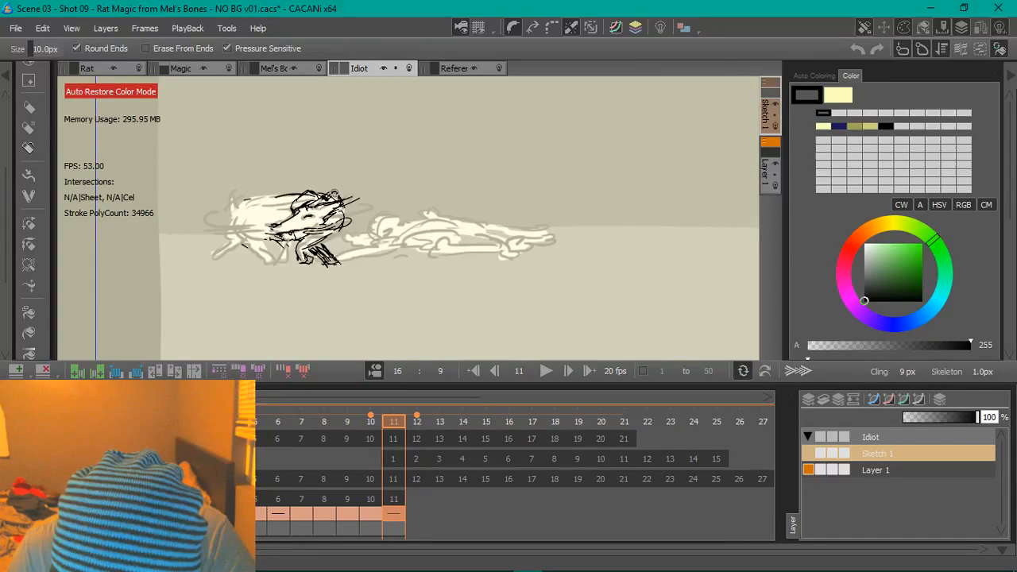
Redraw the frame 11 hindquarters with a more arched back, round rump, raised tail and a hind leg planted farther back.
key(b)
mouse_move(306, 186)
mouse_down()
mouse_move(328, 196)
mouse_move(239, 199)
mouse_move(234, 213)
mouse_move(278, 230)
mouse_up()
mouse_move(267, 190)
mouse_down()
mouse_move(236, 223)
mouse_move(247, 252)
mouse_move(271, 269)
mouse_move(249, 227)
mouse_move(263, 201)
mouse_move(232, 171)
mouse_move(226, 189)
mouse_move(236, 200)
mouse_up()
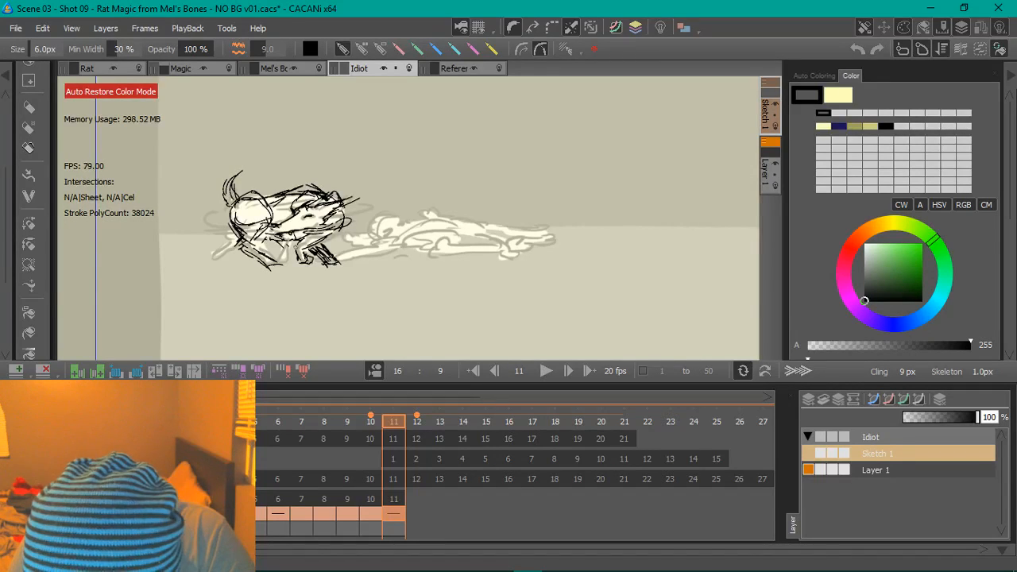
drag(298, 245, 304, 251)
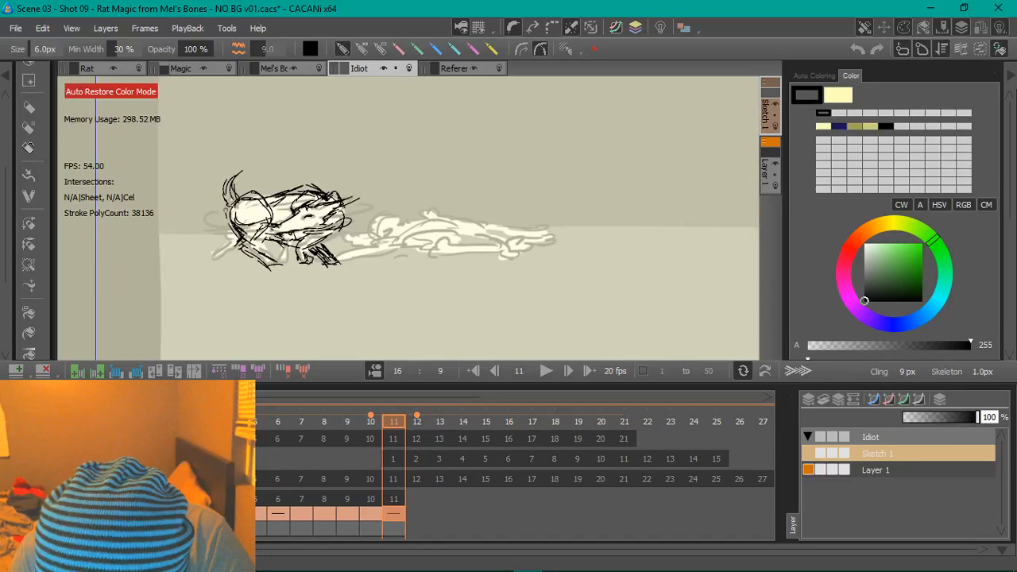
drag(230, 203, 231, 229)
mouse_move(228, 231)
mouse_down()
mouse_move(212, 236)
mouse_move(216, 274)
mouse_move(234, 273)
mouse_move(226, 247)
mouse_move(262, 232)
mouse_move(280, 266)
mouse_up()
Erase the overlapping lines inside the rump and refine the near hind leg and belly on frame 11.
key(e)
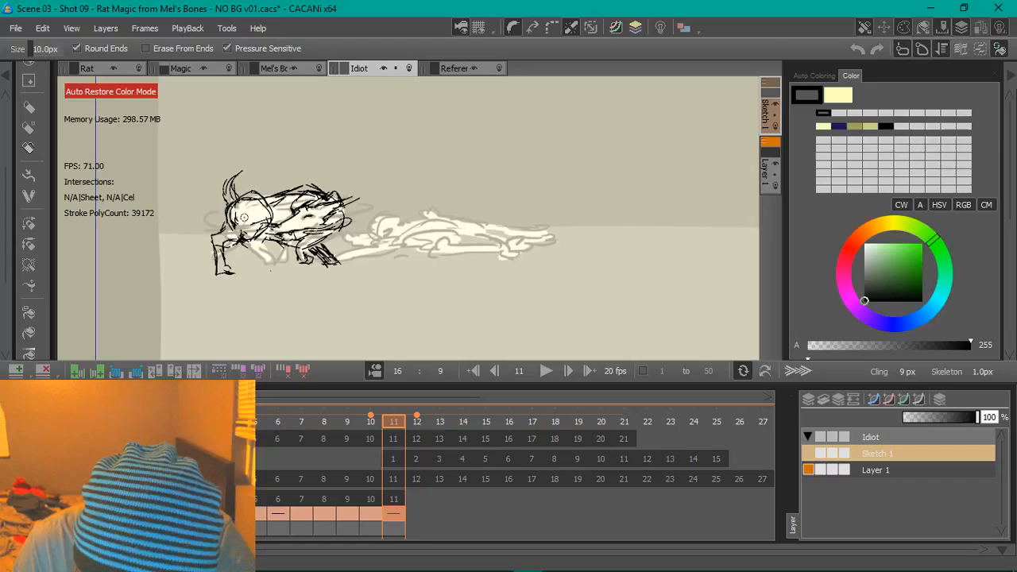
drag(244, 217, 289, 261)
key(b)
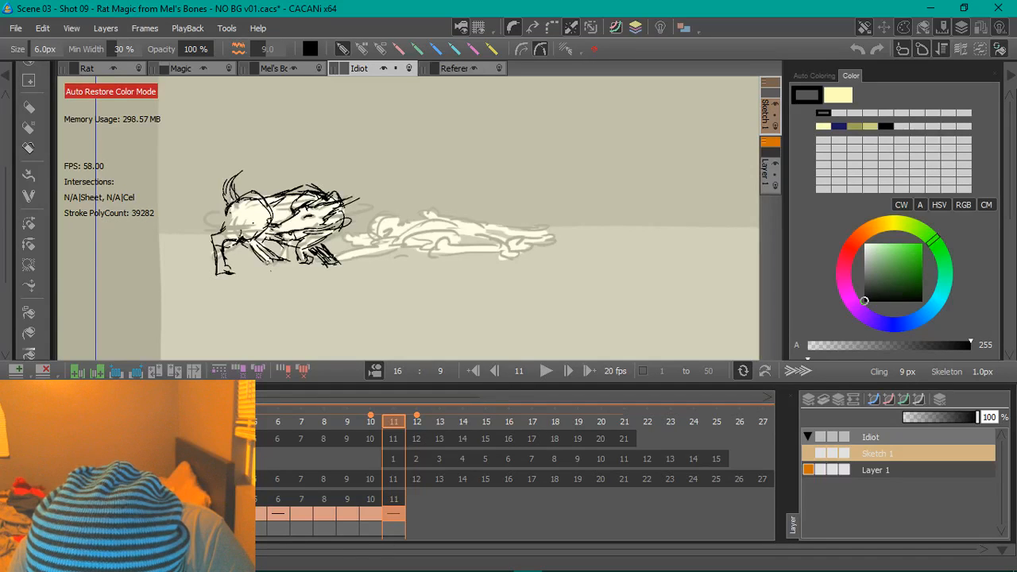
mouse_move(255, 250)
mouse_down()
mouse_move(285, 266)
mouse_move(269, 244)
mouse_up()
mouse_move(258, 233)
mouse_down()
mouse_move(291, 240)
mouse_move(277, 225)
mouse_move(286, 239)
mouse_up()
Select the frame 11 sketch strokes and delete them.
key(e)
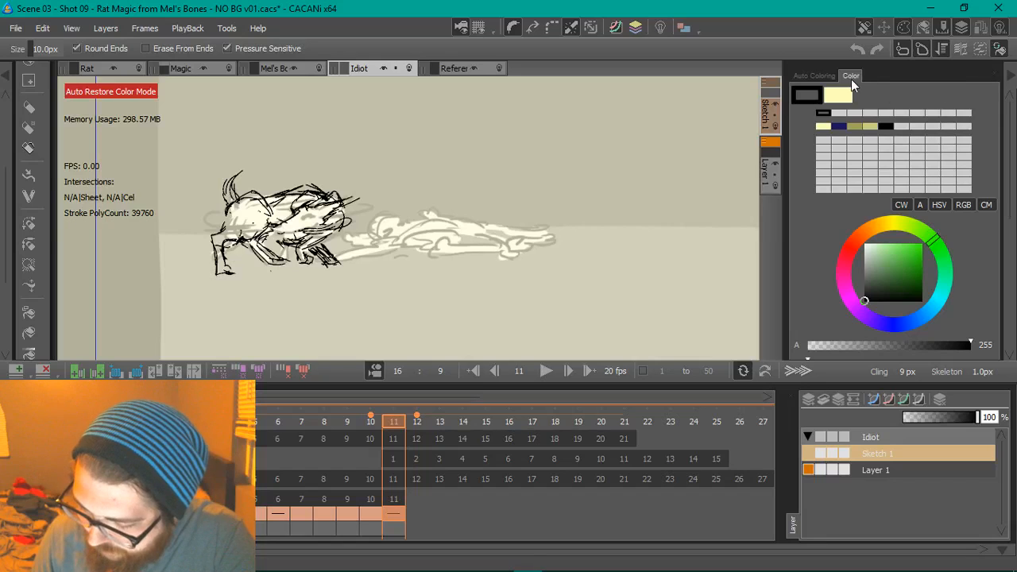
click(21, 125)
mouse_move(349, 295)
mouse_down()
mouse_move(374, 267)
mouse_move(348, 294)
mouse_up()
key(Delete)
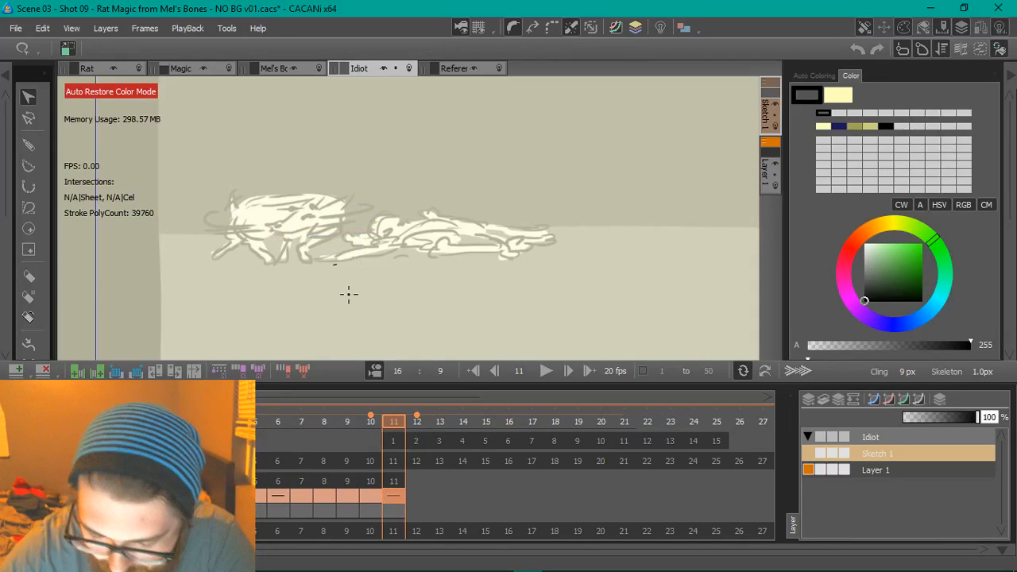
Redraw the frame 11 pose with an arched torso, a rounded shoulder, a near foreleg and a lowered head with curled tufts.
click(30, 144)
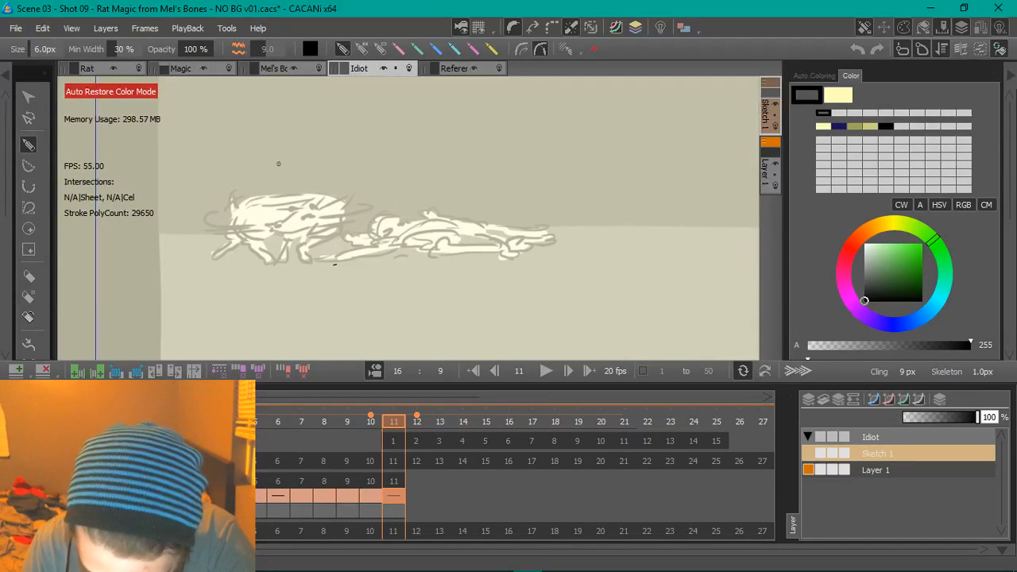
mouse_move(245, 202)
mouse_down()
mouse_move(290, 190)
mouse_move(330, 210)
mouse_up()
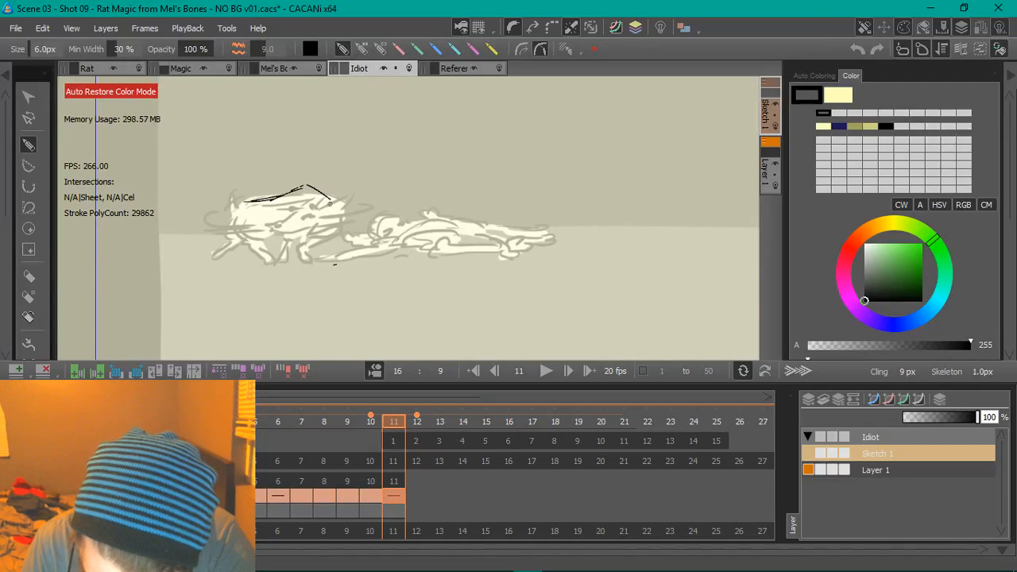
mouse_move(241, 205)
mouse_down()
mouse_move(271, 228)
mouse_move(321, 228)
mouse_move(327, 205)
mouse_move(284, 219)
mouse_move(299, 244)
mouse_move(328, 256)
mouse_up()
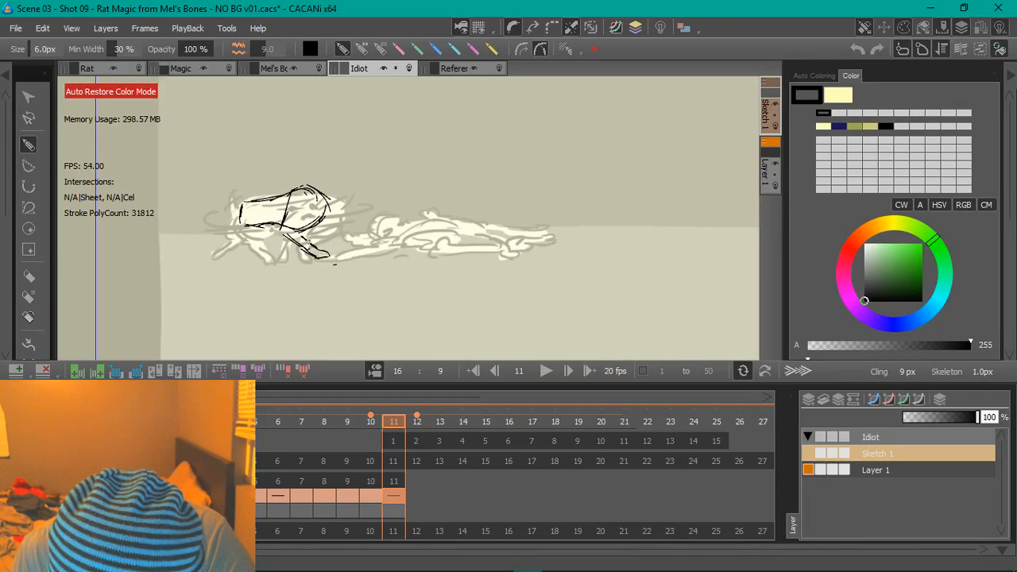
drag(303, 221, 300, 230)
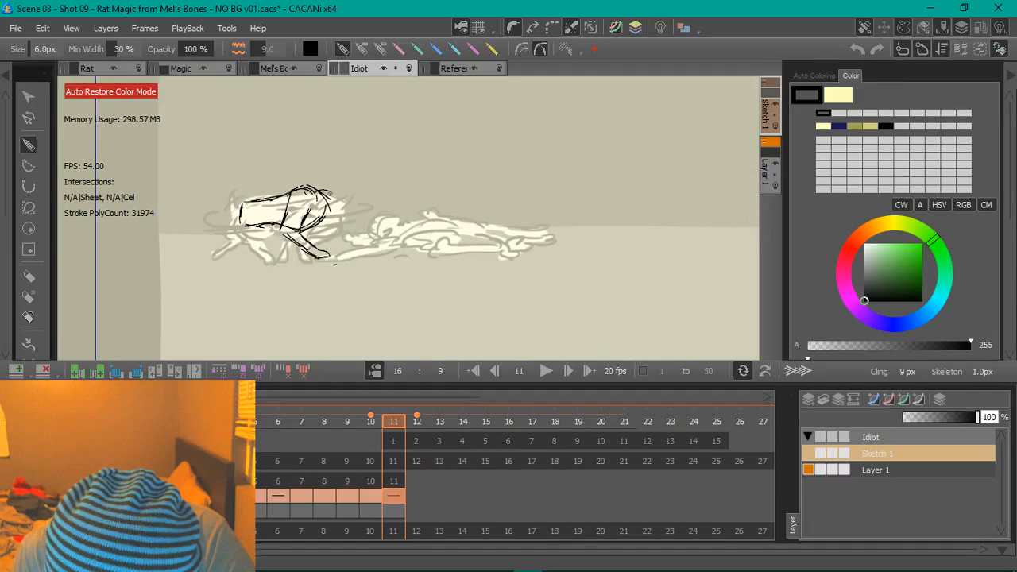
mouse_move(326, 189)
mouse_down()
mouse_move(345, 225)
mouse_move(323, 229)
mouse_move(314, 209)
mouse_move(316, 243)
mouse_up()
mouse_move(333, 198)
mouse_down()
mouse_move(327, 211)
mouse_move(347, 208)
mouse_move(355, 225)
mouse_move(344, 237)
mouse_move(318, 220)
mouse_move(322, 231)
mouse_move(326, 212)
mouse_move(339, 231)
mouse_up()
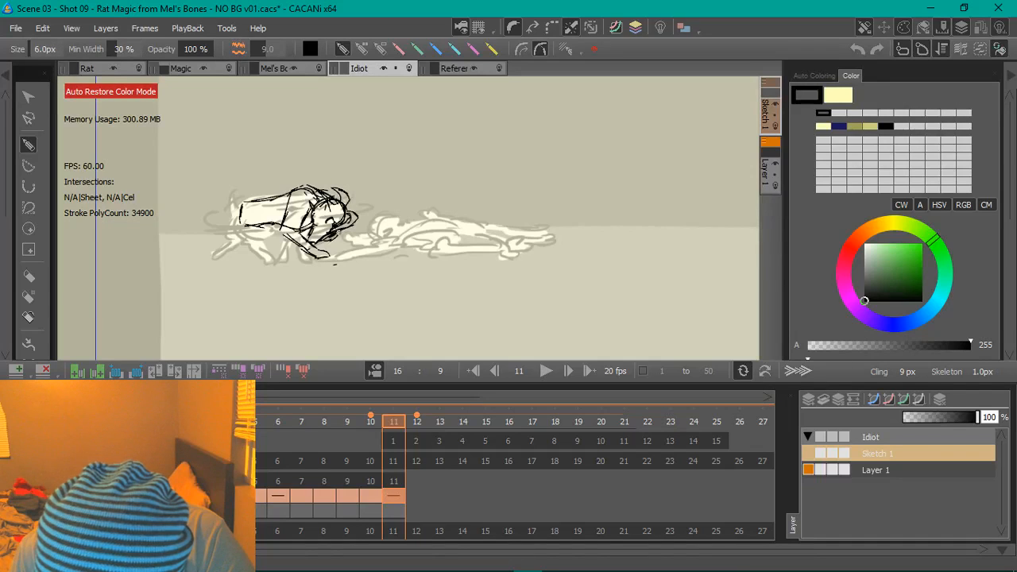
mouse_move(302, 201)
mouse_down()
mouse_move(319, 193)
mouse_move(313, 199)
mouse_up()
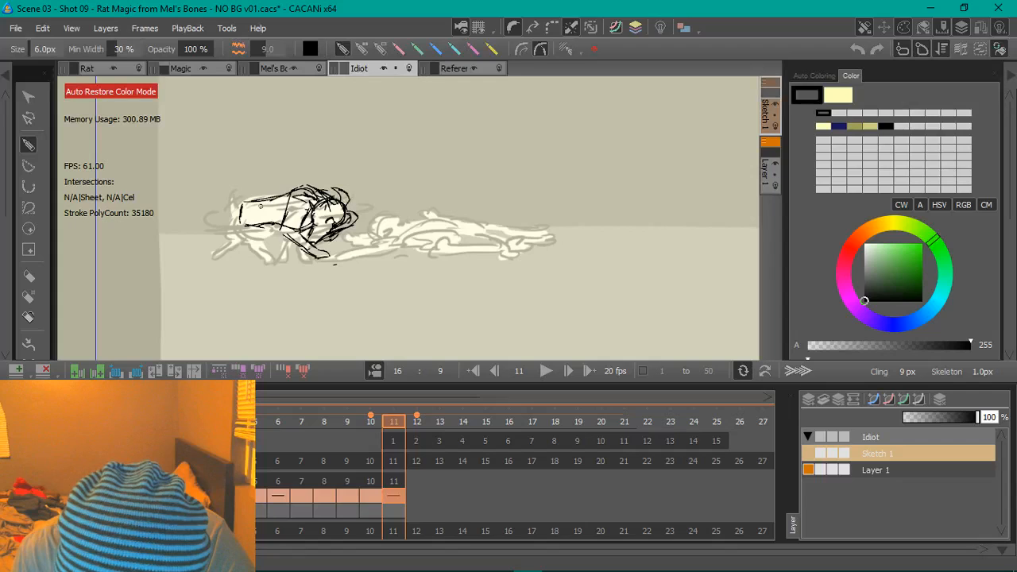
Sketch the rump, raised tail, bent hind legs and belly line on frame 11, cleaning up stray leg strokes.
mouse_move(243, 185)
mouse_down()
mouse_move(227, 224)
mouse_move(237, 230)
mouse_move(233, 215)
mouse_move(264, 226)
mouse_up()
mouse_move(260, 226)
mouse_down()
mouse_move(216, 257)
mouse_move(215, 274)
mouse_up()
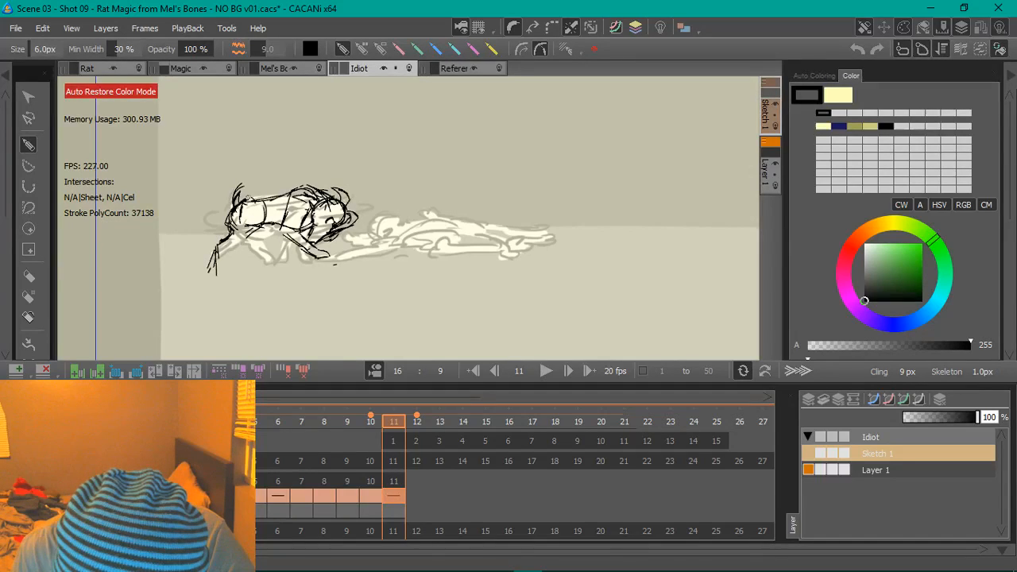
mouse_move(259, 227)
mouse_down()
mouse_move(229, 246)
mouse_move(245, 267)
mouse_move(256, 264)
mouse_move(224, 244)
mouse_move(231, 230)
mouse_move(252, 263)
mouse_up()
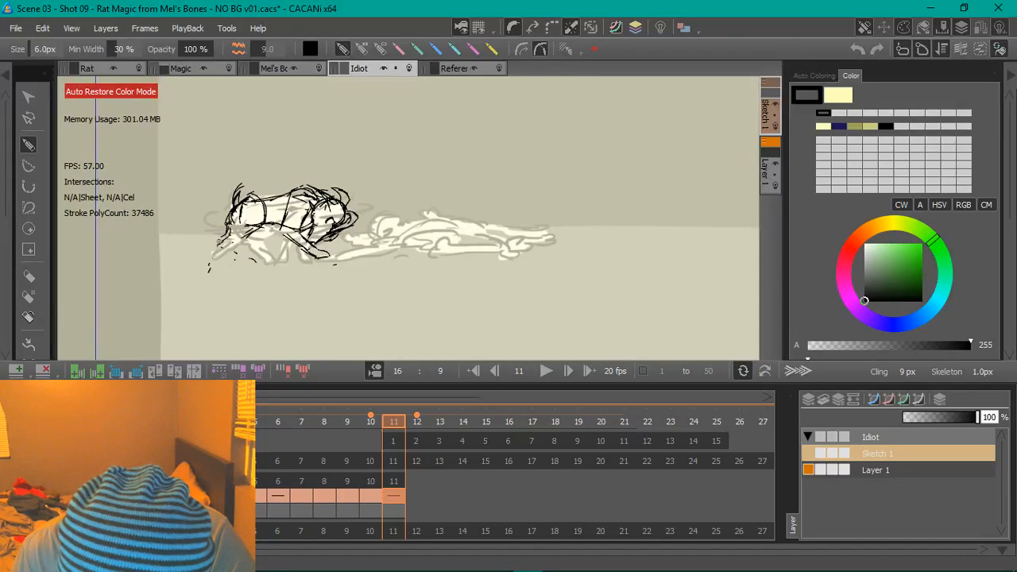
mouse_move(230, 226)
mouse_down()
mouse_move(221, 244)
mouse_move(258, 260)
mouse_move(261, 226)
mouse_move(294, 192)
mouse_move(283, 228)
mouse_move(298, 248)
mouse_up()
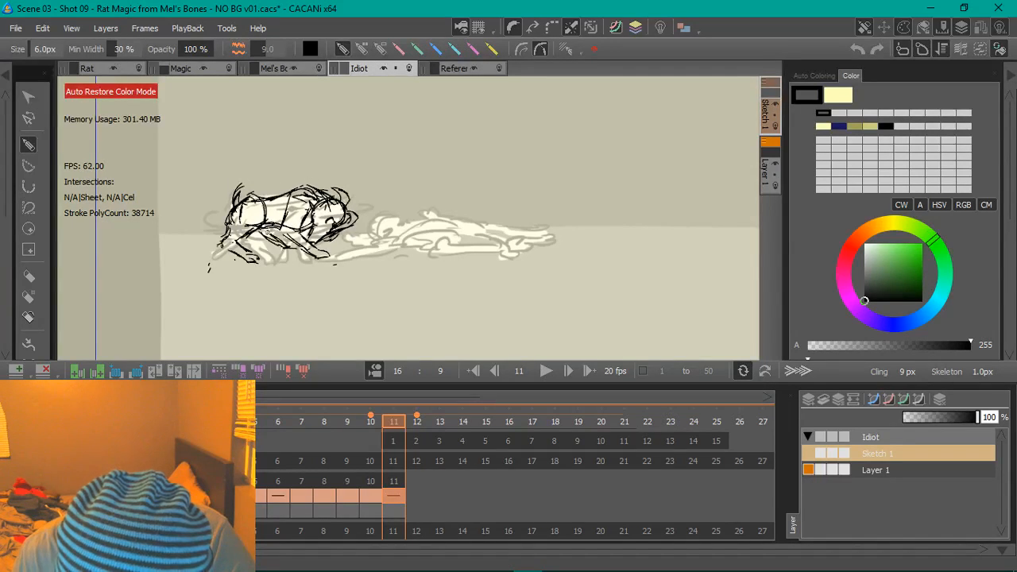
key(e)
drag(208, 262, 257, 265)
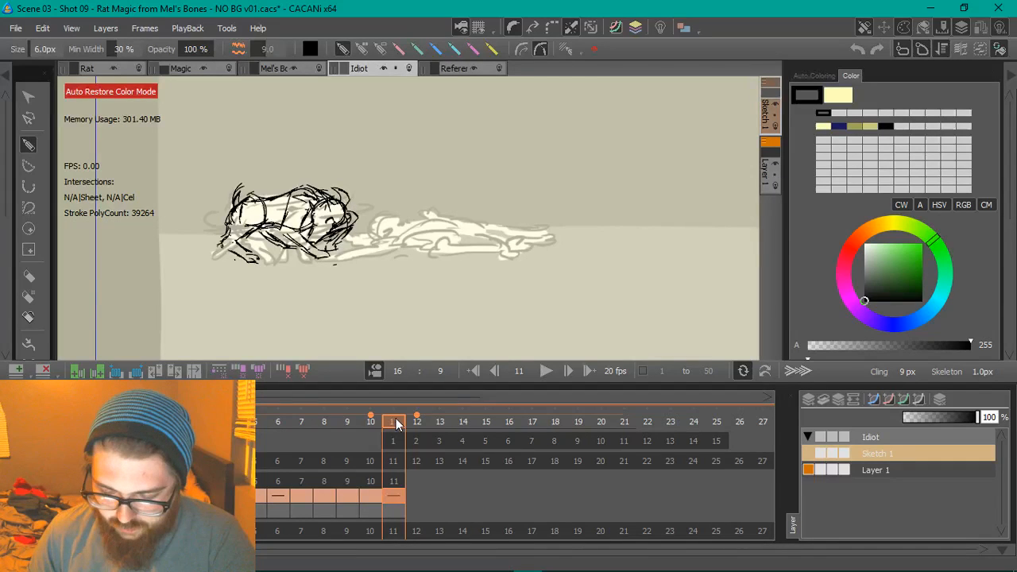
Extend the Sketch 1 layer with empty frames from frame 12 through frame 16.
mouse_move(395, 419)
mouse_down()
mouse_move(376, 440)
mouse_move(430, 441)
mouse_move(162, 447)
mouse_move(463, 470)
mouse_move(393, 460)
mouse_up()
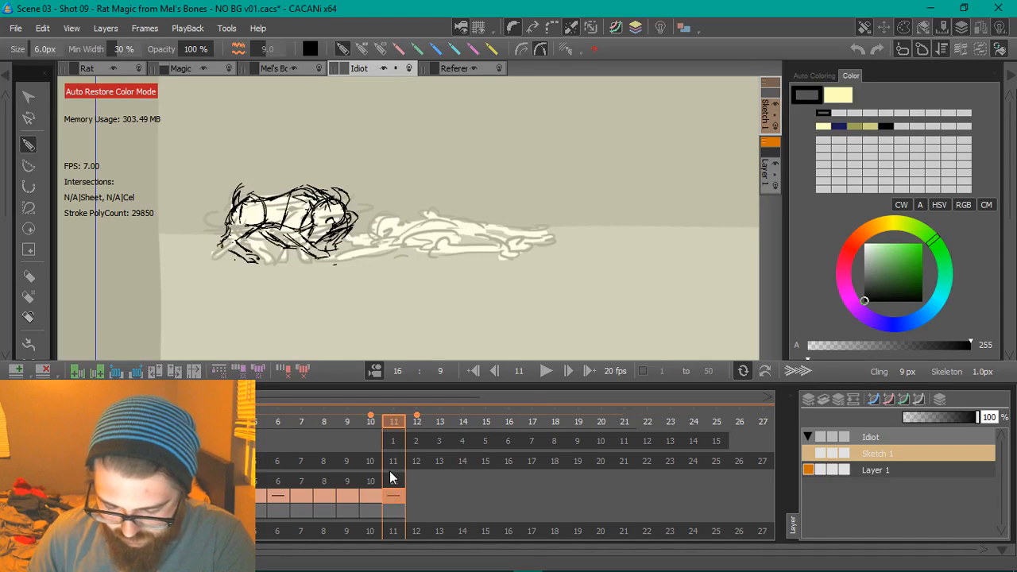
click(139, 373)
click(139, 373)
click(137, 374)
click(137, 374)
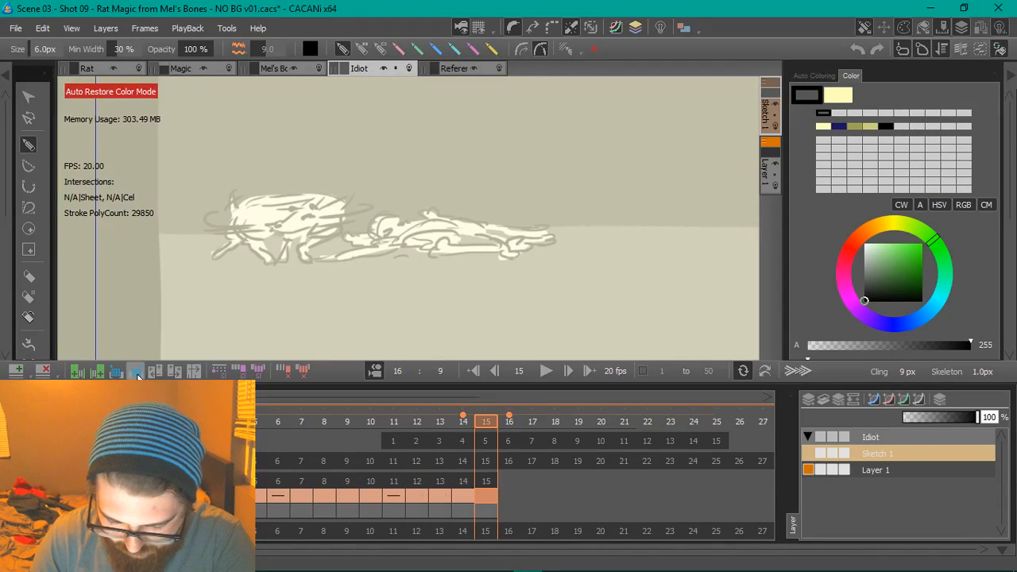
click(137, 375)
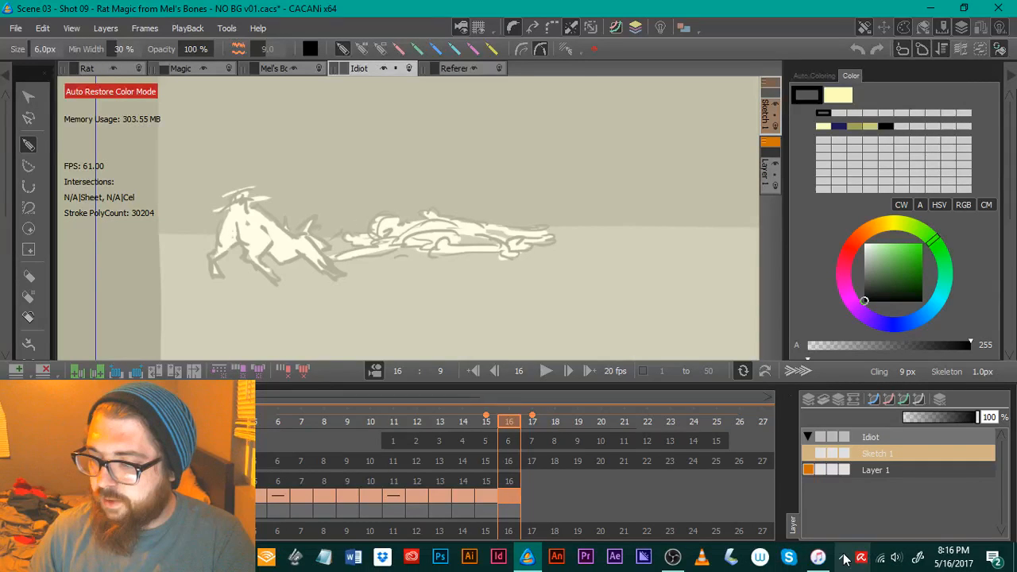
Switch to iTunes, browse the Chillhop playlist, skip to the next track and return to CACANi.
click(817, 557)
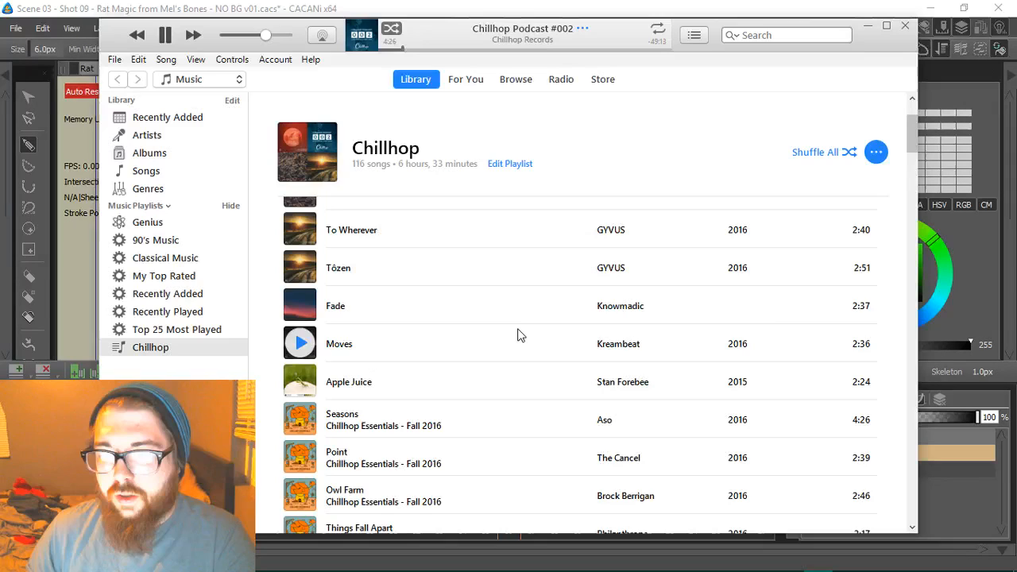
scroll(517, 334, down, 5)
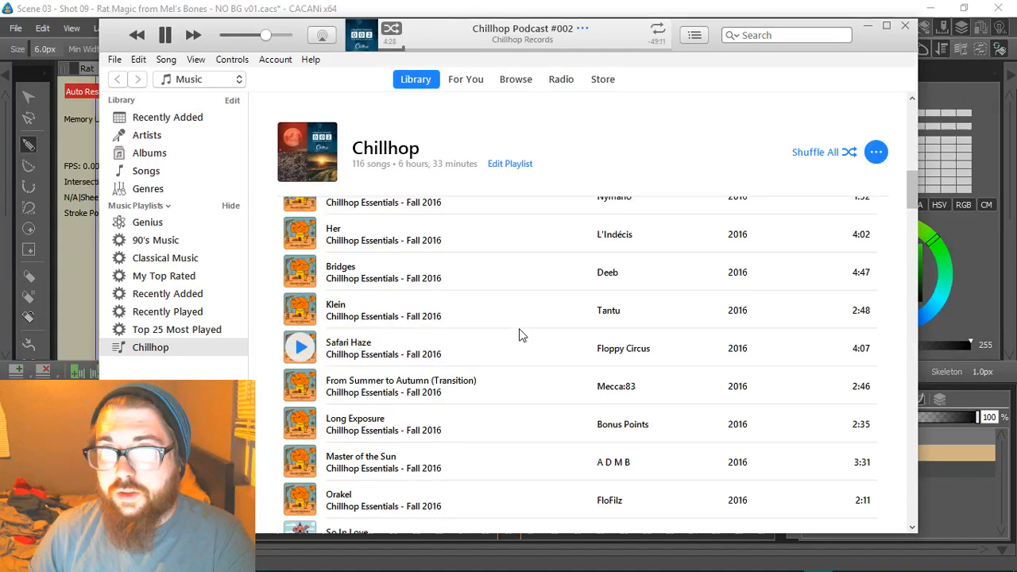
scroll(516, 342, down, 5)
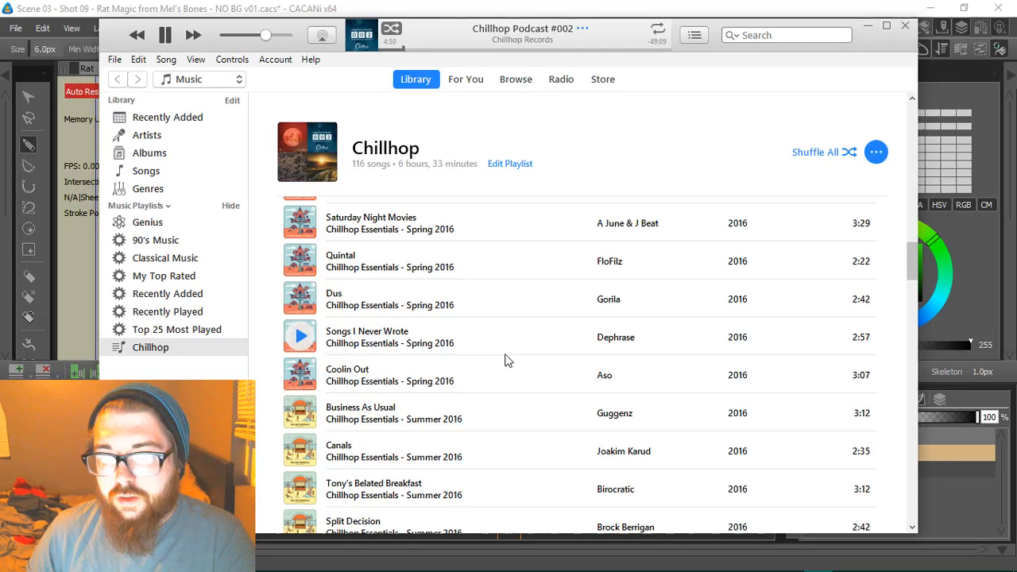
scroll(508, 361, down, 5)
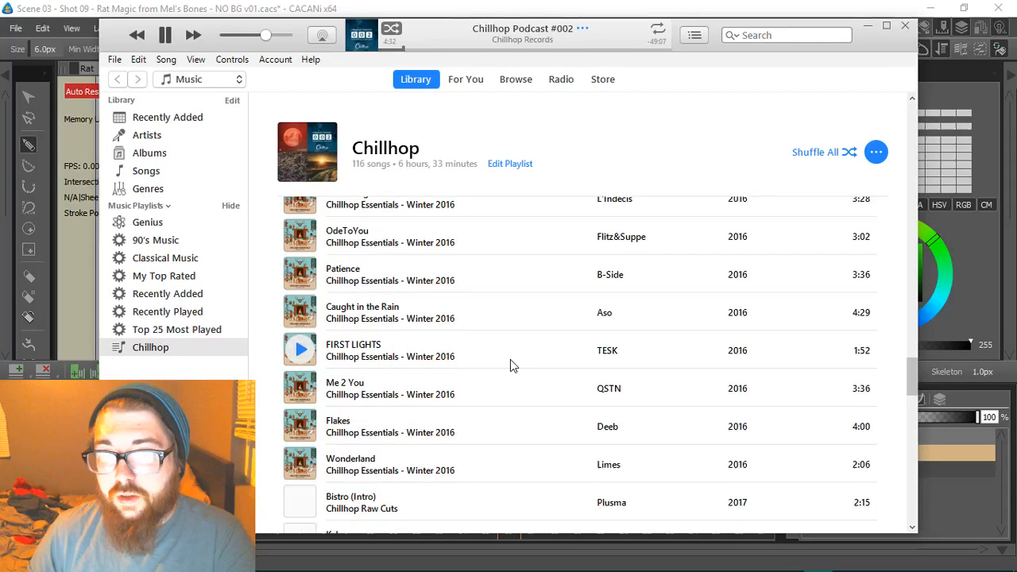
scroll(510, 366, down, 5)
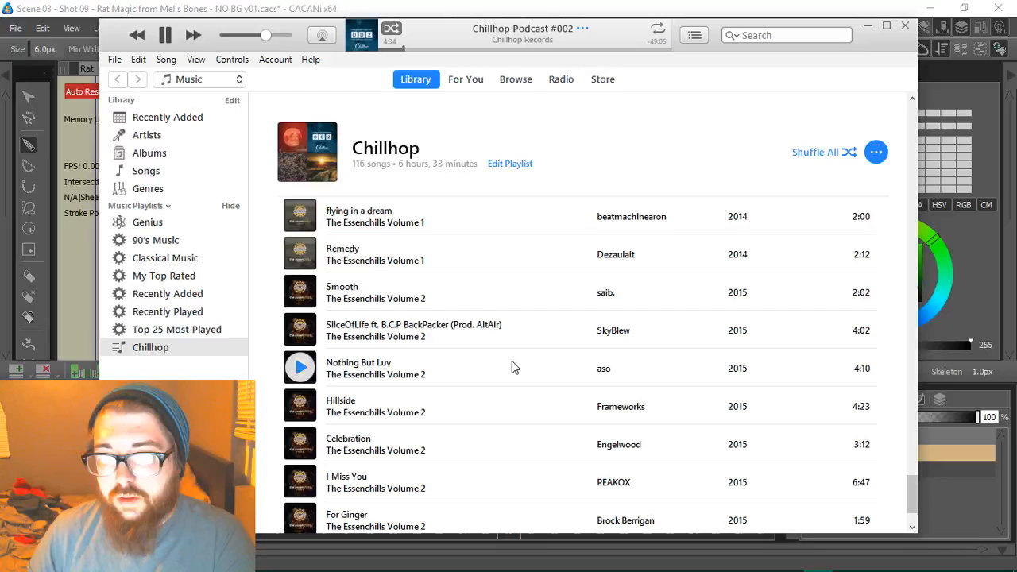
scroll(511, 366, up, 5)
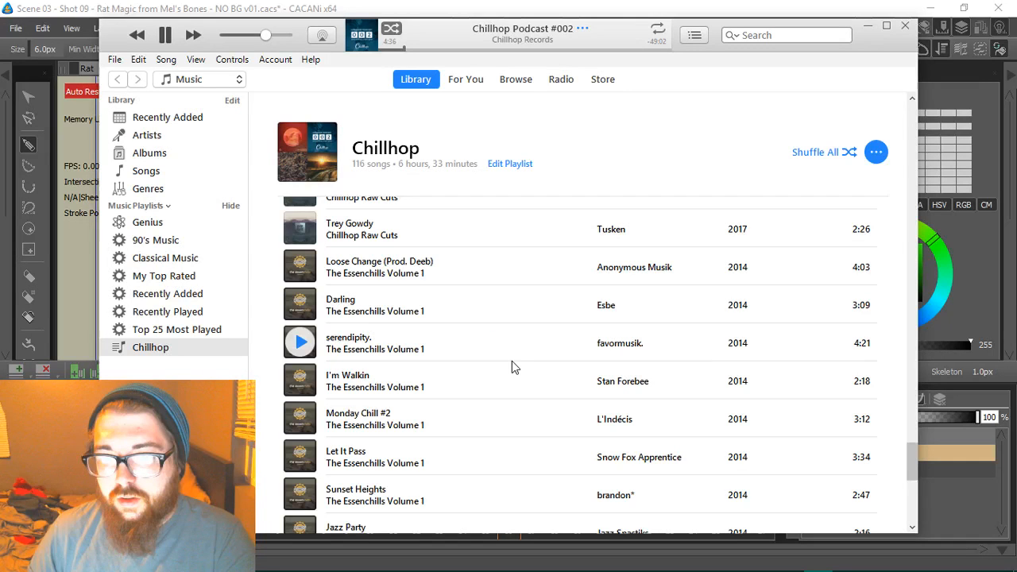
scroll(524, 358, down, 5)
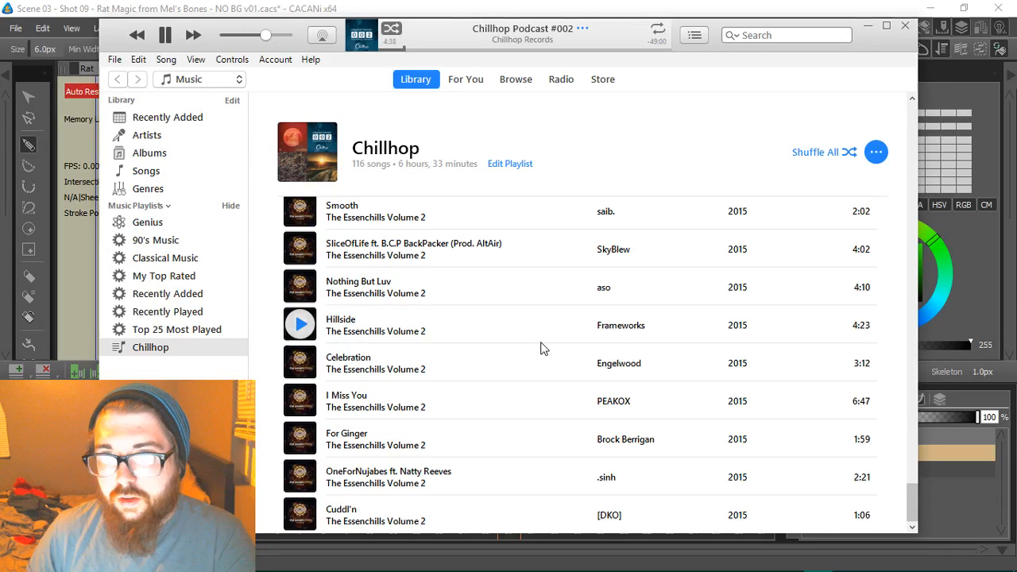
click(201, 36)
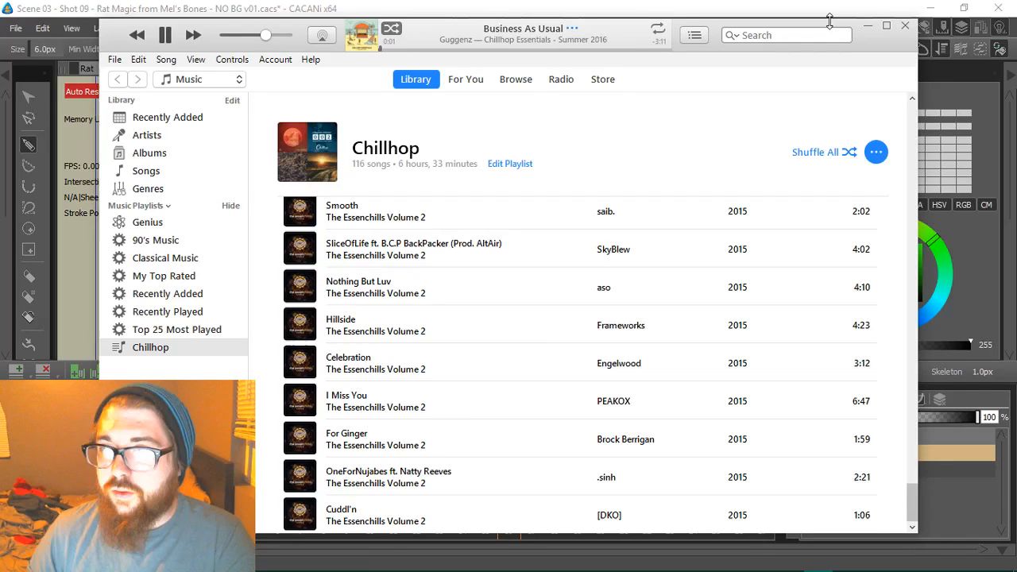
click(868, 25)
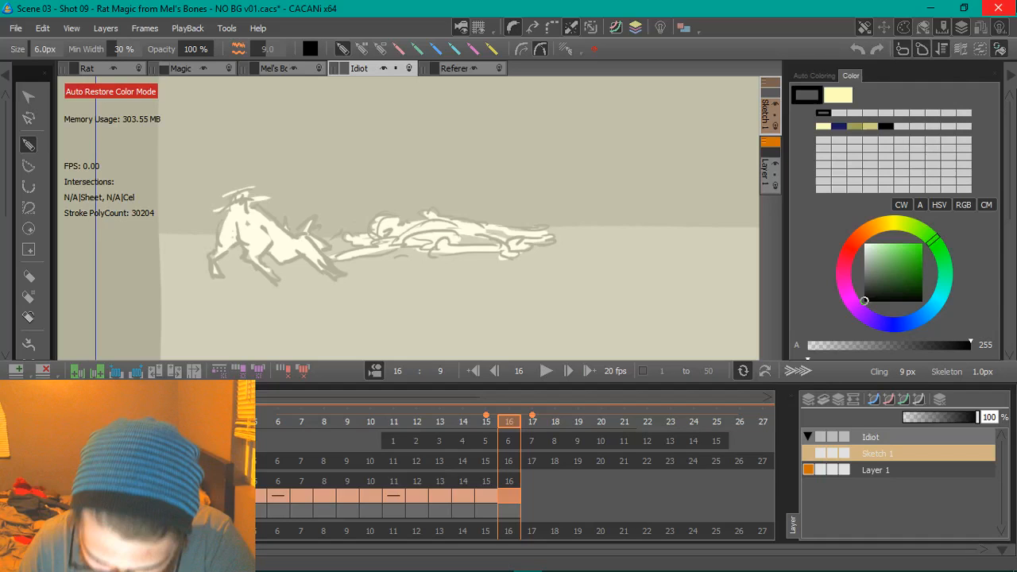
Sketch the crouching torso, both hind legs and the raised tail over the storyboard reference on frame 16.
mouse_move(242, 247)
mouse_down()
mouse_move(232, 223)
mouse_move(284, 225)
mouse_move(236, 218)
mouse_move(243, 208)
mouse_move(241, 253)
mouse_move(262, 272)
mouse_up()
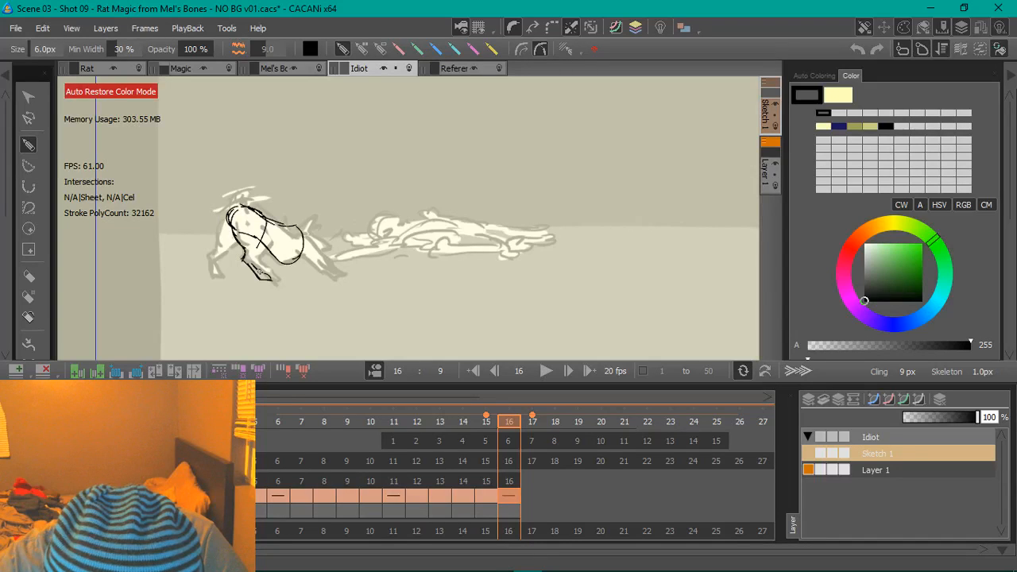
drag(251, 209, 268, 274)
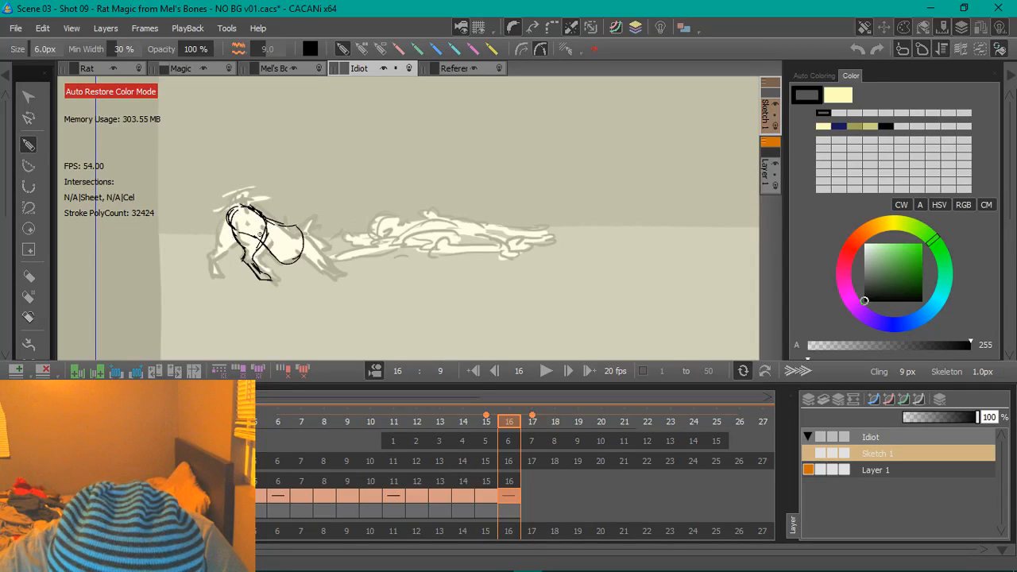
mouse_move(232, 208)
mouse_down()
mouse_move(208, 253)
mouse_move(211, 276)
mouse_move(225, 274)
mouse_move(222, 260)
mouse_up()
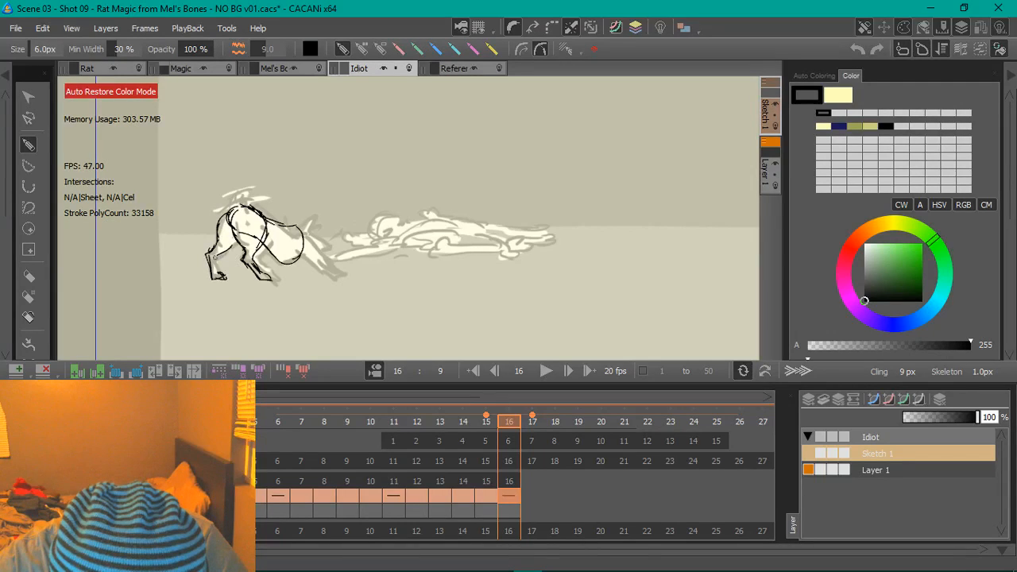
mouse_move(225, 219)
mouse_down()
mouse_move(235, 185)
mouse_move(230, 201)
mouse_up()
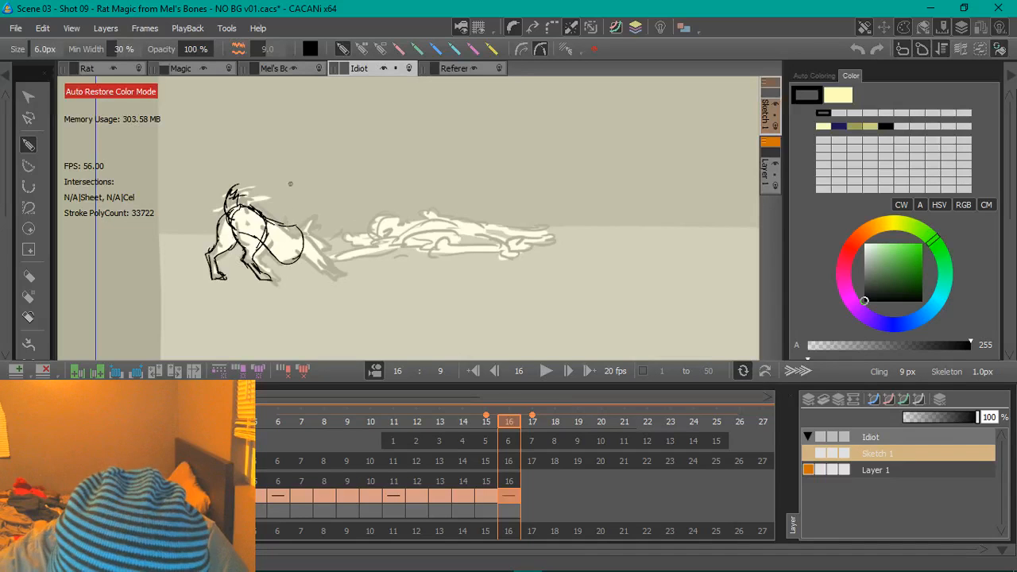
Return to frame 11 and draw a curved motion arc over the character's back from tail to head.
click(396, 443)
click(406, 445)
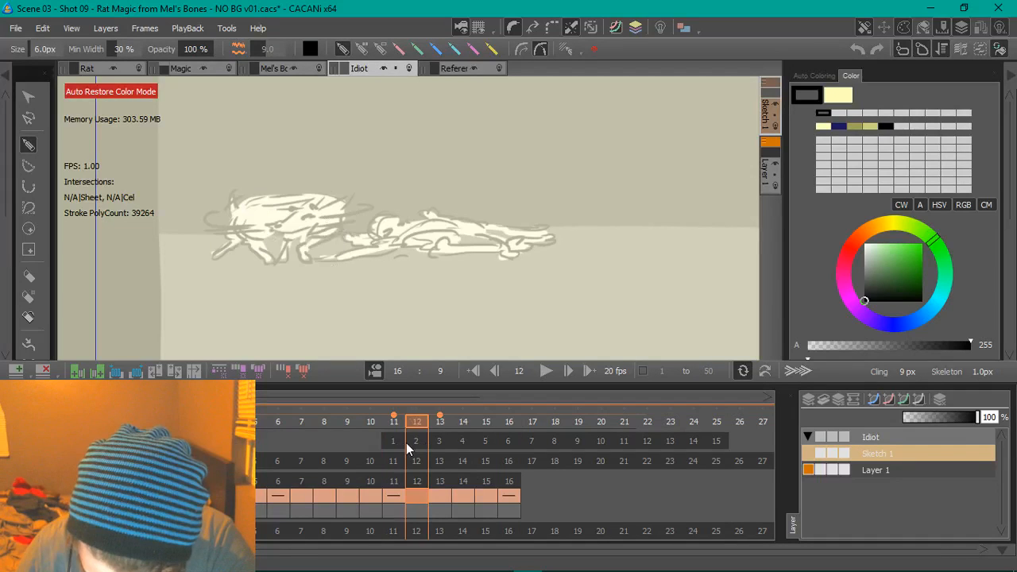
click(393, 442)
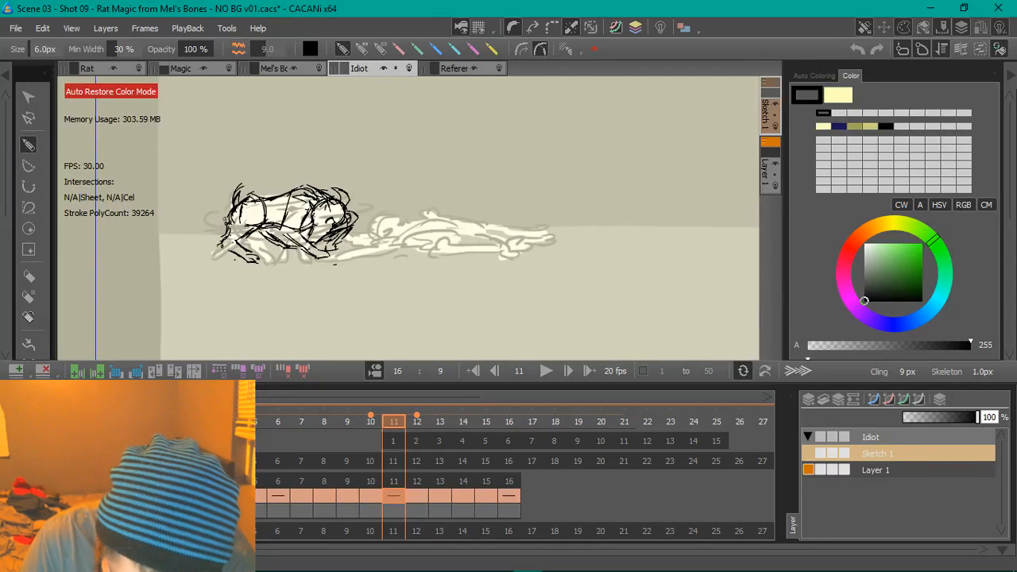
drag(203, 211, 346, 178)
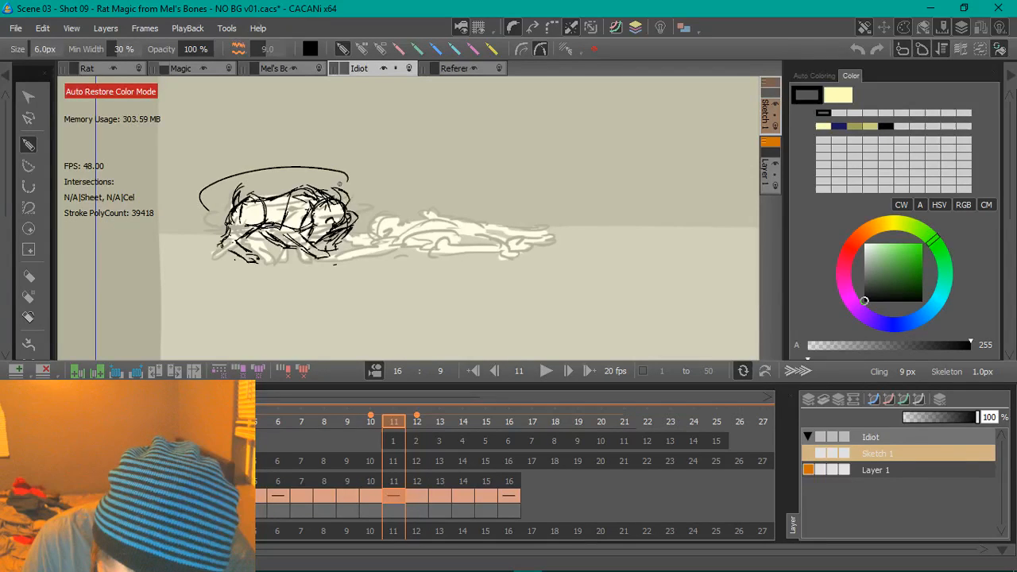
On frame 16, draw a downward motion arrow above the shoulders and an upward one behind the hind legs.
click(442, 425)
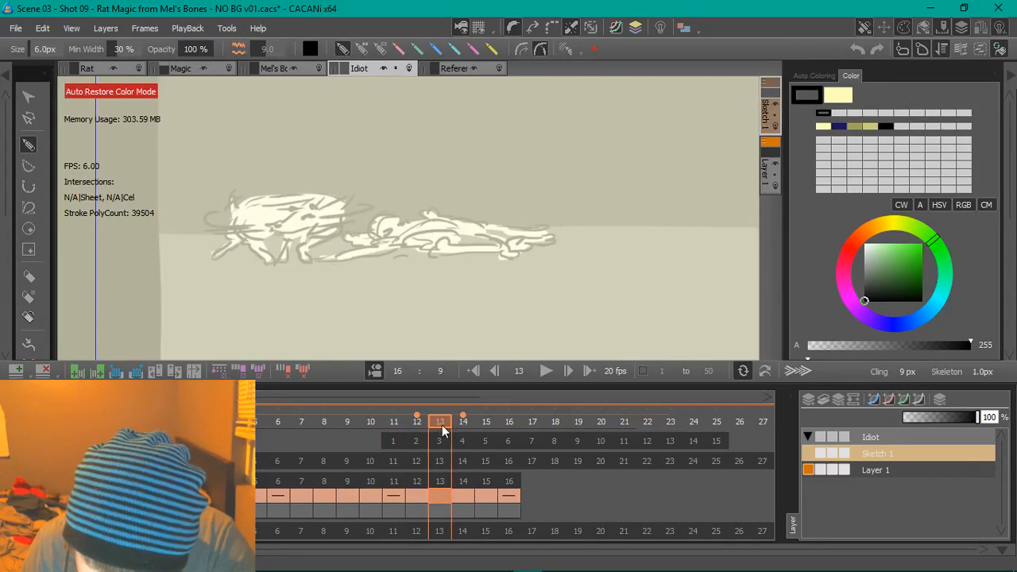
click(508, 436)
mouse_move(511, 437)
mouse_down()
mouse_move(444, 439)
mouse_move(467, 437)
mouse_up()
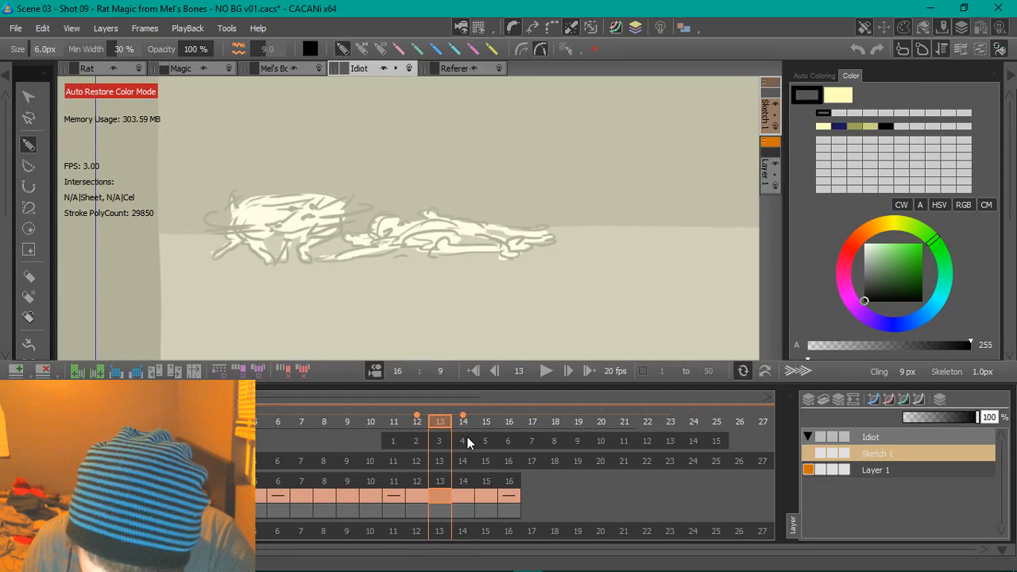
click(509, 437)
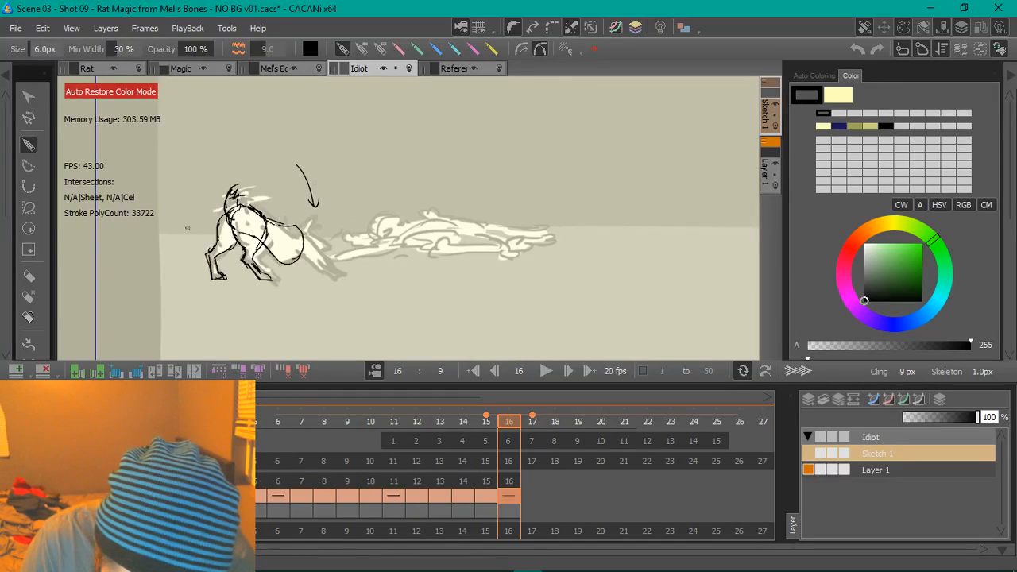
mouse_move(194, 276)
mouse_down()
mouse_move(194, 213)
mouse_move(198, 221)
mouse_up()
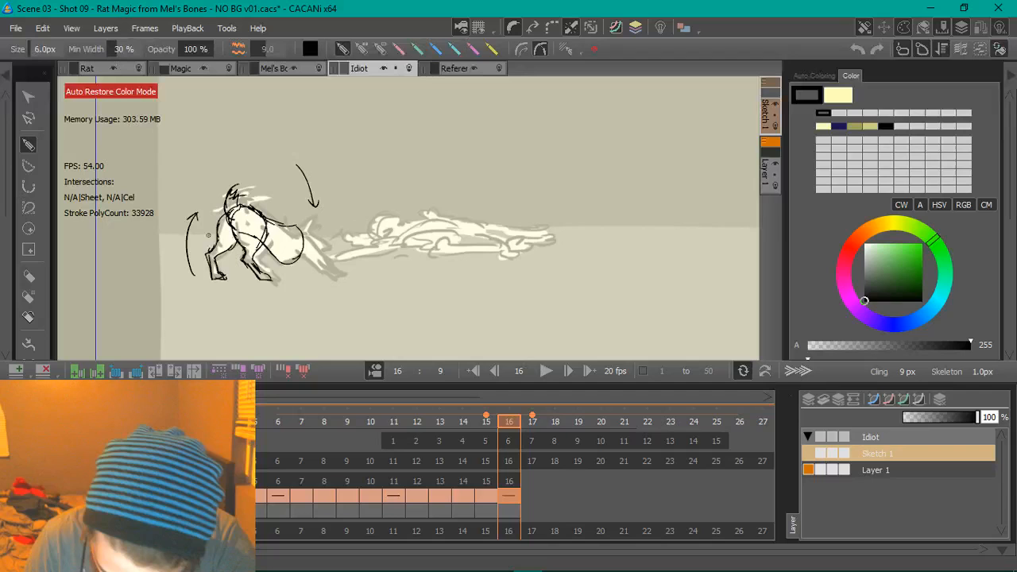
Sketch the front legs, the lowered head with ears, and the chest and back fur of the crouching pose on frame 16.
drag(288, 226, 346, 279)
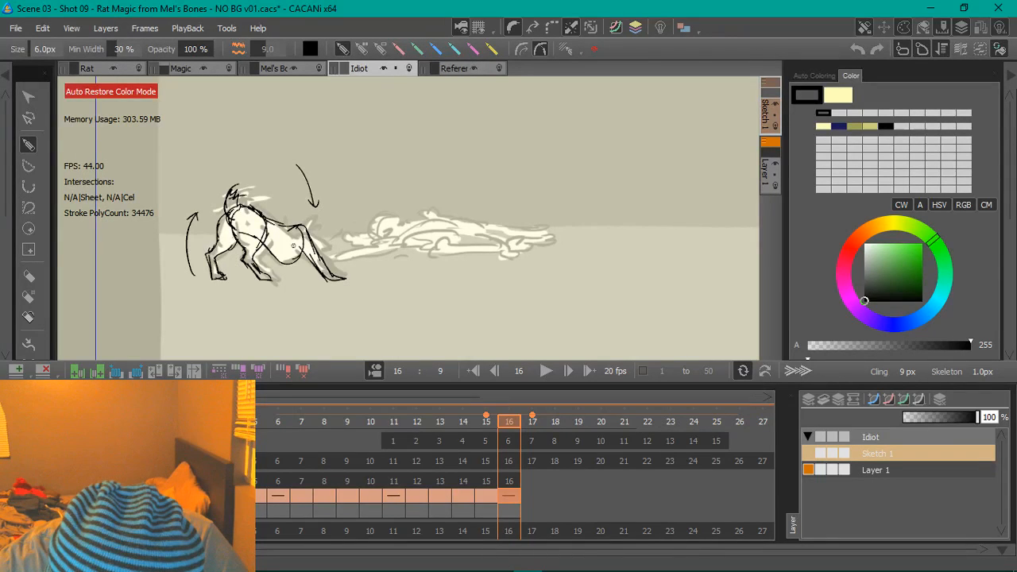
drag(293, 246, 318, 270)
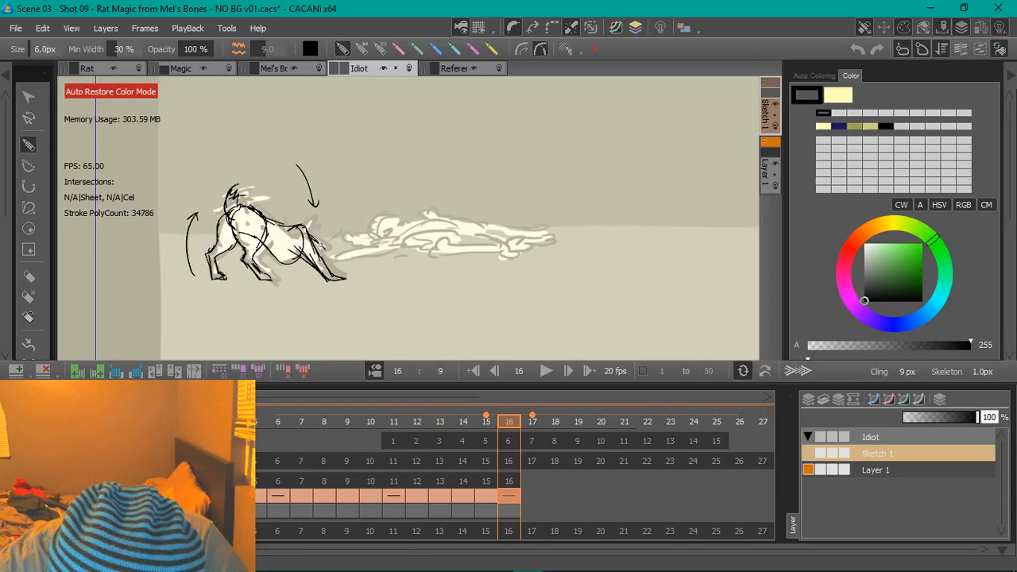
mouse_move(308, 230)
mouse_down()
mouse_move(322, 218)
mouse_move(296, 219)
mouse_up()
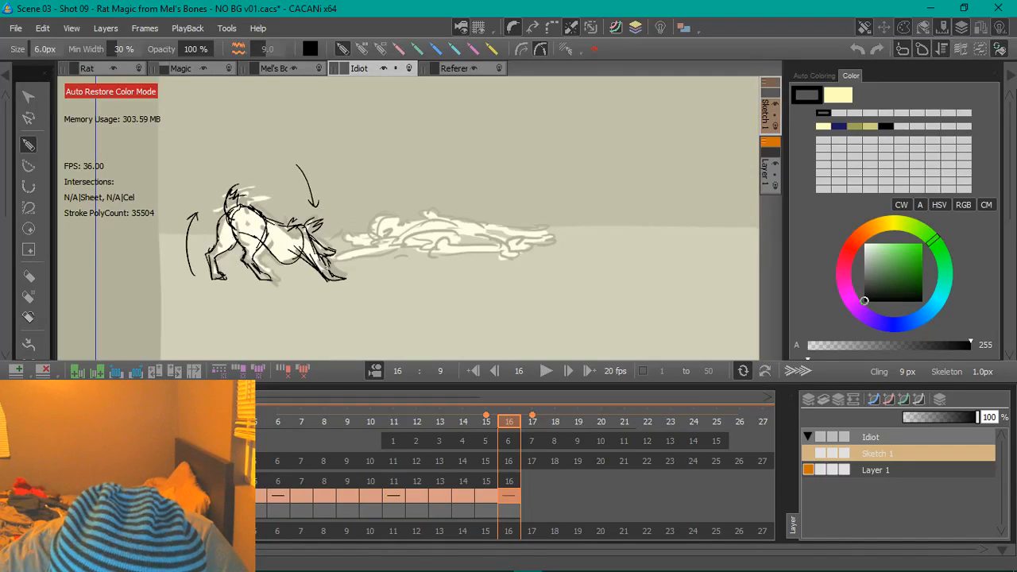
drag(288, 257, 283, 276)
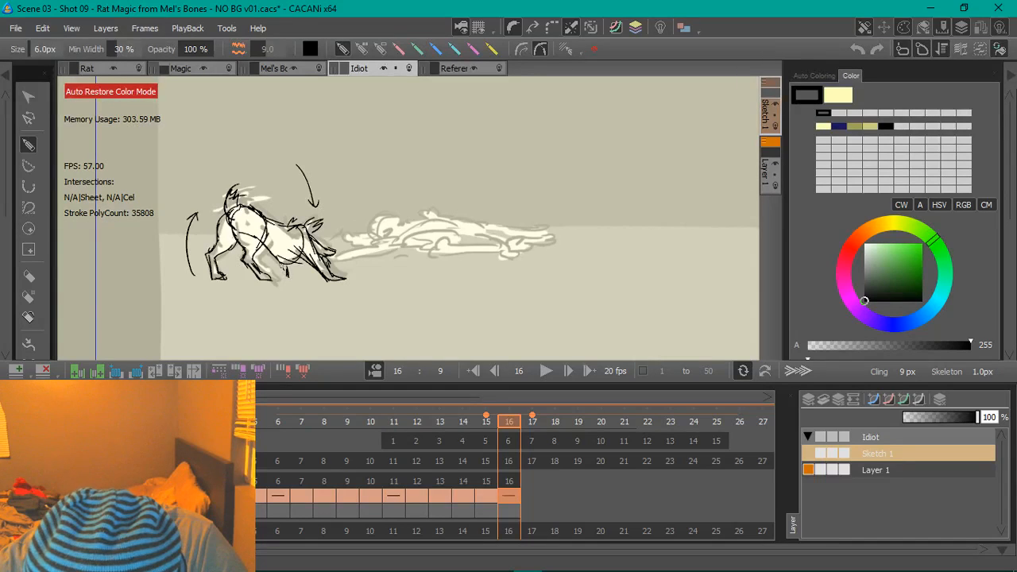
drag(278, 228, 294, 220)
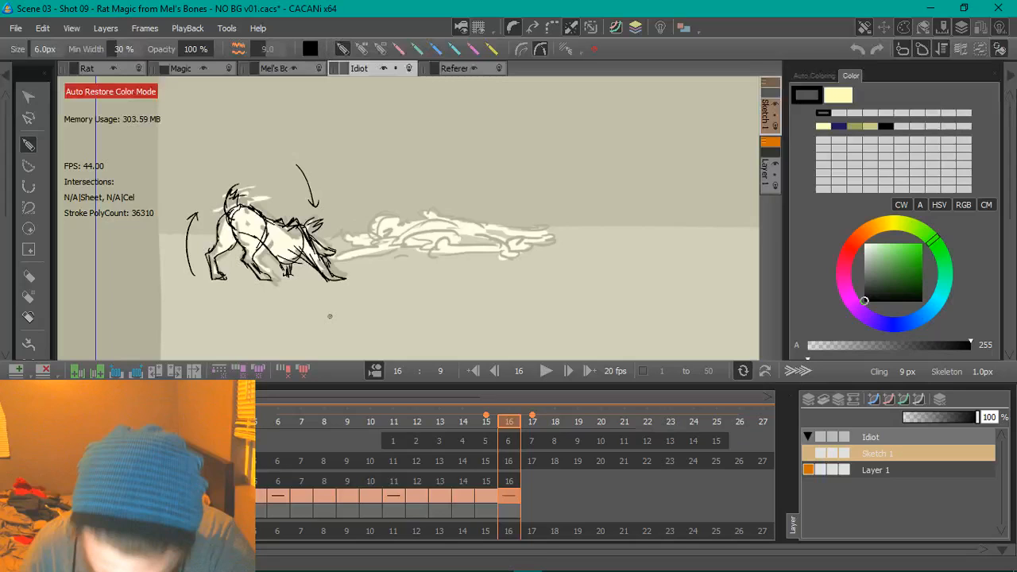
On frame 4, extend the light box to show the three frames before and the three frames after the current one.
mouse_move(513, 441)
mouse_down()
mouse_move(790, 459)
mouse_move(266, 461)
mouse_up()
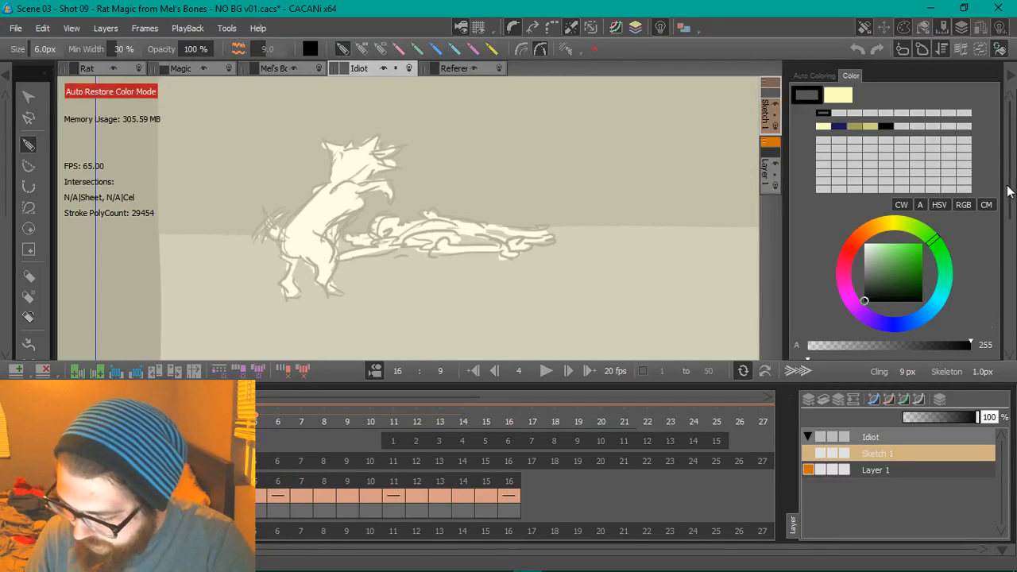
scroll(992, 295, down, 5)
click(821, 259)
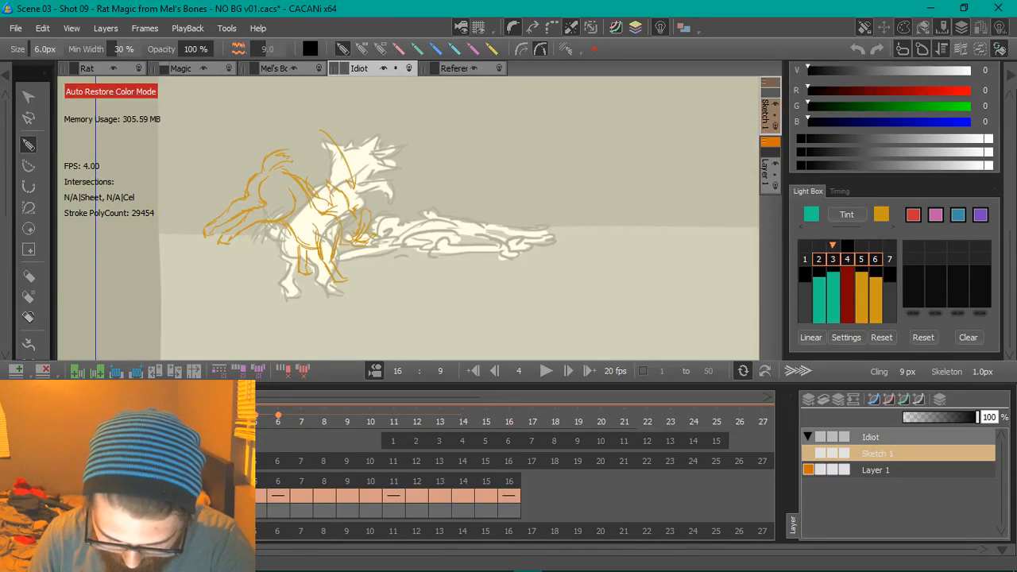
key(Left)
key(Right)
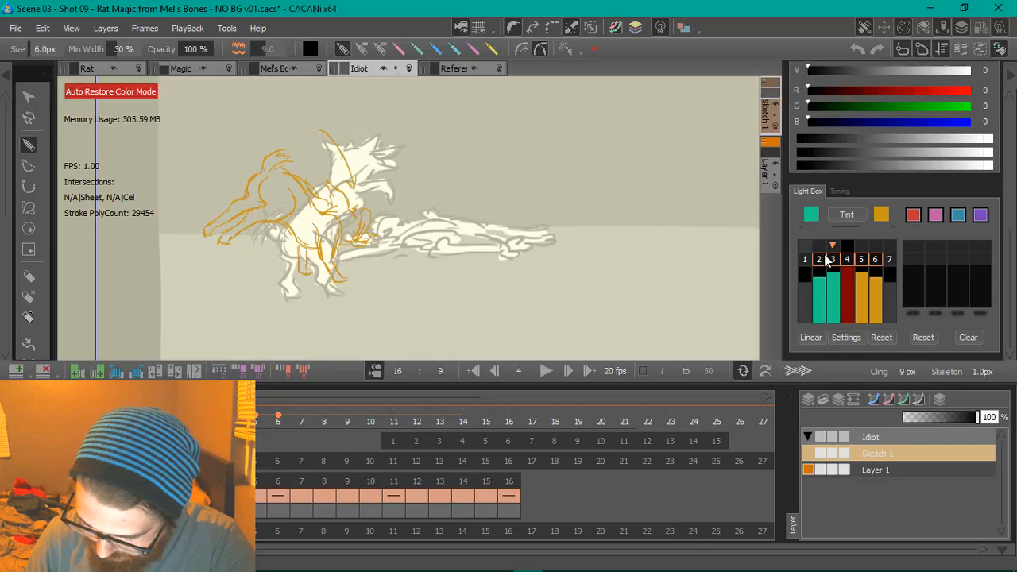
click(804, 259)
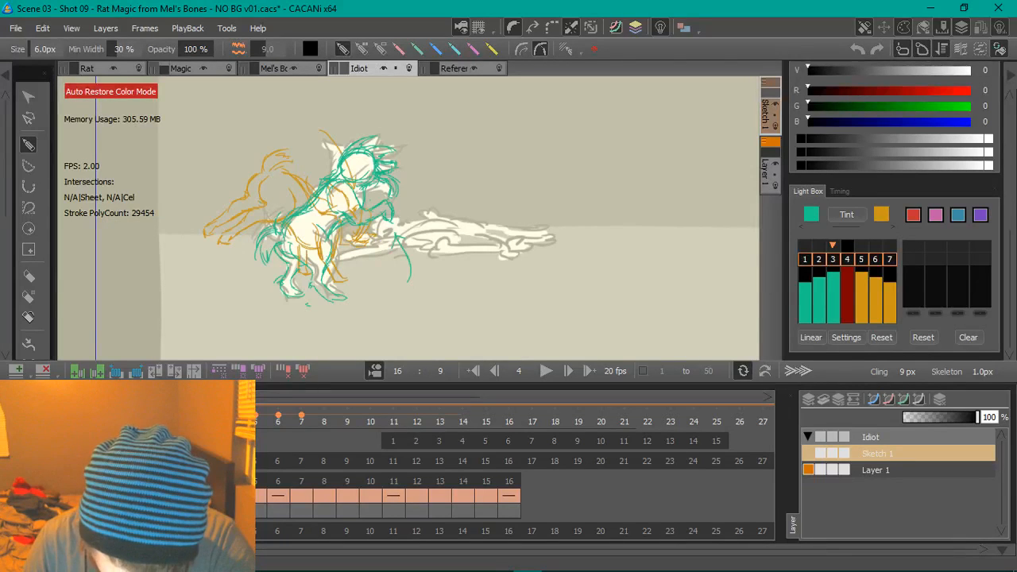
key(Right)
Insert one extra in-between frame into each gap between key poses, shifting the keys to frames 7, 13 and 19.
click(277, 459)
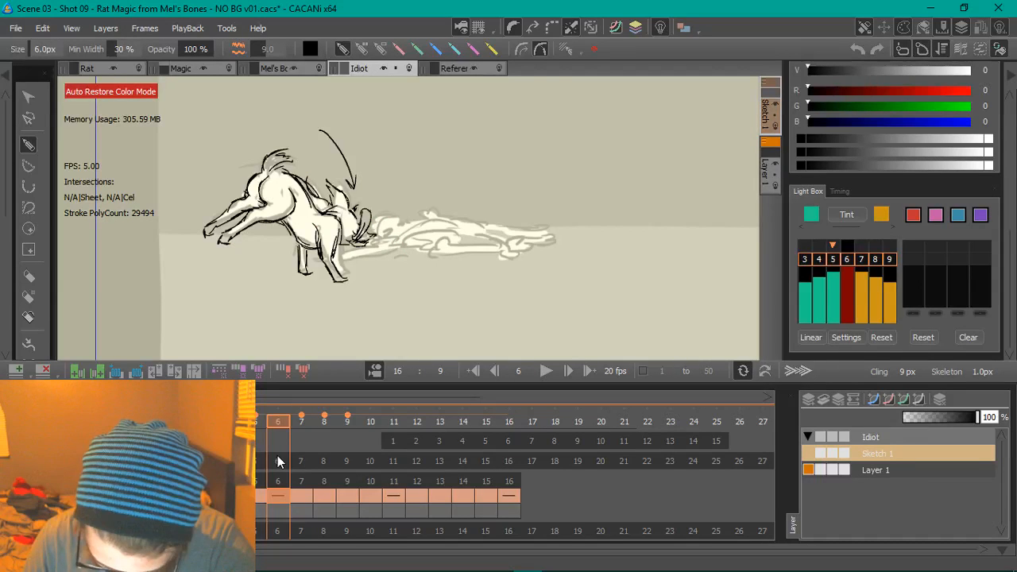
click(256, 481)
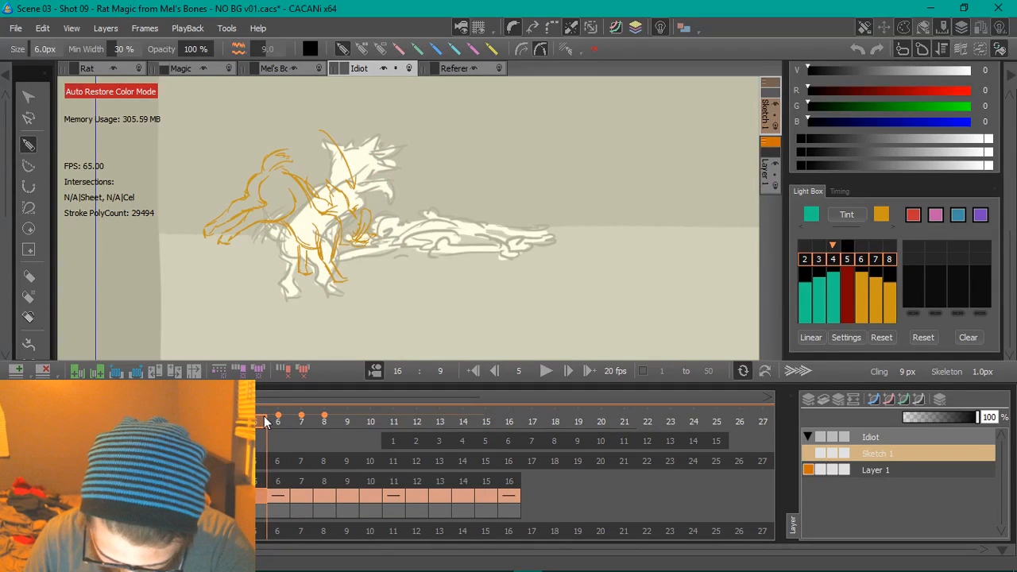
drag(263, 417, 208, 418)
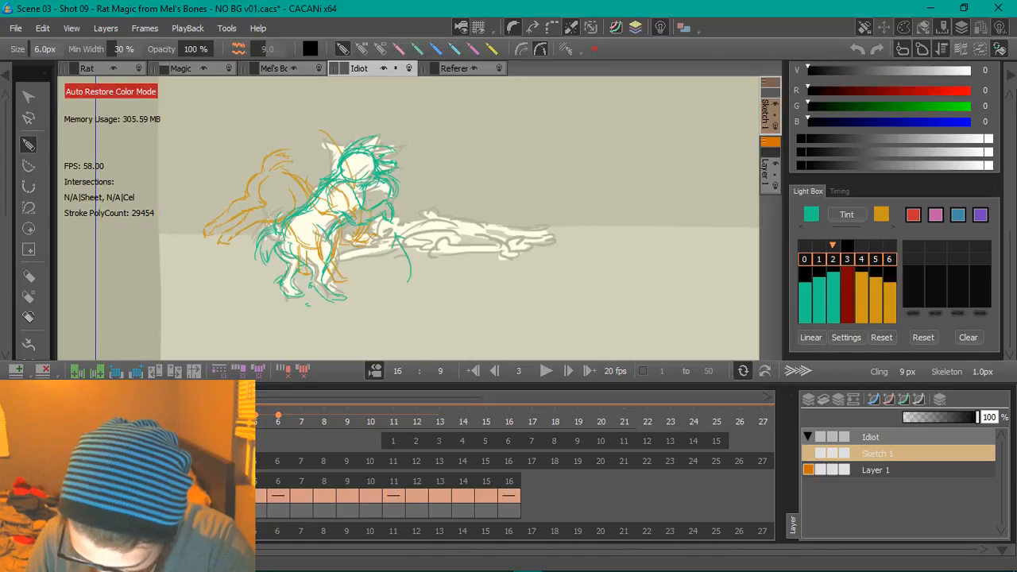
click(139, 371)
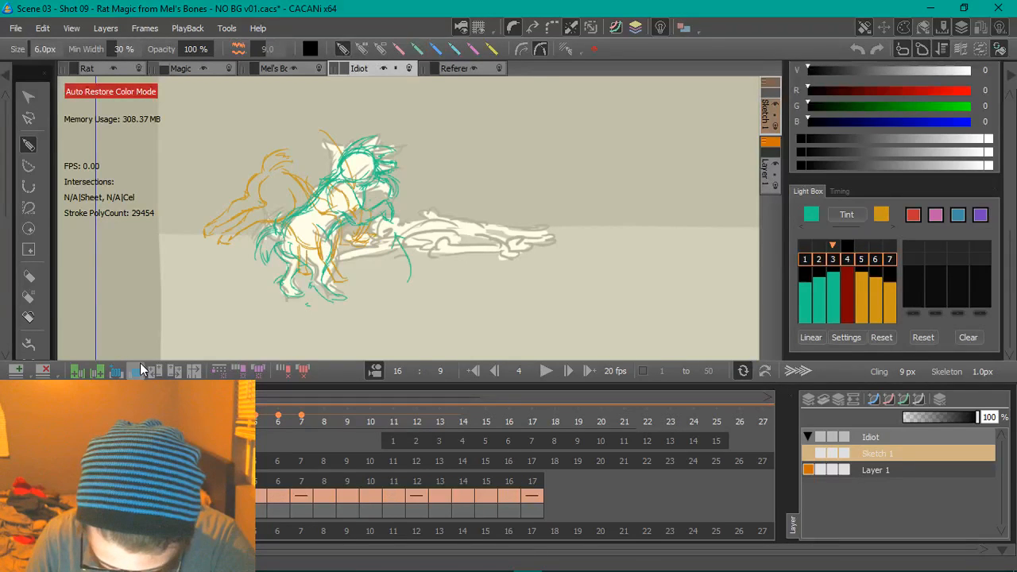
click(347, 494)
click(144, 368)
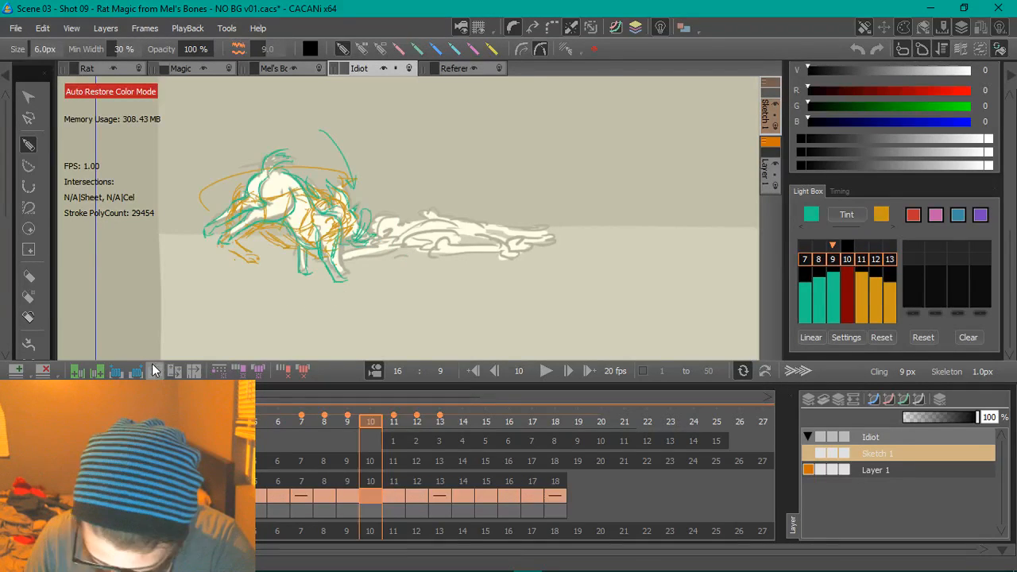
click(481, 494)
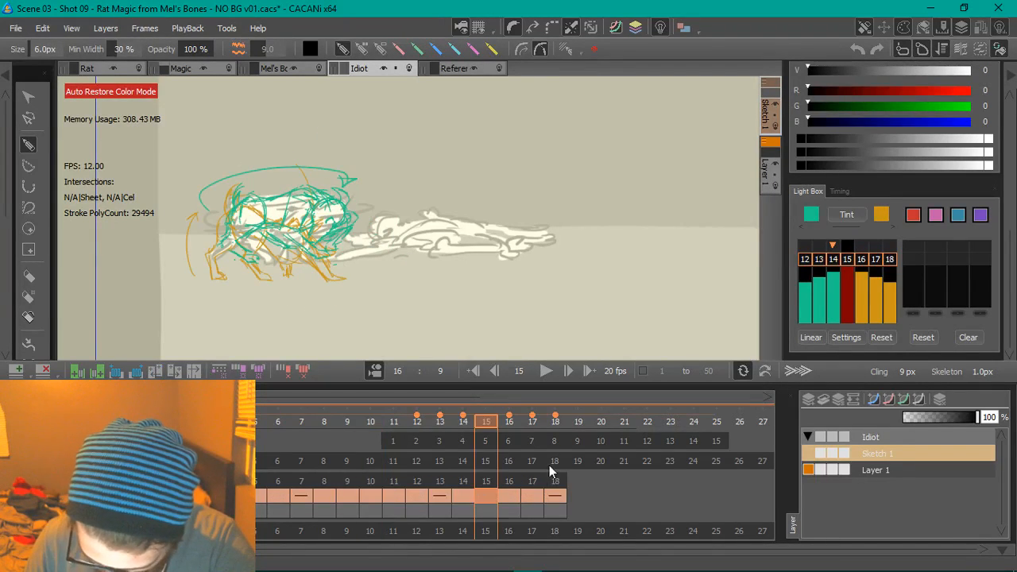
click(140, 372)
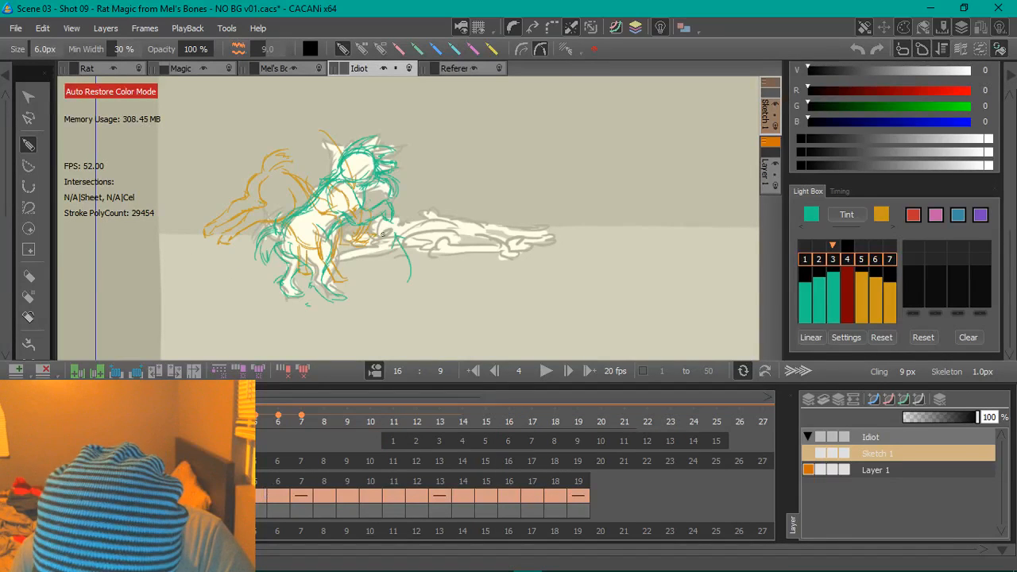
Steepen the light box opacity falloff and further lower the opacity of the outermost frames on both sides.
click(858, 338)
click(839, 374)
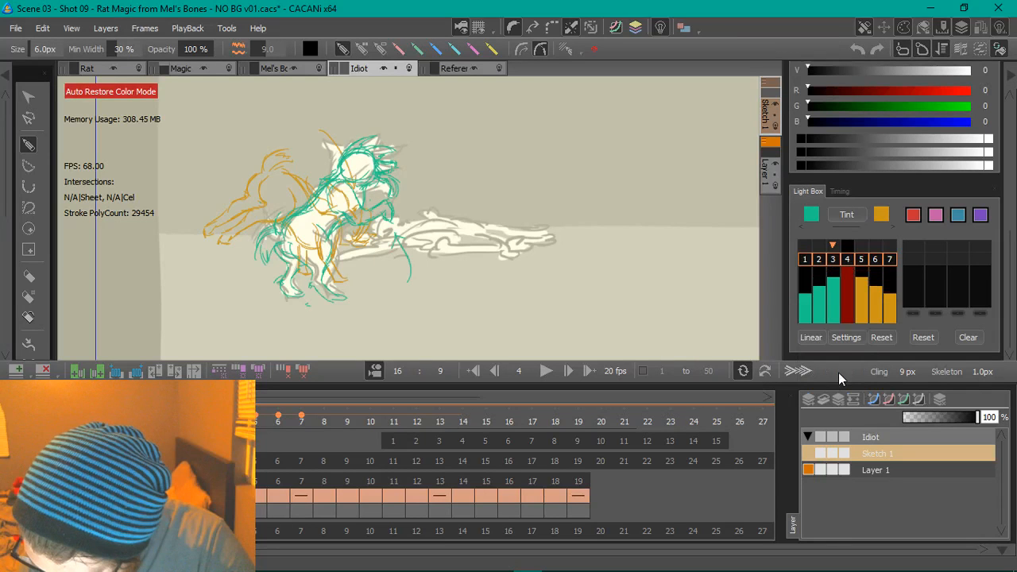
mouse_move(806, 298)
mouse_down()
mouse_move(805, 314)
mouse_move(806, 303)
mouse_up()
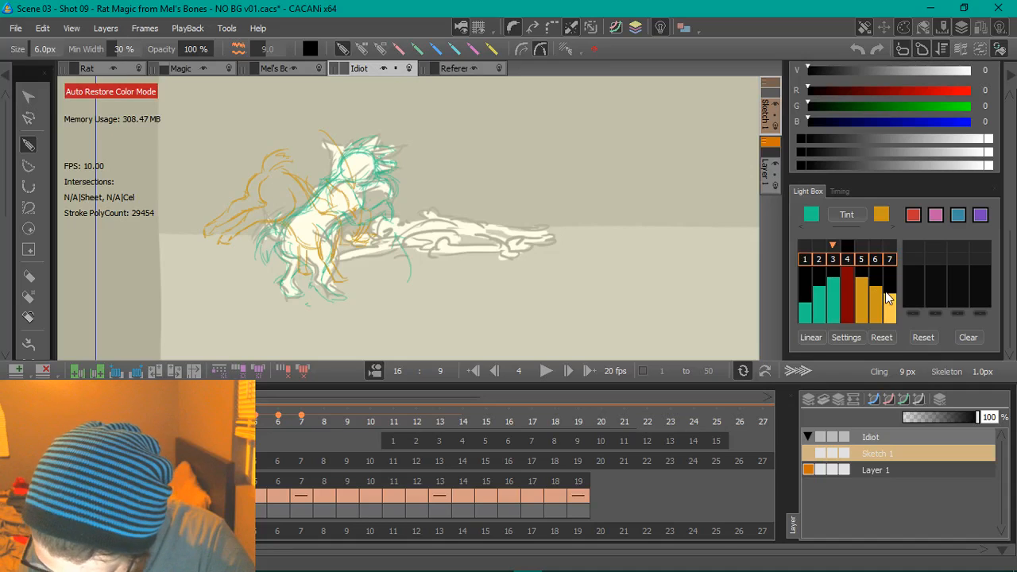
drag(888, 293, 888, 302)
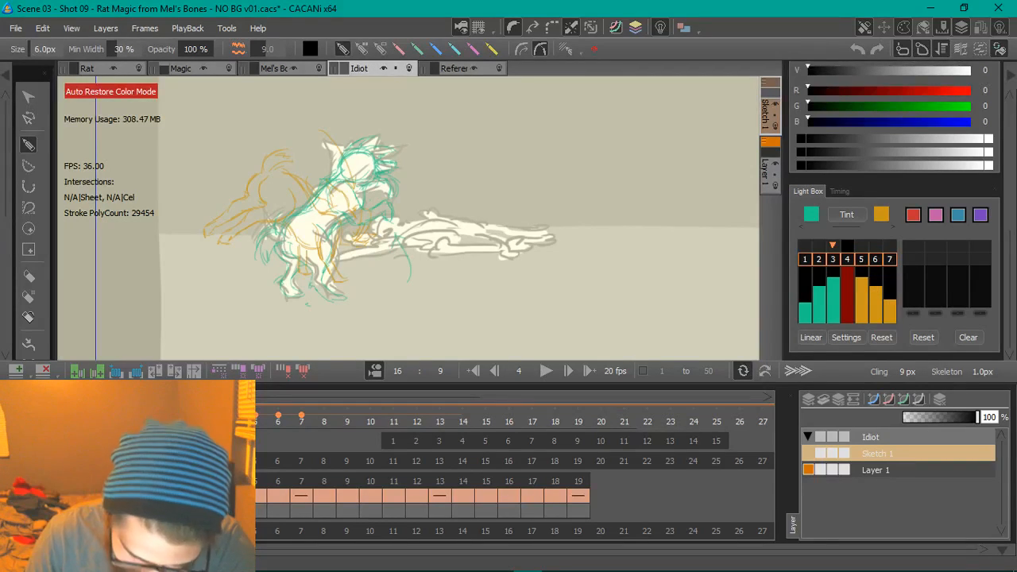
Hide the Reference drawing and flip through the first frames to compare the onion-skinned key poses.
click(474, 68)
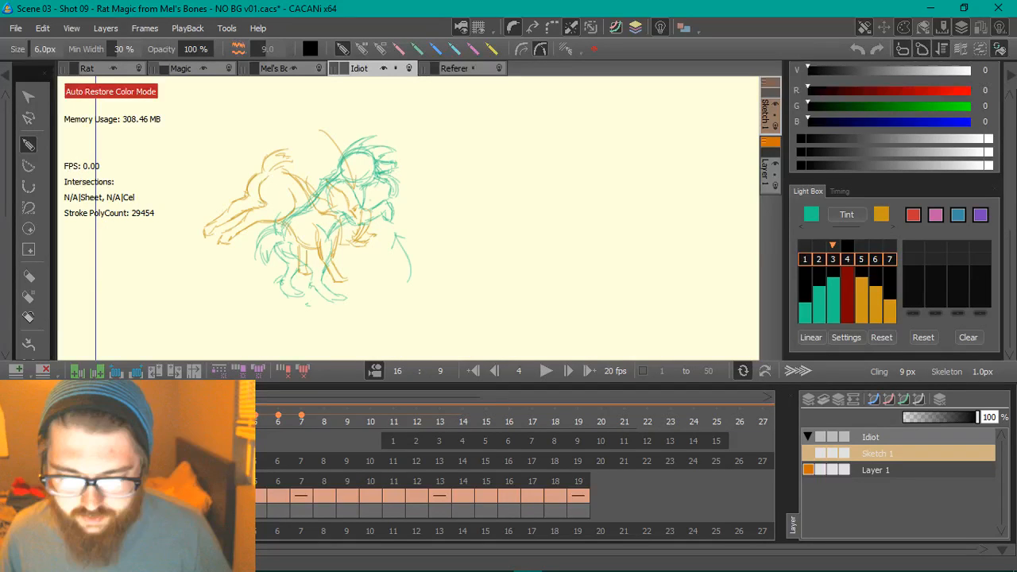
key(Left)
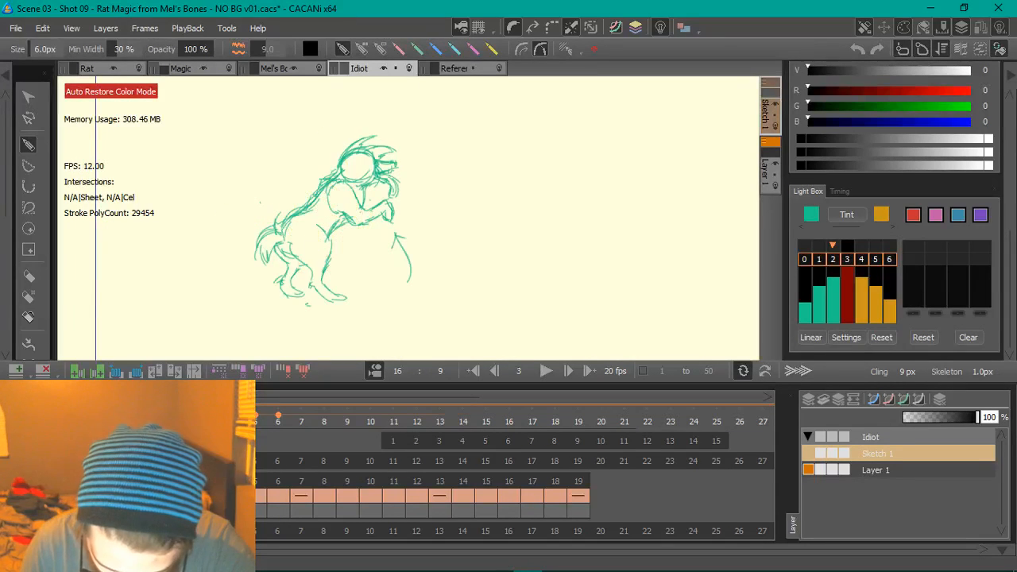
key(Left)
key(Left)
key(Right)
key(Right)
key(Left)
key(Left)
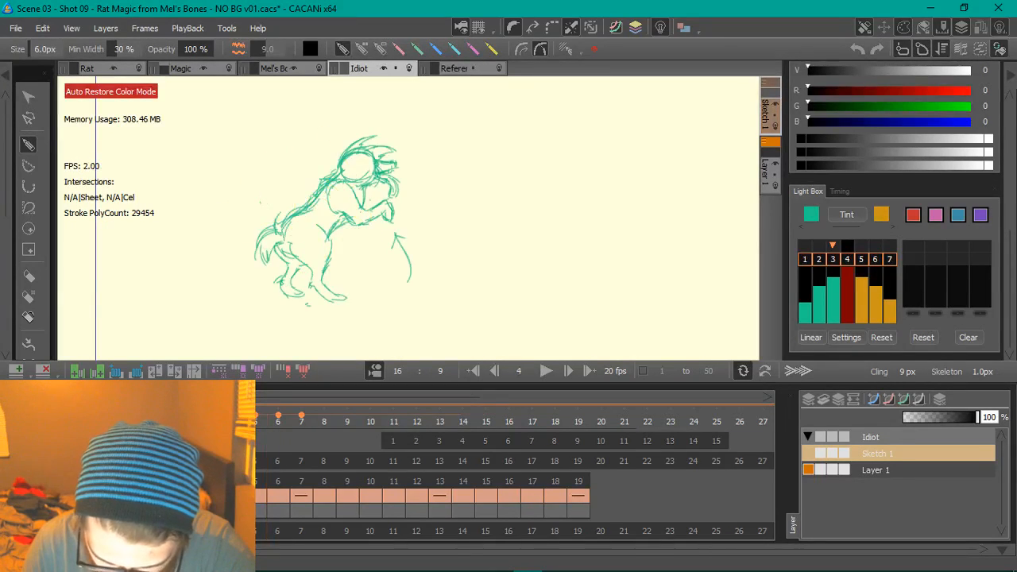
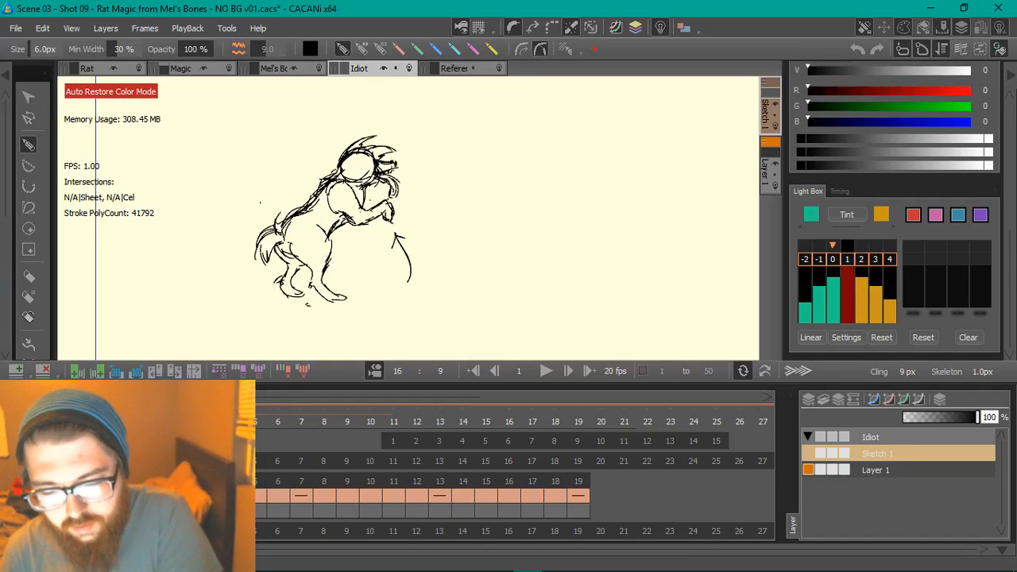
Copy the entire rearing pose from frame 1 and paste it onto frame 2.
key(ctrl+a)
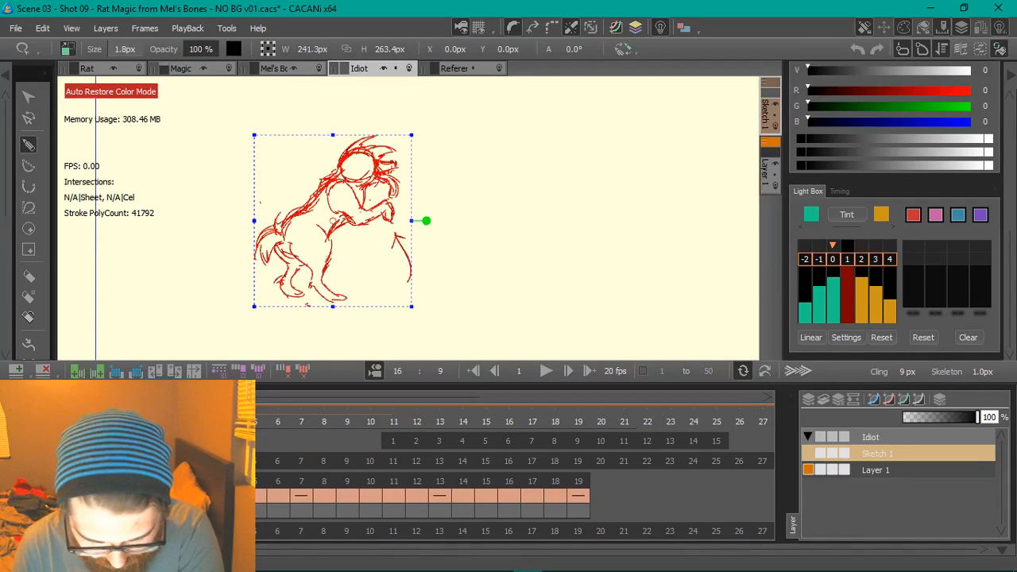
key(Right)
key(ctrl+v)
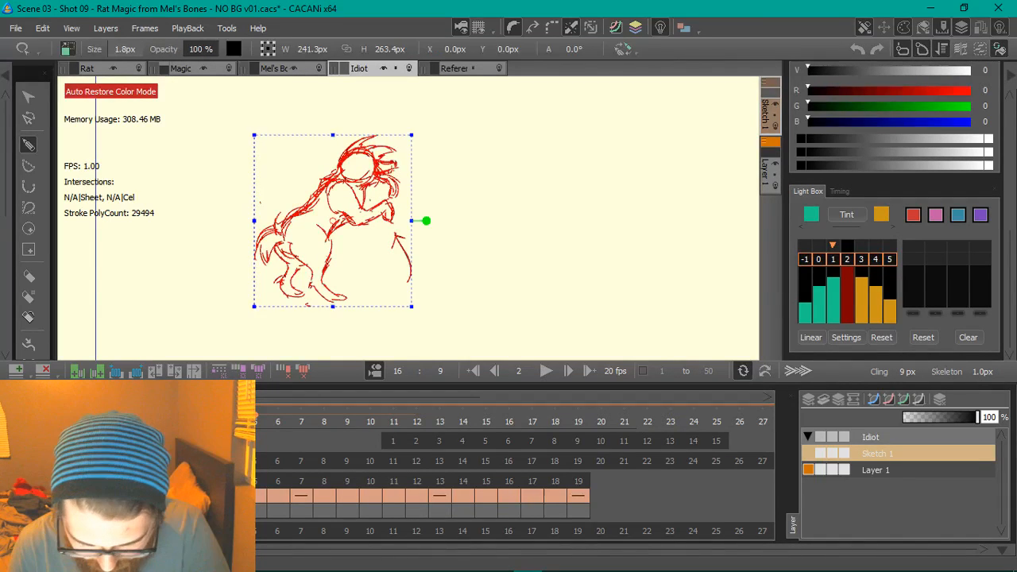
click(475, 233)
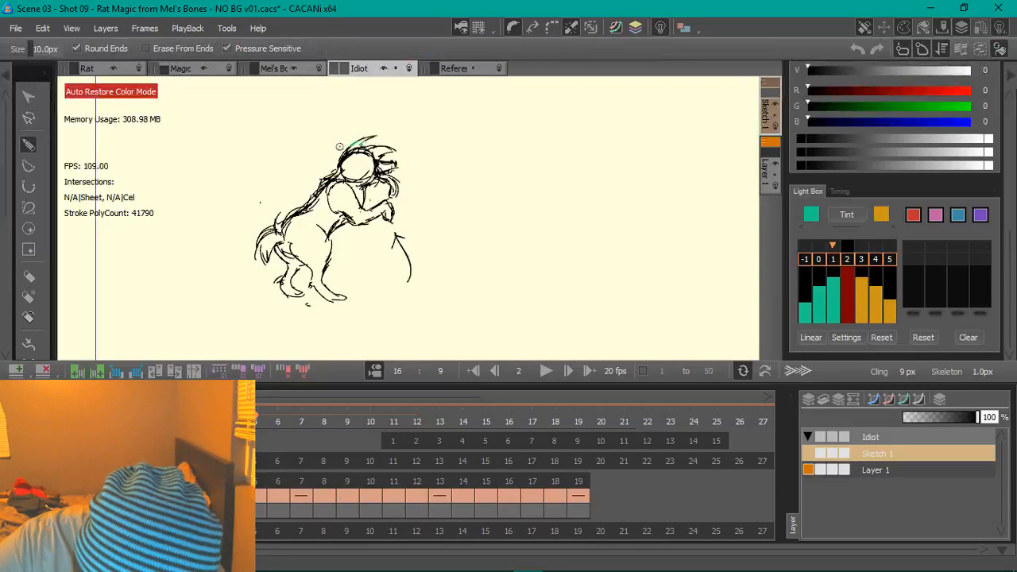
On frame 2, erase the swept-back ears and redraw them as pointed upright ears, checking against the neighbouring frames.
mouse_move(346, 149)
mouse_down()
mouse_move(363, 139)
mouse_move(395, 151)
mouse_move(355, 133)
mouse_move(389, 150)
mouse_up()
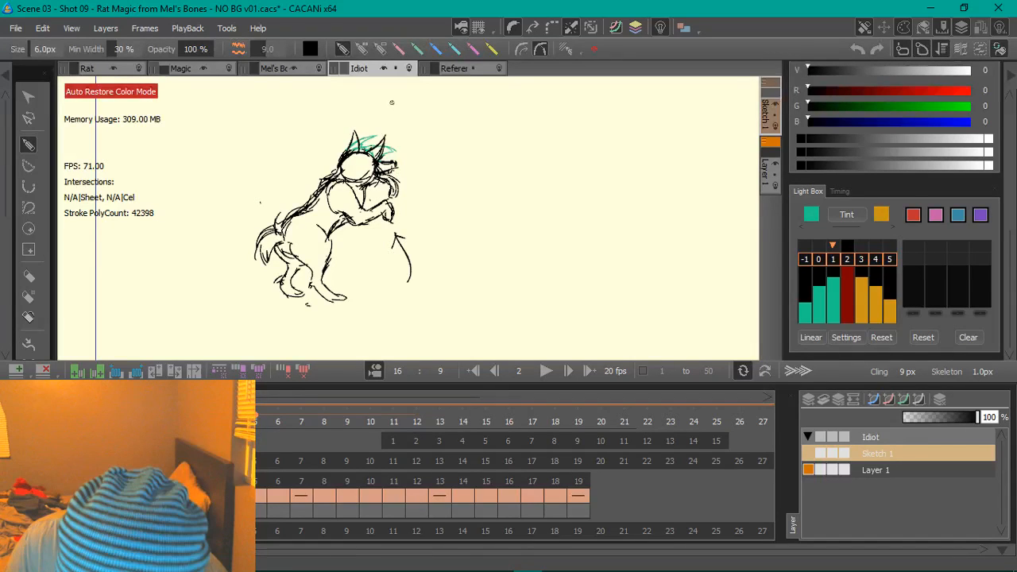
click(278, 435)
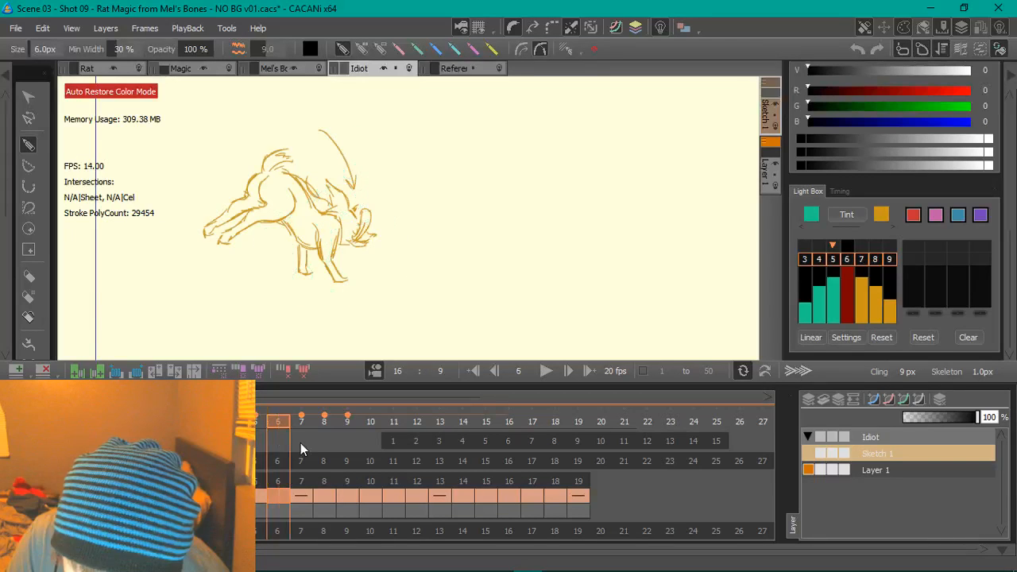
click(186, 438)
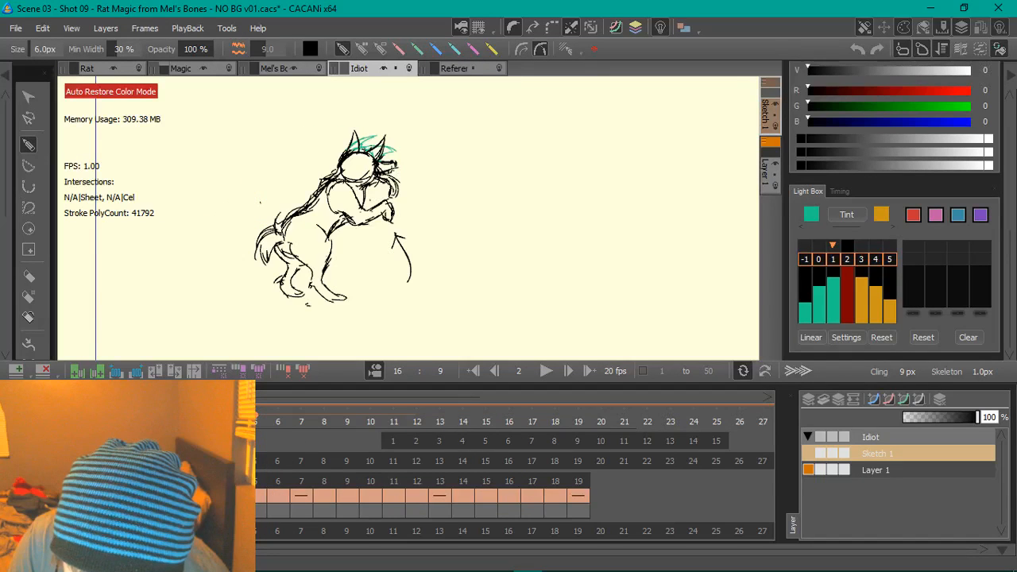
On frame 3, sketch the head circle with pointed ears and the neck and back line, checking against the following frames.
key(Right)
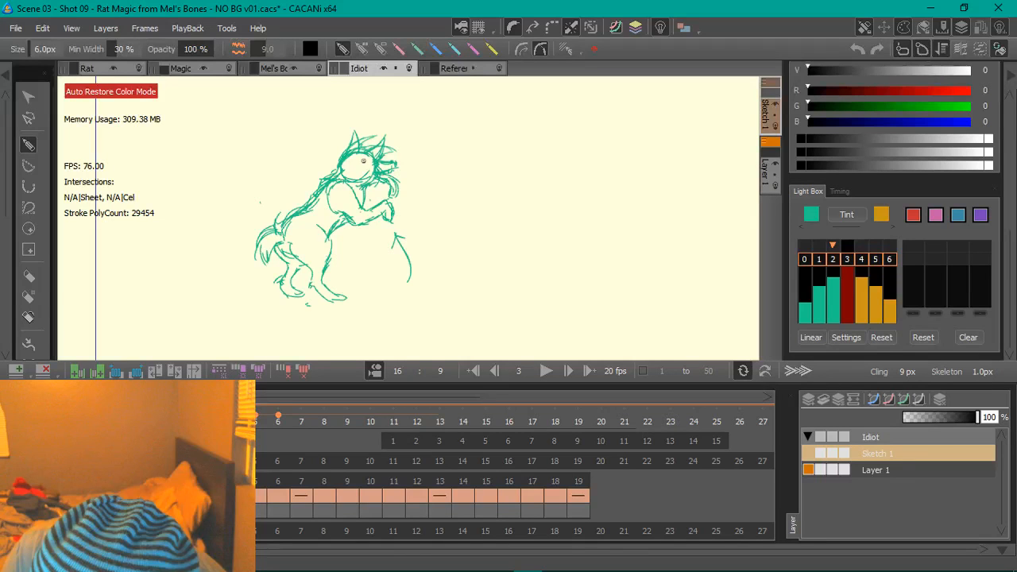
mouse_move(363, 160)
mouse_down()
mouse_move(353, 157)
mouse_move(386, 162)
mouse_move(397, 184)
mouse_up()
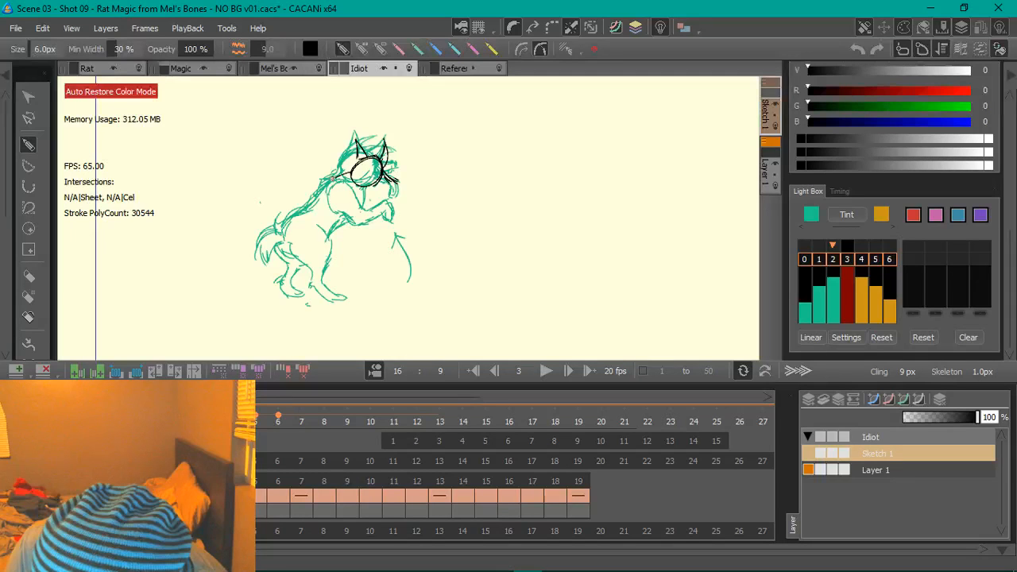
mouse_move(328, 176)
mouse_down()
mouse_move(364, 164)
mouse_move(280, 213)
mouse_up()
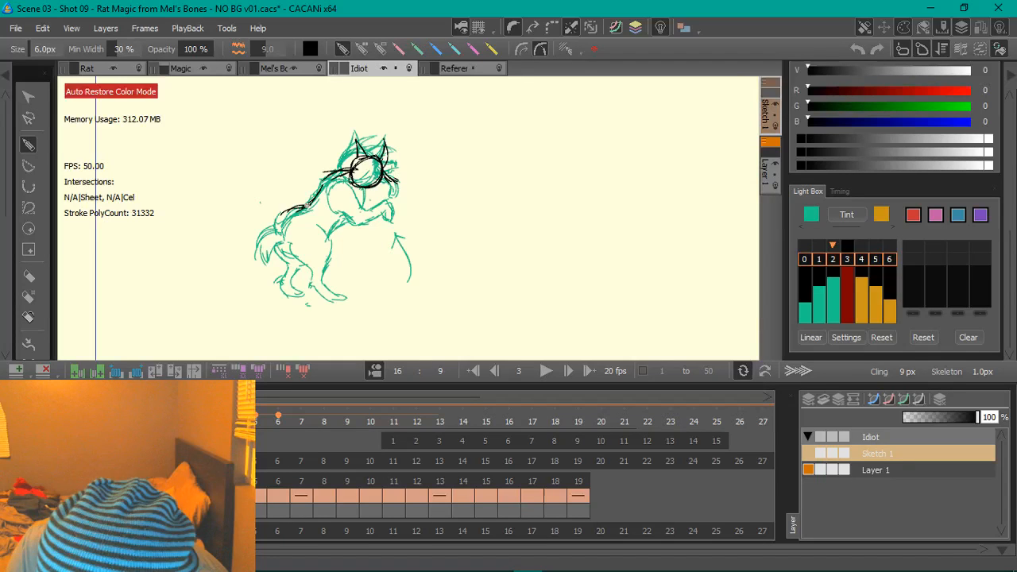
key(Right)
key(Right)
key(Right)
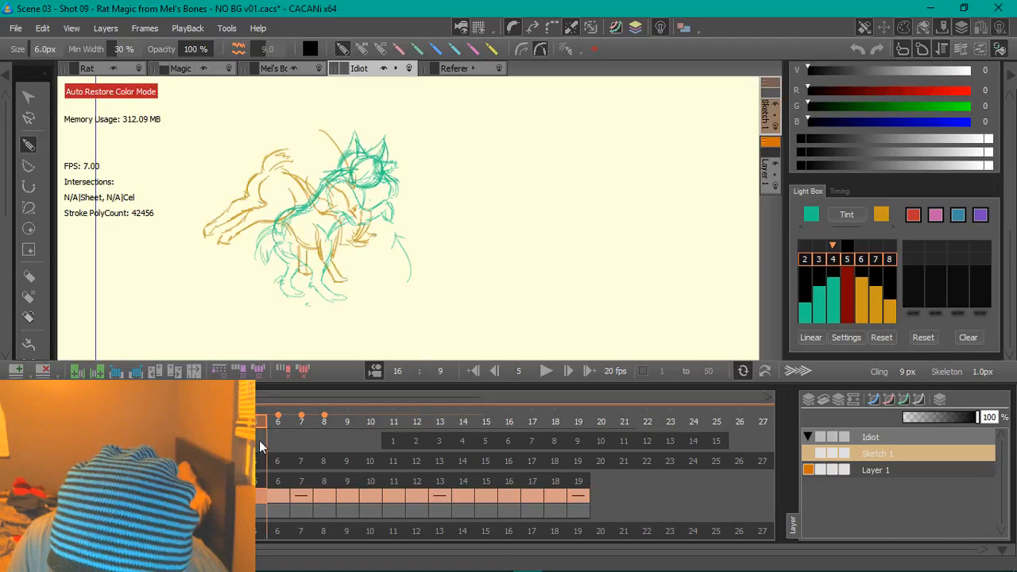
key(Left)
key(Left)
key(Left)
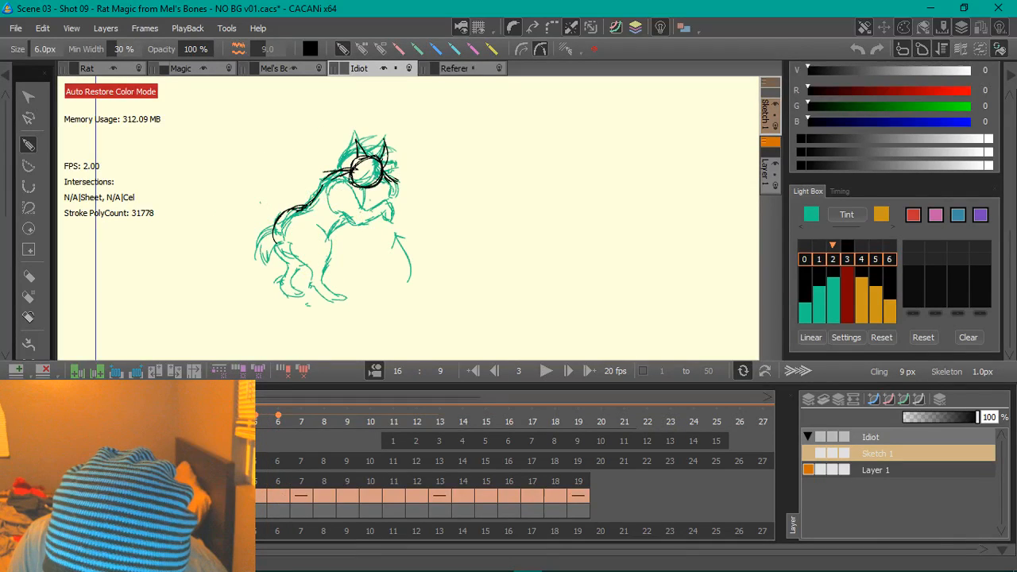
Complete frame 3's lower body with the flank, hind legs and tail, and add the belly line and protruding muzzle.
drag(314, 223, 322, 296)
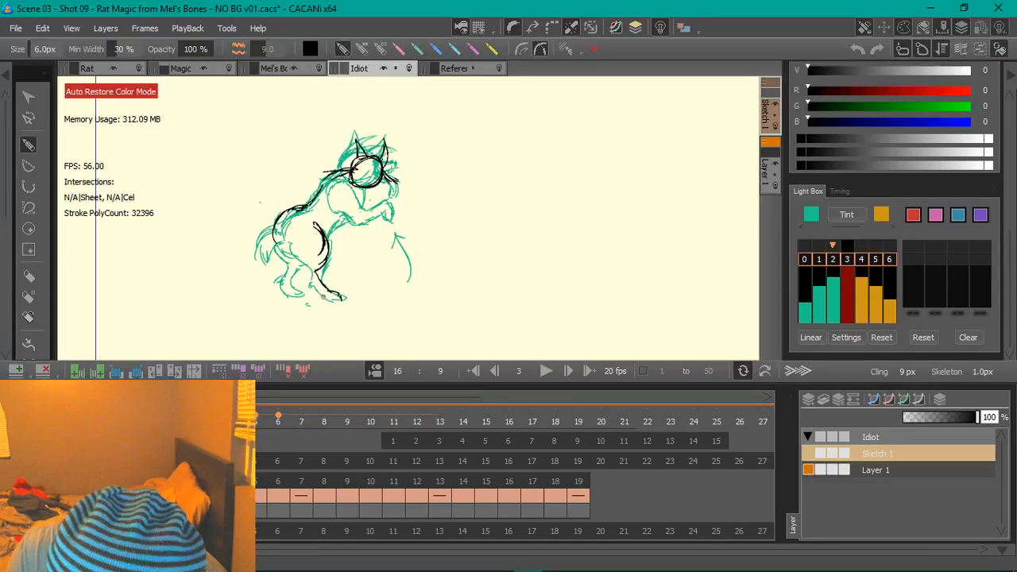
drag(286, 234, 325, 298)
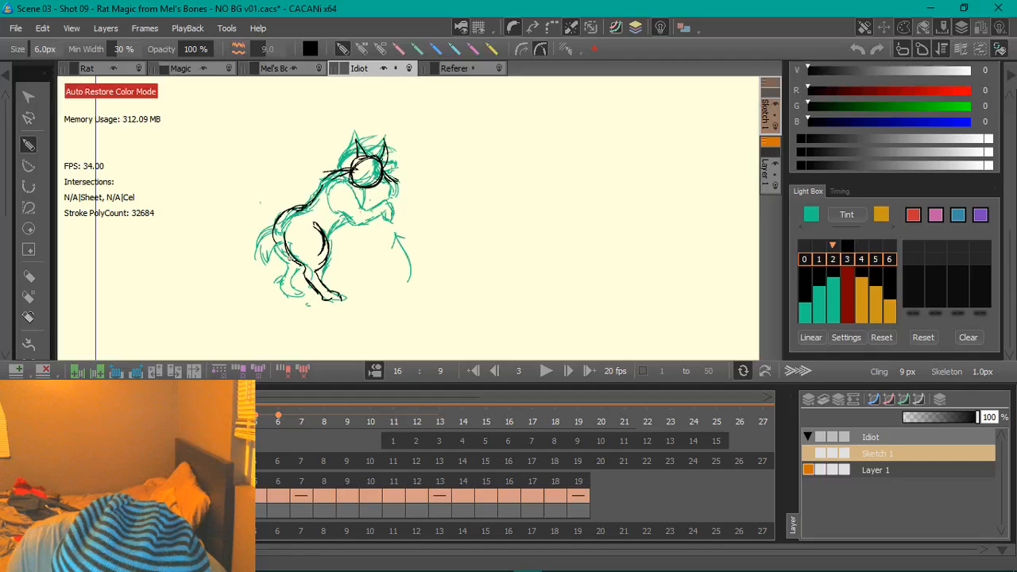
mouse_move(306, 209)
mouse_down()
mouse_move(251, 235)
mouse_move(247, 255)
mouse_move(275, 268)
mouse_move(284, 300)
mouse_up()
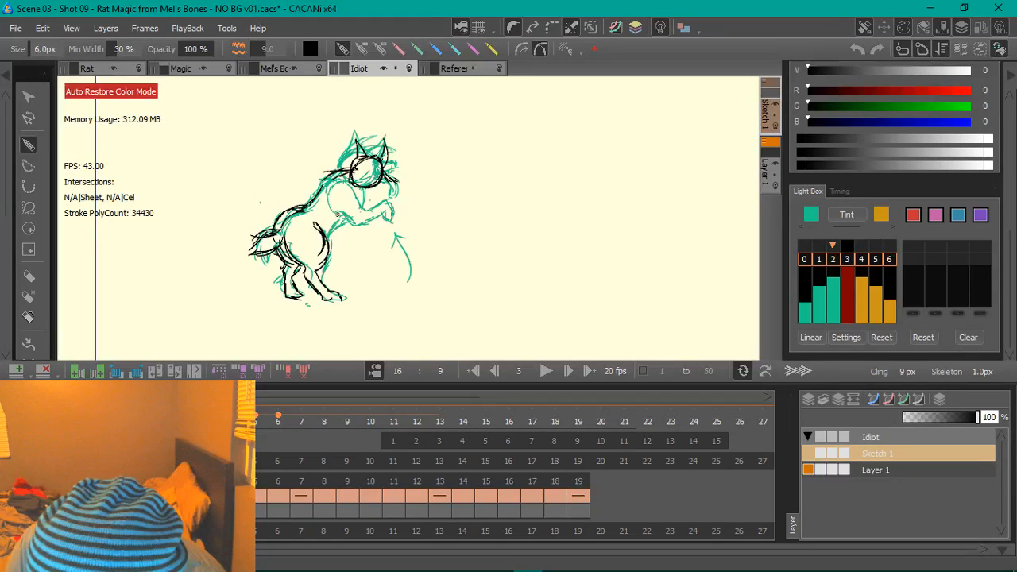
drag(349, 220, 327, 236)
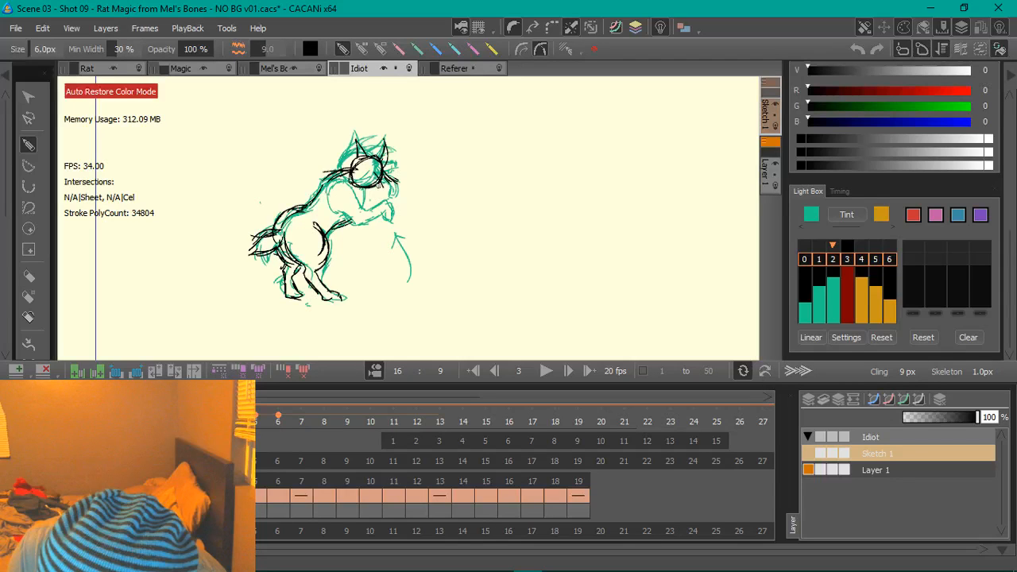
drag(401, 175, 388, 192)
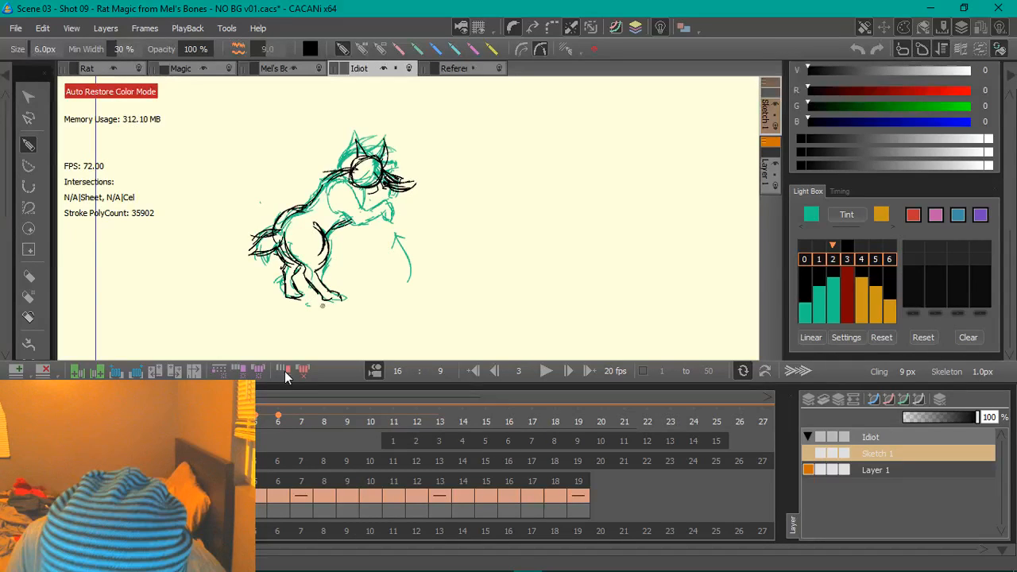
On frame 2, redraw the lower jaw reaching further forward and compare the pose with the neighbouring frames.
click(186, 421)
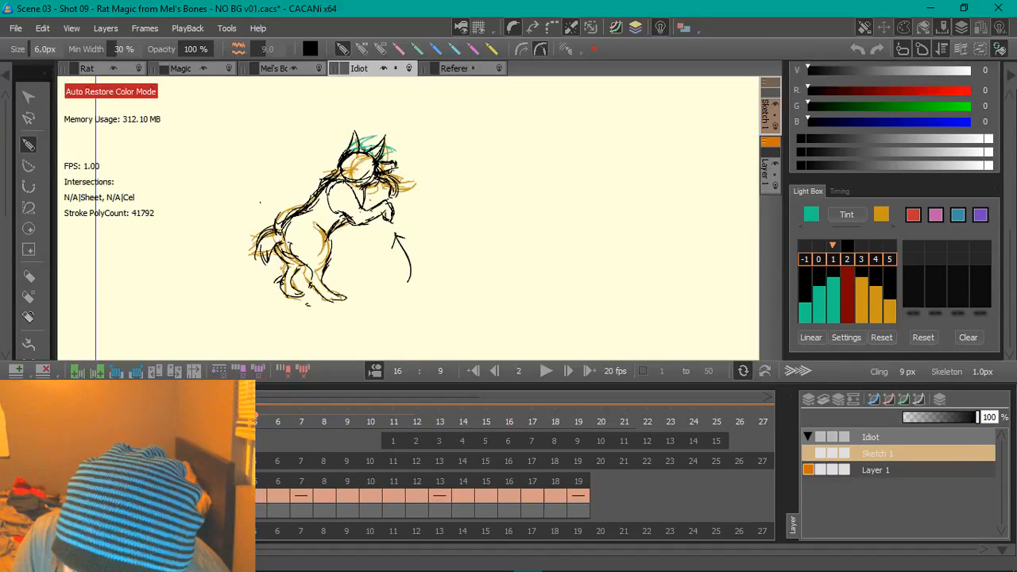
mouse_move(394, 178)
mouse_down()
mouse_move(393, 197)
mouse_move(391, 181)
mouse_move(409, 190)
mouse_move(383, 180)
mouse_move(396, 187)
mouse_up()
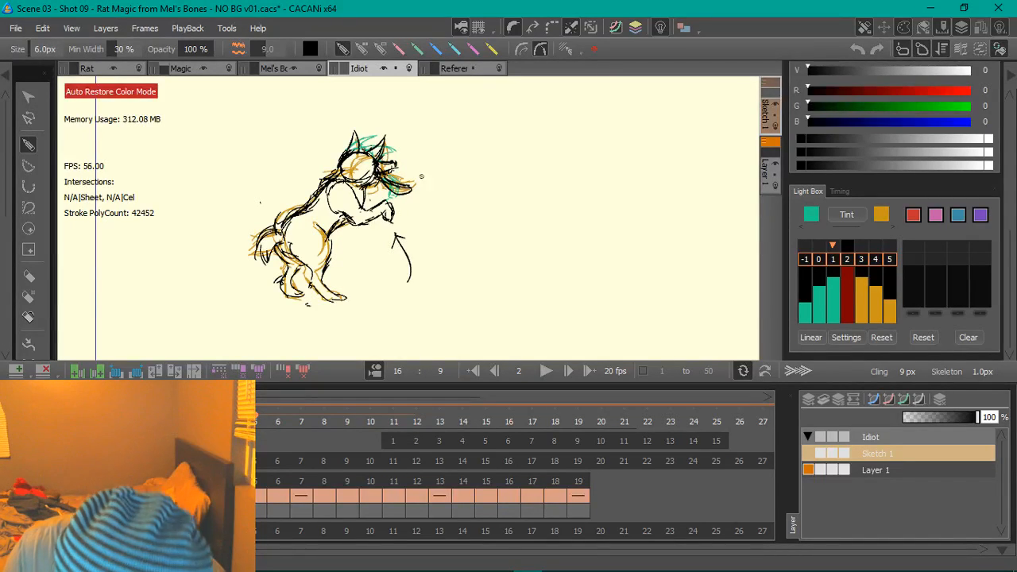
key(Right)
key(Right)
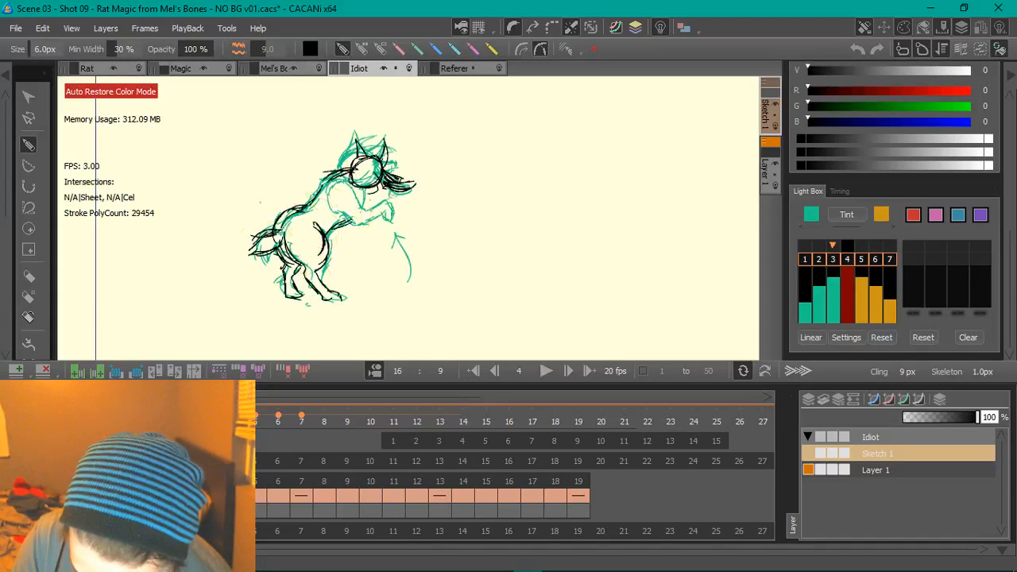
key(Left)
key(Left)
key(Left)
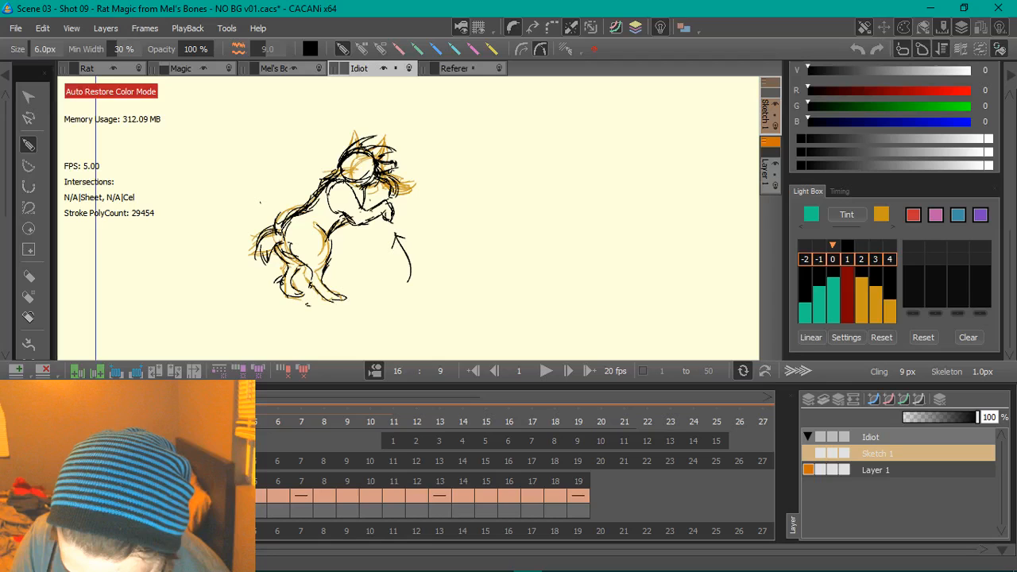
key(Right)
key(Right)
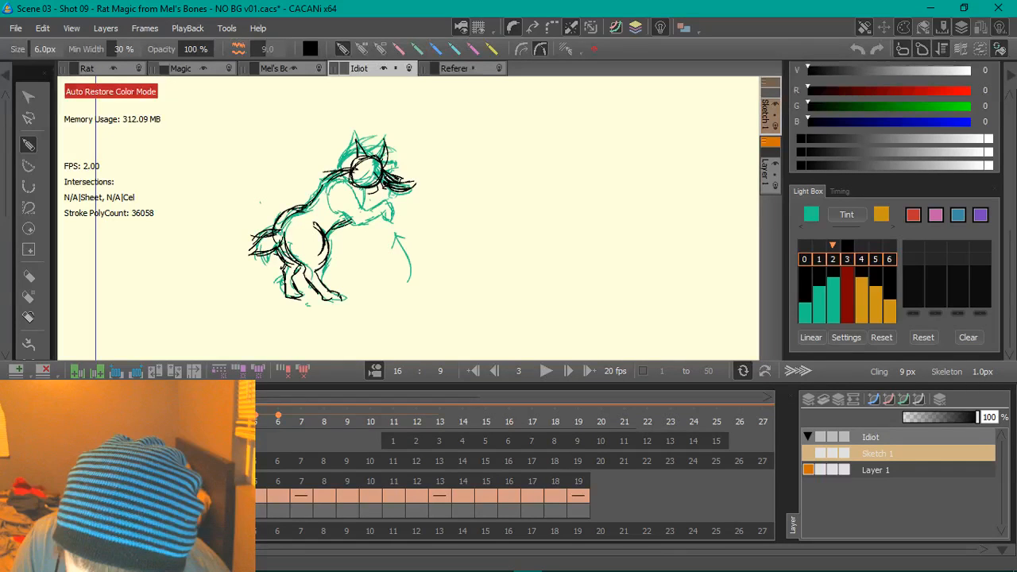
key(Left)
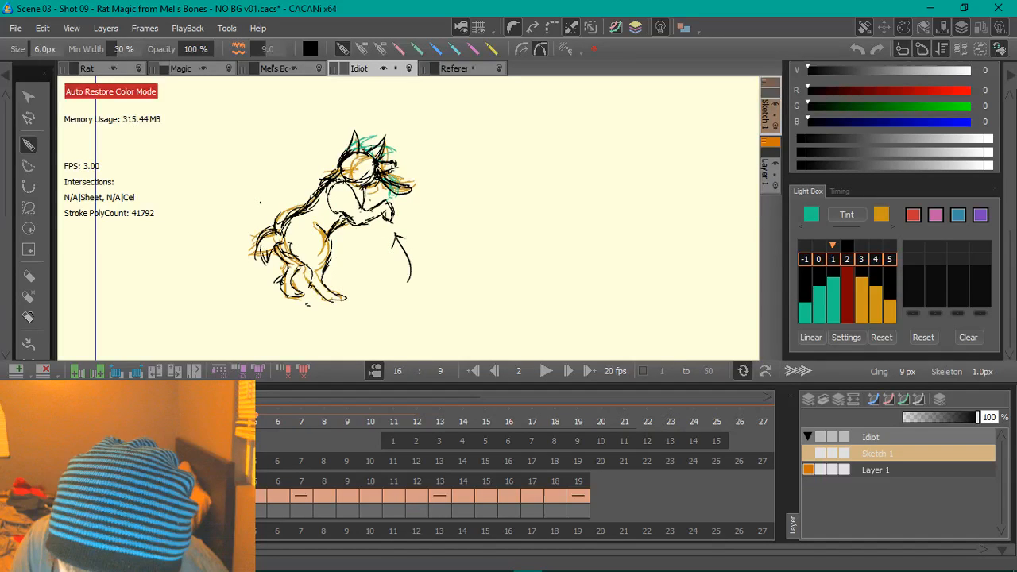
On frame 3, erase and redraw the back line, add the chest and outstretched forelegs, and check against frame 1.
key(Right)
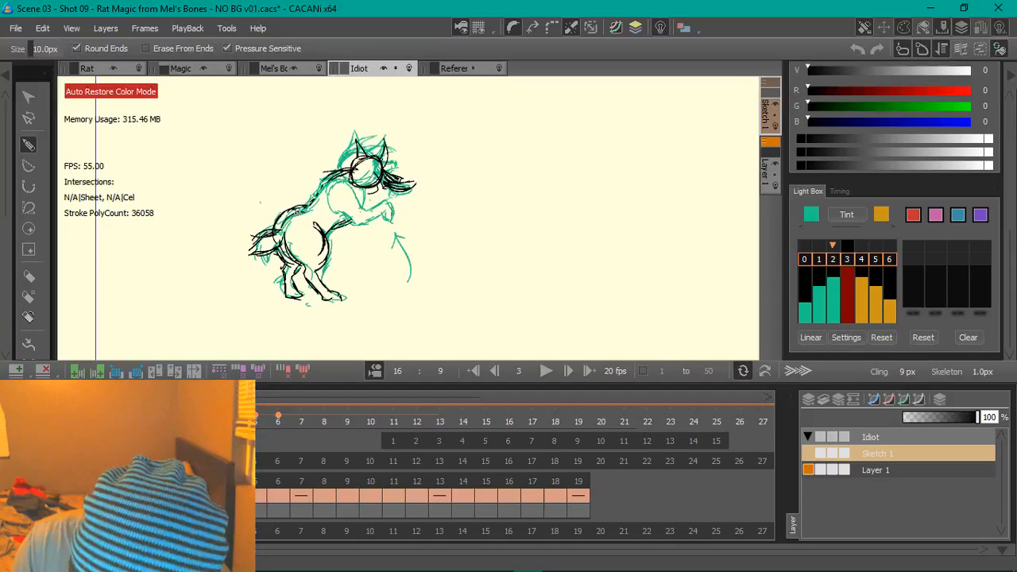
drag(297, 209, 347, 165)
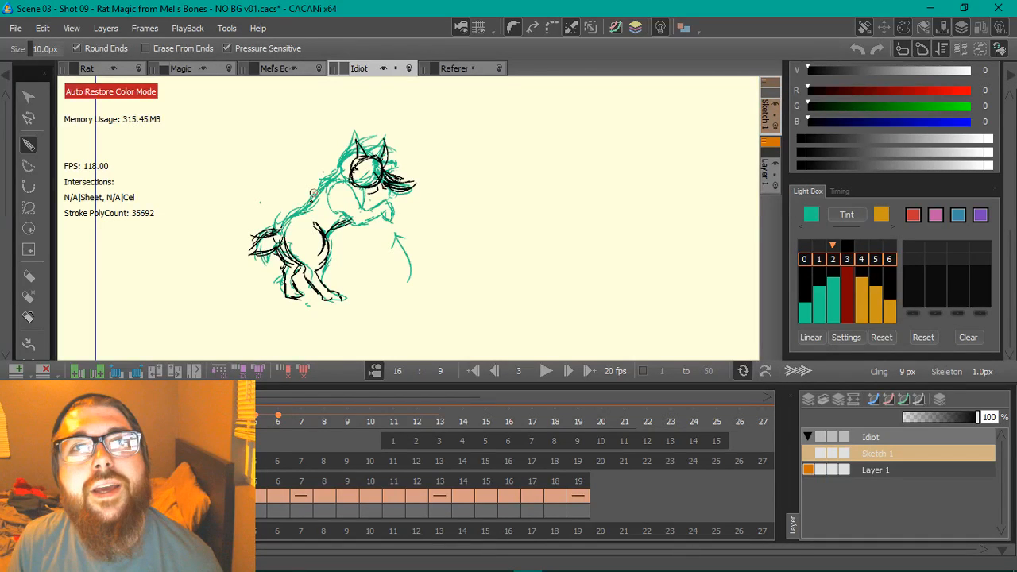
drag(314, 193, 294, 181)
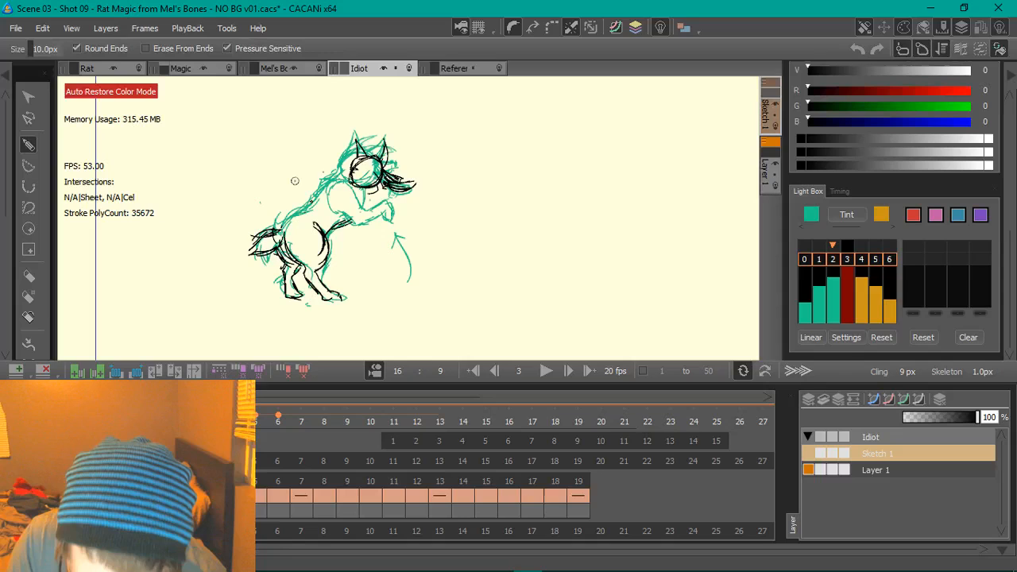
mouse_move(283, 220)
mouse_down()
mouse_move(363, 174)
mouse_move(362, 221)
mouse_move(392, 225)
mouse_move(401, 239)
mouse_move(367, 201)
mouse_up()
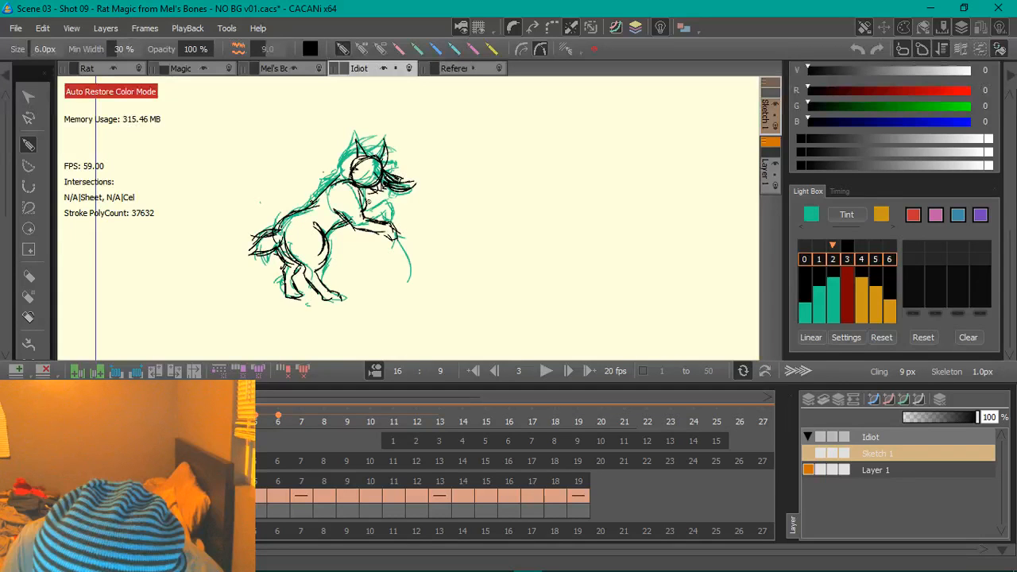
key(Left)
key(Left)
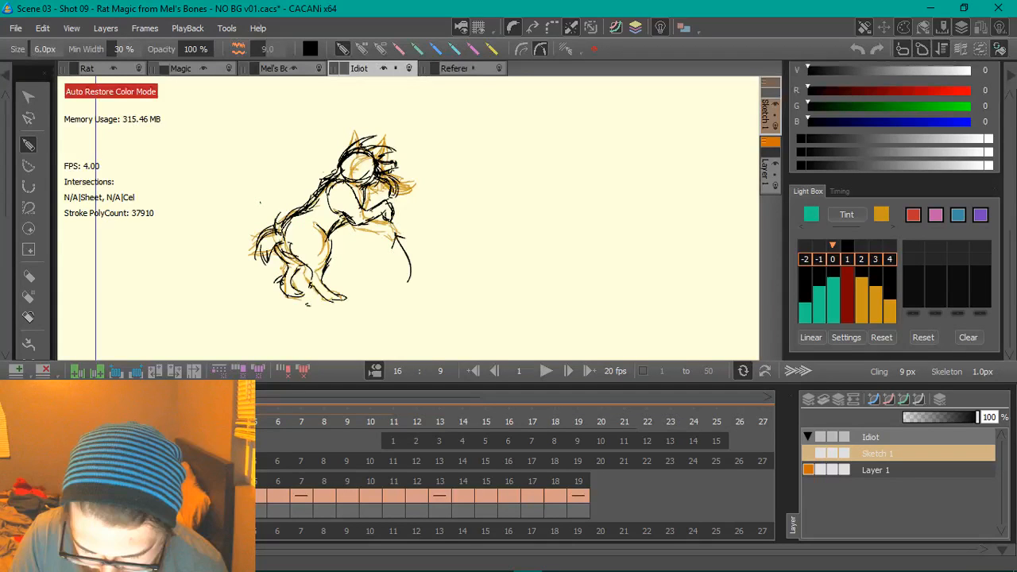
On frame 5, sketch a lowered head circle with two upright ears and an open muzzle between the onion-skinned poses.
click(233, 494)
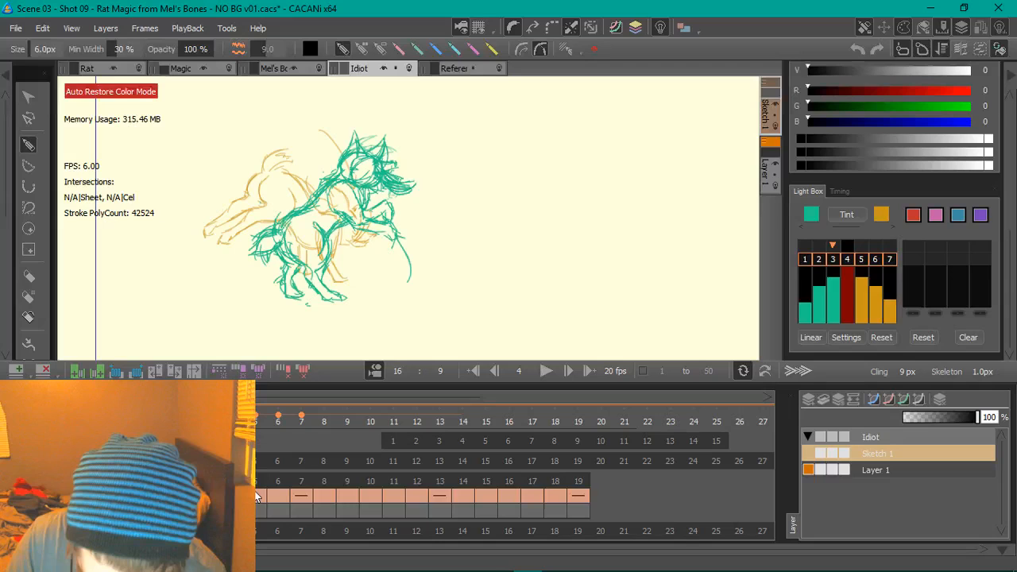
click(256, 497)
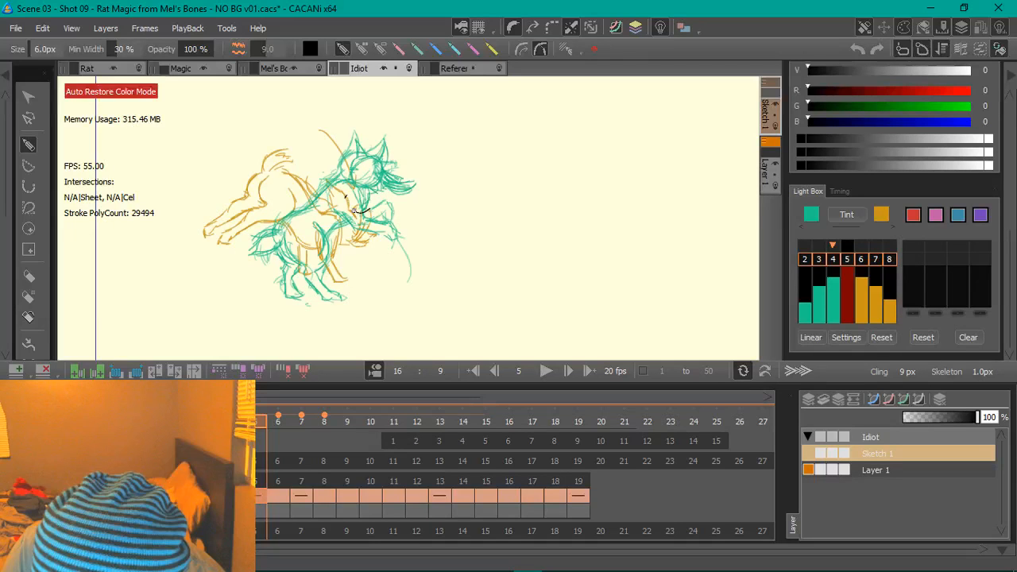
mouse_move(362, 210)
mouse_down()
mouse_move(355, 191)
mouse_move(376, 182)
mouse_move(352, 185)
mouse_move(374, 188)
mouse_move(378, 178)
mouse_move(389, 216)
mouse_up()
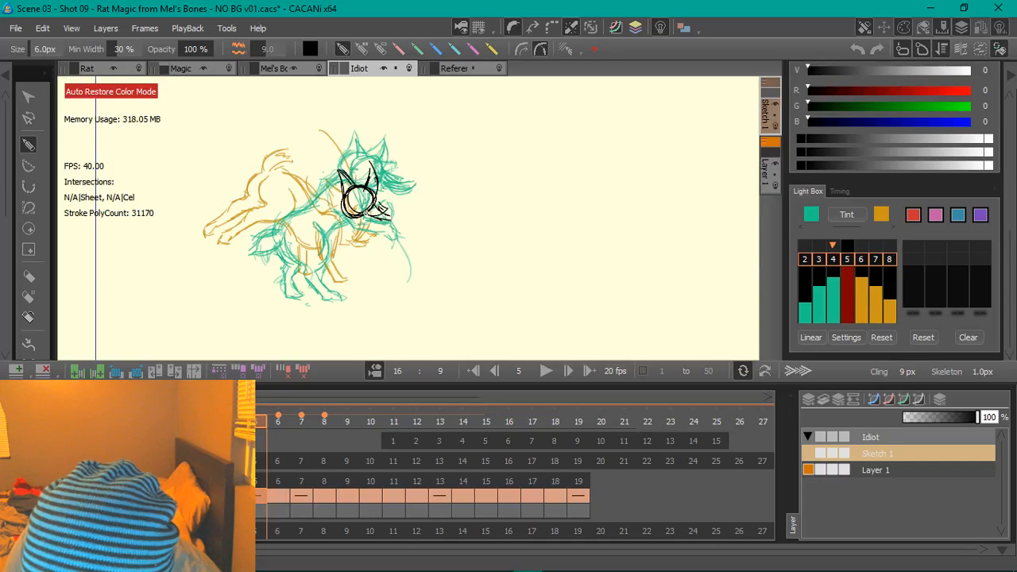
mouse_move(372, 213)
mouse_down()
mouse_move(404, 198)
mouse_move(368, 228)
mouse_up()
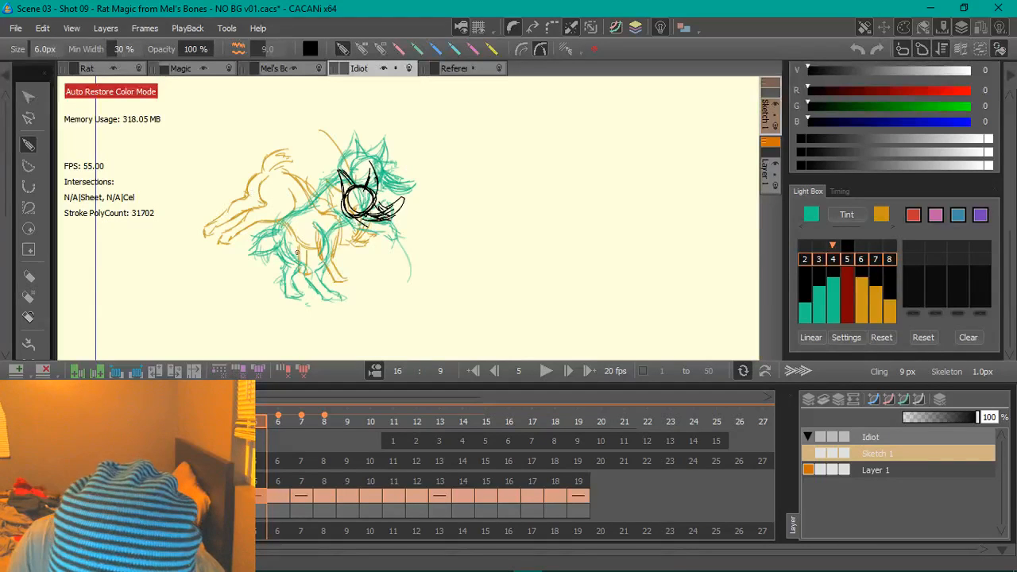
Rough in the hip circle on frame 5 and compare its placement with frames 2 and 3.
mouse_move(247, 232)
mouse_down()
mouse_move(279, 226)
mouse_move(270, 200)
mouse_up()
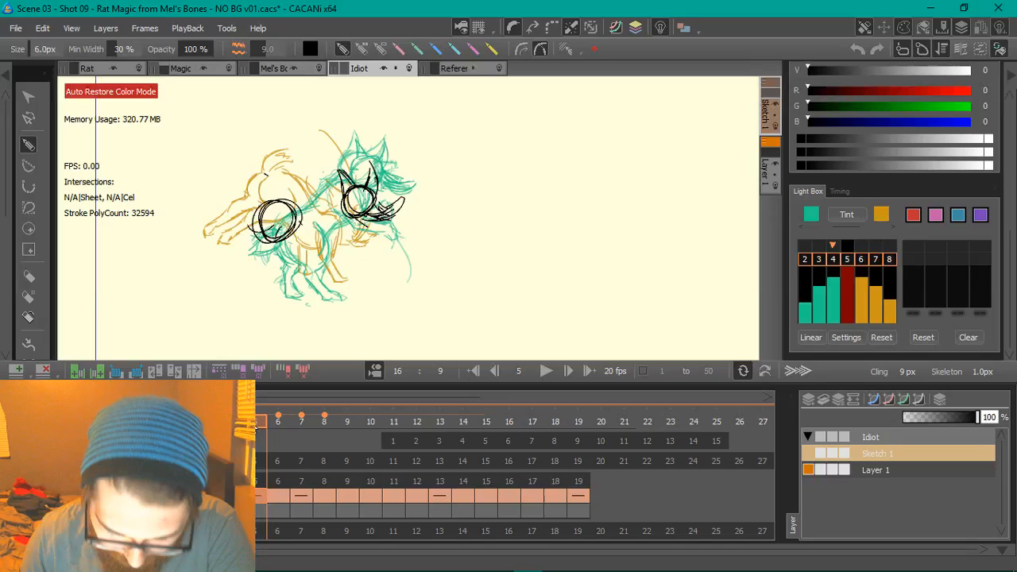
mouse_move(250, 419)
mouse_down()
mouse_move(233, 422)
mouse_move(265, 445)
mouse_up()
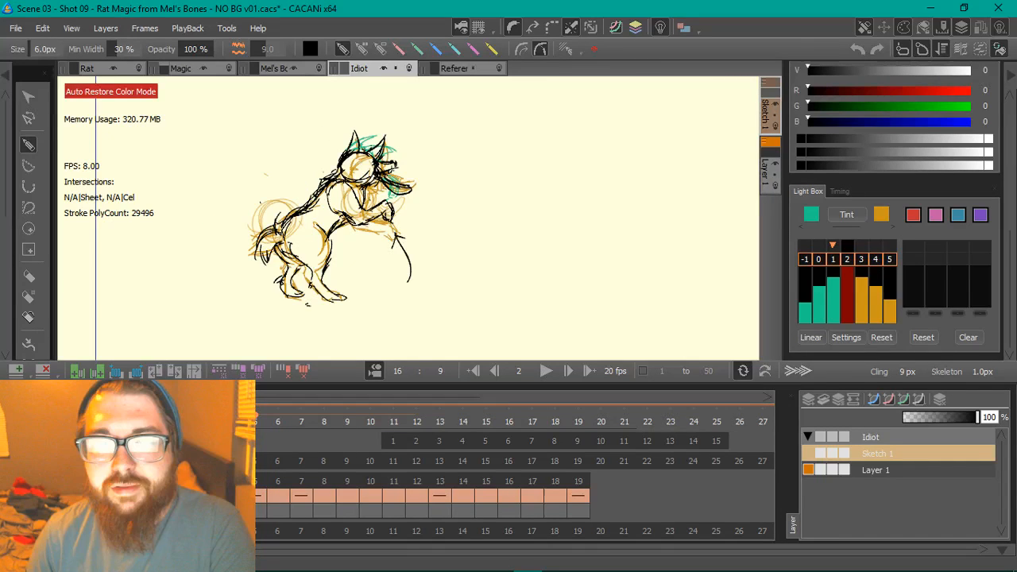
click(254, 491)
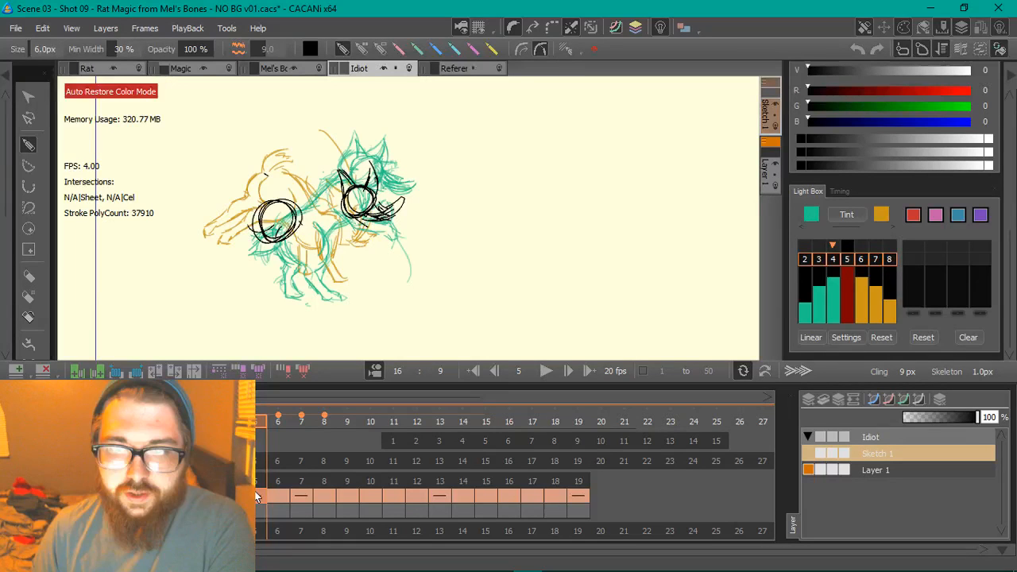
key(Left)
key(Left)
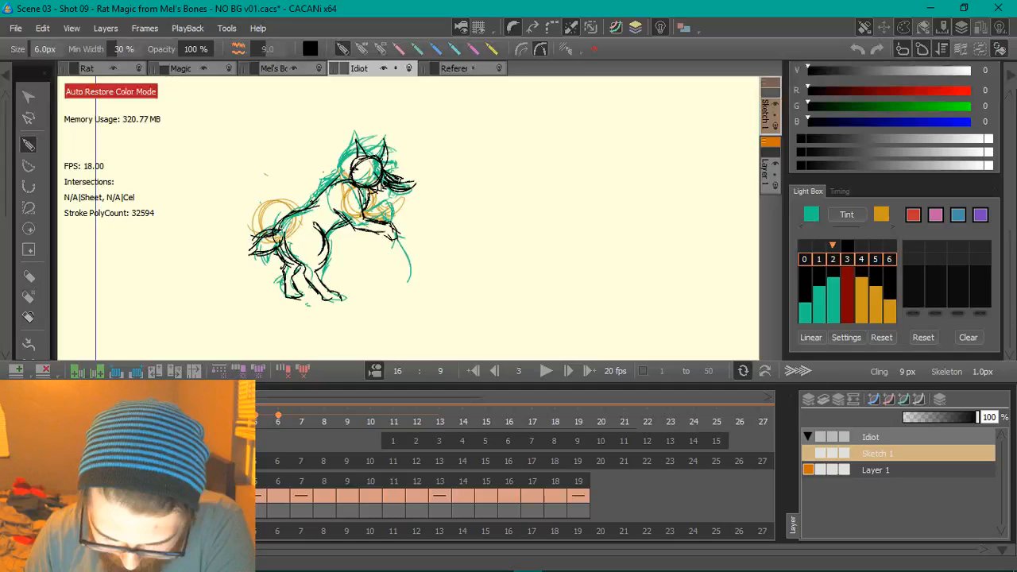
click(255, 461)
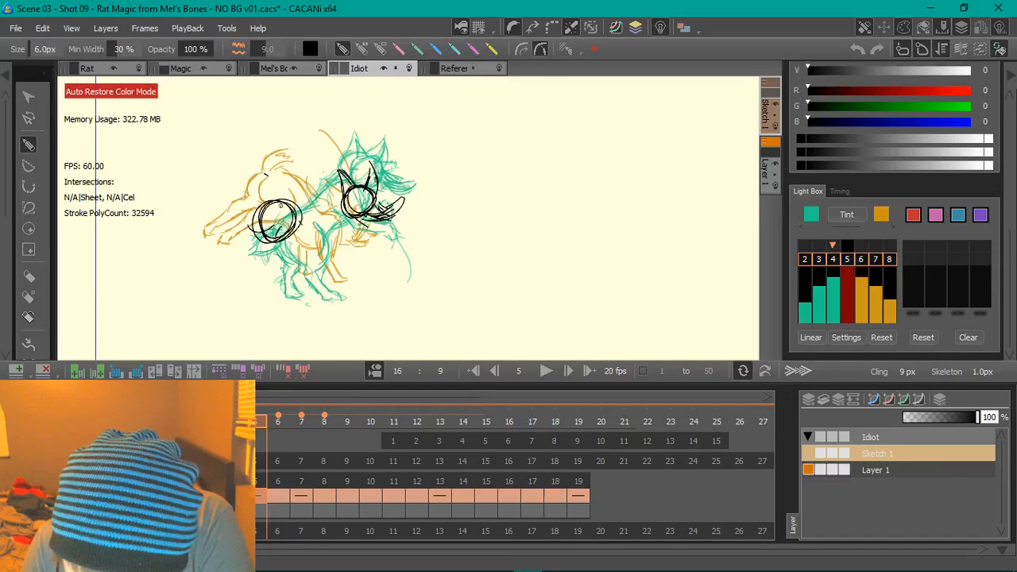
On frame 5, sketch the back line from the hips to the head and the belly curving up into the chest.
drag(281, 204, 345, 205)
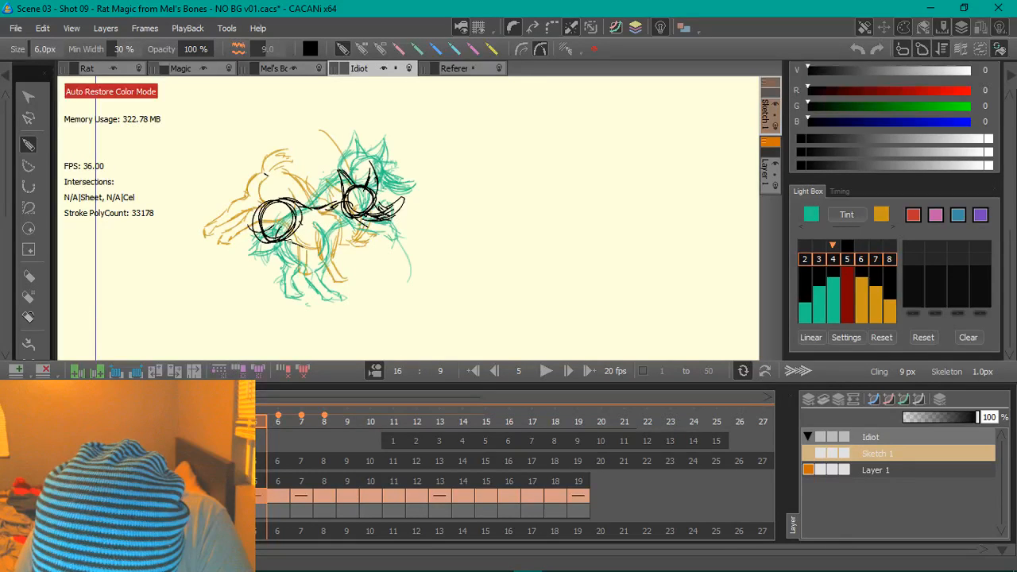
drag(276, 242, 356, 219)
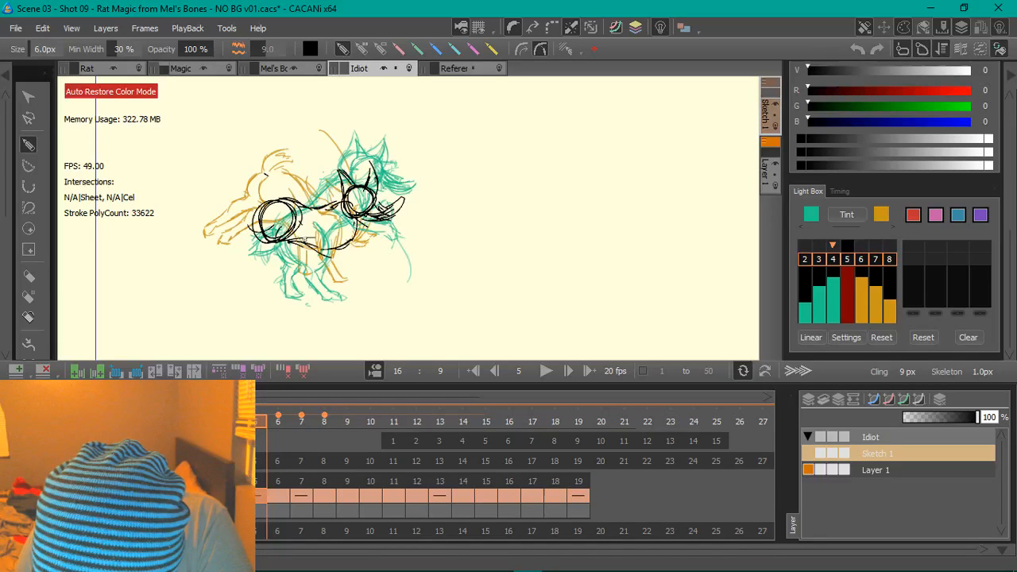
drag(304, 240, 362, 219)
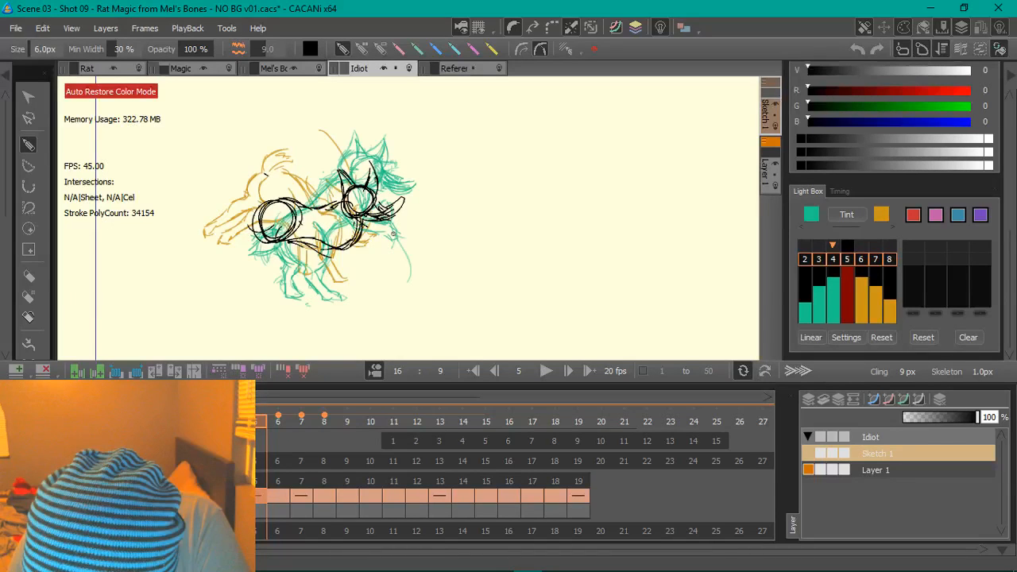
Rework the chest line on frame 5, sketch the forelegs reaching down and forward, and compare the pose with frames 2 and 3.
drag(368, 266, 375, 261)
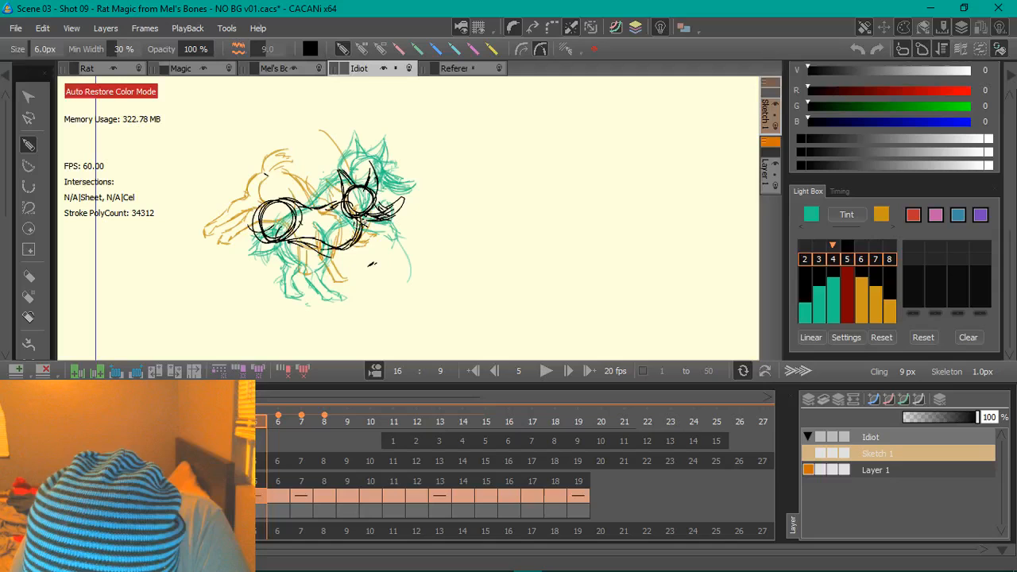
drag(356, 221, 377, 268)
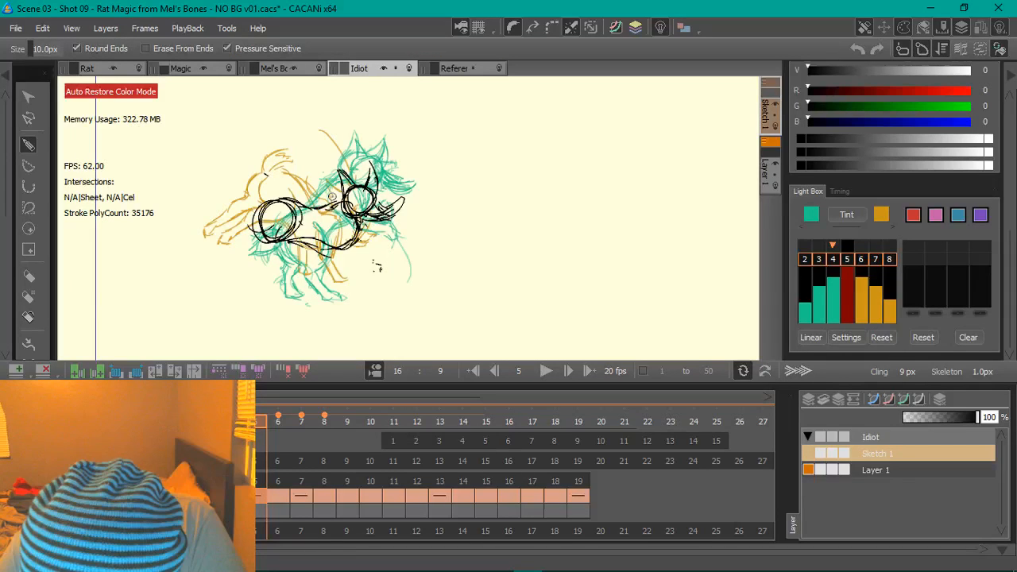
mouse_move(358, 227)
mouse_down()
mouse_move(367, 243)
mouse_move(364, 280)
mouse_move(358, 247)
mouse_move(361, 277)
mouse_up()
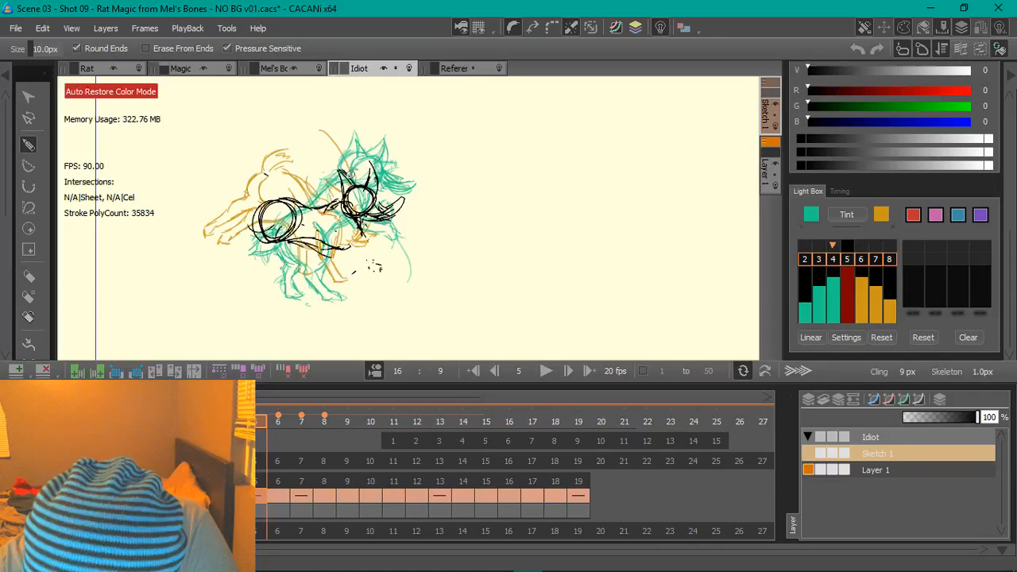
drag(327, 209, 370, 277)
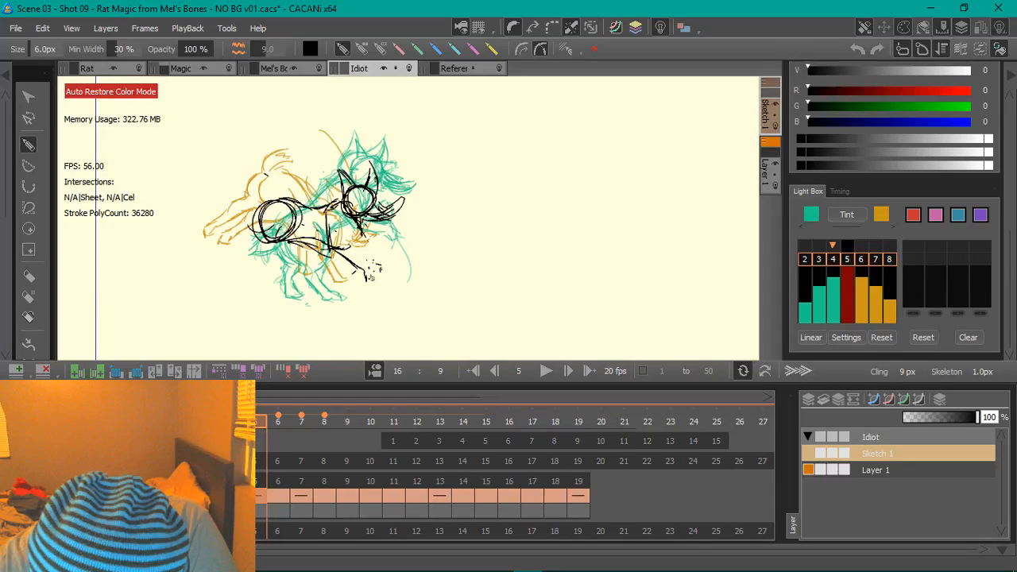
mouse_move(349, 221)
mouse_down()
mouse_move(370, 275)
mouse_move(381, 278)
mouse_up()
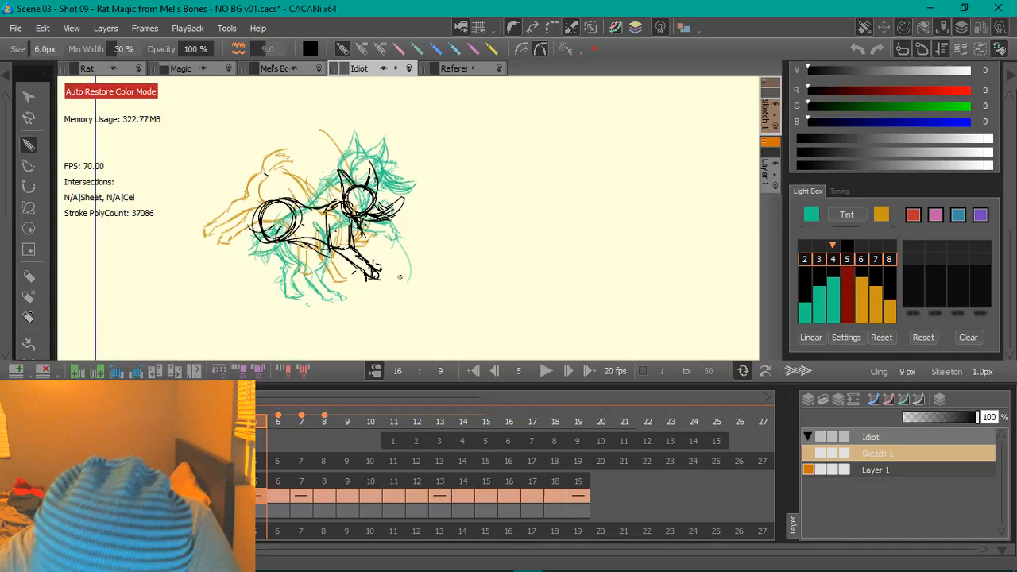
drag(349, 247, 331, 248)
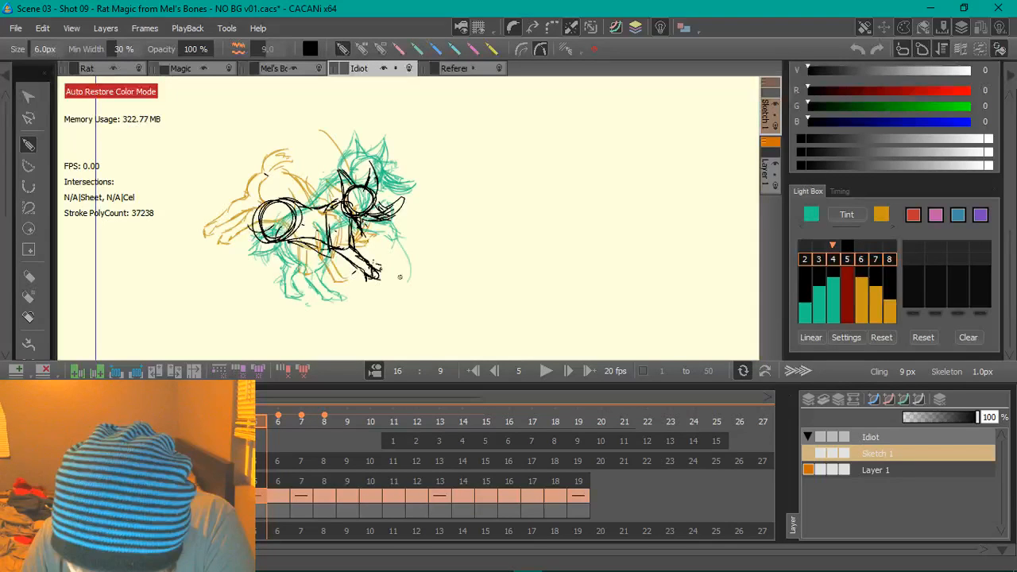
key(Left)
key(Left)
key(Left)
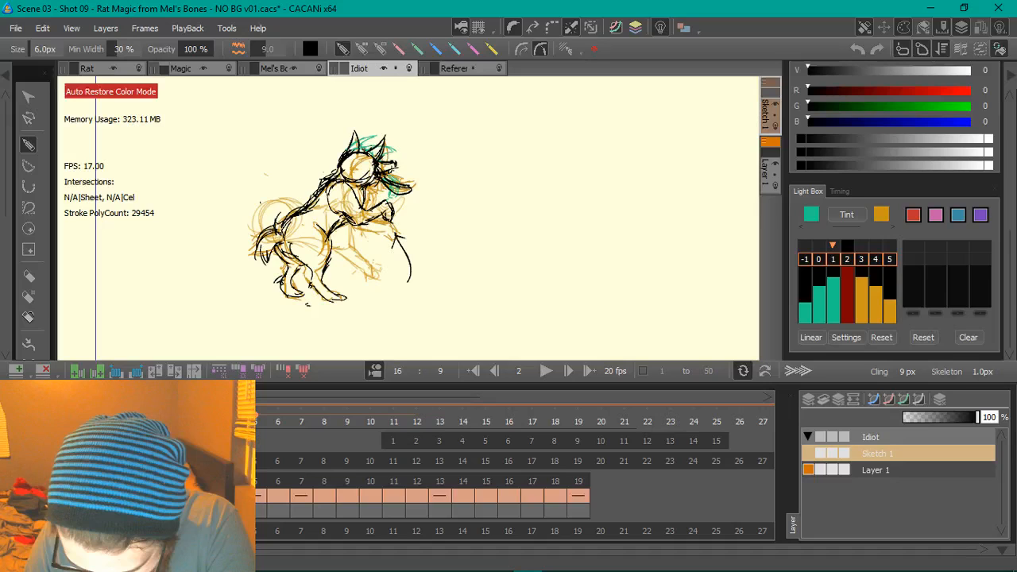
key(Right)
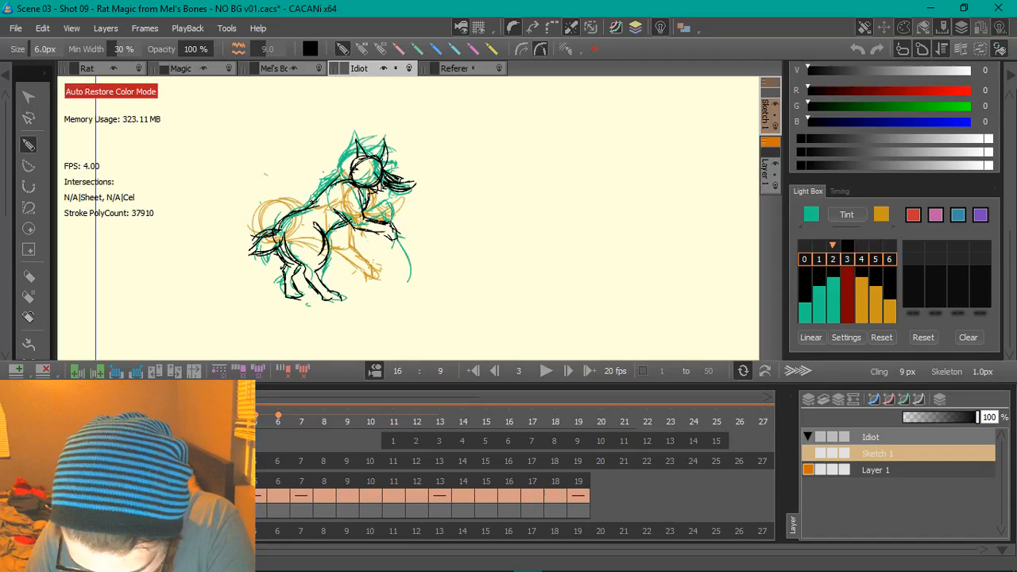
key(Right)
key(Right)
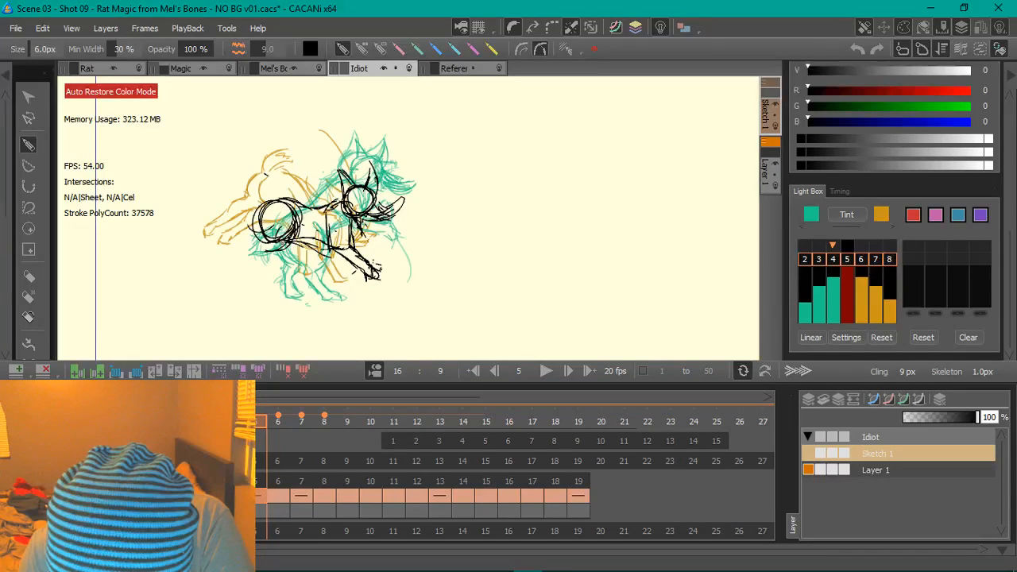
Sketch the bent hind legs with paws on frame 5 and round out the rump and chest contours.
mouse_move(260, 236)
mouse_down()
mouse_move(242, 253)
mouse_move(261, 294)
mouse_up()
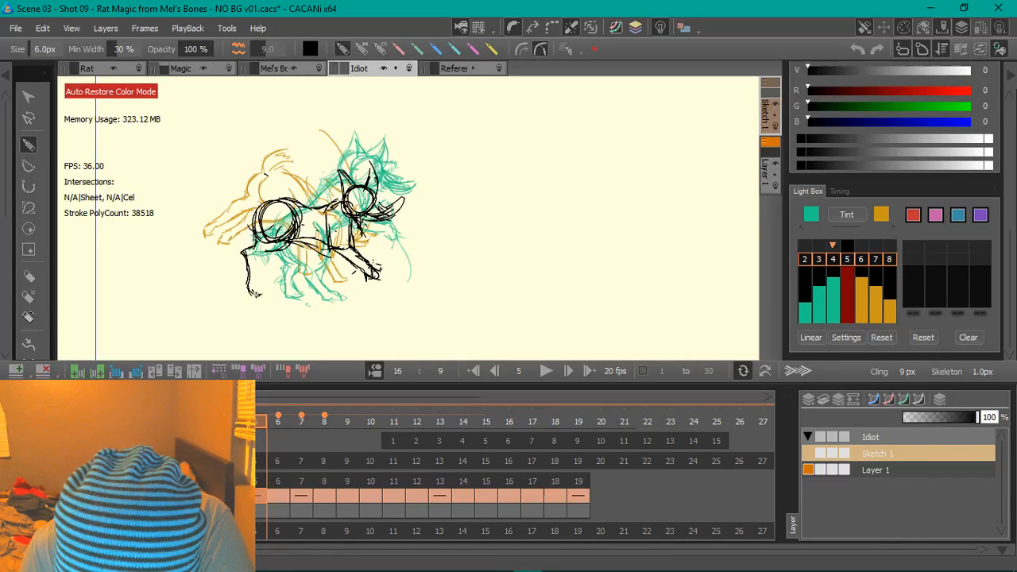
drag(300, 227, 257, 295)
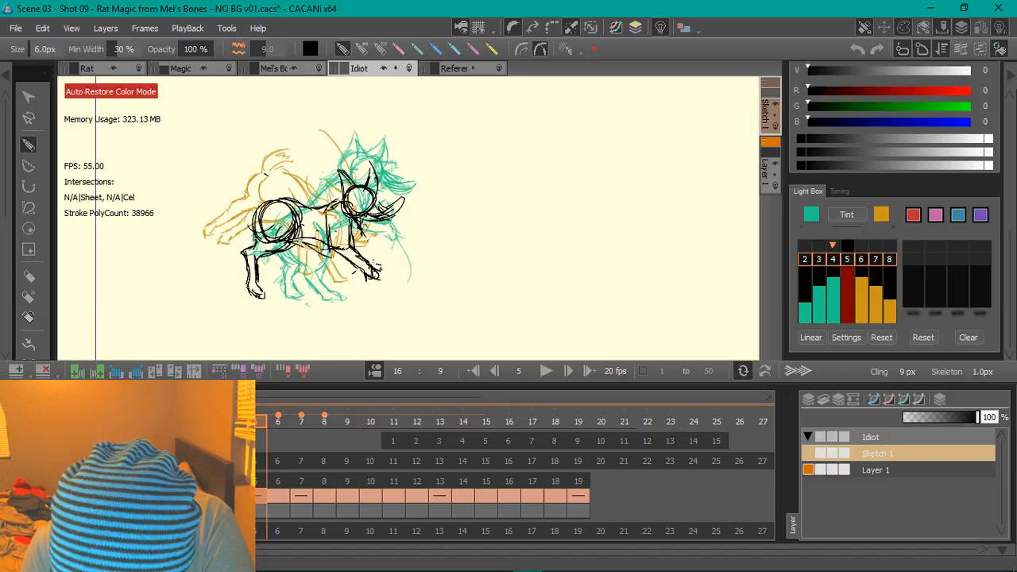
mouse_move(362, 226)
mouse_down()
mouse_move(341, 255)
mouse_move(351, 276)
mouse_move(361, 271)
mouse_up()
drag(265, 201, 242, 259)
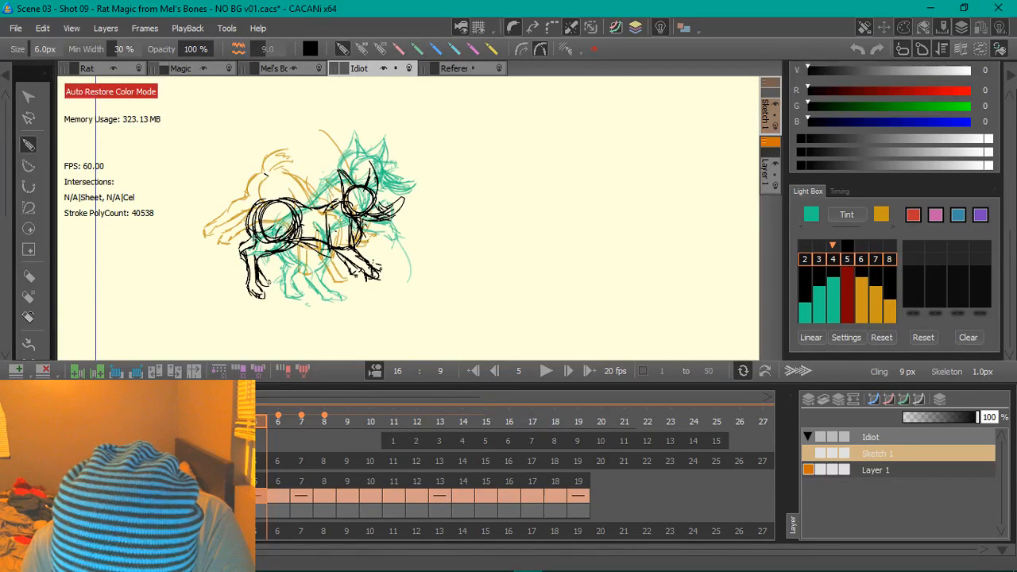
mouse_move(268, 282)
mouse_down()
mouse_move(261, 289)
mouse_move(278, 287)
mouse_up()
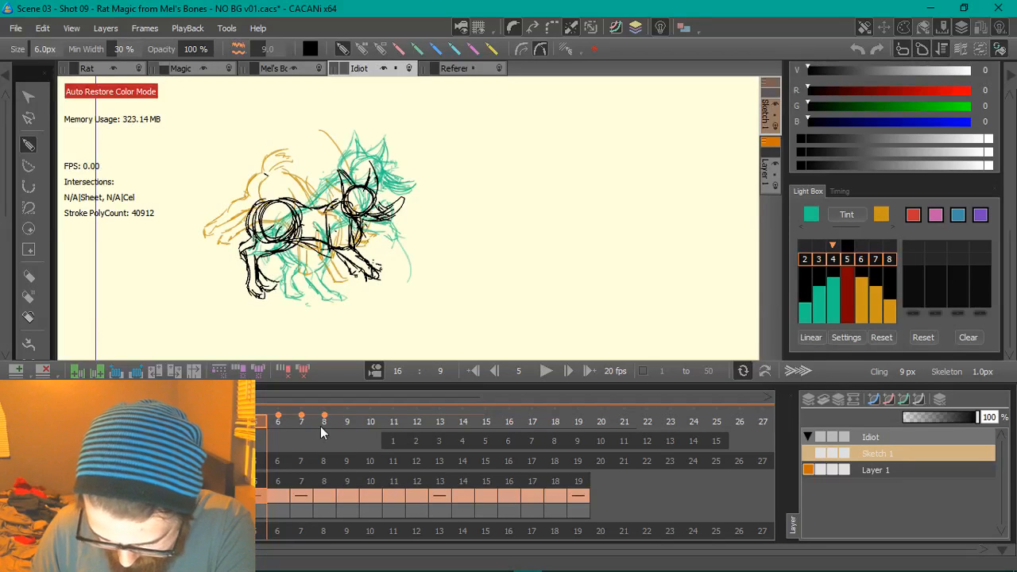
On frame 4, limit the light box to frames 3 and 5 and lower the onion-skin opacity of both.
drag(271, 426, 256, 458)
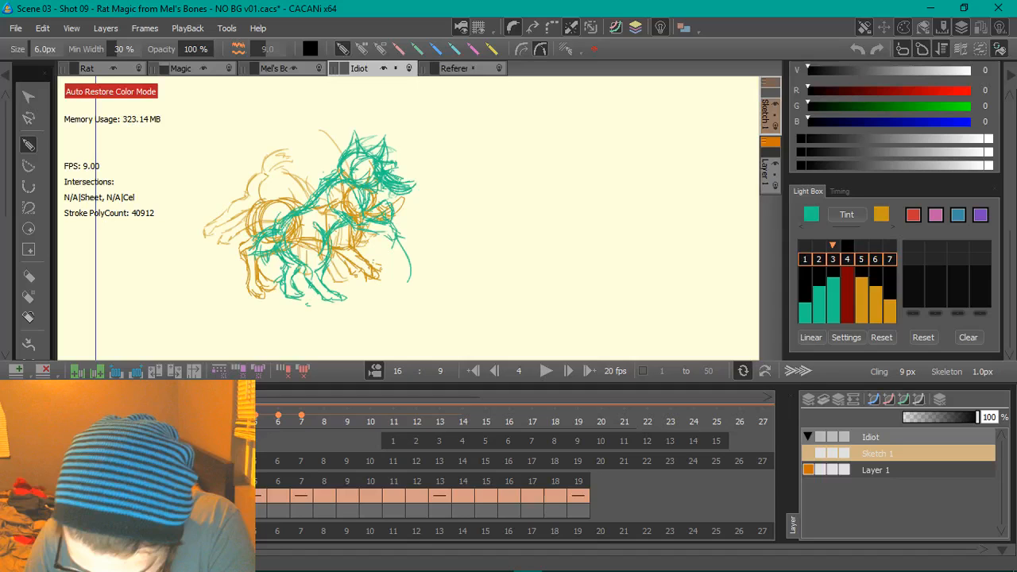
click(833, 260)
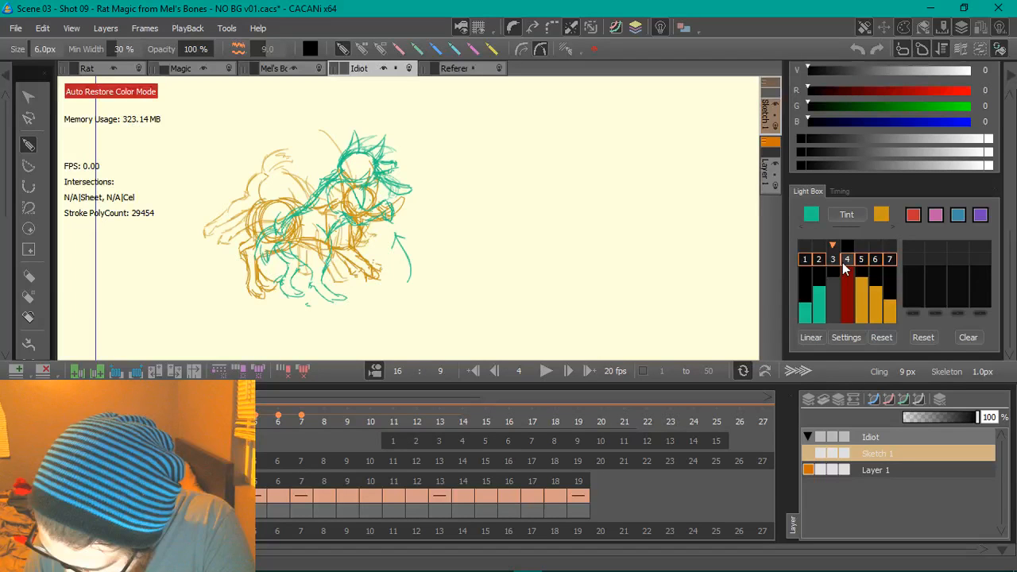
click(844, 264)
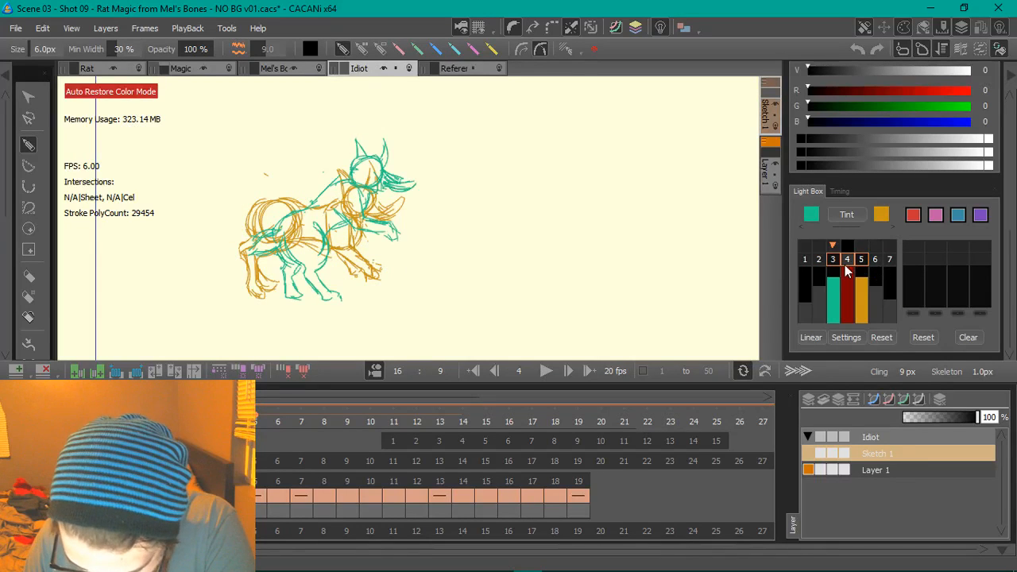
drag(832, 279, 860, 292)
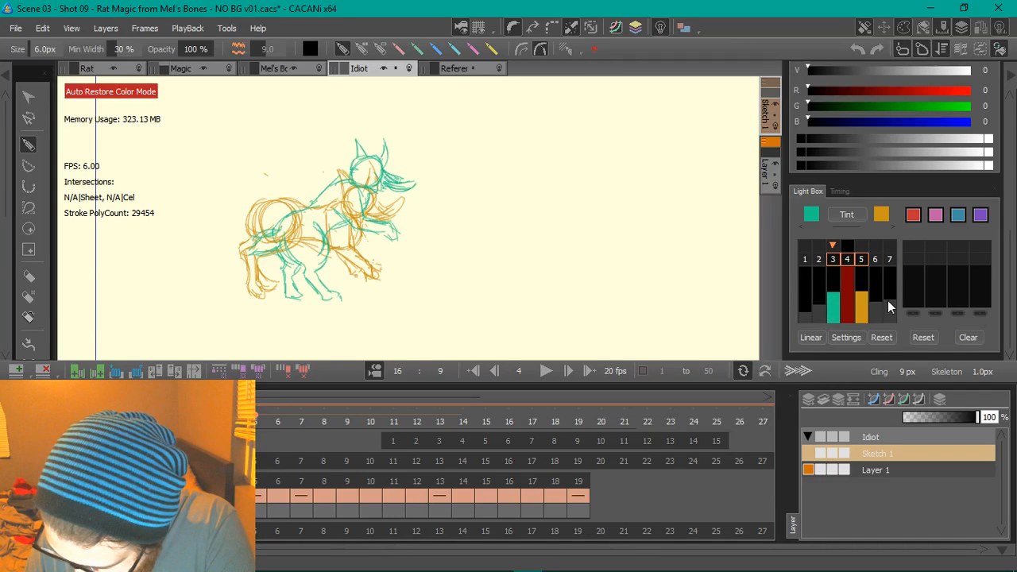
On frame 4, sketch the head with two ears and a muzzle, the back line, and the forelegs between the onion-skinned poses.
mouse_move(361, 173)
mouse_down()
mouse_move(374, 195)
mouse_move(357, 198)
mouse_move(345, 155)
mouse_move(394, 200)
mouse_move(413, 195)
mouse_up()
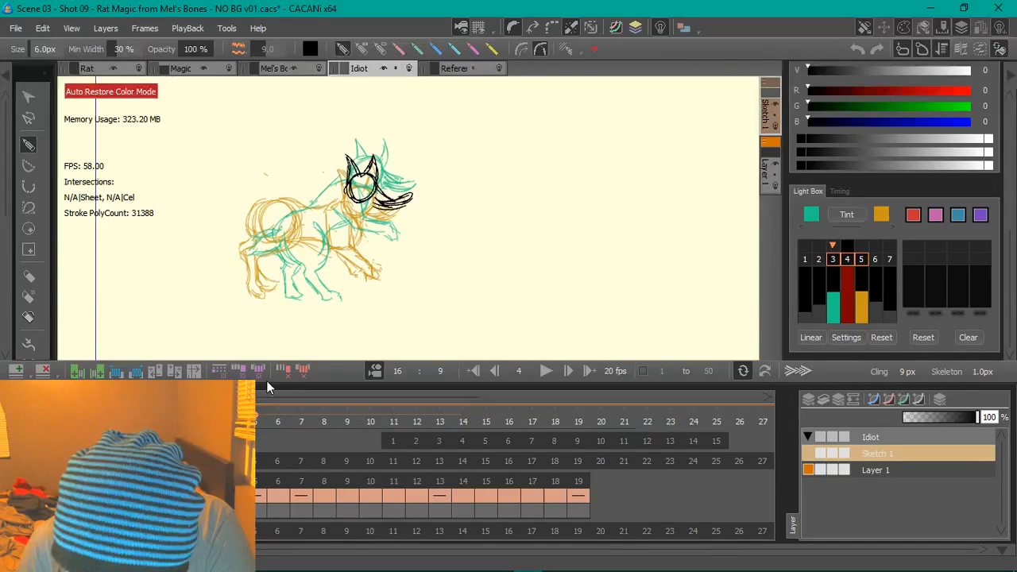
drag(347, 184, 266, 232)
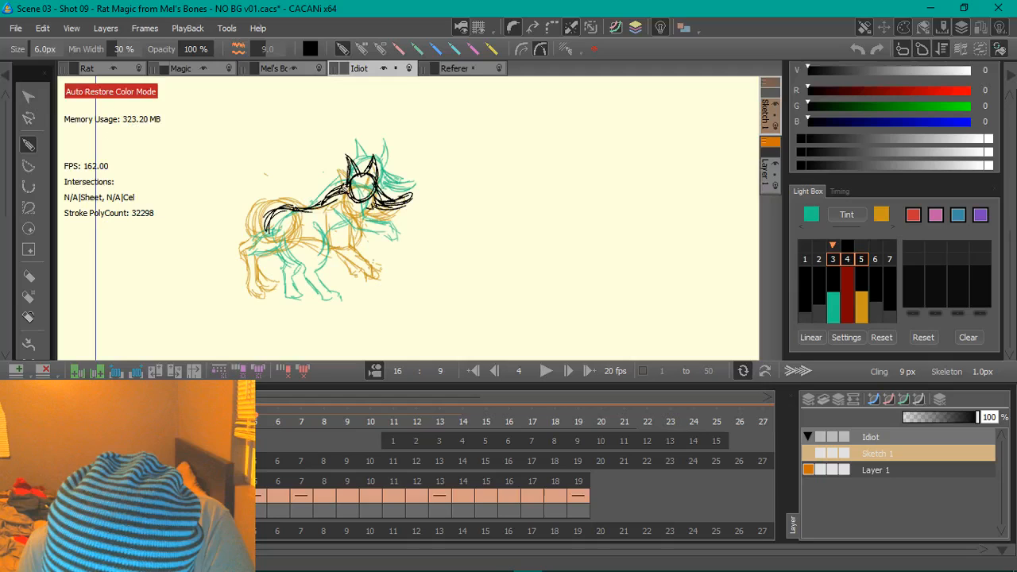
mouse_move(364, 188)
mouse_down()
mouse_move(340, 211)
mouse_move(396, 262)
mouse_up()
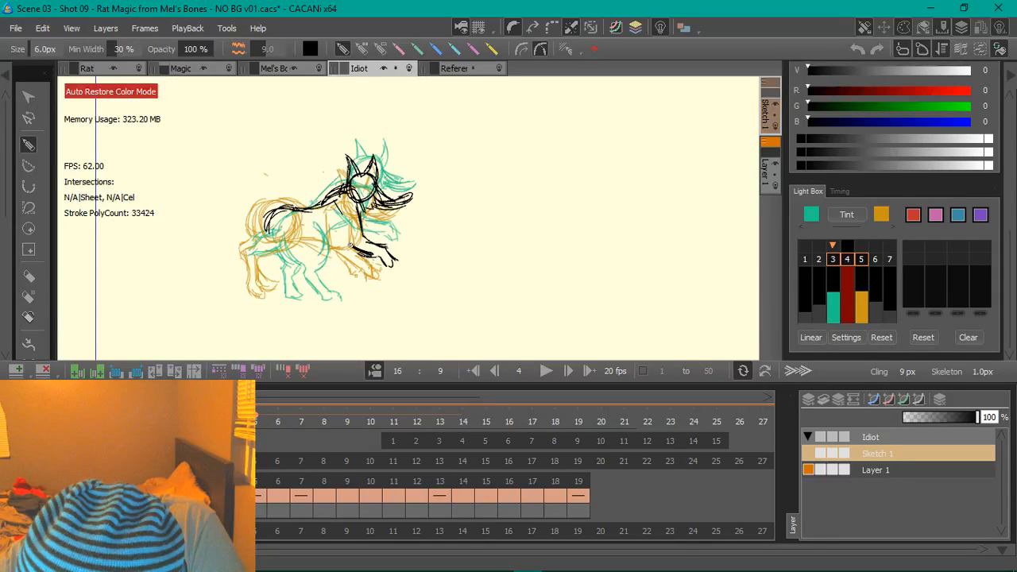
drag(332, 216, 349, 244)
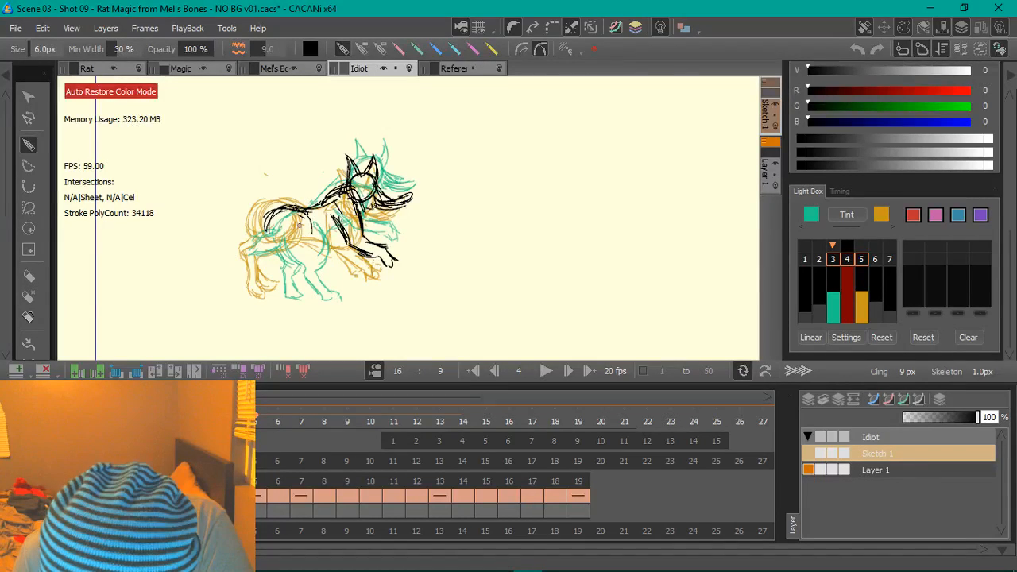
Sketch the haunch and both hind legs on frame 4 beneath the rear of the back line.
mouse_move(299, 225)
mouse_down()
mouse_move(291, 300)
mouse_move(292, 275)
mouse_up()
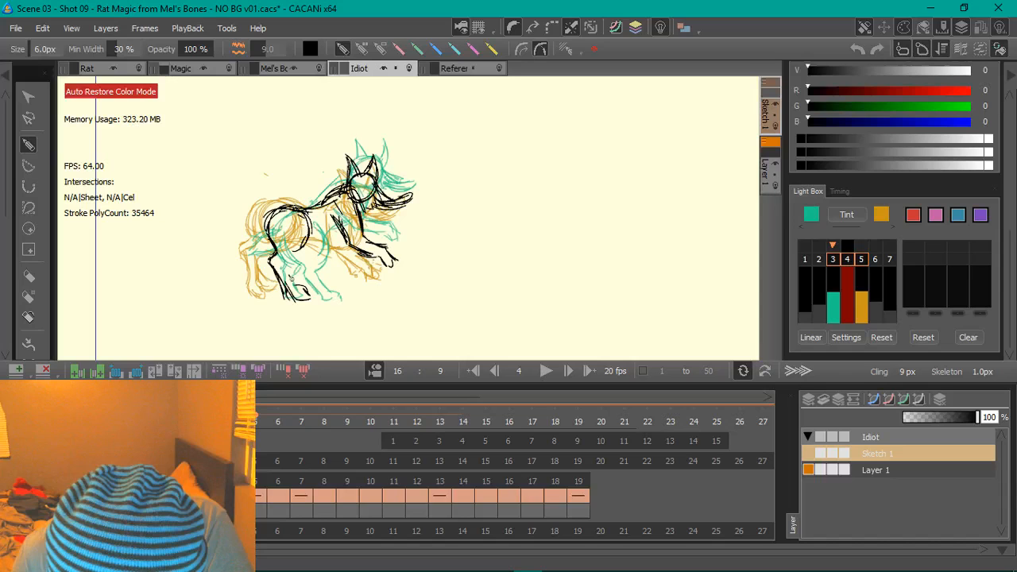
drag(310, 212, 287, 286)
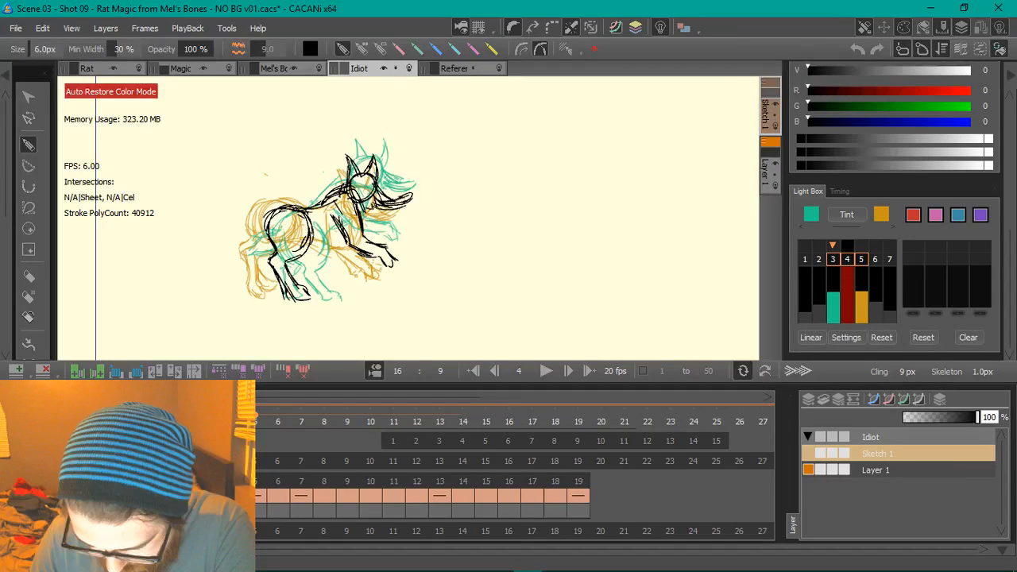
Flip back and forth through frames 1 to 4 to check the flow of the motion into the frame 4 pose.
key(Left)
key(Left)
key(Left)
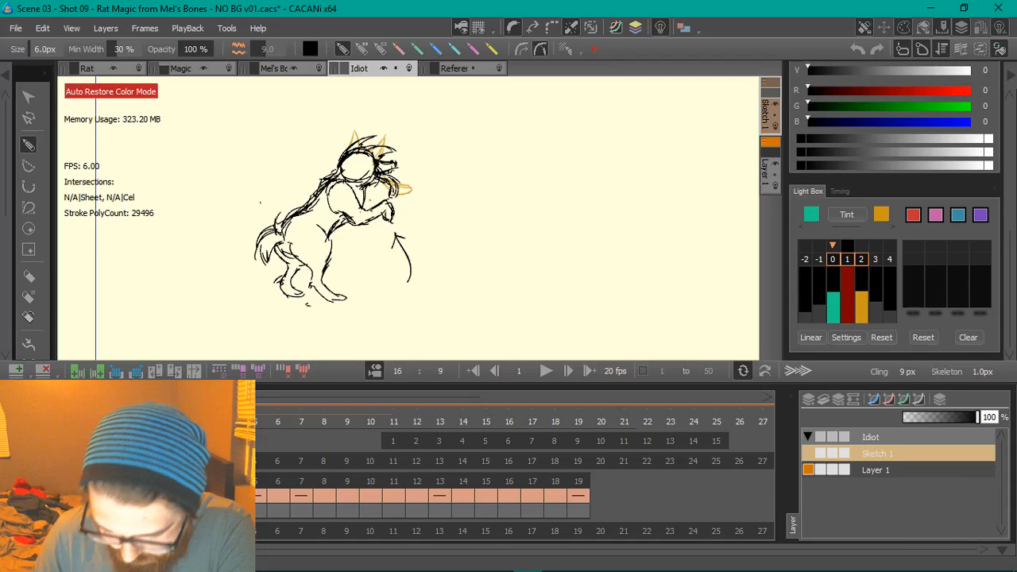
key(Right)
key(Right)
key(Right)
key(Left)
key(Left)
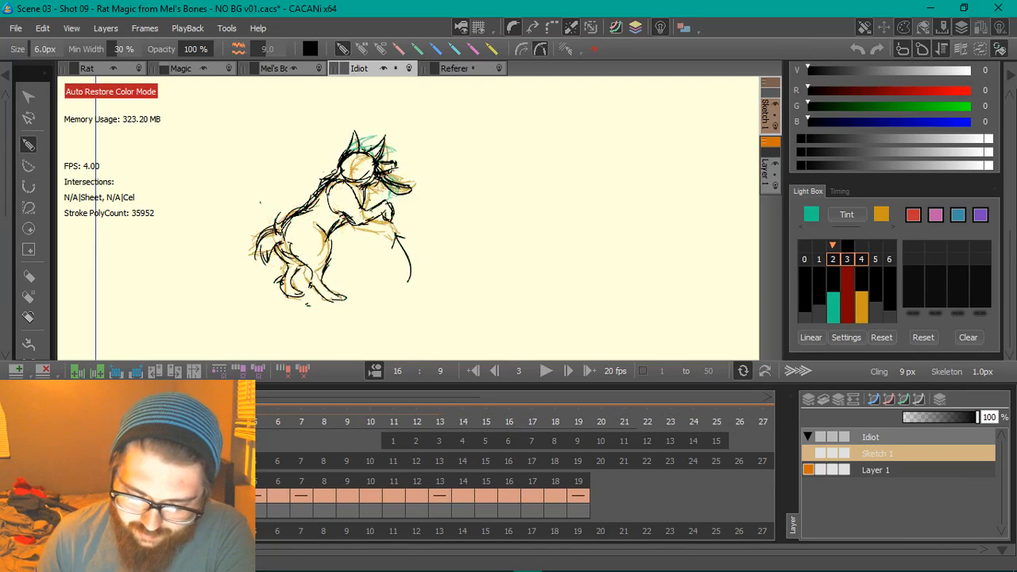
key(Left)
key(Right)
key(Right)
key(Right)
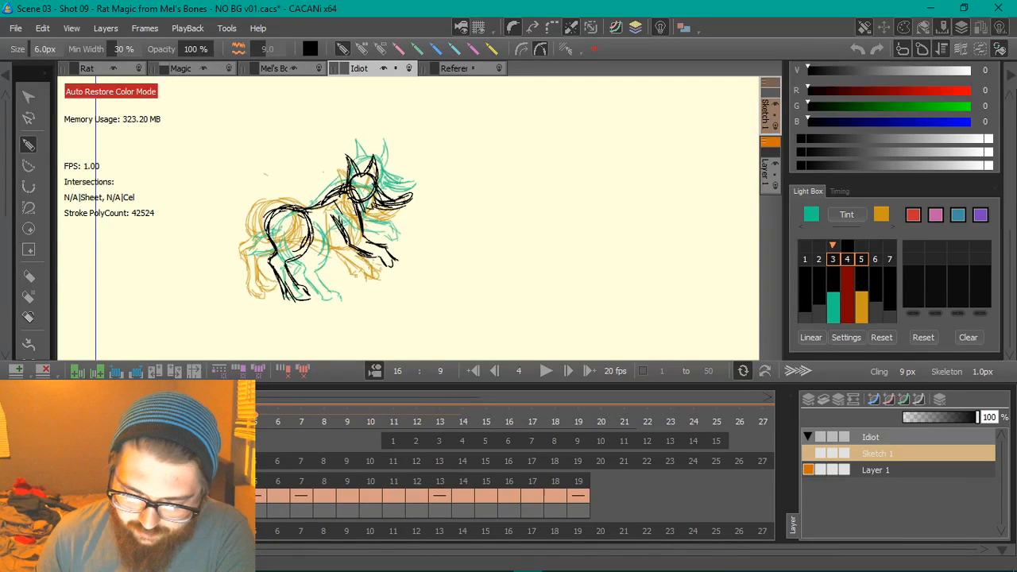
key(Left)
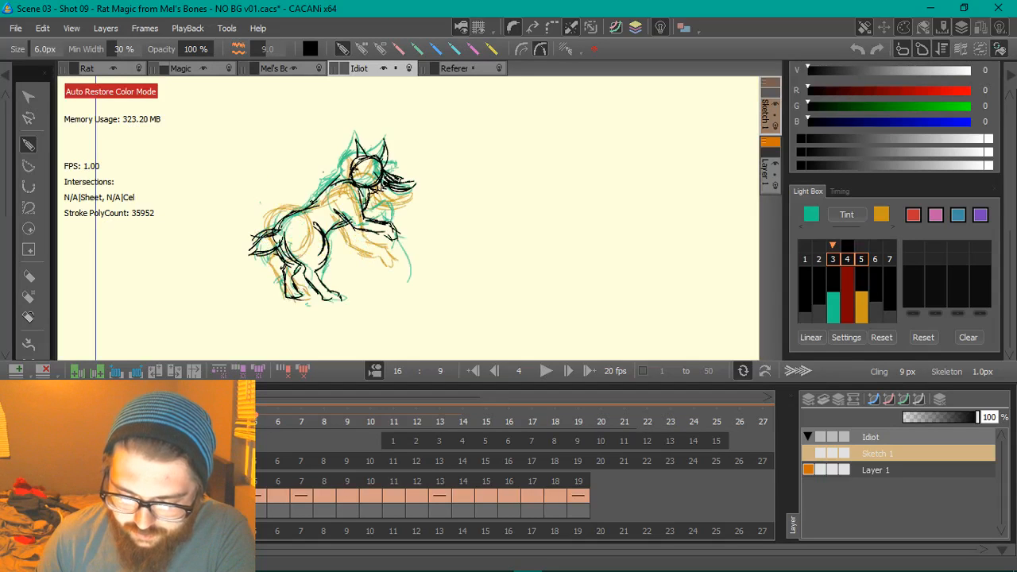
key(Right)
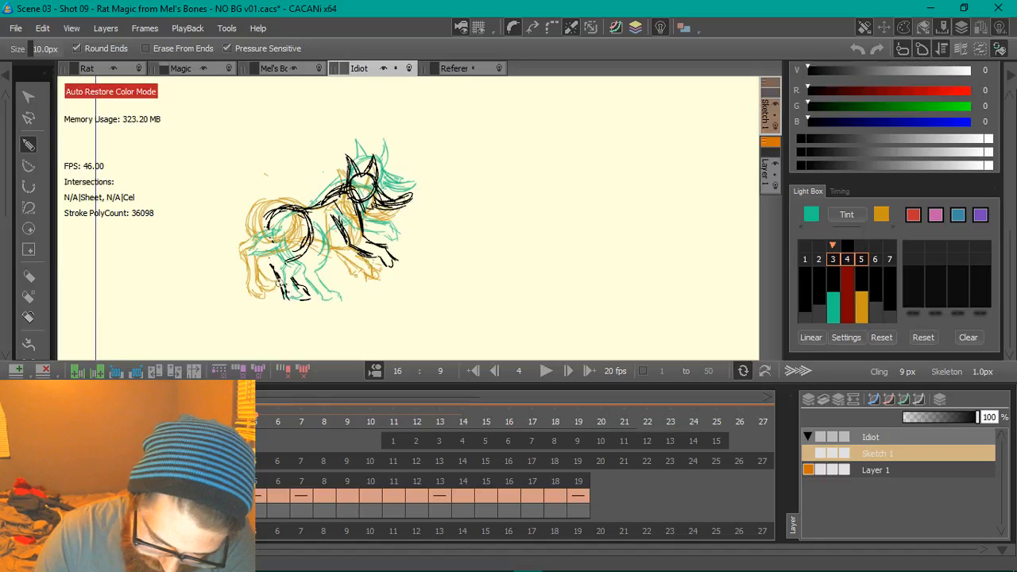
On frame 4, erase the haunch and hind legs and redraw them as a rounded haunch with a hind leg reaching forward, joined to the belly.
mouse_move(289, 298)
mouse_down()
mouse_move(277, 274)
mouse_move(307, 299)
mouse_move(295, 238)
mouse_move(302, 282)
mouse_up()
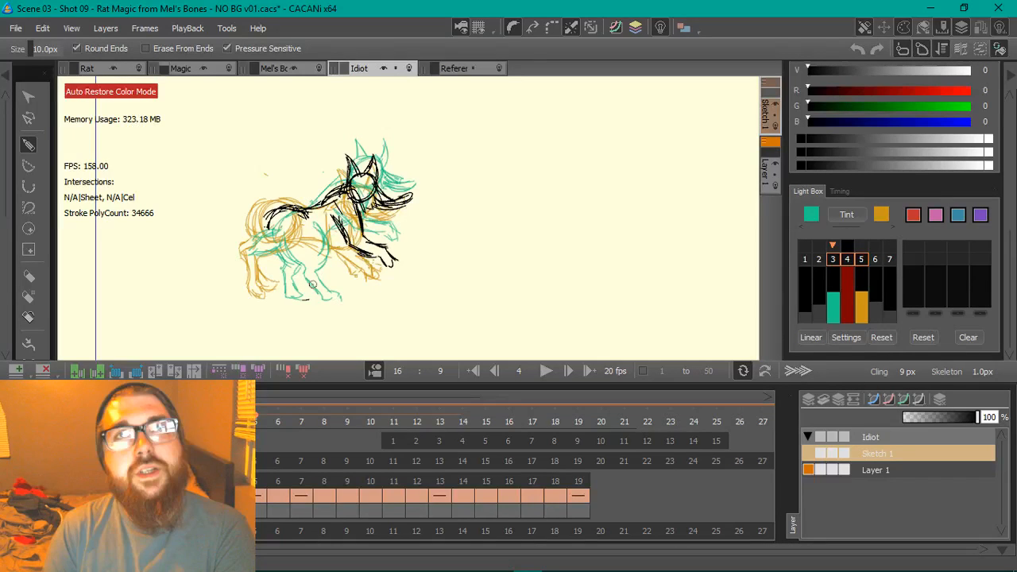
drag(312, 284, 303, 318)
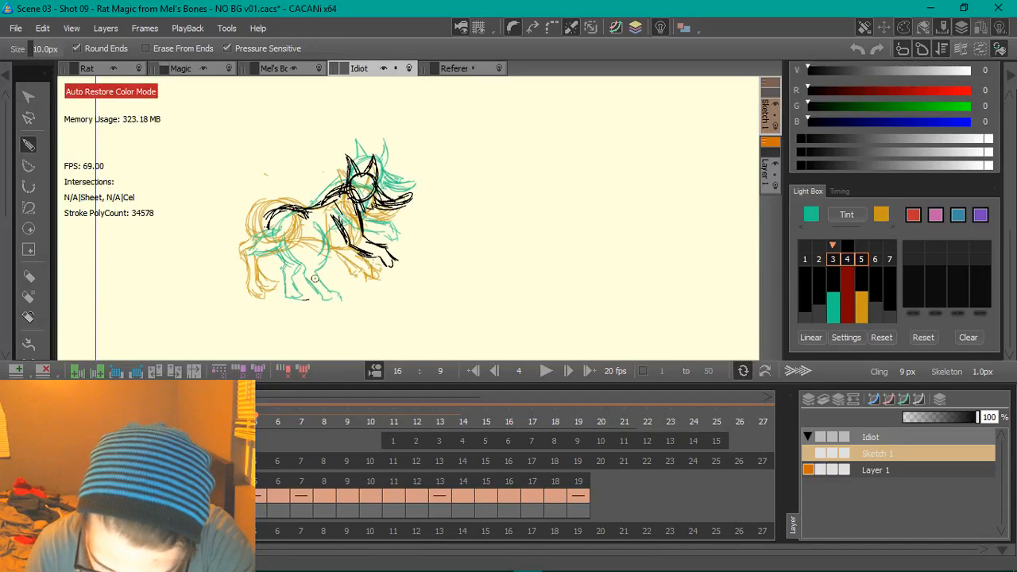
drag(316, 299, 331, 295)
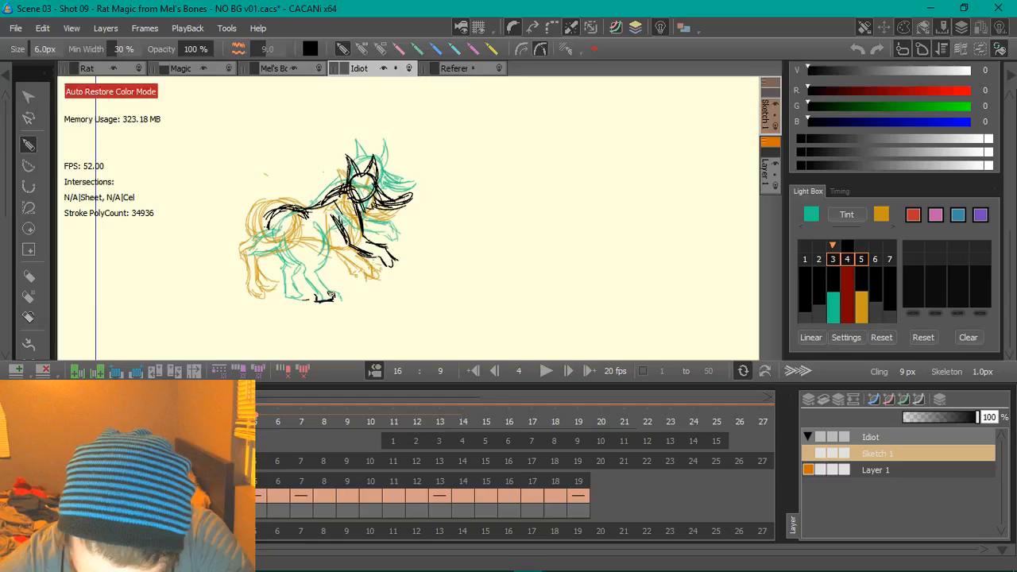
drag(286, 270, 332, 299)
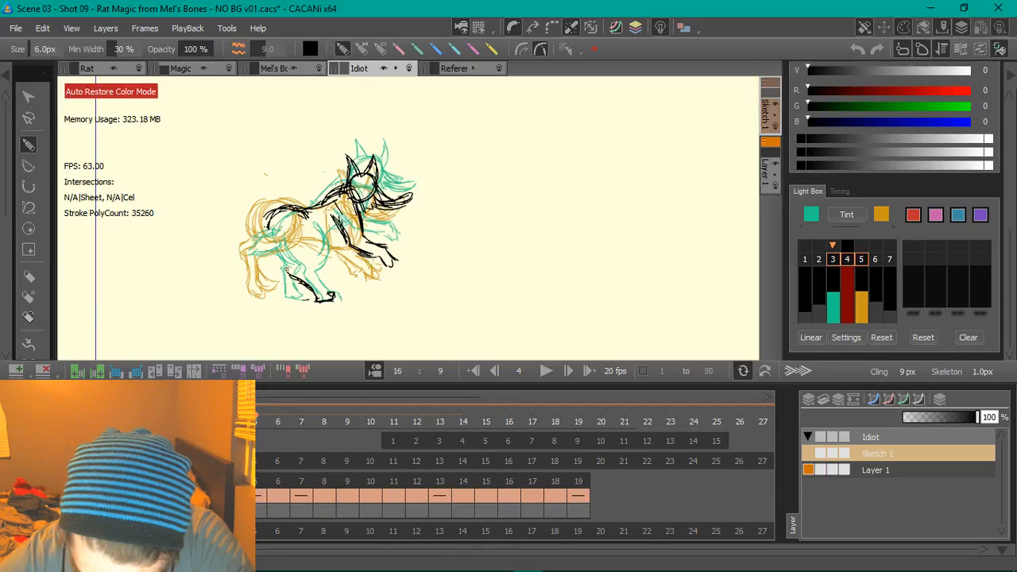
drag(267, 228, 286, 272)
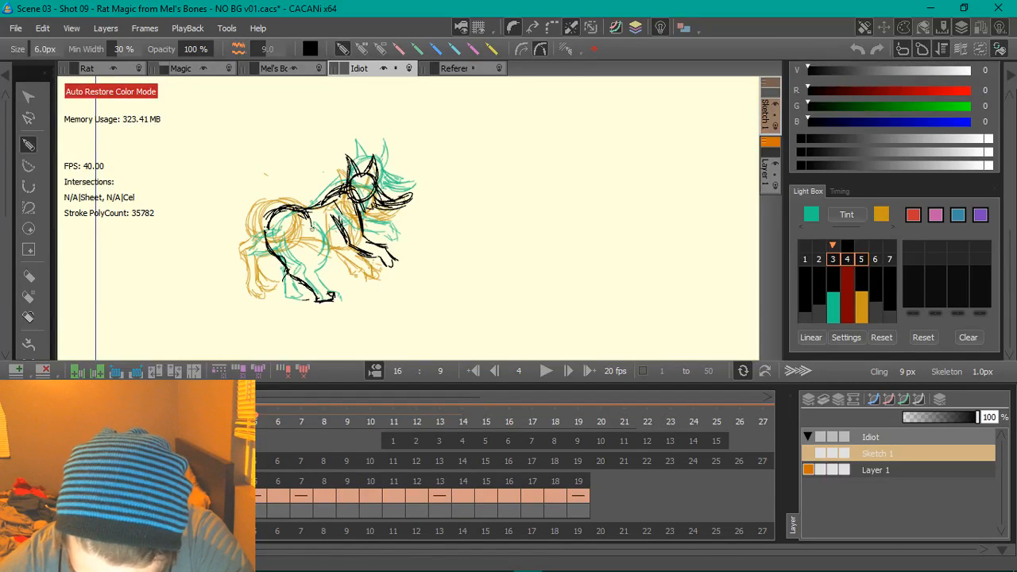
mouse_move(297, 210)
mouse_down()
mouse_move(302, 268)
mouse_move(331, 294)
mouse_up()
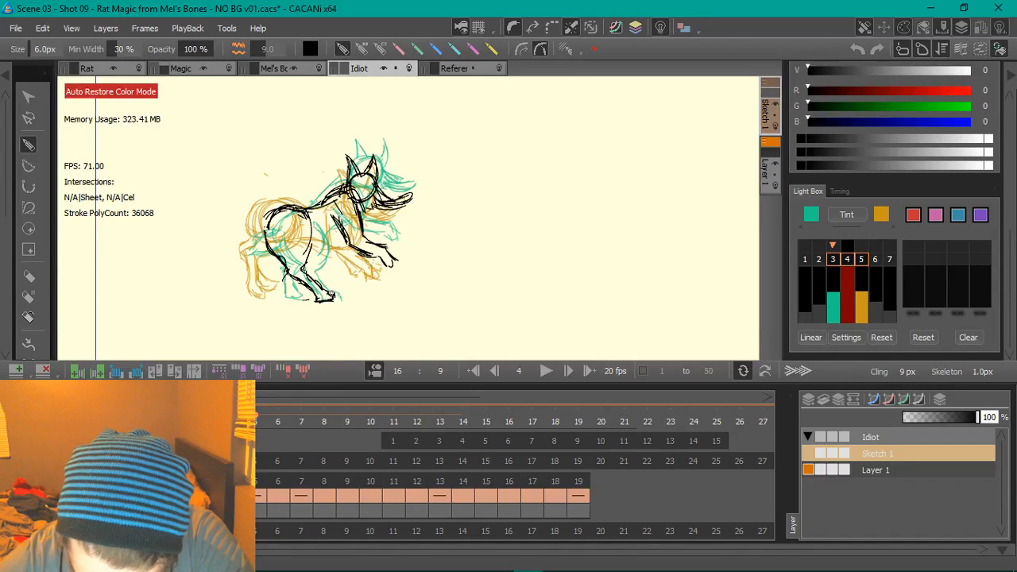
drag(304, 222, 316, 255)
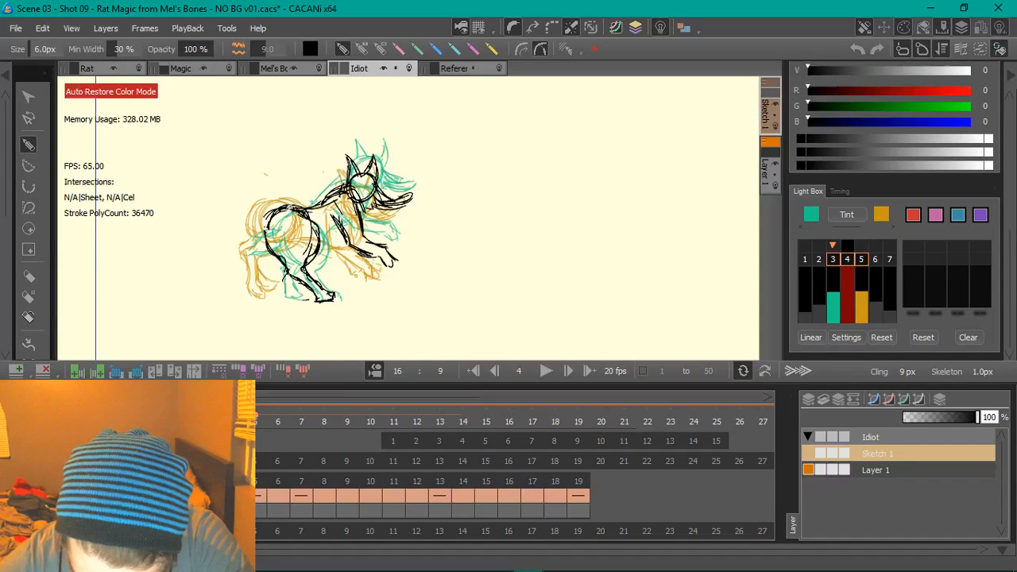
mouse_move(266, 229)
mouse_down()
mouse_move(287, 276)
mouse_move(342, 238)
mouse_up()
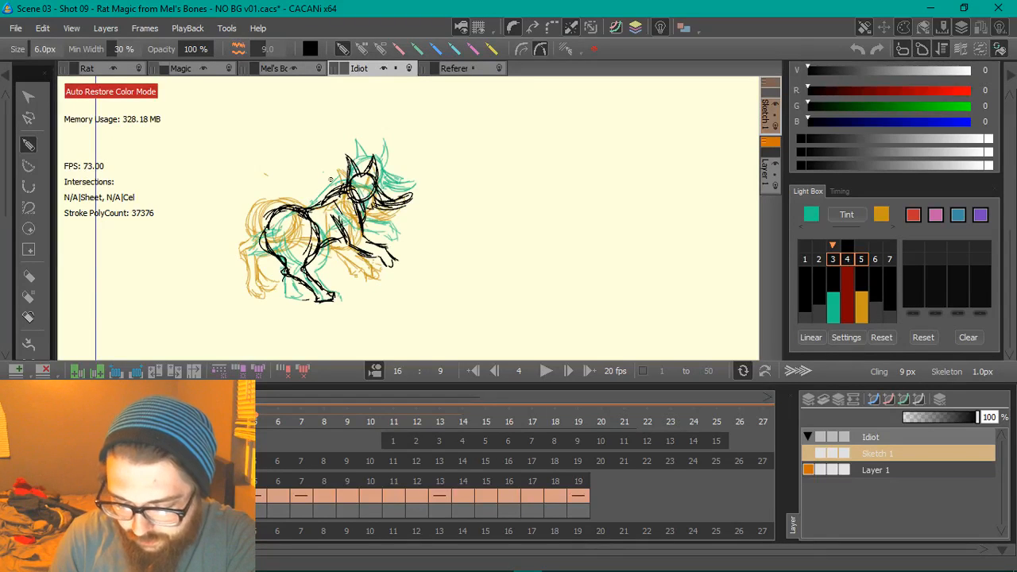
drag(352, 272, 355, 276)
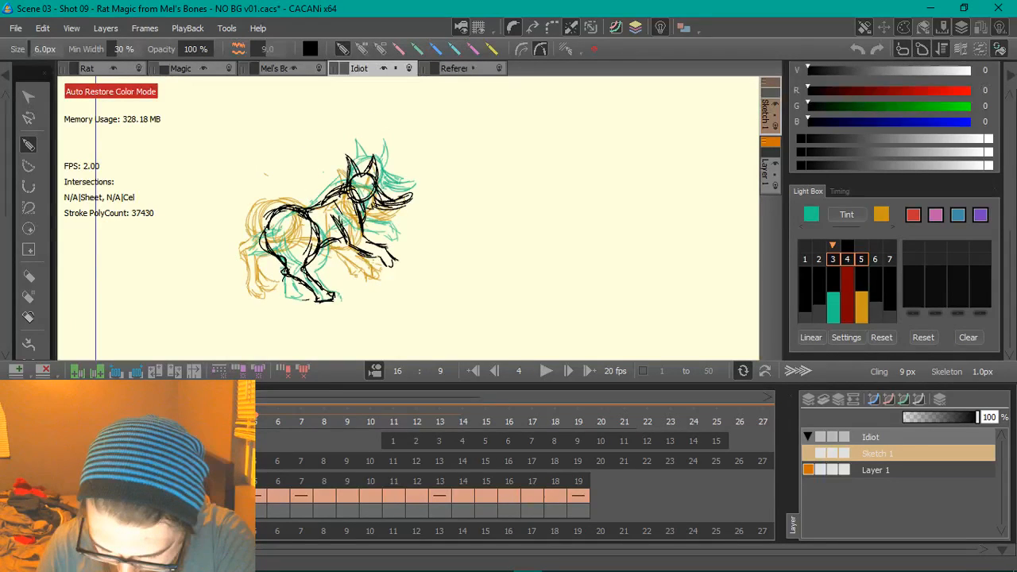
Compare frames 4 and 5, and remove the old haunch, hind legs and belly lines from frame 5.
key(period)
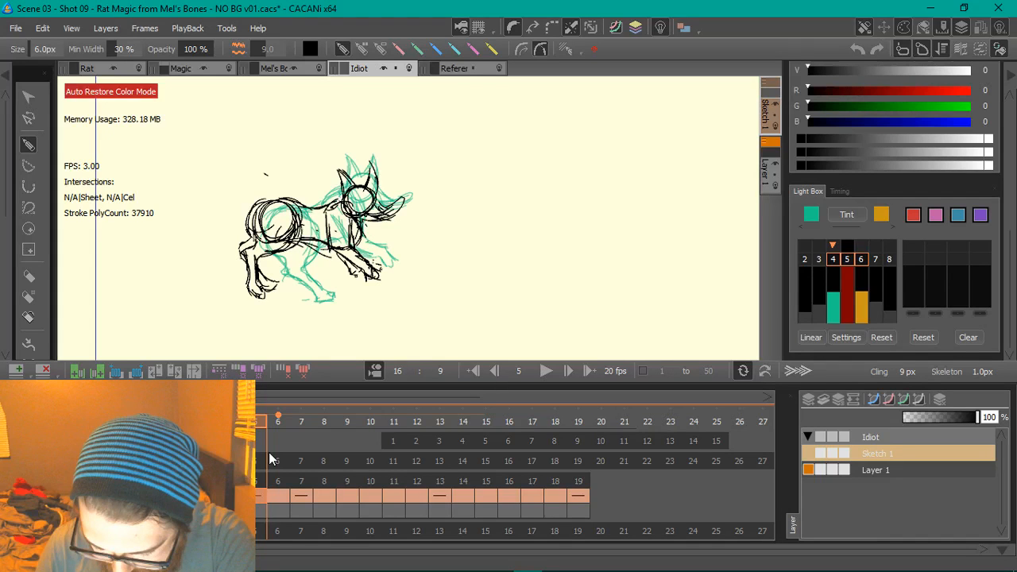
key(comma)
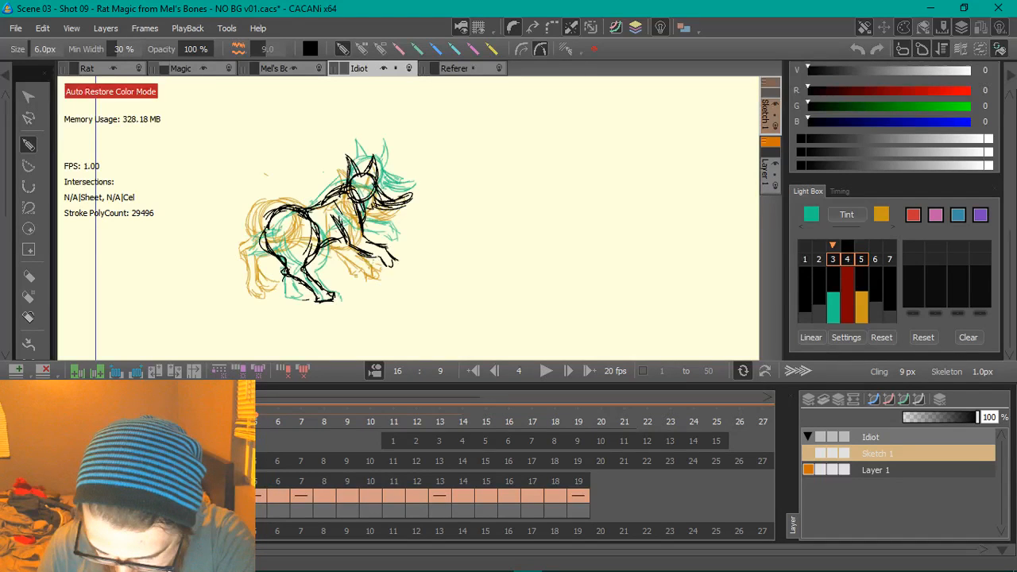
key(period)
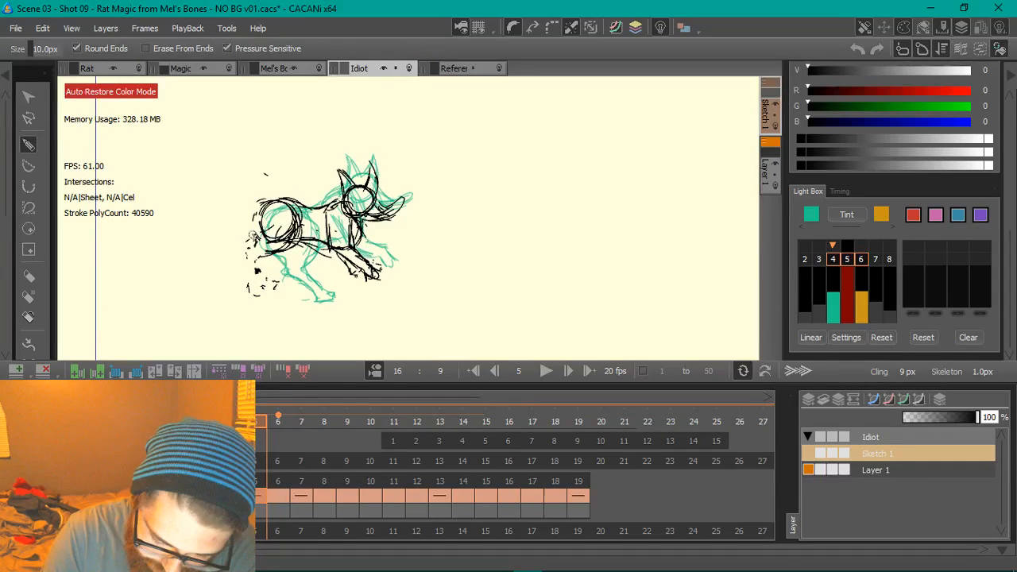
drag(253, 236, 251, 288)
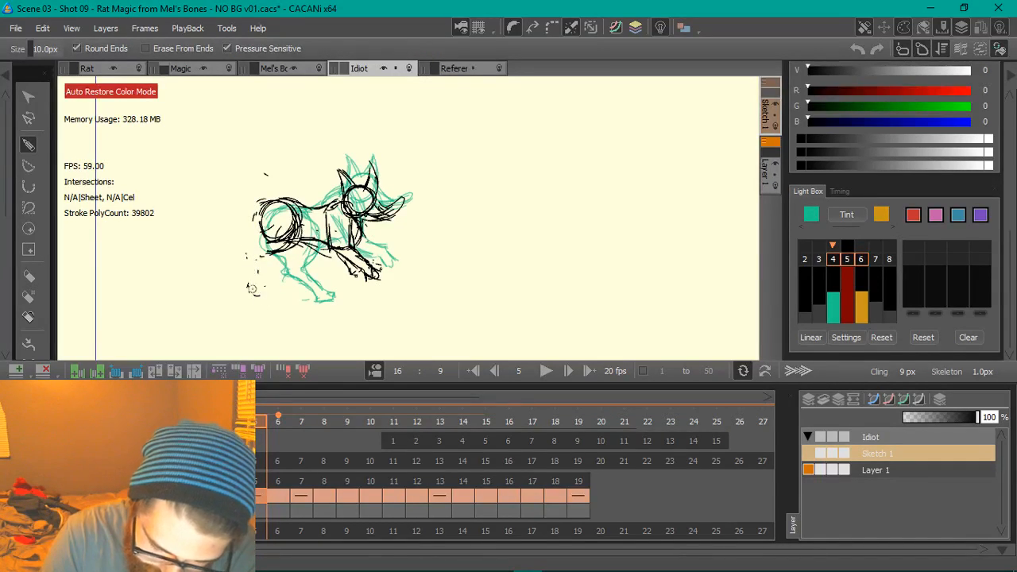
key(v)
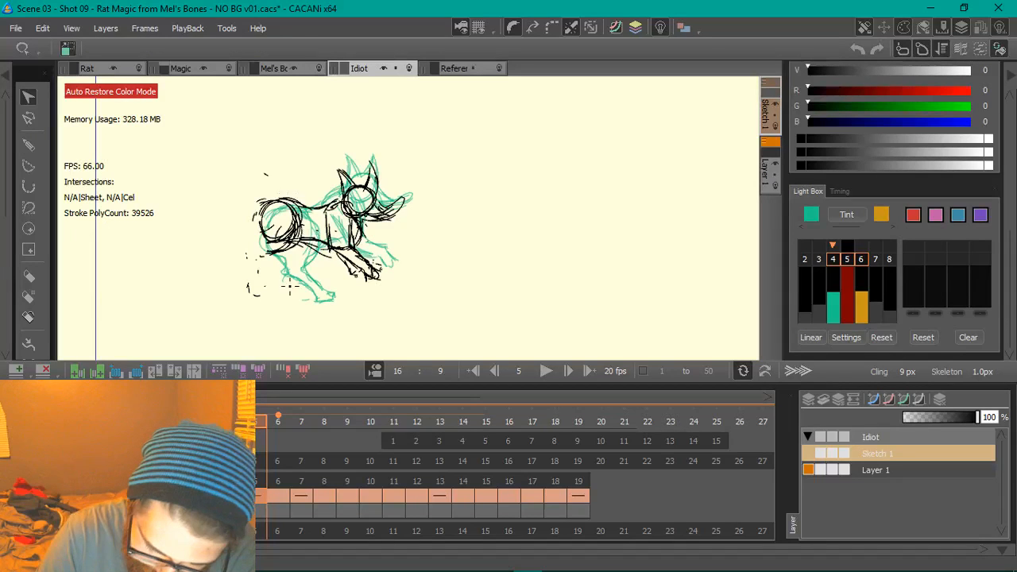
mouse_move(289, 285)
mouse_down()
mouse_move(251, 156)
mouse_move(302, 267)
mouse_up()
drag(270, 183, 284, 173)
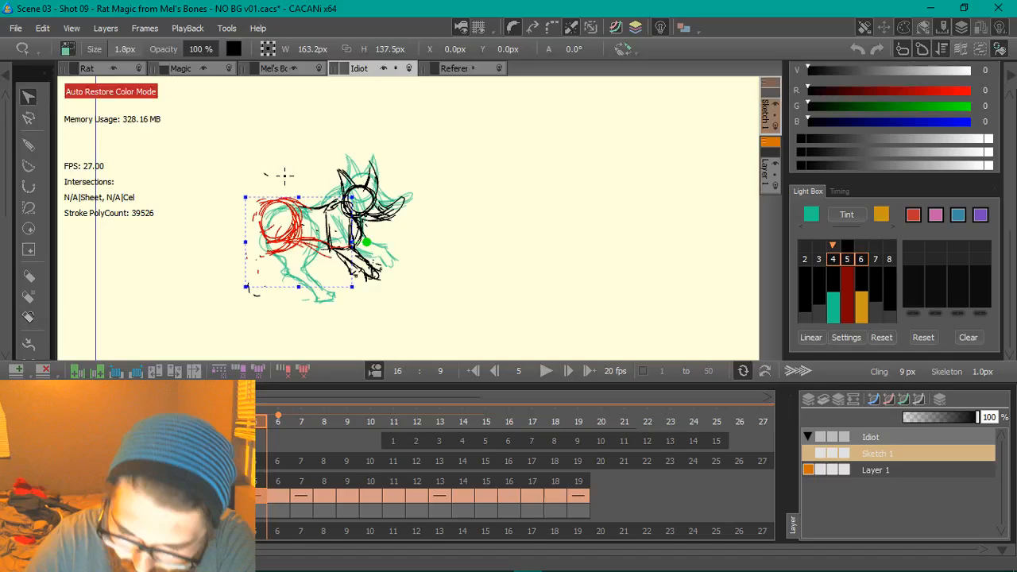
key(Delete)
On frame 5, sketch the planted hind foot, lower leg, rump and haunch, using the frame 4 pose as reference.
click(30, 144)
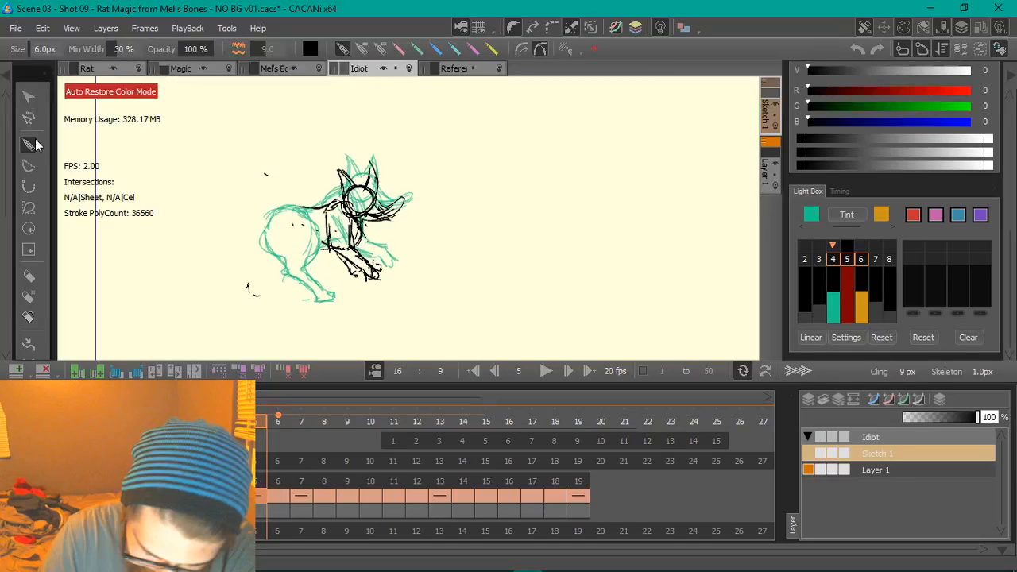
click(258, 494)
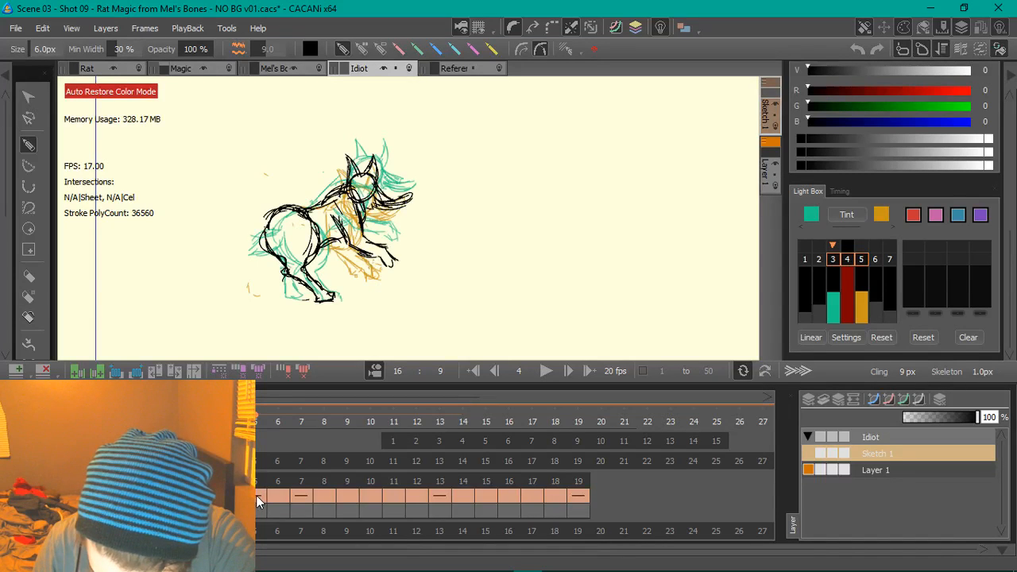
click(256, 494)
drag(319, 301, 331, 297)
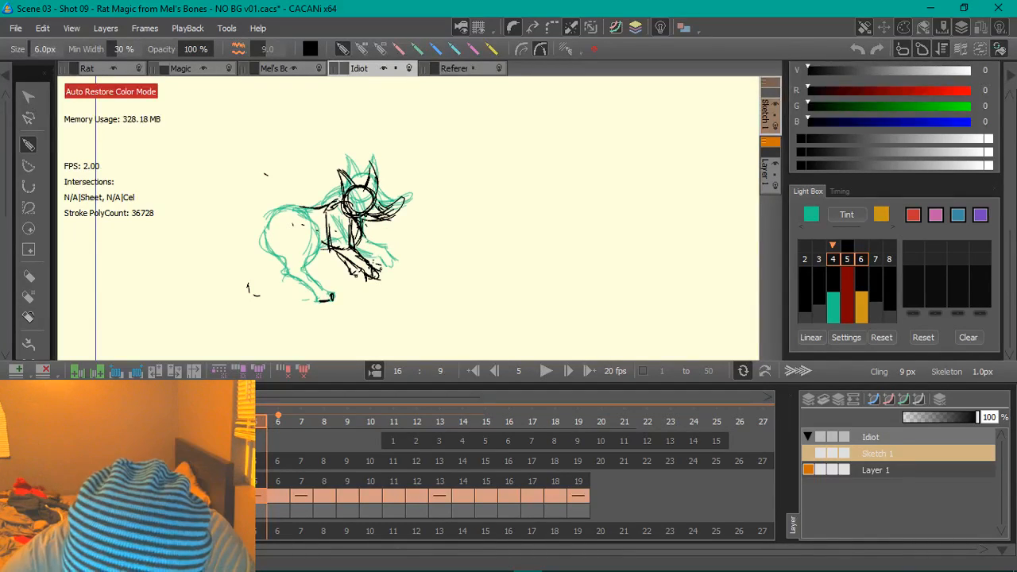
click(238, 422)
click(257, 422)
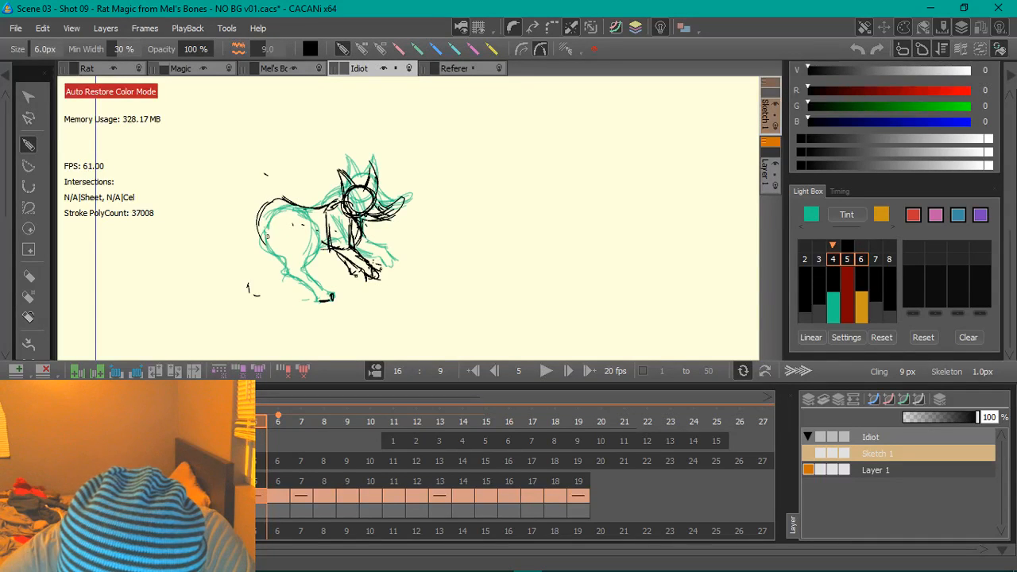
drag(261, 237, 279, 251)
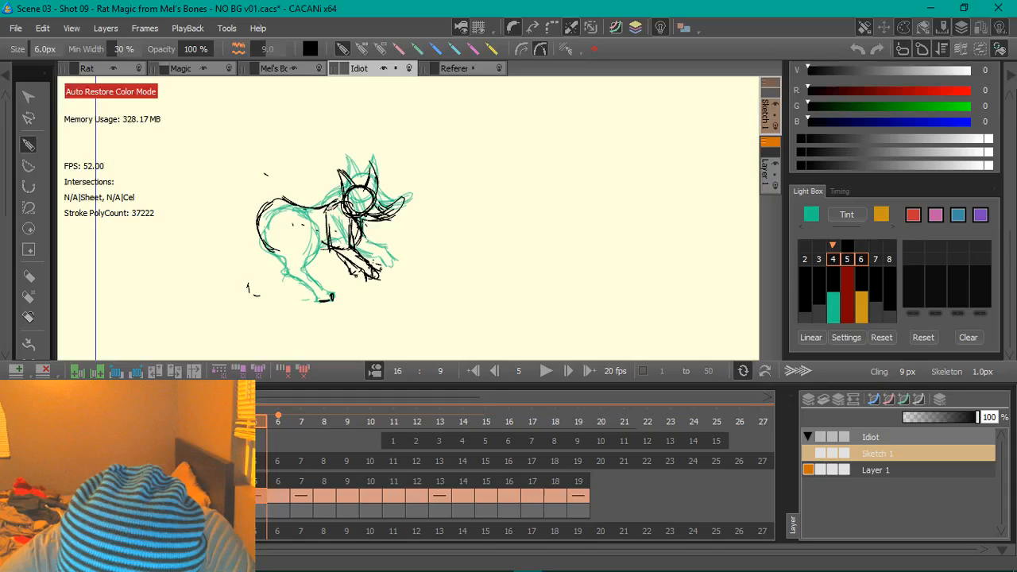
mouse_move(317, 209)
mouse_down()
mouse_move(286, 278)
mouse_move(323, 291)
mouse_up()
drag(281, 285, 317, 299)
mouse_move(284, 219)
mouse_down()
mouse_move(275, 261)
mouse_move(264, 247)
mouse_up()
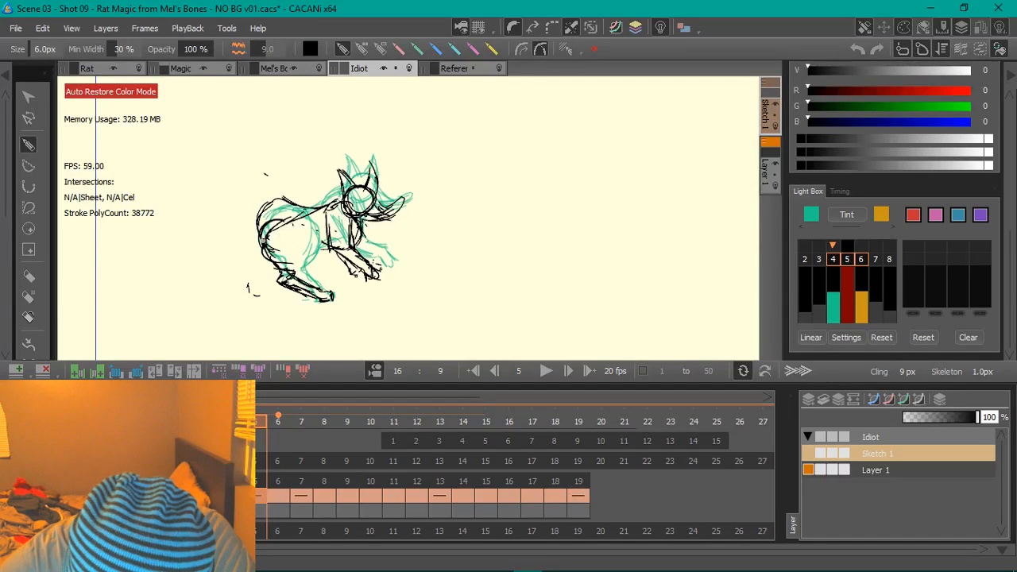
Erase the rough rump and inner haunch lines and the stray marks around the hindquarters on frame 5.
key(e)
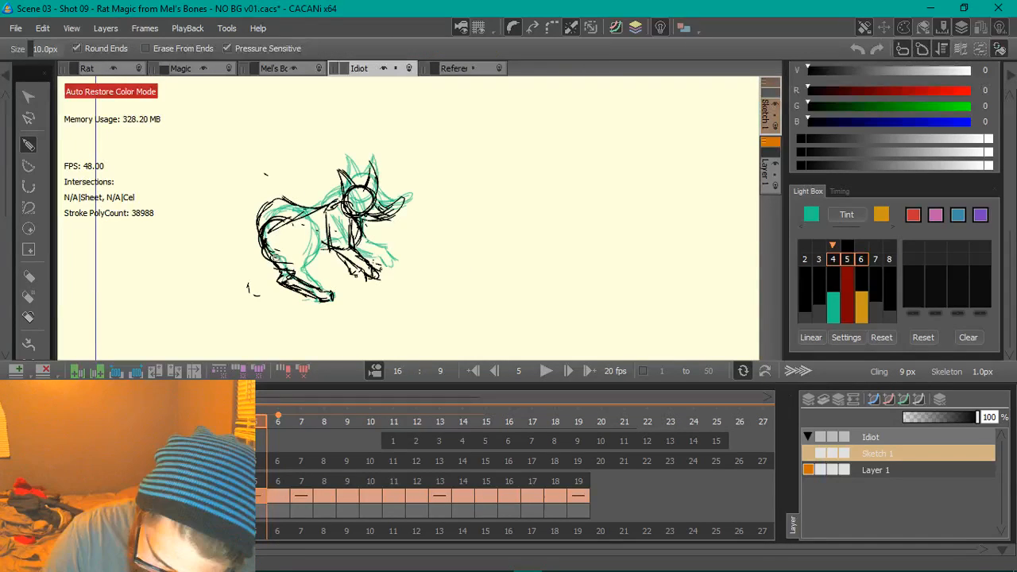
drag(275, 261, 305, 208)
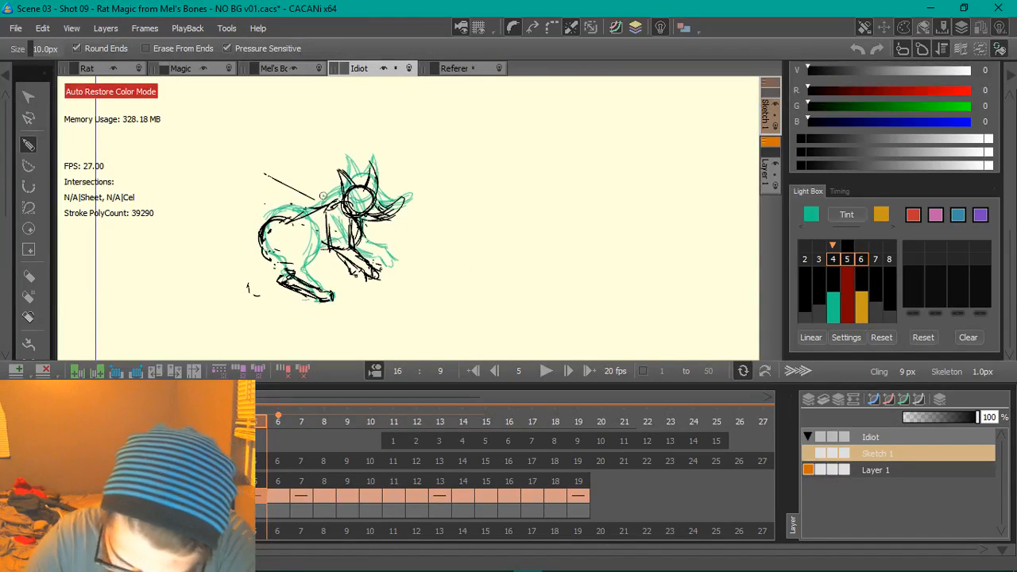
drag(271, 176, 262, 172)
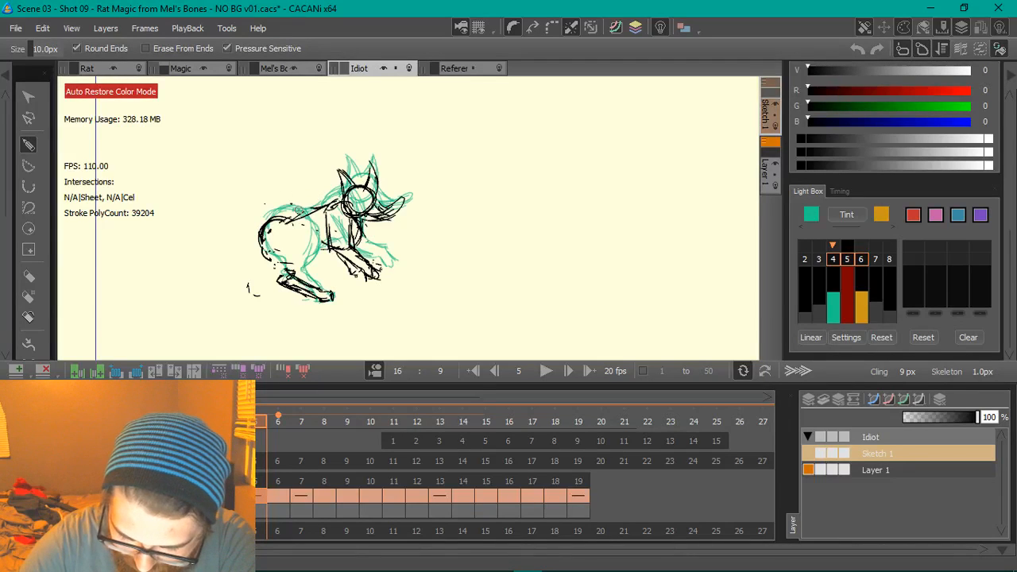
drag(252, 289, 286, 275)
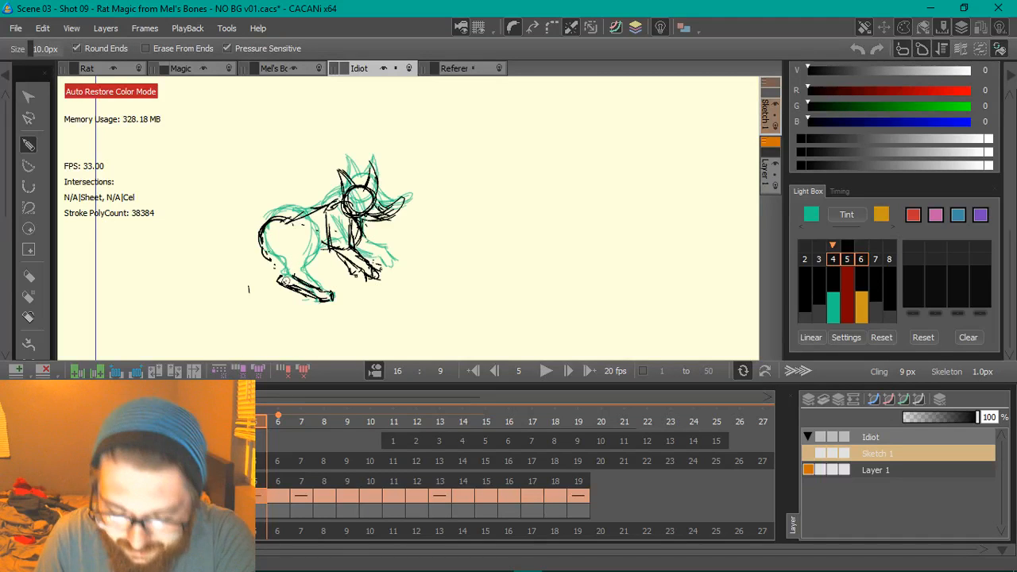
mouse_move(284, 215)
mouse_down()
mouse_move(307, 231)
mouse_move(285, 259)
mouse_up()
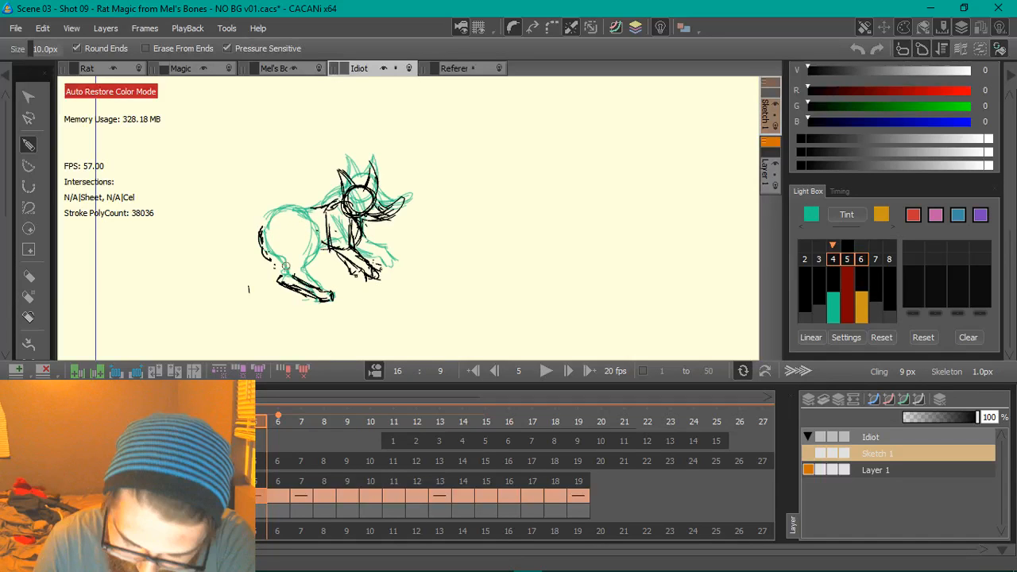
Redraw the haunch, thigh and belly line on frame 5 and add a raised, tufted tail at the rump.
mouse_move(324, 206)
mouse_down()
mouse_move(264, 223)
mouse_move(281, 273)
mouse_move(311, 226)
mouse_move(330, 246)
mouse_up()
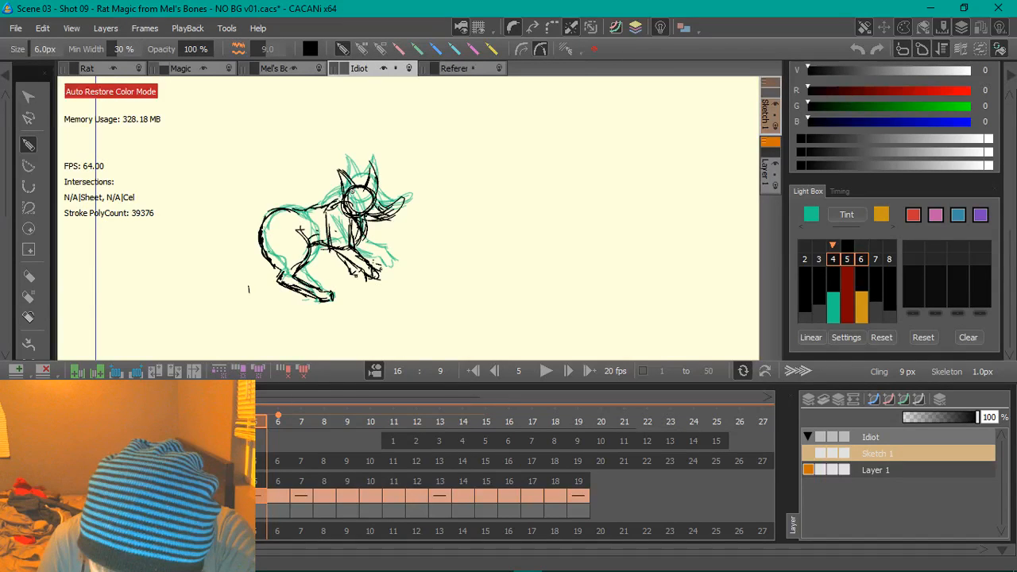
drag(257, 187, 254, 220)
drag(259, 192, 280, 215)
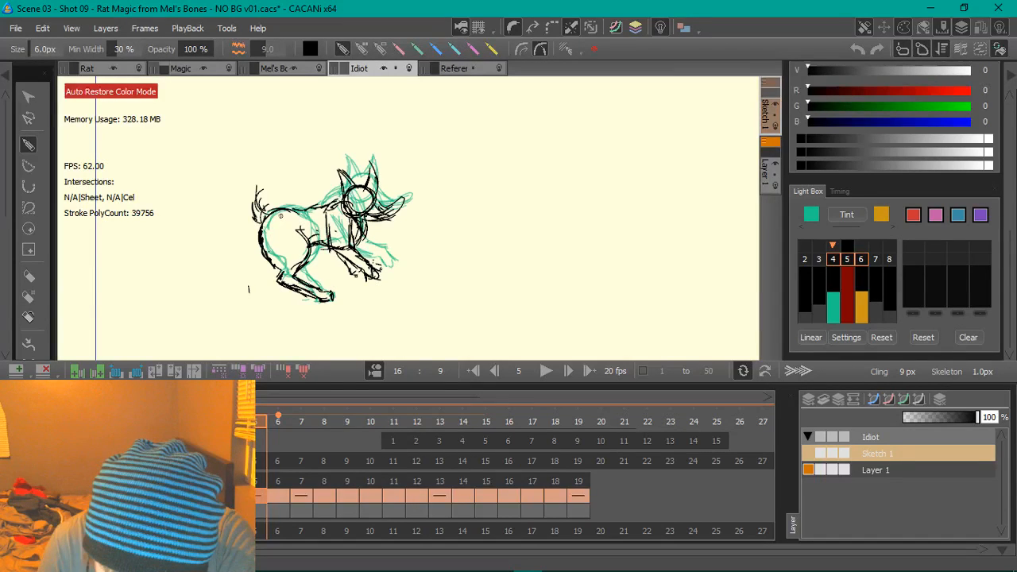
Go back to frame 1, erase the drooping tail and redraw it pointing upward from the rump.
key(Left)
key(Left)
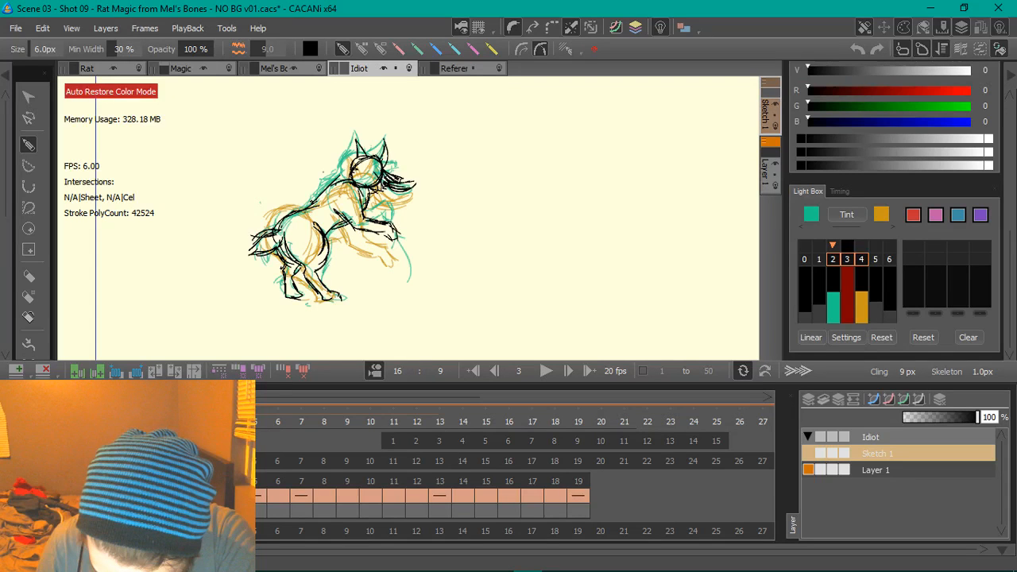
key(Left)
key(Left)
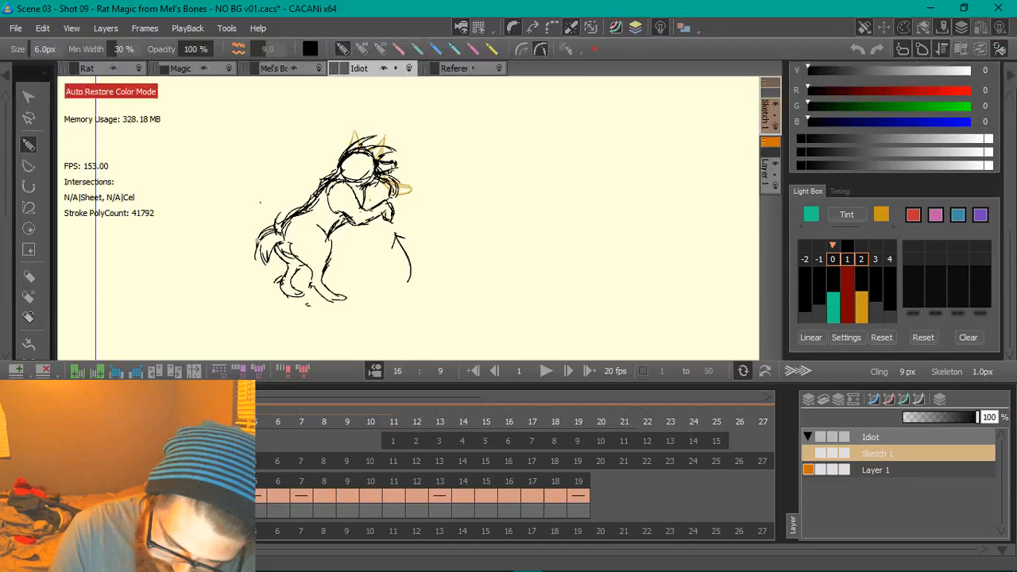
drag(258, 242, 280, 245)
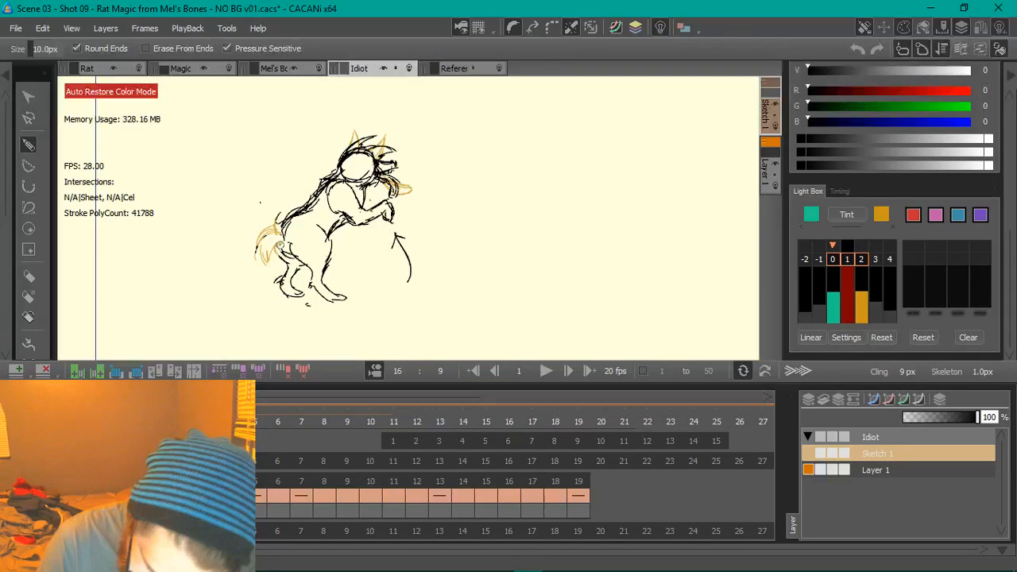
drag(260, 202, 280, 245)
On frame 2, redraw the tail between the frame 1 and frame 3 tail positions, and check the motion through to frame 4.
key(period)
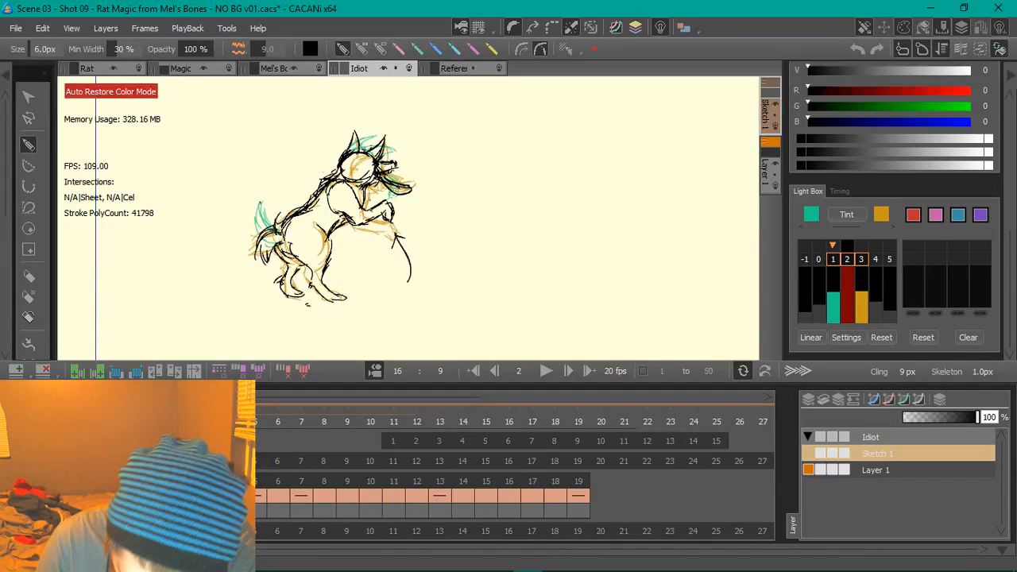
mouse_move(261, 256)
mouse_down()
mouse_move(279, 217)
mouse_move(248, 216)
mouse_move(265, 242)
mouse_up()
drag(247, 229, 280, 247)
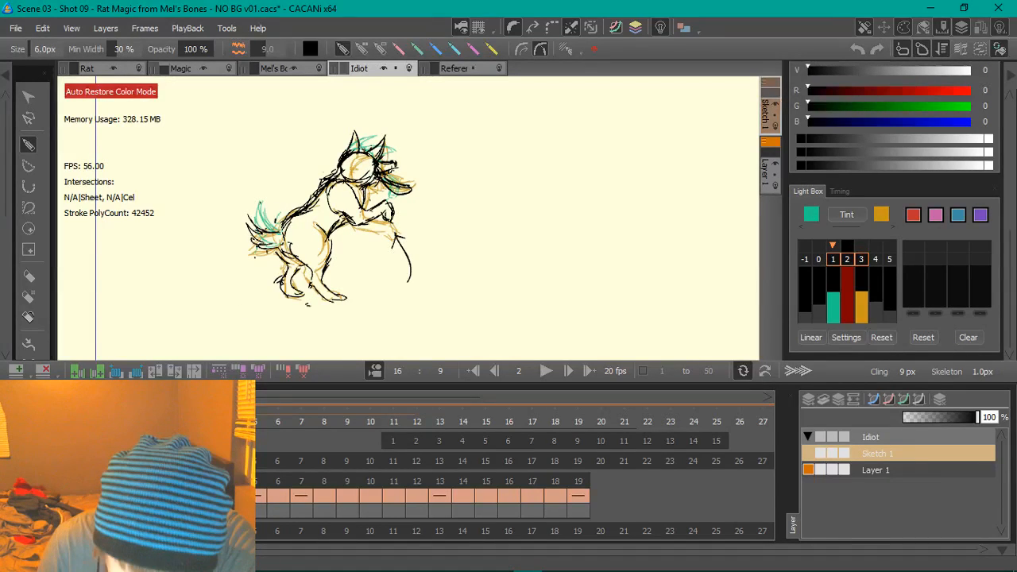
key(Right)
key(Right)
key(Left)
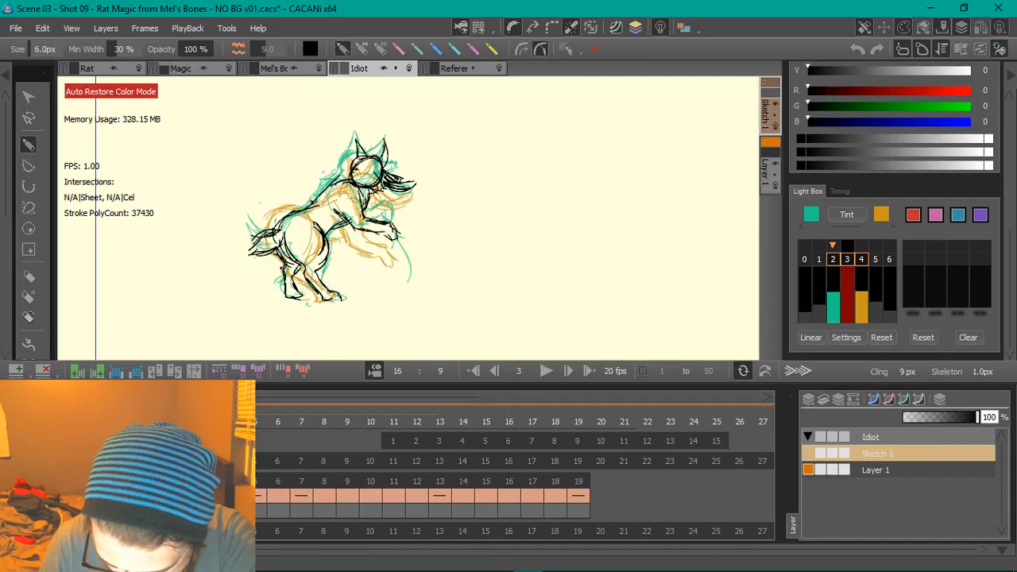
key(Right)
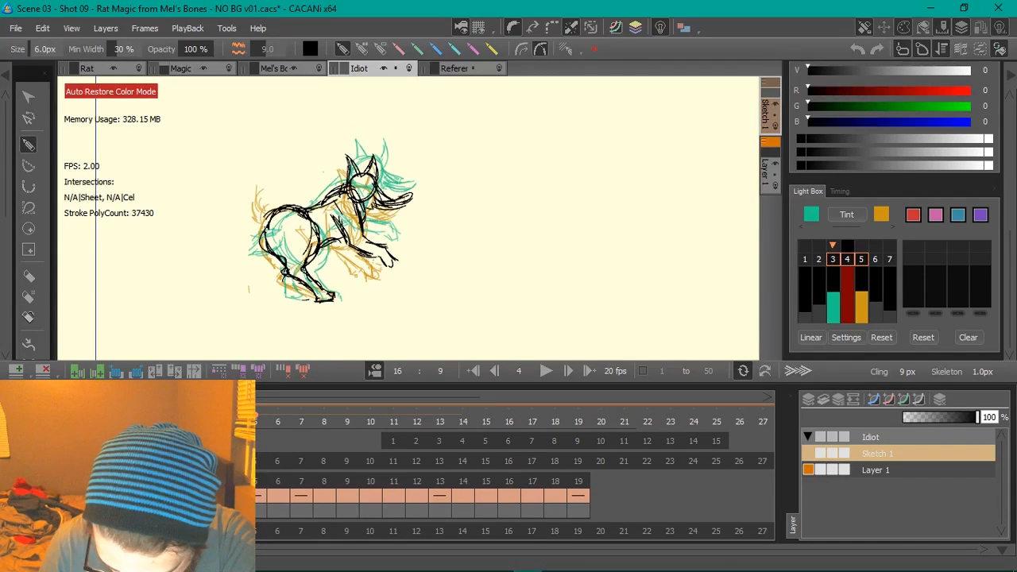
Draw a drooping tail on frame 4, and replace frame 5's raised tail with one curving down behind the rump.
drag(268, 210, 251, 242)
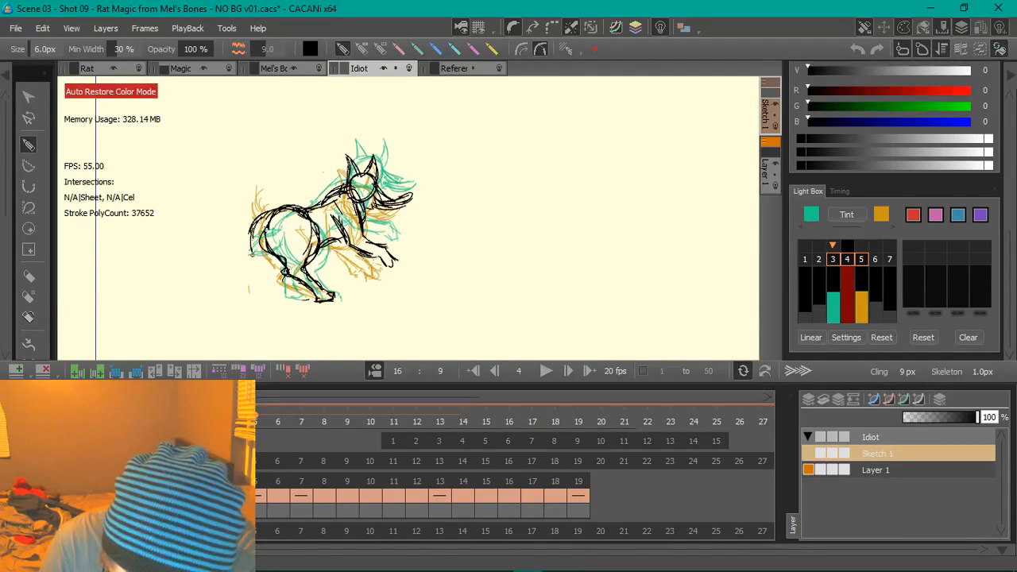
key(Left)
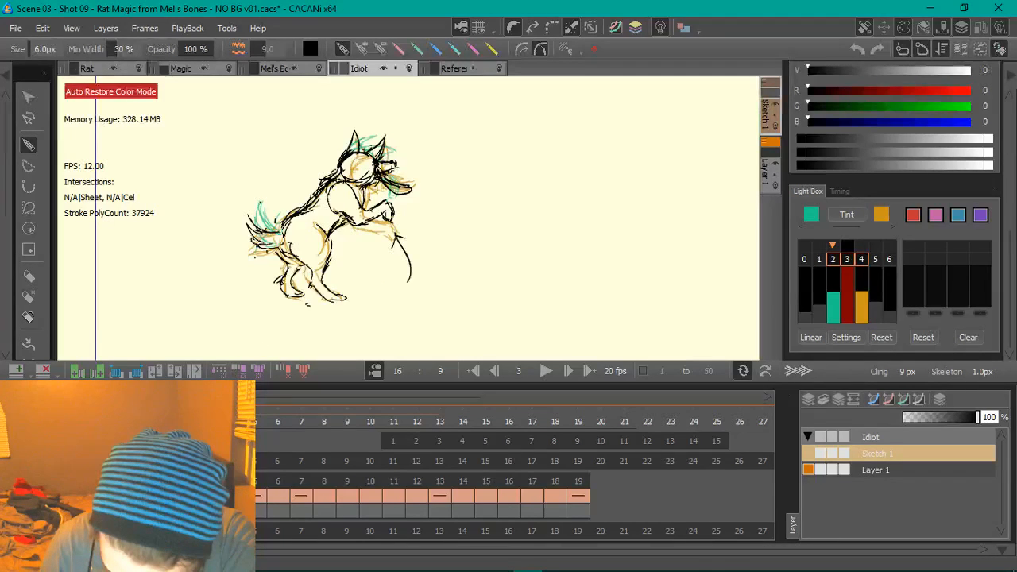
click(262, 468)
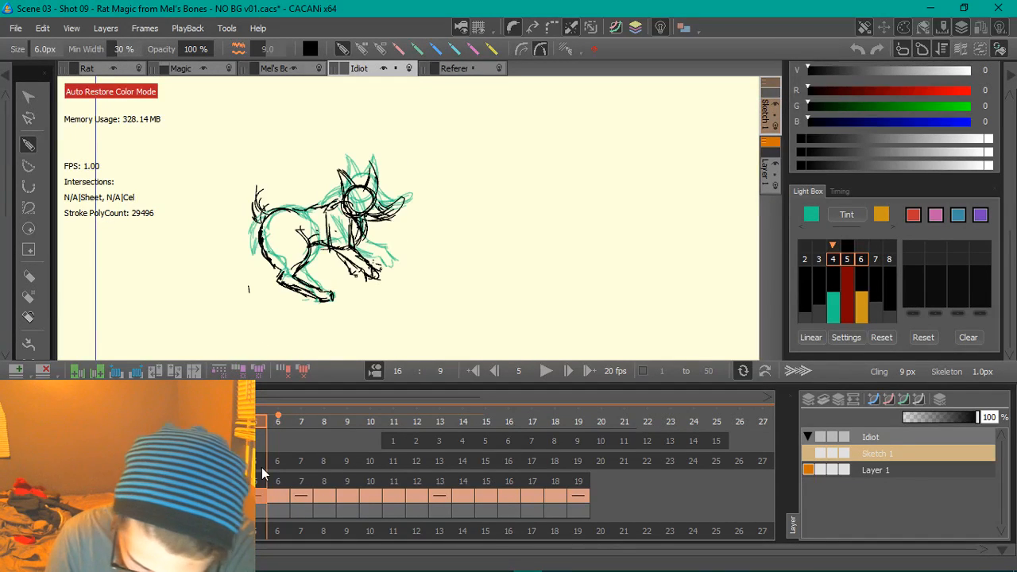
key(e)
mouse_move(256, 204)
mouse_down()
mouse_move(258, 221)
mouse_move(264, 190)
mouse_move(247, 244)
mouse_up()
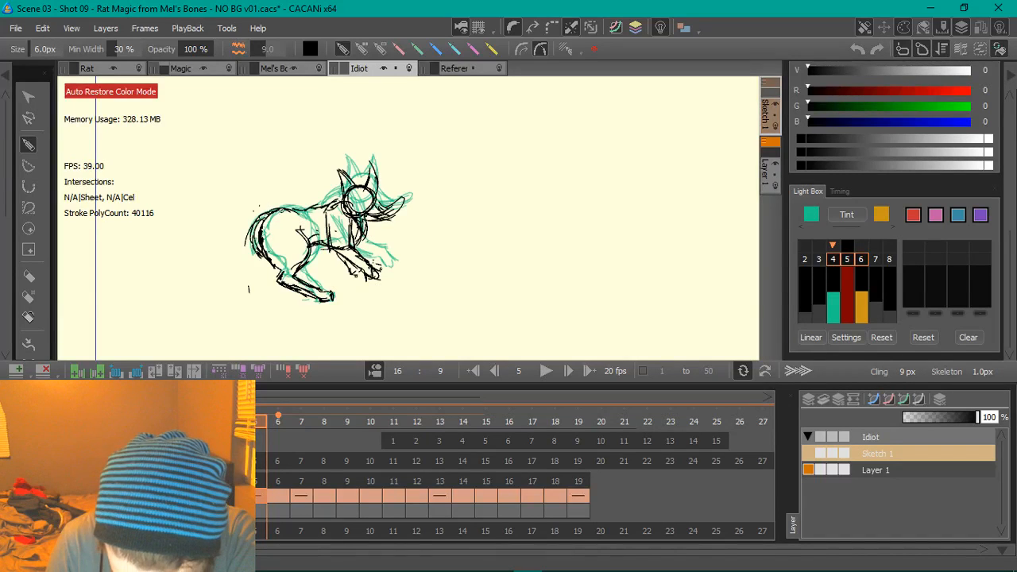
click(256, 428)
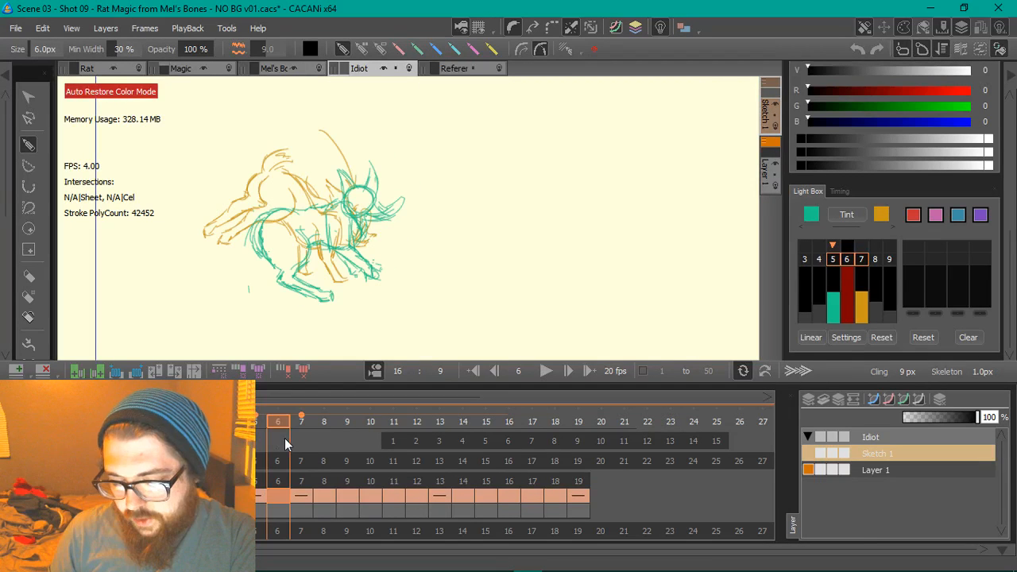
click(256, 439)
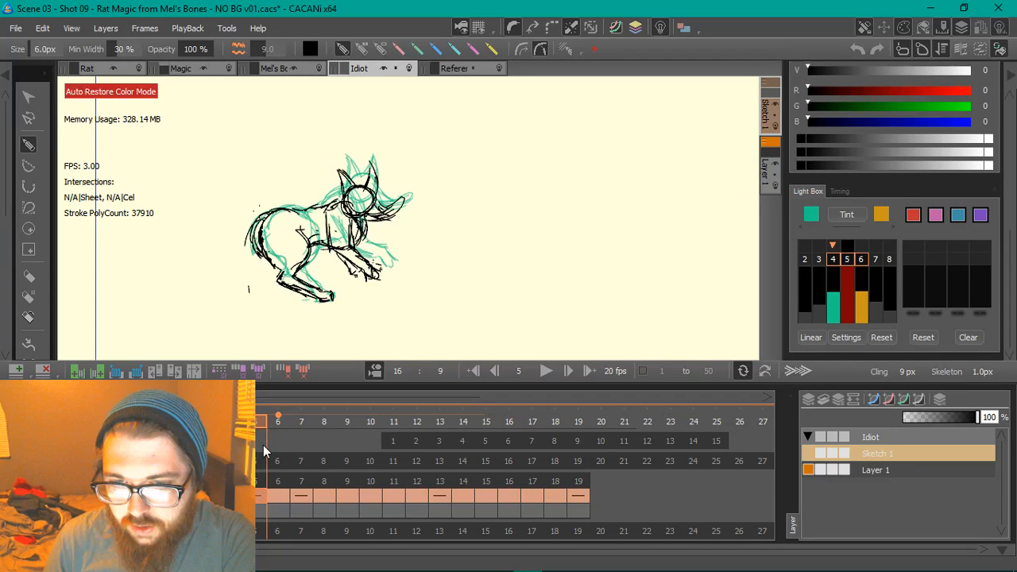
key(Home)
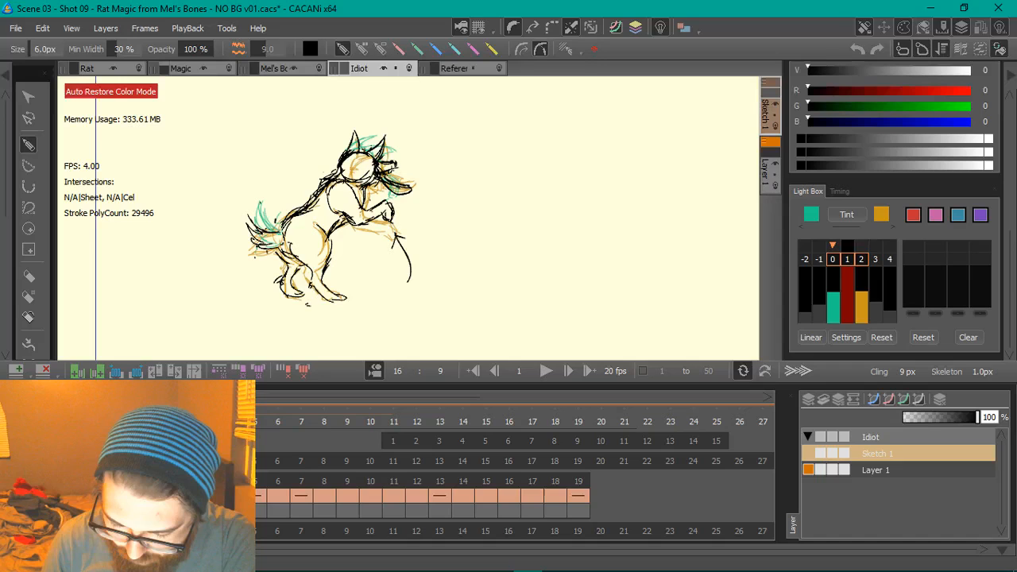
On frame 6, sketch a round haunch with a hind leg reaching down and slightly backward to the foot.
click(274, 482)
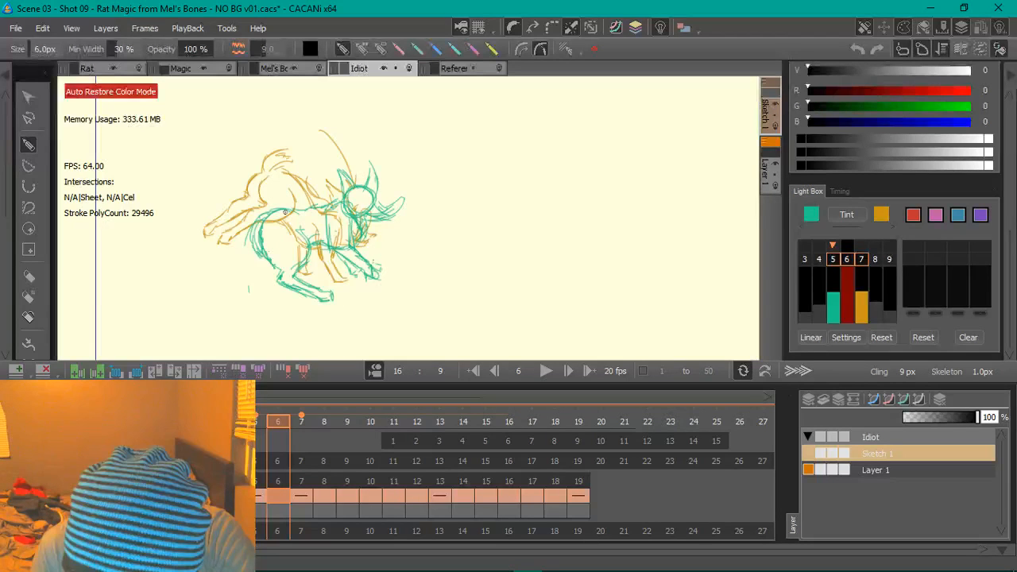
mouse_move(260, 205)
mouse_down()
mouse_move(306, 214)
mouse_move(240, 290)
mouse_up()
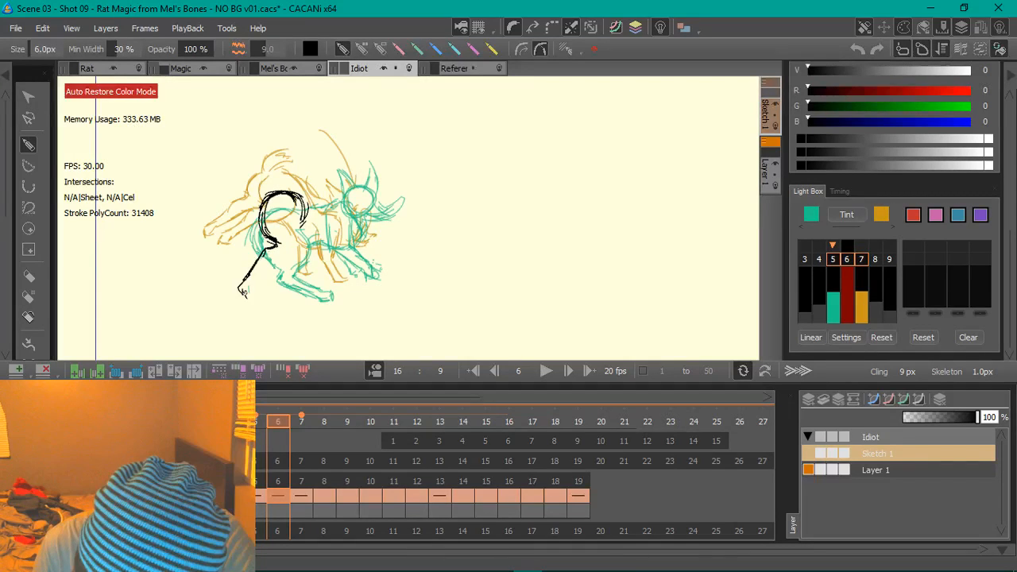
drag(279, 256, 256, 289)
drag(307, 224, 281, 254)
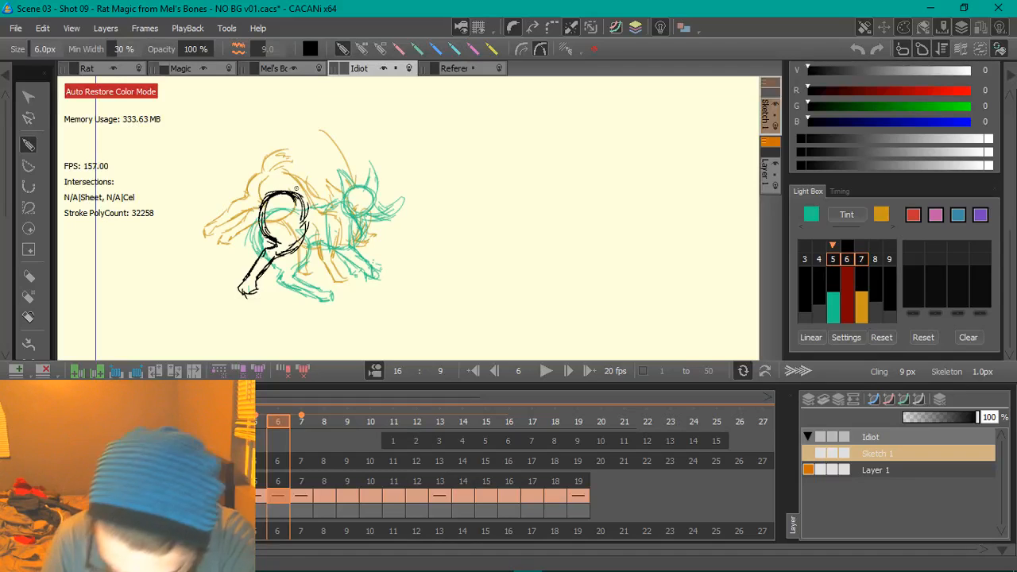
mouse_move(243, 292)
mouse_down()
mouse_move(271, 238)
mouse_move(259, 278)
mouse_move(290, 247)
mouse_move(302, 208)
mouse_move(275, 241)
mouse_move(253, 245)
mouse_move(243, 293)
mouse_move(259, 294)
mouse_up()
mouse_move(265, 253)
mouse_down()
mouse_move(255, 289)
mouse_move(295, 245)
mouse_up()
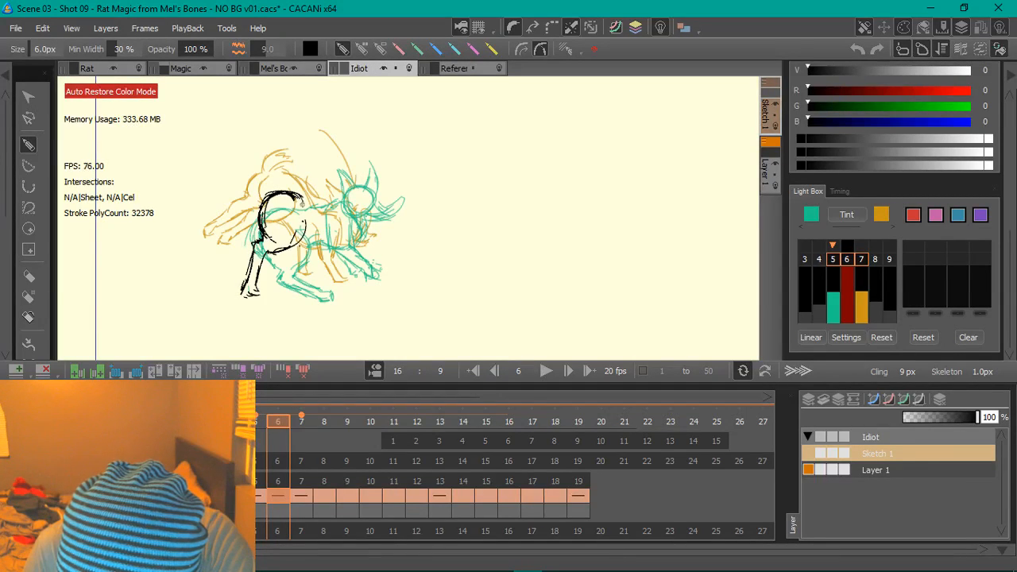
drag(299, 197, 300, 242)
Sketch the lowered head on frame 6 with a head circle, open muzzle and two pointed ears.
mouse_move(359, 191)
mouse_down()
mouse_move(343, 220)
mouse_move(357, 196)
mouse_up()
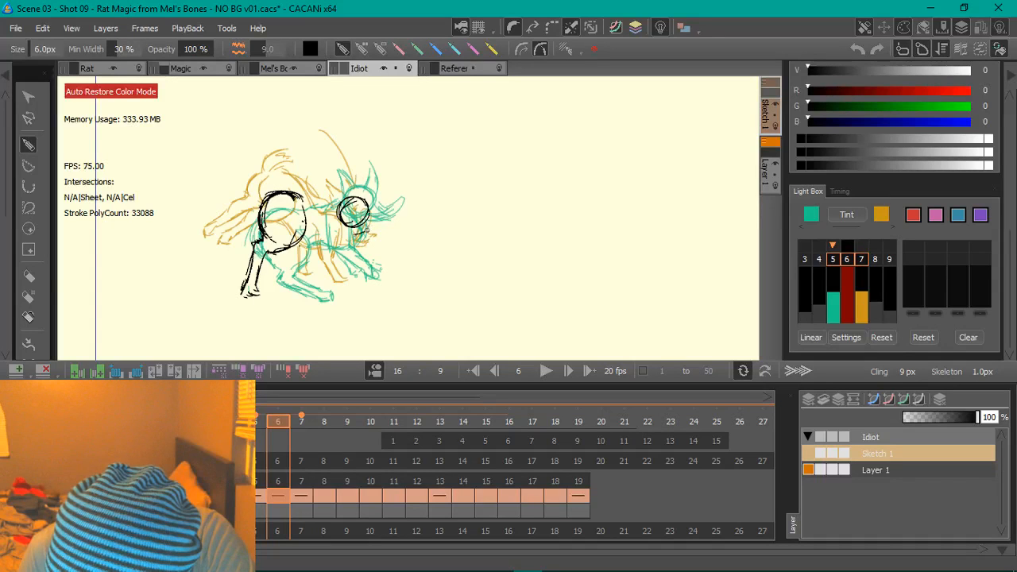
mouse_move(358, 233)
mouse_down()
mouse_move(390, 224)
mouse_move(367, 228)
mouse_move(397, 201)
mouse_move(387, 229)
mouse_up()
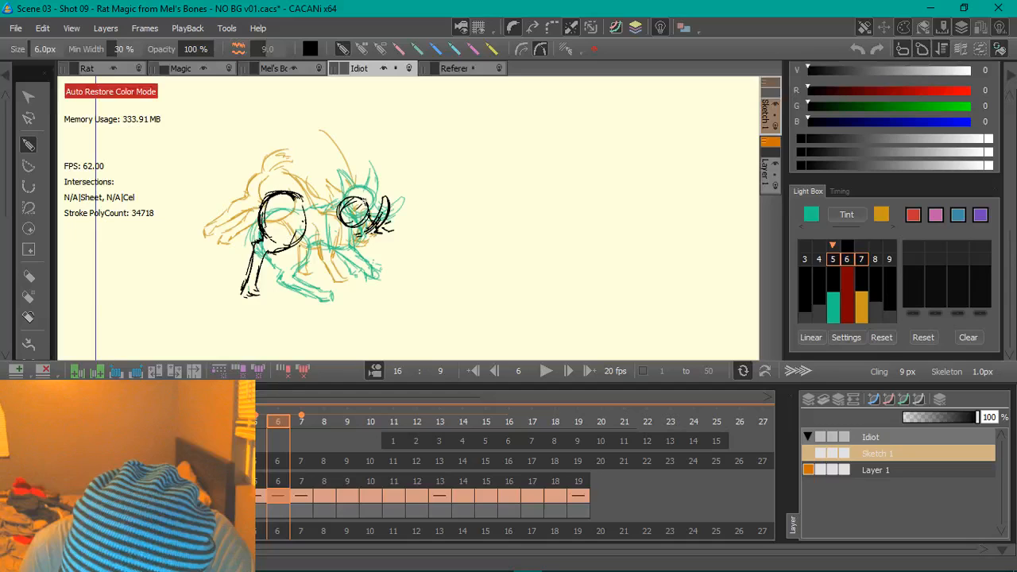
mouse_move(362, 197)
mouse_down()
mouse_move(370, 205)
mouse_move(351, 195)
mouse_up()
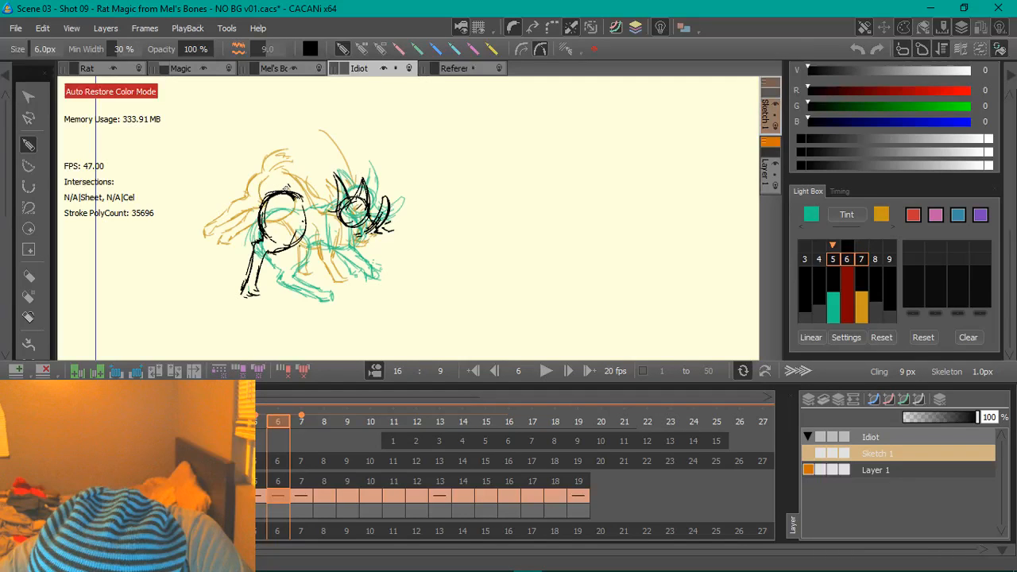
Draw the back and neck line, straight front leg with foot, and belly line on frame 6.
mouse_move(261, 200)
mouse_down()
mouse_move(340, 203)
mouse_move(342, 261)
mouse_up()
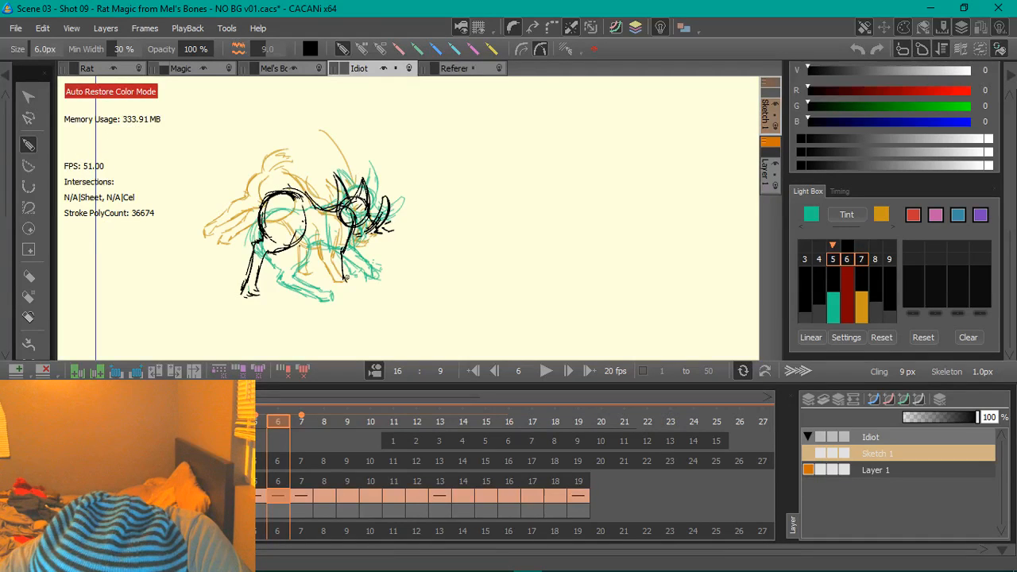
drag(345, 278, 351, 282)
drag(350, 283, 334, 282)
drag(334, 281, 331, 218)
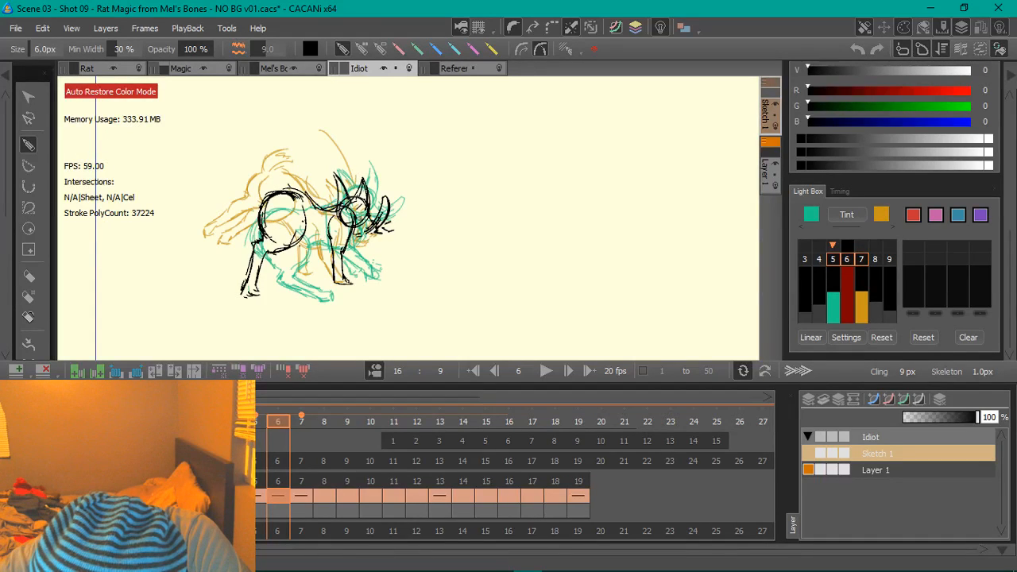
drag(329, 254, 298, 235)
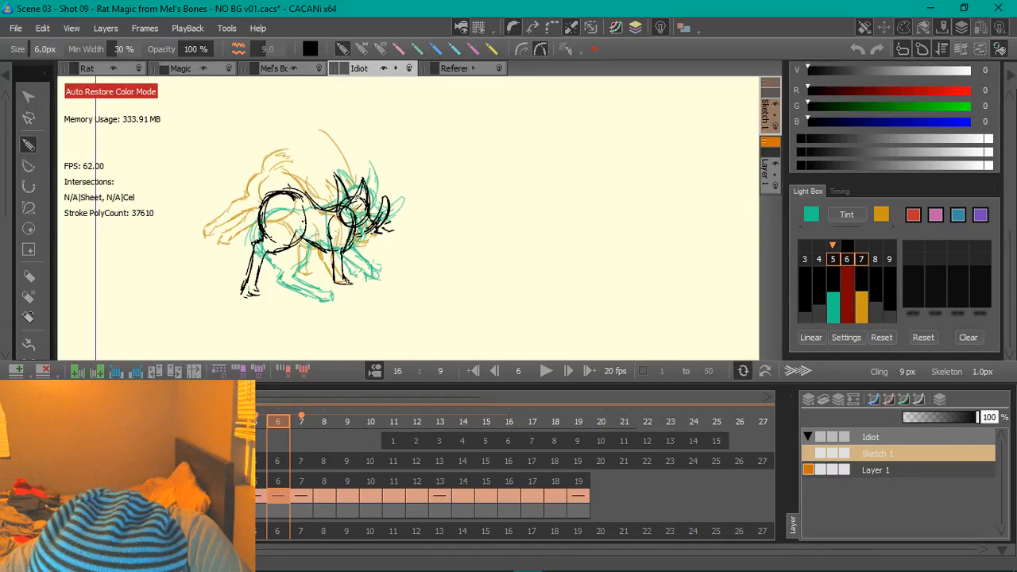
drag(296, 231, 290, 243)
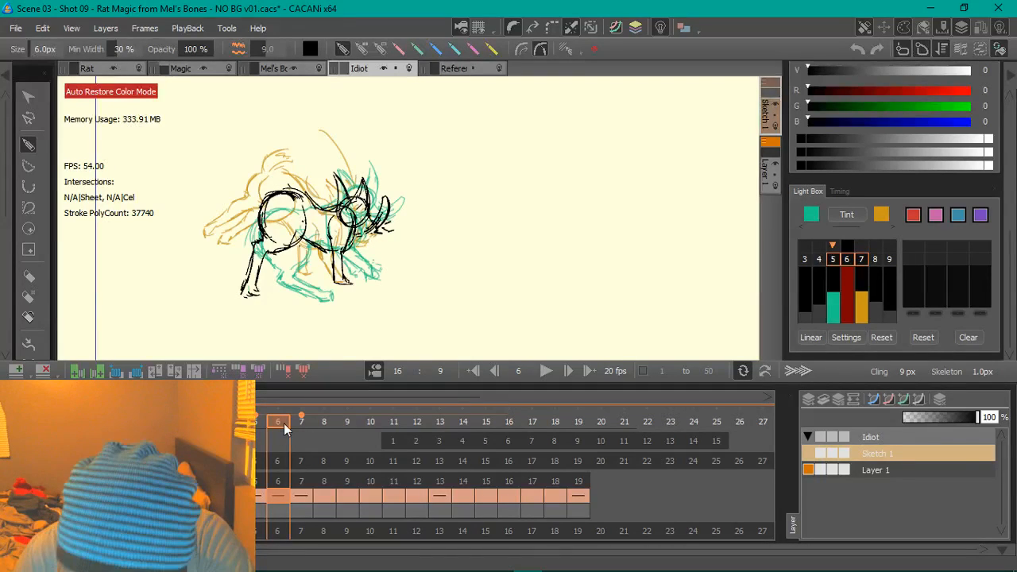
mouse_move(284, 423)
mouse_down()
mouse_move(321, 464)
mouse_move(290, 461)
mouse_move(322, 466)
mouse_move(270, 468)
mouse_move(295, 469)
mouse_move(280, 461)
mouse_up()
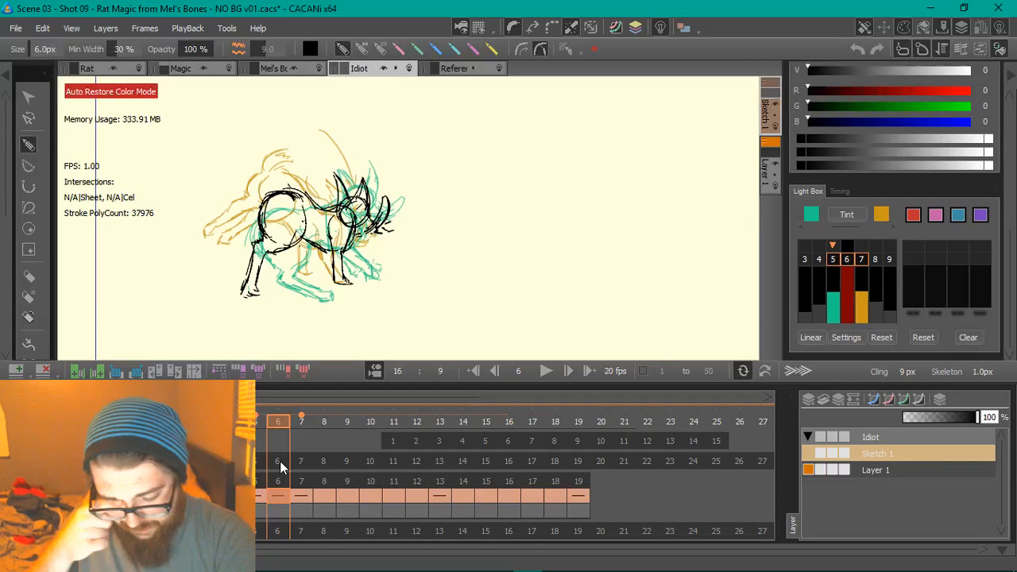
Erase the haunch and hind leg on frame 6 and redraw the rump, thigh and hind legs tucked forward under the body.
mouse_move(257, 242)
mouse_down()
mouse_move(250, 293)
mouse_move(255, 267)
mouse_move(303, 213)
mouse_move(288, 194)
mouse_move(296, 198)
mouse_move(256, 284)
mouse_up()
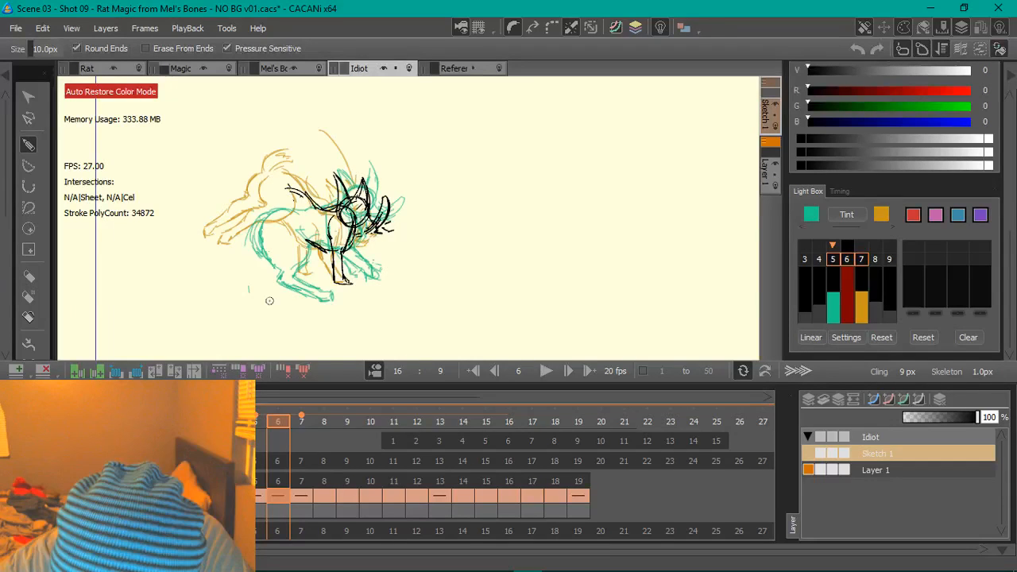
mouse_move(296, 190)
mouse_down()
mouse_move(275, 236)
mouse_move(301, 282)
mouse_move(325, 296)
mouse_up()
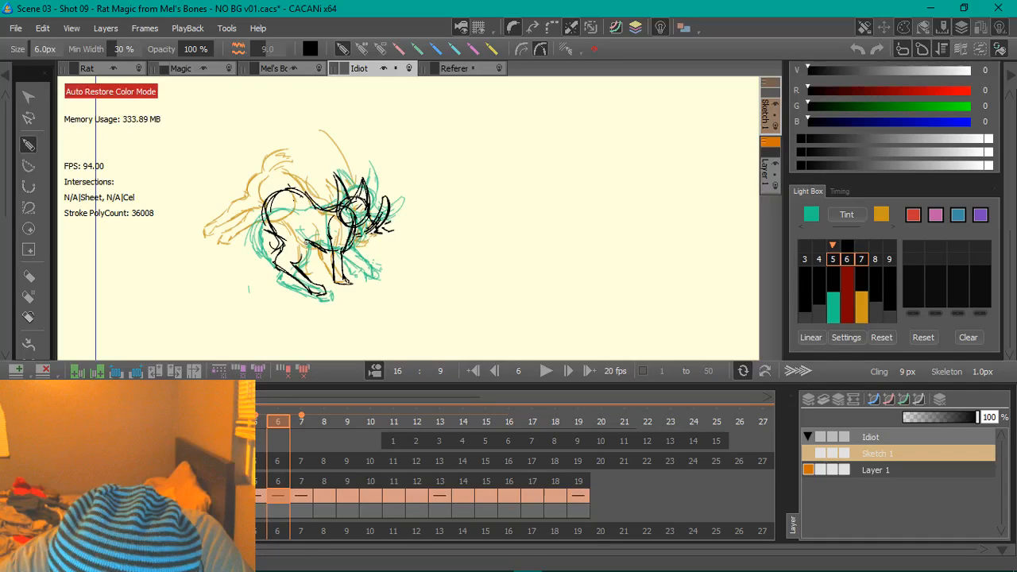
drag(314, 207, 296, 265)
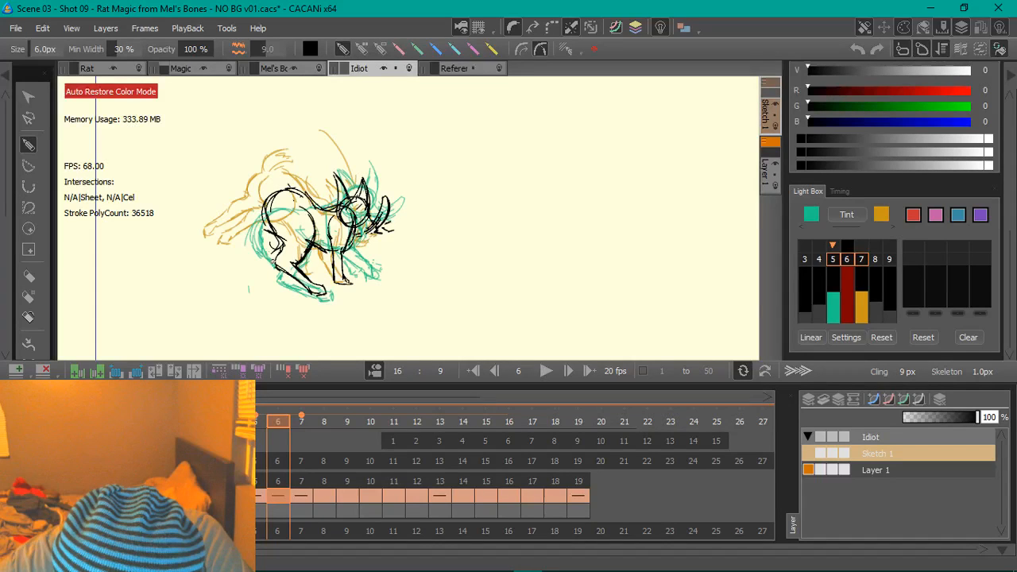
drag(300, 191, 262, 263)
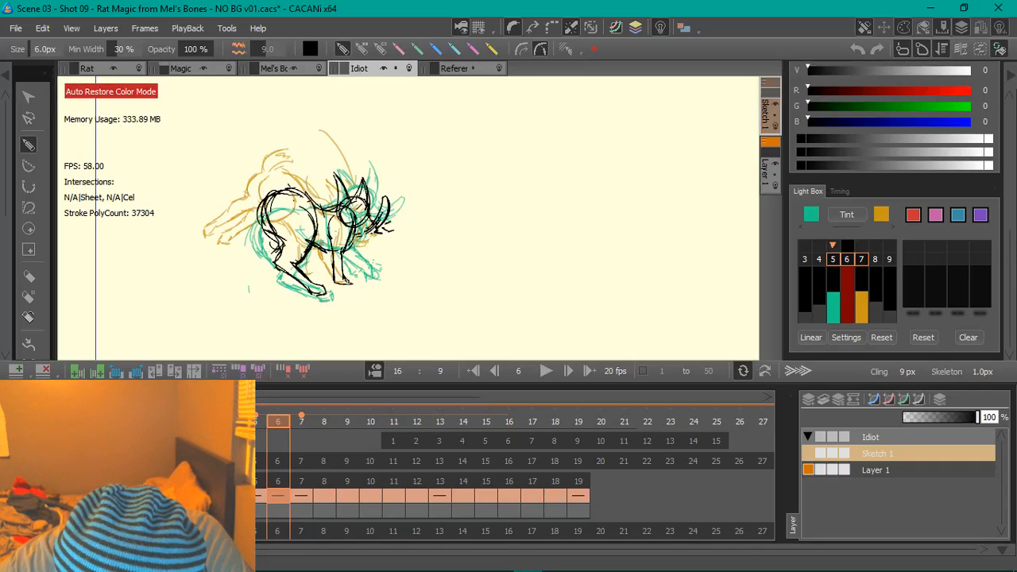
mouse_move(269, 202)
mouse_down()
mouse_move(251, 241)
mouse_move(278, 294)
mouse_up()
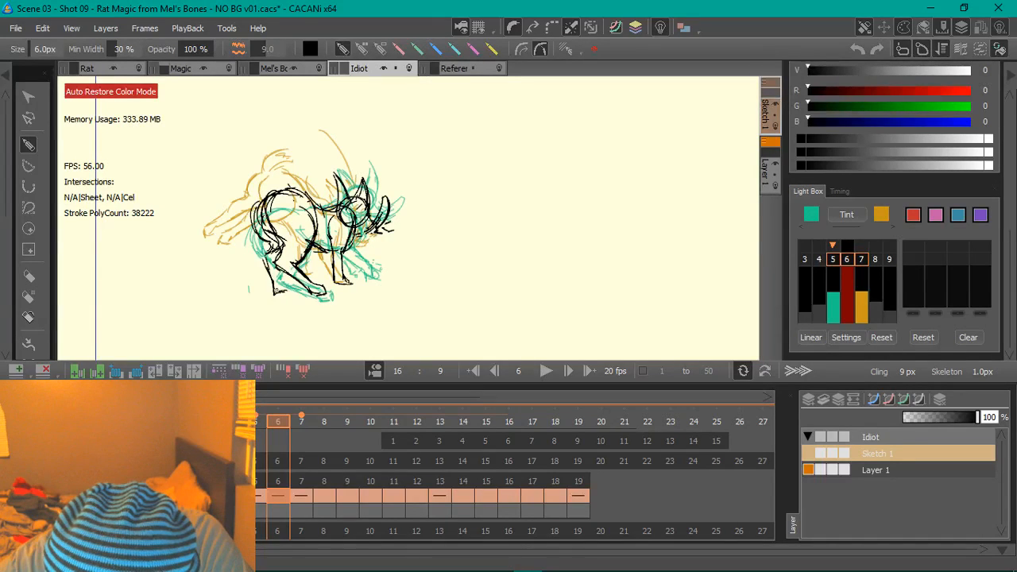
Compare the hind legs across frames 3 to 5 and add far hind leg lines behind the near leg on frame 5.
key(Left)
key(Left)
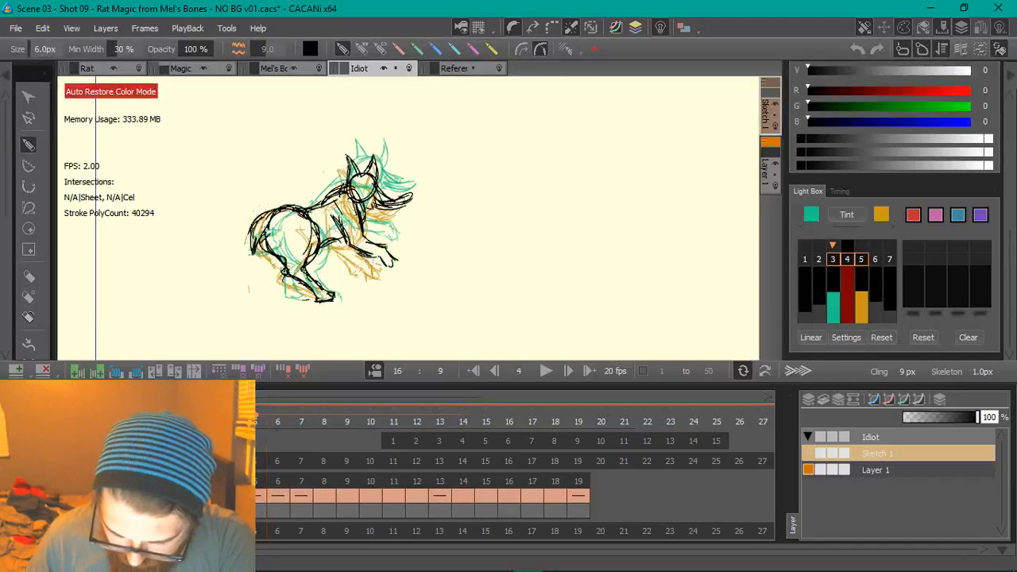
mouse_move(231, 437)
mouse_down()
mouse_move(294, 435)
mouse_move(209, 439)
mouse_move(256, 461)
mouse_move(208, 460)
mouse_up()
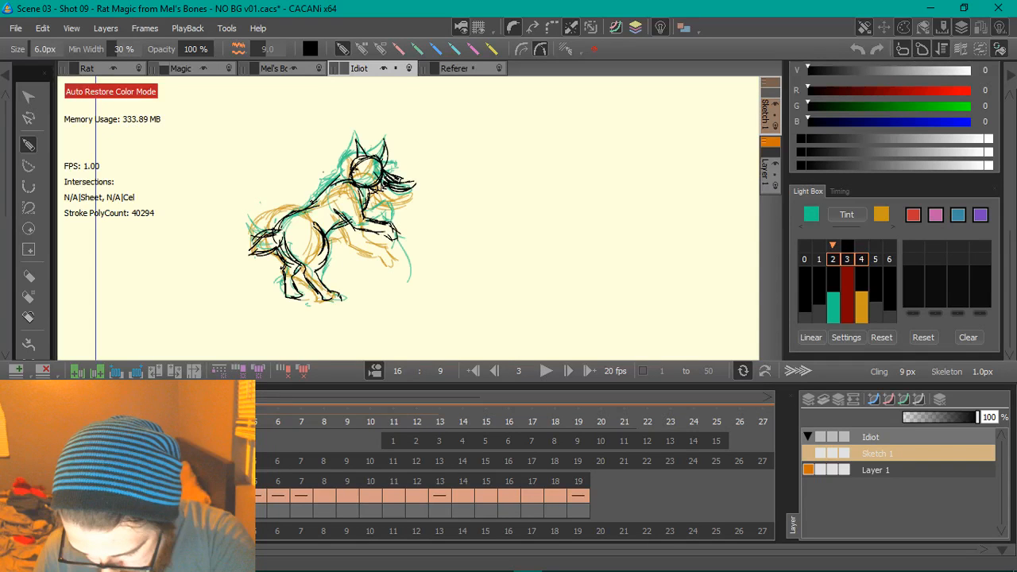
key(Right)
drag(276, 258, 295, 287)
key(Right)
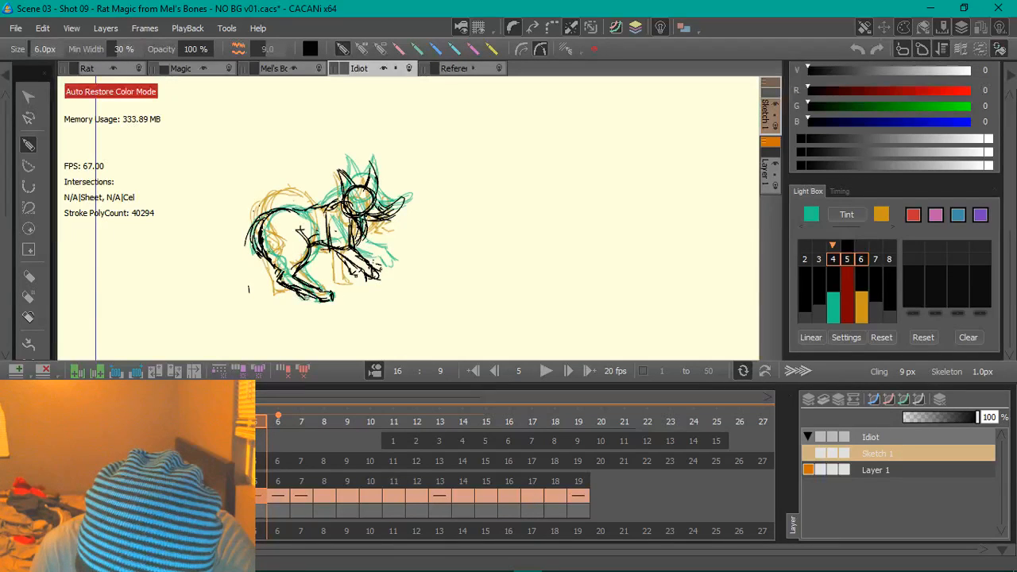
On frame 6, redraw the far hind leg close behind the near one and fill out the drooping tail.
key(Right)
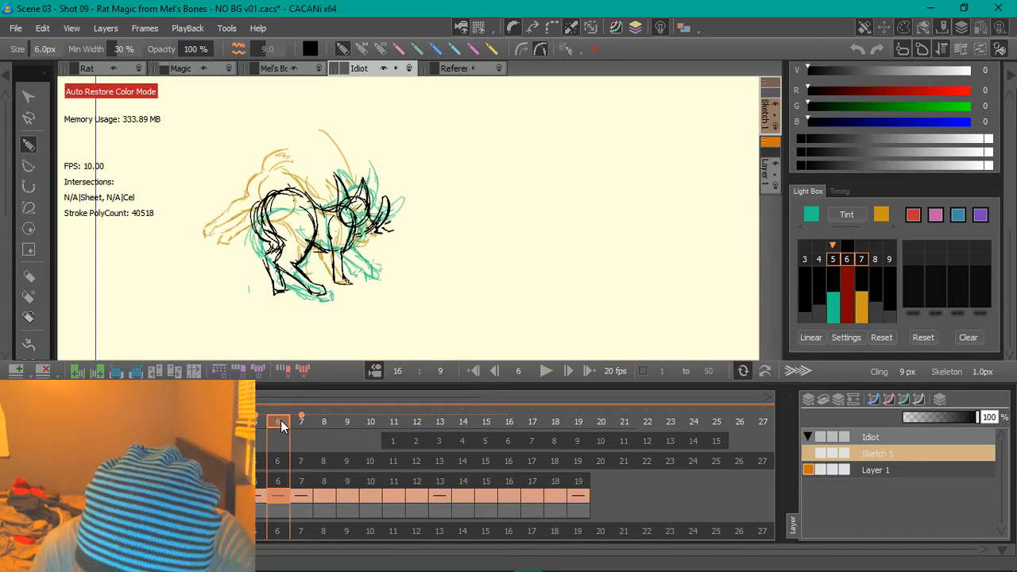
mouse_move(267, 261)
mouse_down()
mouse_move(284, 290)
mouse_move(280, 275)
mouse_up()
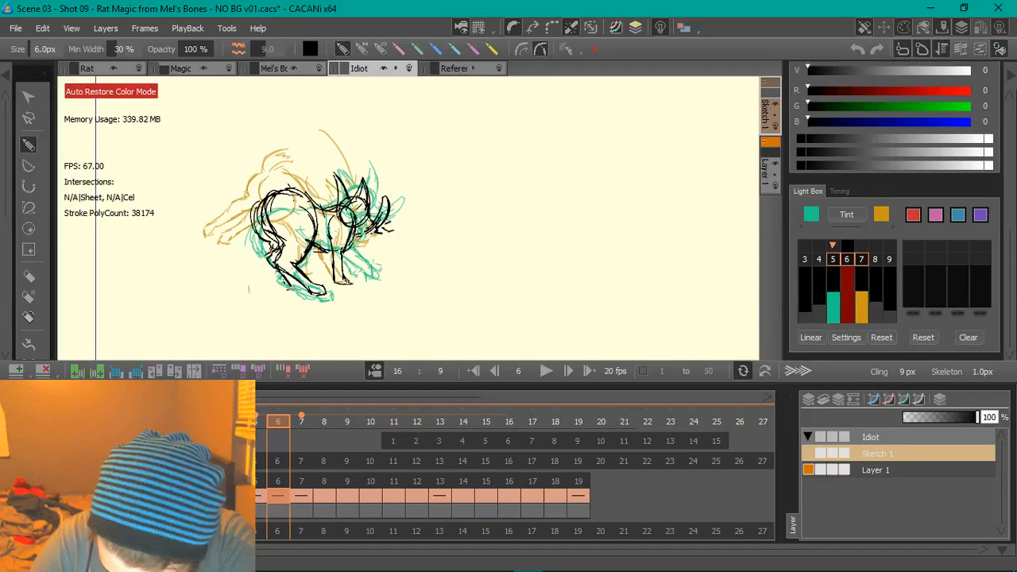
mouse_move(255, 200)
mouse_down()
mouse_move(283, 185)
mouse_move(254, 234)
mouse_up()
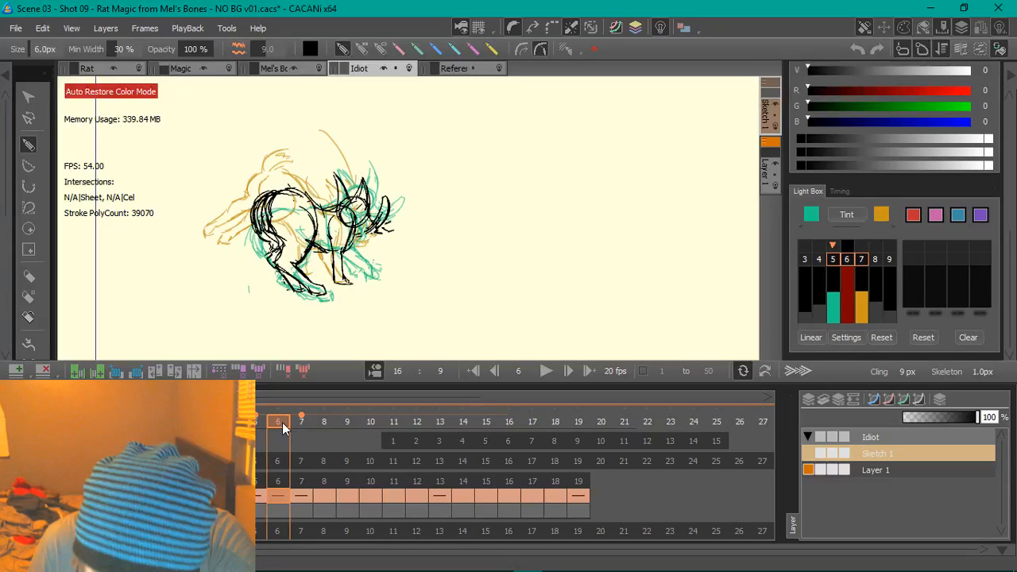
Step back through the sketched frames to check the motion, and play the animation from frame 1.
click(318, 463)
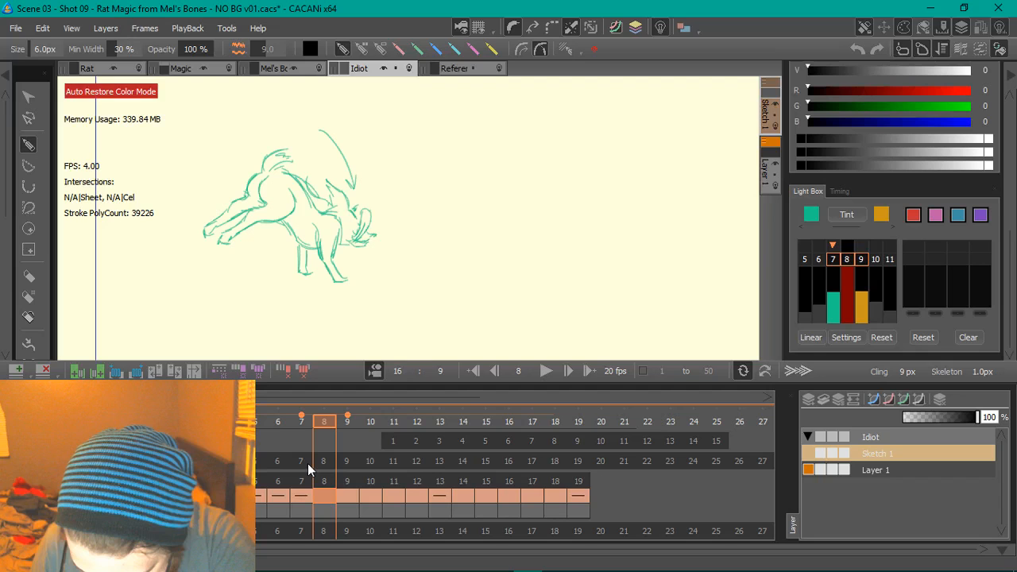
key(Left)
key(Left)
key(Left)
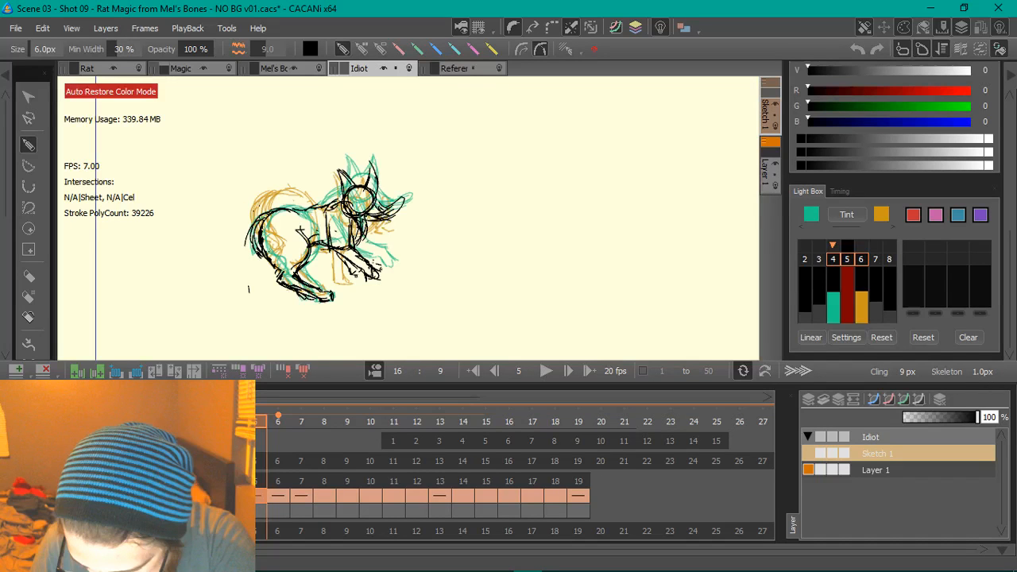
key(Right)
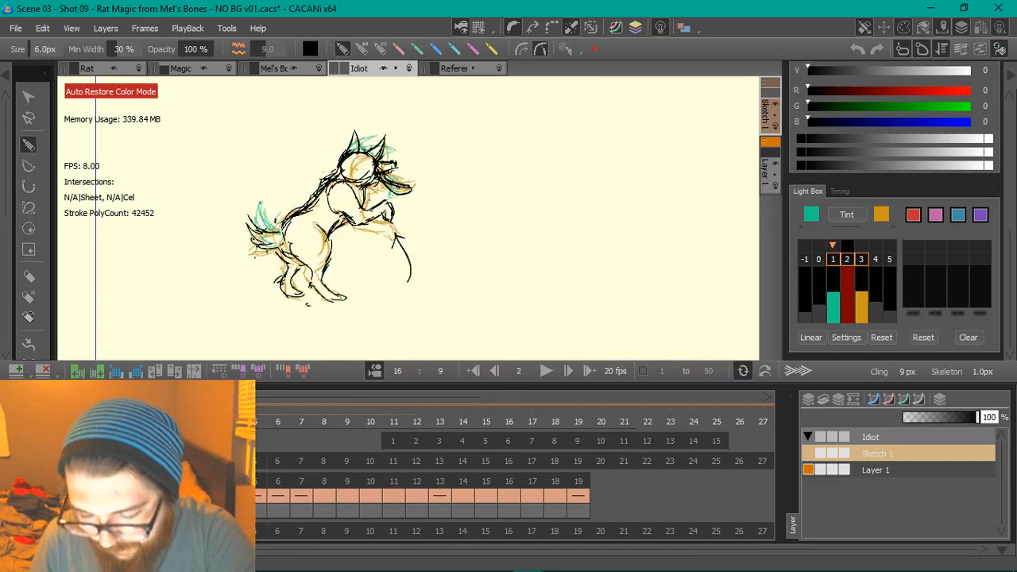
key(Home)
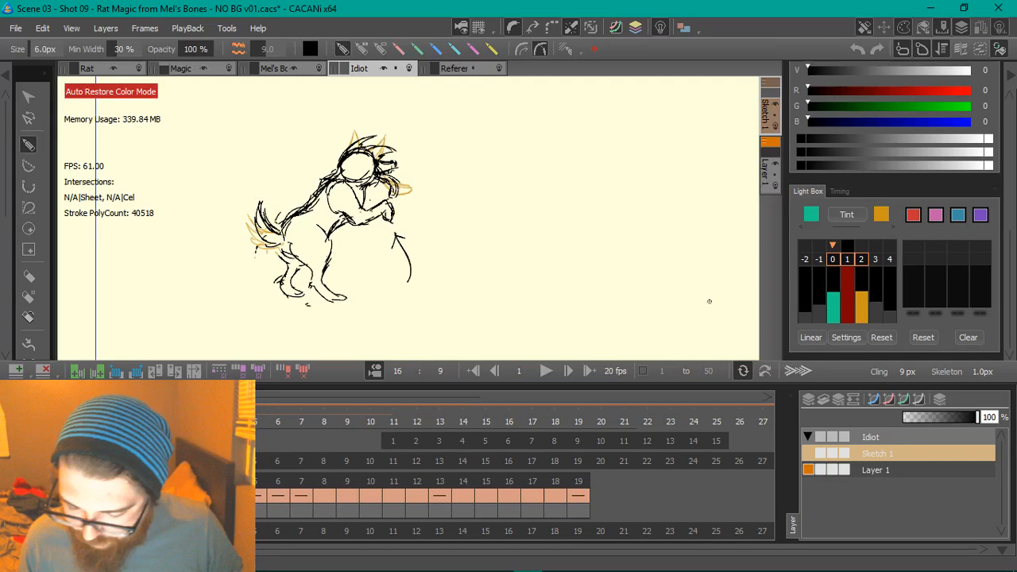
click(545, 371)
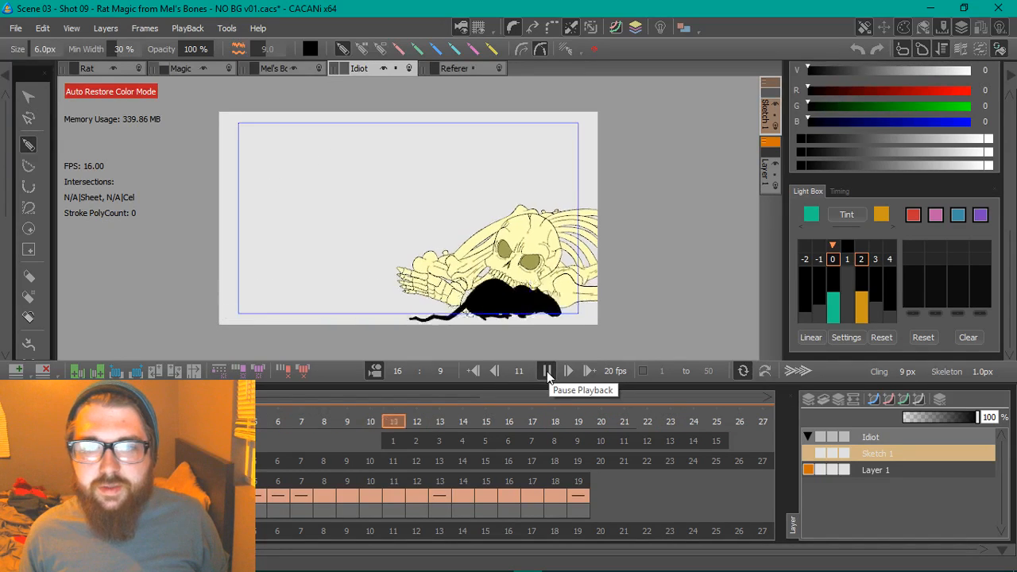
Stop playback and, with the light box on, copy the entire frame 7 sketch onto frame 8.
click(547, 372)
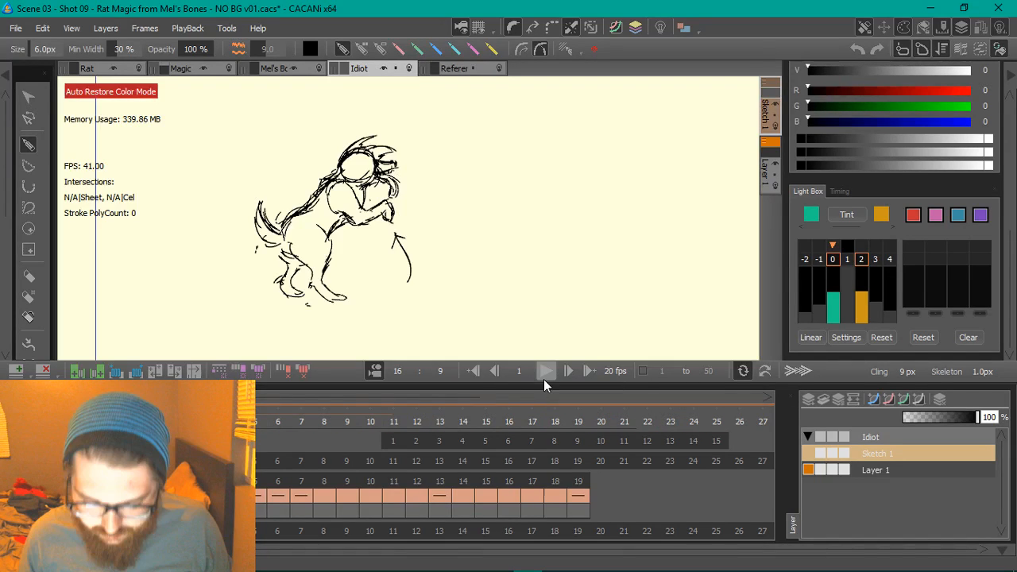
mouse_move(262, 445)
mouse_down()
mouse_move(239, 445)
mouse_move(325, 452)
mouse_move(299, 457)
mouse_move(318, 451)
mouse_move(292, 427)
mouse_move(208, 428)
mouse_move(322, 481)
mouse_move(280, 479)
mouse_move(302, 496)
mouse_up()
click(661, 29)
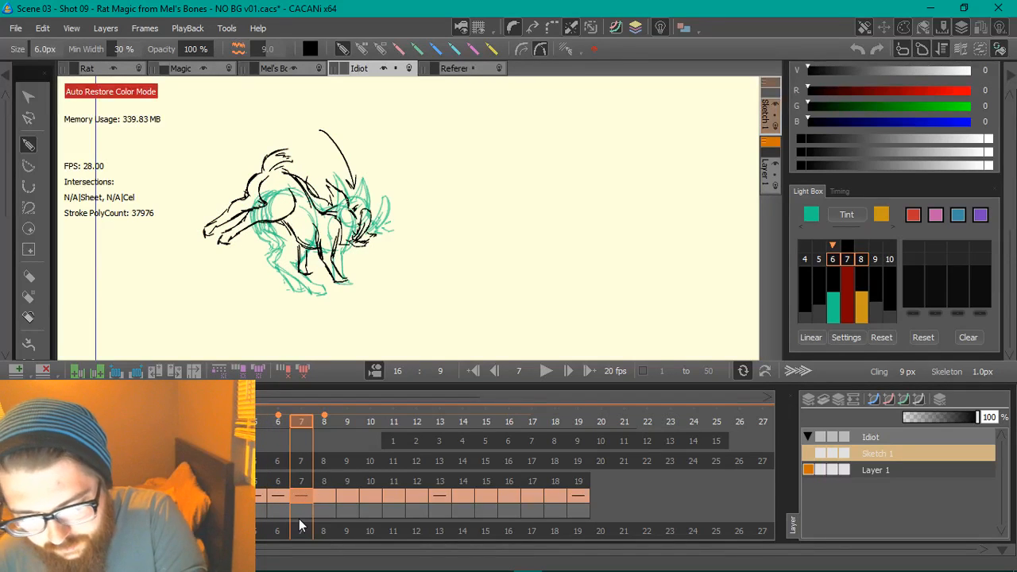
key(ctrl+a)
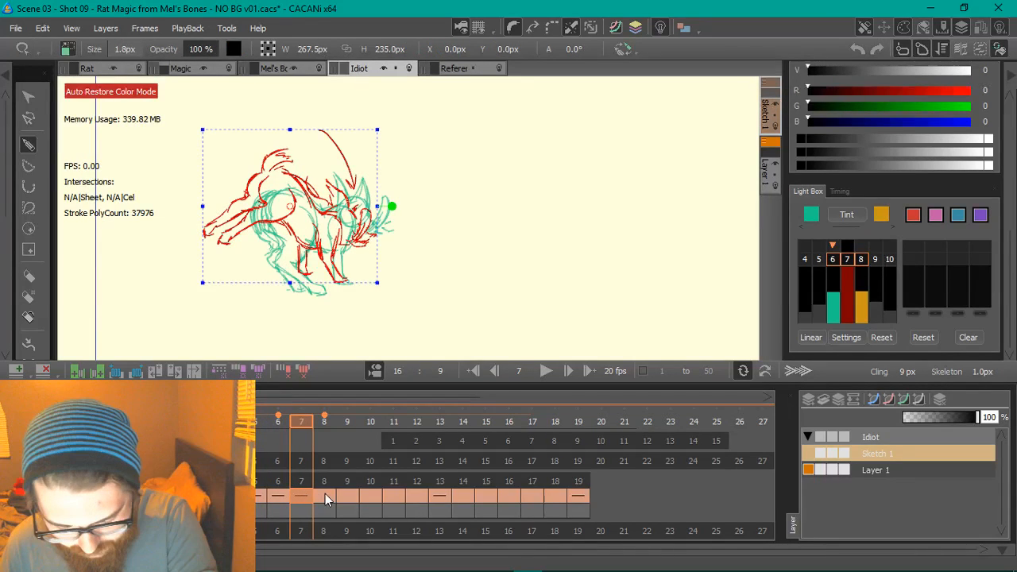
key(Escape)
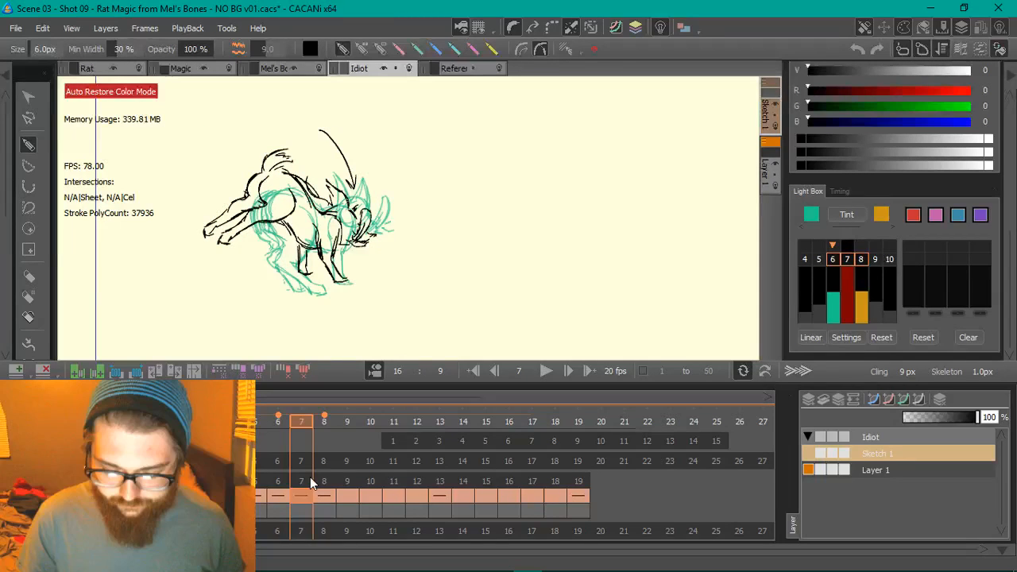
Remove the motion arrow, rump, tail and kicked-back hind legs from the frame 7 sketch, keeping the head and front legs.
key(e)
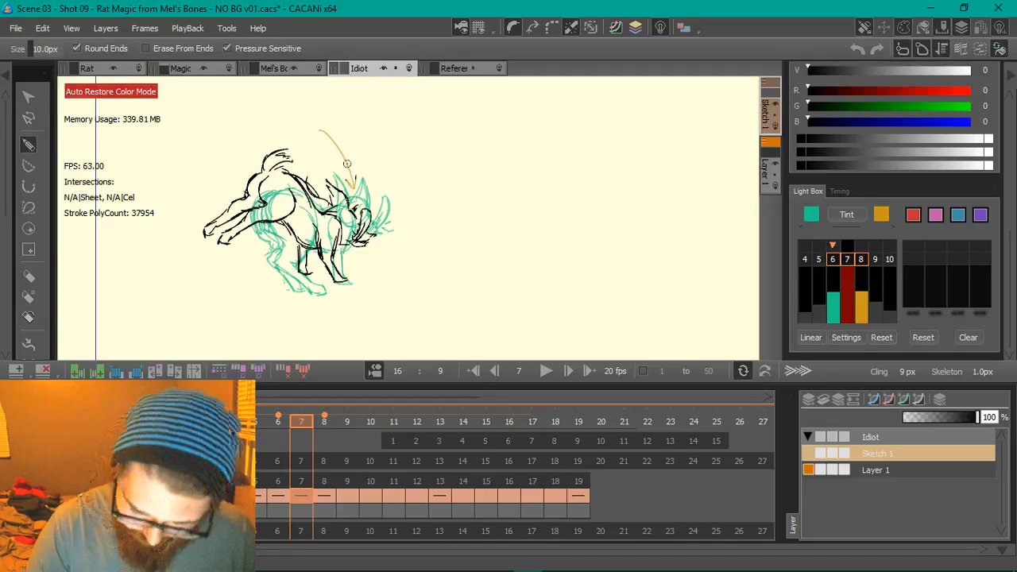
key(v)
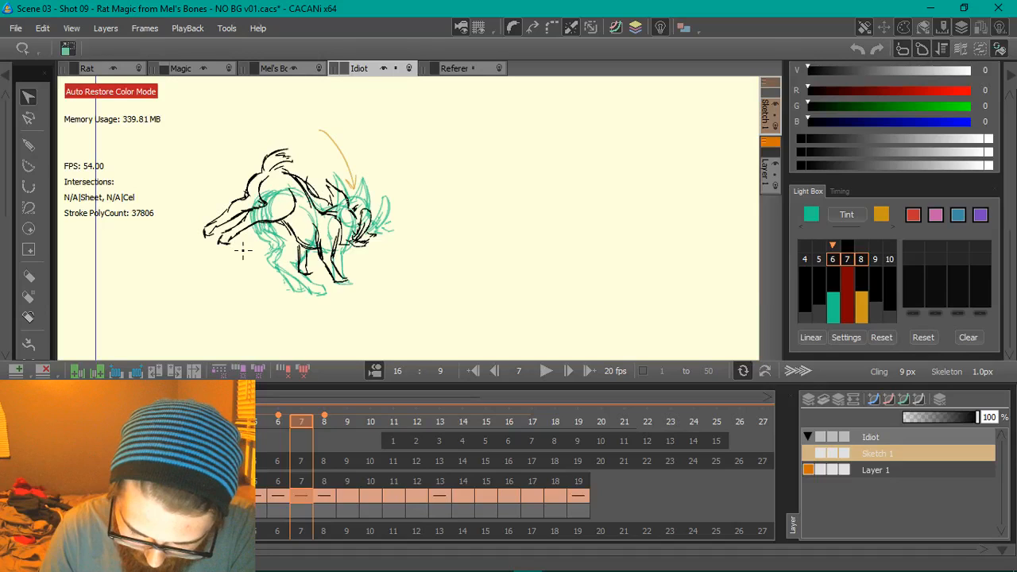
mouse_move(243, 251)
mouse_down()
mouse_move(189, 225)
mouse_move(207, 230)
mouse_up()
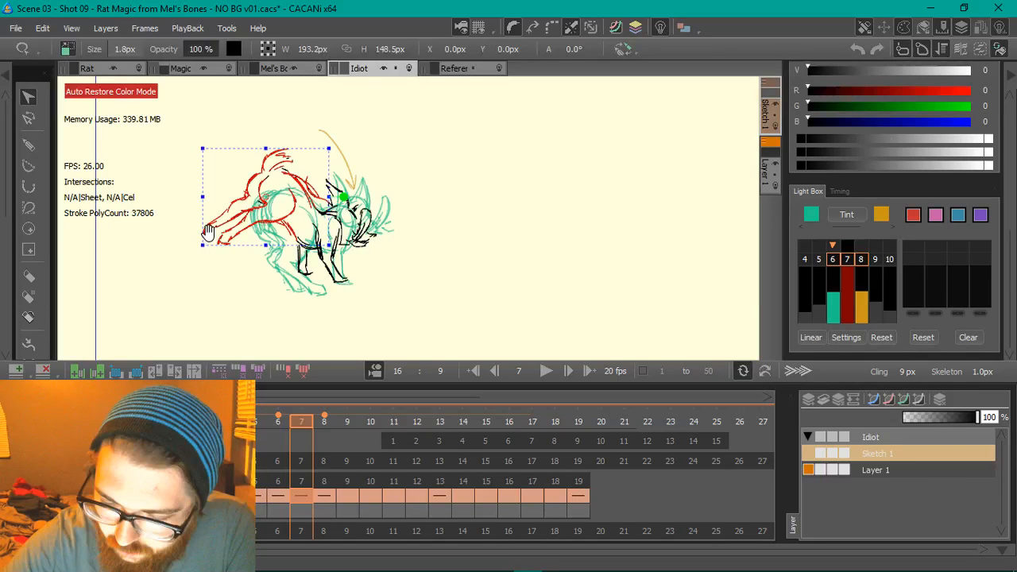
key(b)
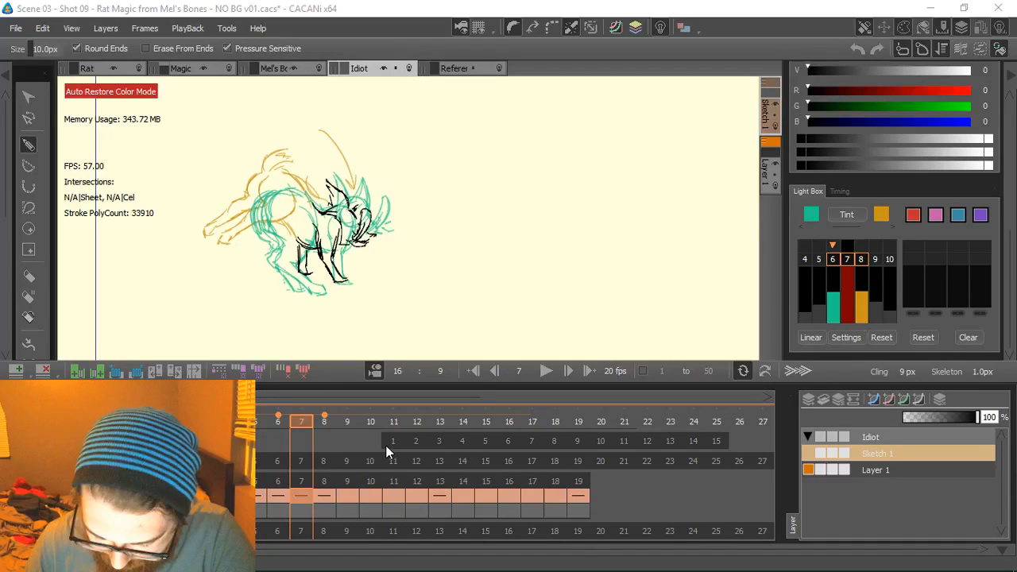
Using frame 6 as reference, redraw the round rump, planted near hind leg and belly line on frame 7.
click(276, 429)
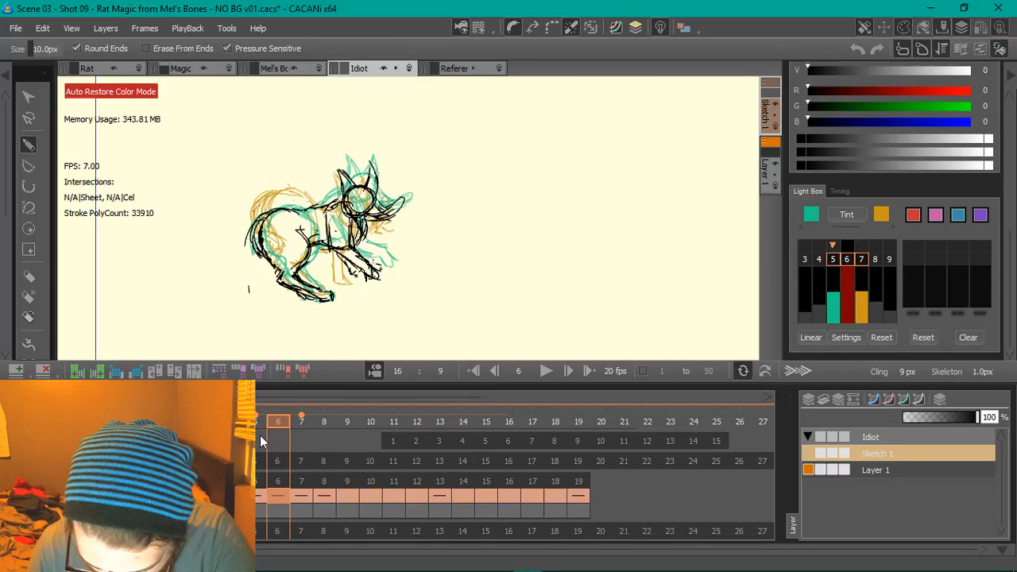
key(Right)
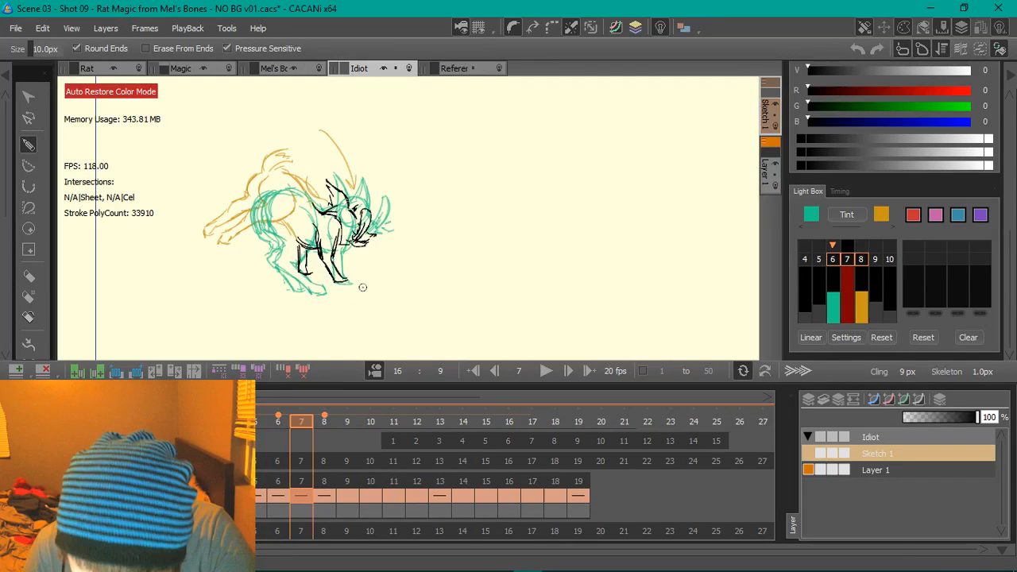
drag(258, 209, 311, 200)
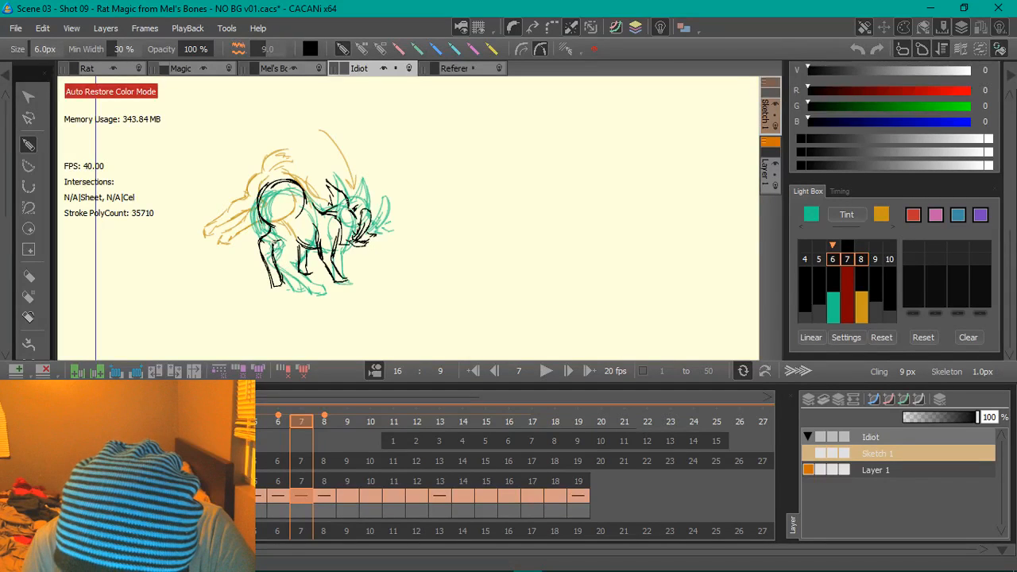
mouse_move(305, 197)
mouse_down()
mouse_move(275, 237)
mouse_move(259, 216)
mouse_move(253, 242)
mouse_up()
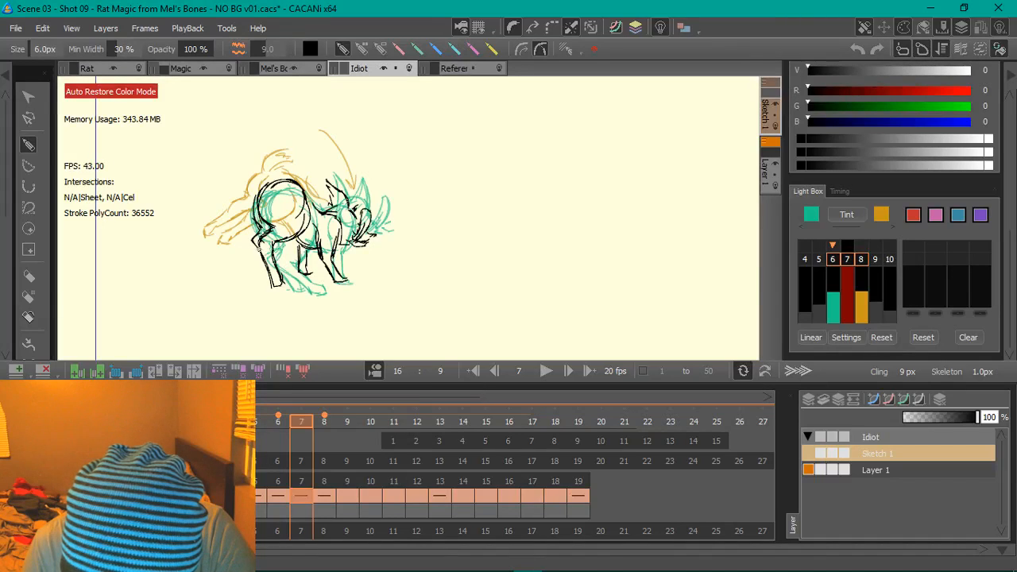
drag(316, 230, 318, 250)
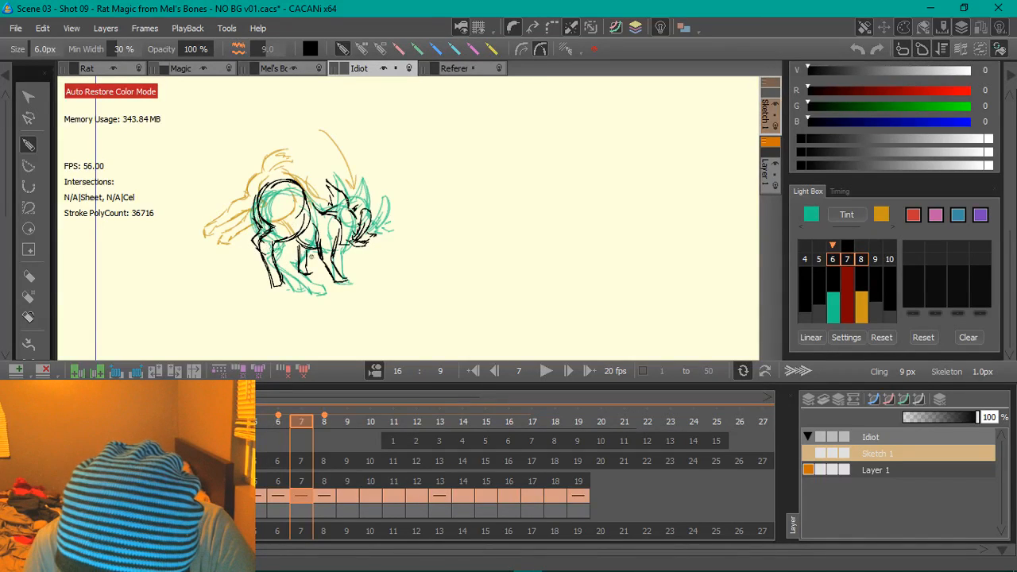
Sketch the far hind leg on frame 7, erase it and redraw it set farther back behind the near leg.
mouse_move(258, 227)
mouse_down()
mouse_move(253, 255)
mouse_move(268, 284)
mouse_up()
key(e)
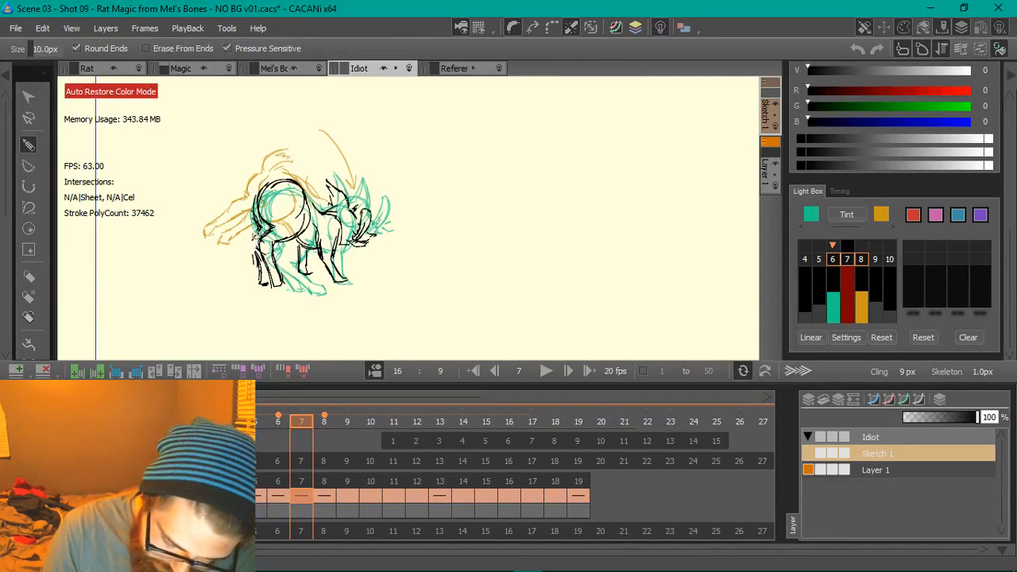
drag(255, 233, 265, 284)
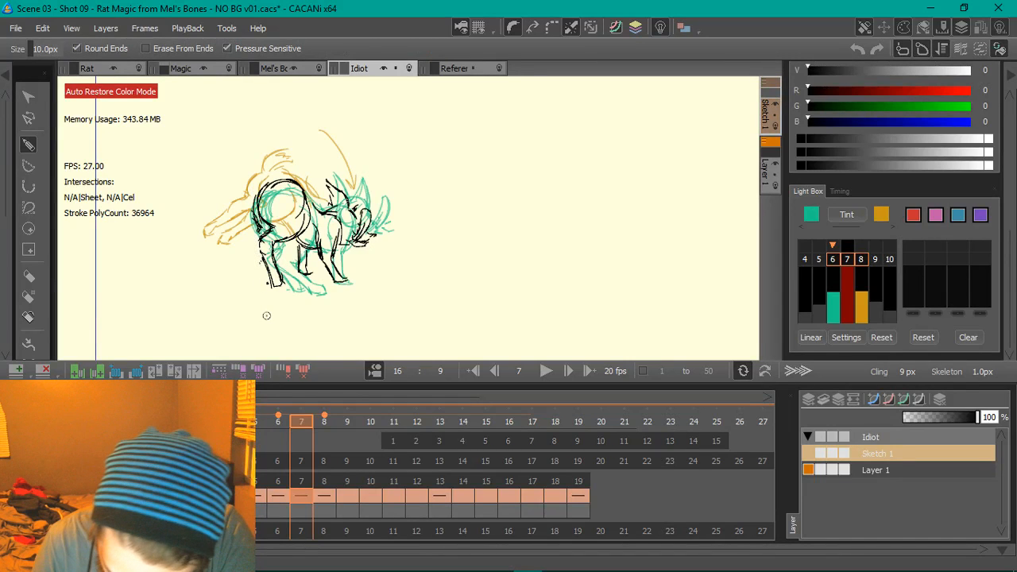
key(b)
mouse_move(258, 232)
mouse_down()
mouse_move(245, 283)
mouse_move(255, 282)
mouse_up()
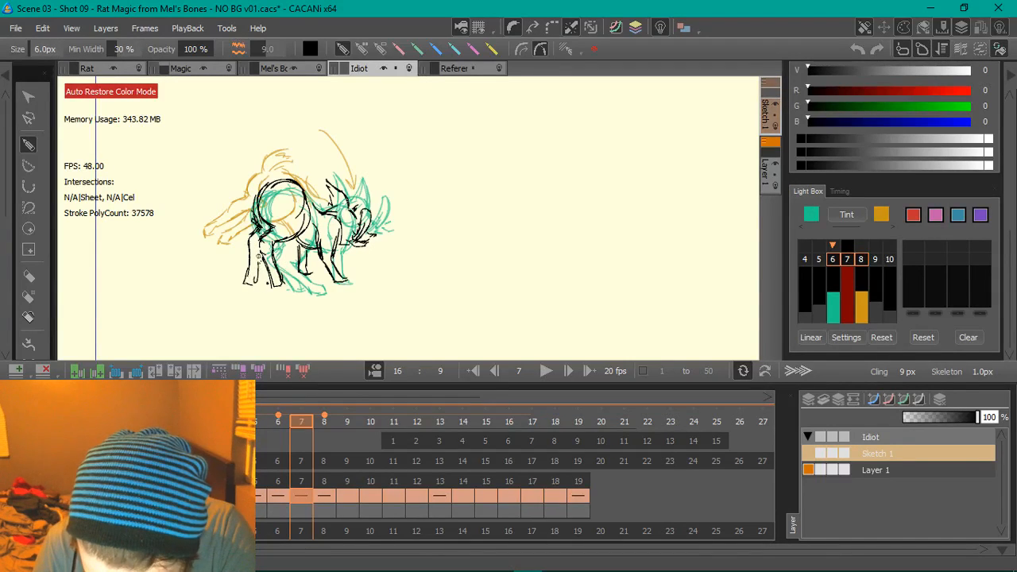
Sketch the tail on frame 7, undo the long version and redraw it shorter, curving down close to the rump.
mouse_move(253, 208)
mouse_down()
mouse_move(260, 231)
mouse_move(278, 178)
mouse_up()
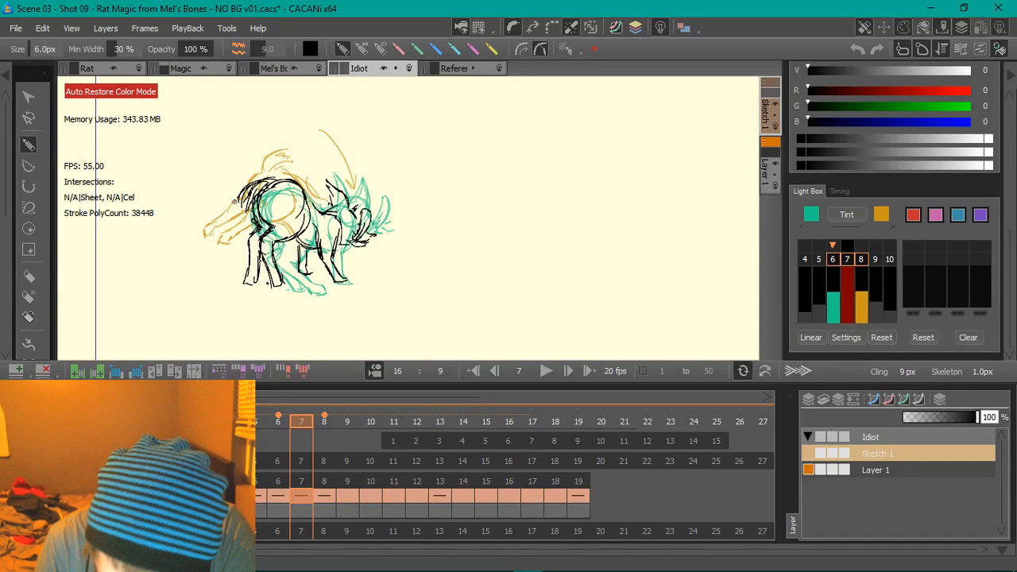
key(ctrl+z)
key(ctrl+z)
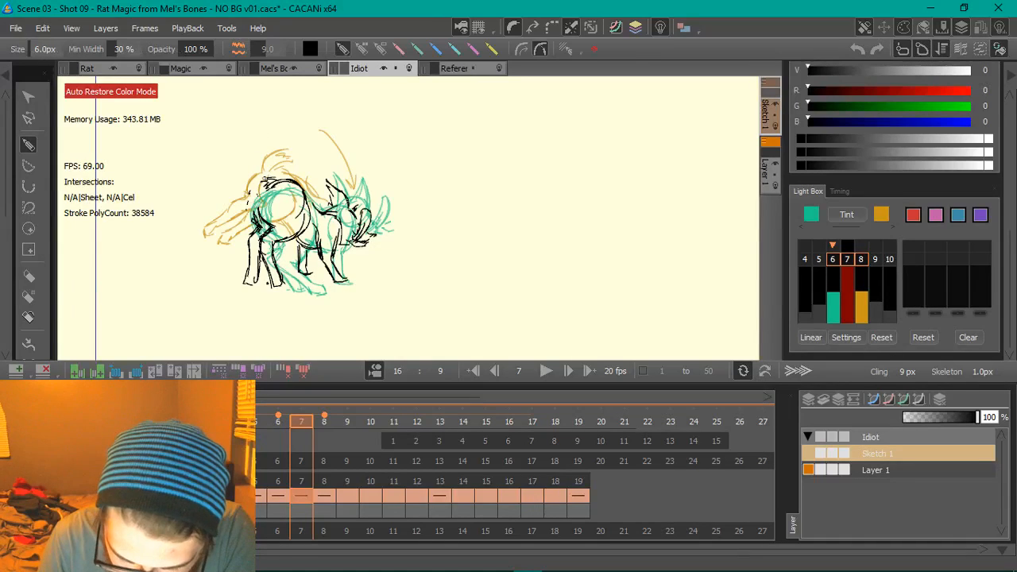
drag(274, 179, 248, 210)
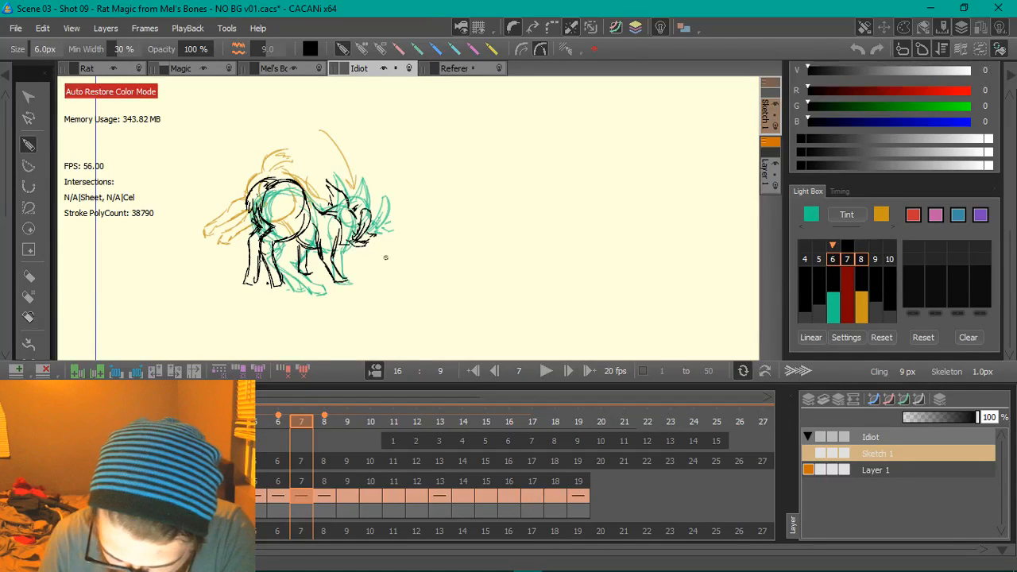
Return to frame 1 and set the Quick Flip speed to 8 fps in the timing settings.
mouse_move(348, 443)
mouse_down()
mouse_move(306, 443)
mouse_move(342, 456)
mouse_move(158, 454)
mouse_up()
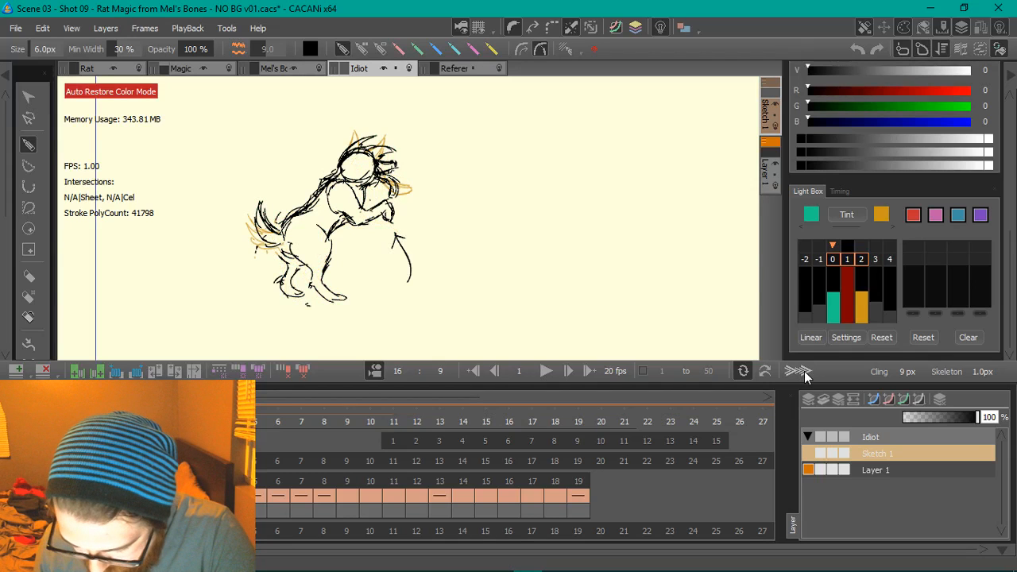
drag(1009, 245, 1009, 108)
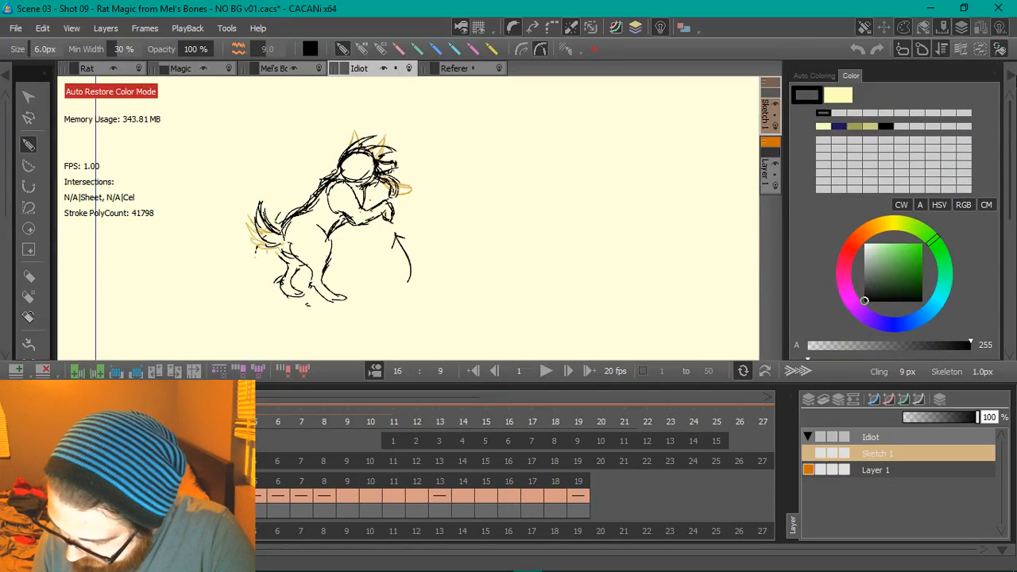
click(979, 50)
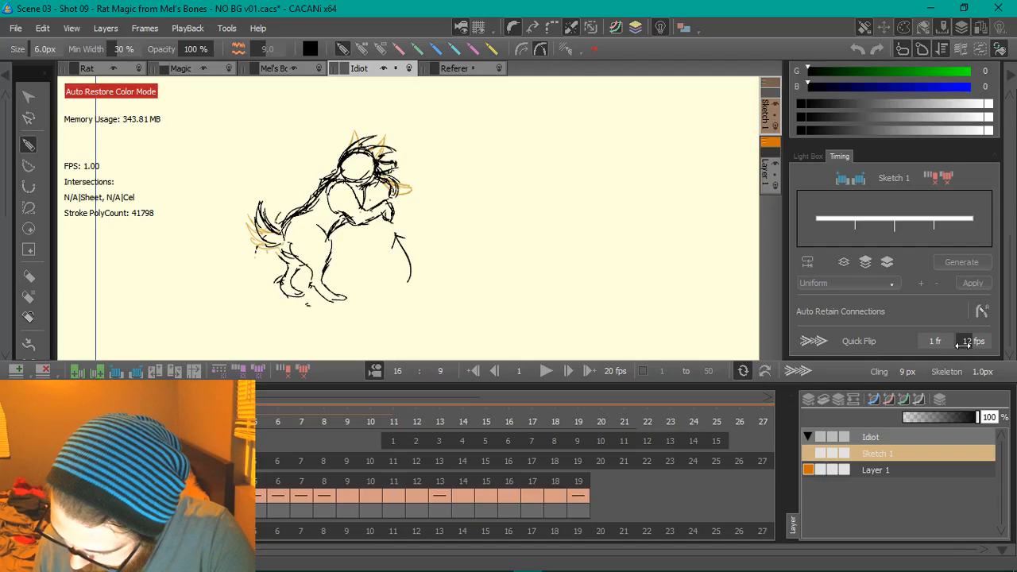
click(965, 341)
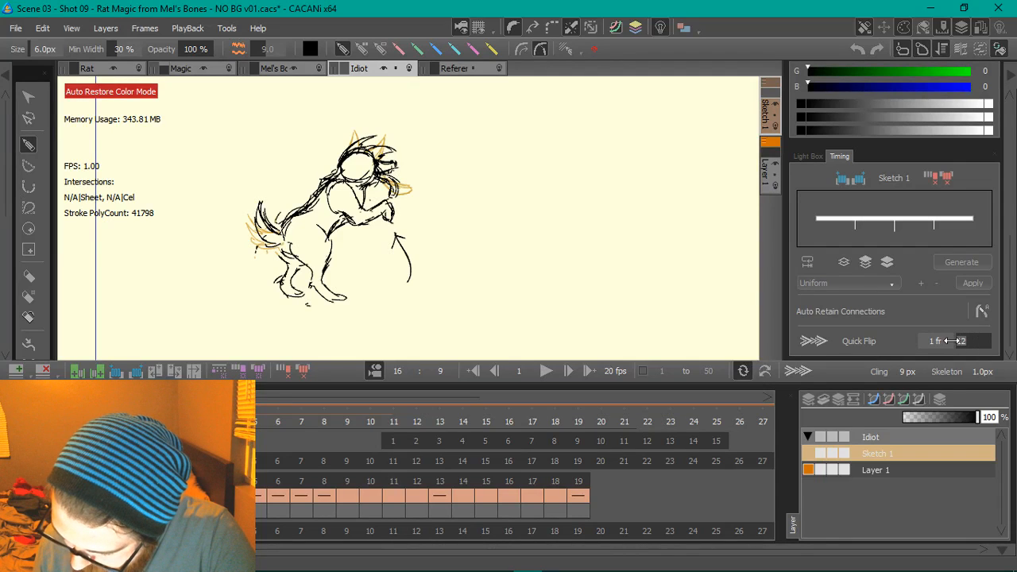
text(8)
key(Return)
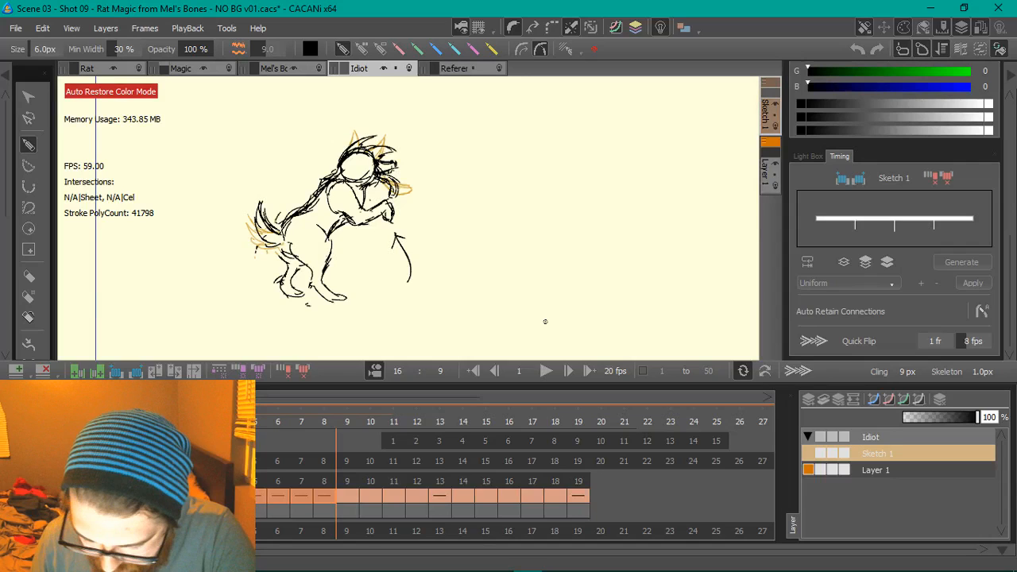
Step through the sketches from frame 1 to frame 6 to check how the poses flow.
key(Right)
key(Right)
key(Right)
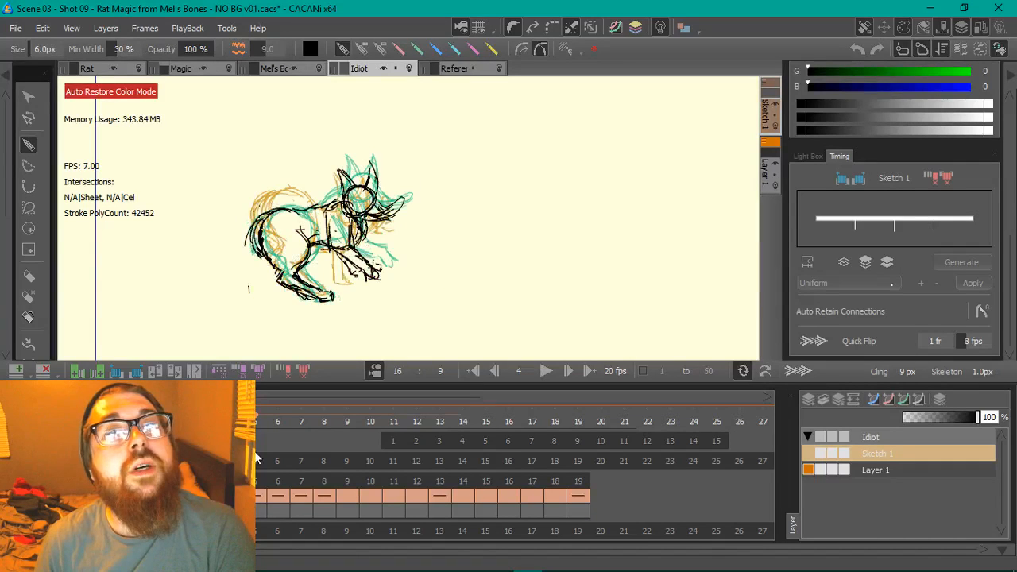
key(Right)
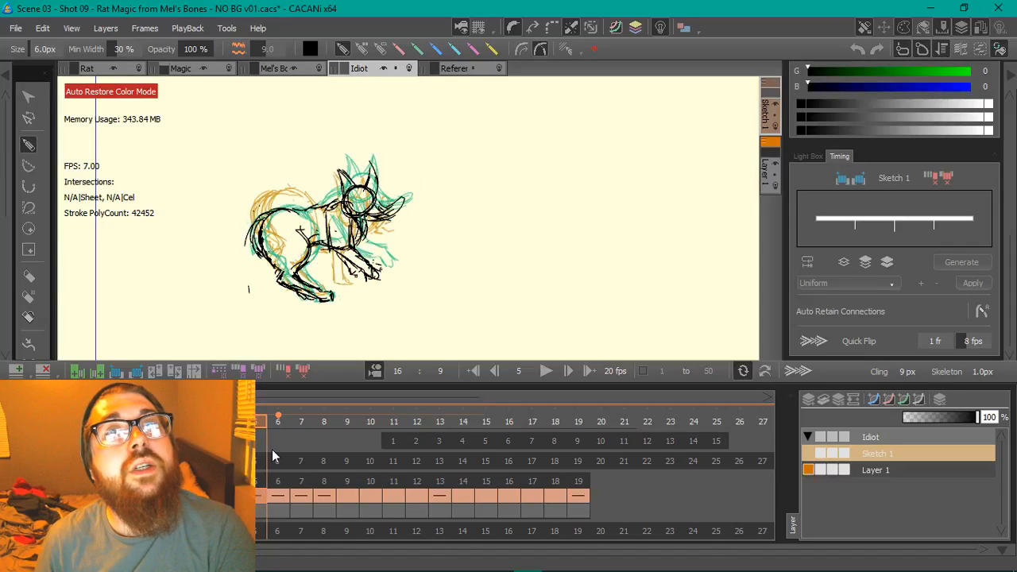
key(Right)
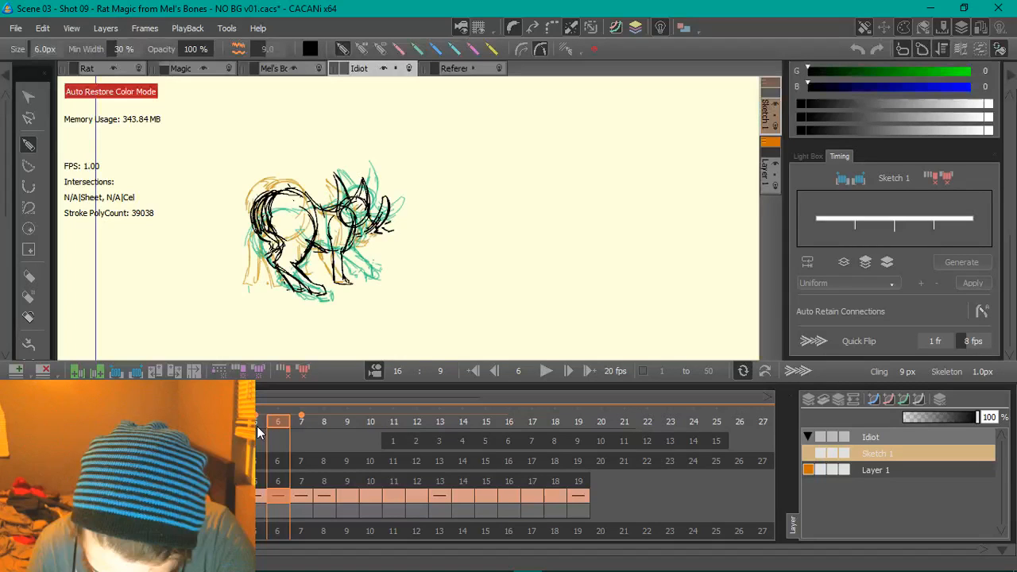
Erase the raised tail on frame 8 of the Sketch 1 layer and redraw it curving down over the rump.
click(323, 437)
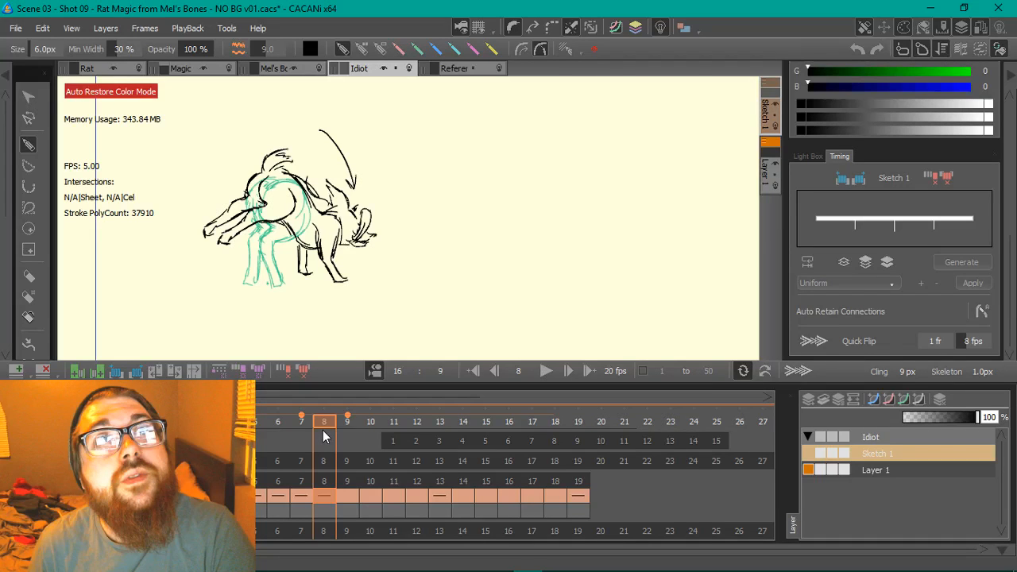
click(364, 460)
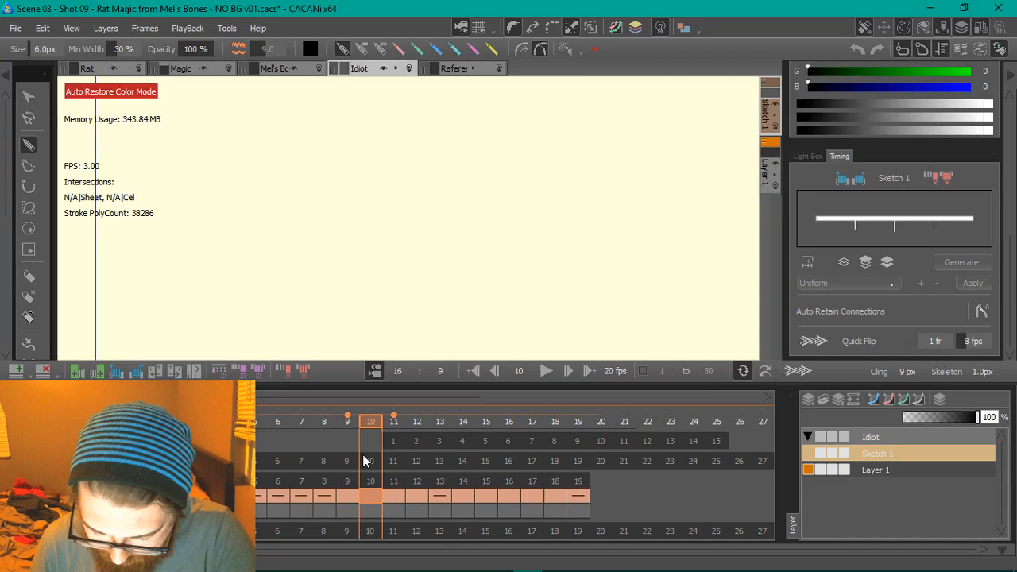
click(303, 470)
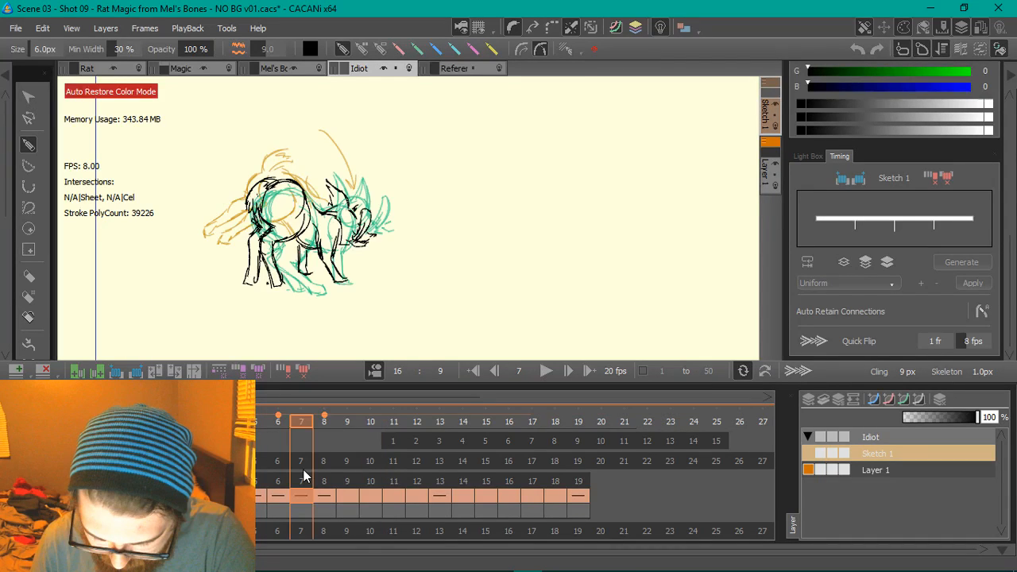
click(252, 469)
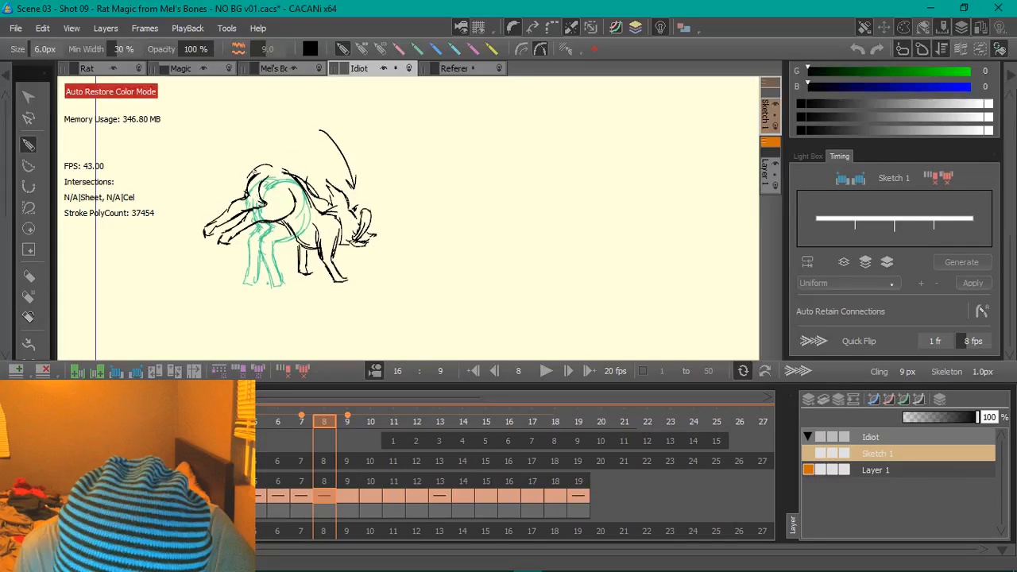
drag(246, 190, 277, 165)
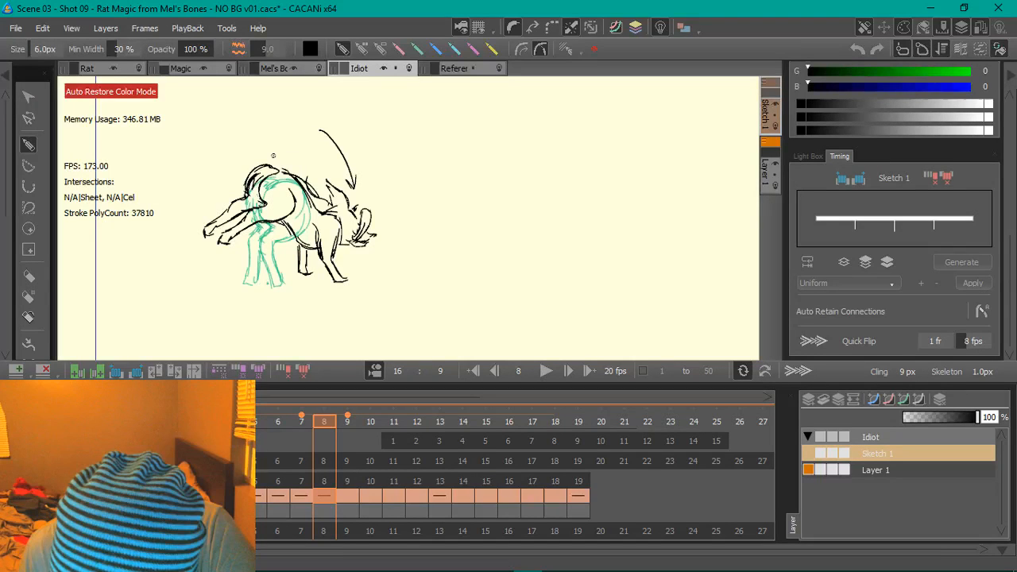
click(342, 422)
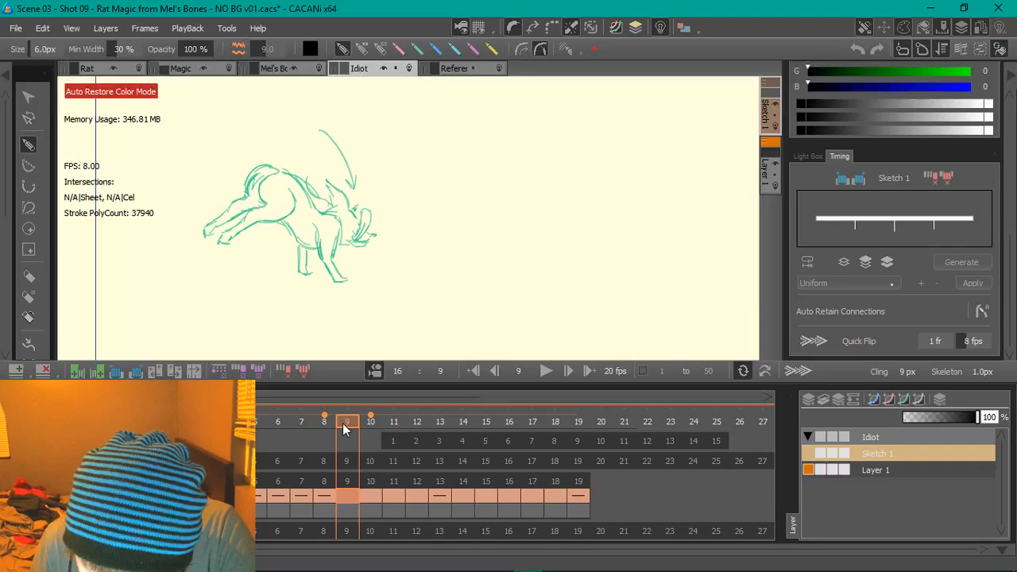
click(329, 474)
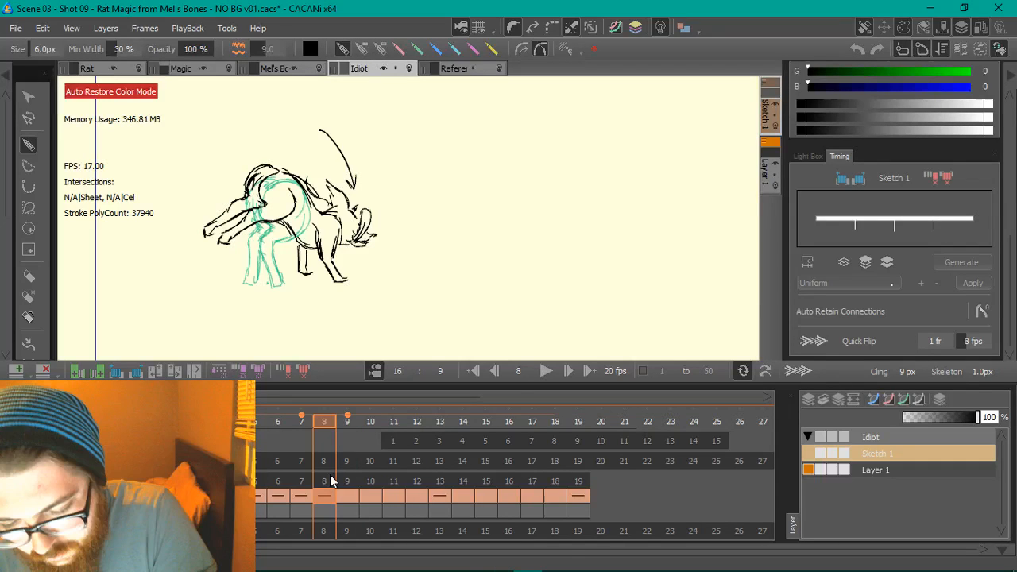
key(ctrl+a)
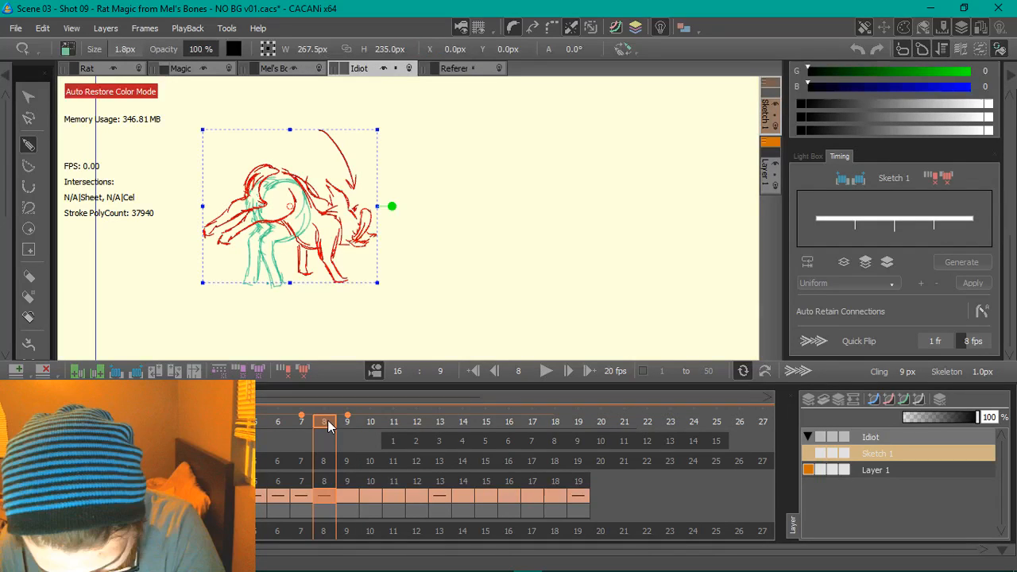
Sketch the tail, rump and hind legs of the creature on frame 9, following the onion skin of frame 8.
click(347, 482)
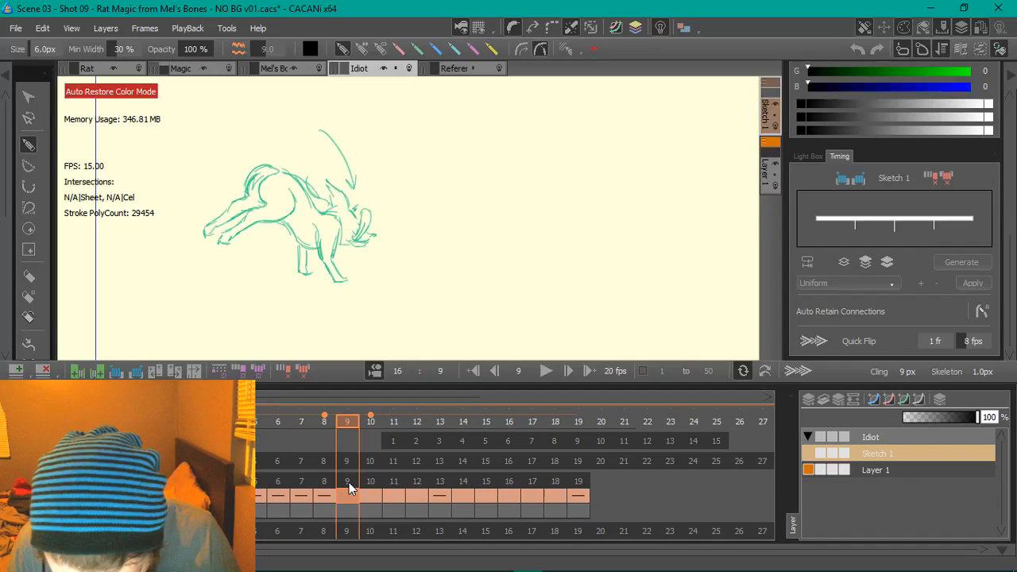
drag(277, 171, 249, 169)
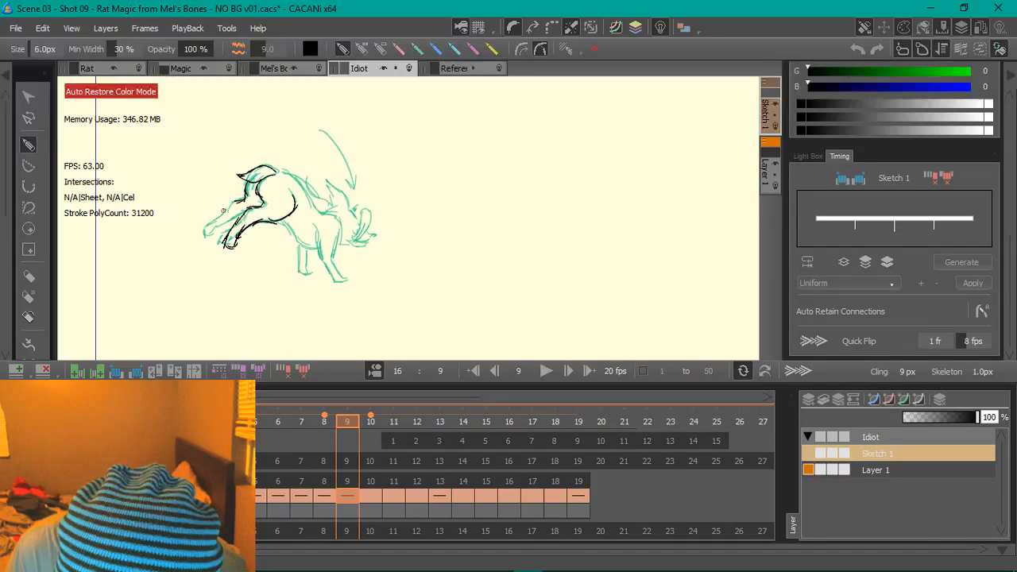
drag(225, 210, 207, 231)
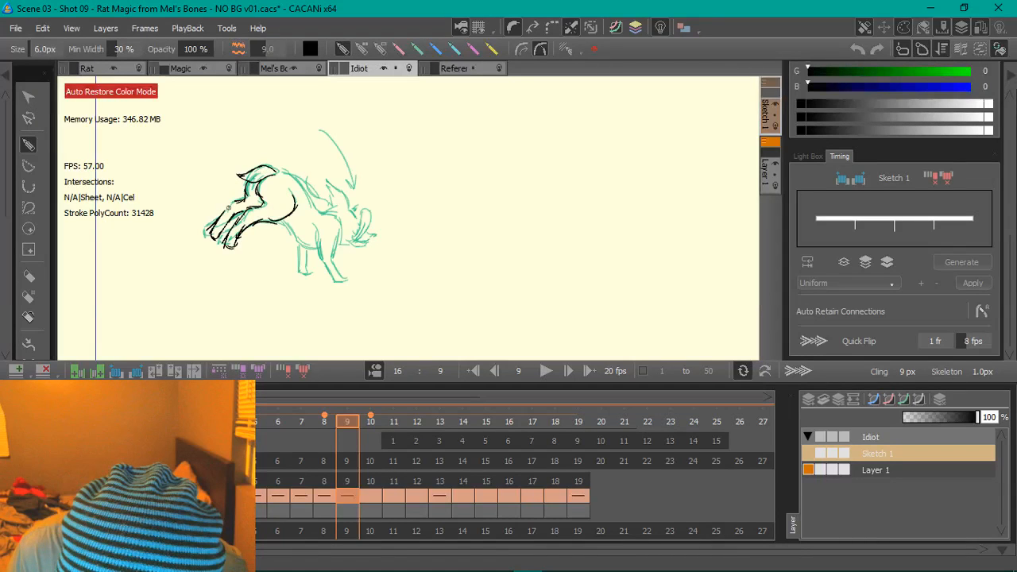
Erase the hind legs on frame 9 and redraw them kicked slightly farther back and higher, continuing into the belly line.
key(e)
drag(256, 227, 270, 210)
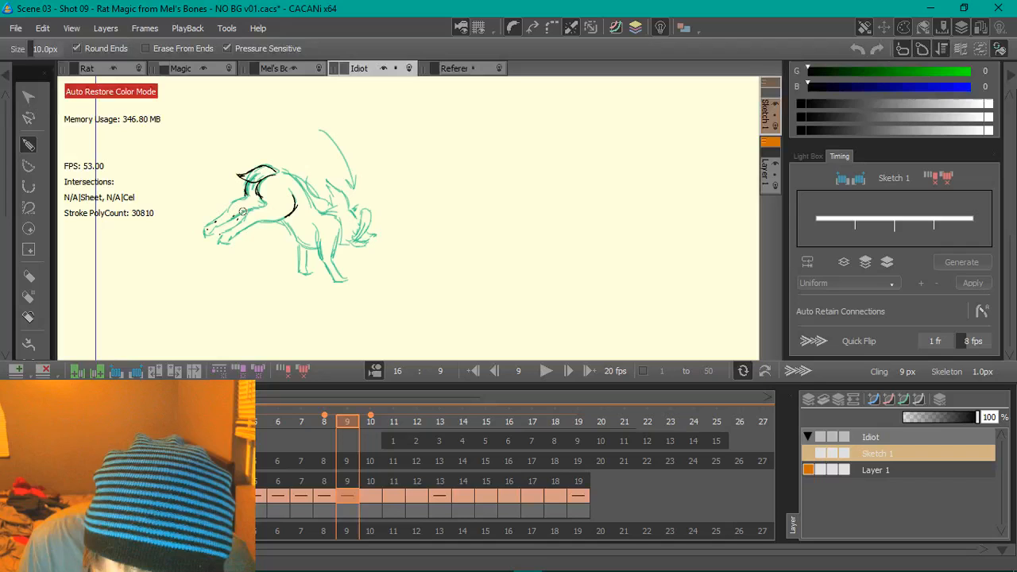
drag(242, 211, 210, 230)
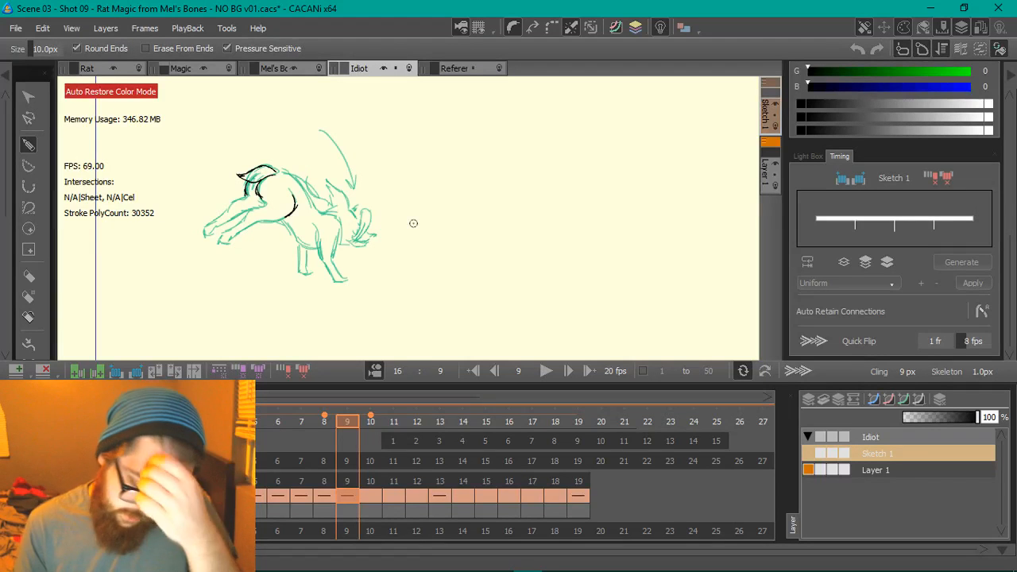
key(b)
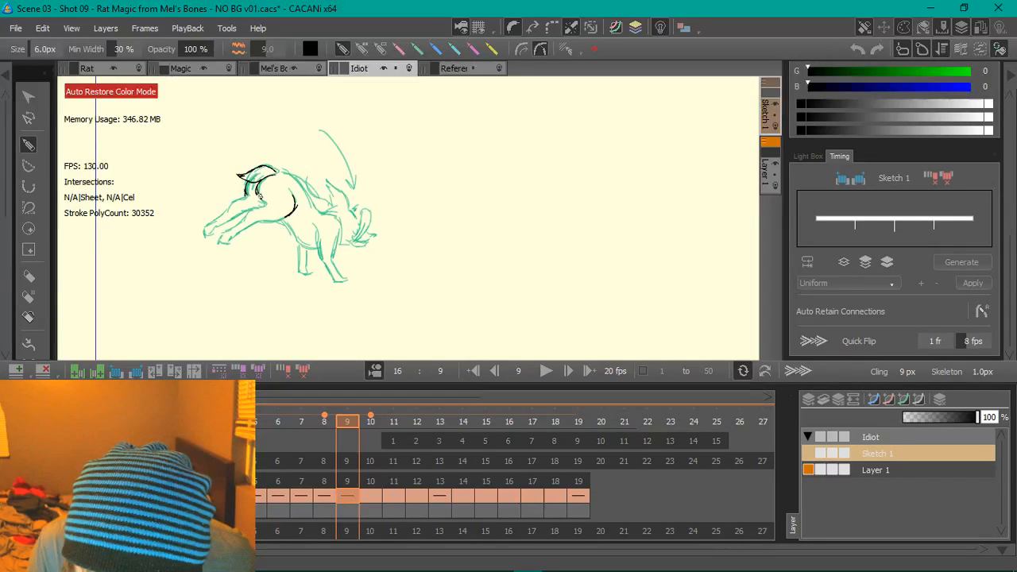
mouse_move(262, 193)
mouse_down()
mouse_move(214, 229)
mouse_move(219, 237)
mouse_move(284, 220)
mouse_up()
drag(244, 185, 204, 228)
drag(205, 227, 251, 209)
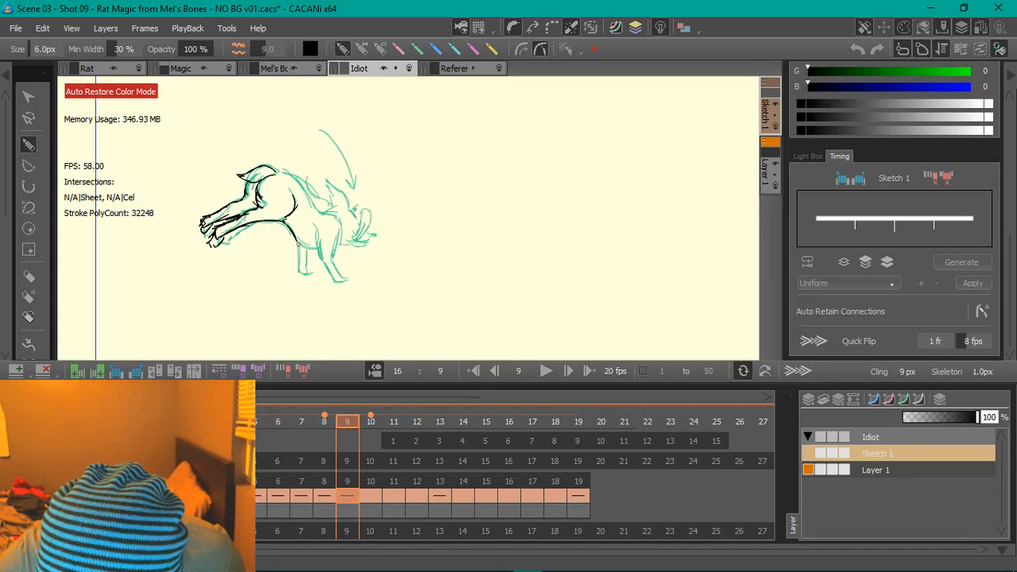
Complete the creature on frame 9 with its chest, front legs, back line, ears and lowered head.
mouse_move(313, 229)
mouse_down()
mouse_move(342, 280)
mouse_move(298, 270)
mouse_up()
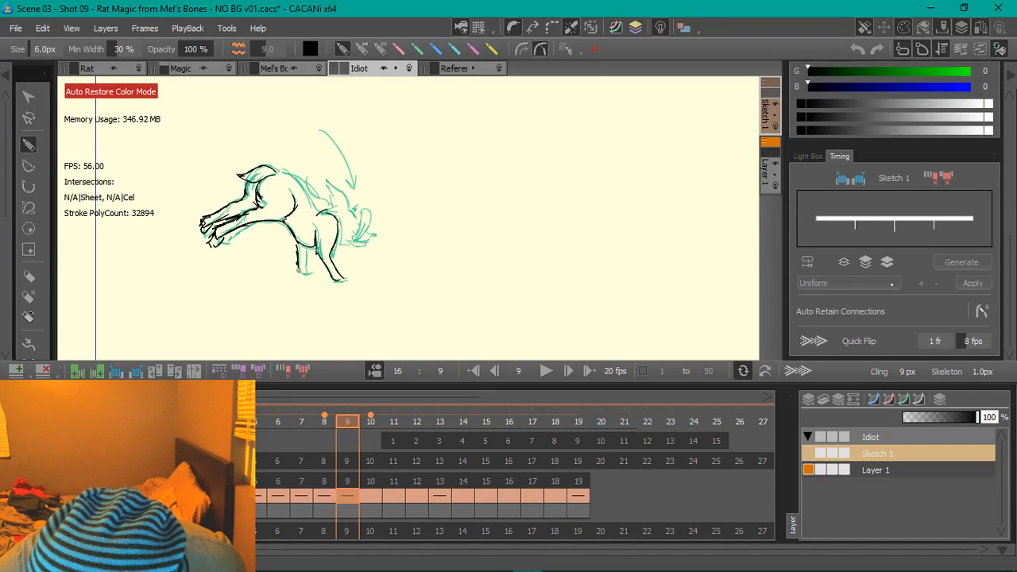
drag(275, 169, 332, 208)
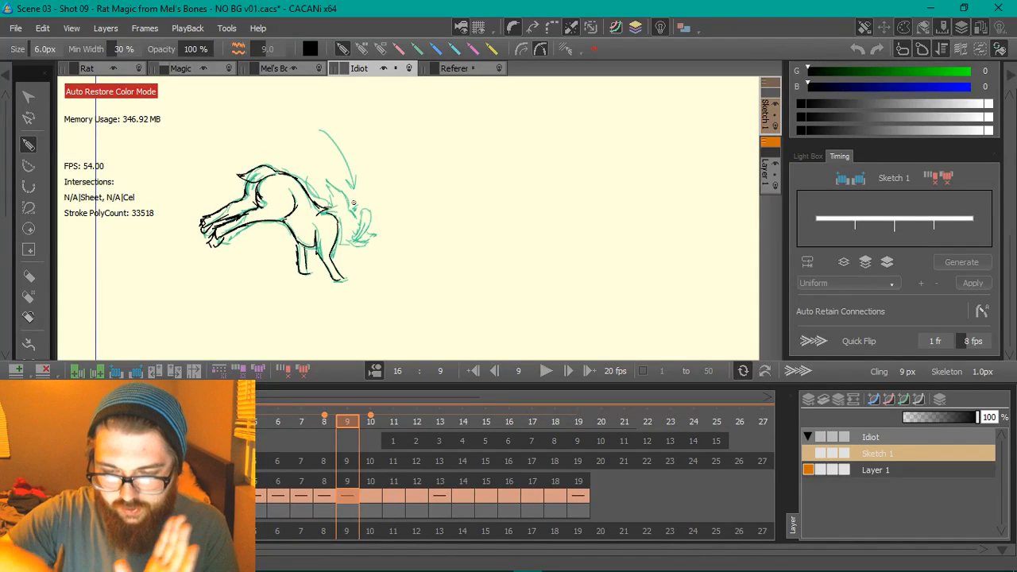
mouse_move(337, 199)
mouse_down()
mouse_move(329, 207)
mouse_move(344, 178)
mouse_move(333, 178)
mouse_up()
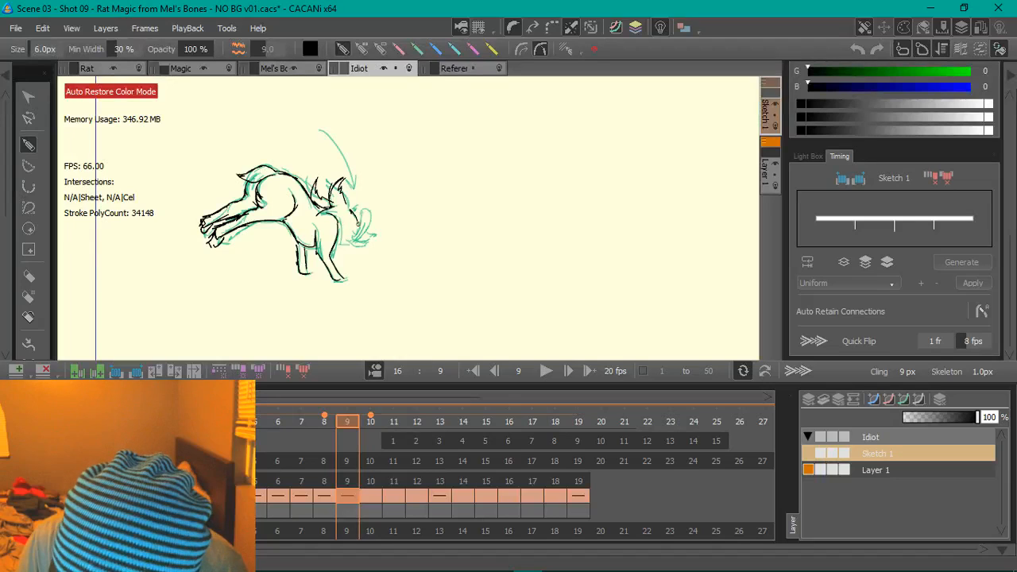
mouse_move(373, 225)
mouse_down()
mouse_move(352, 237)
mouse_move(359, 211)
mouse_up()
mouse_move(357, 216)
mouse_down()
mouse_move(367, 207)
mouse_move(358, 238)
mouse_move(373, 241)
mouse_up()
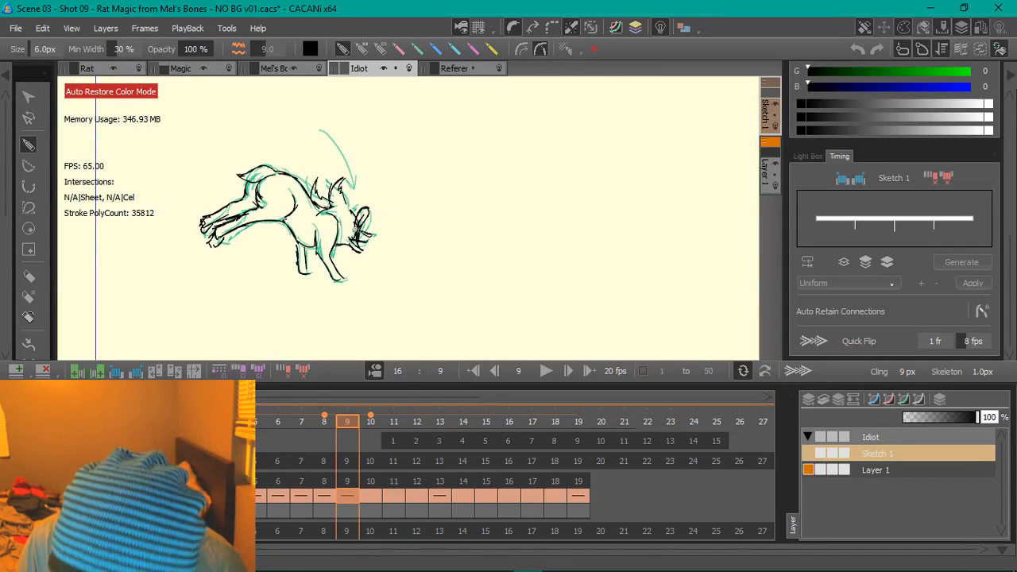
Redraw the creature's ears on frames 6, 7 and 8, tilting them progressively forward over the head.
click(305, 427)
mouse_move(306, 426)
mouse_down()
mouse_move(258, 457)
mouse_move(353, 469)
mouse_move(163, 468)
mouse_move(186, 468)
mouse_up()
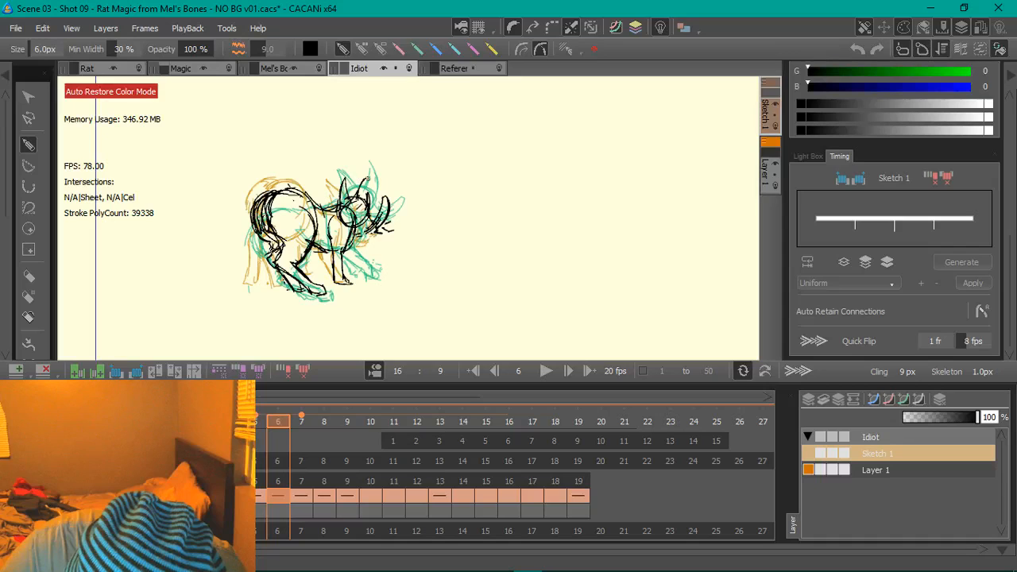
click(303, 490)
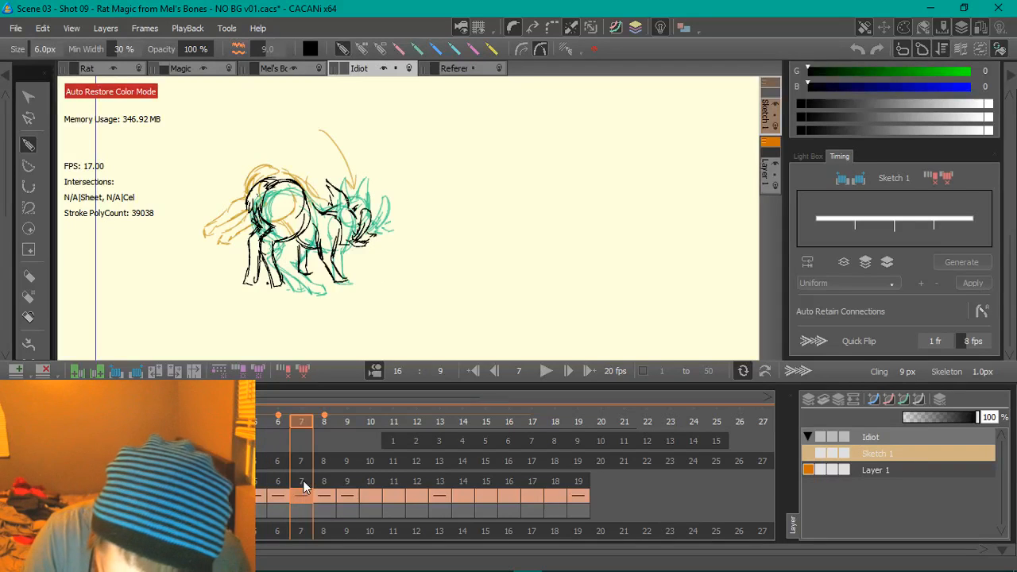
drag(330, 179, 331, 197)
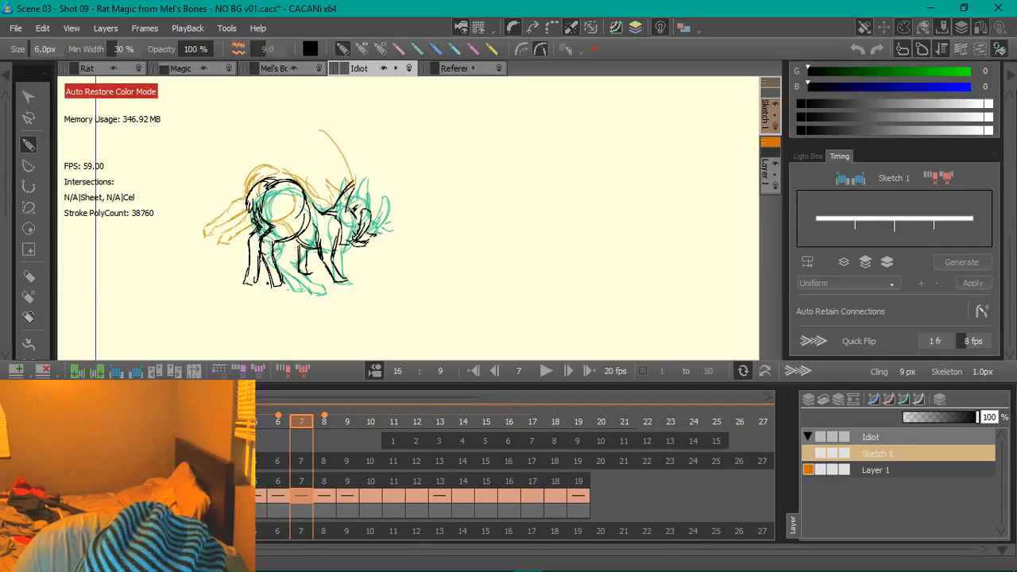
mouse_move(332, 210)
mouse_down()
mouse_move(364, 185)
mouse_move(354, 206)
mouse_move(342, 186)
mouse_up()
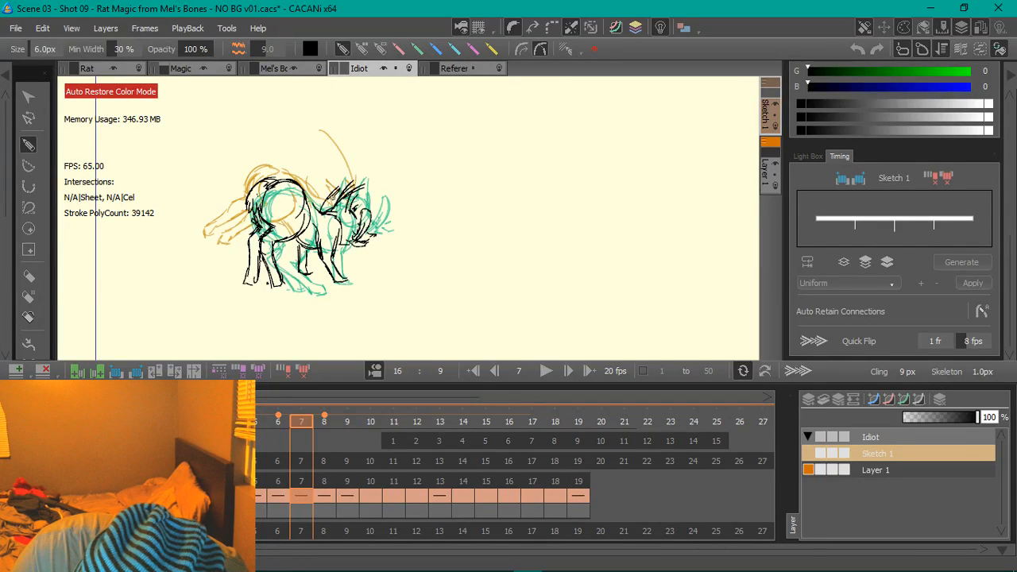
key(Right)
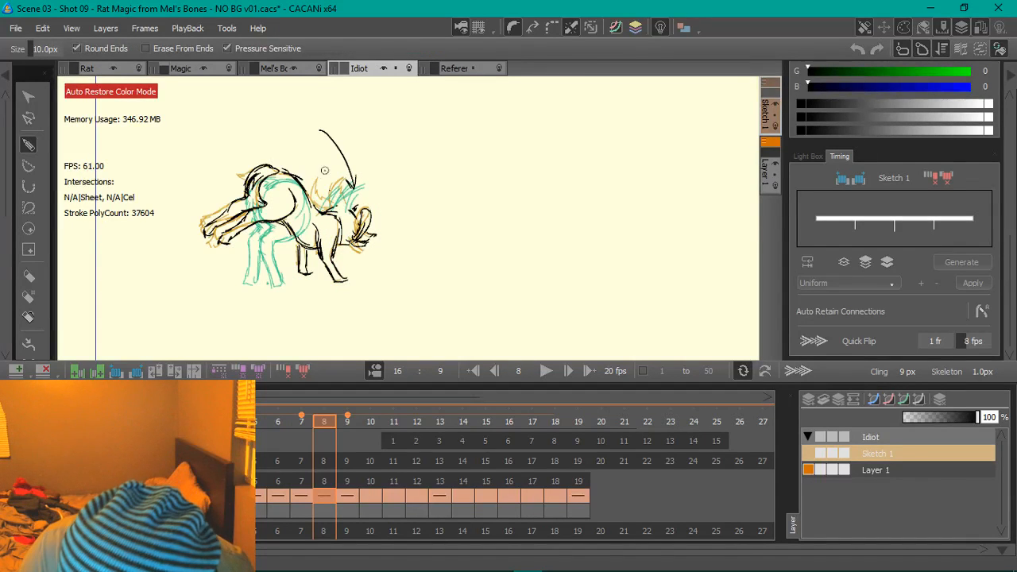
drag(340, 207, 376, 200)
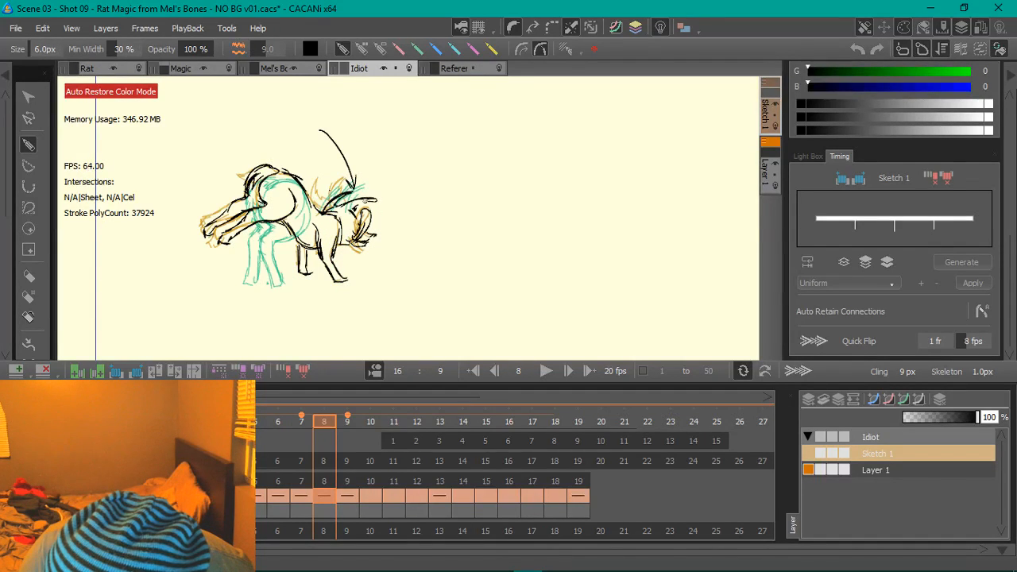
Erase the upright ears on frame 9 and redraw them swept forward, following the ears on frame 8.
key(Right)
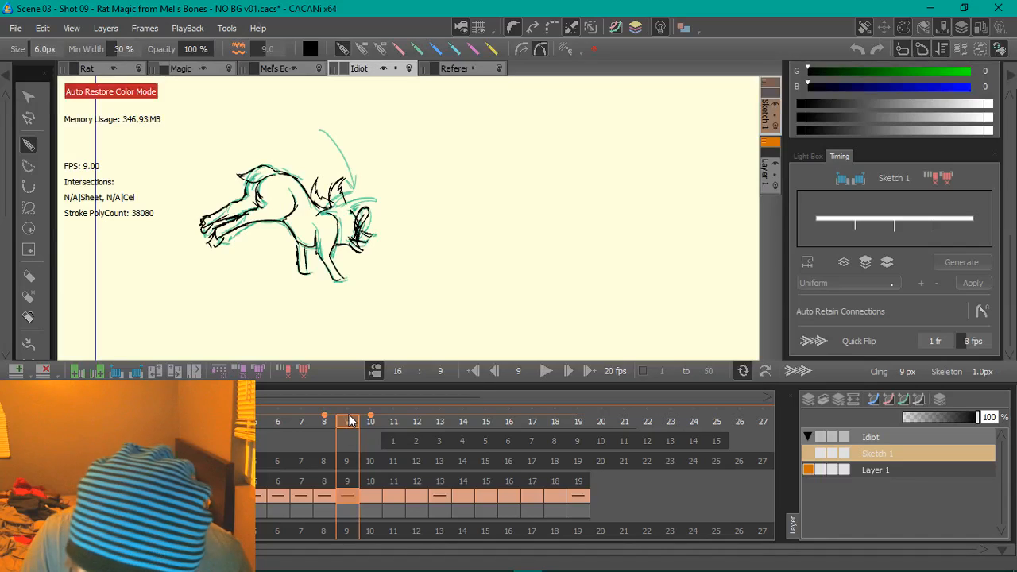
key(e)
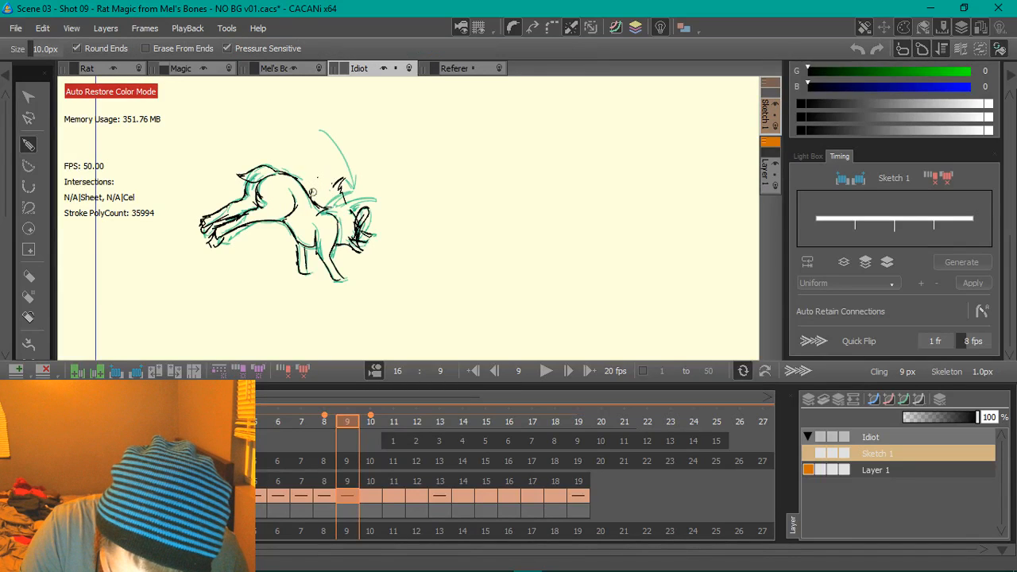
mouse_move(312, 192)
mouse_down()
mouse_move(345, 195)
mouse_move(363, 215)
mouse_move(345, 199)
mouse_move(353, 191)
mouse_up()
key(e)
drag(353, 191, 341, 205)
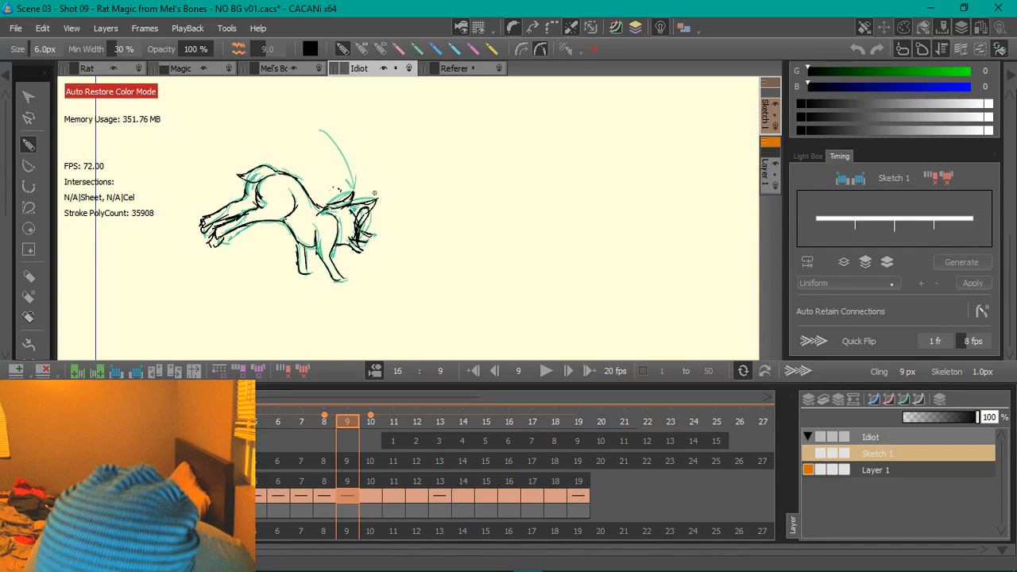
drag(374, 193, 367, 208)
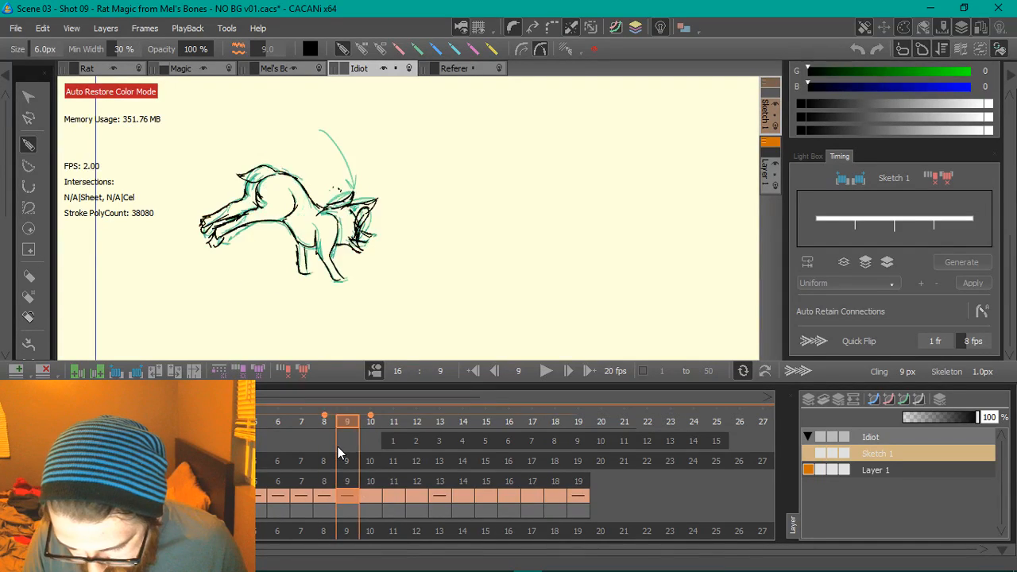
Play the animation from the first frame to review the creature's bucking motion.
click(474, 371)
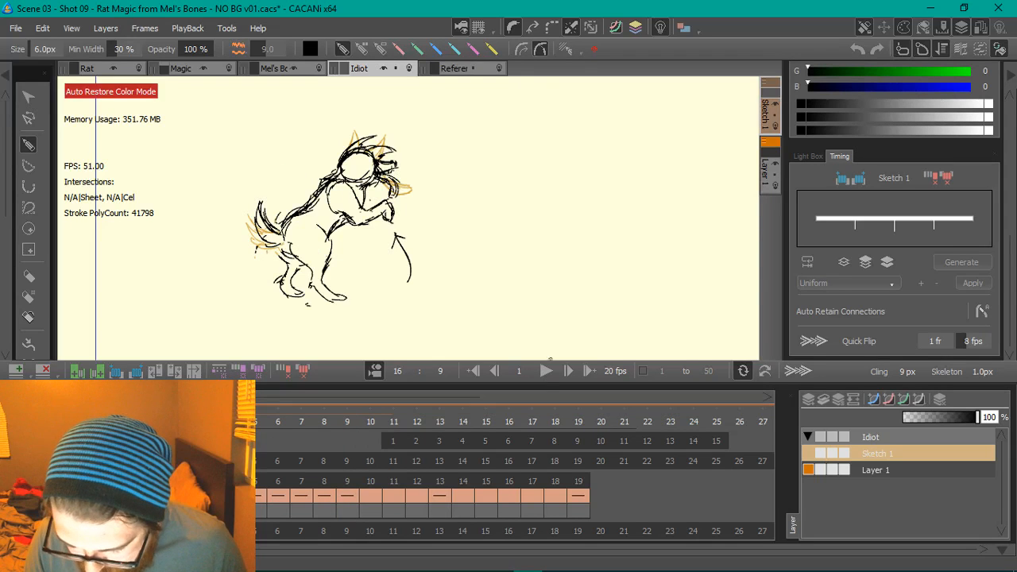
click(548, 371)
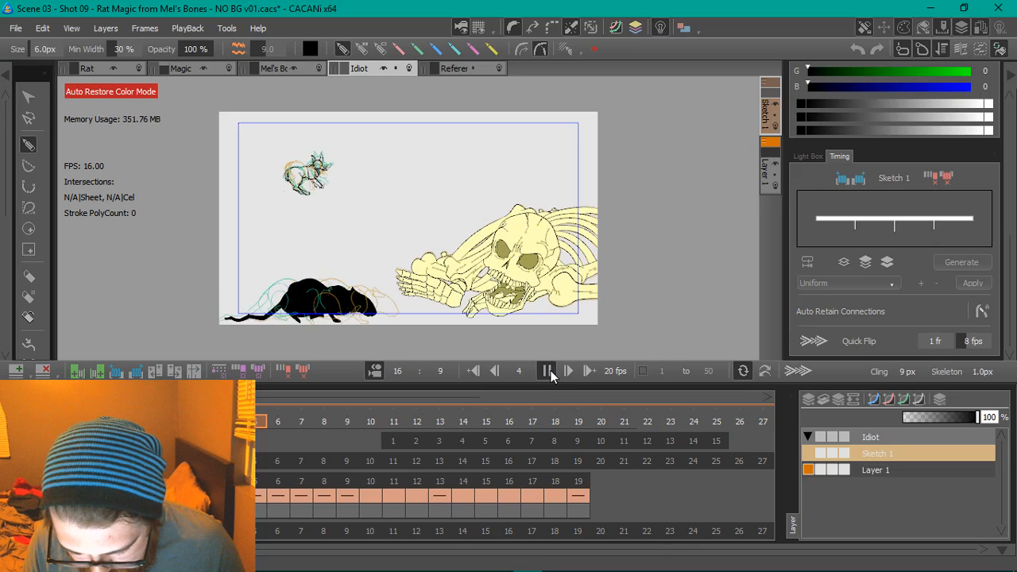
click(548, 372)
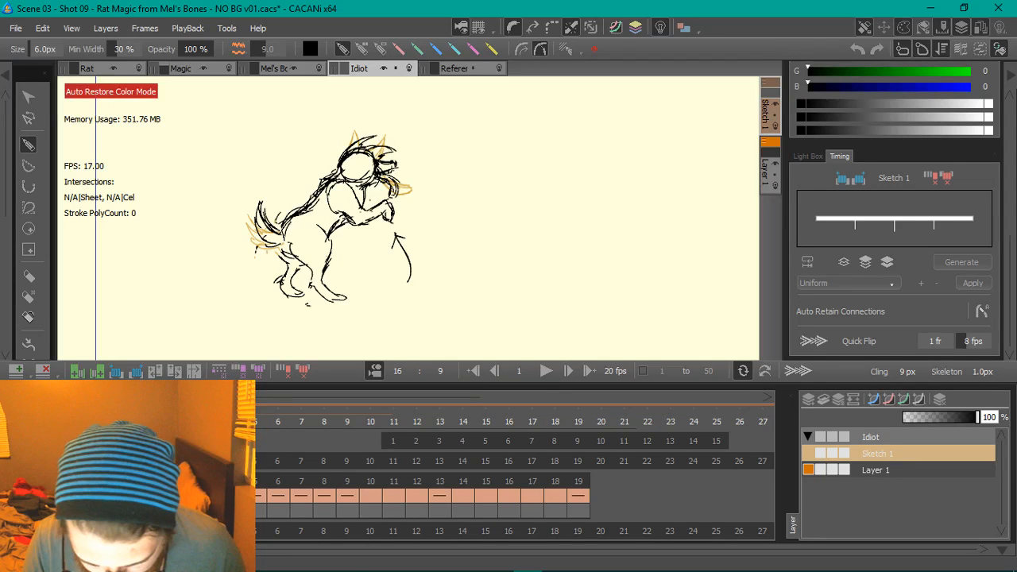
drag(324, 441, 365, 447)
key(space)
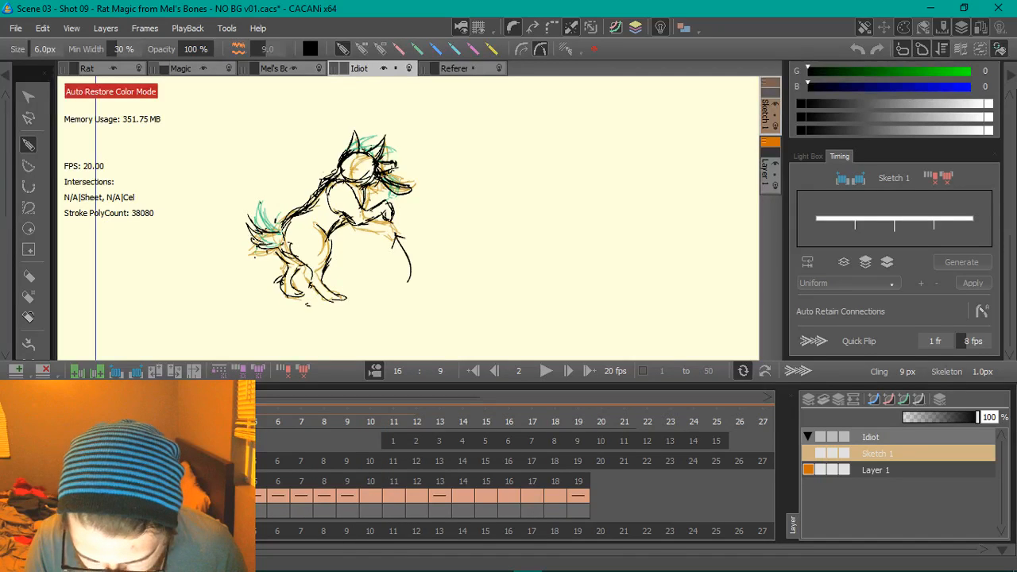
key(space)
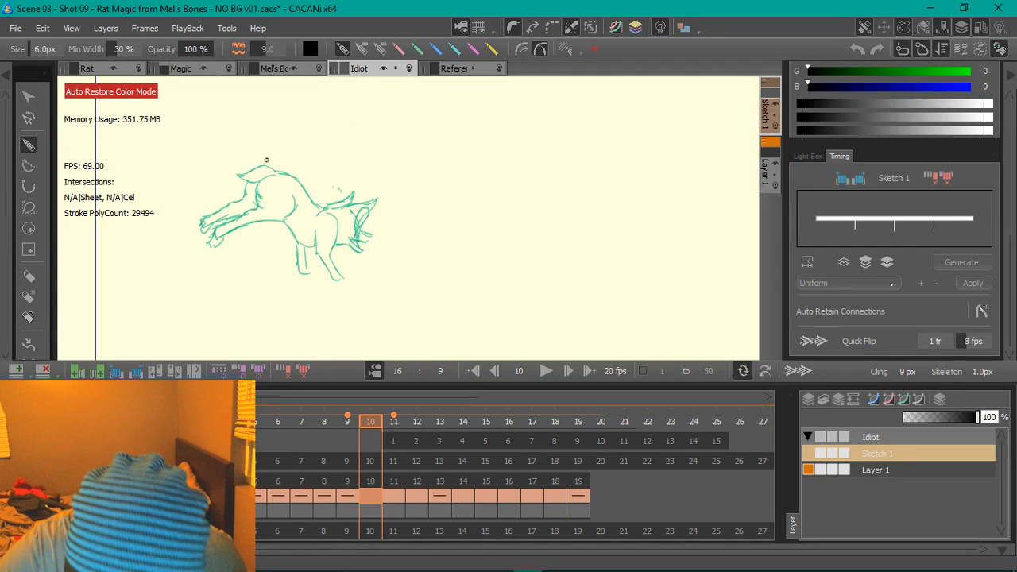
Copy the whole creature drawing from frame 8 and paste it onto frame 10.
mouse_move(266, 161)
mouse_down()
mouse_move(244, 156)
mouse_move(256, 208)
mouse_move(220, 241)
mouse_up()
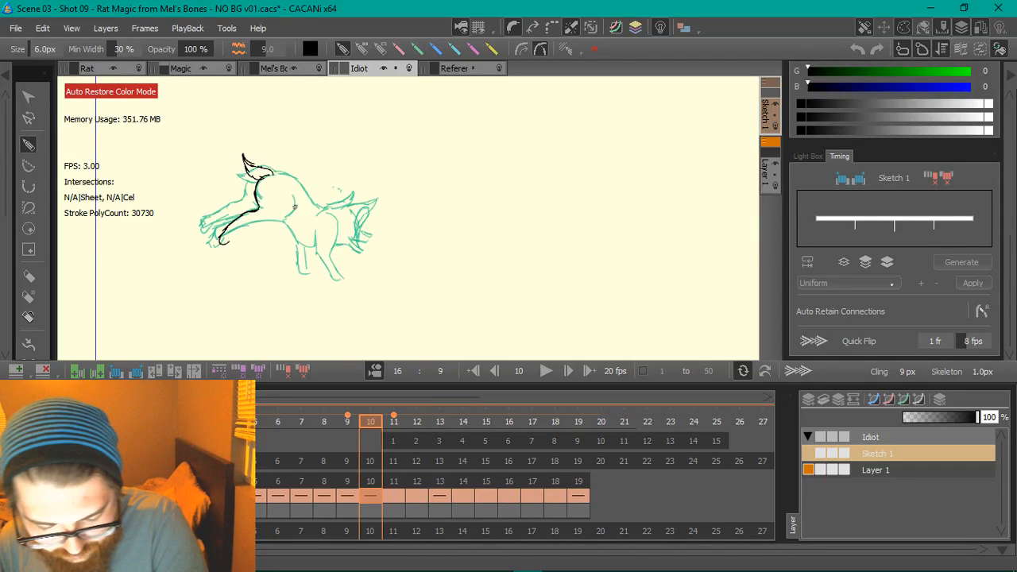
key(ctrl+z)
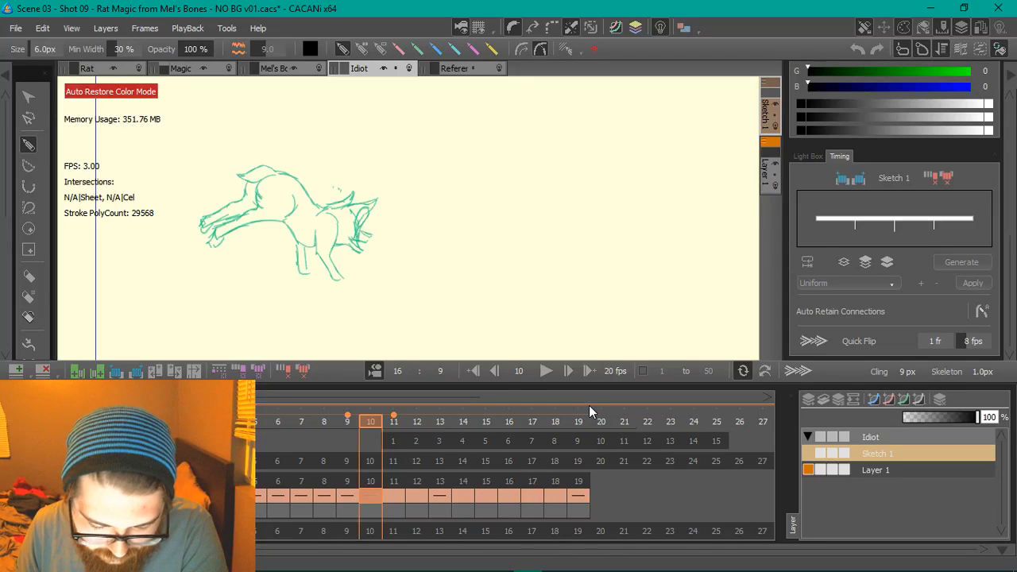
key(Left)
click(326, 493)
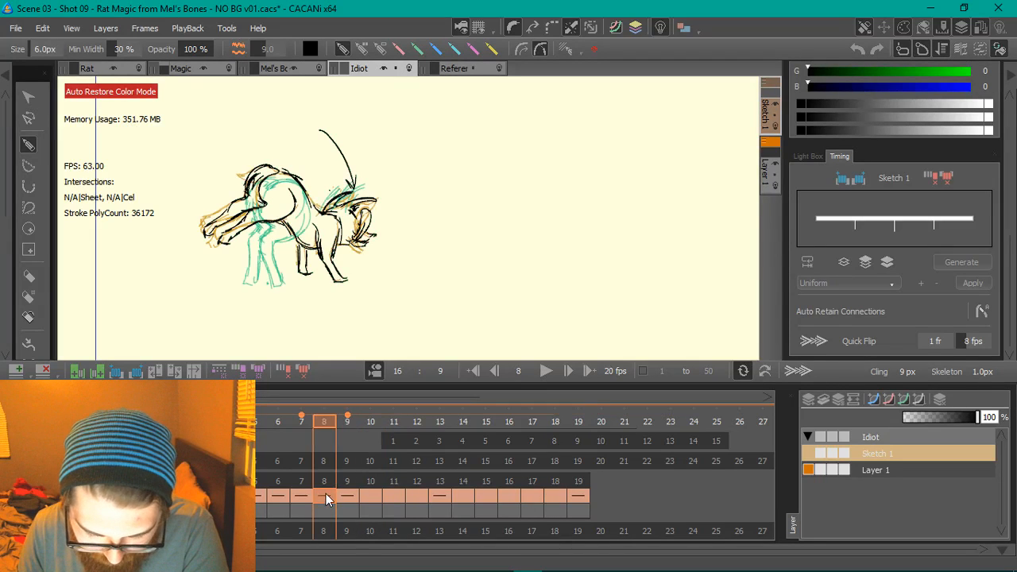
key(ctrl+a)
key(ctrl+c)
click(374, 493)
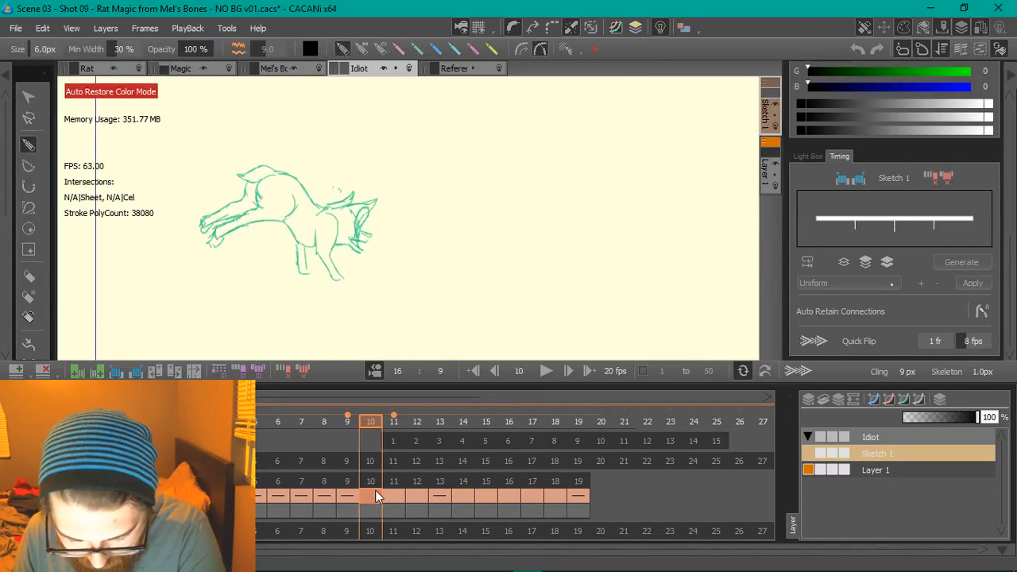
key(ctrl+v)
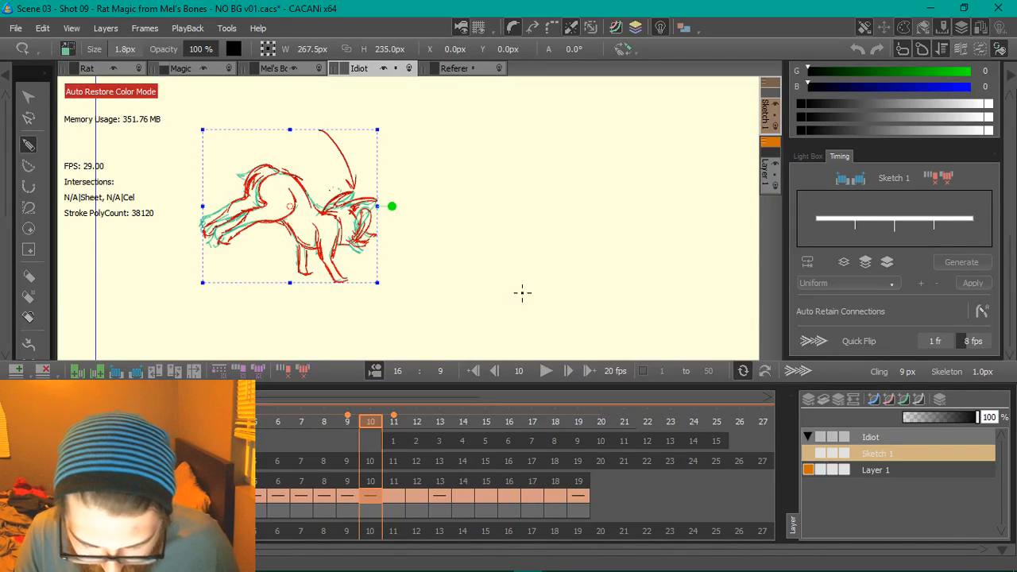
click(520, 288)
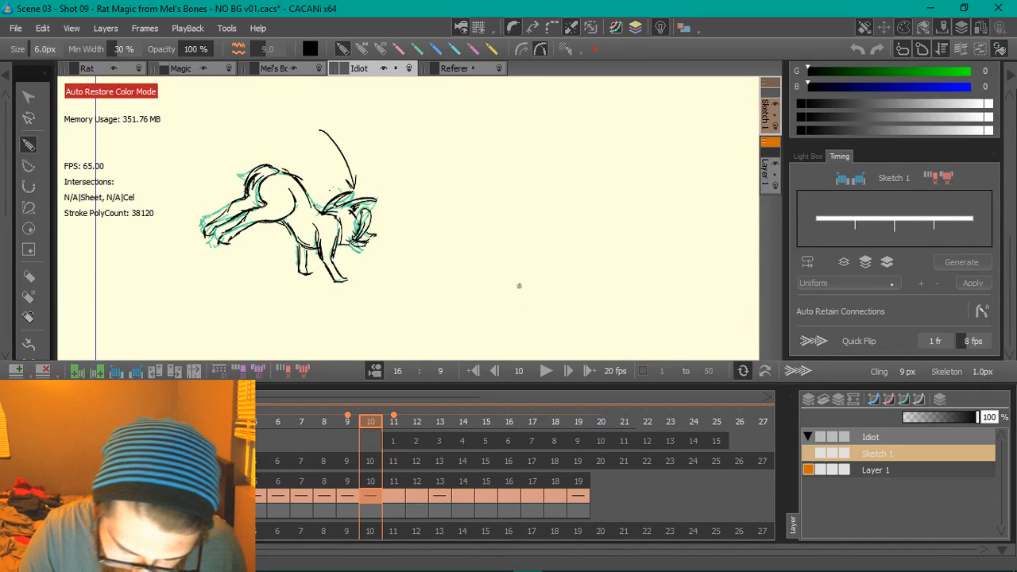
Remove the stray arc above the head on frame 10 and redraw the creature's tail and ears flicking upward.
drag(354, 188, 320, 131)
mouse_move(250, 193)
mouse_down()
mouse_move(275, 162)
mouse_move(248, 176)
mouse_move(266, 176)
mouse_move(254, 146)
mouse_move(254, 164)
mouse_move(275, 172)
mouse_up()
mouse_move(330, 206)
mouse_down()
mouse_move(372, 200)
mouse_move(351, 211)
mouse_move(341, 187)
mouse_up()
mouse_move(340, 187)
mouse_down()
mouse_move(343, 204)
mouse_move(370, 193)
mouse_move(368, 209)
mouse_up()
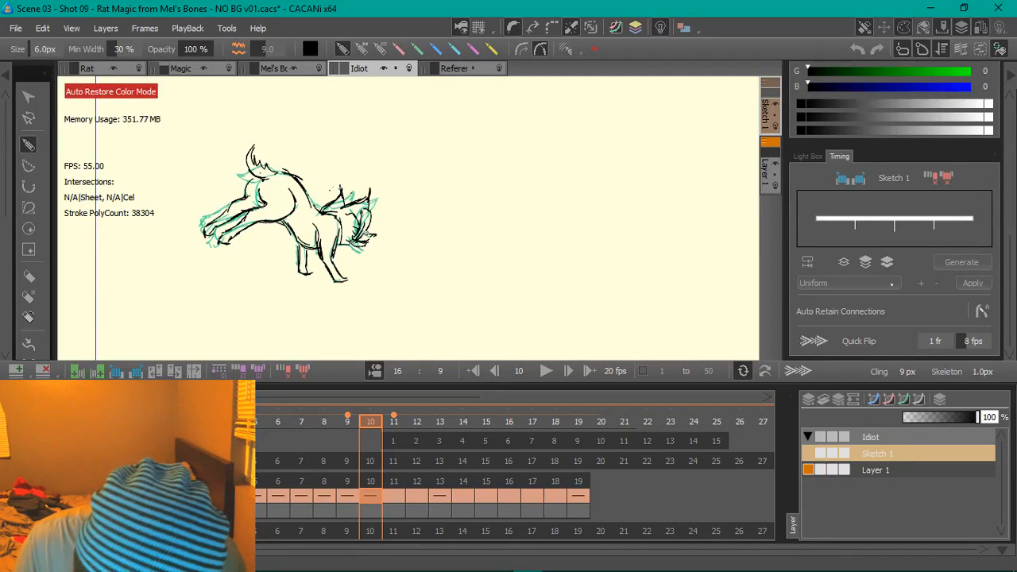
Erase the old beard lines on frames 9 and 8, and rework the beard on frame 7.
click(356, 427)
click(325, 439)
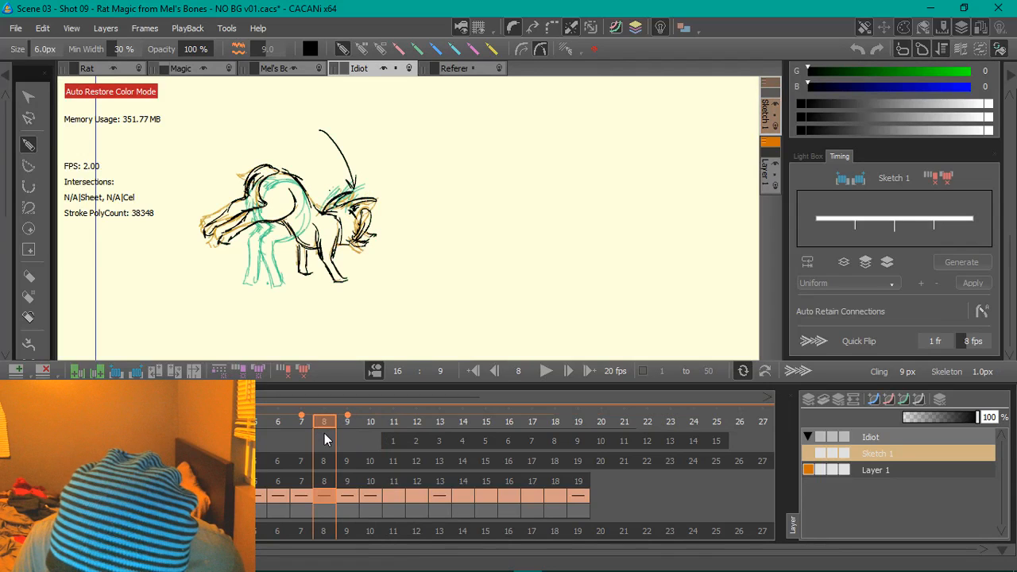
drag(324, 440, 347, 437)
drag(362, 226, 356, 240)
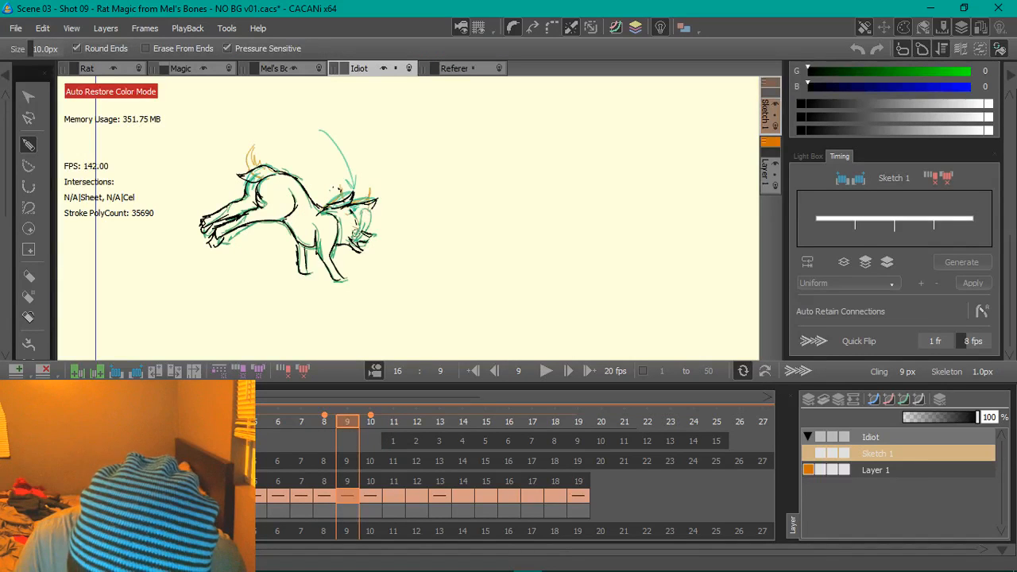
mouse_move(346, 426)
mouse_down()
mouse_move(279, 437)
mouse_move(326, 439)
mouse_up()
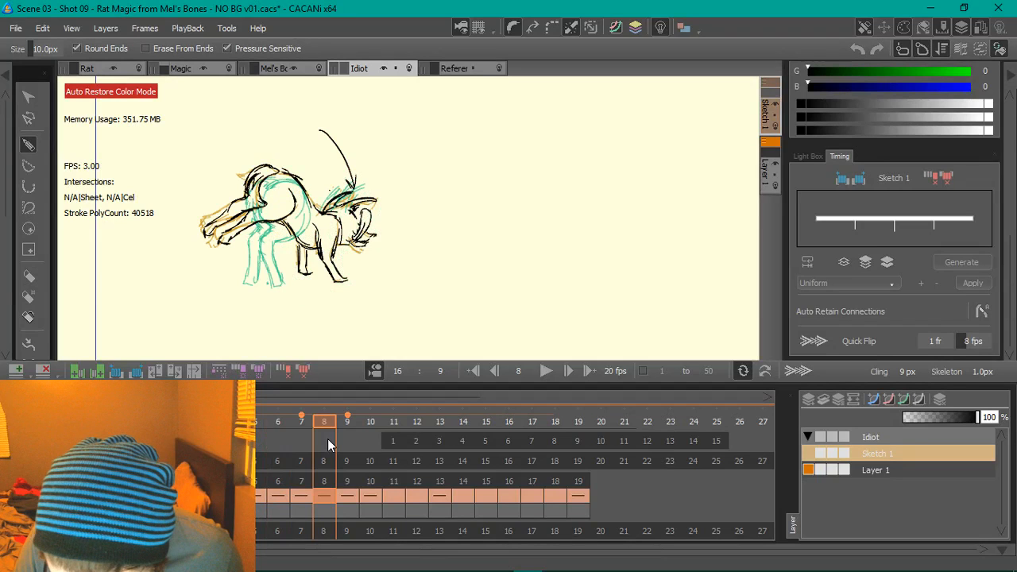
mouse_move(327, 438)
mouse_down()
mouse_move(264, 455)
mouse_move(298, 454)
mouse_up()
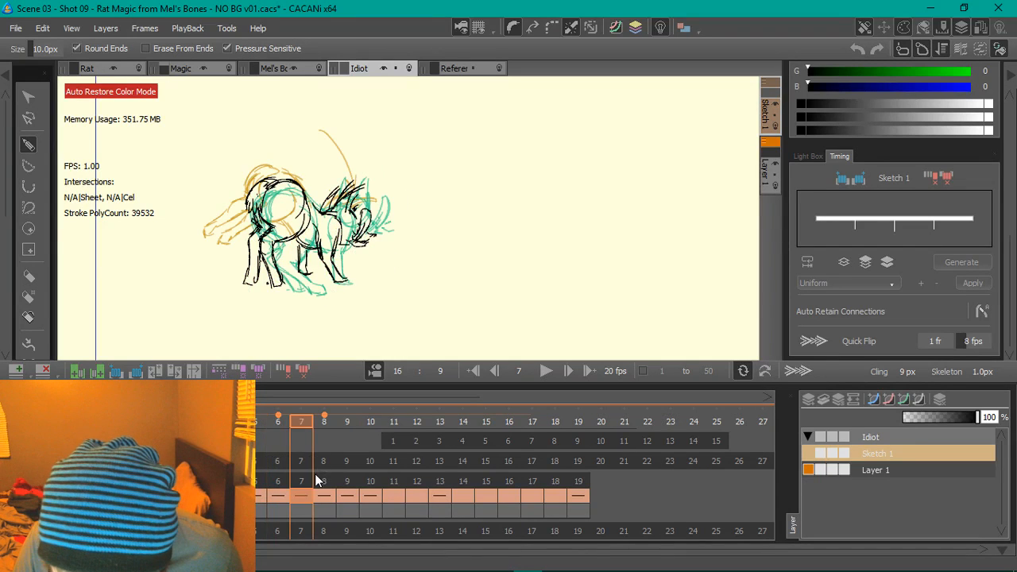
mouse_move(365, 213)
mouse_down()
mouse_move(364, 239)
mouse_move(374, 207)
mouse_move(364, 229)
mouse_up()
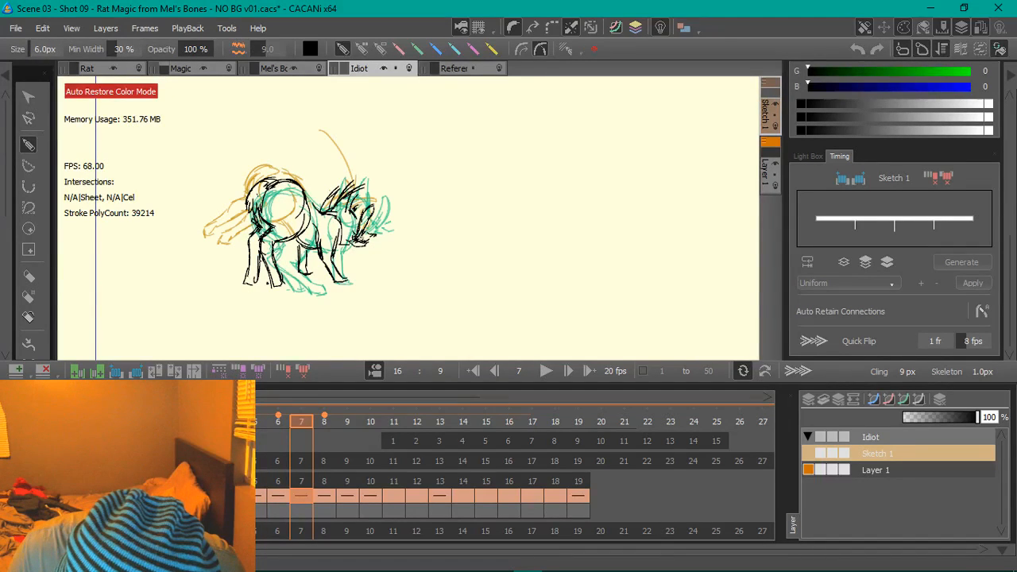
Redraw the creature's beard on frames 8 and 9, swinging it progressively forward under the muzzle.
key(Right)
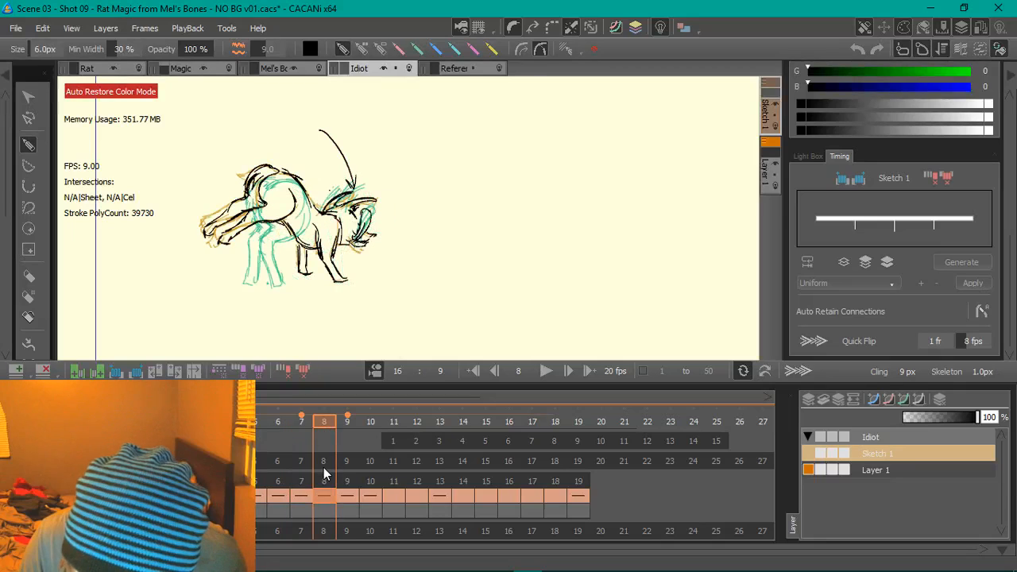
key(e)
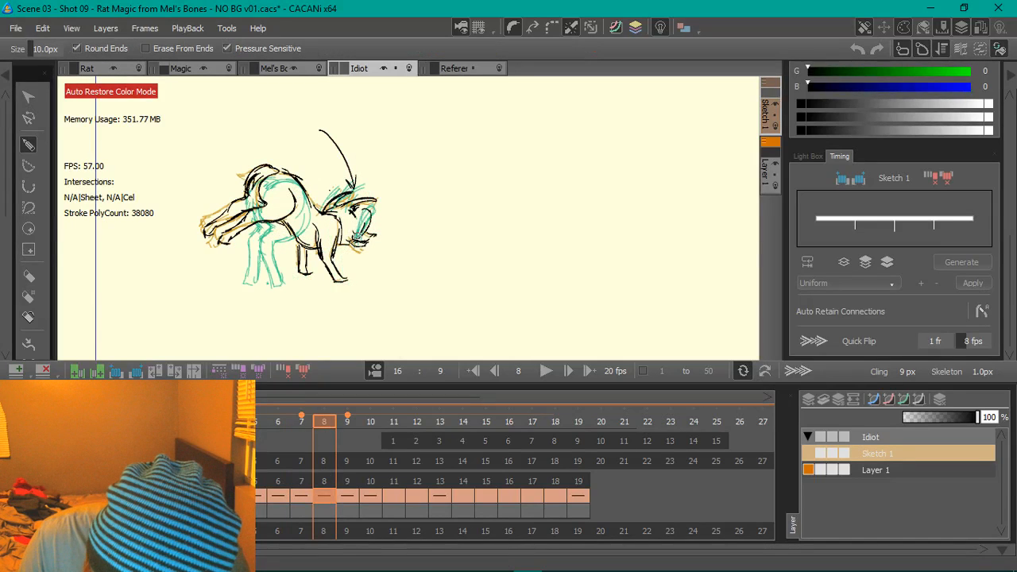
drag(372, 220, 354, 233)
click(349, 418)
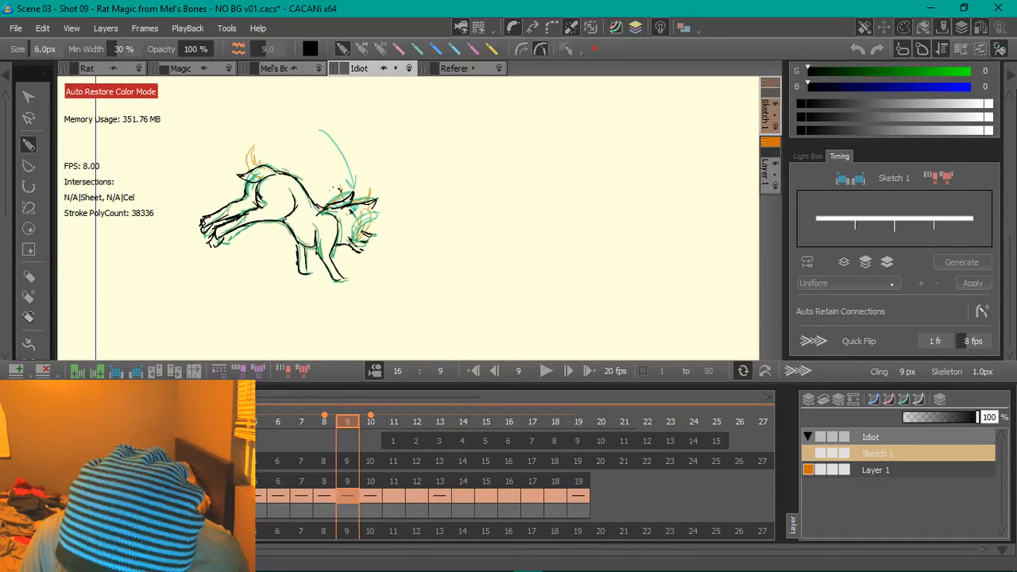
mouse_move(352, 239)
mouse_down()
mouse_move(376, 231)
mouse_move(355, 238)
mouse_move(358, 228)
mouse_up()
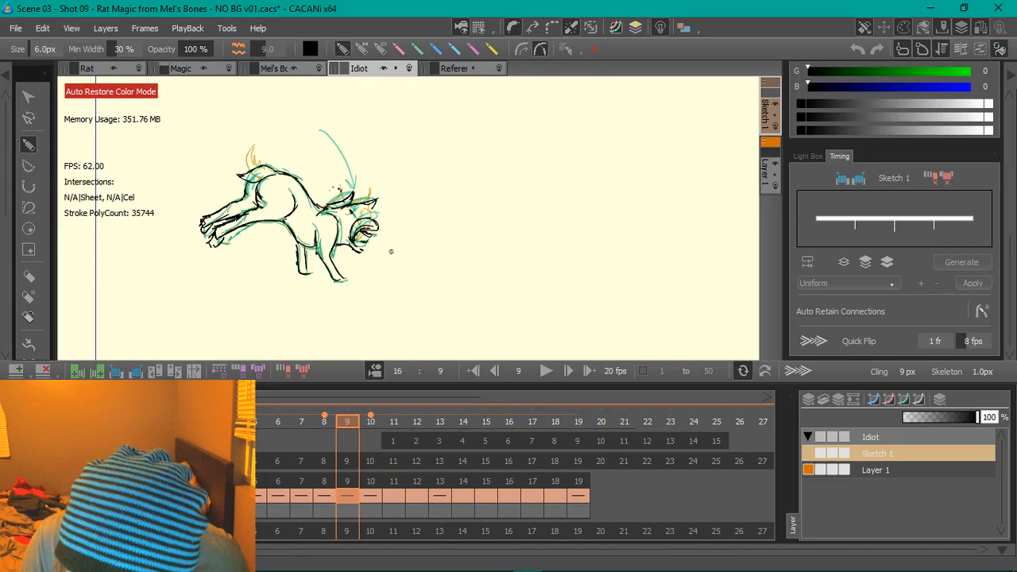
Replace the beard on frame 10 with one curling forward past the muzzle, and scrub the frames to check its swing.
mouse_move(346, 419)
mouse_down()
mouse_move(248, 435)
mouse_move(258, 445)
mouse_move(343, 448)
mouse_move(376, 465)
mouse_up()
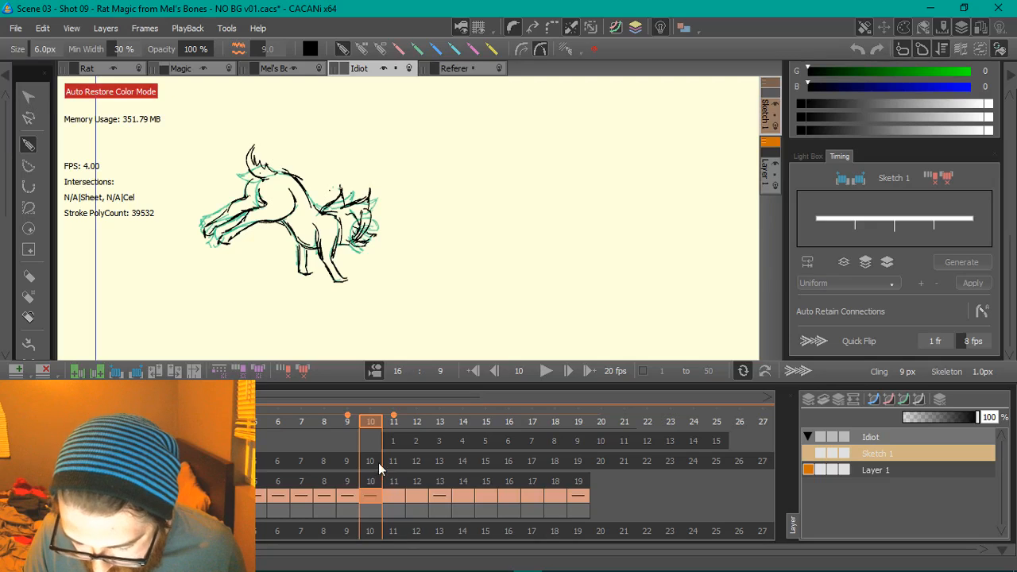
mouse_move(359, 239)
mouse_down()
mouse_move(363, 210)
mouse_move(367, 226)
mouse_up()
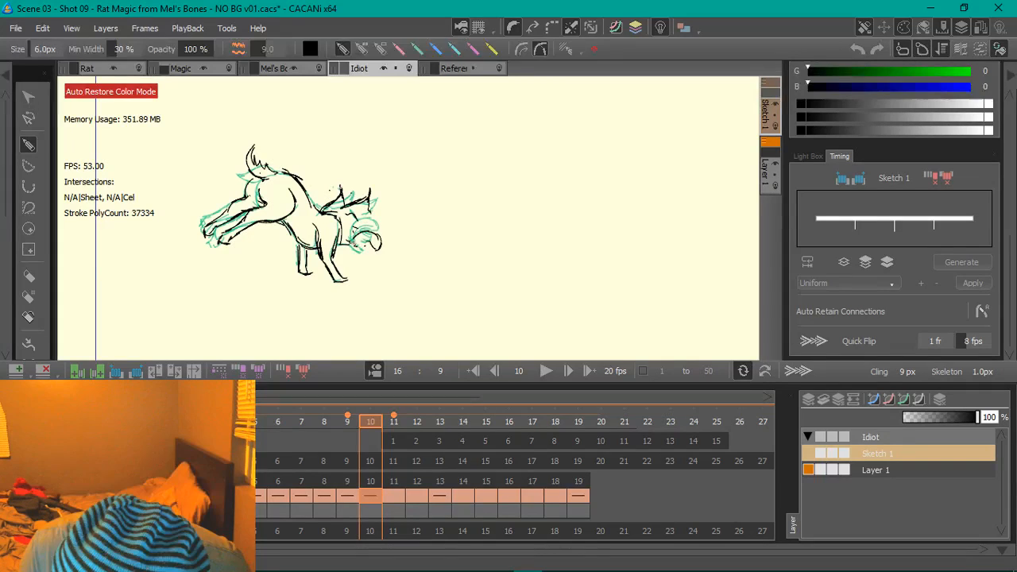
mouse_move(352, 244)
mouse_down()
mouse_move(376, 253)
mouse_move(367, 227)
mouse_up()
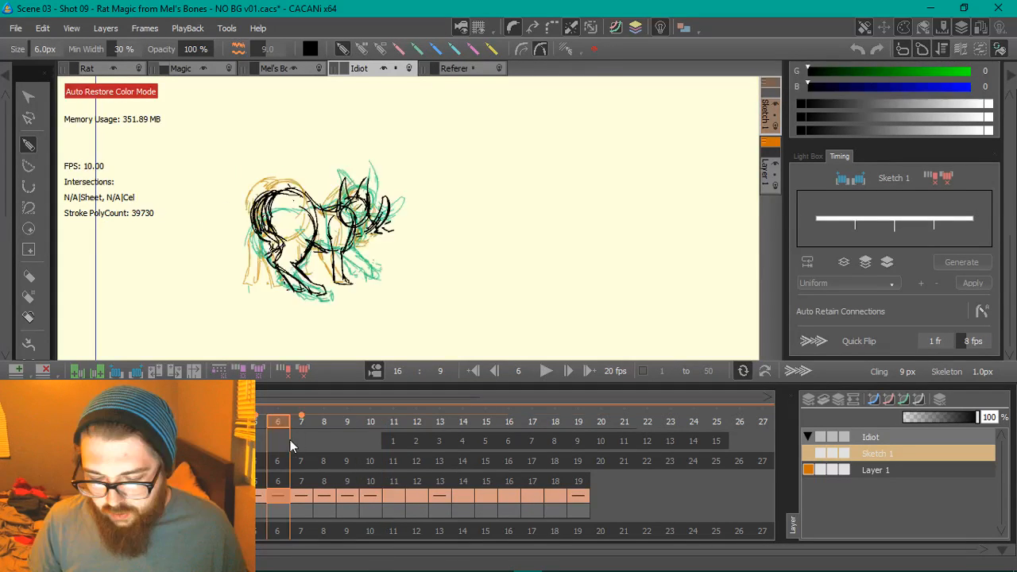
mouse_move(291, 441)
mouse_down()
mouse_move(371, 450)
mouse_move(394, 477)
mouse_move(186, 479)
mouse_up()
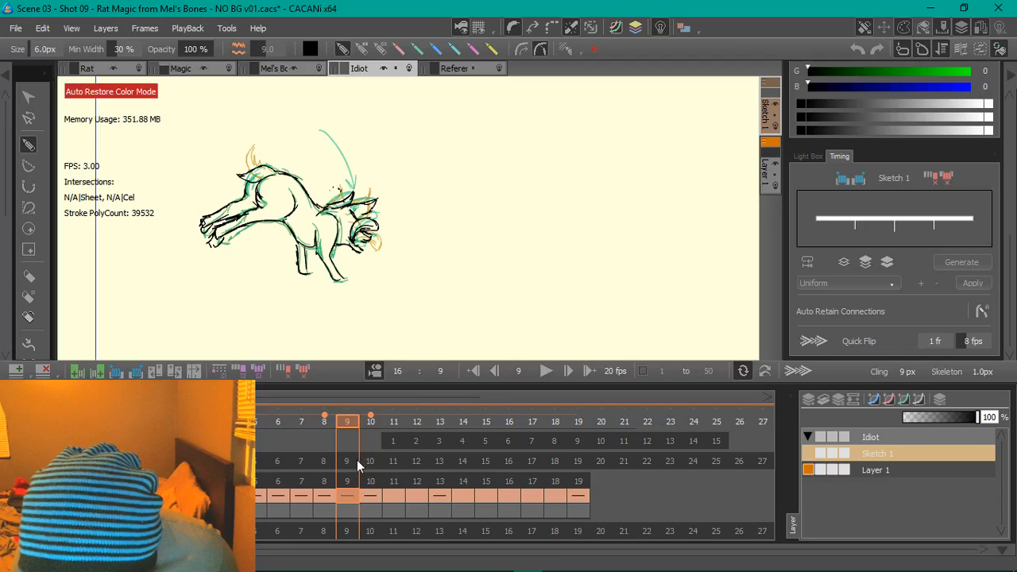
Draw the creature's hindquarters on frame 11, with the rear legs dropping, the tail raised and the back line following frame 10.
click(393, 486)
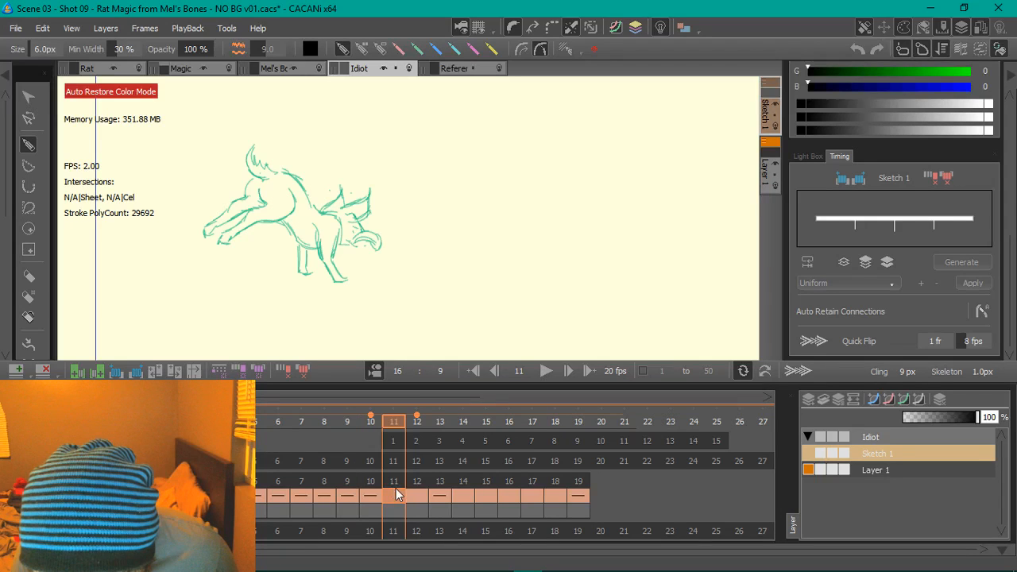
mouse_move(395, 488)
mouse_down()
mouse_move(286, 498)
mouse_move(397, 499)
mouse_up()
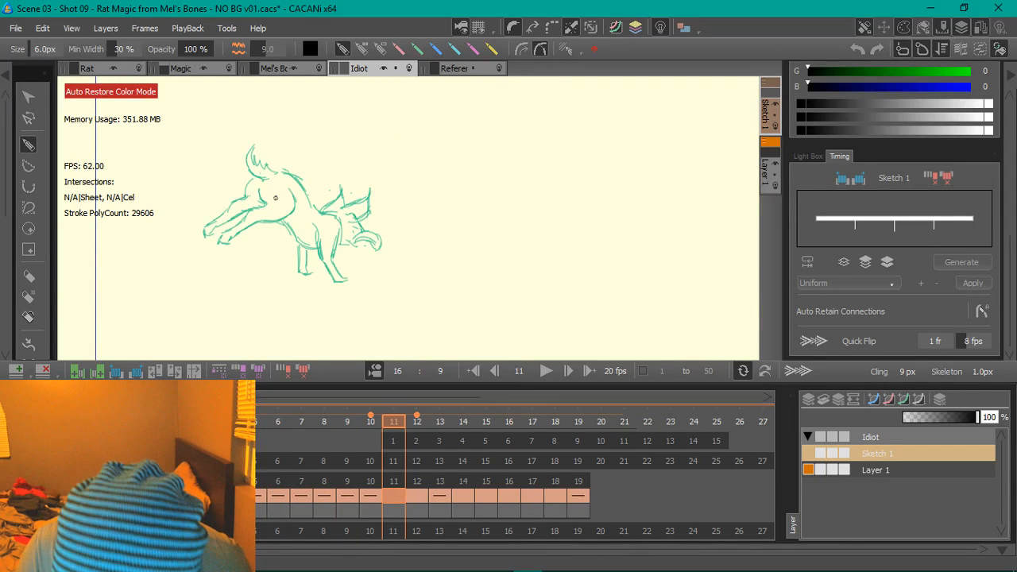
mouse_move(260, 194)
mouse_down()
mouse_move(238, 252)
mouse_move(250, 252)
mouse_move(287, 192)
mouse_move(294, 201)
mouse_up()
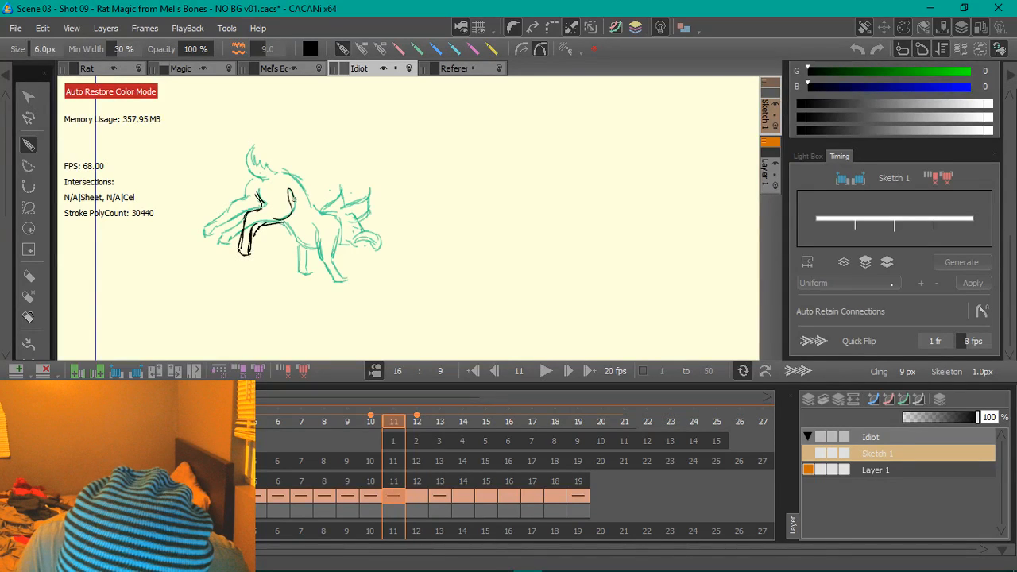
mouse_move(274, 143)
mouse_down()
mouse_move(258, 171)
mouse_move(266, 155)
mouse_move(272, 167)
mouse_move(232, 207)
mouse_move(221, 243)
mouse_up()
drag(243, 213, 230, 245)
drag(221, 243, 232, 249)
drag(282, 172, 314, 212)
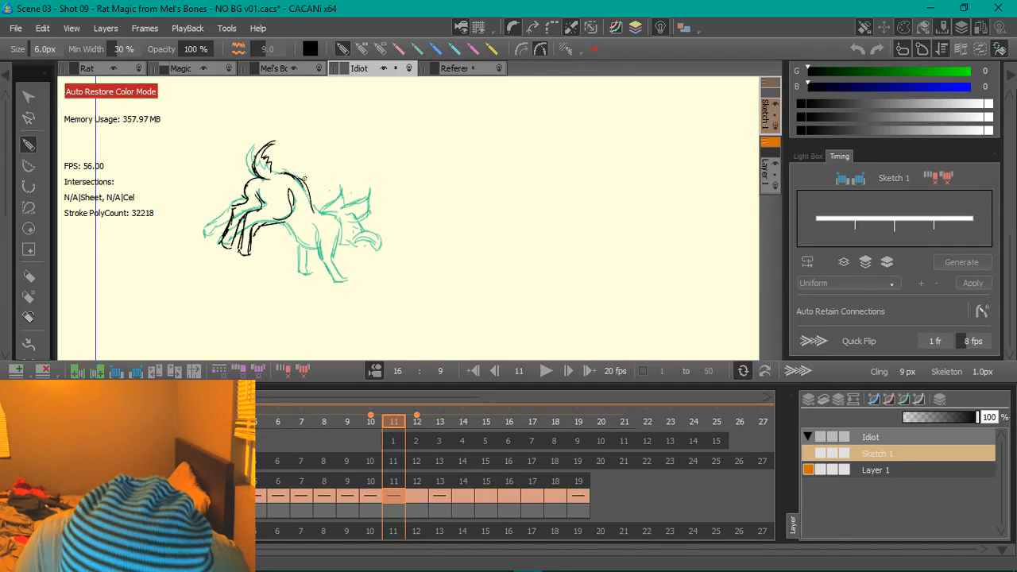
Draw the creature's neck, chest and planted front legs on frame 11 over the onion skin.
mouse_move(391, 417)
mouse_down()
mouse_move(311, 427)
mouse_move(422, 438)
mouse_move(289, 452)
mouse_move(424, 456)
mouse_move(370, 455)
mouse_move(412, 462)
mouse_up()
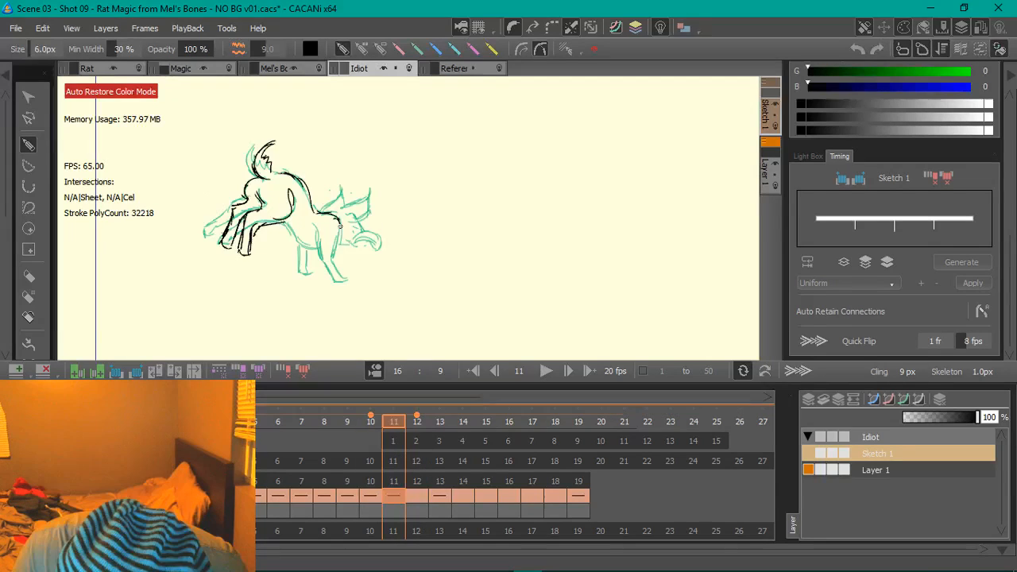
mouse_move(338, 219)
mouse_down()
mouse_move(325, 254)
mouse_move(346, 278)
mouse_move(337, 281)
mouse_up()
drag(335, 280, 315, 254)
mouse_move(320, 256)
mouse_down()
mouse_move(316, 240)
mouse_move(299, 274)
mouse_up()
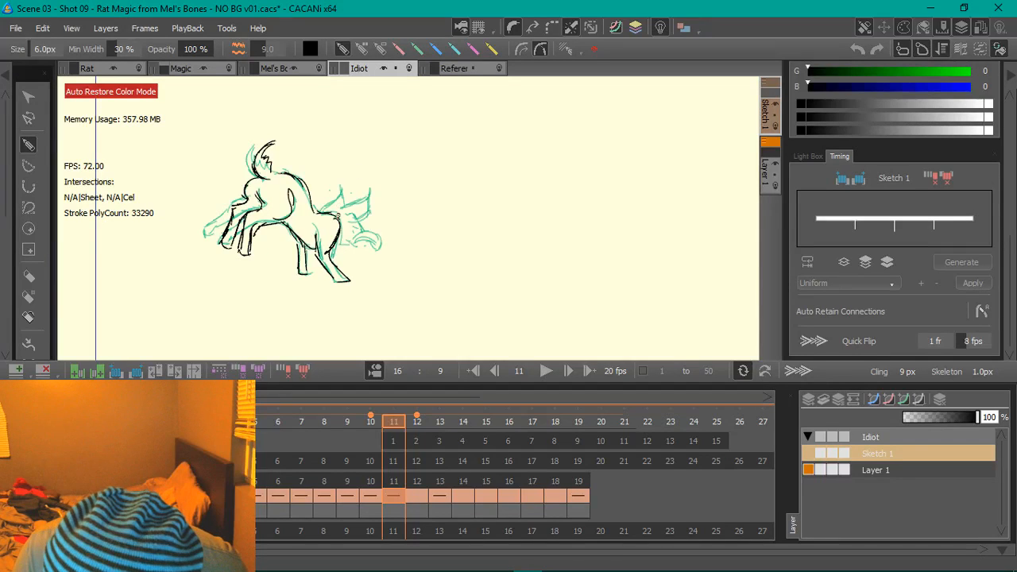
Redraw the creature's ears on frame 5 so they sweep backward from the head.
click(369, 420)
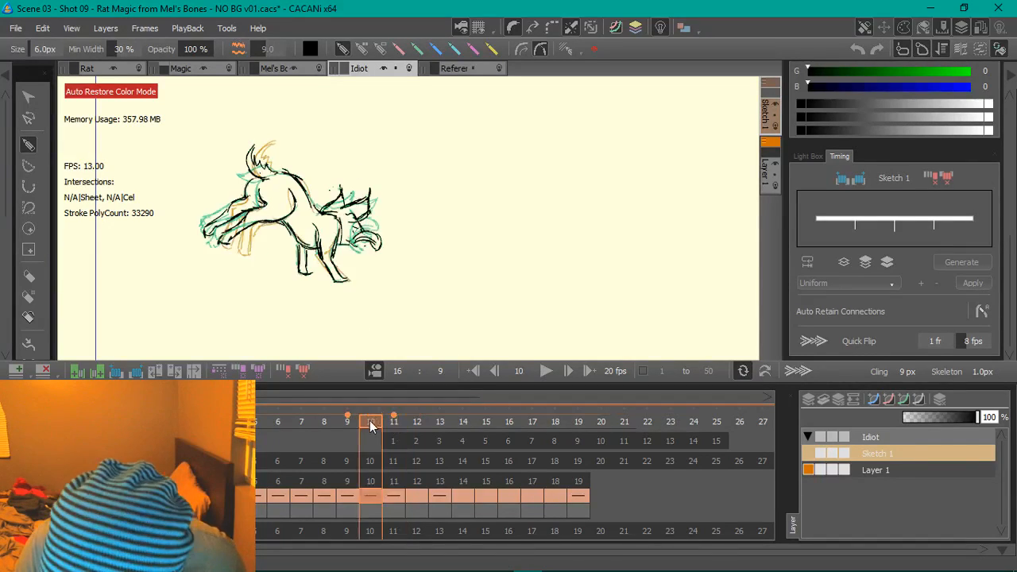
click(346, 421)
mouse_move(340, 418)
mouse_down()
mouse_move(281, 434)
mouse_move(302, 435)
mouse_move(208, 435)
mouse_move(258, 443)
mouse_up()
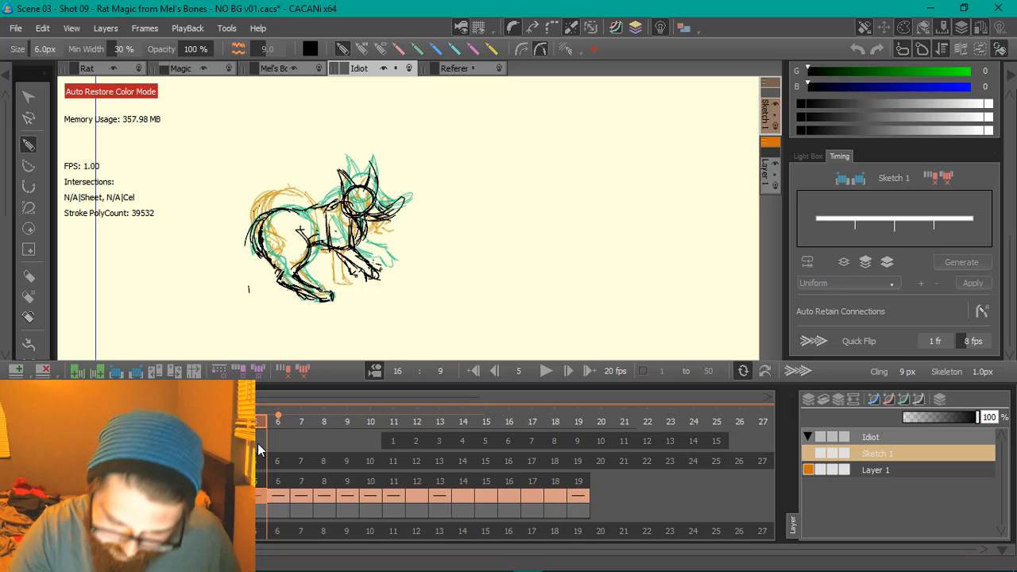
mouse_move(382, 177)
mouse_down()
mouse_move(371, 181)
mouse_move(370, 170)
mouse_move(349, 187)
mouse_move(323, 172)
mouse_move(365, 189)
mouse_up()
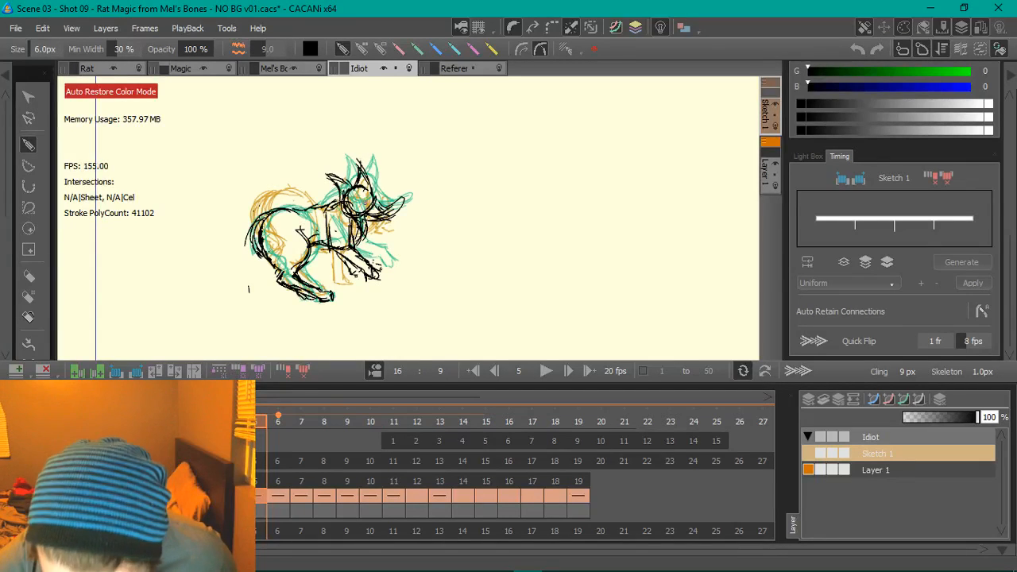
Check the ears on the neighbouring frames and redraw them on frame 4 tilted backward, between the poses of frames 3 and 5.
key(Left)
key(Left)
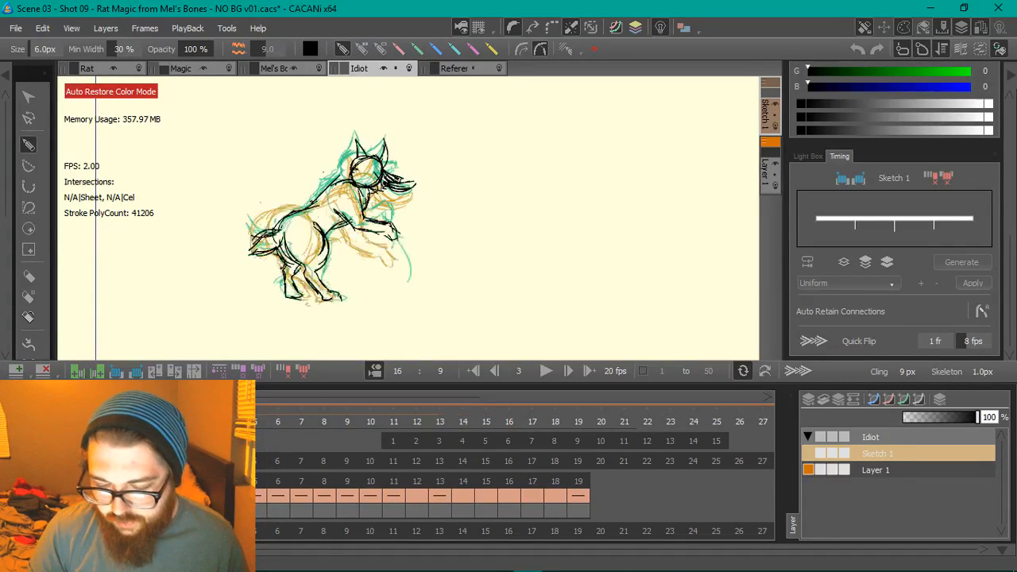
key(Left)
key(Right)
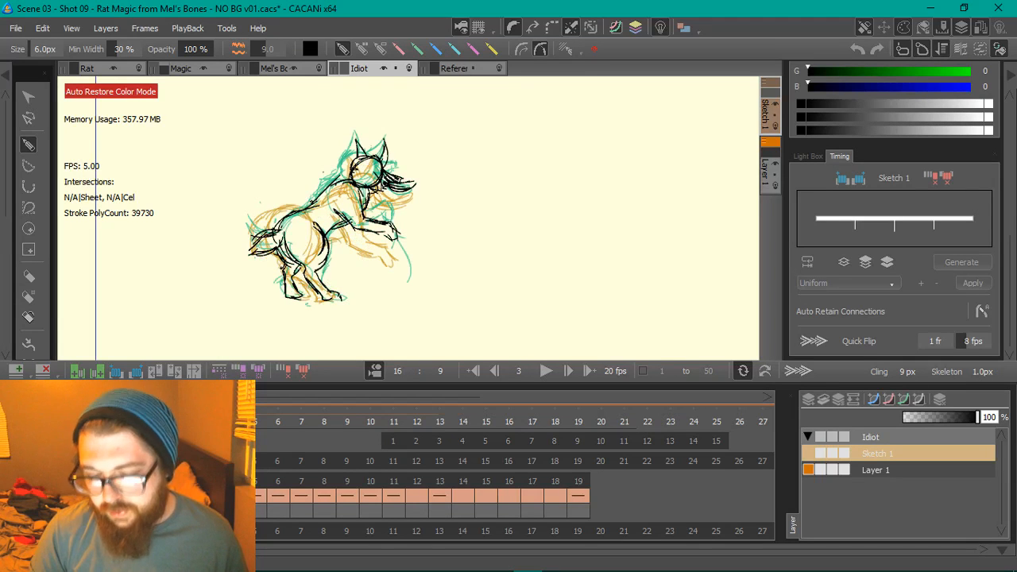
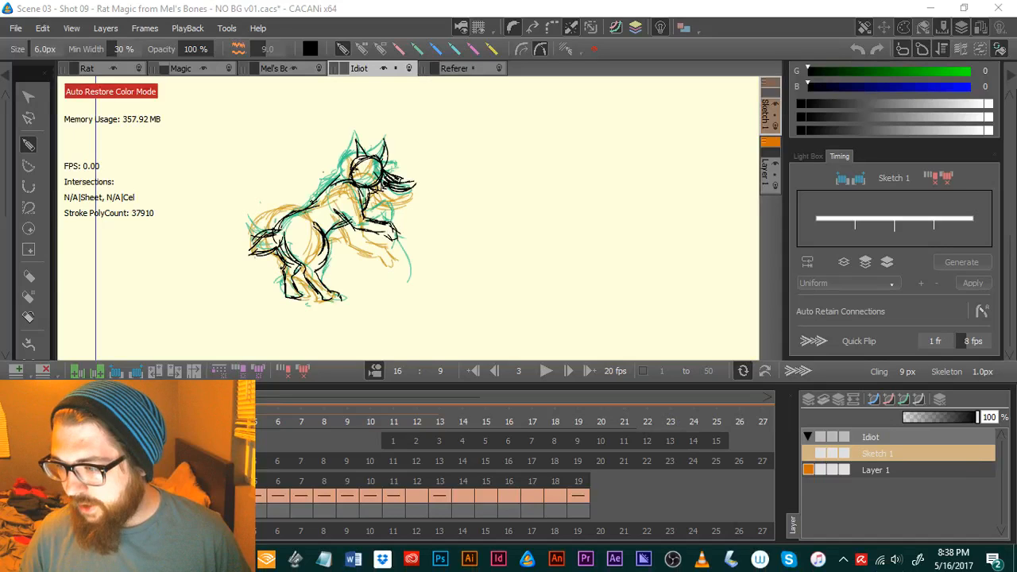
mouse_move(211, 429)
mouse_down()
mouse_move(255, 437)
mouse_move(178, 456)
mouse_move(313, 479)
mouse_move(208, 479)
mouse_up()
key(Right)
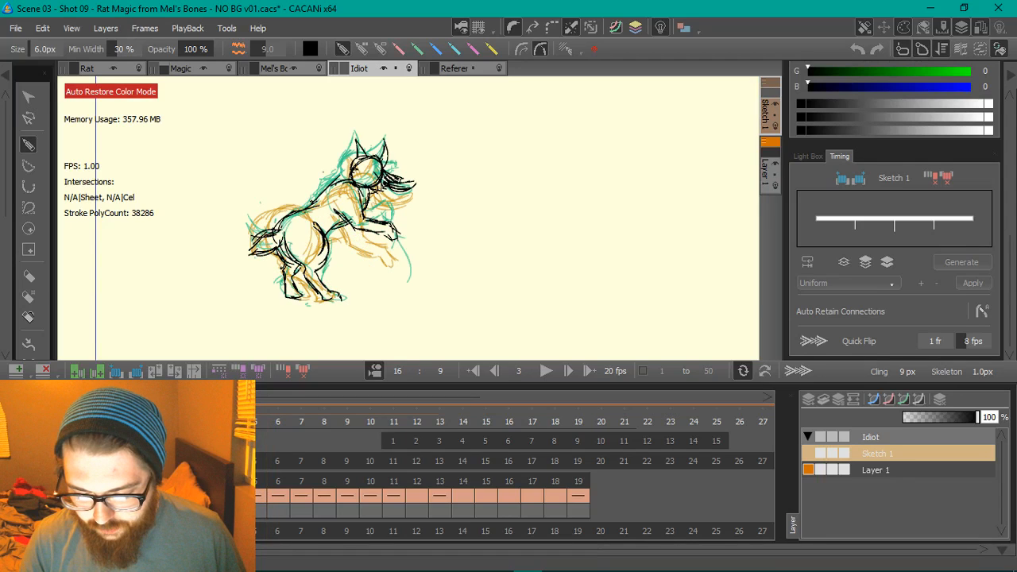
key(Right)
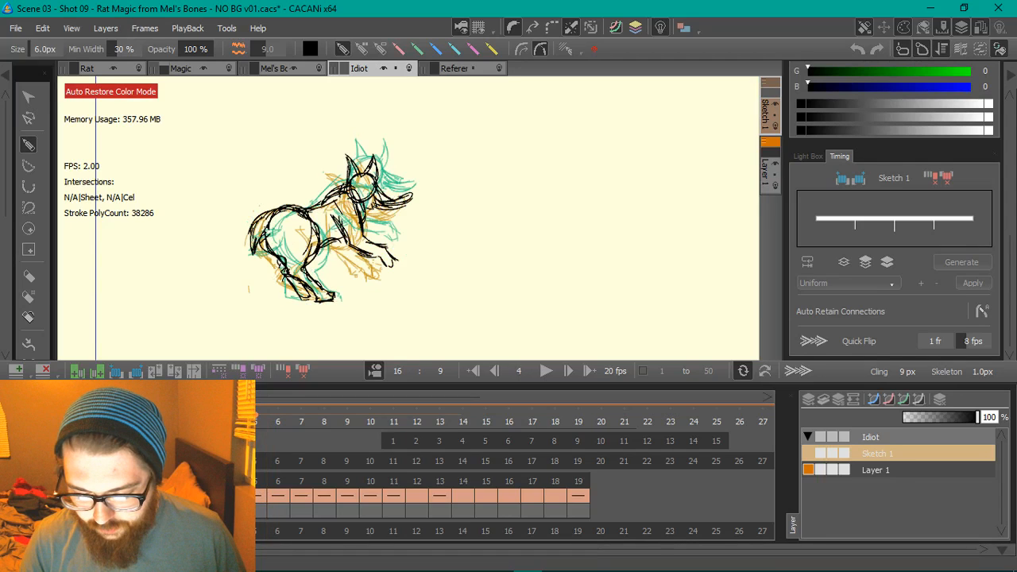
mouse_move(347, 161)
mouse_down()
mouse_move(375, 164)
mouse_move(346, 169)
mouse_move(373, 168)
mouse_move(378, 183)
mouse_up()
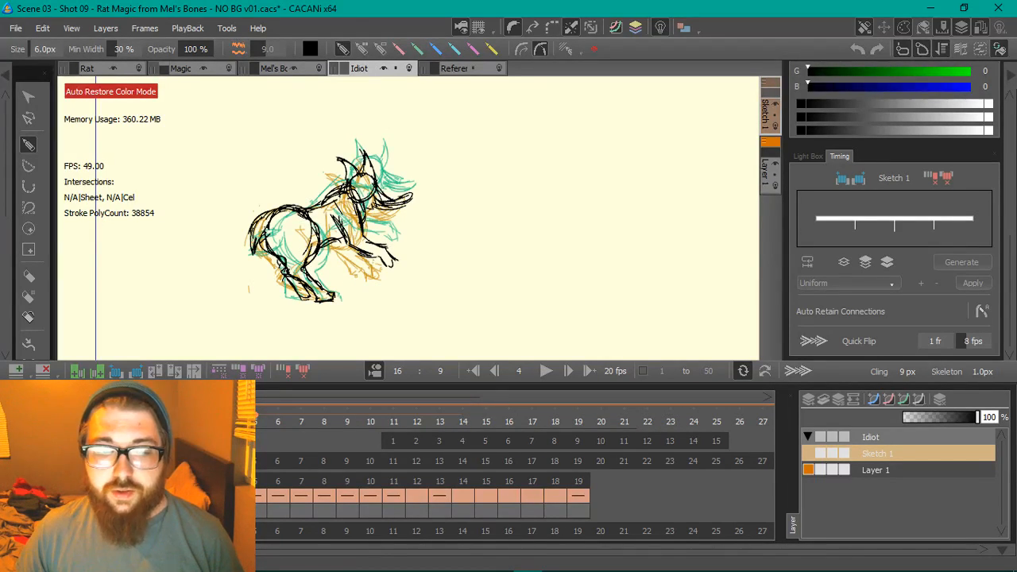
Check the creature's size against the full scene and scrub frames 4 to 12 to review the bucking motion.
scroll(408, 219, down, 1)
scroll(409, 218, down, 3)
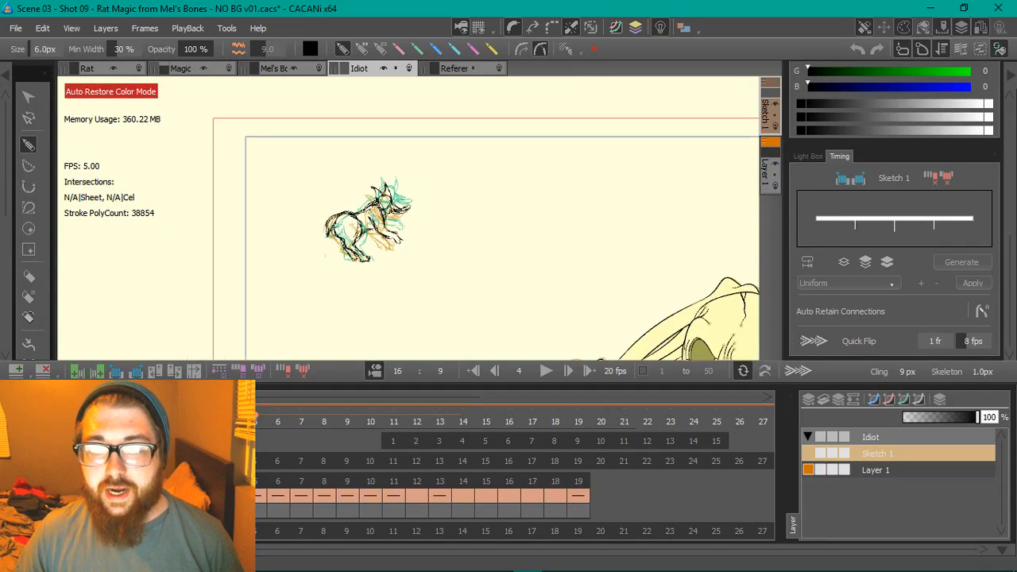
scroll(408, 218, down, 2)
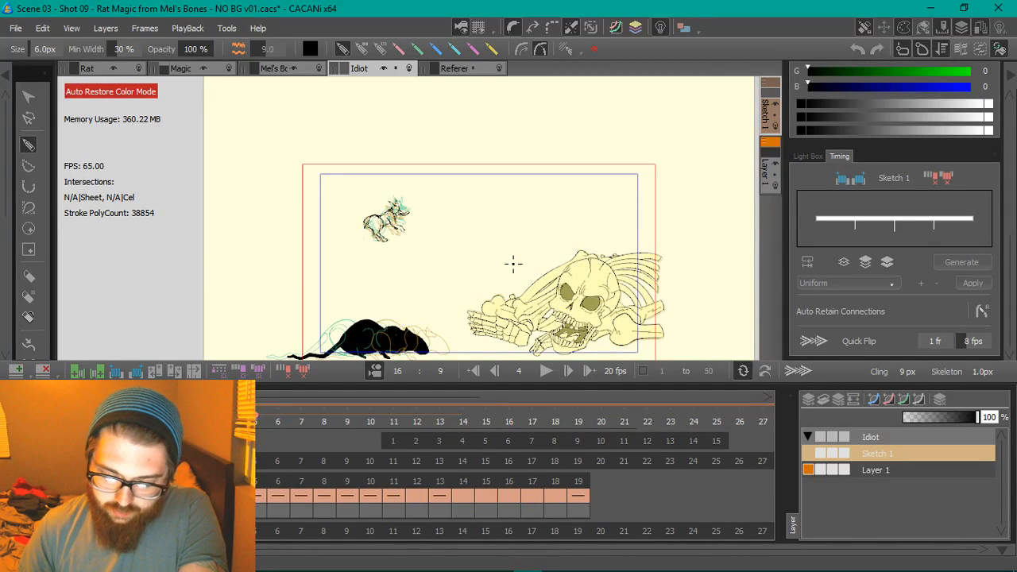
drag(513, 264, 513, 240)
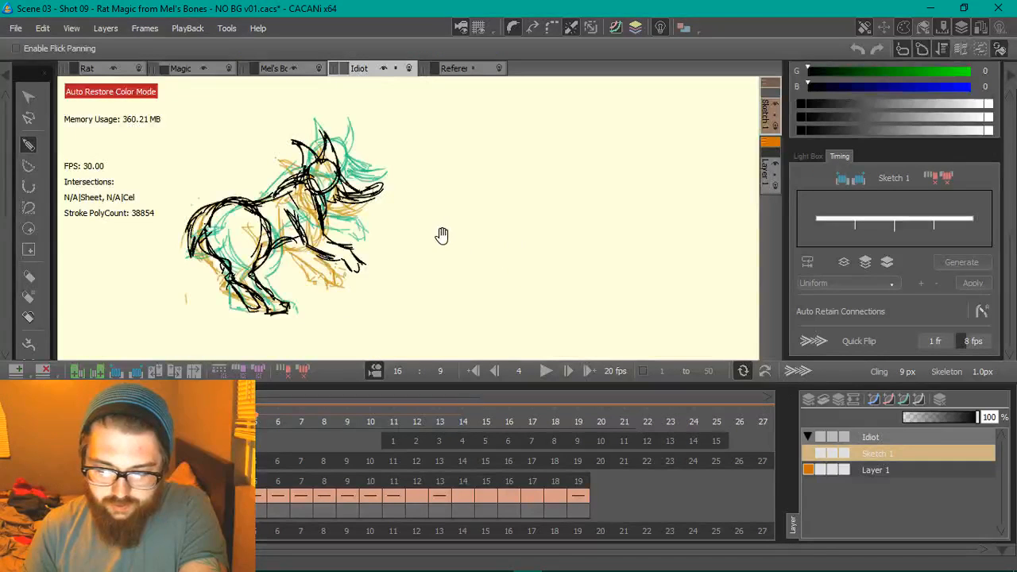
drag(443, 236, 542, 225)
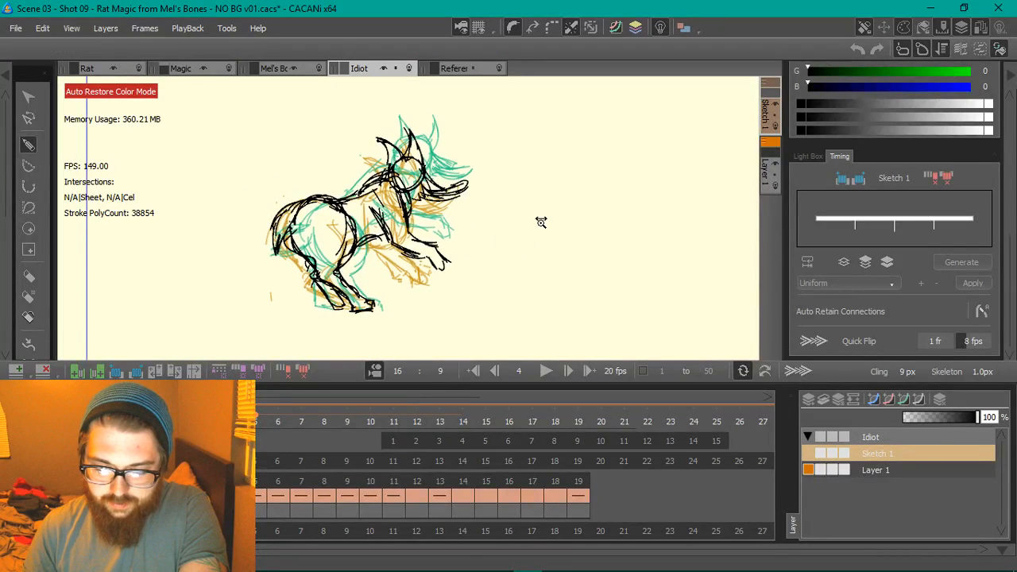
drag(541, 222, 541, 249)
drag(208, 422, 340, 431)
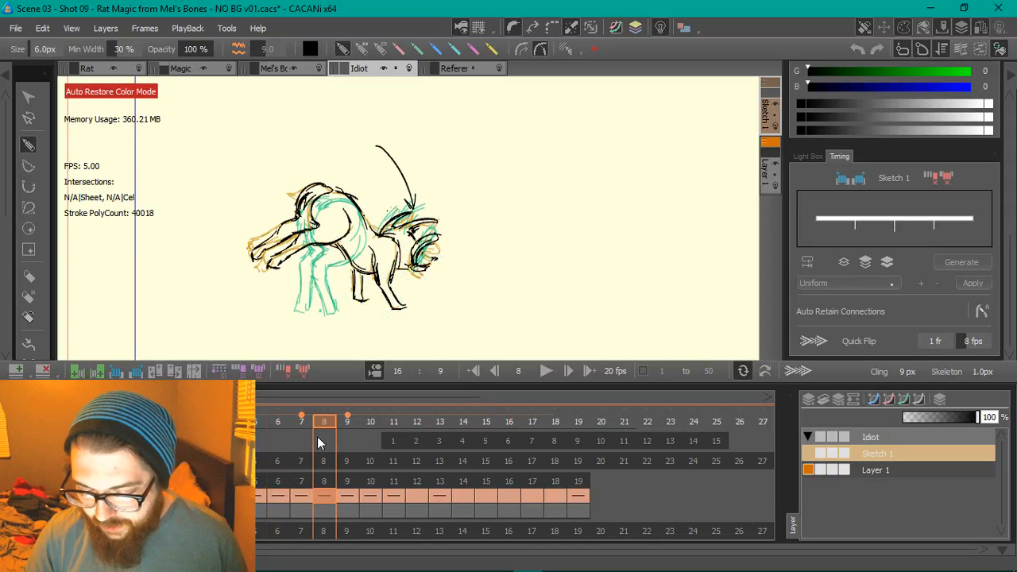
mouse_move(317, 436)
mouse_down()
mouse_move(427, 445)
mouse_move(323, 440)
mouse_move(282, 457)
mouse_move(385, 455)
mouse_move(185, 457)
mouse_up()
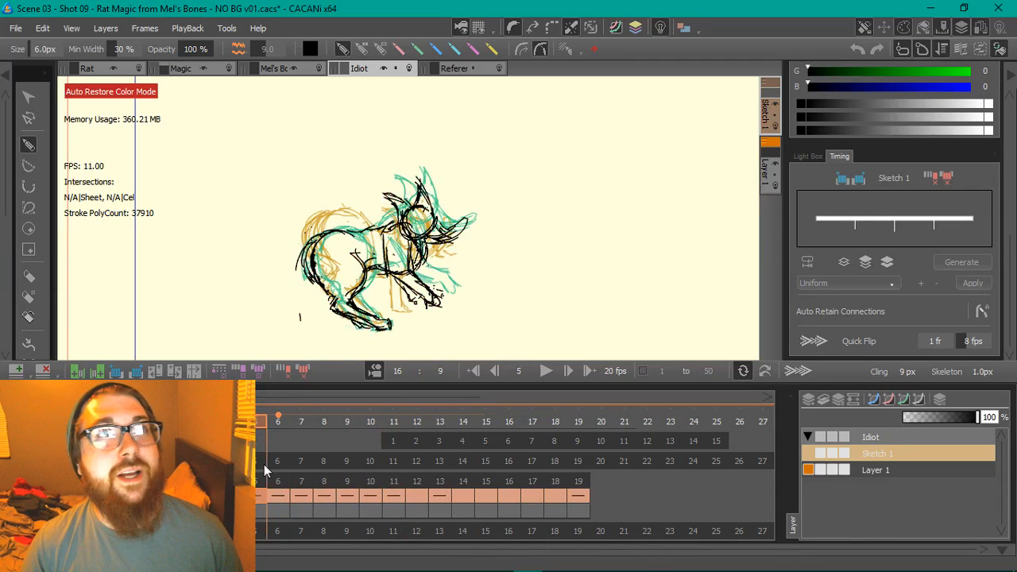
drag(264, 464, 409, 472)
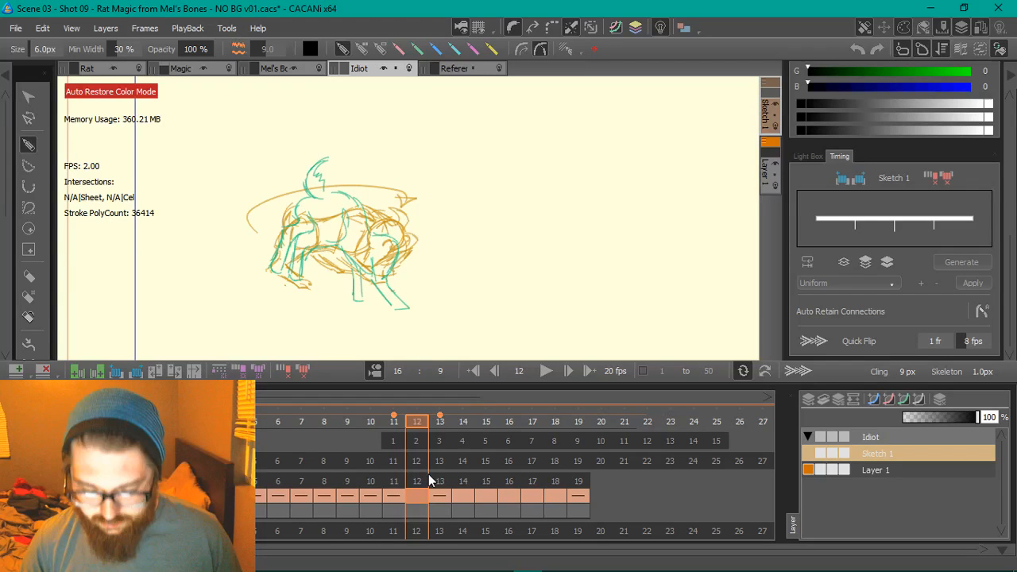
Draw the muzzle and downward-curling beard on the creature's lowered head on frame 11, following frame 10's onion skin.
key(Left)
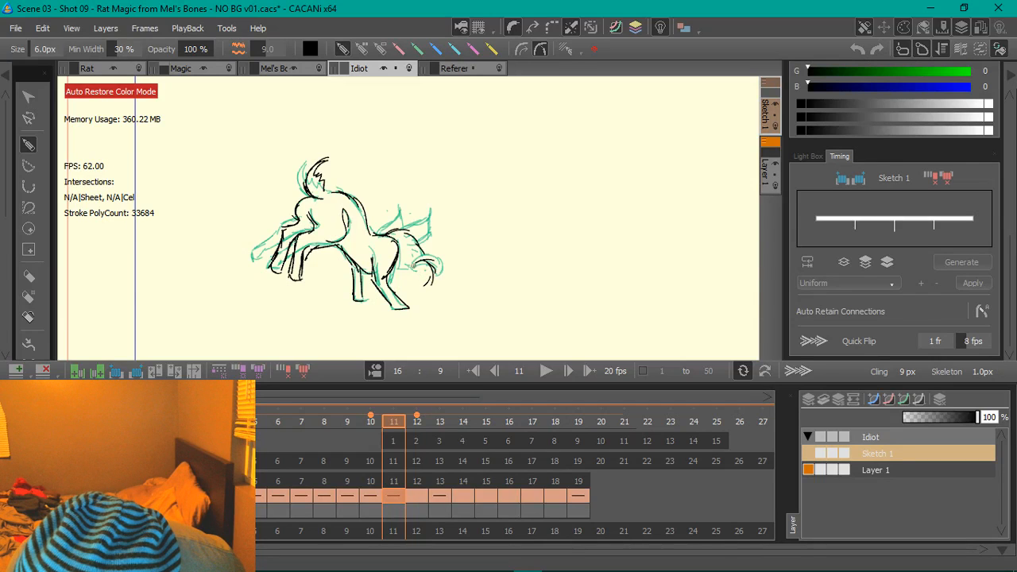
drag(413, 264, 431, 291)
drag(428, 243, 438, 270)
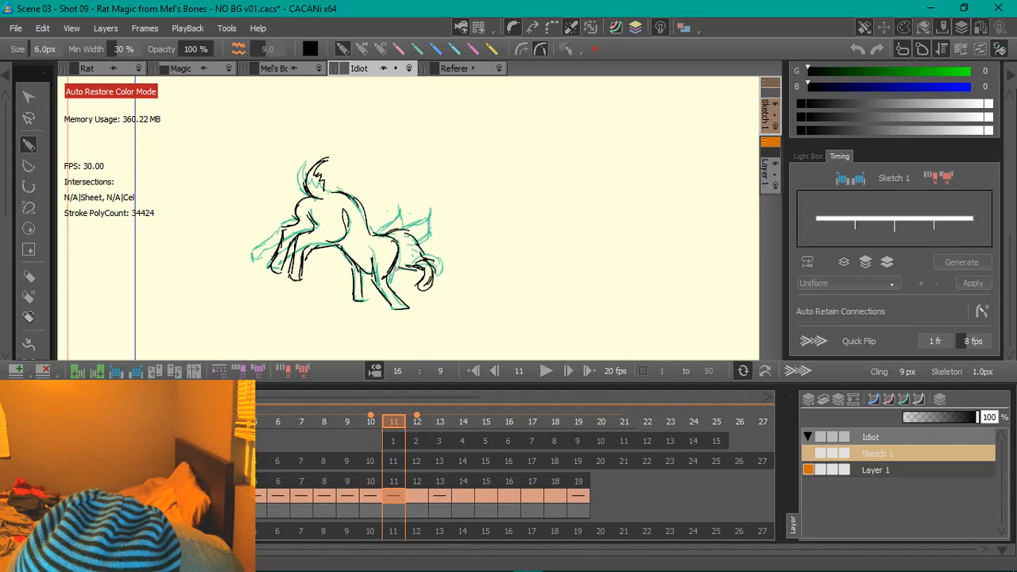
Erase and redraw the creature's ears more upright on frame 10, and draw them tilted further back on frame 11.
mouse_move(393, 421)
mouse_down()
mouse_move(297, 438)
mouse_move(365, 436)
mouse_up()
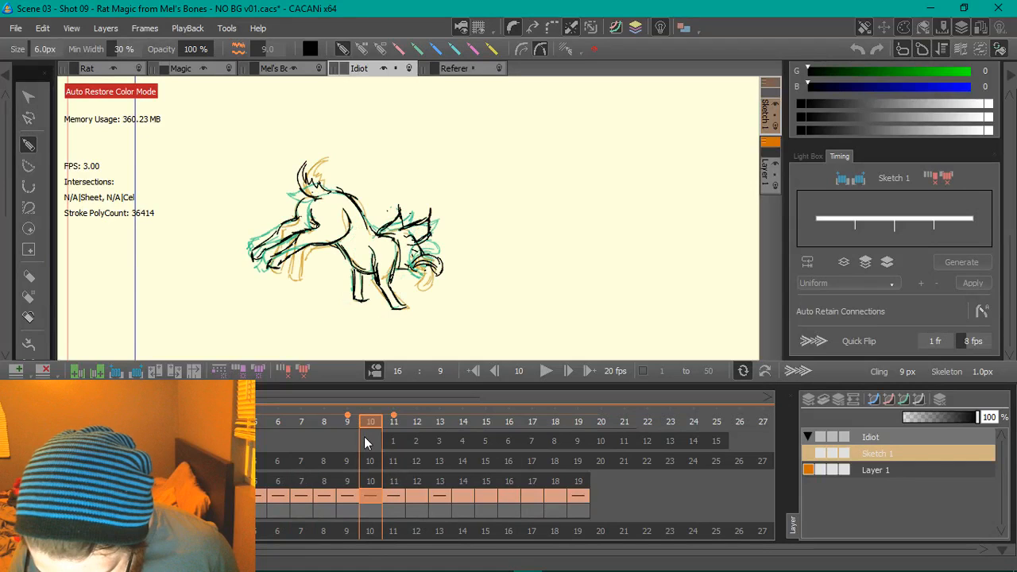
key(e)
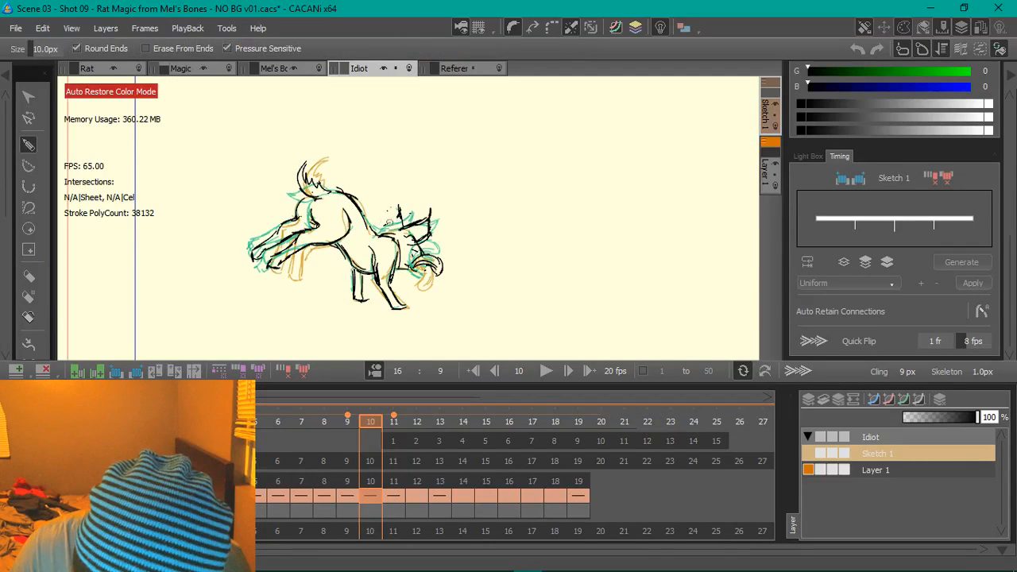
mouse_move(385, 228)
mouse_down()
mouse_move(421, 227)
mouse_move(433, 243)
mouse_up()
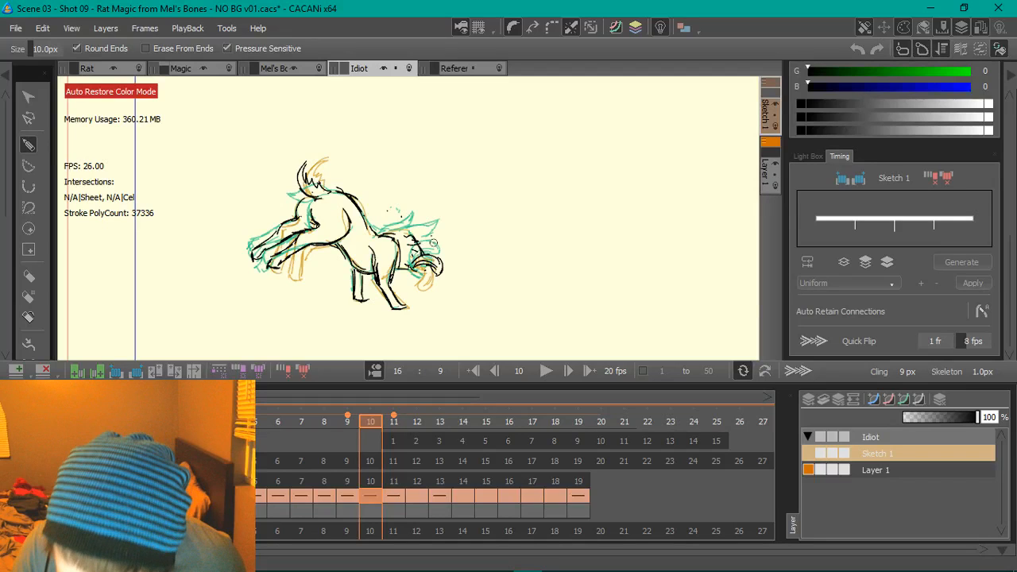
mouse_move(404, 231)
mouse_down()
mouse_move(421, 248)
mouse_move(427, 230)
mouse_up()
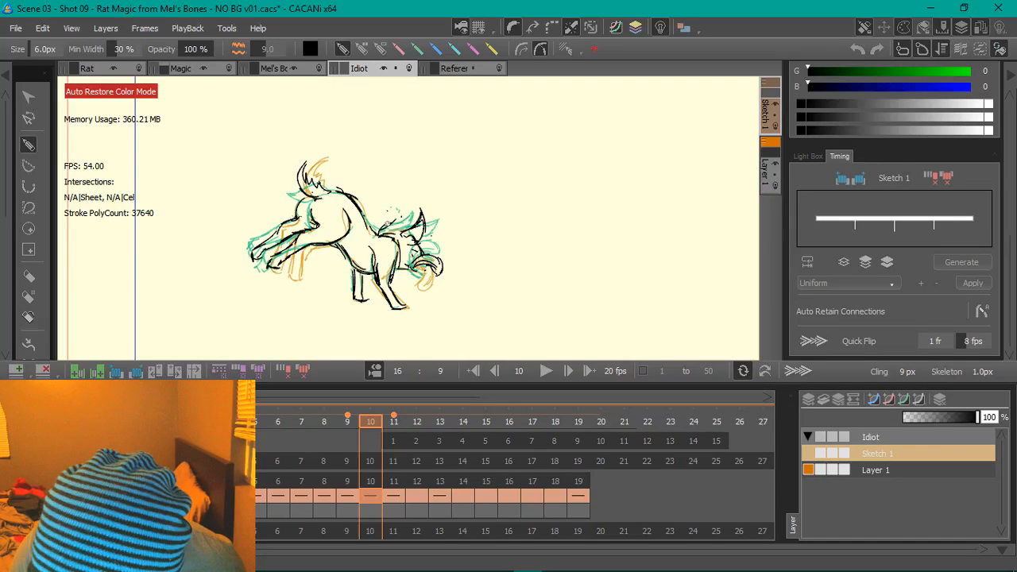
click(394, 425)
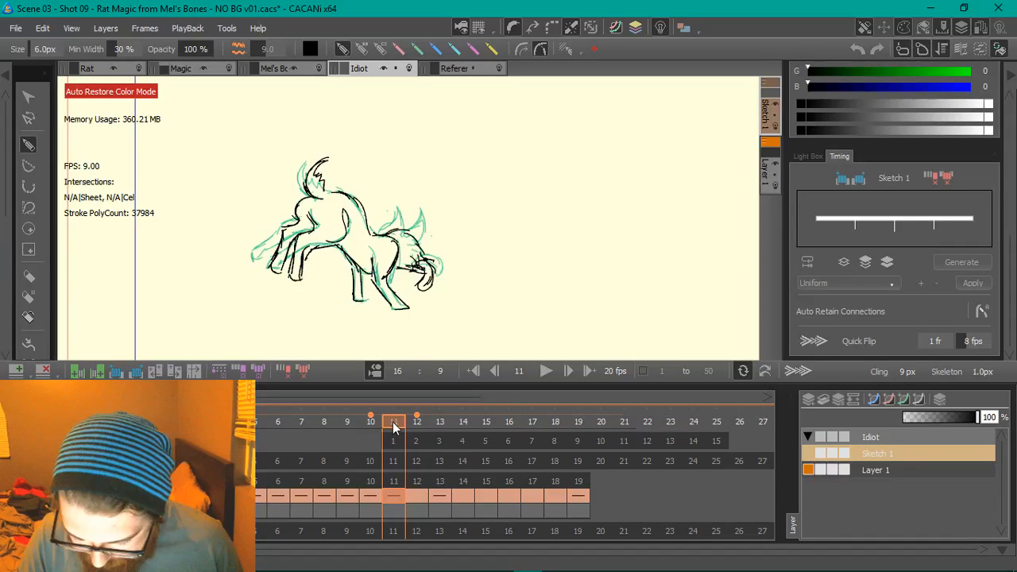
mouse_move(383, 233)
mouse_down()
mouse_move(386, 215)
mouse_move(419, 235)
mouse_up()
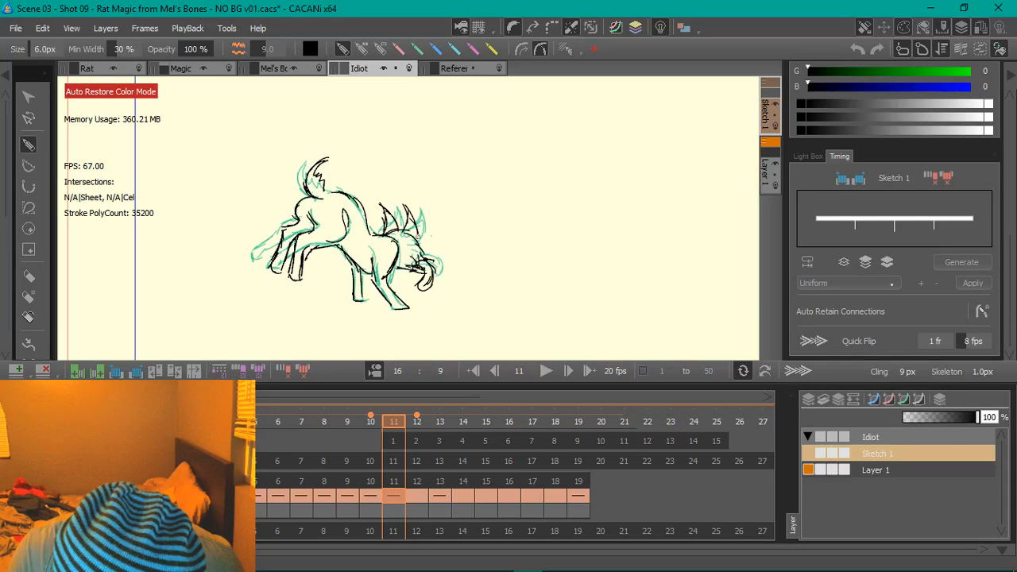
Redraw the creature's beard on frames 7 and 8 as a curve along the face, and review its follow-through across the frames.
click(296, 459)
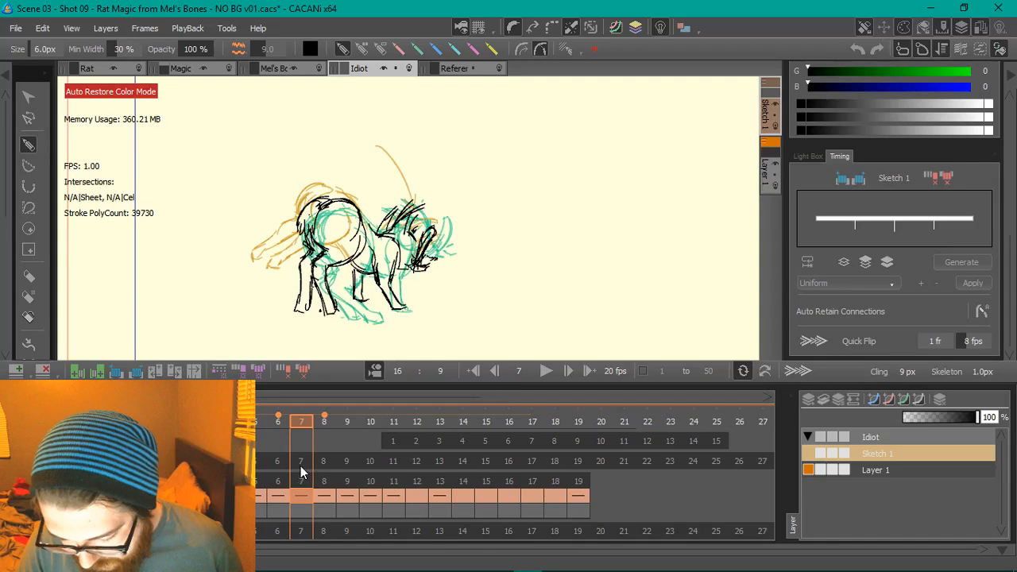
drag(434, 228, 424, 253)
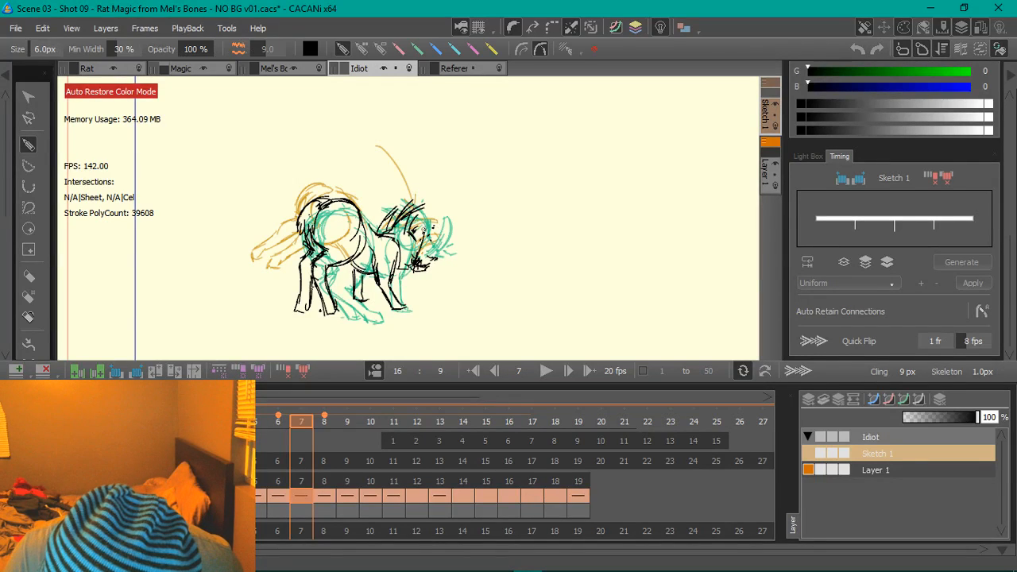
drag(424, 230, 420, 260)
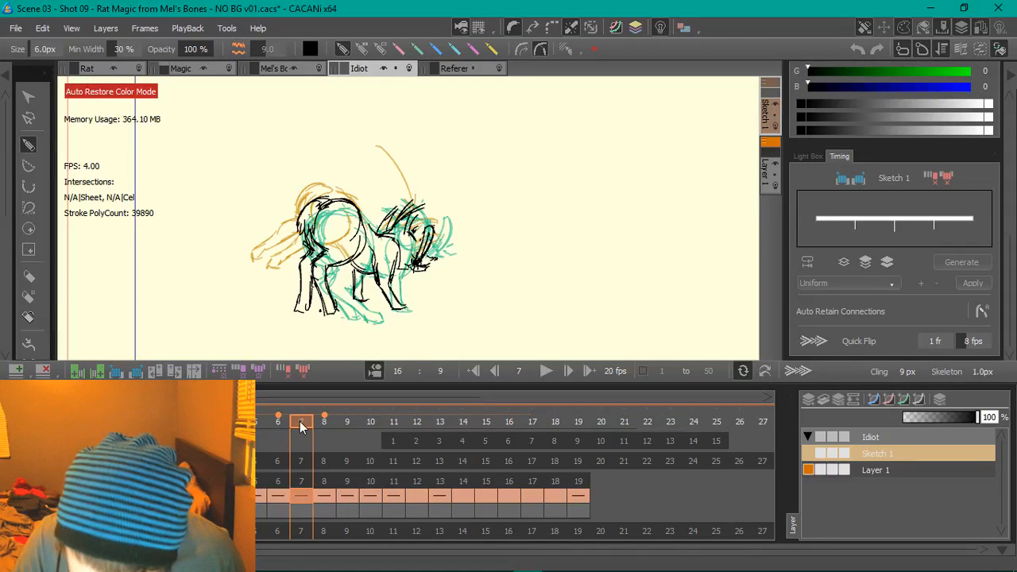
click(328, 423)
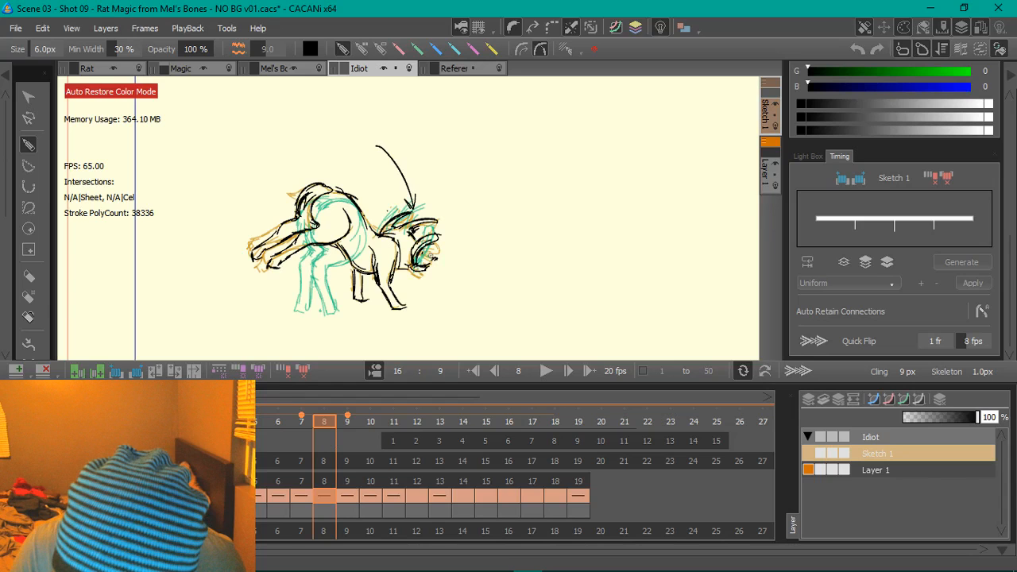
key(ctrl+z)
mouse_move(434, 230)
mouse_down()
mouse_move(419, 240)
mouse_move(436, 240)
mouse_move(416, 262)
mouse_up()
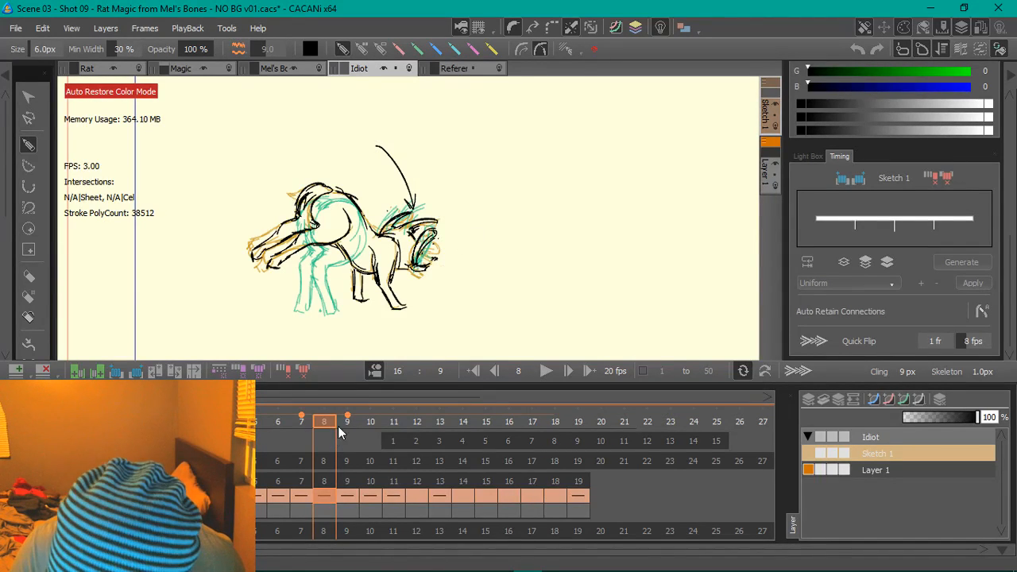
drag(340, 428, 384, 433)
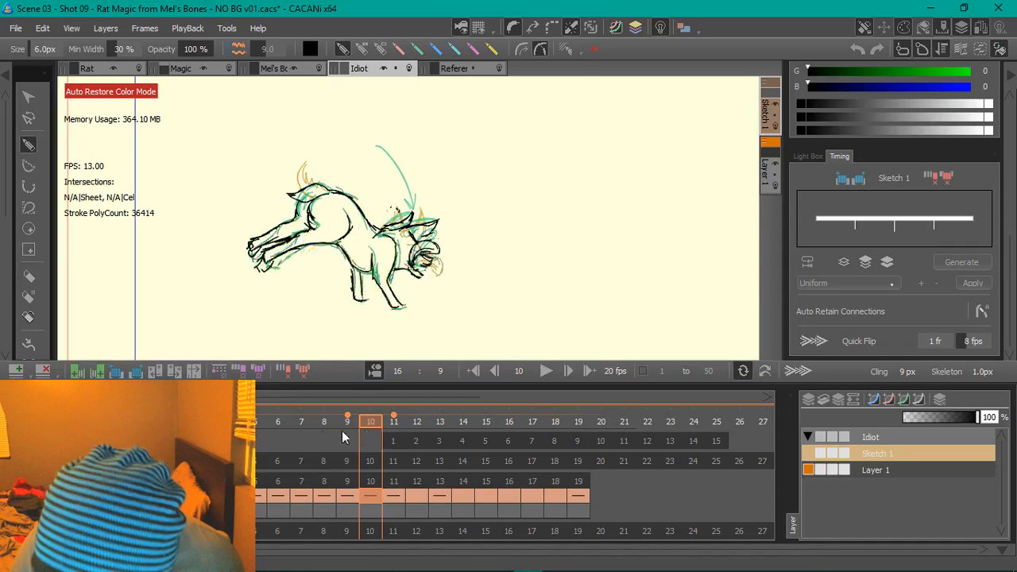
mouse_move(370, 476)
mouse_down()
mouse_move(403, 482)
mouse_move(321, 475)
mouse_move(270, 486)
mouse_move(320, 483)
mouse_move(306, 465)
mouse_move(388, 462)
mouse_move(313, 454)
mouse_up()
key(space)
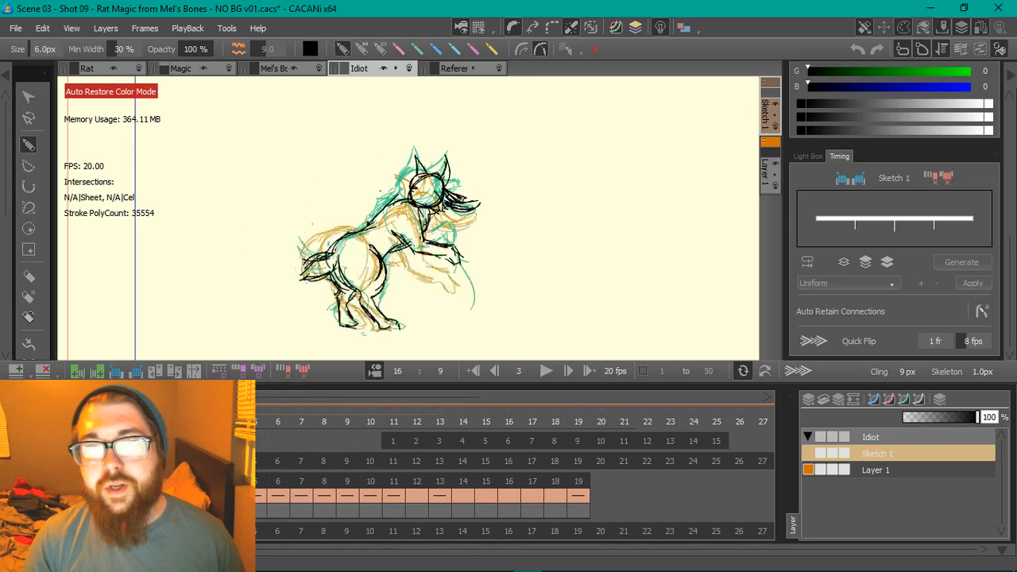
mouse_move(208, 454)
mouse_down()
mouse_move(349, 451)
mouse_move(208, 467)
mouse_up()
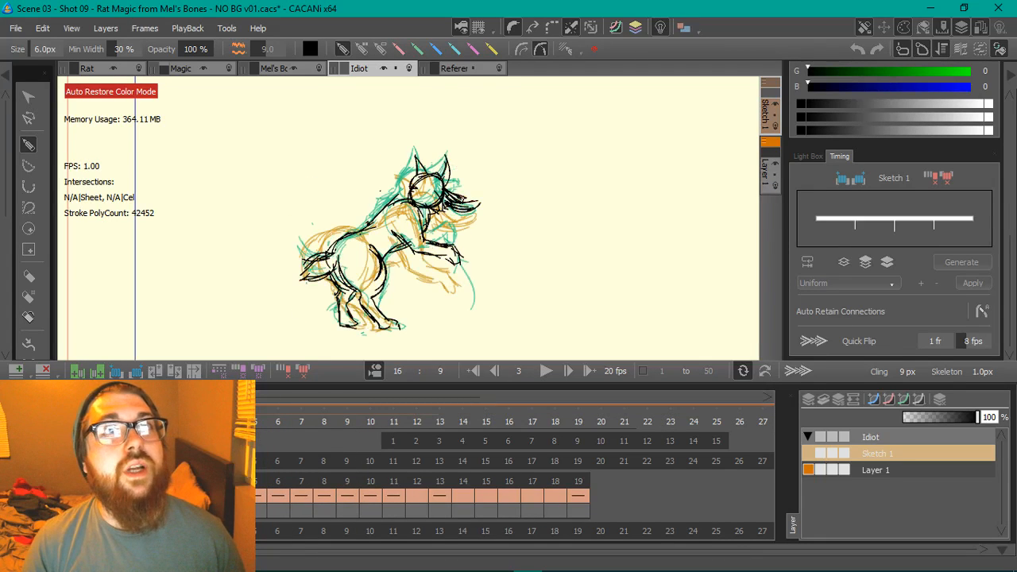
Draw the creature's head on frame 12 as a circle with a lowered muzzle, a beard swinging forward, raised ears and facial features.
mouse_move(209, 467)
mouse_down()
mouse_move(353, 424)
mouse_move(419, 425)
mouse_up()
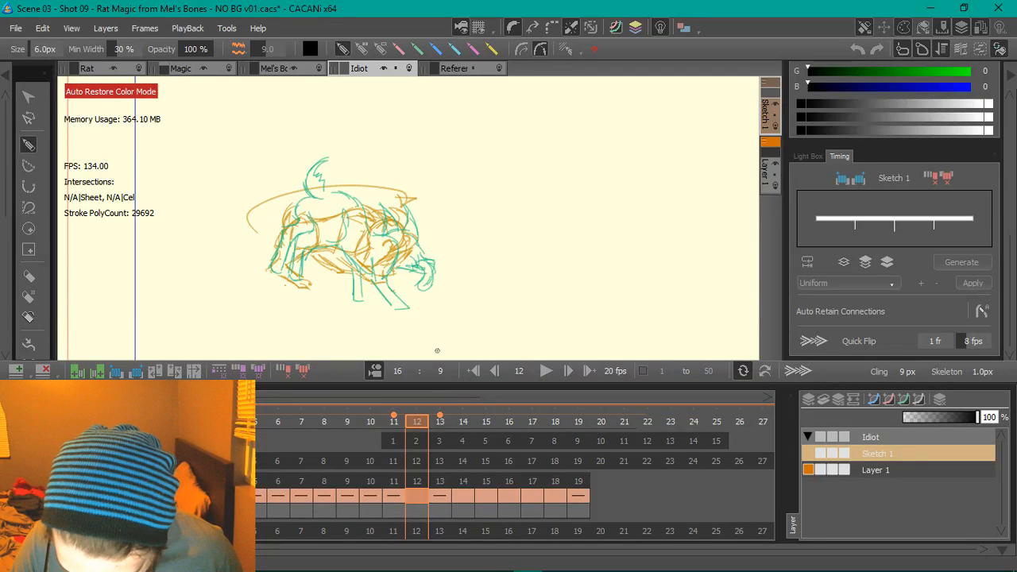
drag(389, 245, 418, 235)
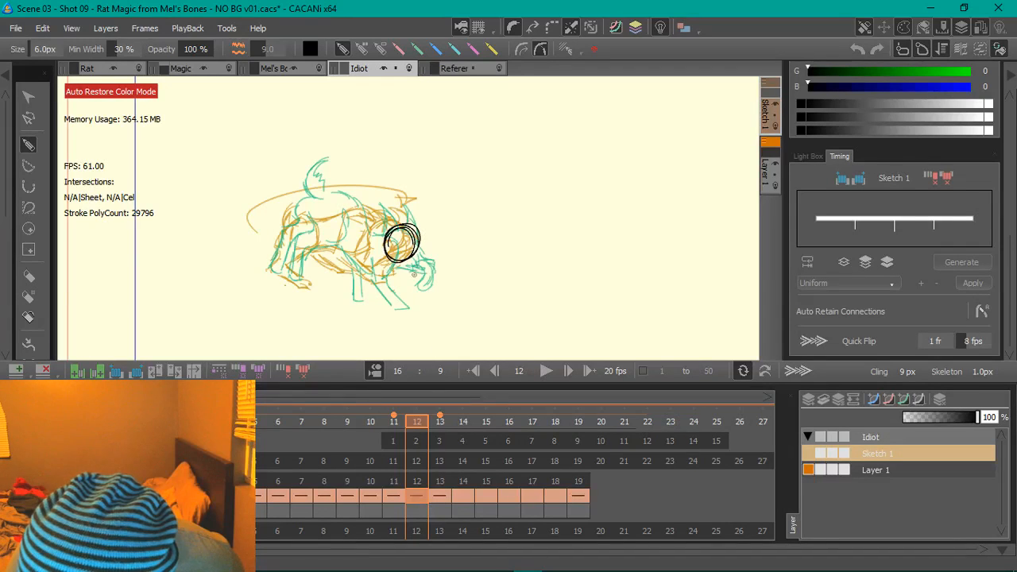
mouse_move(408, 273)
mouse_down()
mouse_move(401, 260)
mouse_move(408, 284)
mouse_move(434, 279)
mouse_move(446, 260)
mouse_up()
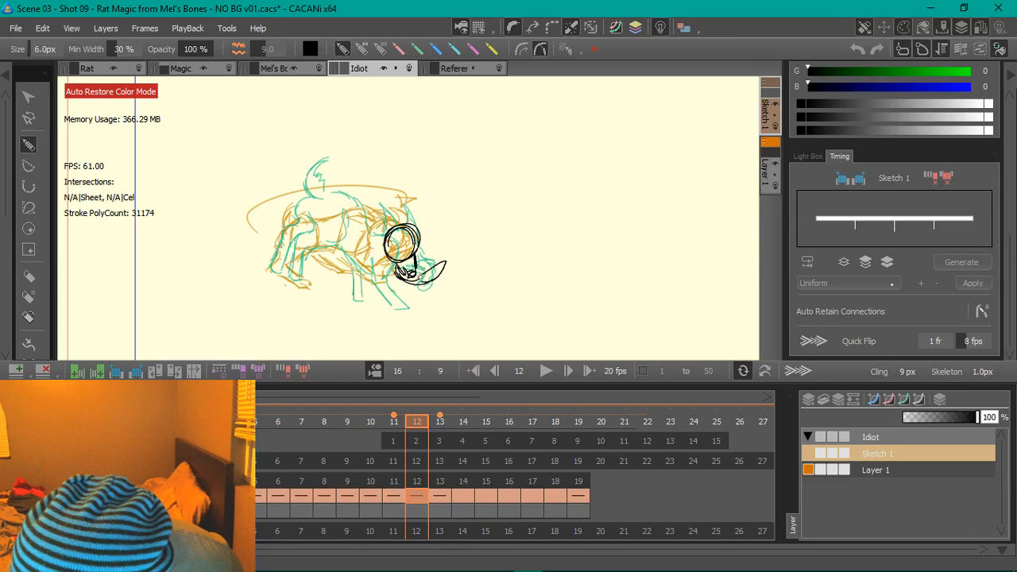
mouse_move(418, 275)
mouse_down()
mouse_move(439, 245)
mouse_move(427, 269)
mouse_up()
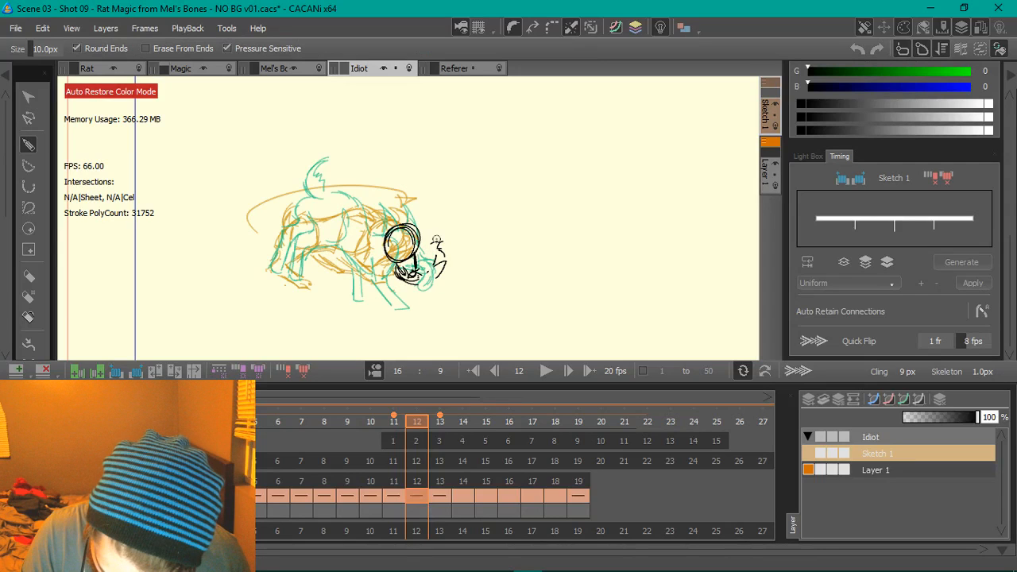
mouse_move(436, 240)
mouse_down()
mouse_move(413, 281)
mouse_move(442, 272)
mouse_move(438, 260)
mouse_move(444, 269)
mouse_up()
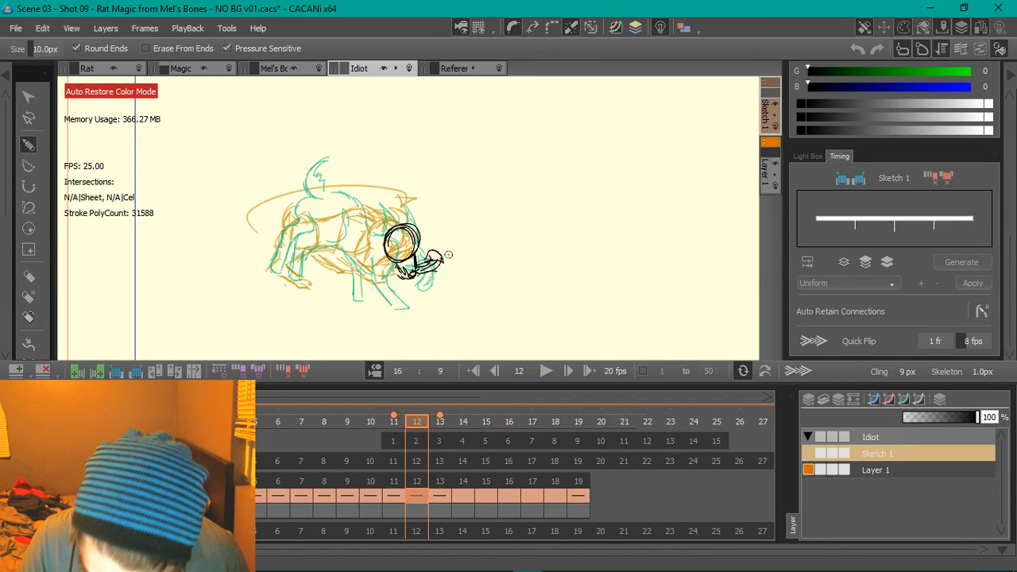
mouse_move(384, 245)
mouse_down()
mouse_move(382, 228)
mouse_move(420, 222)
mouse_move(410, 205)
mouse_move(417, 225)
mouse_move(397, 232)
mouse_up()
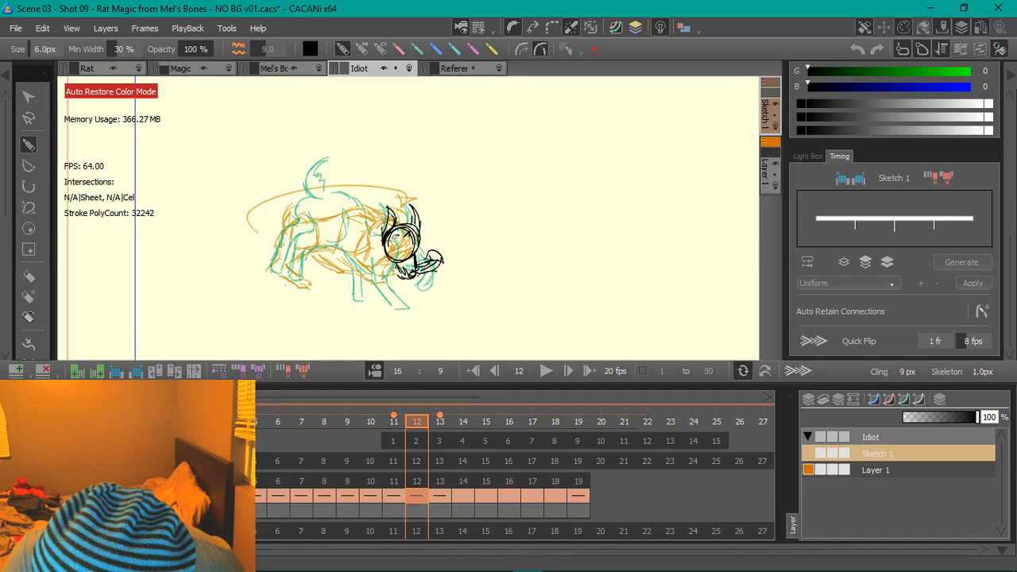
mouse_move(410, 246)
mouse_down()
mouse_move(419, 253)
mouse_move(402, 276)
mouse_up()
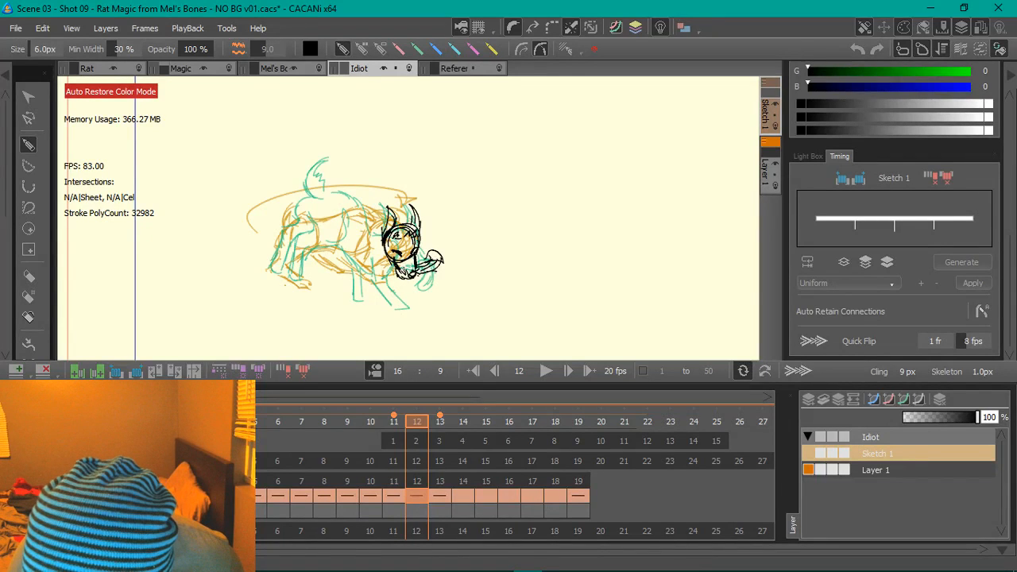
Compare with frame 13 and draw the creature's neck, shoulder, chest and forward-reaching front leg on frame 12.
click(439, 433)
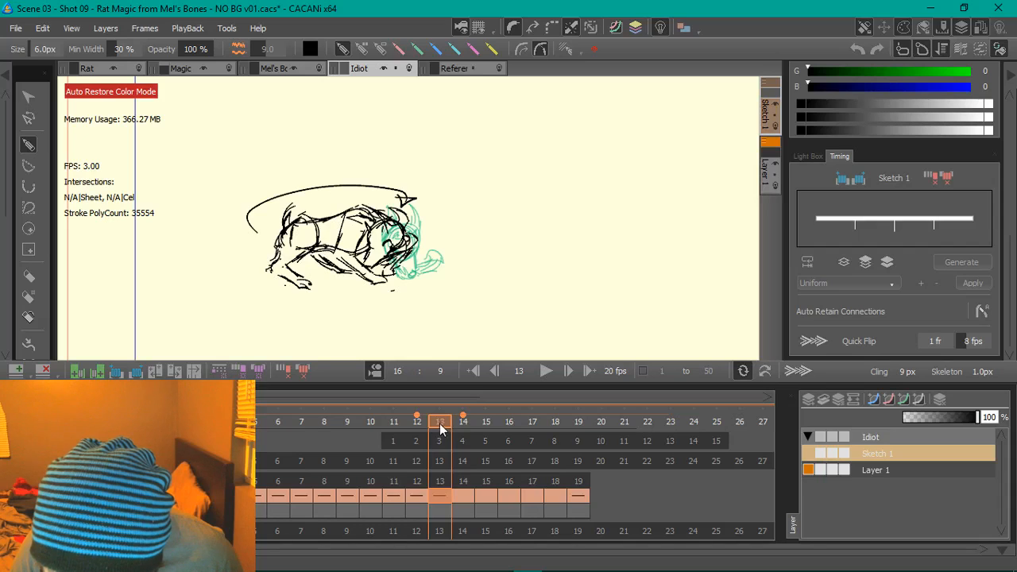
mouse_move(439, 433)
mouse_down()
mouse_move(393, 439)
mouse_move(418, 437)
mouse_up()
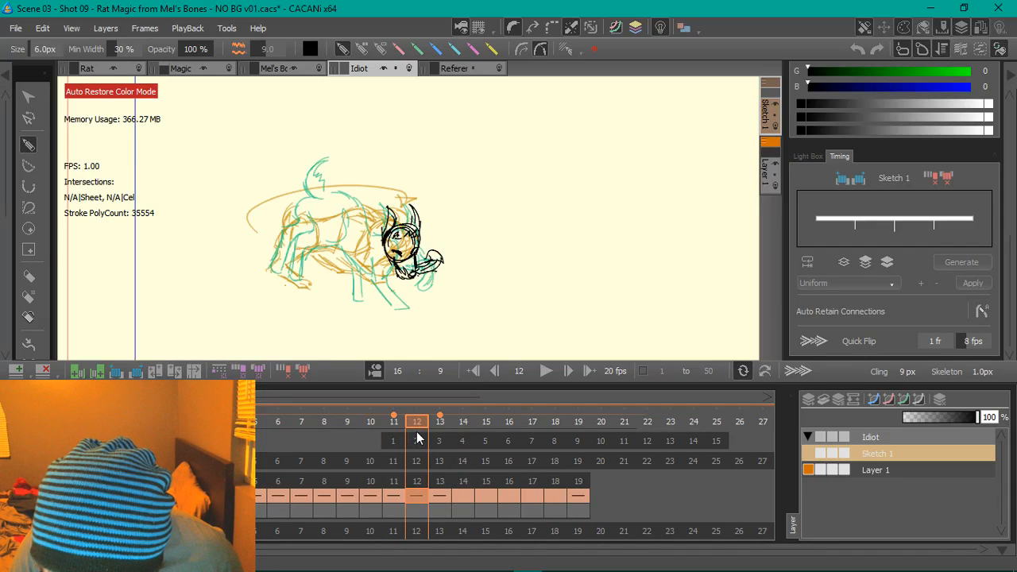
drag(386, 285, 394, 294)
drag(393, 289, 382, 281)
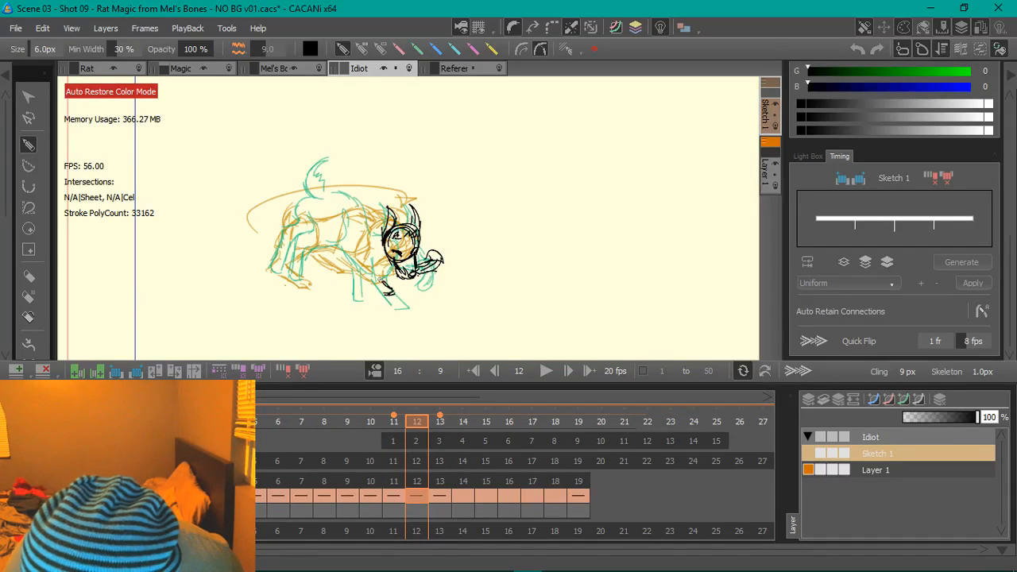
mouse_move(357, 220)
mouse_down()
mouse_move(376, 209)
mouse_move(355, 227)
mouse_move(350, 254)
mouse_move(388, 292)
mouse_up()
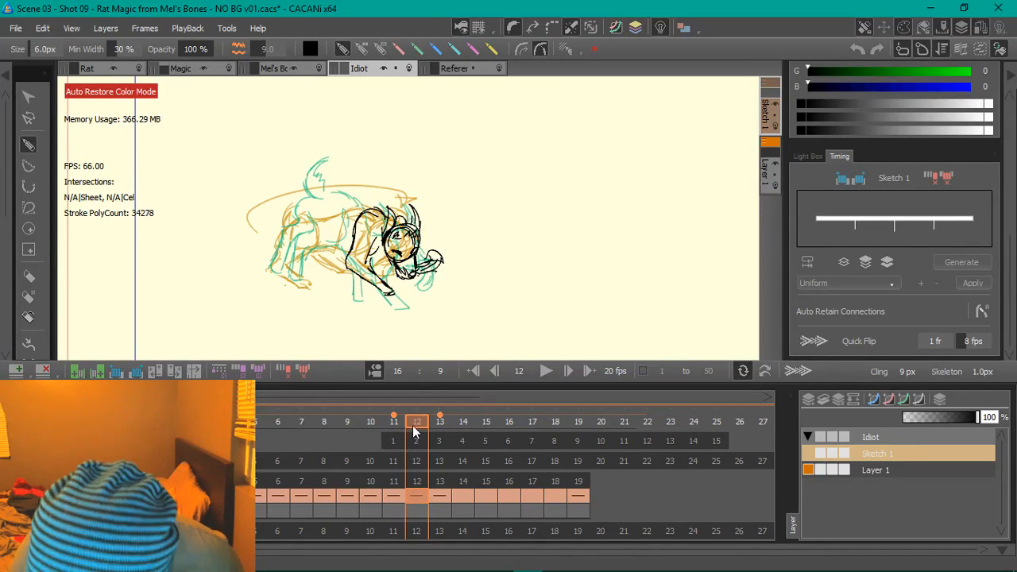
mouse_move(412, 425)
mouse_down()
mouse_move(333, 431)
mouse_move(417, 442)
mouse_move(397, 445)
mouse_move(445, 438)
mouse_move(375, 441)
mouse_move(421, 448)
mouse_up()
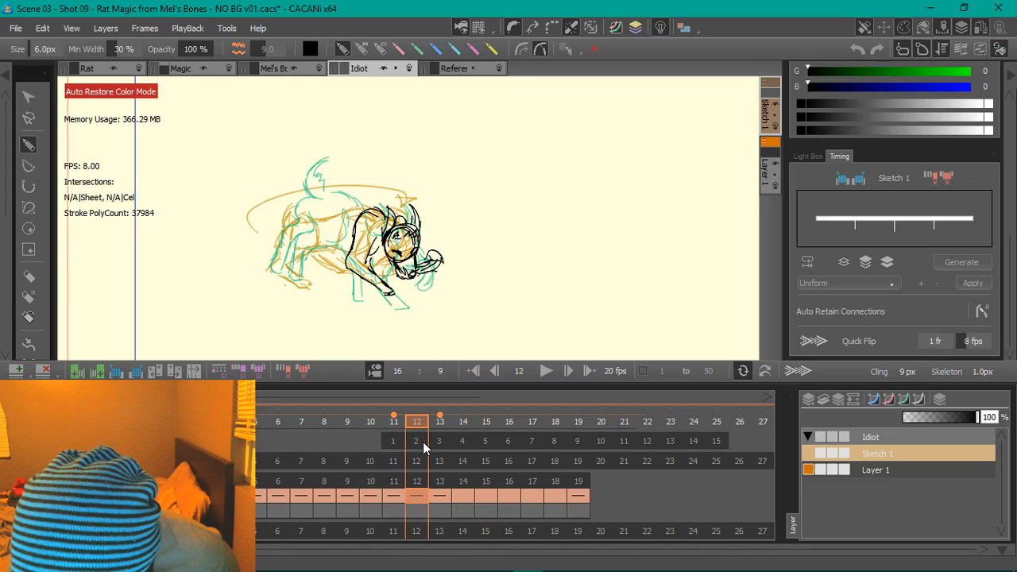
Draw the creature's belly line, rounded haunch and bent hind legs on frame 12 to finish the body.
mouse_move(365, 274)
mouse_down()
mouse_move(394, 297)
mouse_move(385, 271)
mouse_move(377, 278)
mouse_up()
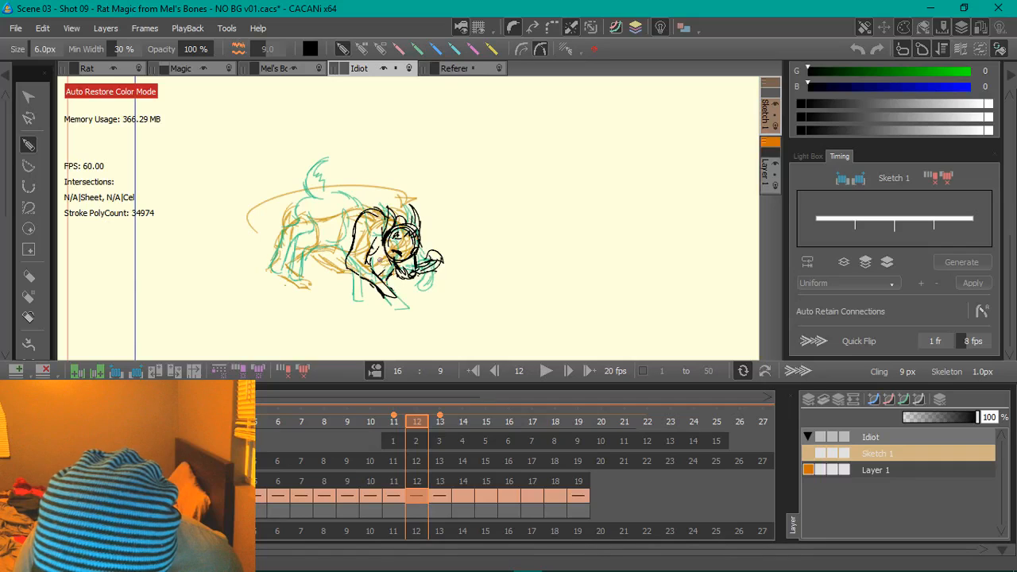
drag(323, 251, 345, 263)
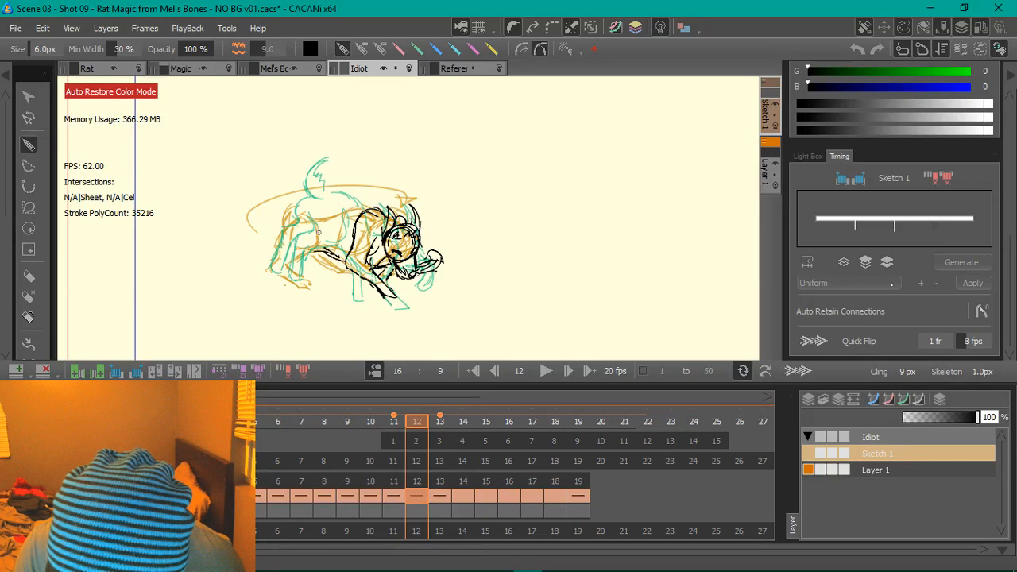
mouse_move(289, 228)
mouse_down()
mouse_move(321, 232)
mouse_move(275, 241)
mouse_move(272, 262)
mouse_move(304, 287)
mouse_up()
mouse_move(327, 216)
mouse_down()
mouse_move(296, 249)
mouse_move(295, 269)
mouse_move(308, 278)
mouse_up()
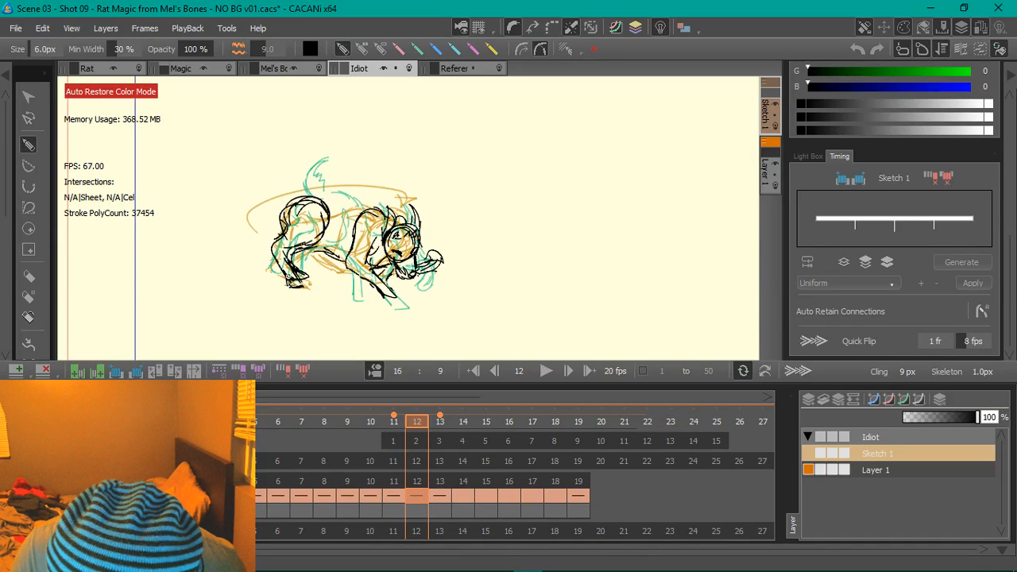
drag(286, 222, 268, 267)
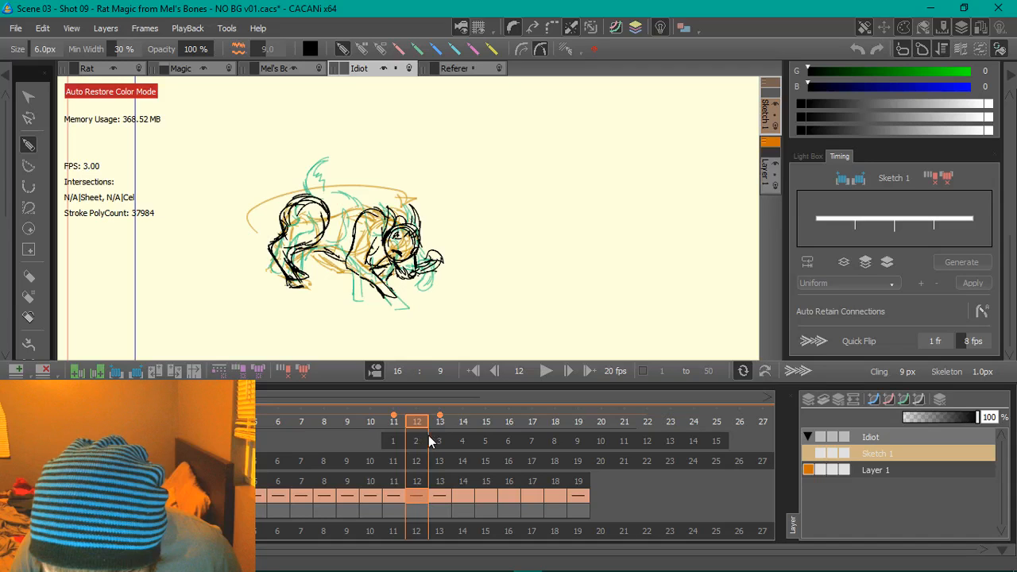
Draw the creature's raised, feathery tail on frame 12, slightly behind its position on the previous frame, and add the back line.
drag(289, 202, 314, 165)
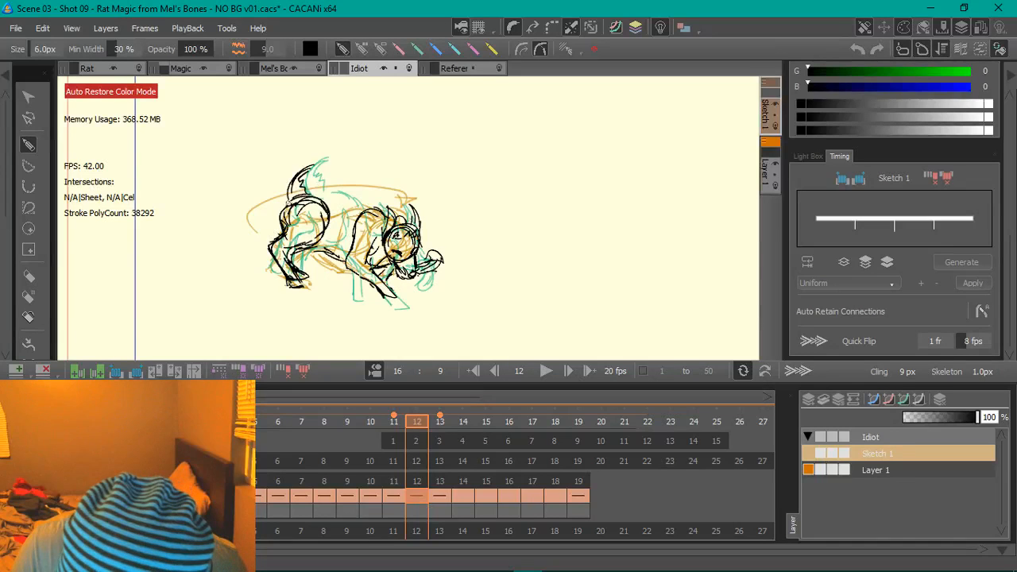
drag(289, 204, 325, 162)
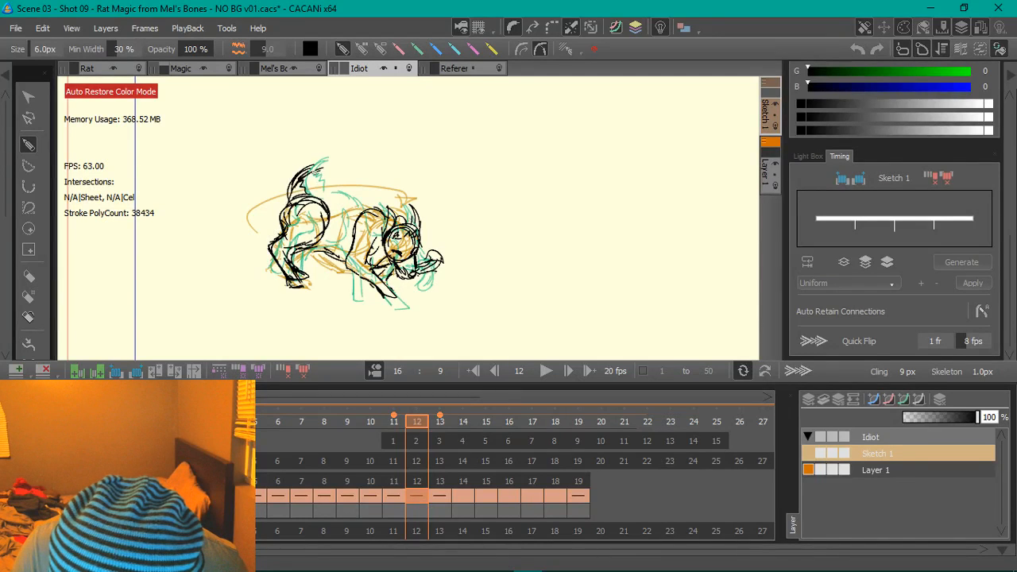
drag(304, 197, 317, 169)
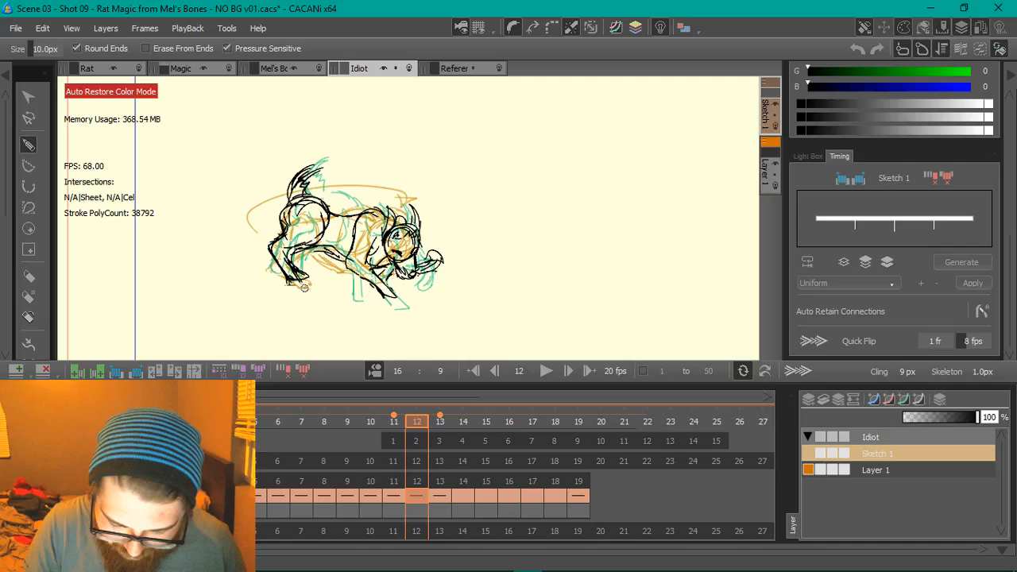
Compare frames 11 to 13 and refine the creature's hind leg lines on frame 13.
mouse_move(394, 419)
mouse_down()
mouse_move(352, 421)
mouse_move(444, 429)
mouse_up()
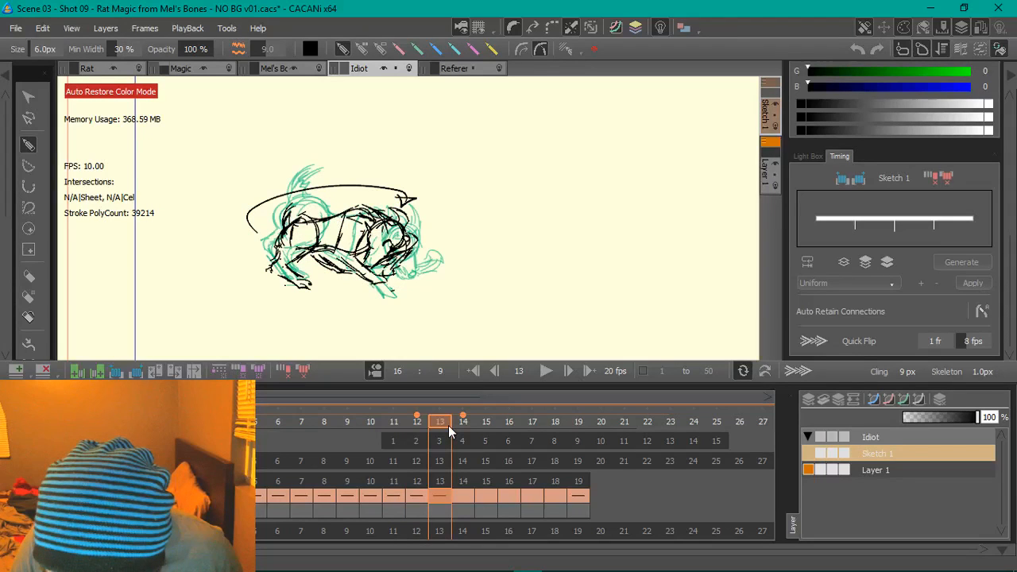
mouse_move(294, 215)
mouse_down()
mouse_move(279, 229)
mouse_move(293, 282)
mouse_move(309, 285)
mouse_up()
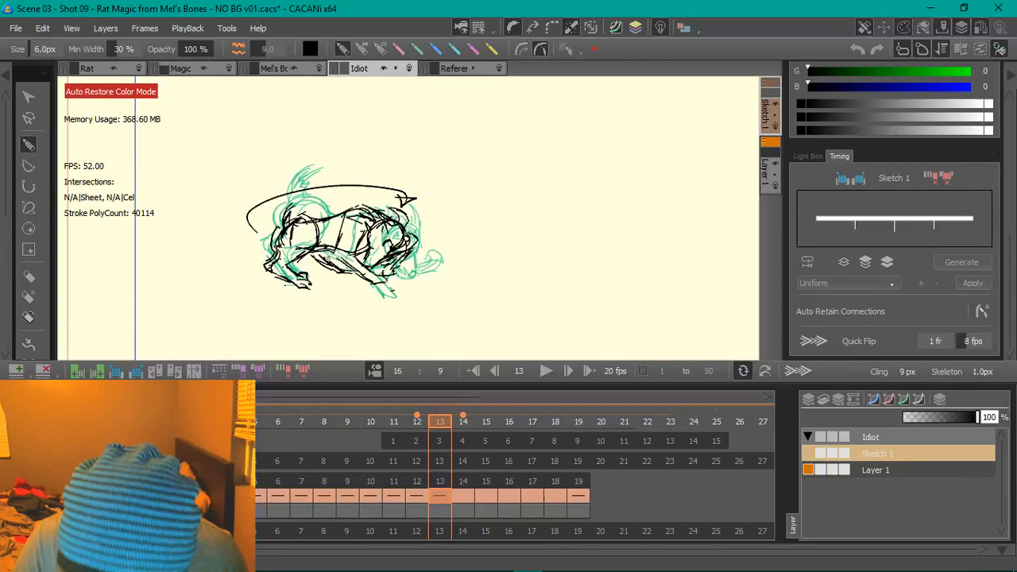
Play back and scrub through the rough animation to examine the creature's motion up to frame 13.
click(259, 444)
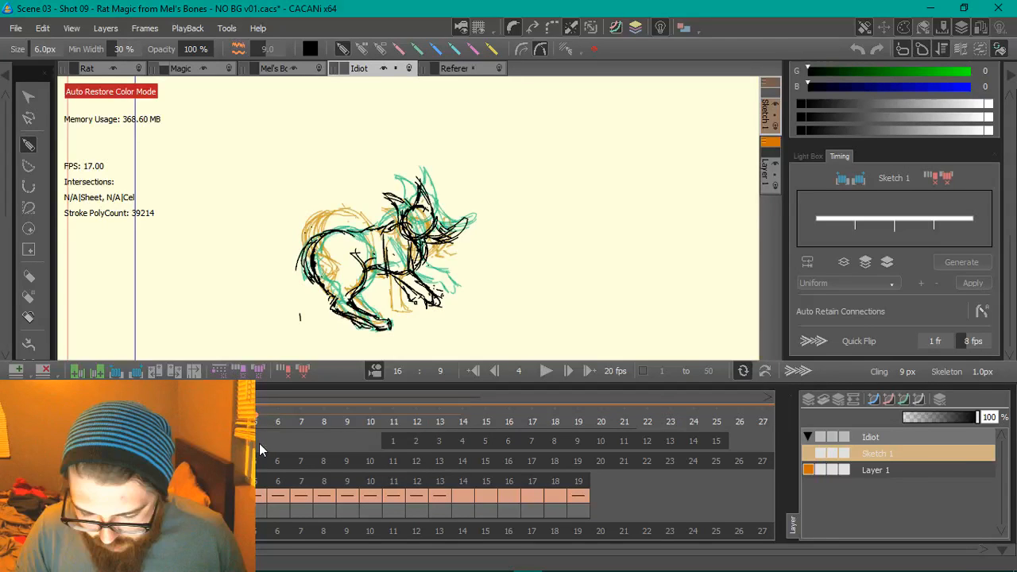
click(439, 461)
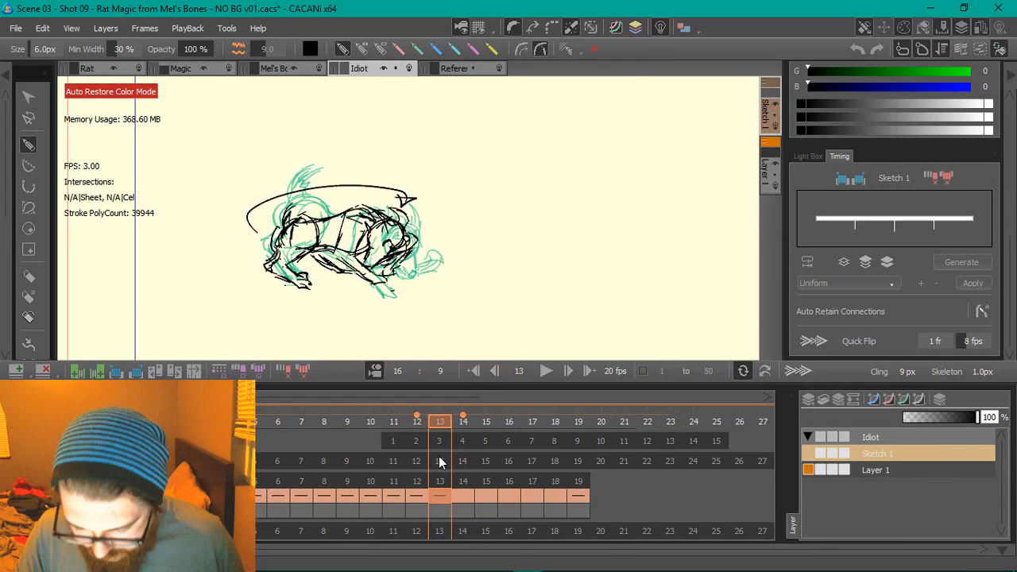
click(546, 371)
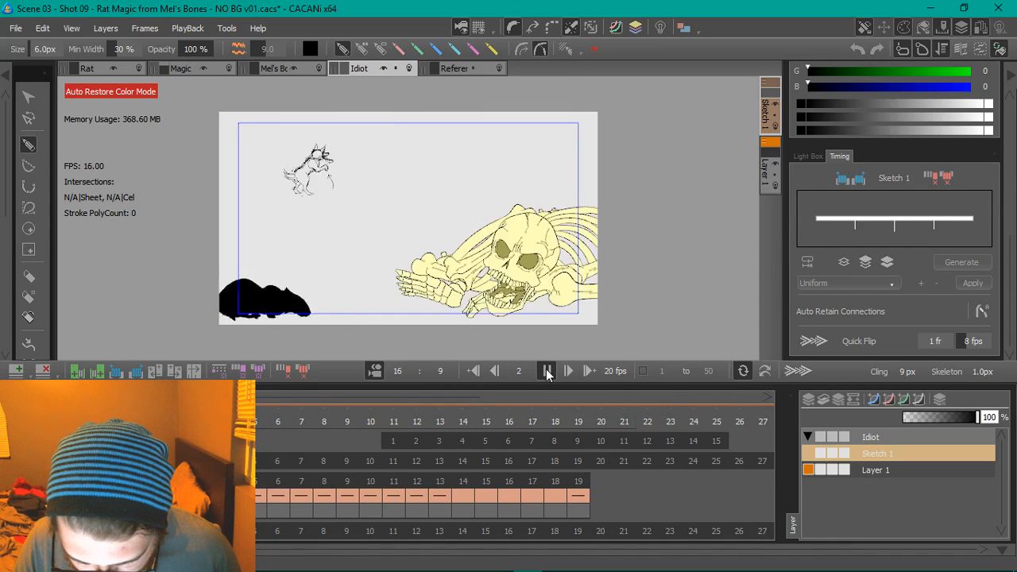
click(547, 371)
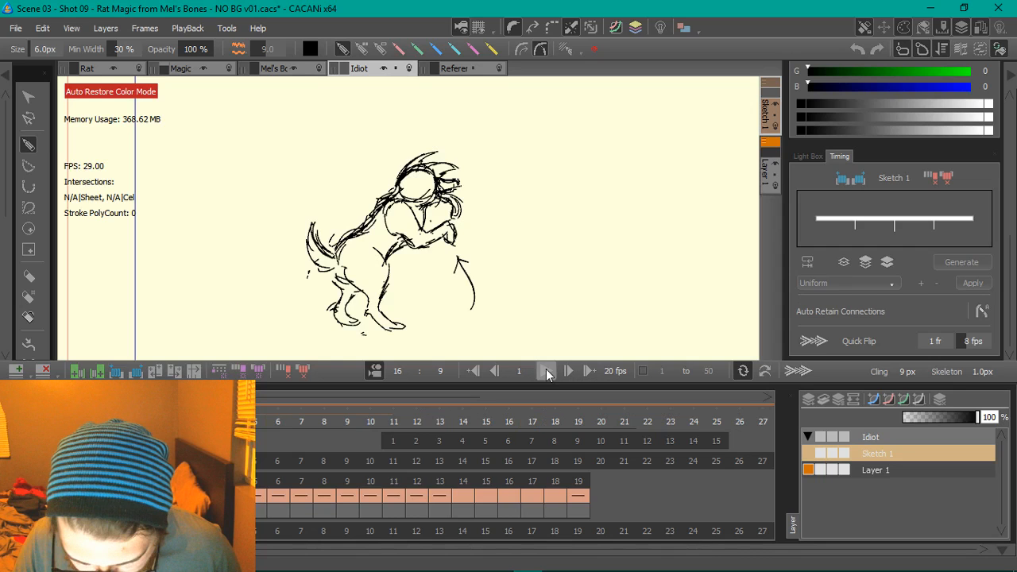
mouse_move(395, 445)
mouse_down()
mouse_move(441, 459)
mouse_move(285, 461)
mouse_move(341, 506)
mouse_move(273, 508)
mouse_up()
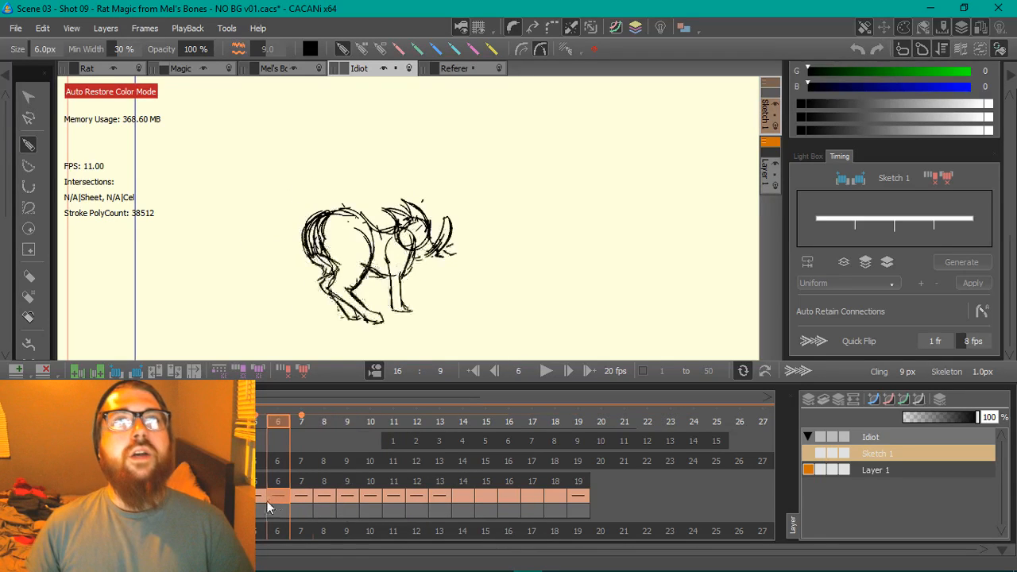
drag(268, 507, 372, 508)
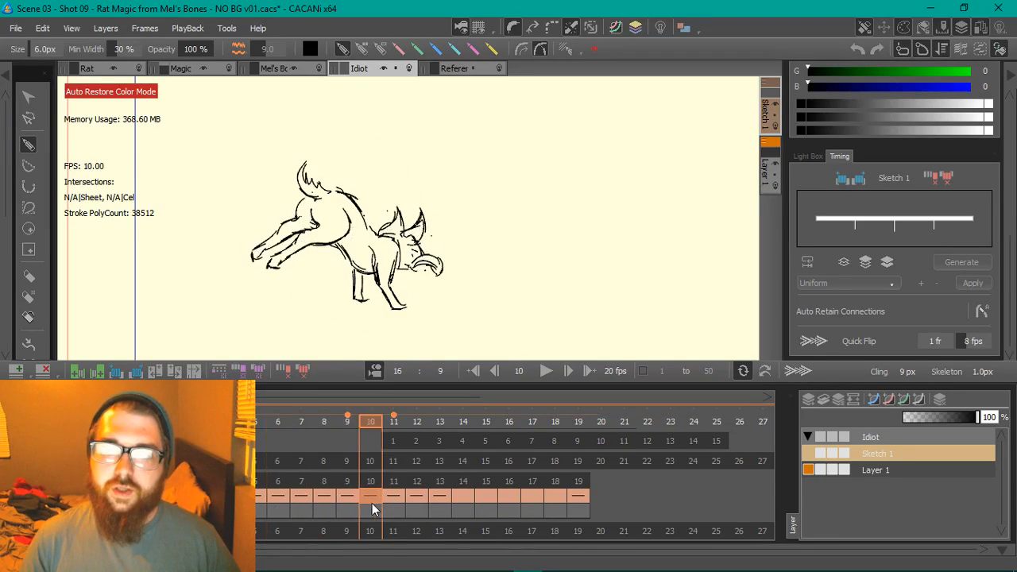
key(space)
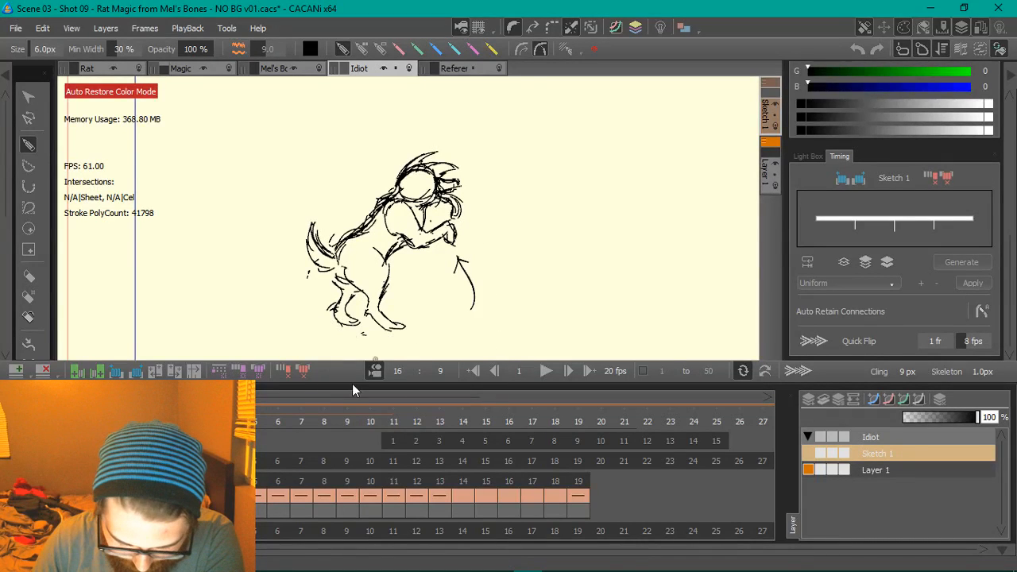
Add a new sketch layer and draw a ground line beneath the creature's hind feet on frame 1.
right_click(87, 510)
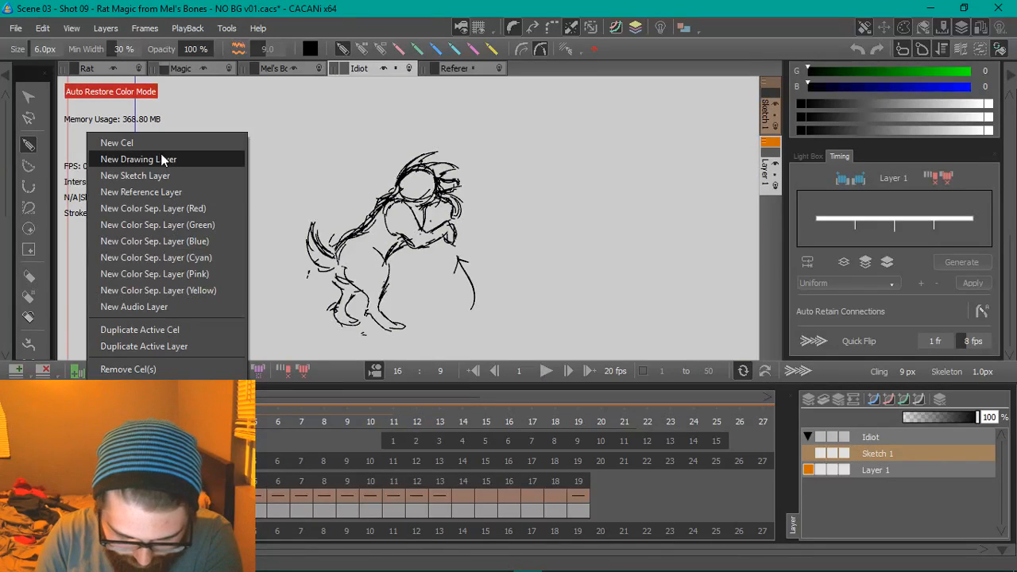
click(200, 160)
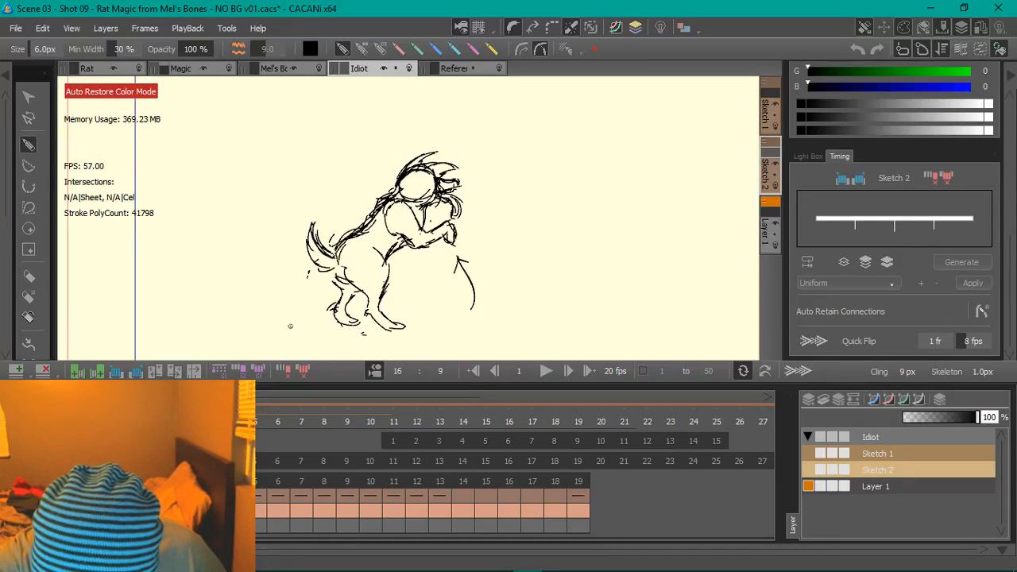
drag(290, 326, 442, 329)
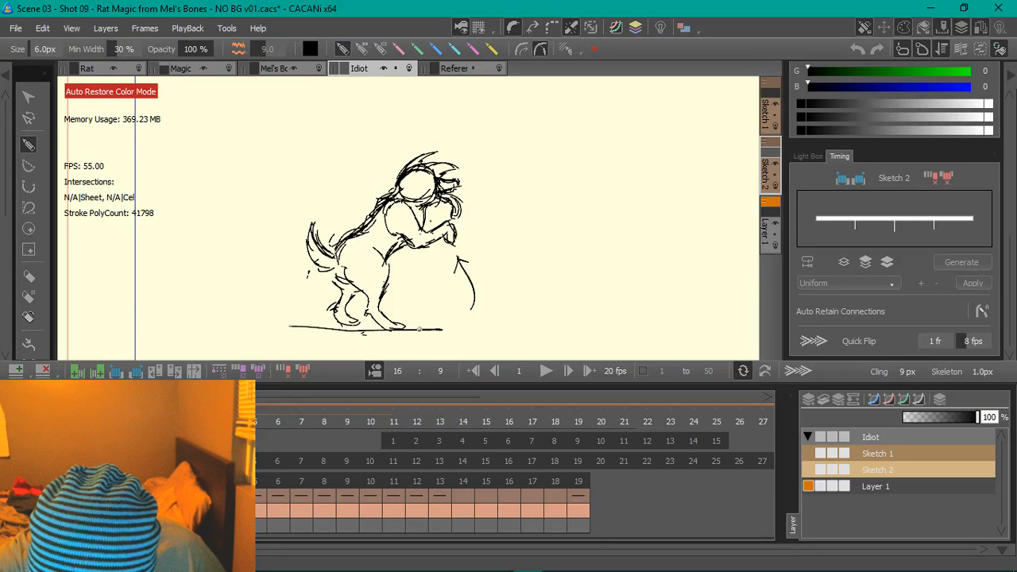
drag(285, 324, 432, 329)
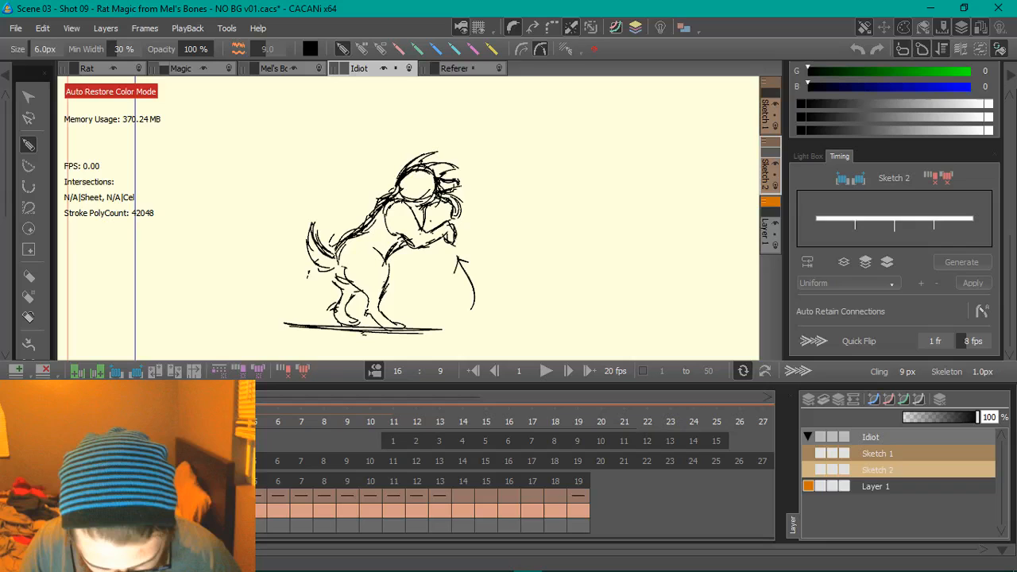
Try to hold the ground line's first frame on Sketch 2, and undo the added hold.
right_click(167, 511)
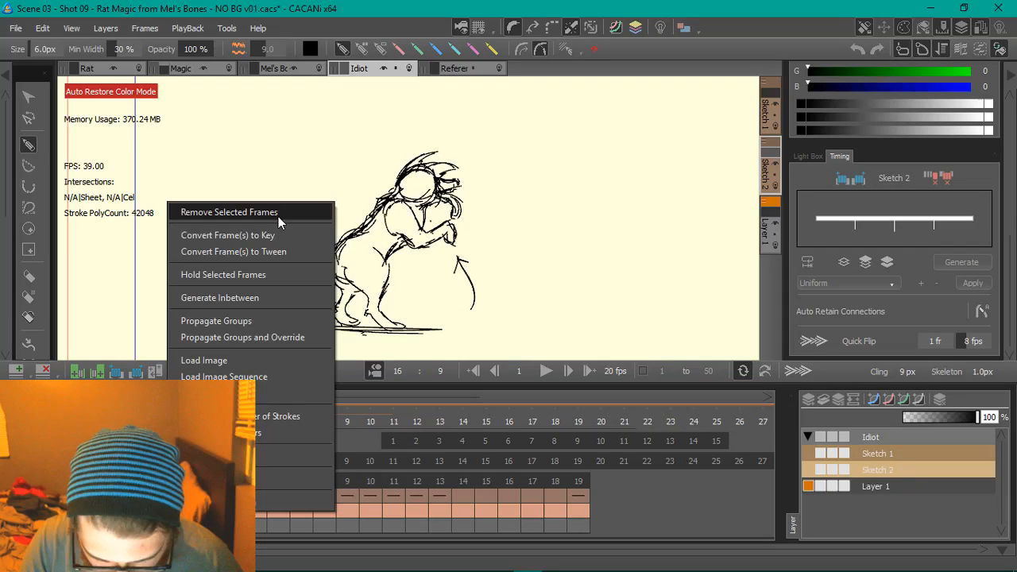
click(278, 274)
right_click(188, 509)
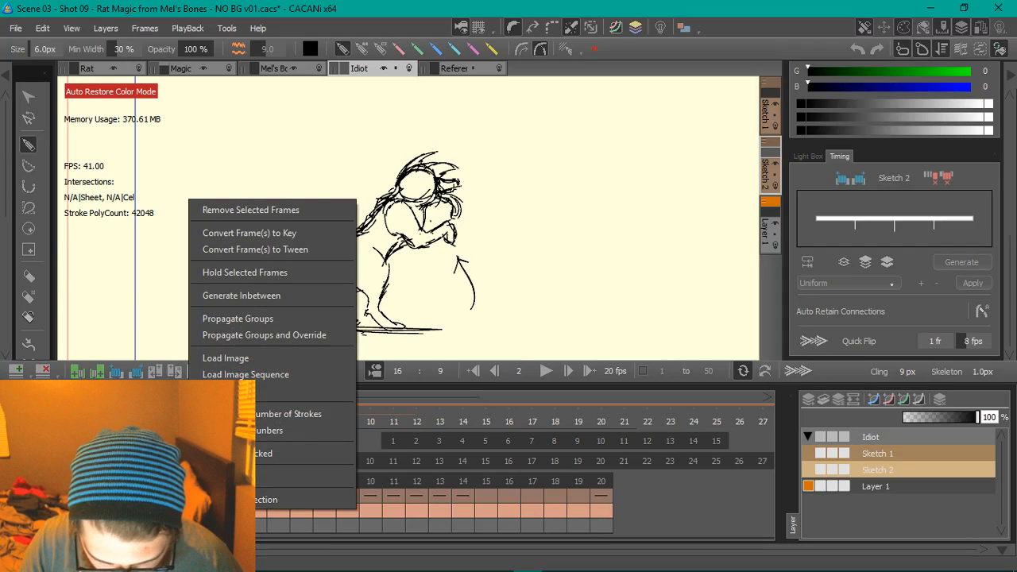
click(367, 494)
key(ctrl+z)
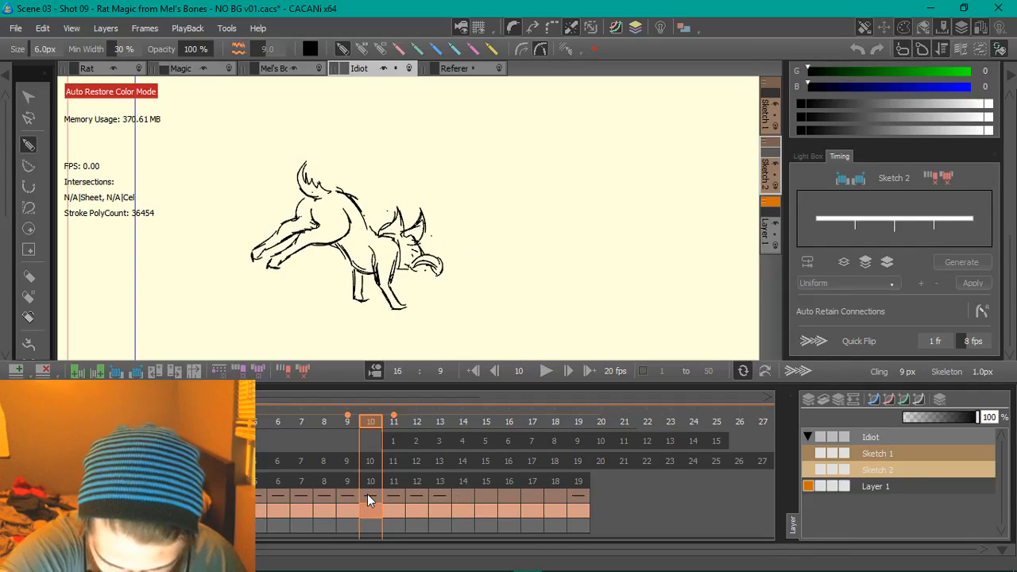
click(165, 510)
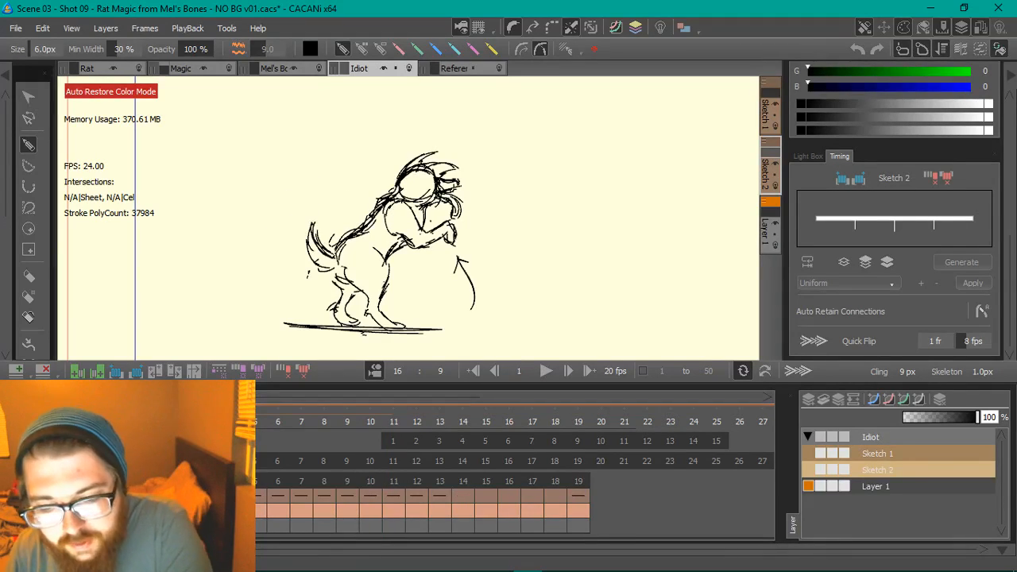
mouse_move(164, 497)
mouse_down()
mouse_move(263, 495)
mouse_move(251, 497)
mouse_up()
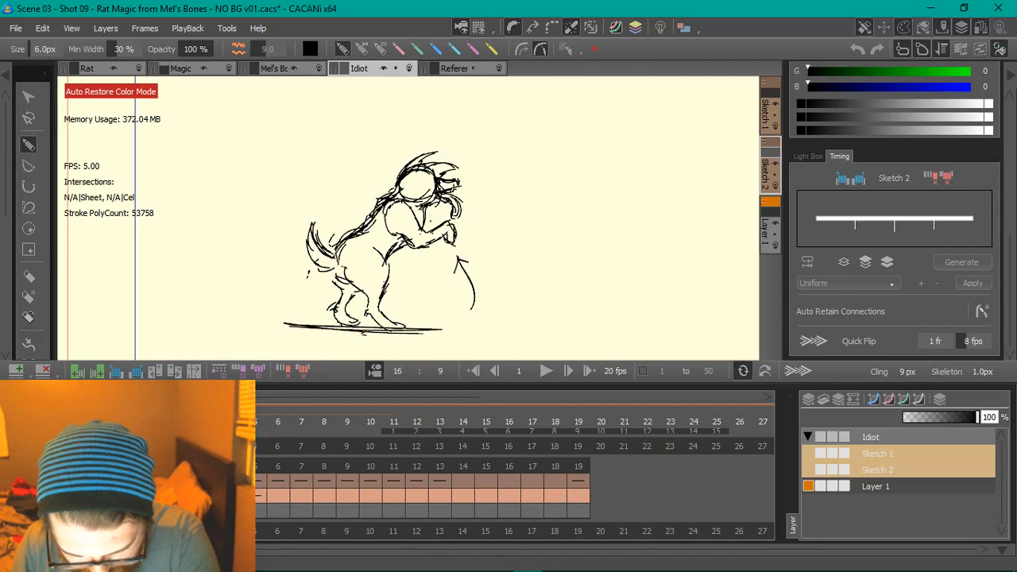
click(280, 483)
key(Left)
key(Left)
key(Left)
key(Left)
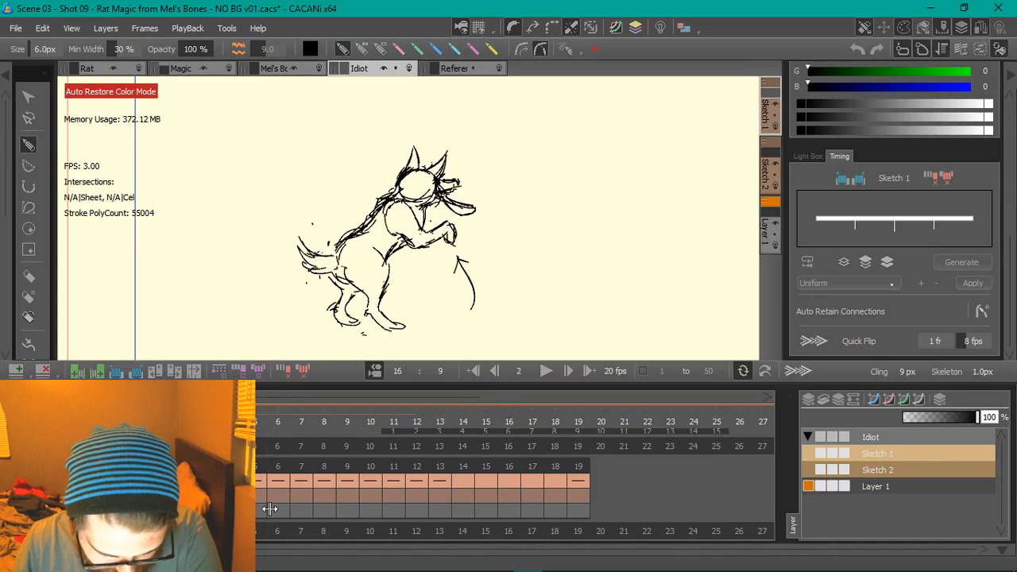
Copy the ground line strokes from frame 1 of Sketch 2 and paste them onto frames 2 through 19.
click(269, 509)
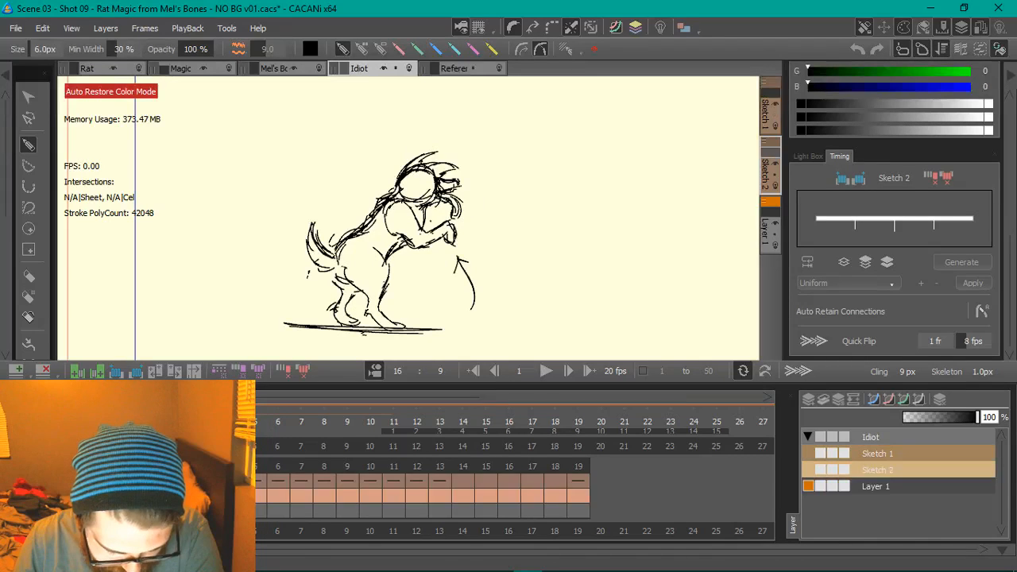
key(ctrl+a)
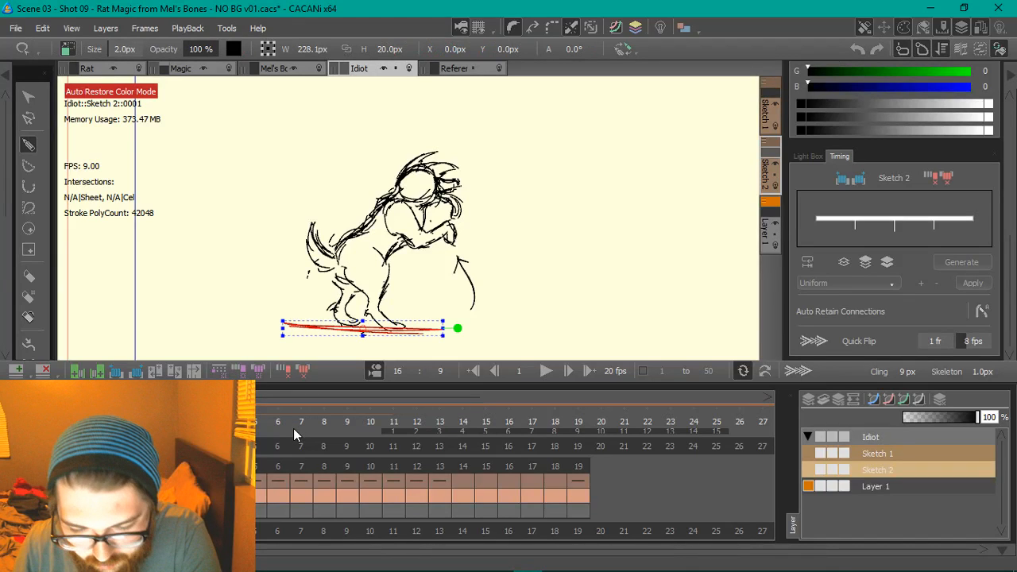
click(231, 491)
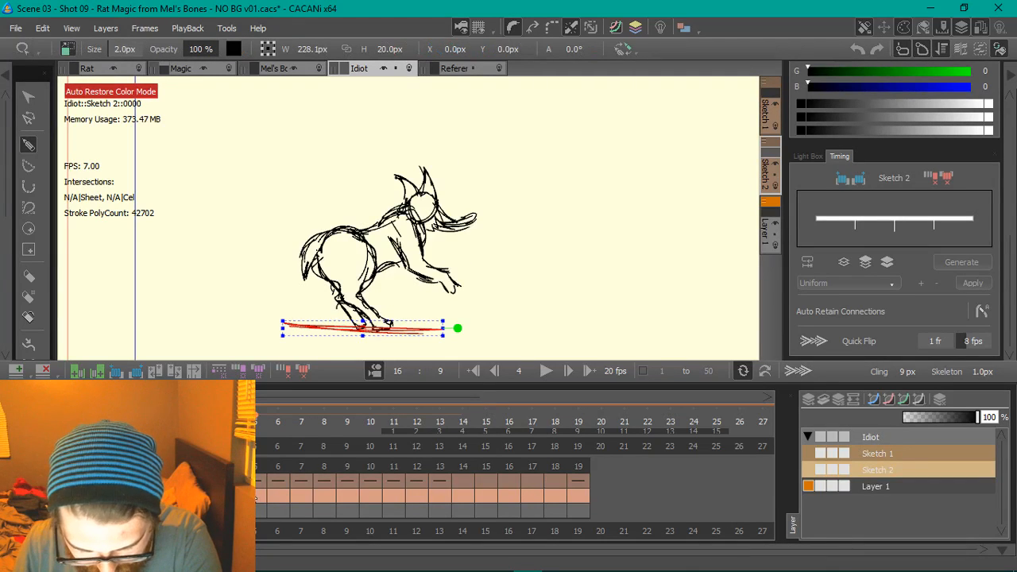
click(263, 491)
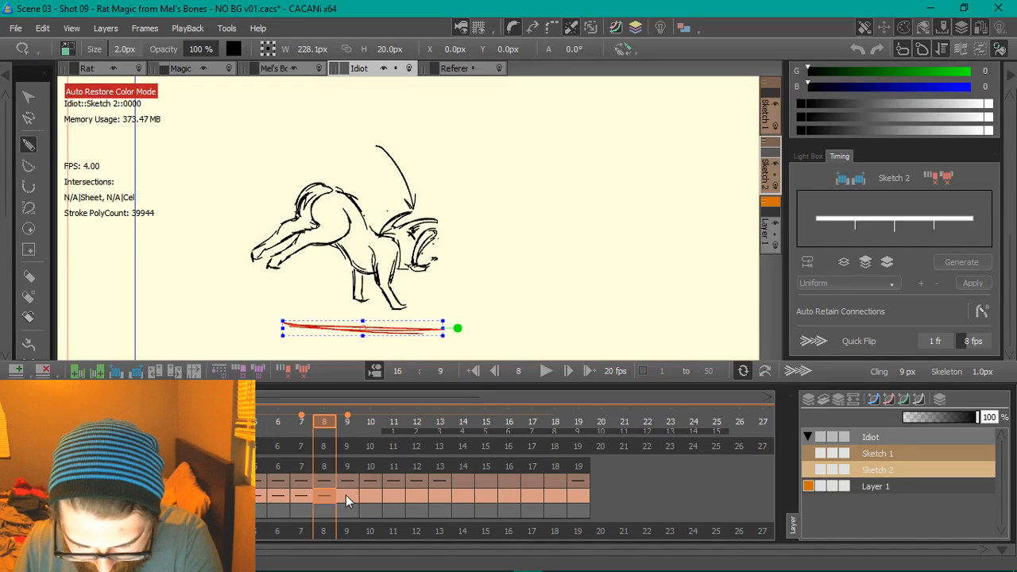
click(347, 495)
key(ctrl+v)
click(378, 494)
key(ctrl+v)
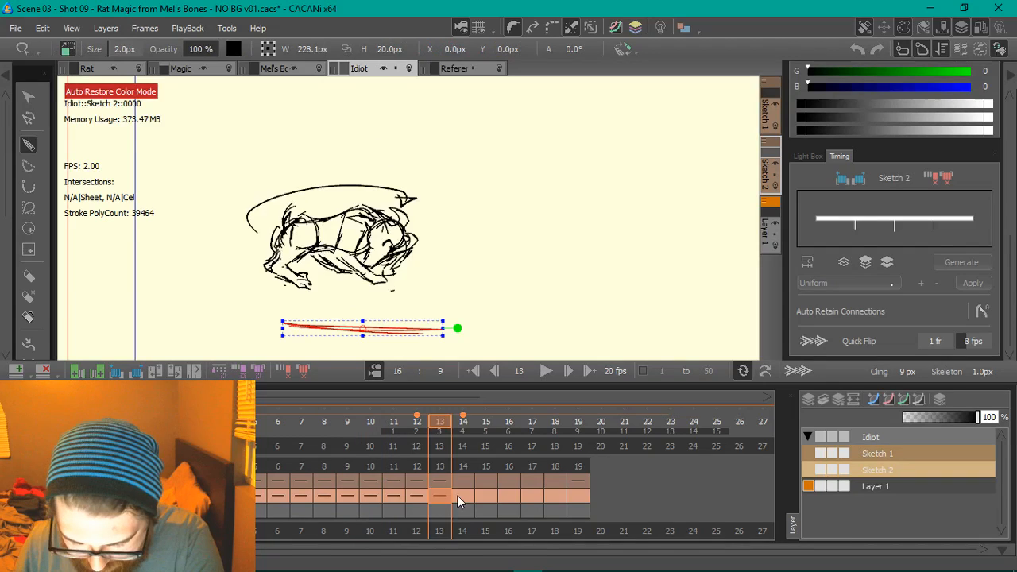
click(465, 490)
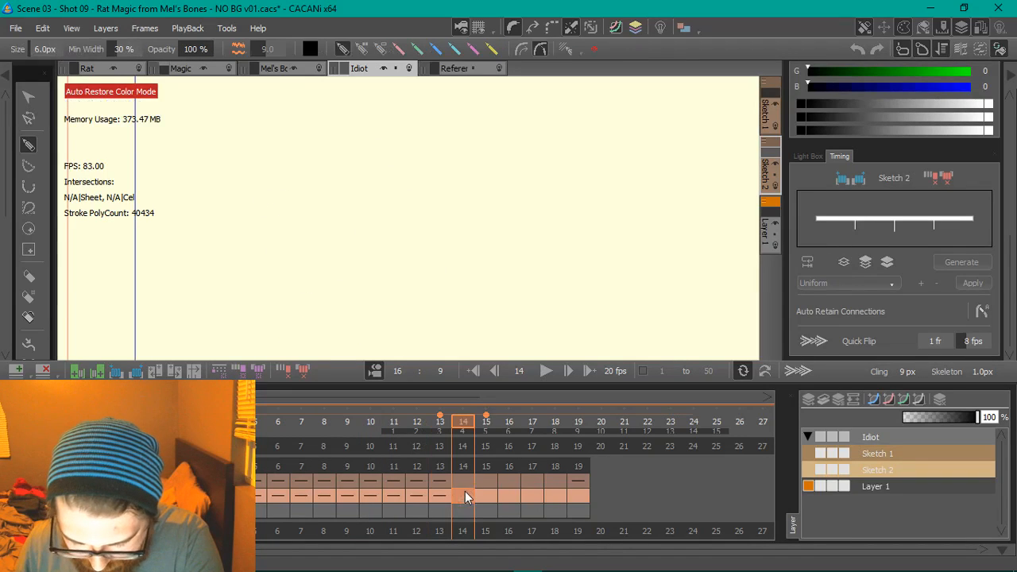
key(ctrl+v)
click(484, 493)
key(ctrl+v)
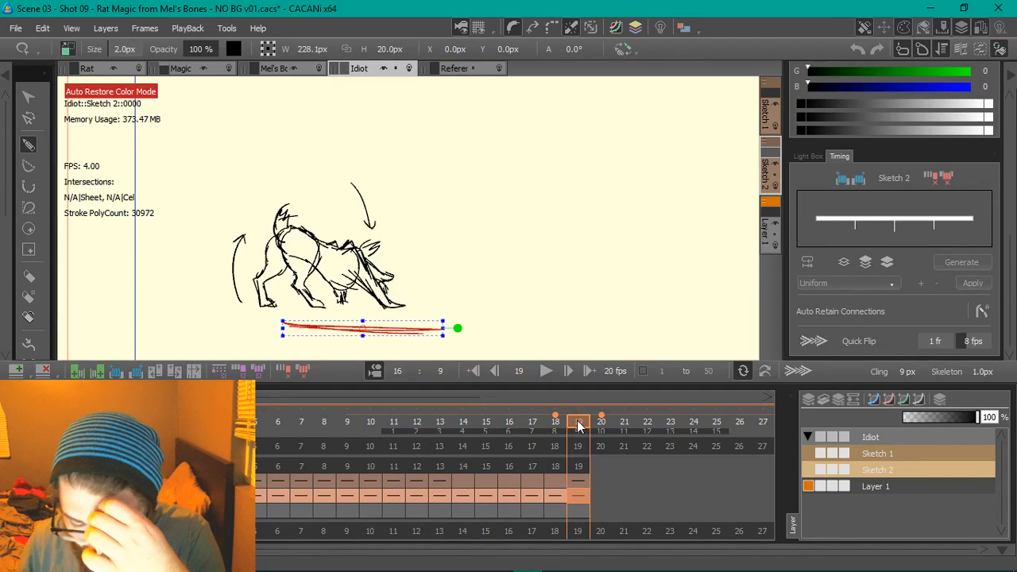
On frame 6 of Sketch 1, erase the creature's front-most hind foot and redraw it so it reaches the ground line.
mouse_move(577, 423)
mouse_down()
mouse_move(230, 441)
mouse_move(298, 443)
mouse_move(262, 452)
mouse_up()
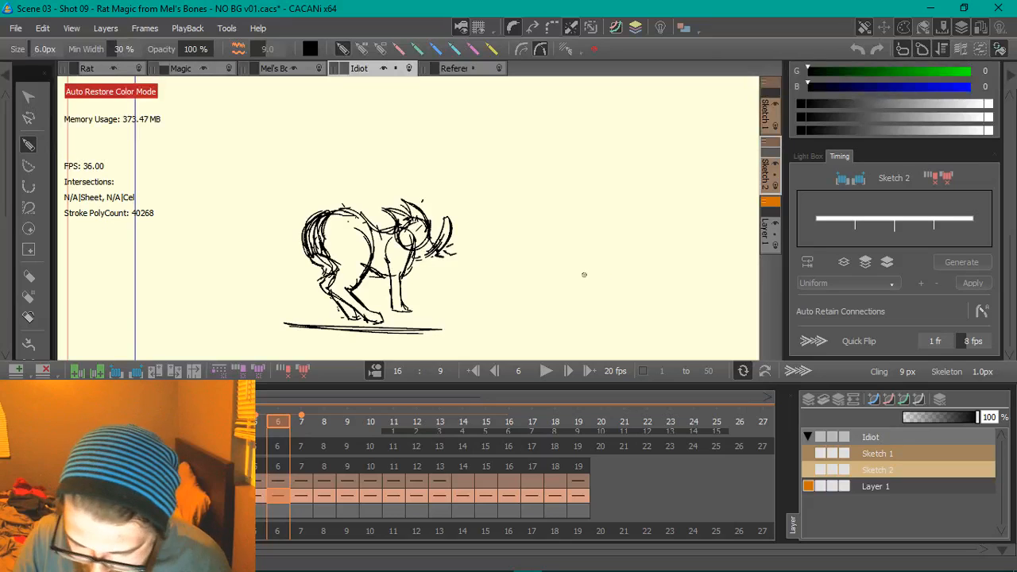
key(e)
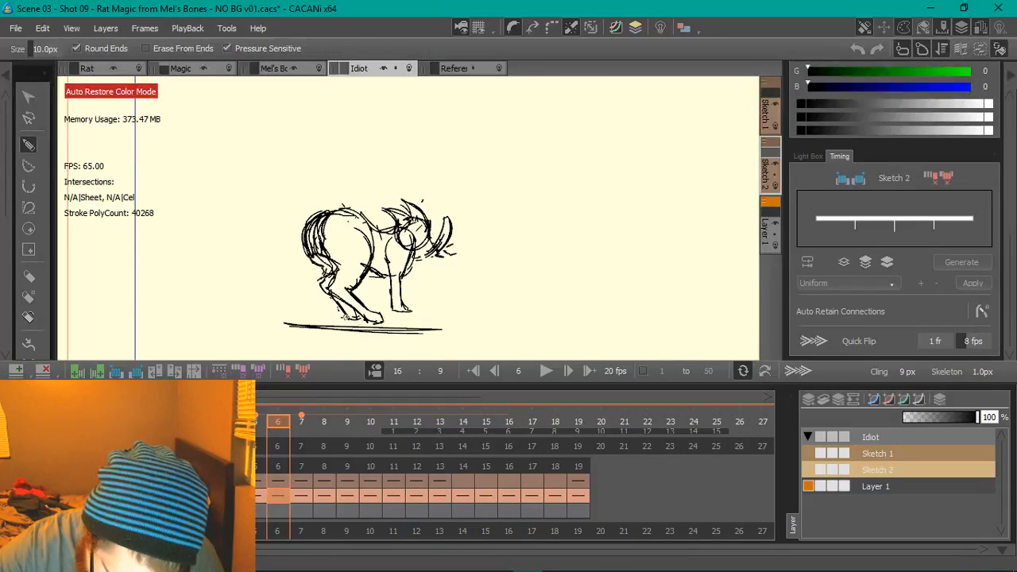
click(282, 480)
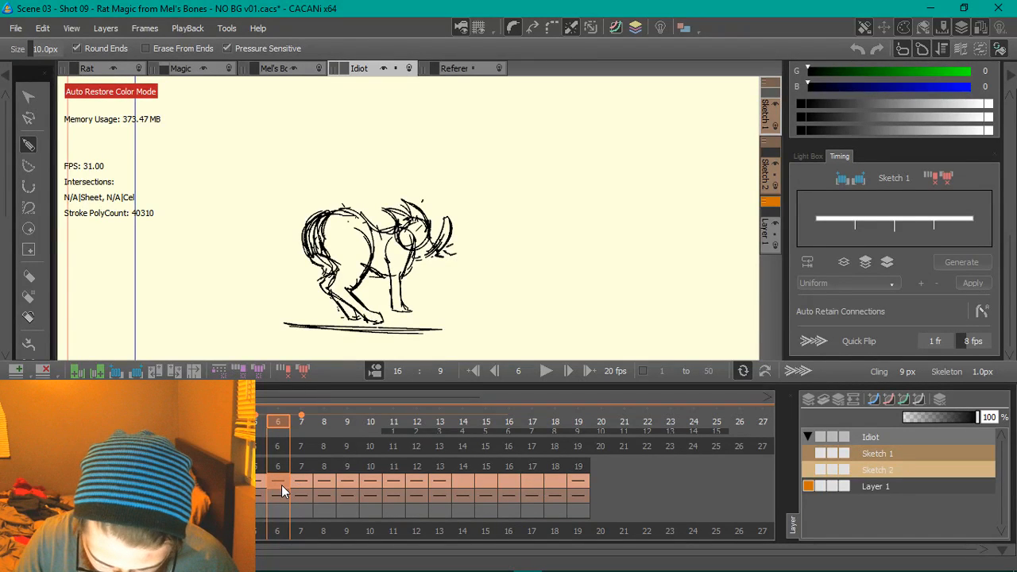
click(882, 452)
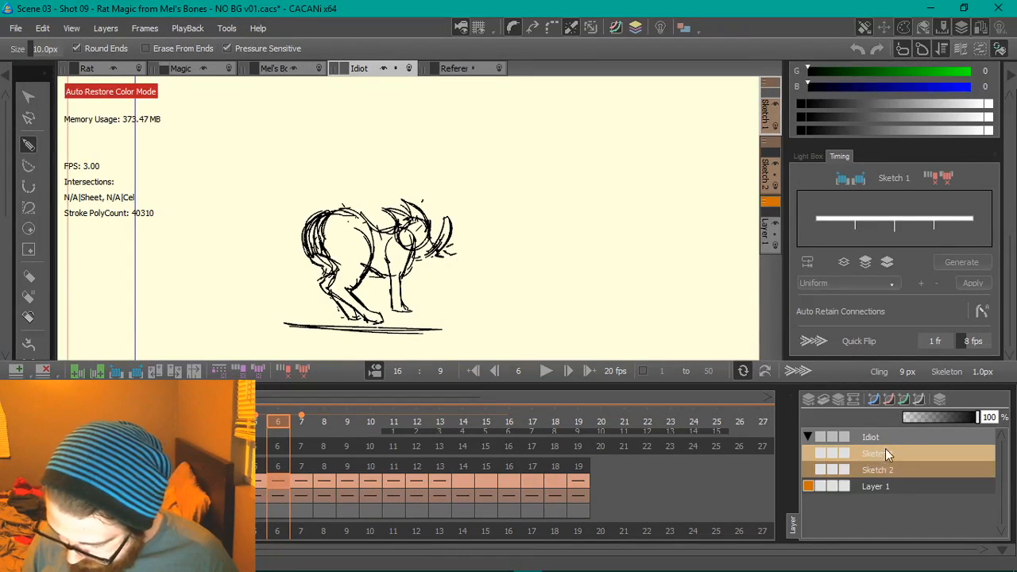
key(b)
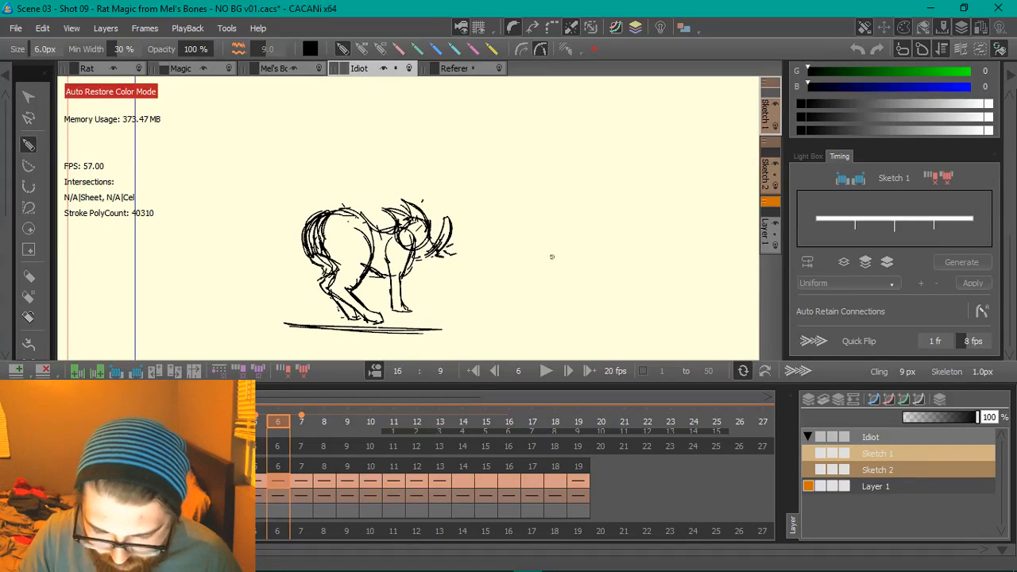
click(279, 492)
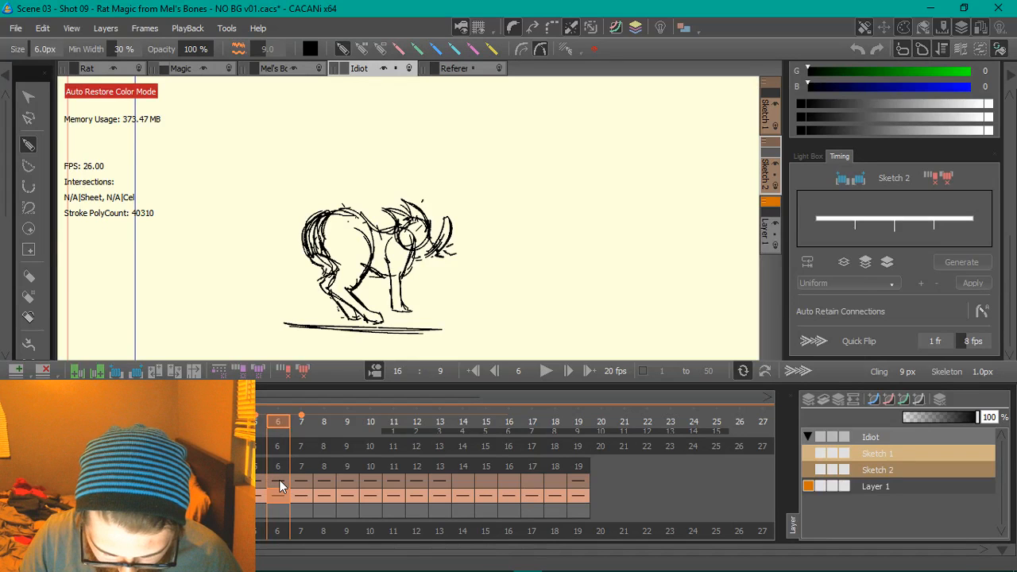
click(278, 481)
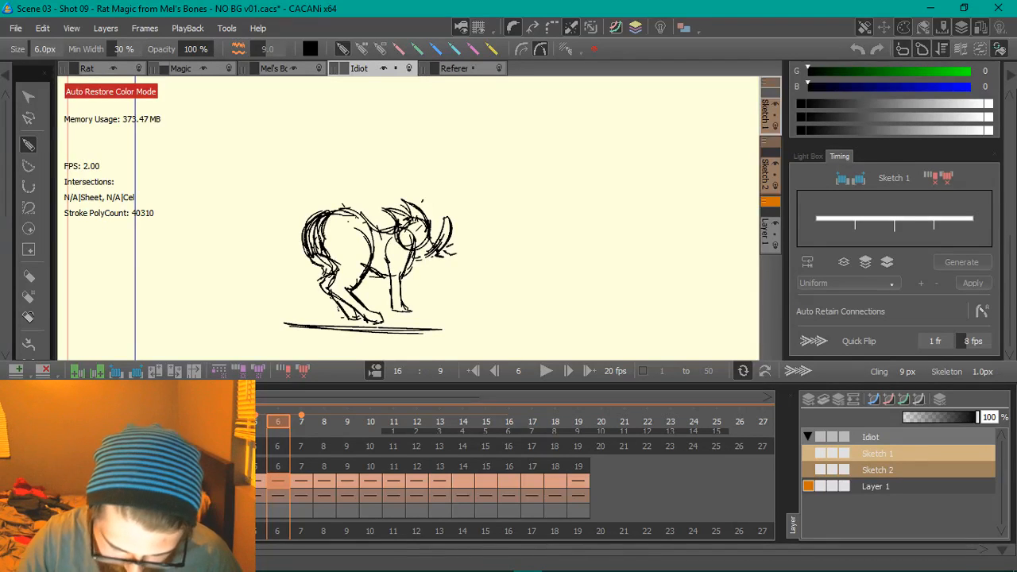
key(e)
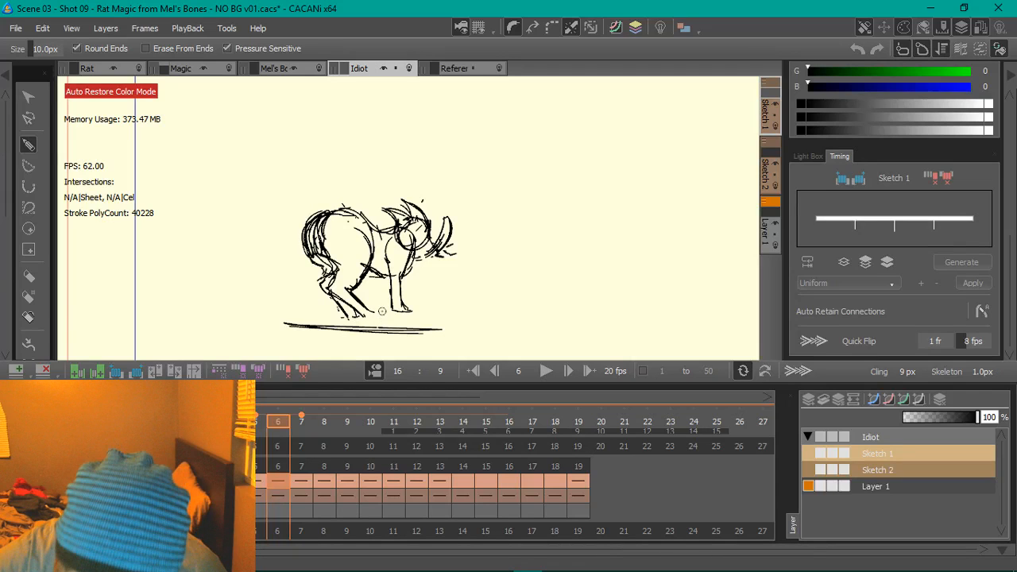
key(b)
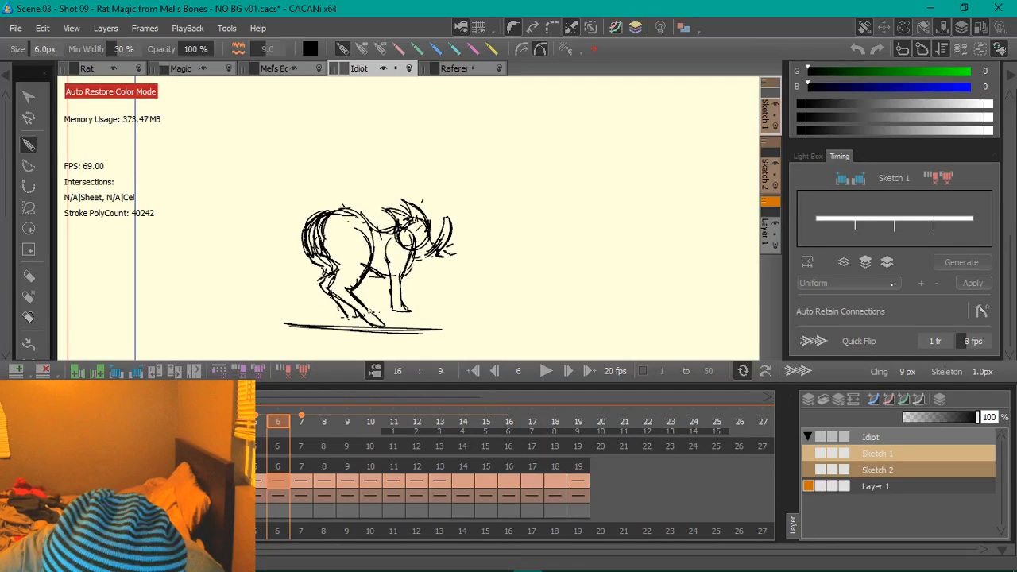
Select the creature's hindquarters on frame 9 and rotate and stretch them to lift the rump higher.
mouse_move(324, 439)
mouse_down()
mouse_move(367, 448)
mouse_move(345, 443)
mouse_up()
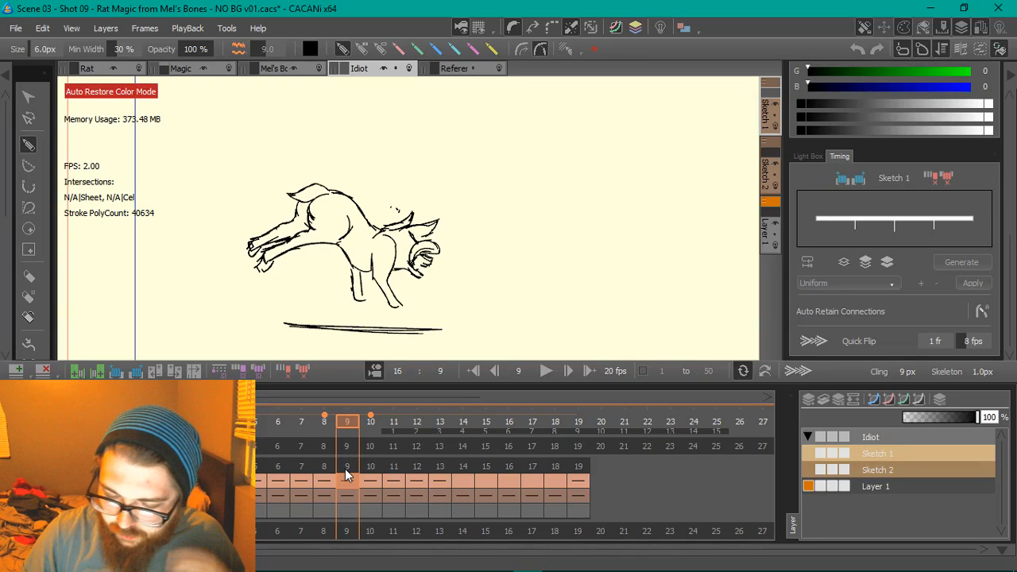
key(v)
mouse_move(238, 211)
mouse_down()
mouse_move(262, 274)
mouse_move(247, 230)
mouse_up()
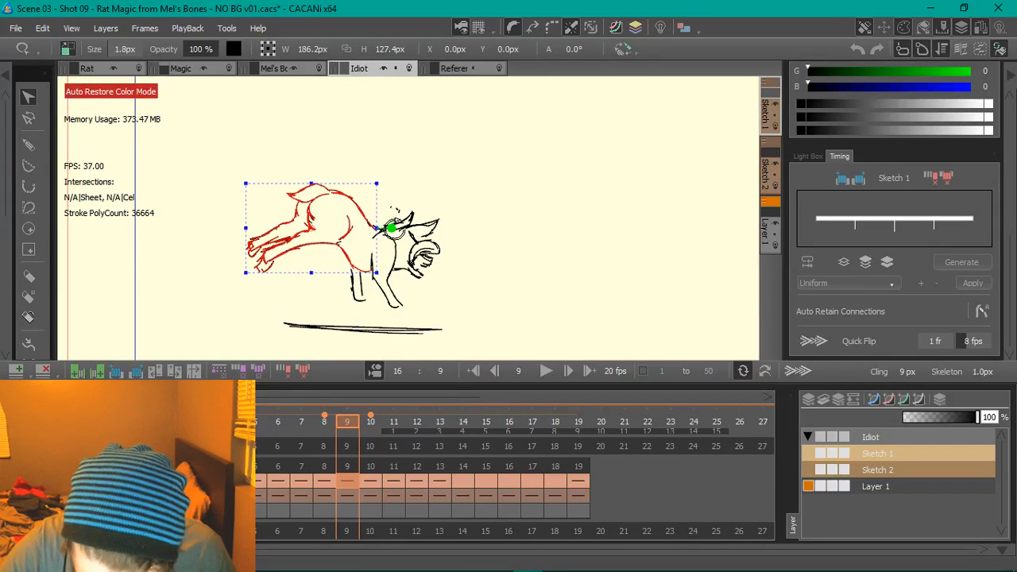
drag(391, 229, 391, 236)
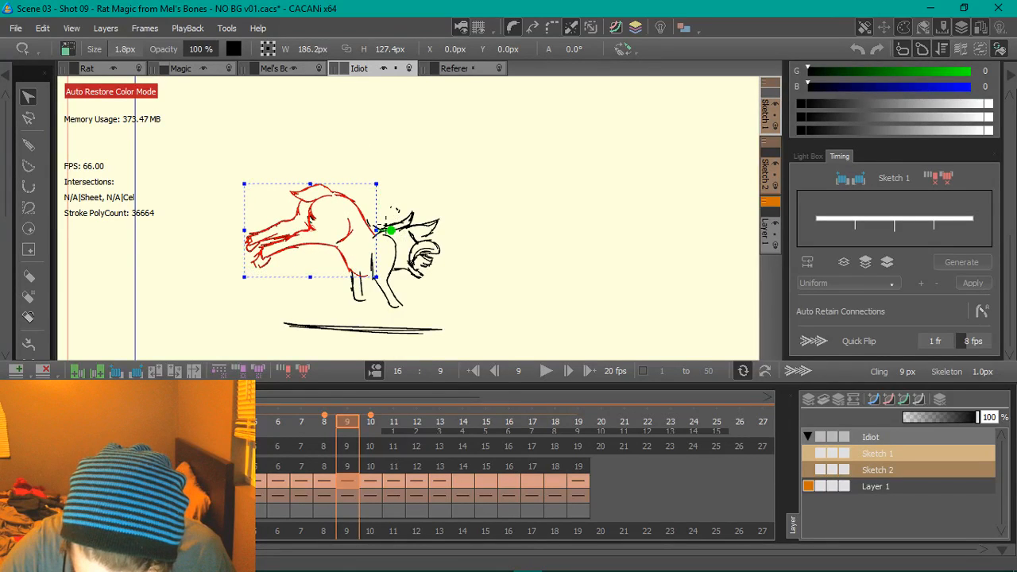
drag(243, 184, 240, 170)
click(482, 245)
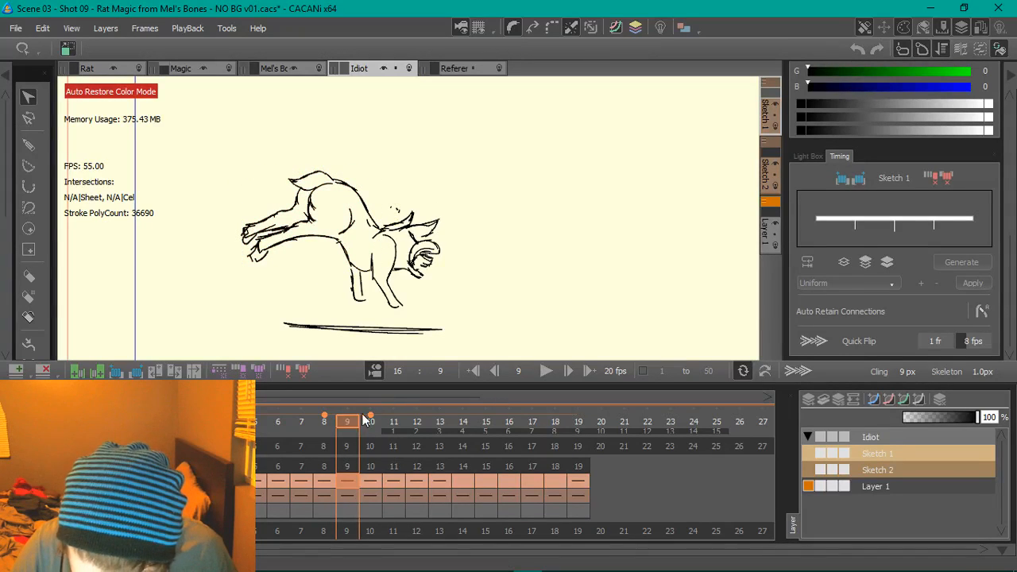
Erase the creature's hind legs on frame 9 and turn on the onion skin of the neighbouring frames.
mouse_move(362, 419)
mouse_down()
mouse_move(208, 423)
mouse_move(345, 441)
mouse_up()
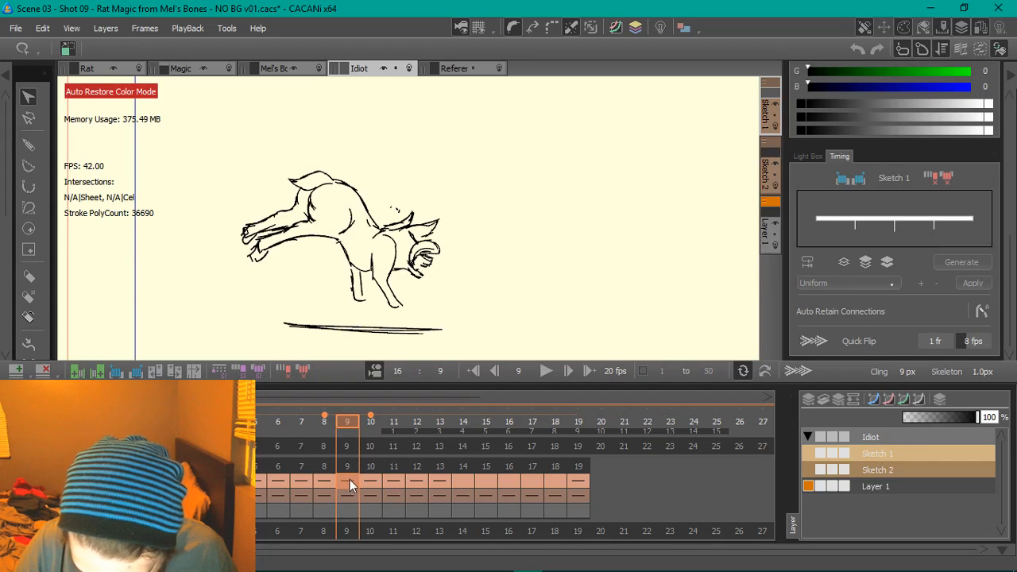
mouse_move(249, 232)
mouse_down()
mouse_move(275, 202)
mouse_move(295, 238)
mouse_move(304, 218)
mouse_move(317, 240)
mouse_move(292, 222)
mouse_move(299, 231)
mouse_move(250, 263)
mouse_move(300, 236)
mouse_move(280, 240)
mouse_move(277, 218)
mouse_move(251, 240)
mouse_move(267, 215)
mouse_move(251, 233)
mouse_up()
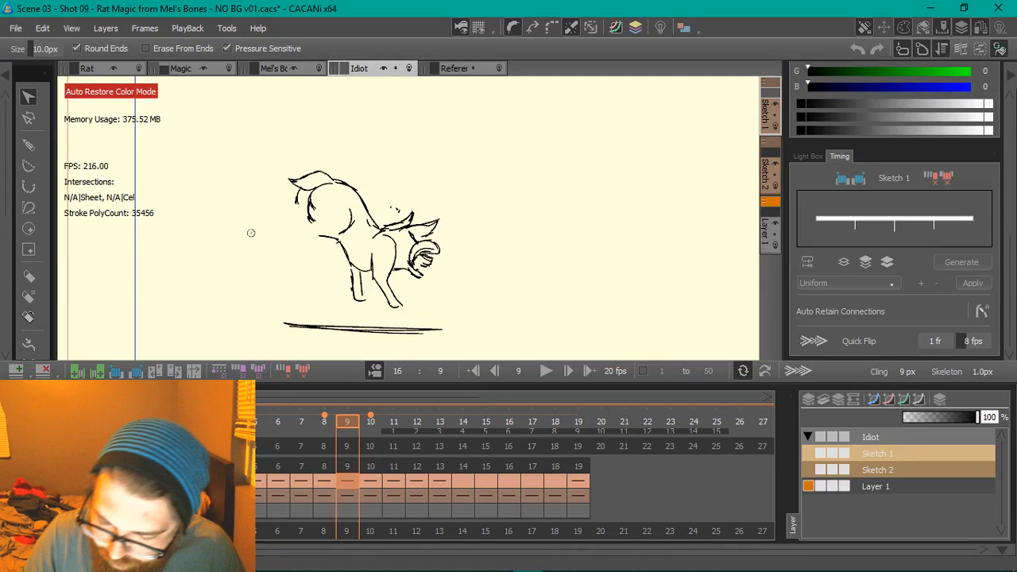
key(l)
drag(313, 207, 307, 218)
key(ctrl+z)
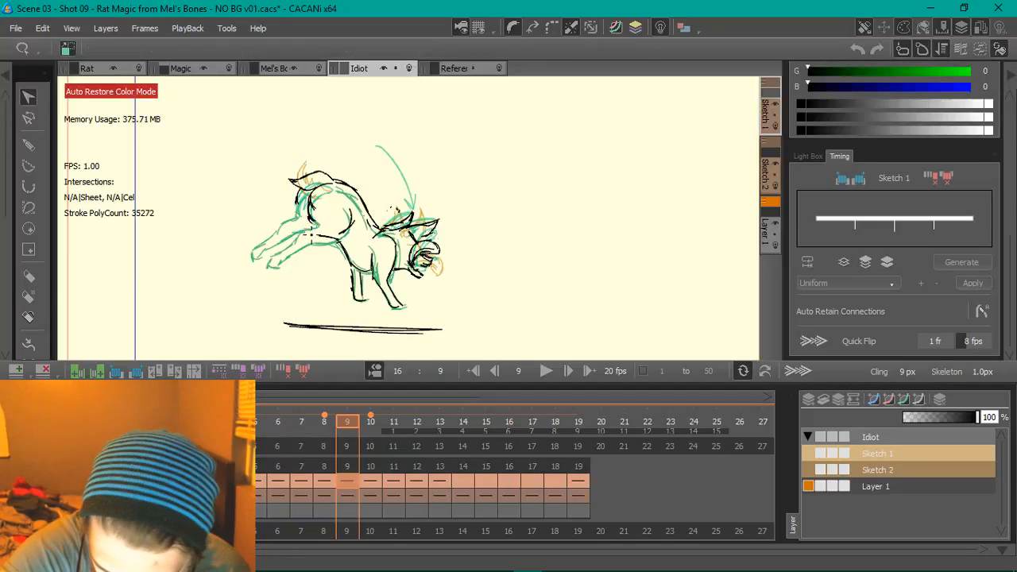
Redraw both hind legs on frame 9 kicking out behind the creature, using the onion-skinned pose as a guide.
click(29, 146)
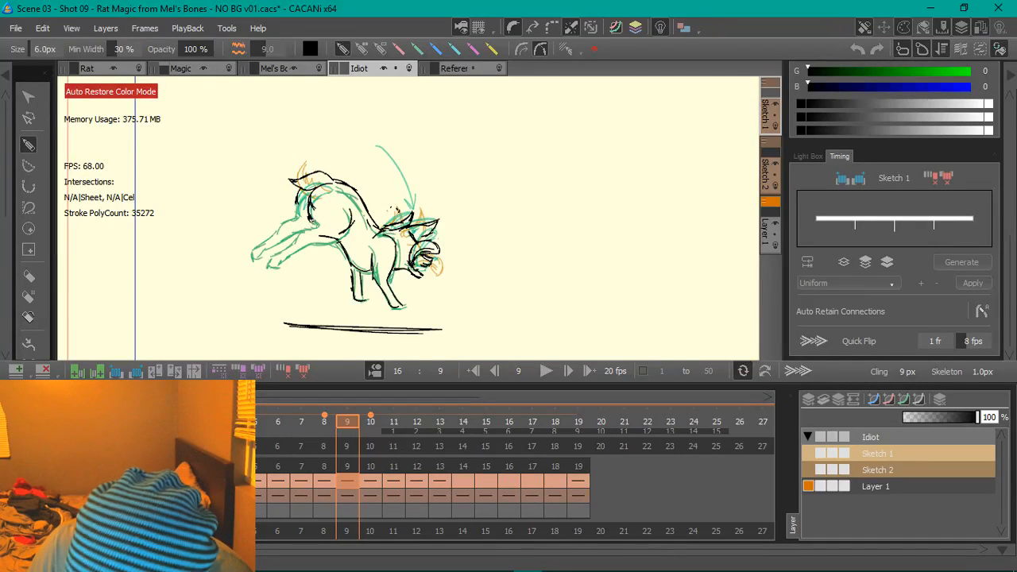
mouse_move(298, 223)
mouse_down()
mouse_move(249, 256)
mouse_move(329, 237)
mouse_up()
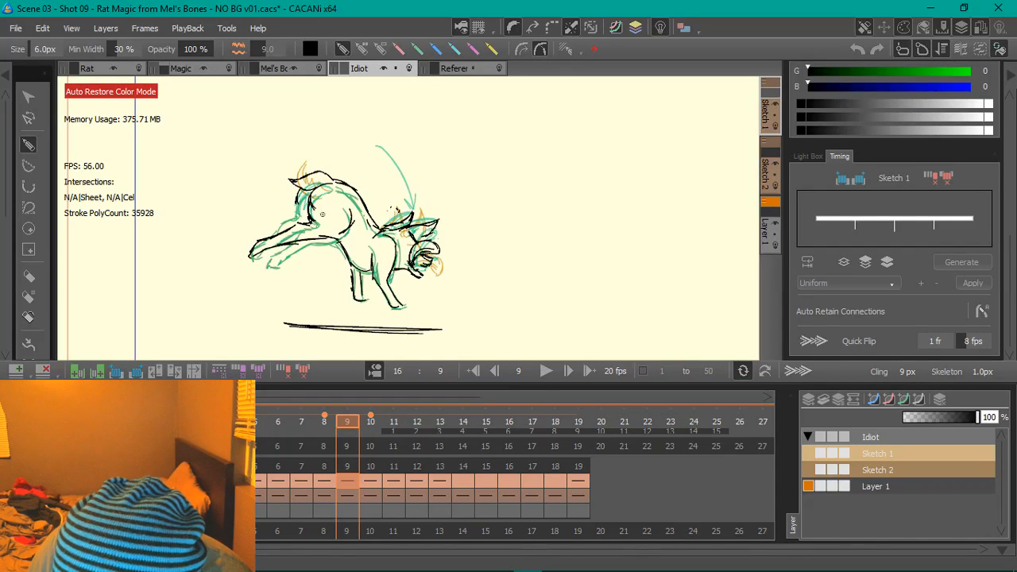
drag(298, 199, 276, 216)
mouse_move(244, 229)
mouse_down()
mouse_move(249, 240)
mouse_move(308, 223)
mouse_up()
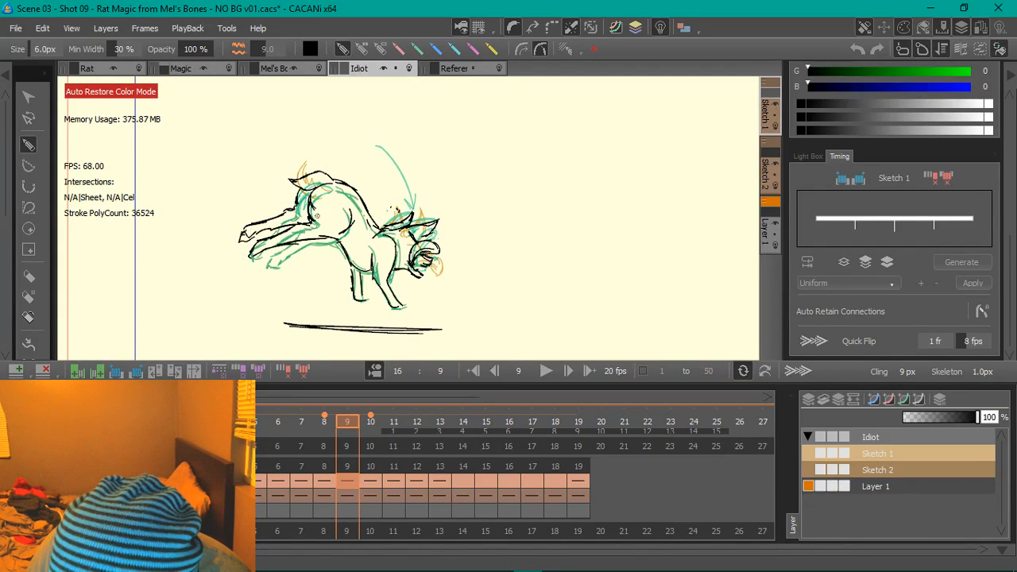
Erase the hind legs on frame 7 and redraw them angled forward beneath the body, closer to the frame 6 pose.
mouse_move(341, 443)
mouse_down()
mouse_move(313, 447)
mouse_move(370, 441)
mouse_move(261, 441)
mouse_move(337, 436)
mouse_move(323, 433)
mouse_up()
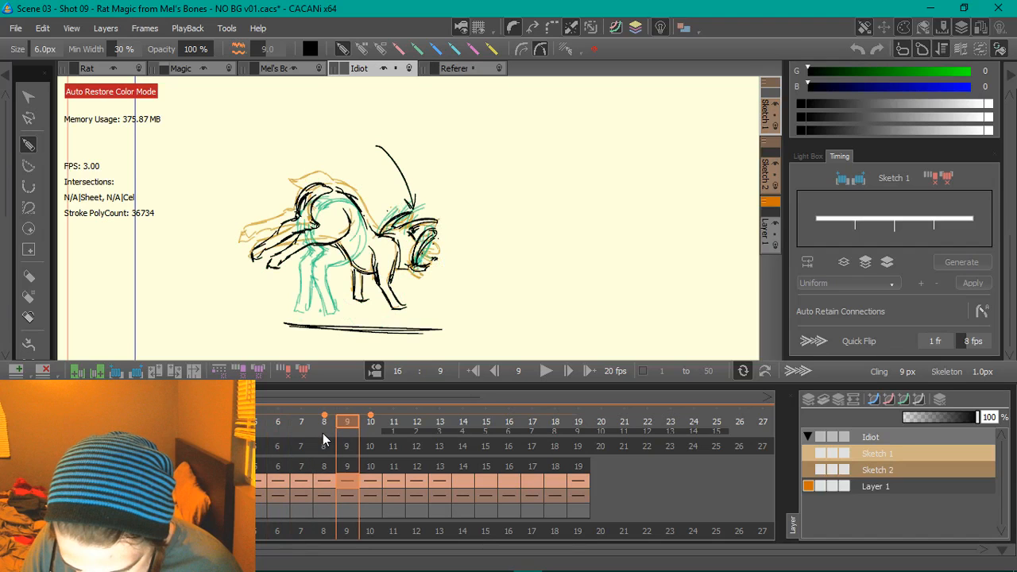
click(304, 475)
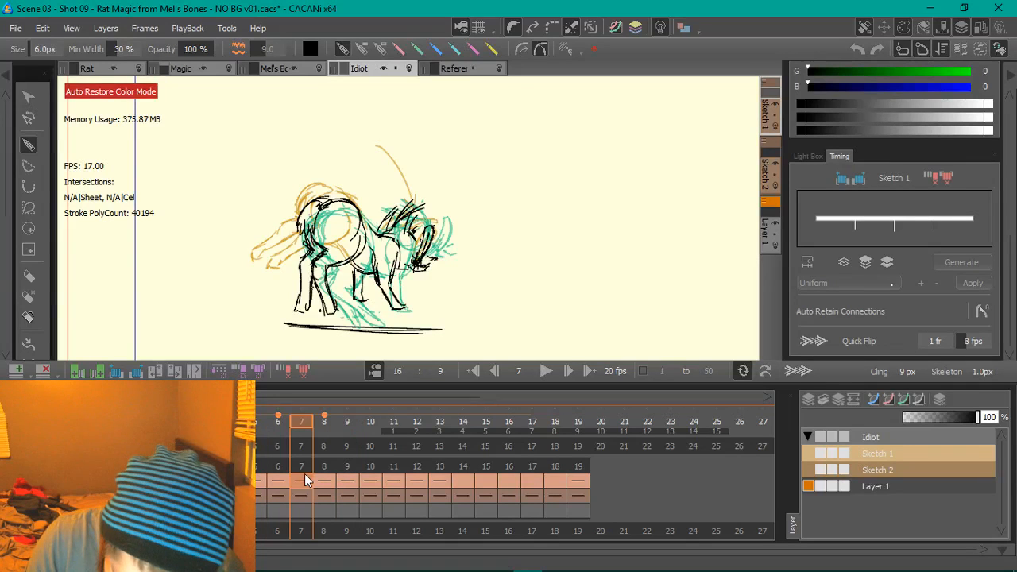
key(e)
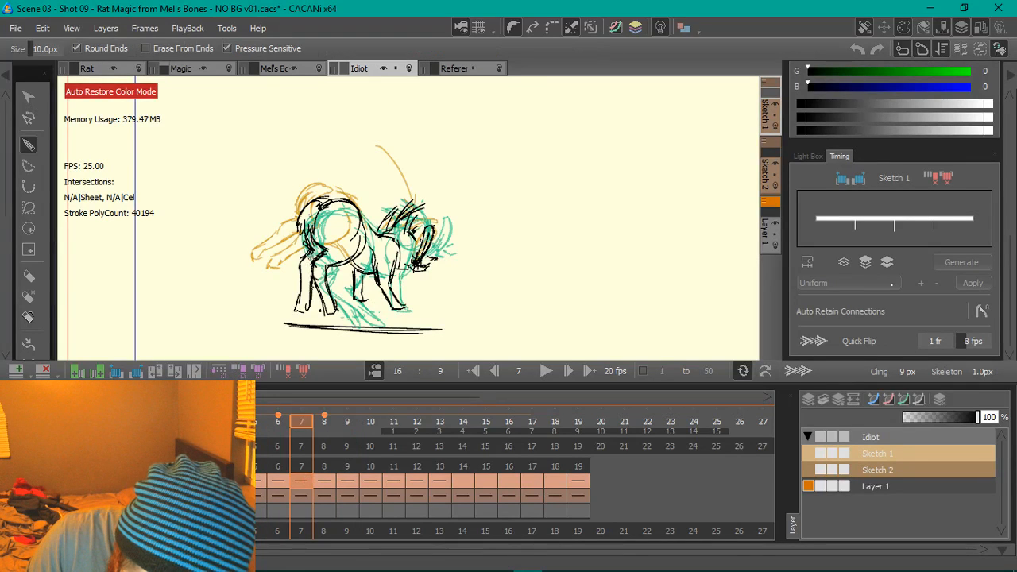
mouse_move(304, 262)
mouse_down()
mouse_move(328, 306)
mouse_move(320, 253)
mouse_move(302, 312)
mouse_up()
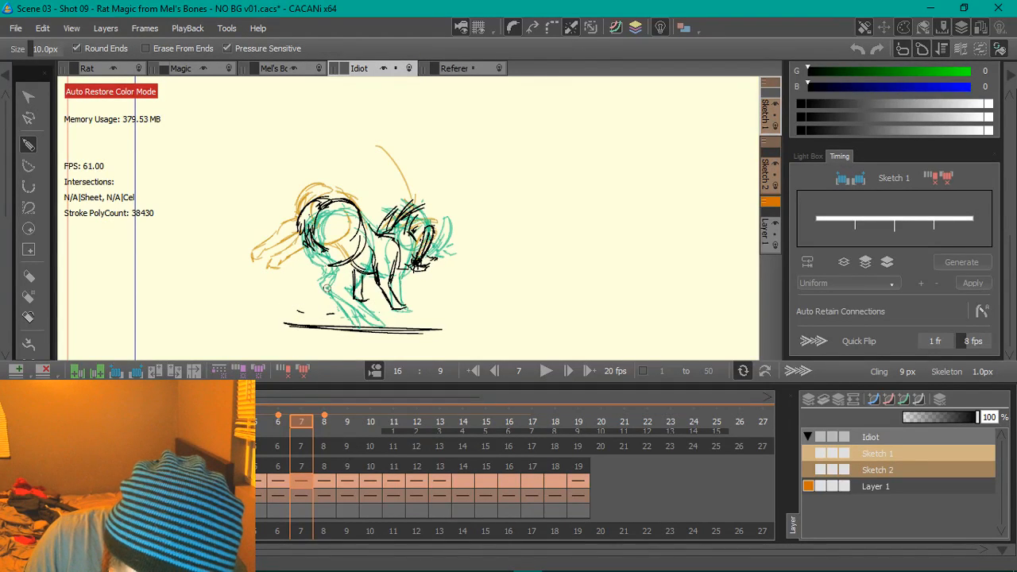
mouse_move(325, 274)
mouse_down()
mouse_move(319, 255)
mouse_move(346, 297)
mouse_move(346, 287)
mouse_move(365, 301)
mouse_up()
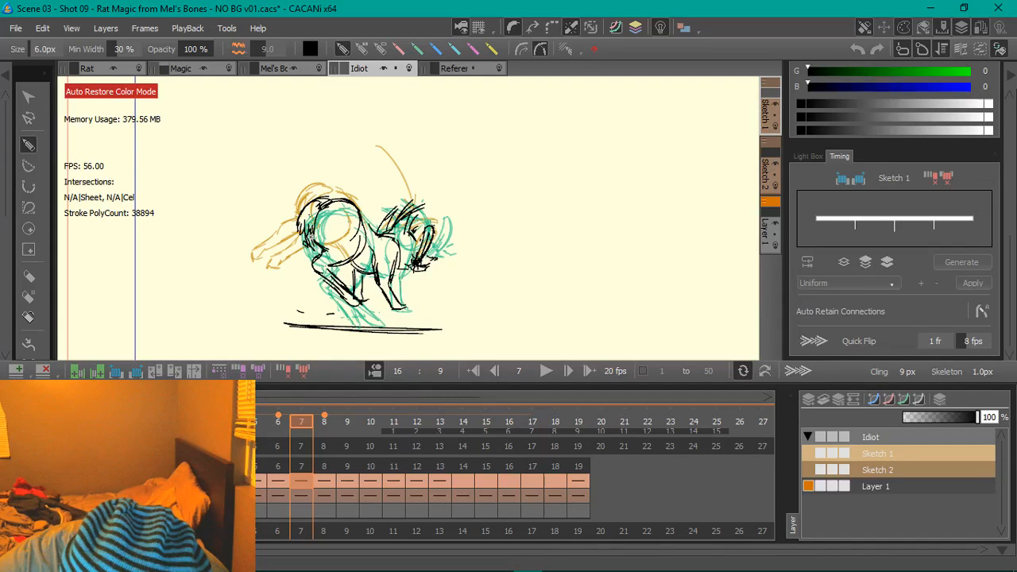
drag(300, 248, 333, 300)
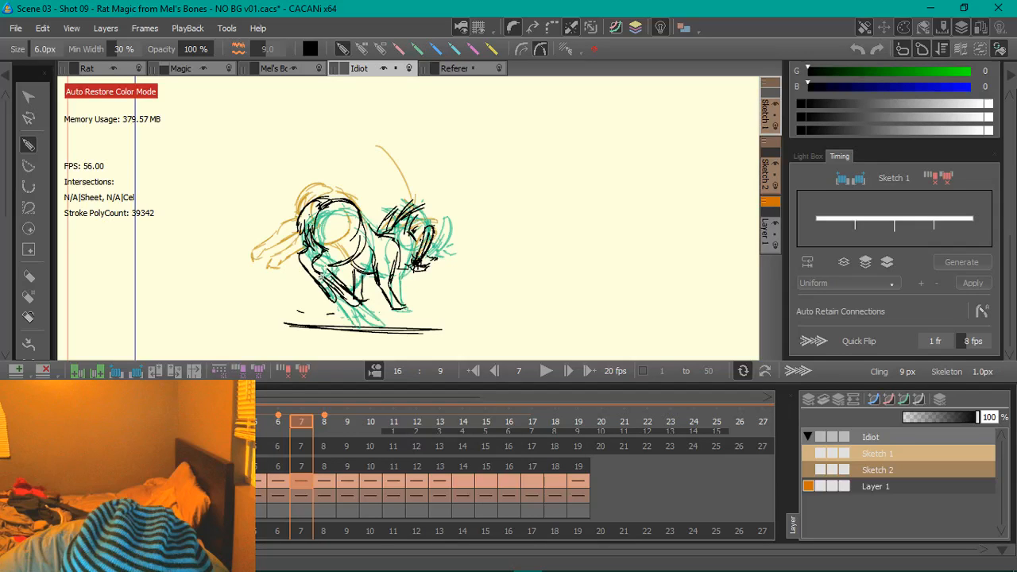
Play back the animation and scrub from frame 5 to frame 11 to examine the revised kick.
click(548, 371)
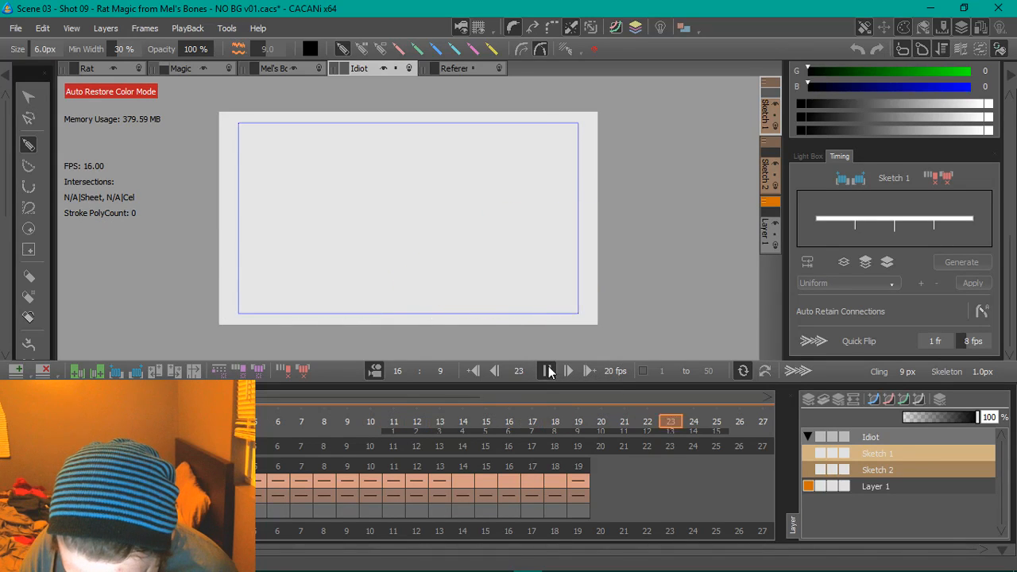
click(549, 371)
click(264, 427)
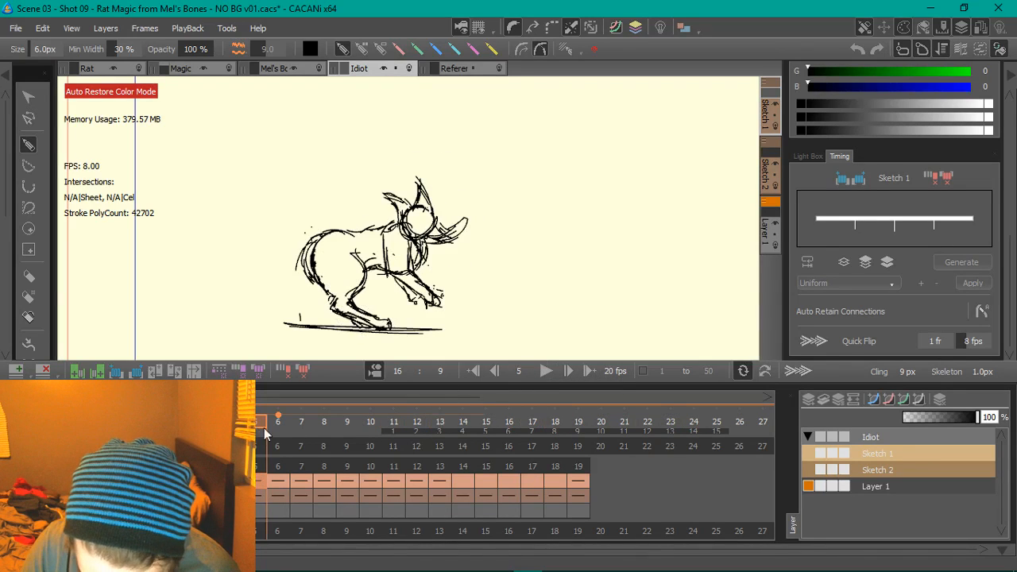
mouse_move(263, 427)
mouse_down()
mouse_move(407, 446)
mouse_move(278, 447)
mouse_move(397, 451)
mouse_up()
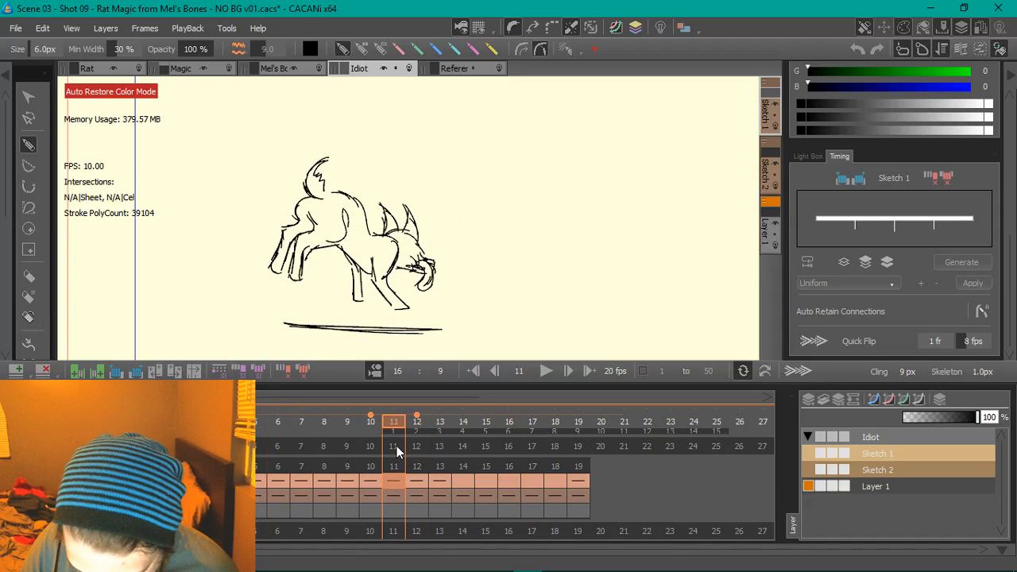
Insert three blank frames after frame 11 and copy Sketch 2's ground line from frame 11 onto frames 12 and 13.
click(136, 371)
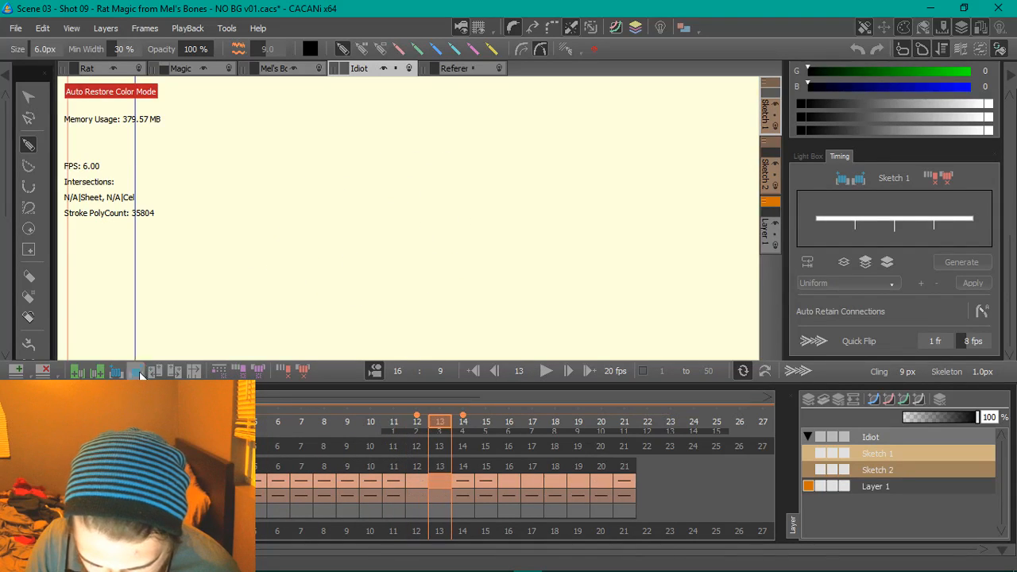
click(392, 496)
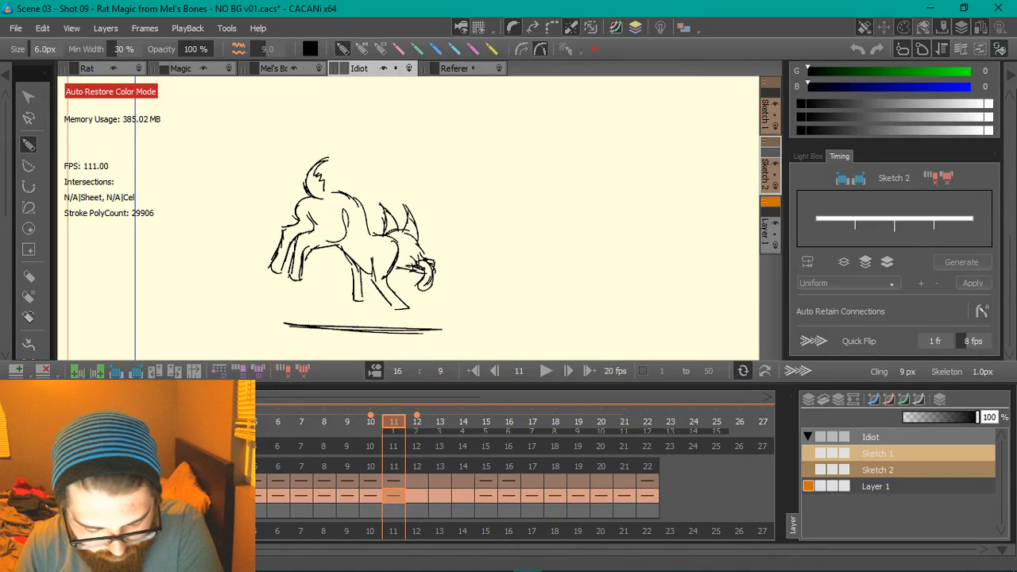
key(ctrl+a)
key(ctrl+c)
click(420, 493)
key(ctrl+v)
click(448, 490)
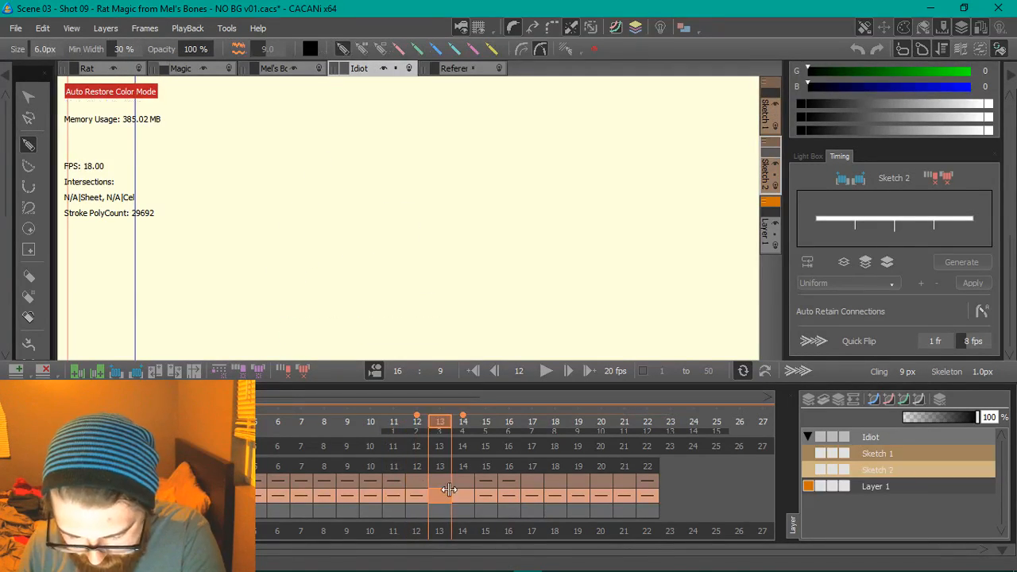
key(ctrl+v)
Turn on the onion skin for Sketch 1 and scrub between frames 11 and 13 to check the new gap.
click(415, 481)
click(416, 481)
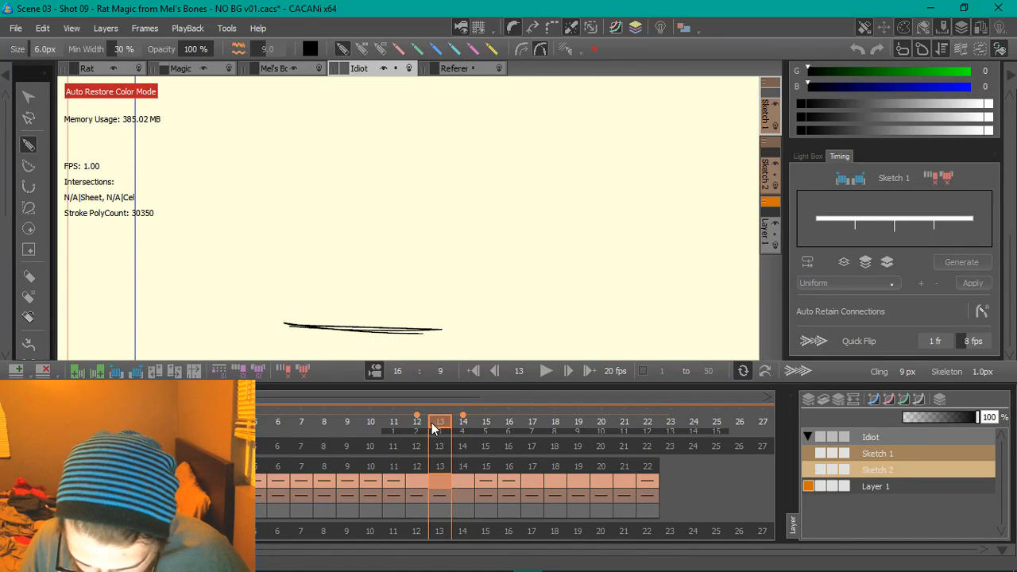
click(397, 426)
click(660, 28)
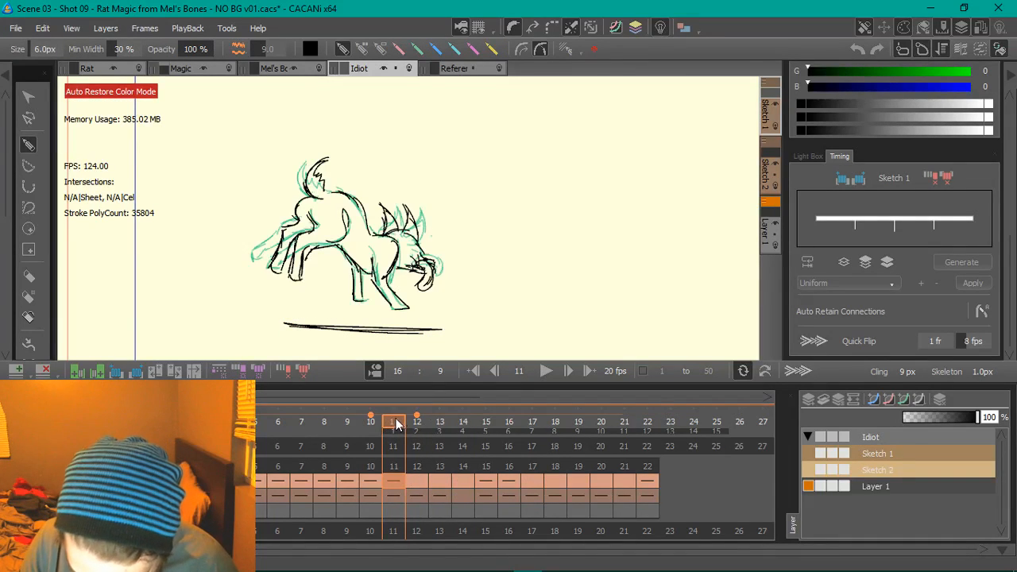
mouse_move(396, 423)
mouse_down()
mouse_move(417, 425)
mouse_move(392, 424)
mouse_up()
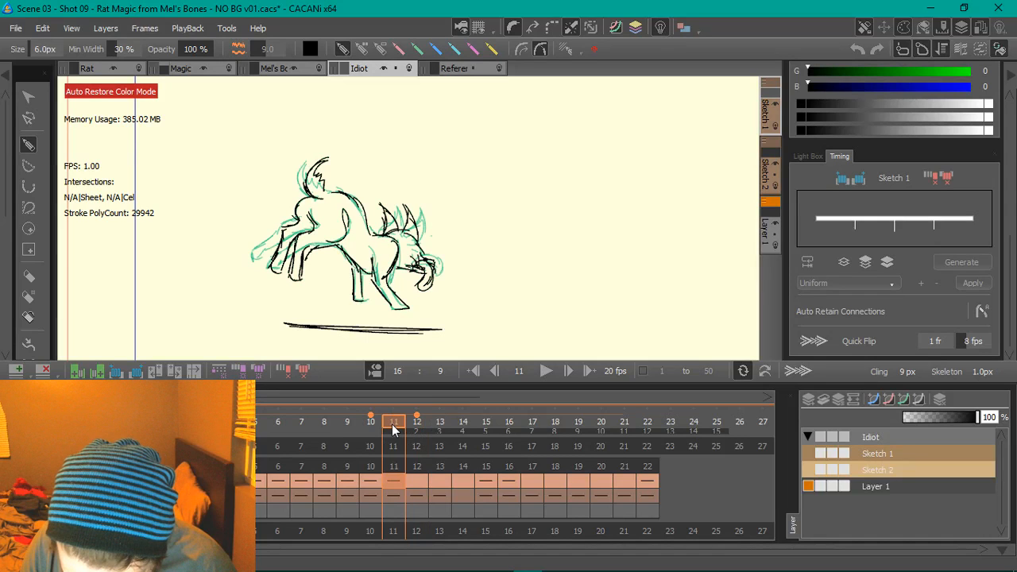
mouse_move(392, 423)
mouse_down()
mouse_move(485, 432)
mouse_move(446, 437)
mouse_up()
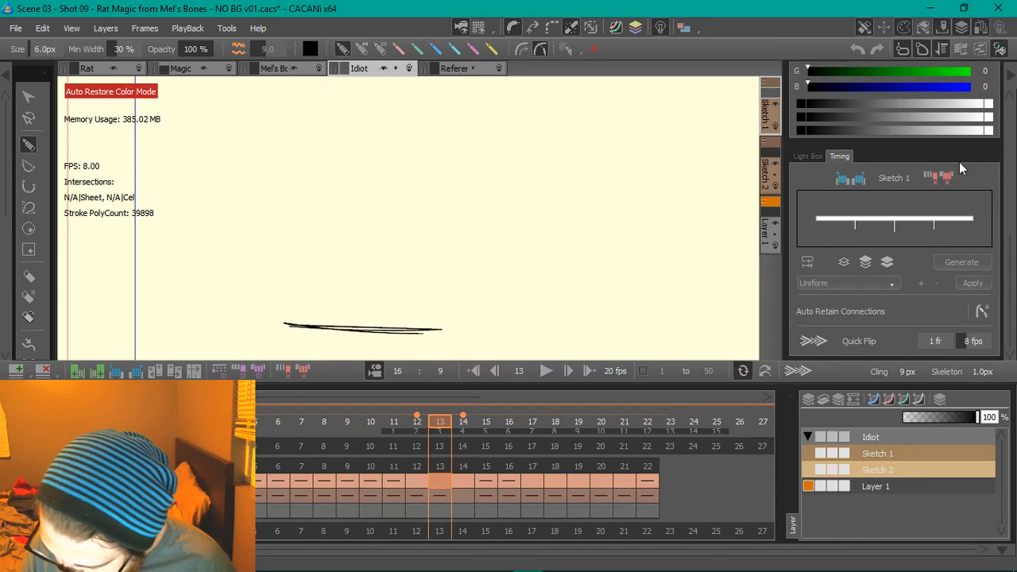
In the Light Box, extend the onion skin around frame 13 to include frames 11, 12, 14 and 15.
drag(1007, 271, 1010, 195)
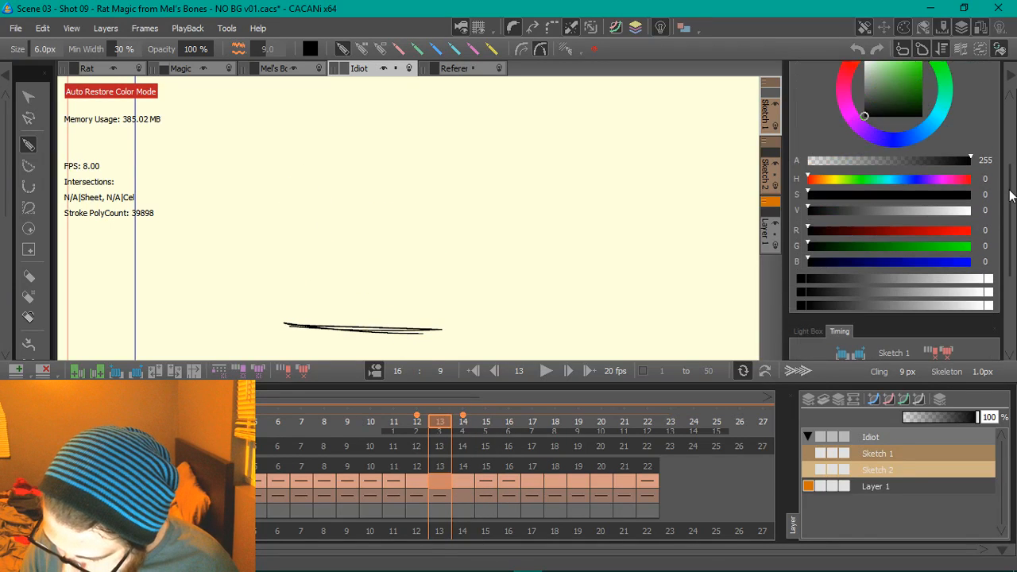
scroll(874, 175, down, 4)
click(807, 152)
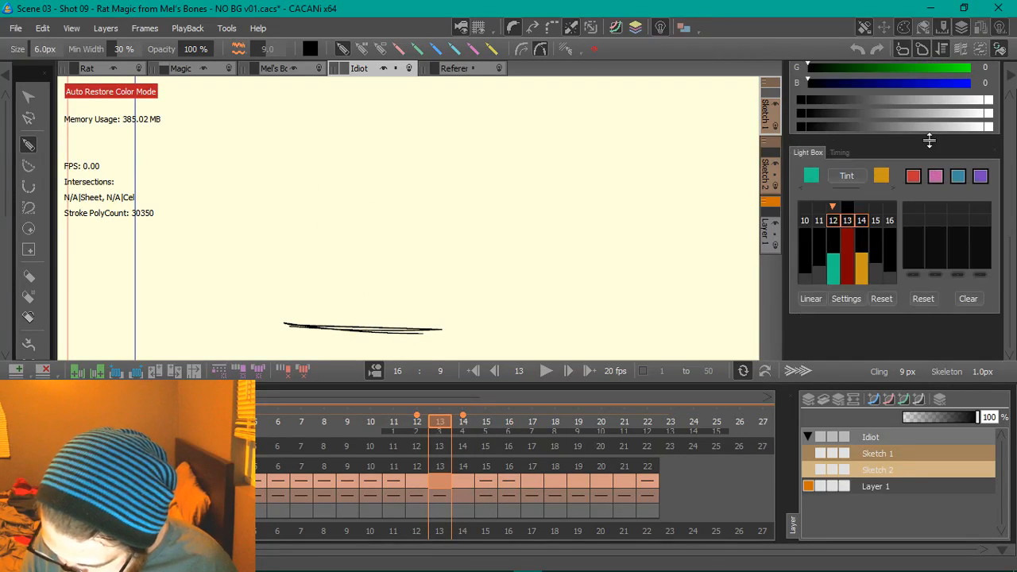
click(876, 222)
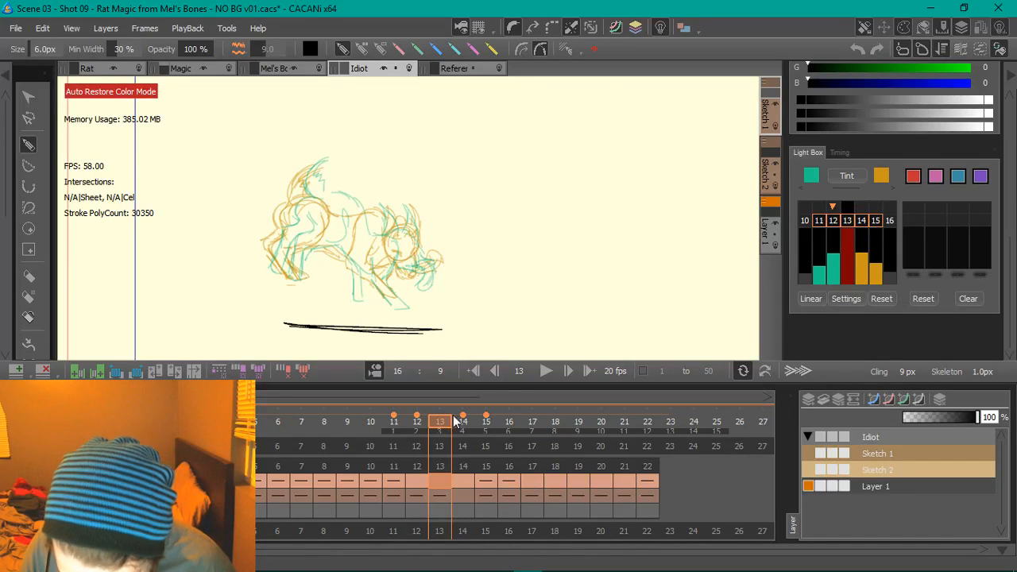
Rough in the creature's head circle on frame 13 of Sketch 1 and flip to frame 12 to compare its placement.
mouse_move(451, 423)
mouse_down()
mouse_move(403, 425)
mouse_move(442, 429)
mouse_up()
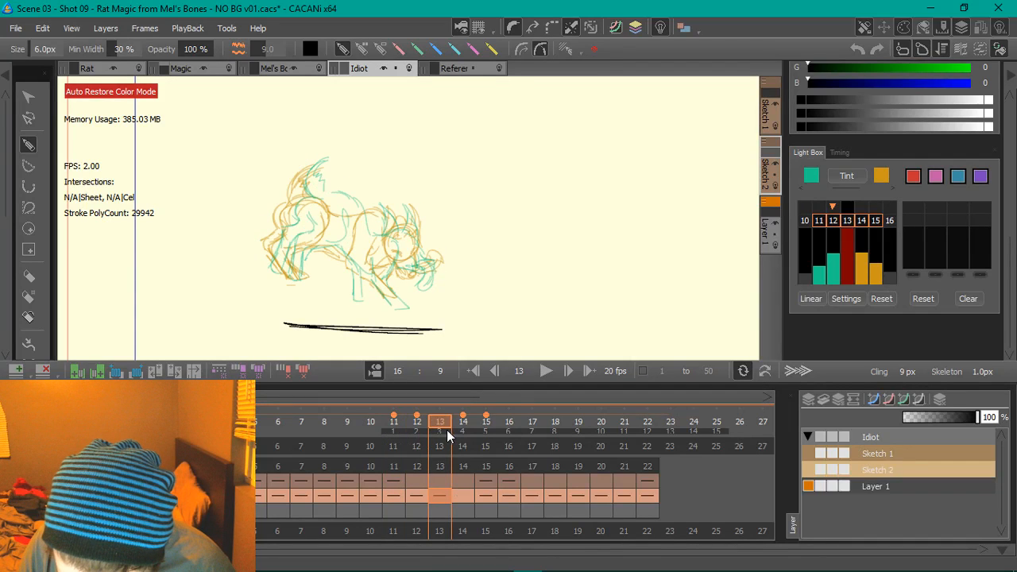
click(440, 479)
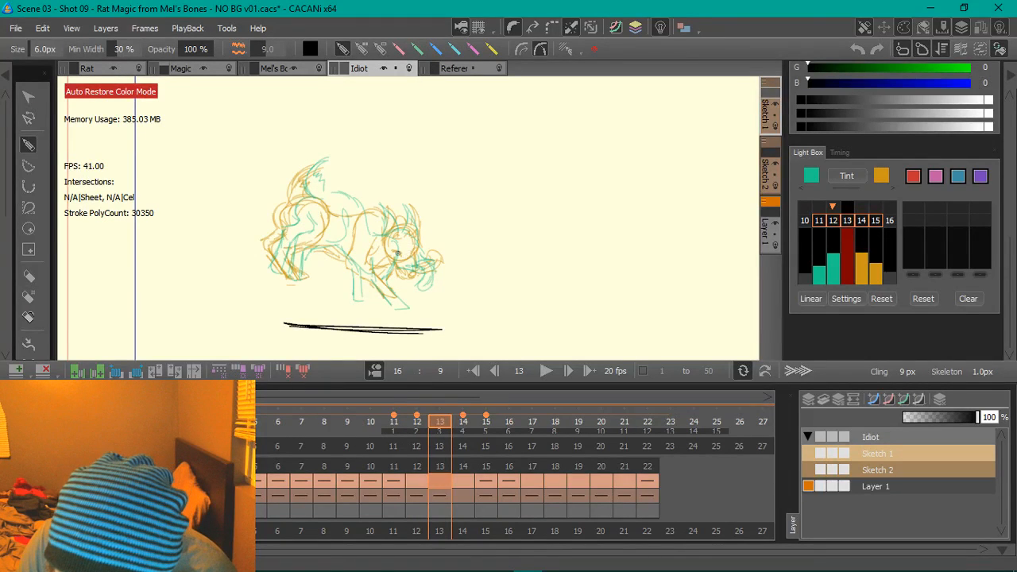
mouse_move(230, 445)
mouse_down()
mouse_move(354, 448)
mouse_move(311, 452)
mouse_move(412, 467)
mouse_up()
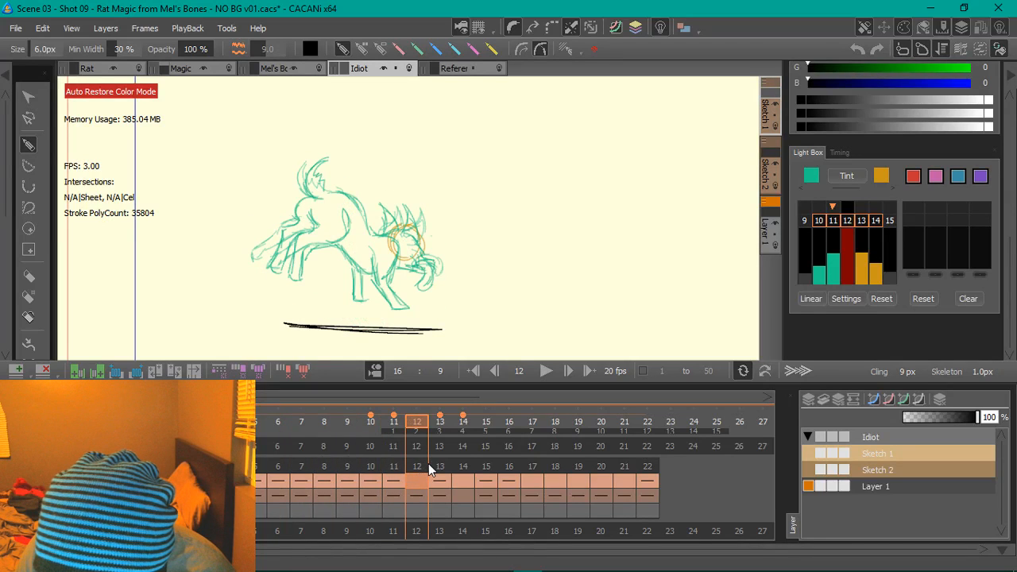
click(429, 463)
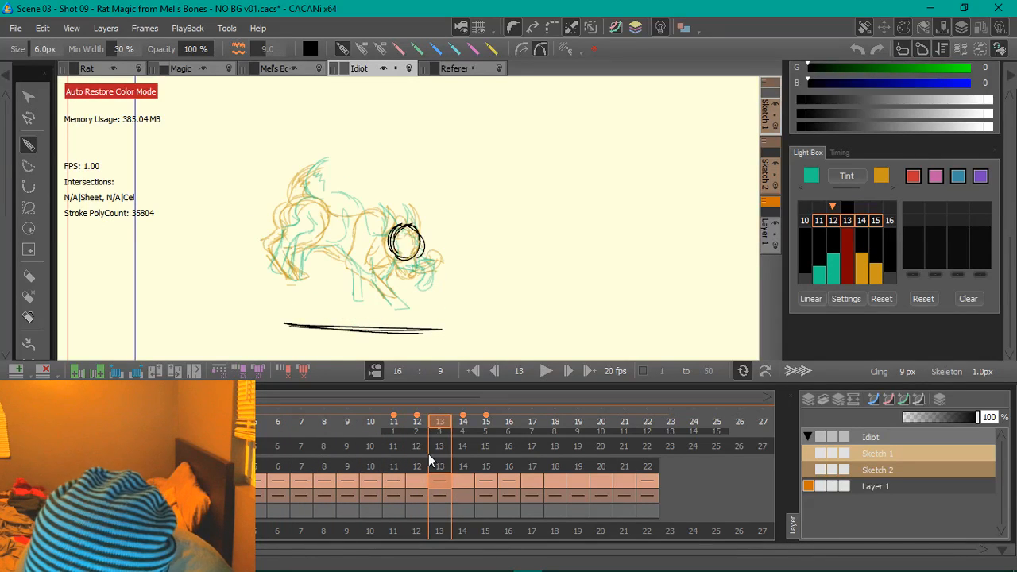
click(419, 425)
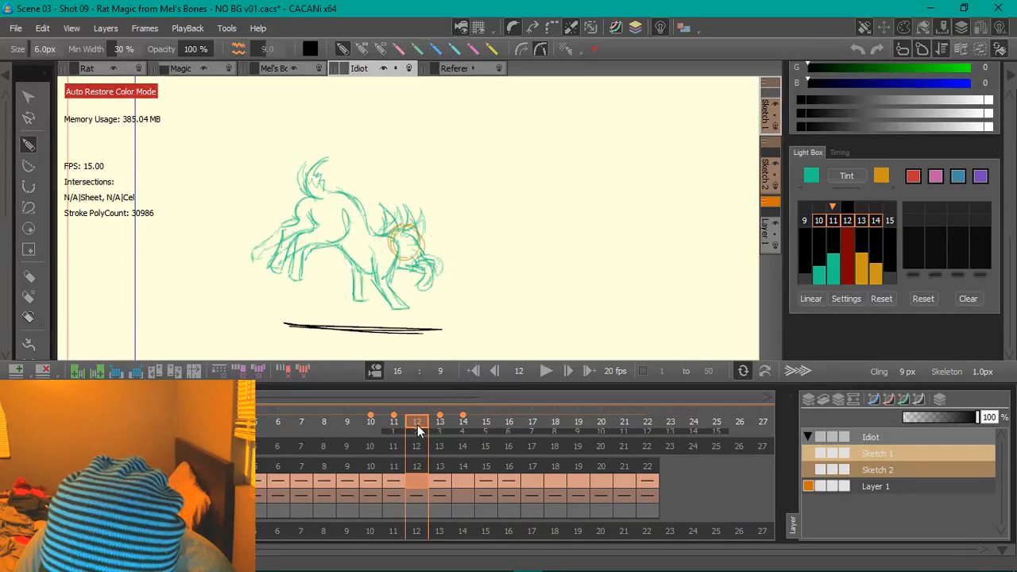
click(442, 429)
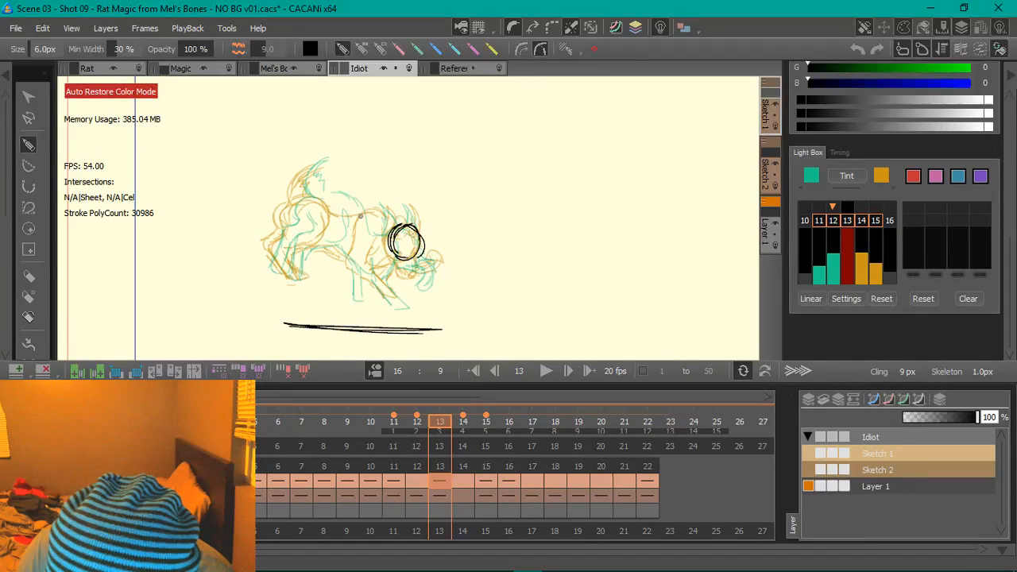
Draw the rounded rump and the near hind leg on frame 13, between the neighbouring onion-skin poses.
mouse_move(293, 204)
mouse_down()
mouse_move(334, 196)
mouse_move(331, 220)
mouse_move(301, 227)
mouse_up()
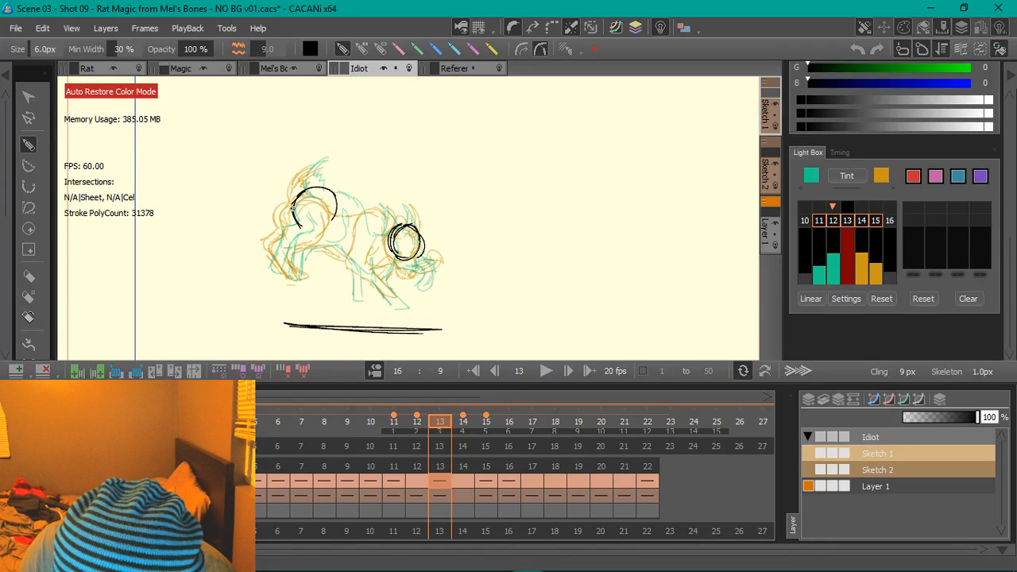
mouse_move(292, 205)
mouse_down()
mouse_move(297, 291)
mouse_move(300, 253)
mouse_move(337, 225)
mouse_up()
mouse_move(275, 238)
mouse_down()
mouse_move(296, 228)
mouse_move(292, 199)
mouse_move(308, 188)
mouse_up()
drag(332, 205, 324, 239)
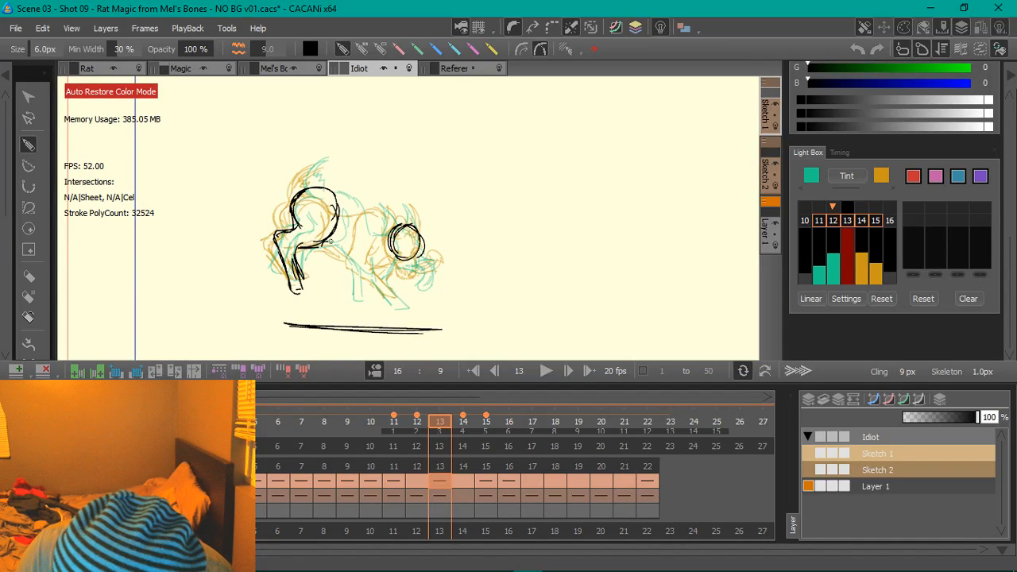
Sketch the back, belly, shoulder and forward-reaching near foreleg on frame 13.
drag(332, 197, 396, 224)
drag(322, 240, 389, 262)
mouse_move(367, 213)
mouse_down()
mouse_move(396, 208)
mouse_move(399, 226)
mouse_move(386, 211)
mouse_move(357, 248)
mouse_move(378, 226)
mouse_move(375, 289)
mouse_move(394, 305)
mouse_move(389, 293)
mouse_up()
mouse_move(383, 300)
mouse_down()
mouse_move(402, 303)
mouse_move(373, 265)
mouse_move(376, 217)
mouse_up()
Add the chest line, muzzle, open lower jaw, facial features, horns and cheek fur to the head on frame 13.
mouse_move(375, 261)
mouse_down()
mouse_move(389, 234)
mouse_move(429, 272)
mouse_up()
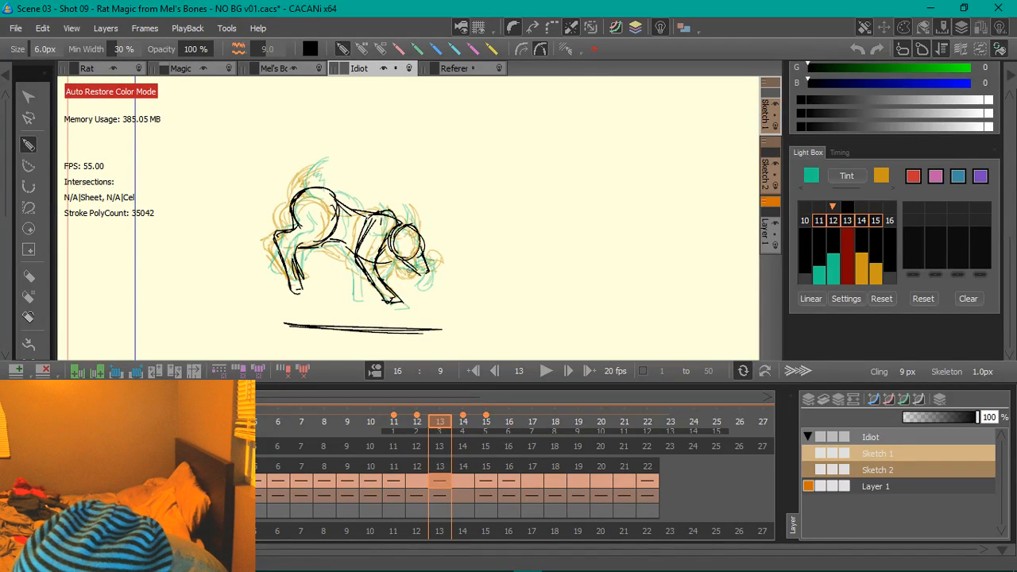
mouse_move(407, 262)
mouse_down()
mouse_move(437, 274)
mouse_move(405, 256)
mouse_move(408, 248)
mouse_up()
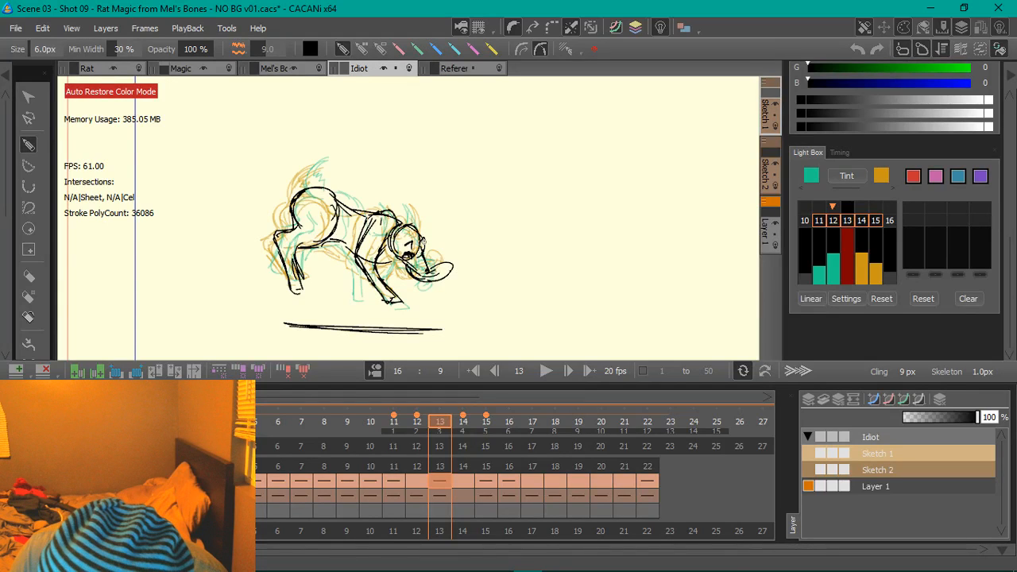
mouse_move(388, 242)
mouse_down()
mouse_move(407, 208)
mouse_move(423, 210)
mouse_move(426, 238)
mouse_up()
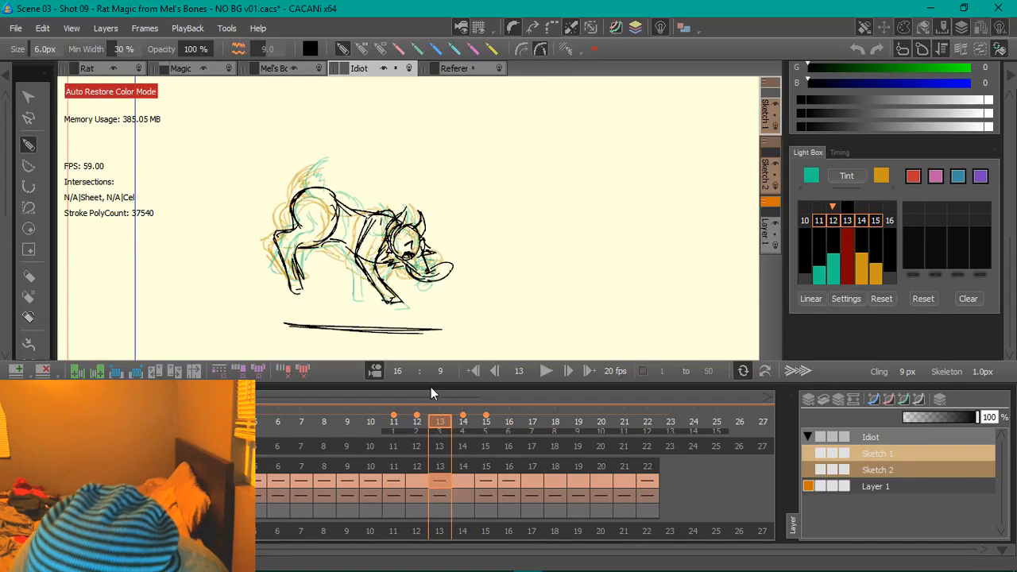
Compare the pose with frames 12 and 11, and draw the far foreleg on frame 13.
click(417, 425)
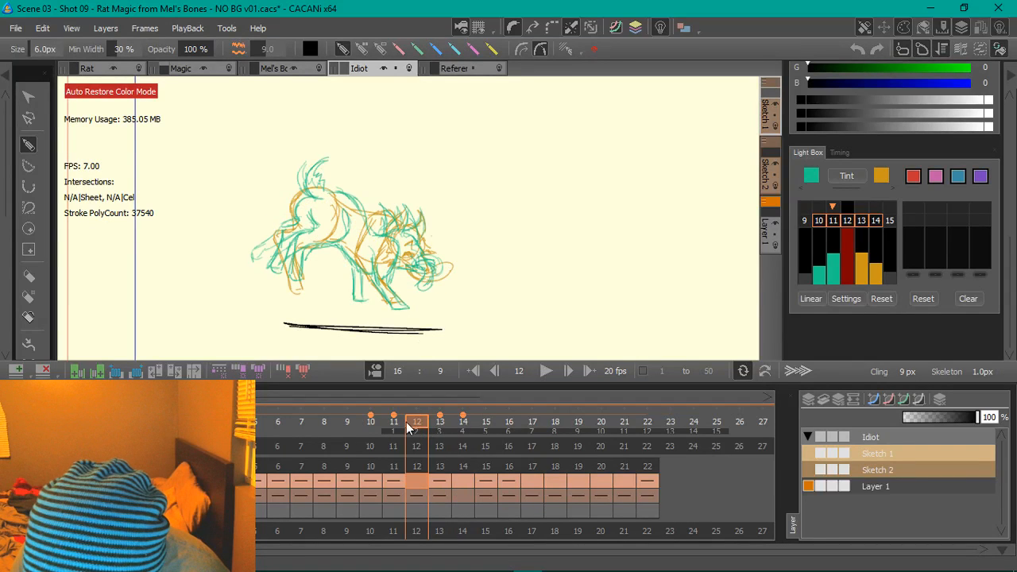
click(395, 422)
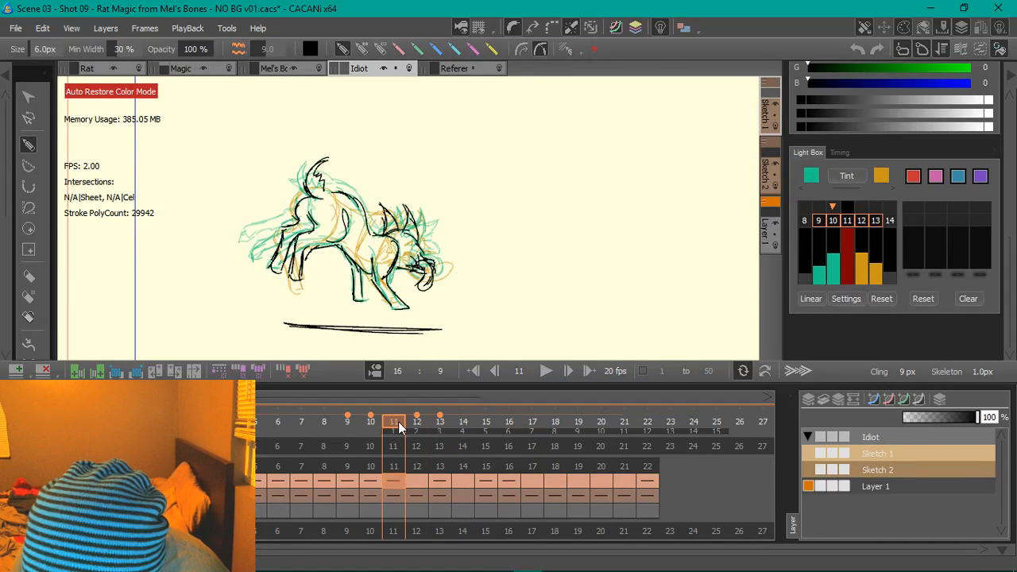
click(440, 422)
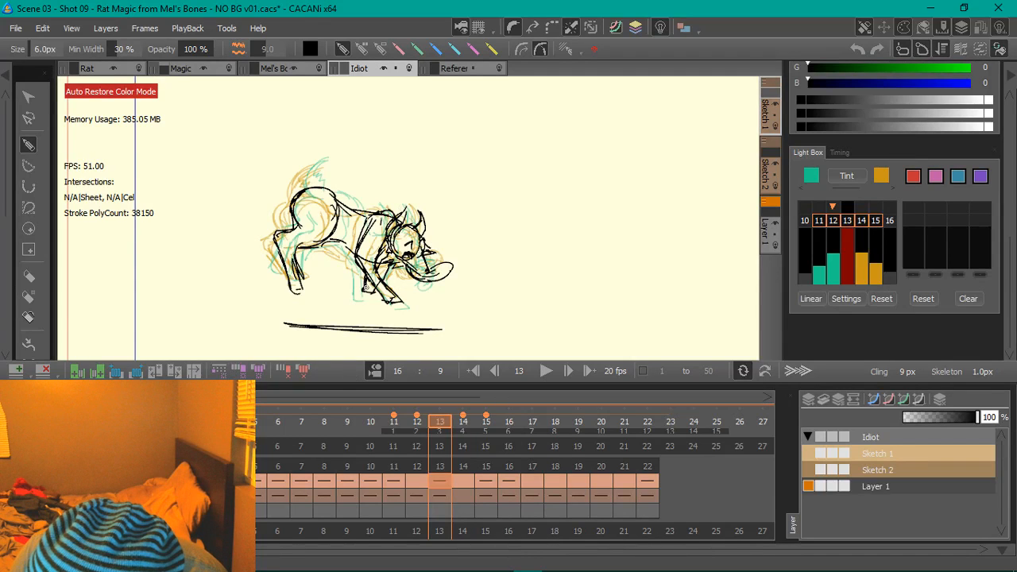
On frame 12, limit the onion skin to frames 11 and 13 and lower the opacity of both.
mouse_move(441, 426)
mouse_down()
mouse_move(398, 426)
mouse_move(439, 429)
mouse_move(417, 437)
mouse_up()
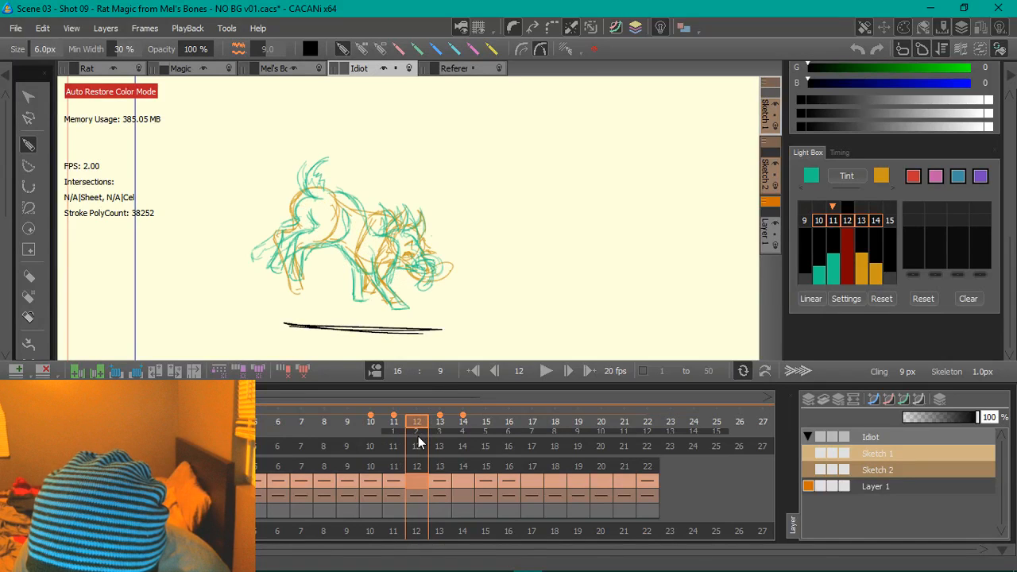
click(876, 220)
click(818, 220)
click(834, 263)
click(860, 267)
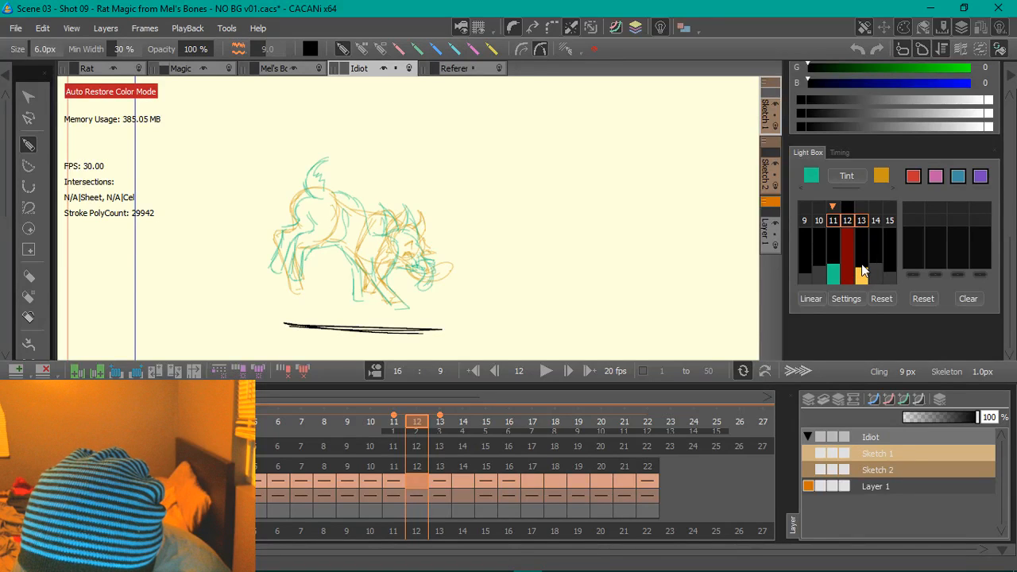
Draw the head on frame 12 with its muzzle, open lower jaw, face and horns.
mouse_move(405, 230)
mouse_down()
mouse_move(441, 264)
mouse_move(439, 276)
mouse_move(454, 276)
mouse_move(443, 285)
mouse_up()
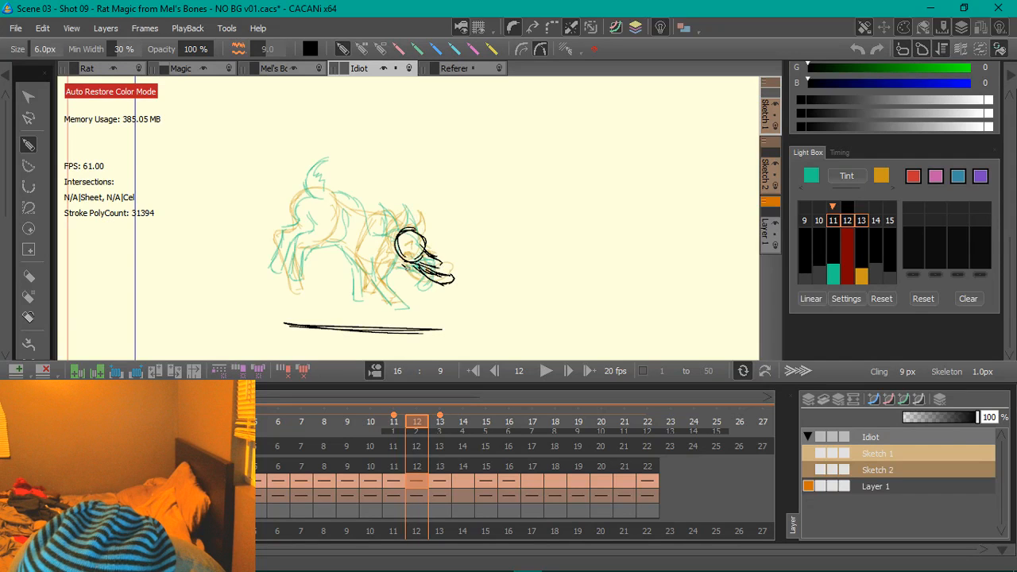
mouse_move(403, 265)
mouse_down()
mouse_move(421, 272)
mouse_move(419, 253)
mouse_move(393, 234)
mouse_move(406, 221)
mouse_move(399, 204)
mouse_move(424, 240)
mouse_move(409, 209)
mouse_move(401, 218)
mouse_move(424, 232)
mouse_move(391, 214)
mouse_move(363, 266)
mouse_move(393, 306)
mouse_move(404, 304)
mouse_move(380, 276)
mouse_move(392, 251)
mouse_up()
key(e)
key(b)
Sketch the near foreleg, back, rump, near hind leg and raised tail on frame 12.
mouse_move(394, 216)
mouse_down()
mouse_move(315, 191)
mouse_move(304, 225)
mouse_up()
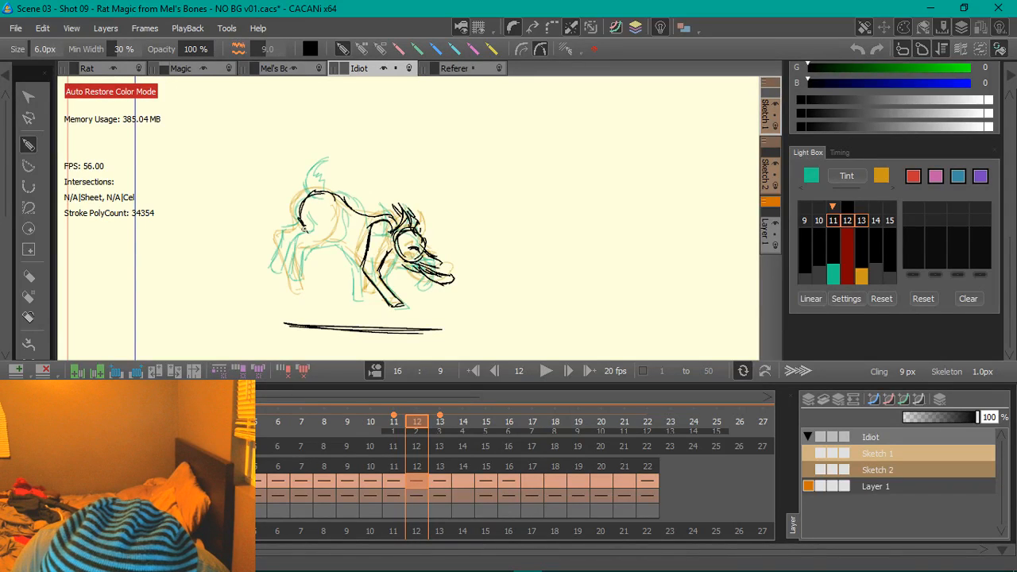
mouse_move(326, 244)
mouse_down()
mouse_move(302, 253)
mouse_move(339, 226)
mouse_move(331, 243)
mouse_up()
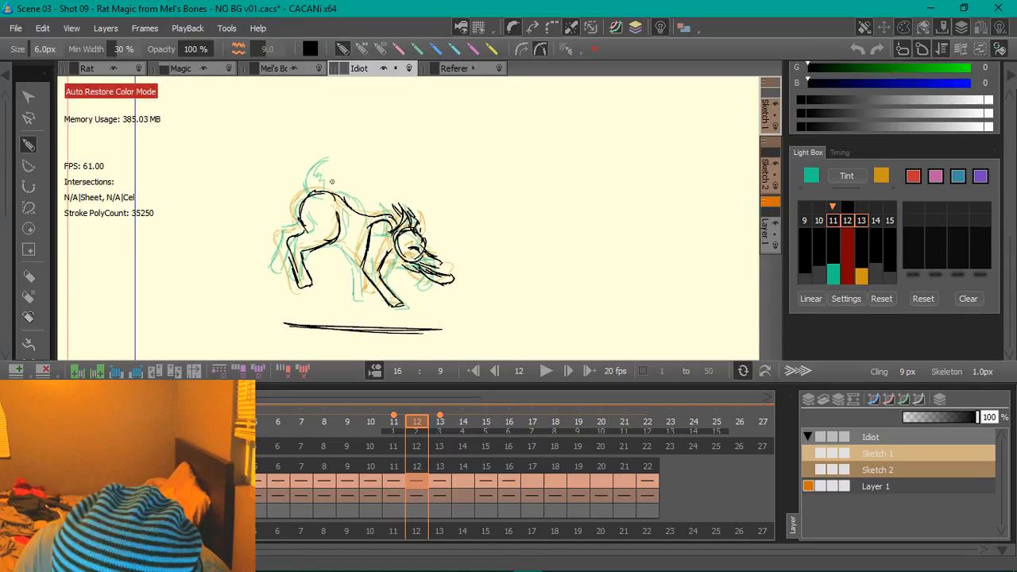
click(414, 421)
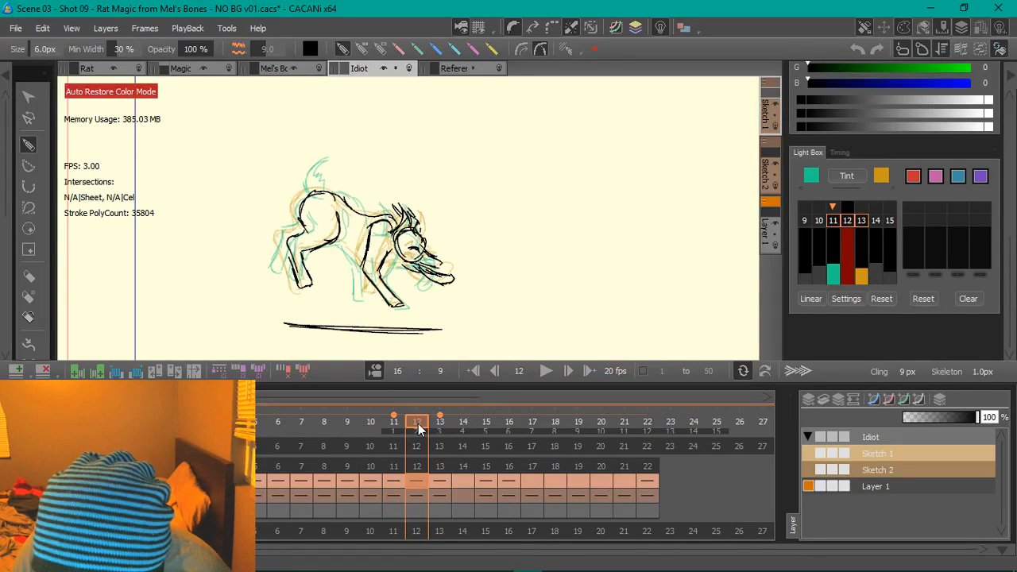
mouse_move(318, 177)
mouse_down()
mouse_move(300, 192)
mouse_move(322, 164)
mouse_up()
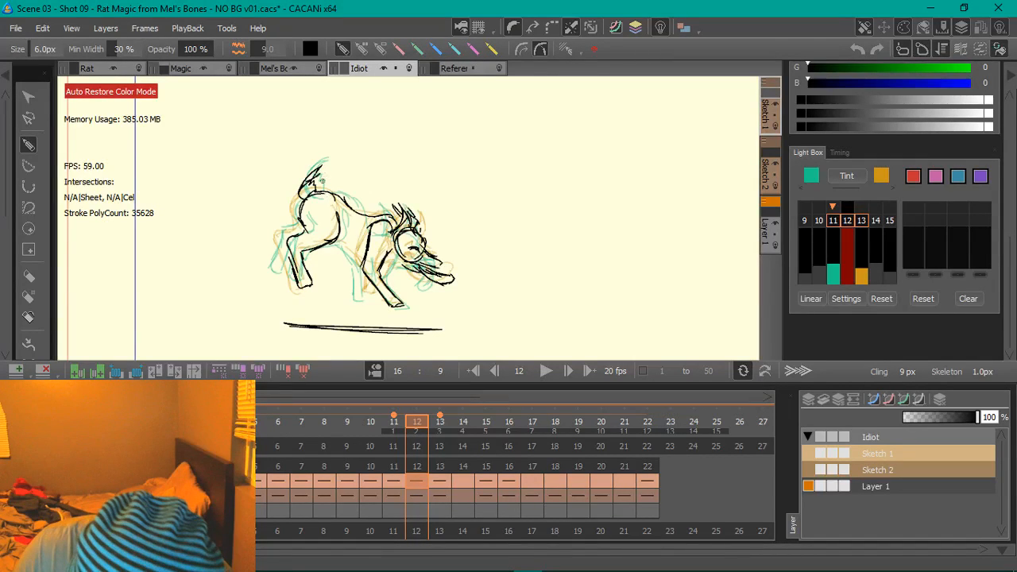
Complete frame 12 with the far hind leg, belly line, cheek fur and far foreleg.
drag(299, 199, 282, 232)
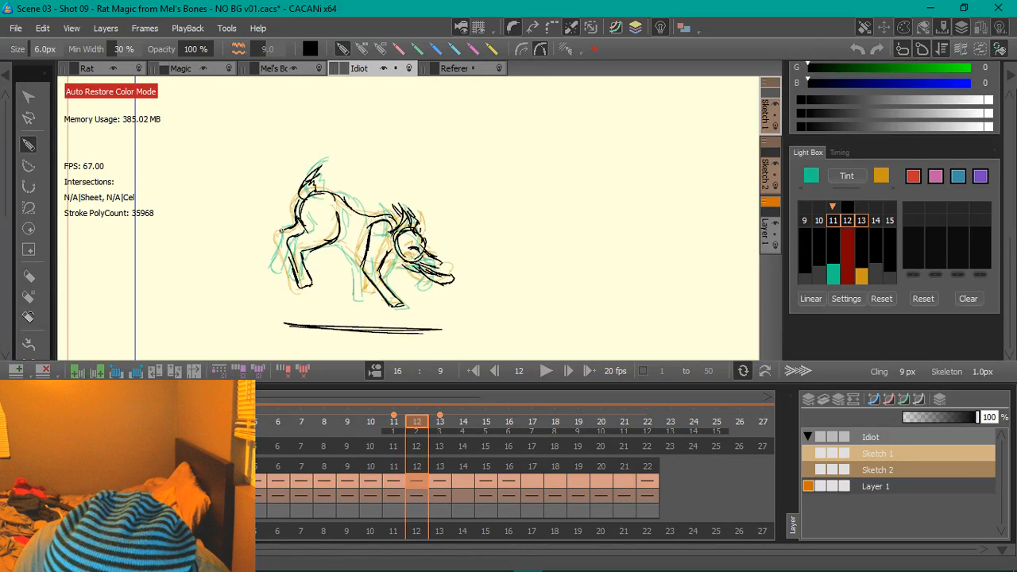
drag(295, 229, 288, 282)
mouse_move(326, 240)
mouse_down()
mouse_move(364, 267)
mouse_move(423, 253)
mouse_up()
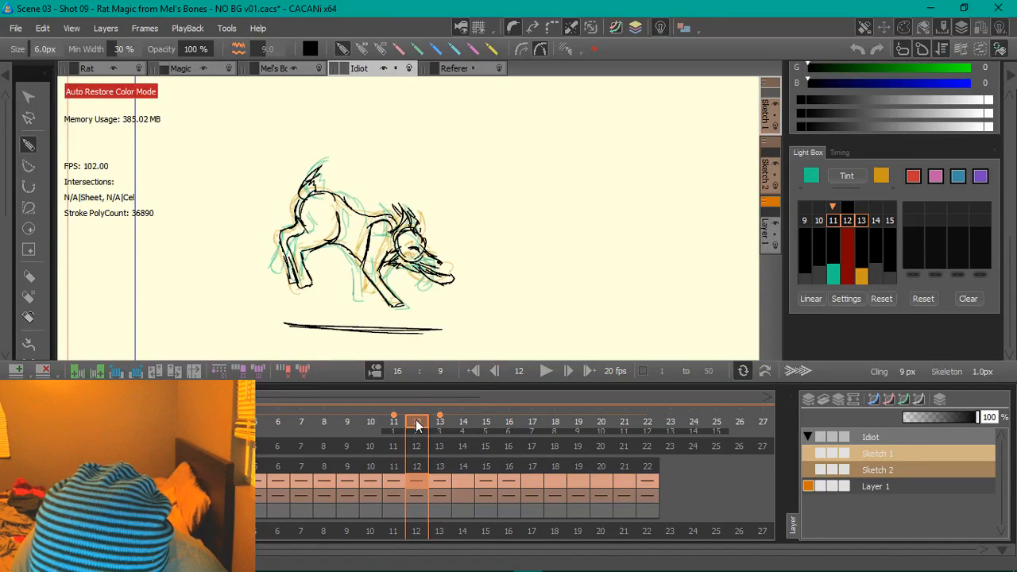
mouse_move(359, 257)
mouse_down()
mouse_move(357, 294)
mouse_move(365, 287)
mouse_up()
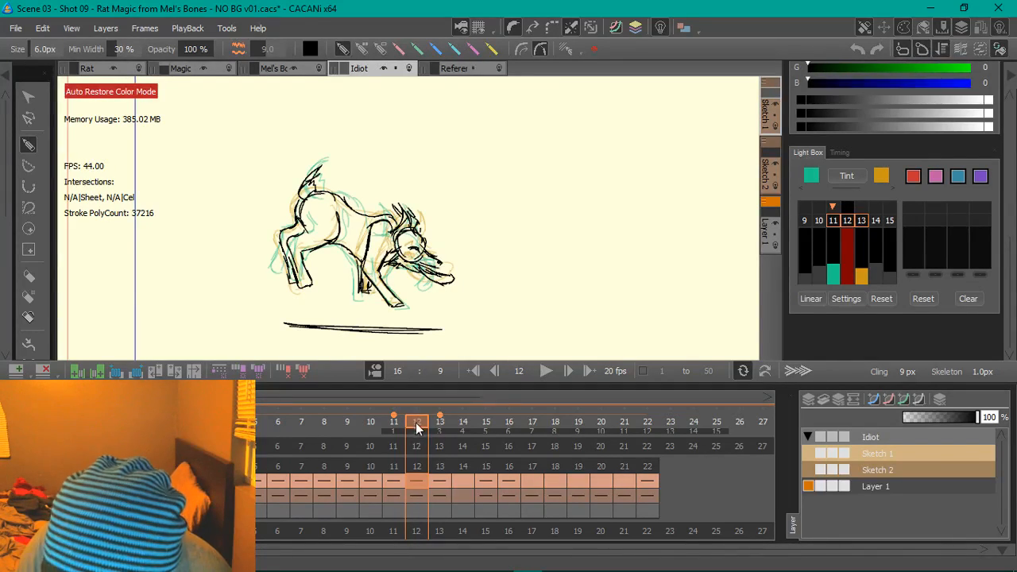
Return to frame 13 and add the second hind leg and the raised tail.
mouse_move(416, 421)
mouse_down()
mouse_move(208, 421)
mouse_move(259, 442)
mouse_move(456, 468)
mouse_move(302, 465)
mouse_move(439, 471)
mouse_move(402, 481)
mouse_move(435, 481)
mouse_move(397, 476)
mouse_move(435, 480)
mouse_up()
mouse_move(288, 266)
mouse_down()
mouse_move(310, 294)
mouse_move(296, 269)
mouse_move(309, 271)
mouse_move(300, 278)
mouse_move(302, 262)
mouse_move(316, 284)
mouse_move(305, 253)
mouse_up()
drag(291, 201, 315, 162)
Rework the creature's rump and hindquarters into a fuller shape on frame 16.
mouse_move(434, 423)
mouse_down()
mouse_move(317, 423)
mouse_move(413, 463)
mouse_move(494, 477)
mouse_move(433, 484)
mouse_move(518, 482)
mouse_up()
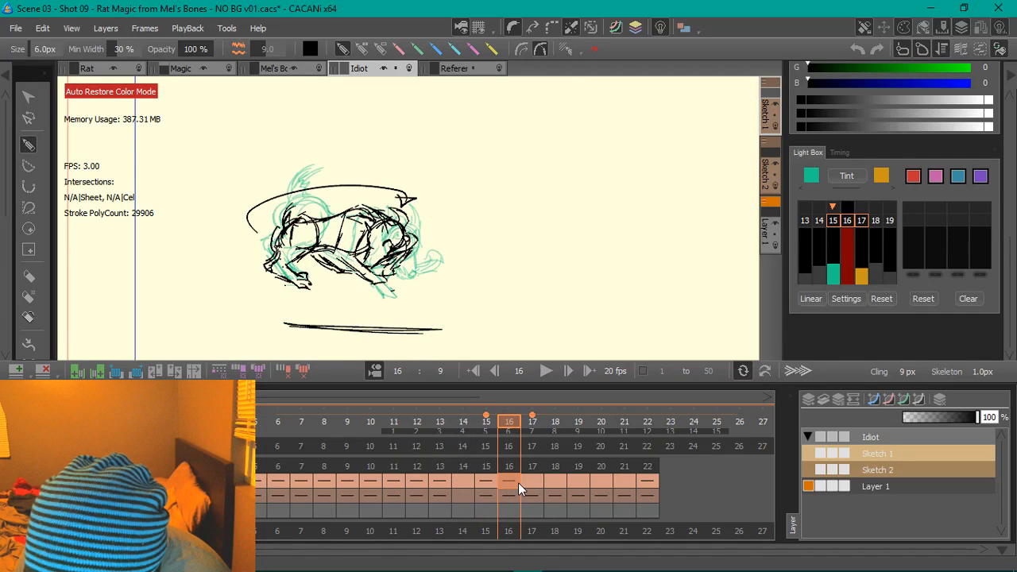
mouse_move(518, 483)
mouse_down()
mouse_move(523, 438)
mouse_move(503, 438)
mouse_up()
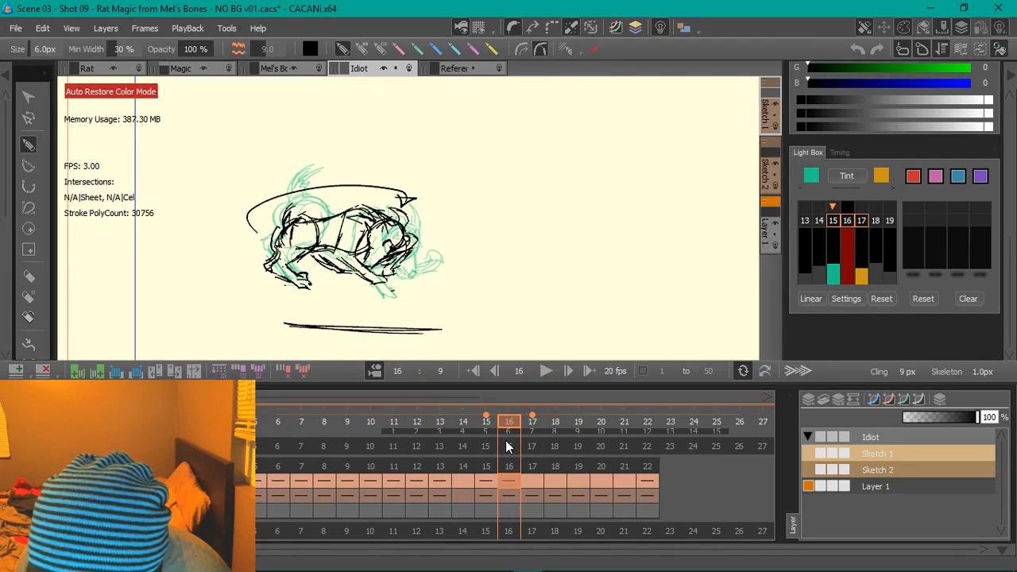
mouse_move(281, 235)
mouse_down()
mouse_move(294, 209)
mouse_move(332, 216)
mouse_move(317, 240)
mouse_move(281, 221)
mouse_up()
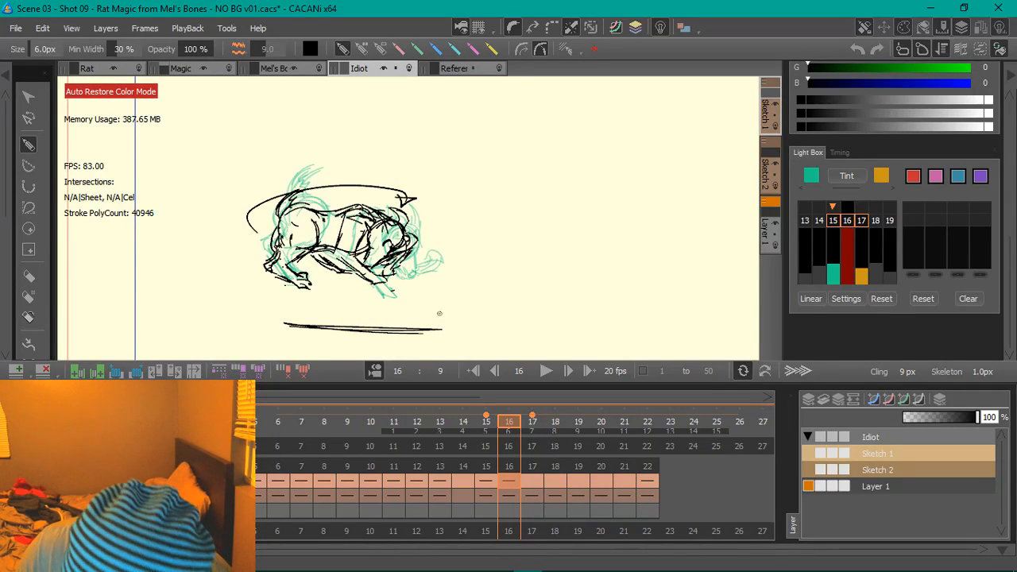
Go to blank frame 14 and draw the creature's tail between the frame 13 and 15 poses.
click(486, 423)
mouse_move(474, 426)
mouse_down()
mouse_move(443, 442)
mouse_move(531, 440)
mouse_move(472, 447)
mouse_move(491, 447)
mouse_move(463, 463)
mouse_up()
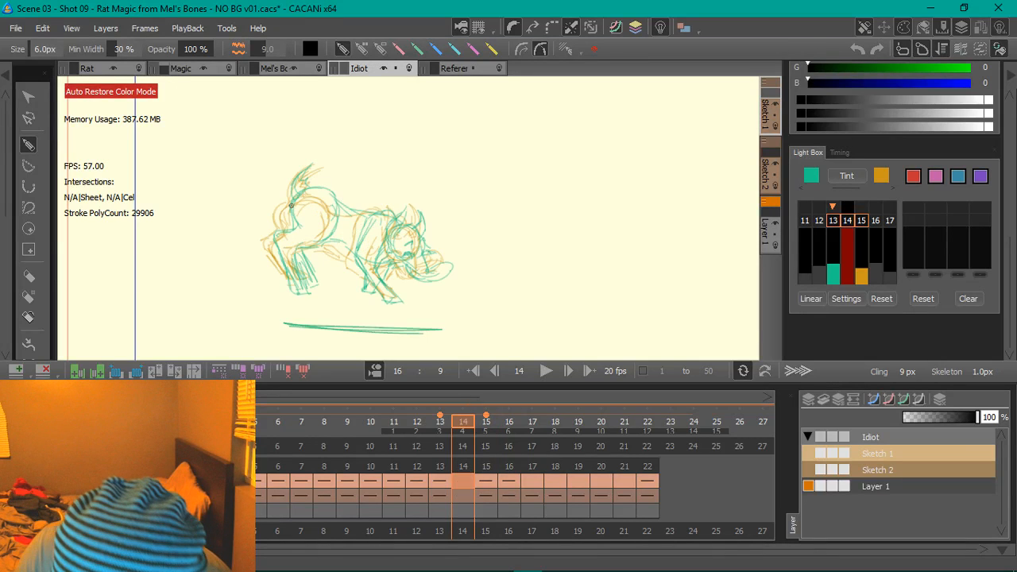
mouse_move(285, 219)
mouse_down()
mouse_move(321, 198)
mouse_move(301, 173)
mouse_move(299, 194)
mouse_up()
Erase the tail, outer rump and hind legs from the drawing on frame 15.
click(485, 425)
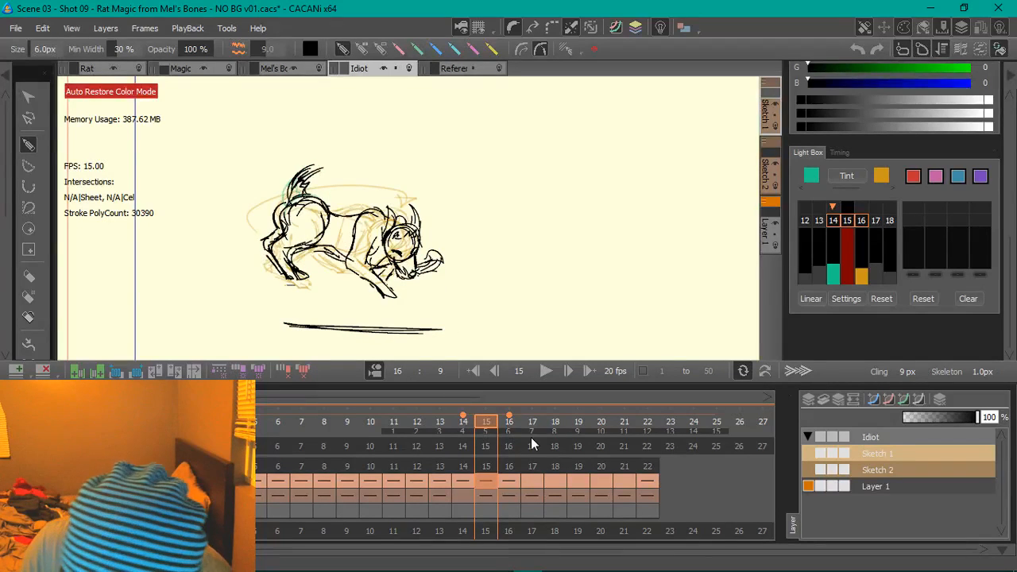
key(e)
mouse_move(300, 169)
mouse_down()
mouse_move(272, 266)
mouse_move(303, 225)
mouse_move(290, 283)
mouse_move(304, 272)
mouse_move(261, 236)
mouse_move(290, 280)
mouse_move(266, 237)
mouse_move(288, 277)
mouse_move(297, 270)
mouse_move(283, 221)
mouse_move(309, 253)
mouse_move(278, 254)
mouse_move(289, 279)
mouse_up()
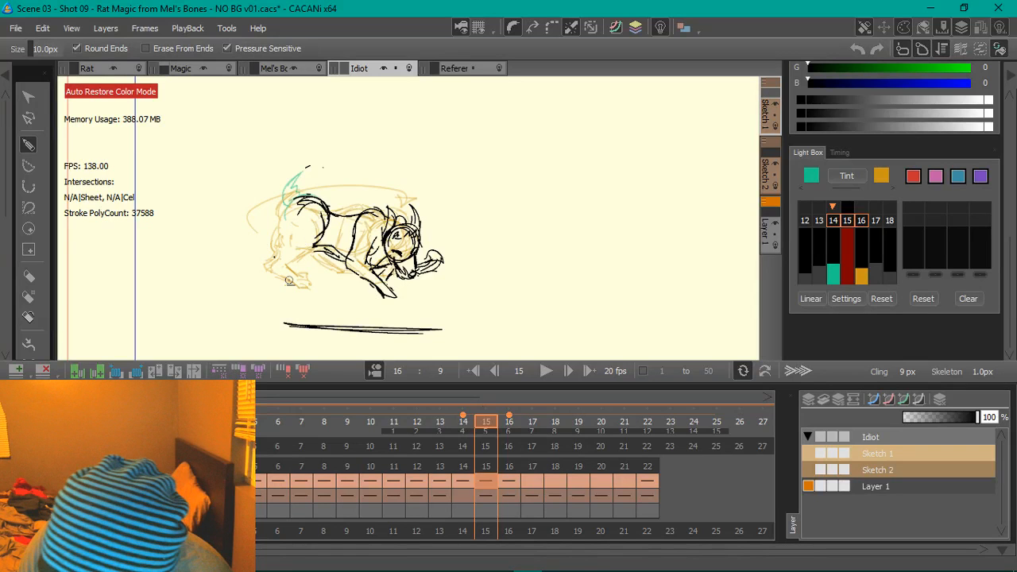
On frame 14, rough in the hindquarters, back and near legs, and draw the head with open jaw, face, horns and cheek fur.
key(Left)
mouse_move(294, 196)
mouse_down()
mouse_move(284, 212)
mouse_move(289, 234)
mouse_move(276, 241)
mouse_move(292, 274)
mouse_move(319, 291)
mouse_move(302, 269)
mouse_move(328, 235)
mouse_move(308, 197)
mouse_move(319, 196)
mouse_move(331, 211)
mouse_move(389, 229)
mouse_move(356, 256)
mouse_move(353, 271)
mouse_move(380, 294)
mouse_up()
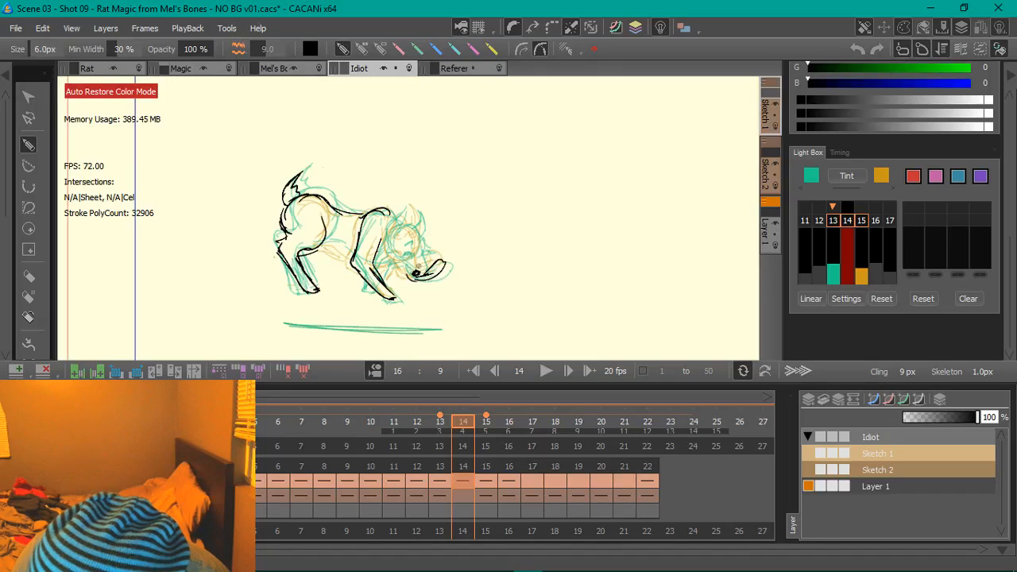
mouse_move(415, 253)
mouse_down()
mouse_move(419, 273)
mouse_move(415, 255)
mouse_up()
mouse_move(406, 277)
mouse_down()
mouse_move(400, 253)
mouse_move(415, 238)
mouse_move(404, 225)
mouse_move(416, 238)
mouse_move(415, 203)
mouse_move(421, 229)
mouse_up()
mouse_move(417, 237)
mouse_down()
mouse_move(426, 257)
mouse_move(380, 263)
mouse_move(410, 283)
mouse_move(390, 256)
mouse_move(383, 263)
mouse_up()
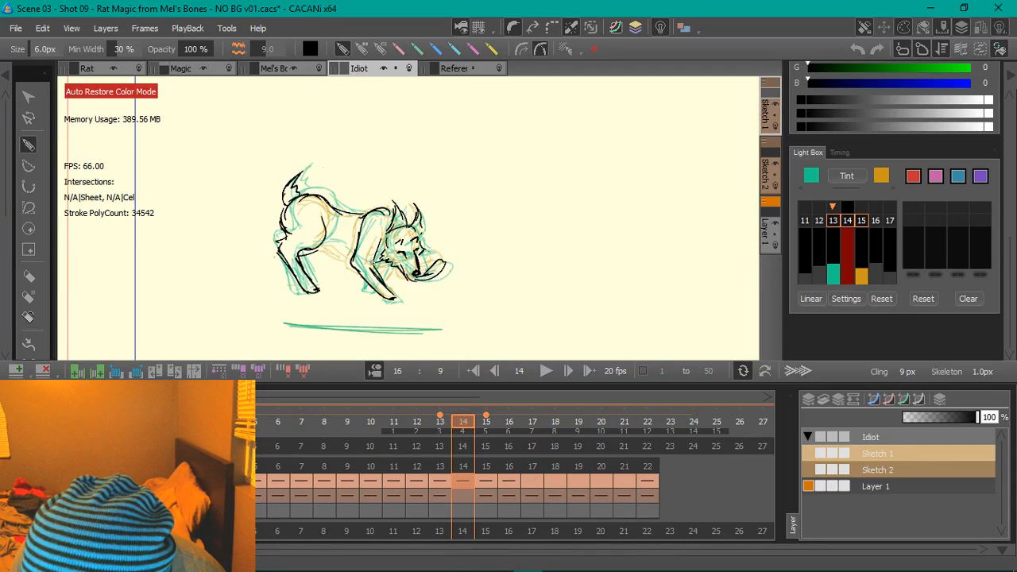
On frame 14, draw the belly line, complete the near front leg and add the far hind leg.
drag(316, 242, 348, 255)
mouse_move(371, 260)
mouse_down()
mouse_move(388, 267)
mouse_move(391, 299)
mouse_up()
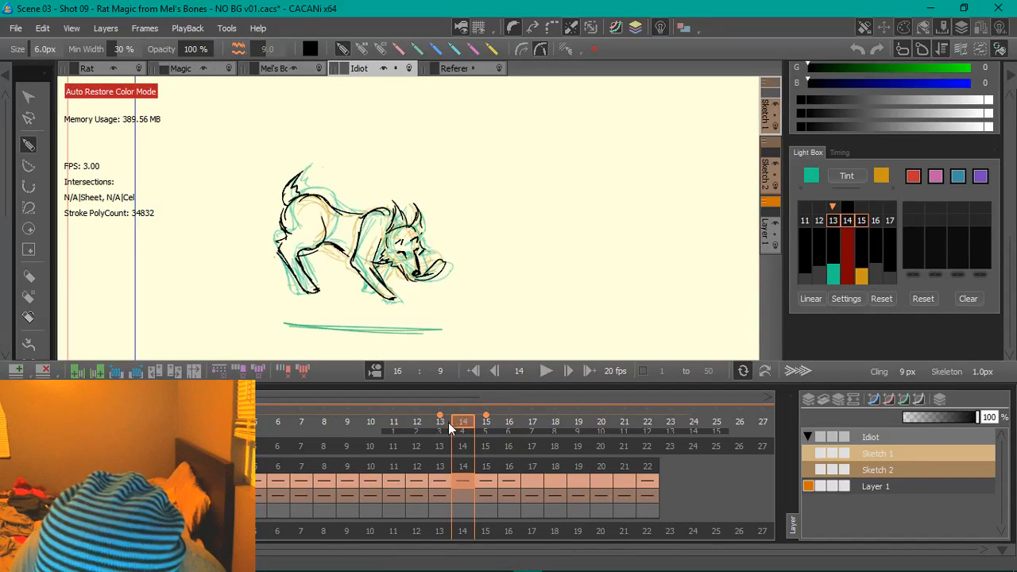
mouse_move(448, 421)
mouse_down()
mouse_move(485, 429)
mouse_move(468, 429)
mouse_up()
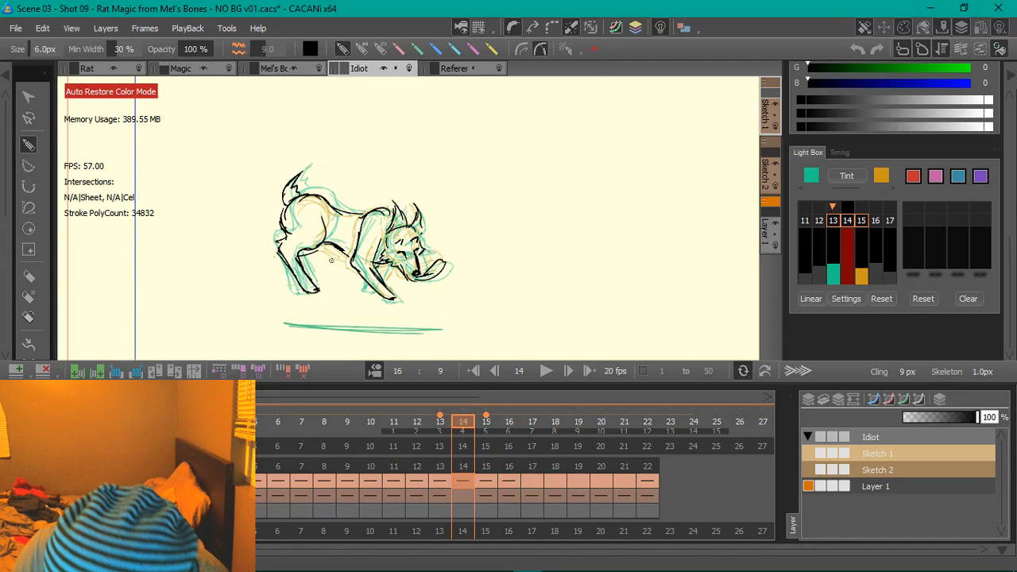
mouse_move(331, 260)
mouse_down()
mouse_move(302, 251)
mouse_move(334, 265)
mouse_up()
drag(278, 228, 336, 272)
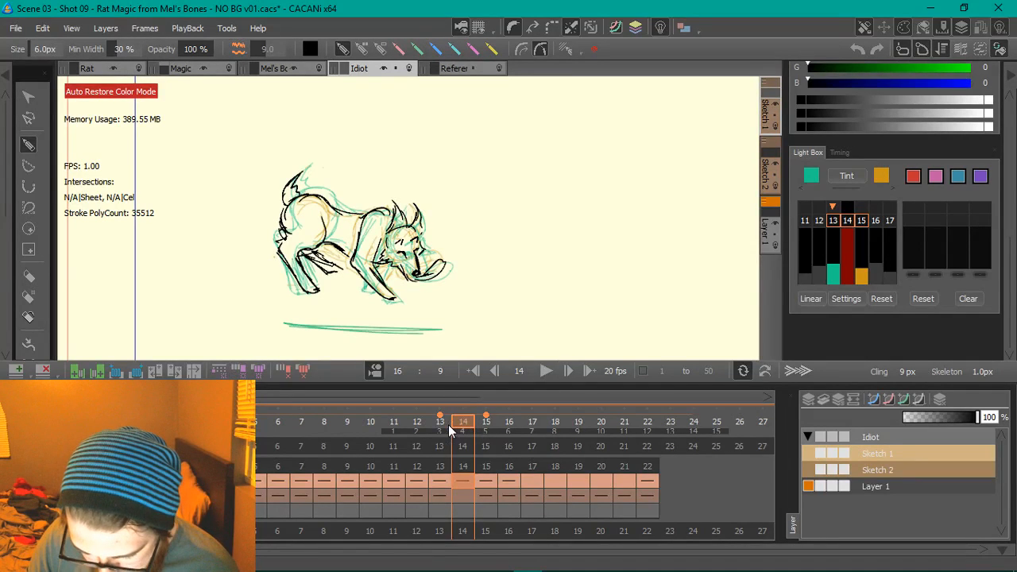
Check the transition through frames 15 and 16, and play and scrub the animation to review the motion.
click(483, 453)
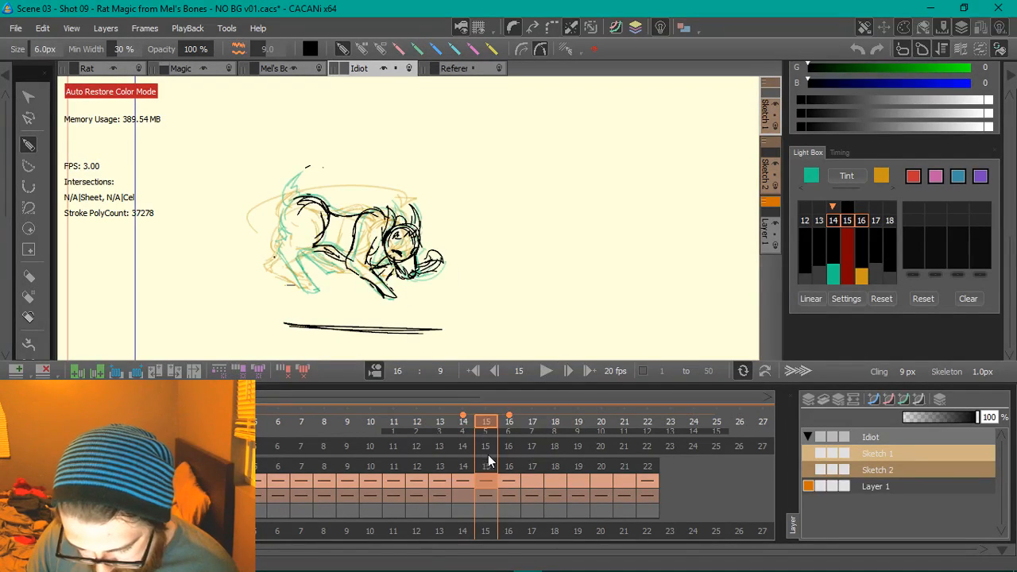
click(500, 456)
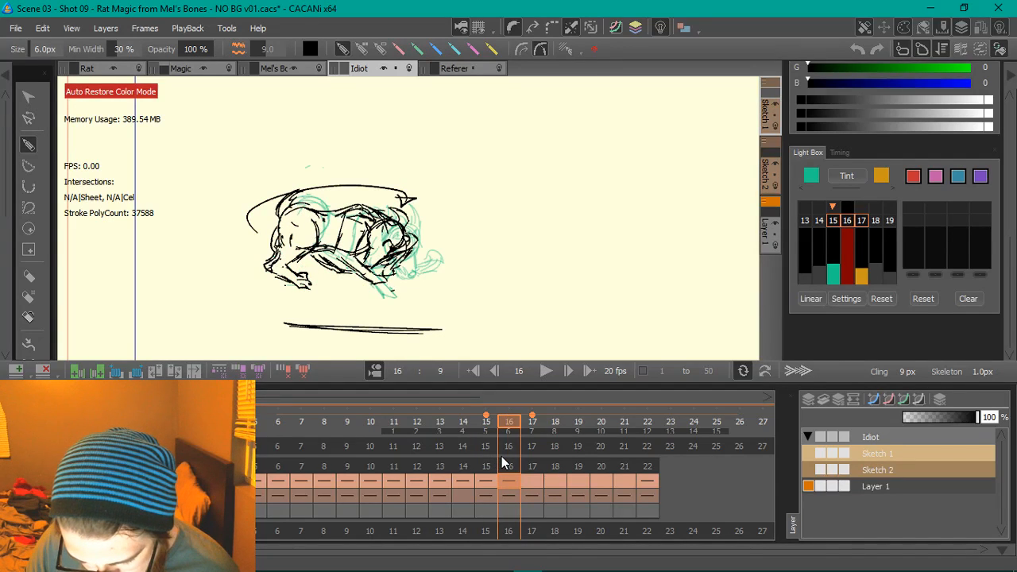
key(space)
mouse_move(163, 446)
mouse_down()
mouse_move(368, 448)
mouse_move(548, 476)
mouse_move(315, 465)
mouse_up()
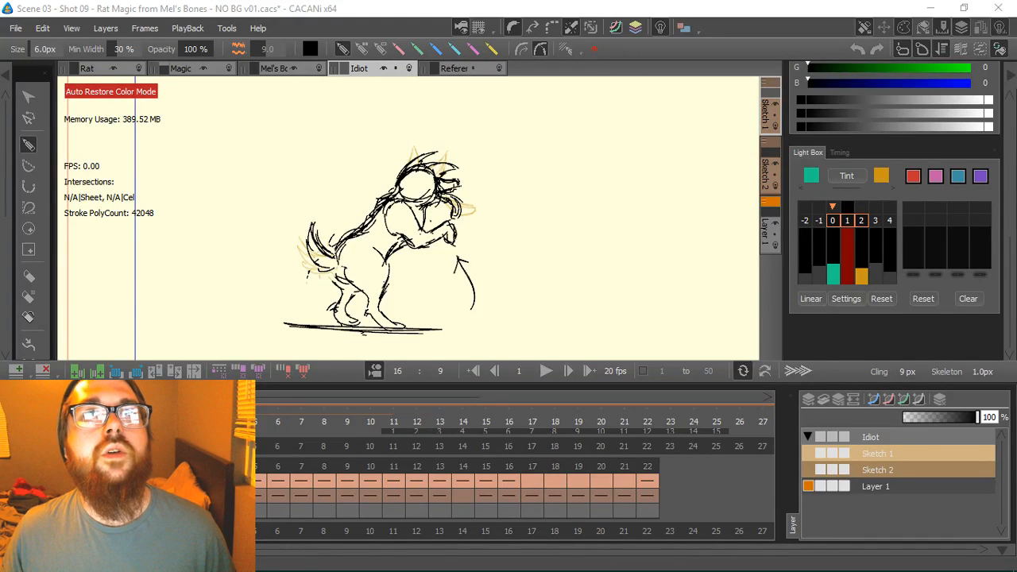
mouse_move(794, 560)
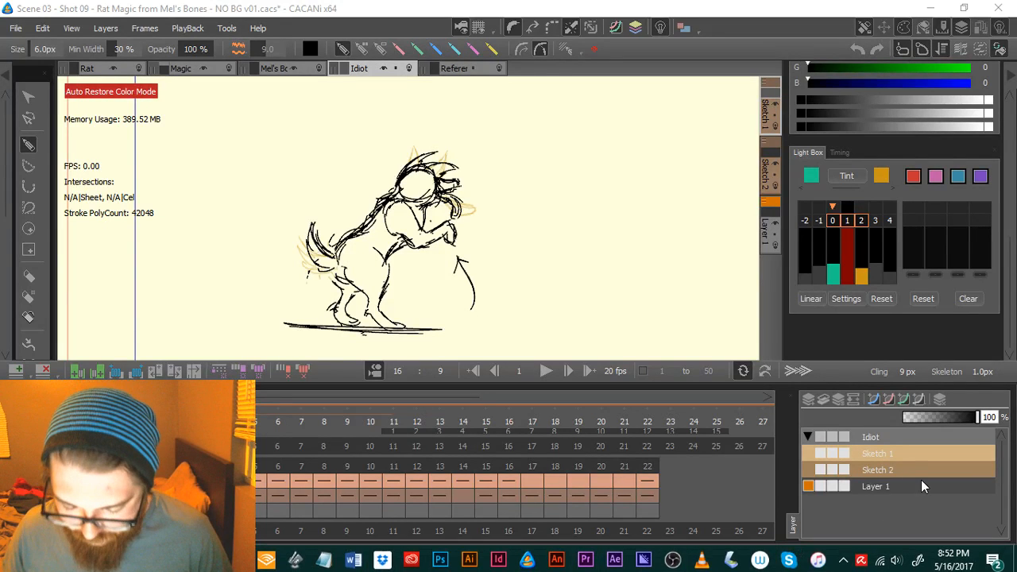
Show additional following frames in the light box and scrub through the opening frames.
click(875, 221)
click(890, 220)
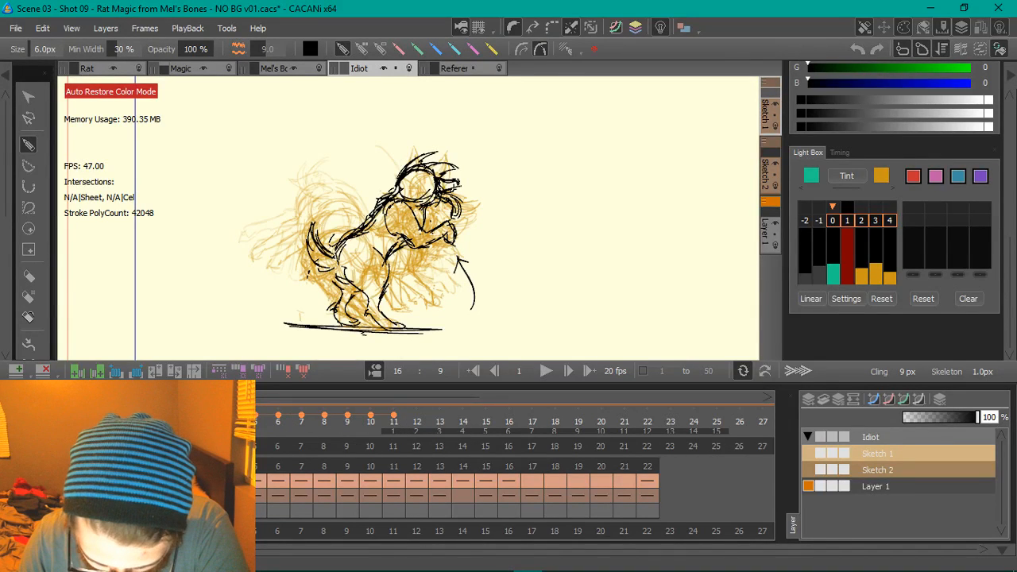
drag(347, 422, 258, 422)
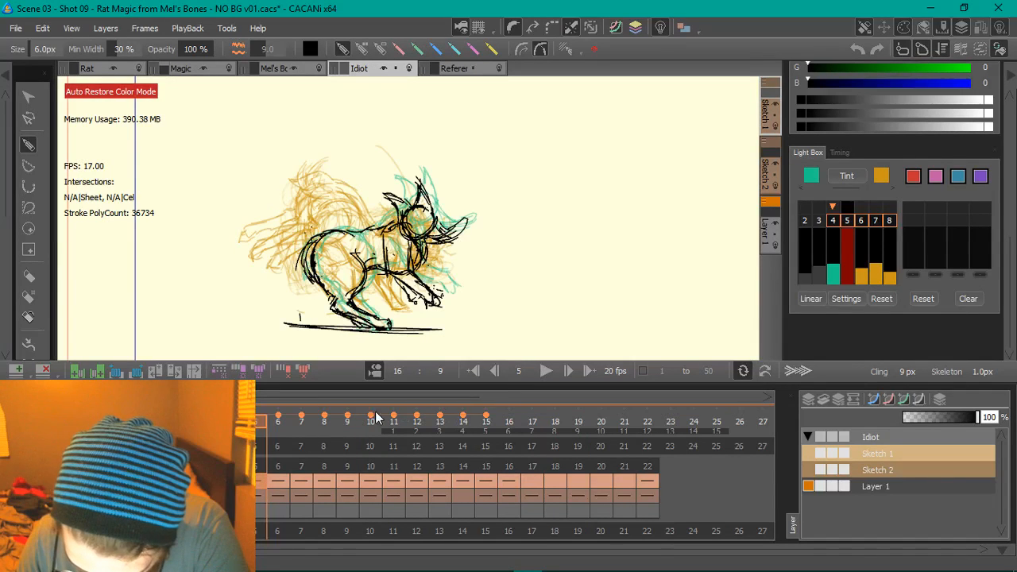
Turn off the extra following frames in the light box, keeping only the previous and next frames.
click(864, 222)
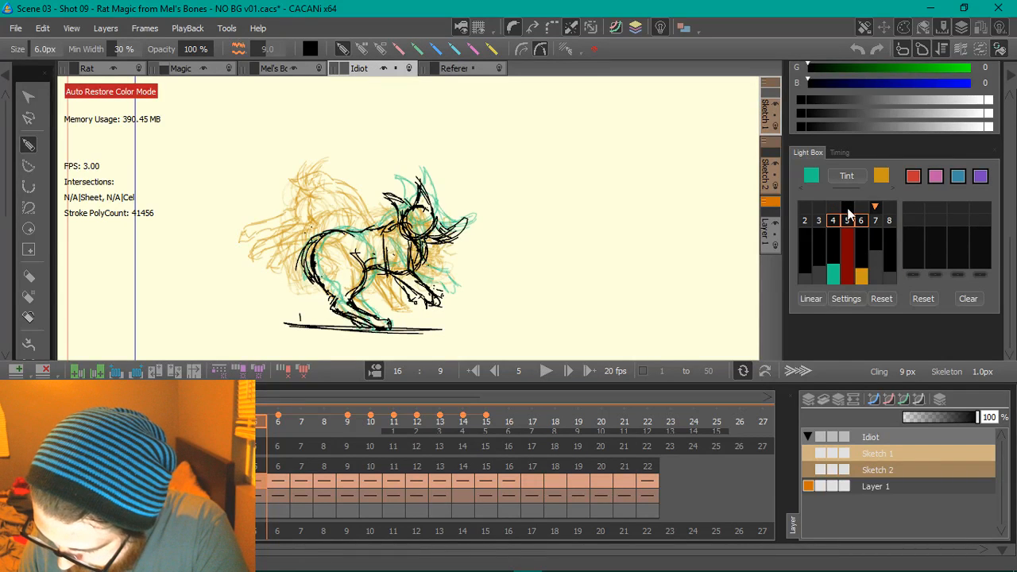
click(893, 188)
click(818, 220)
click(832, 220)
click(847, 221)
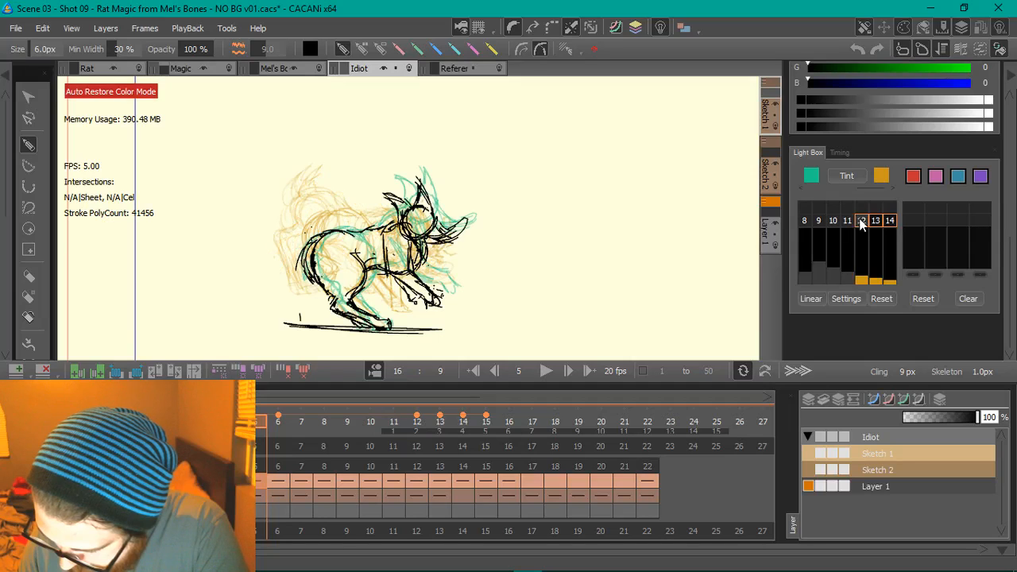
click(861, 221)
click(875, 220)
click(888, 220)
click(893, 189)
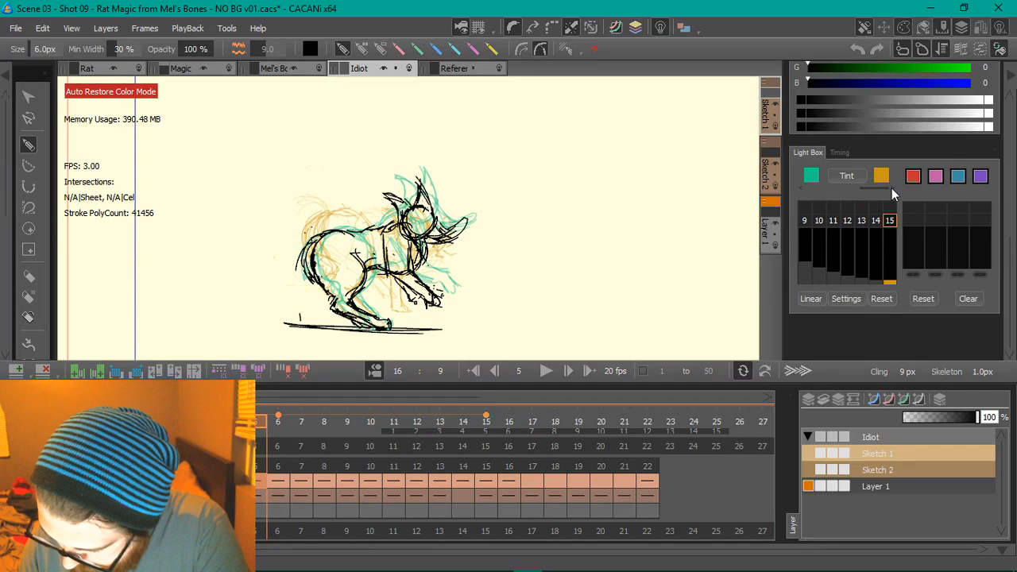
click(888, 220)
click(848, 188)
click(802, 188)
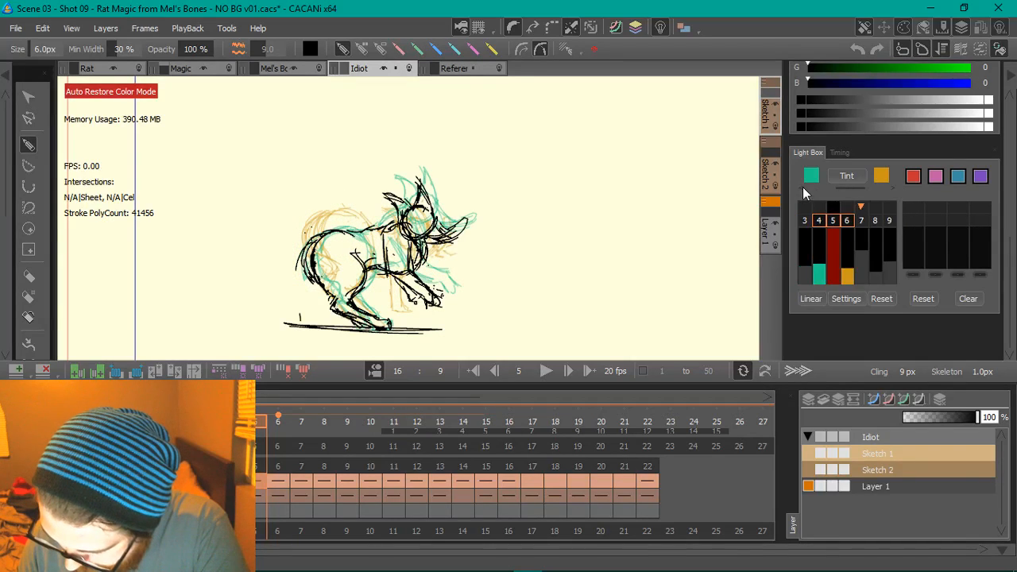
click(801, 189)
click(840, 233)
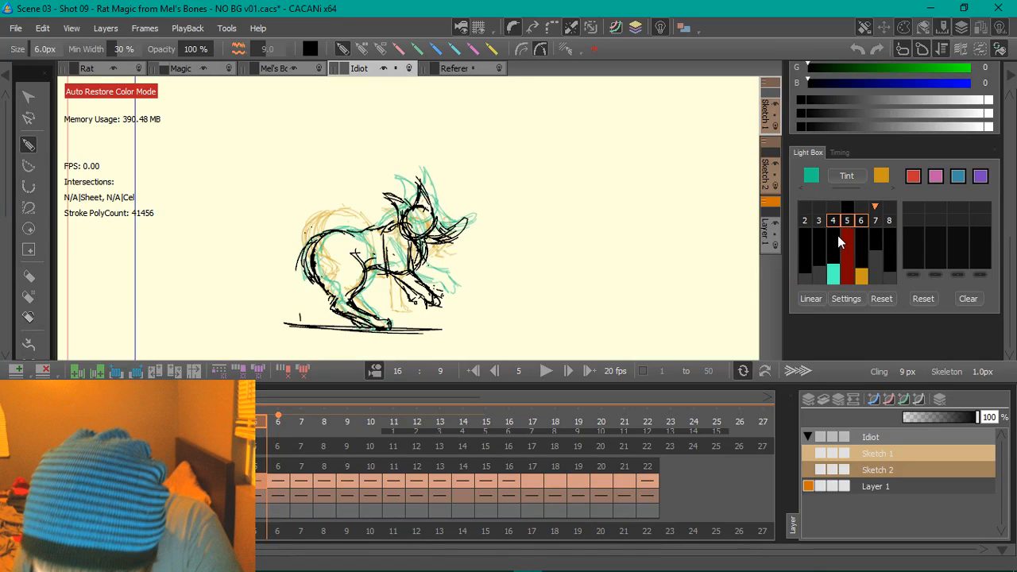
Insert a blank frame at position 16, between the frame 15 drawing and the existing frame 16 drawing.
mouse_move(481, 447)
mouse_down()
mouse_move(514, 443)
mouse_move(436, 431)
mouse_move(498, 465)
mouse_move(484, 452)
mouse_up()
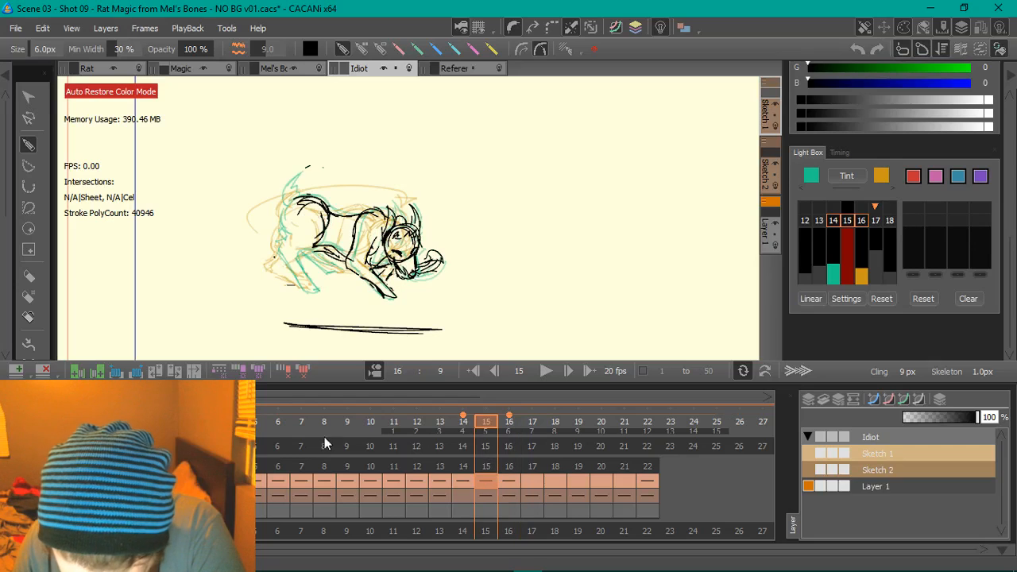
click(509, 426)
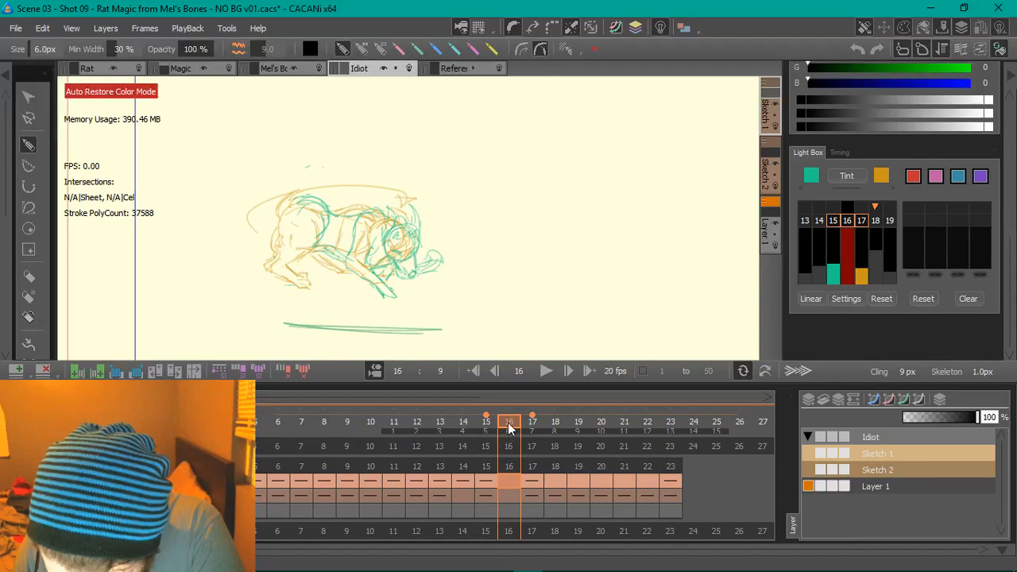
On frame 15, draw the outer rump, near hind leg and curved tail, using frame 14 as reference.
click(469, 430)
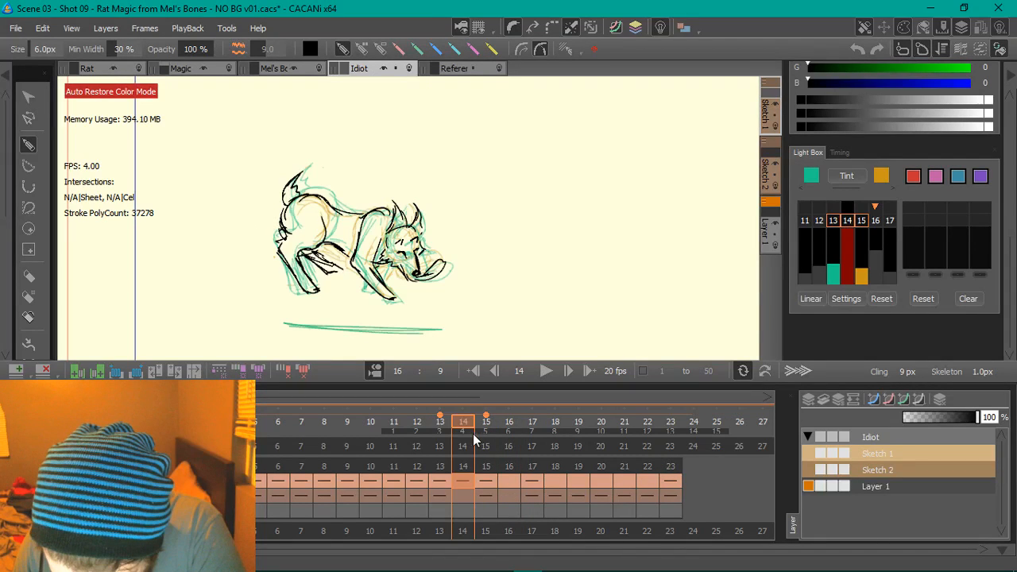
click(482, 432)
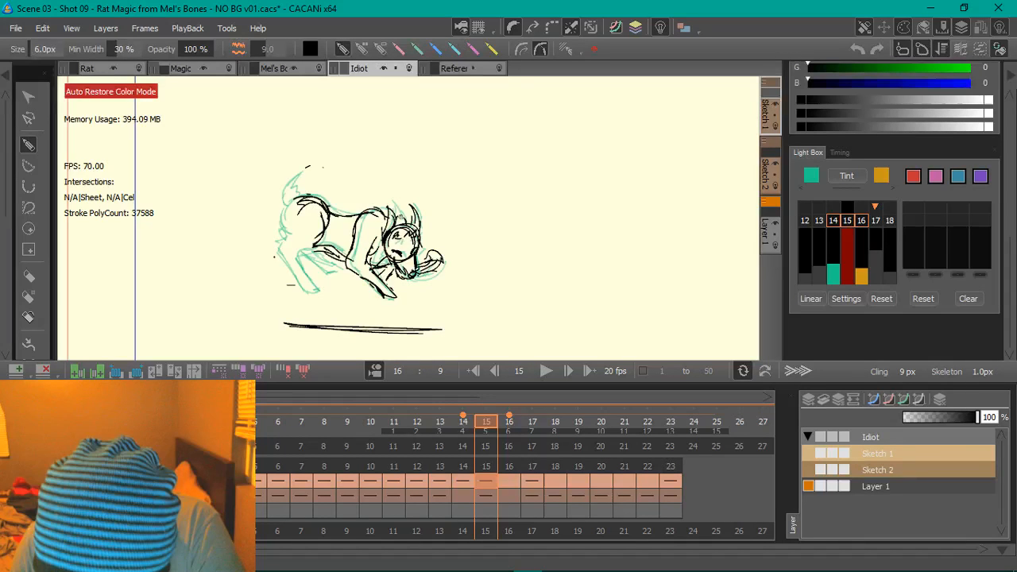
mouse_move(296, 199)
mouse_down()
mouse_move(301, 283)
mouse_move(317, 291)
mouse_up()
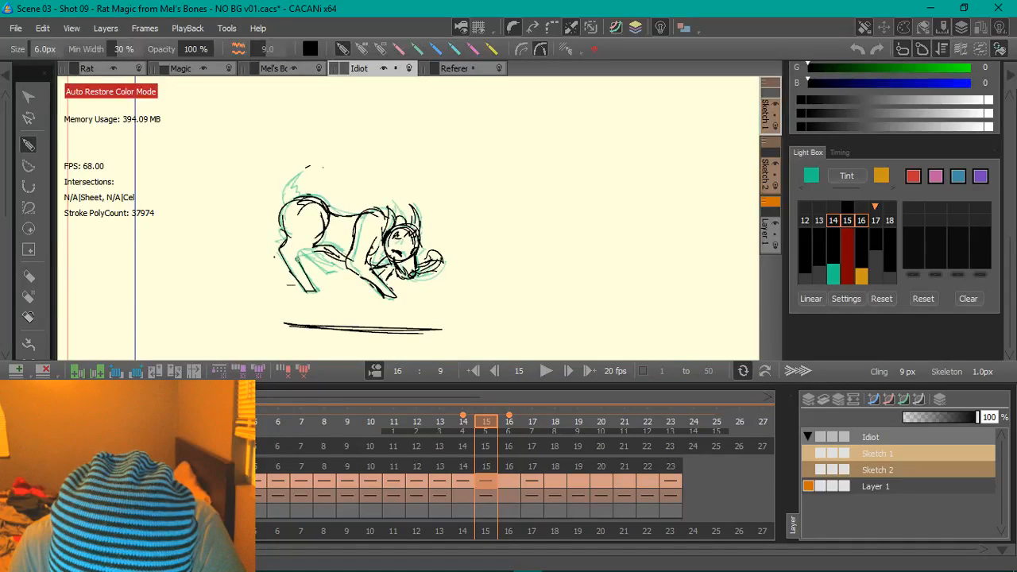
click(469, 422)
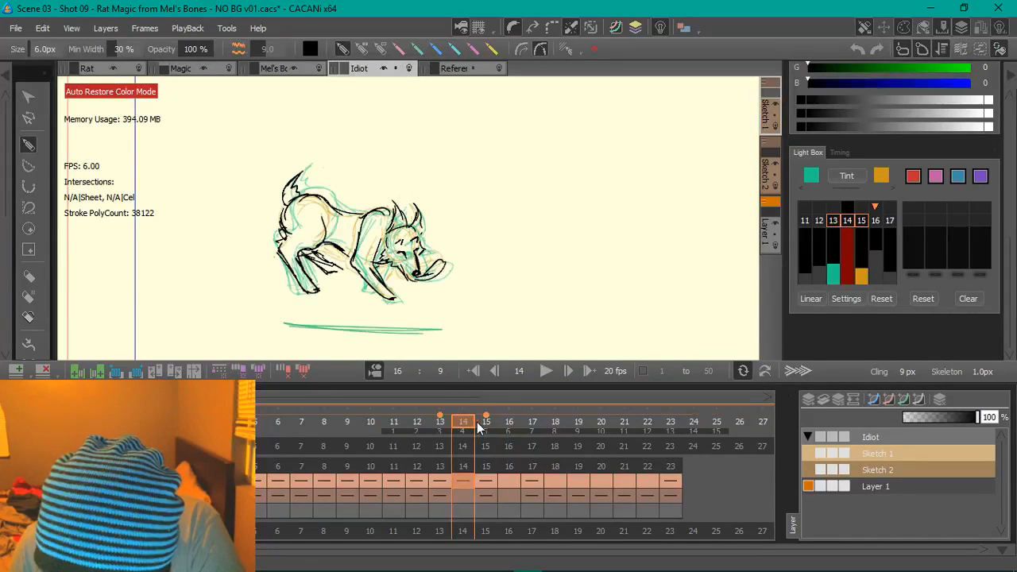
click(487, 425)
drag(302, 196, 275, 208)
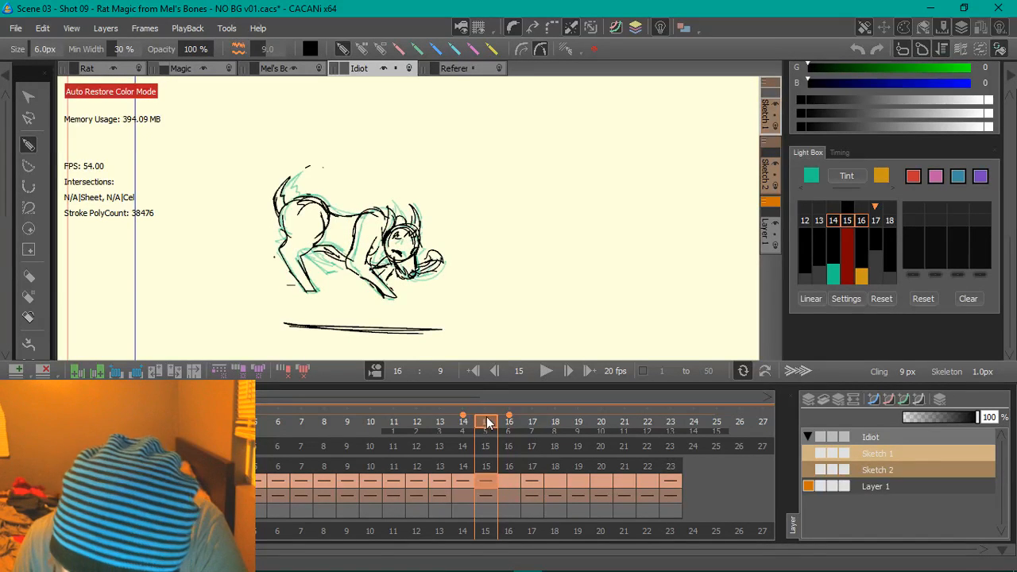
Rework the creature's tail on frames 12 and 13 so that its curve flows between the neighbouring poses.
mouse_move(486, 422)
mouse_down()
mouse_move(301, 423)
mouse_move(425, 458)
mouse_move(507, 457)
mouse_move(394, 470)
mouse_move(410, 474)
mouse_up()
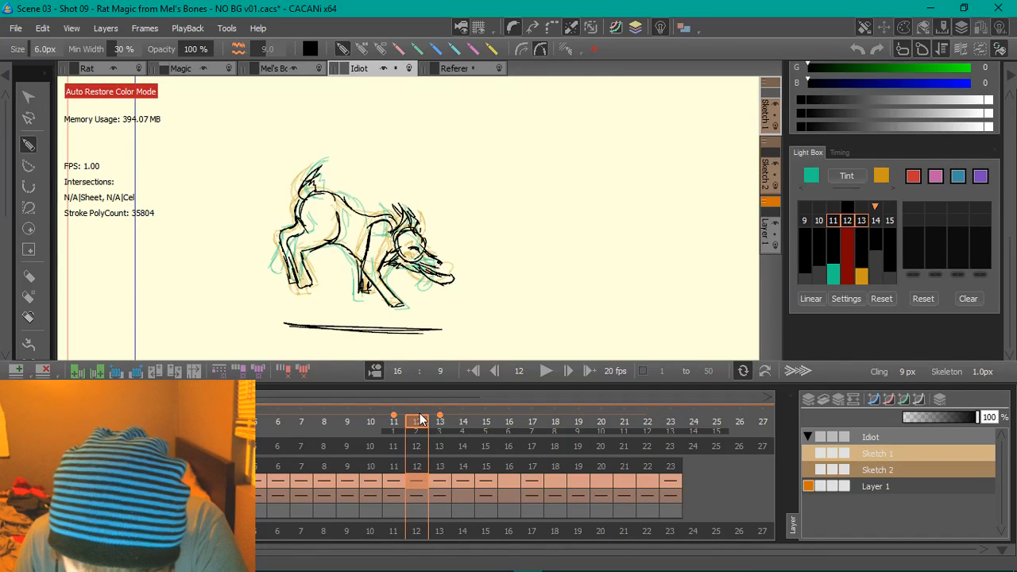
drag(306, 223, 324, 233)
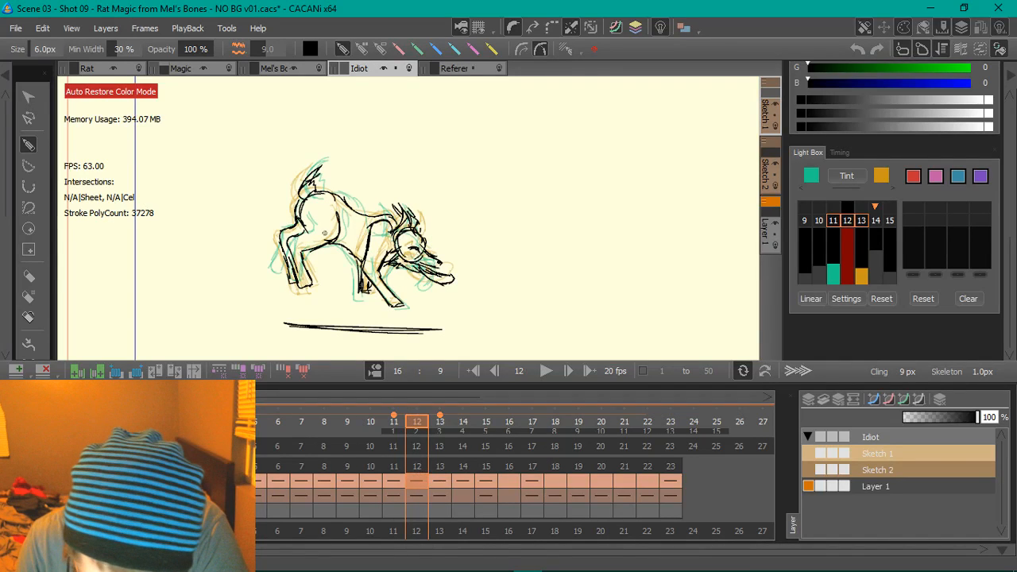
drag(299, 197, 312, 173)
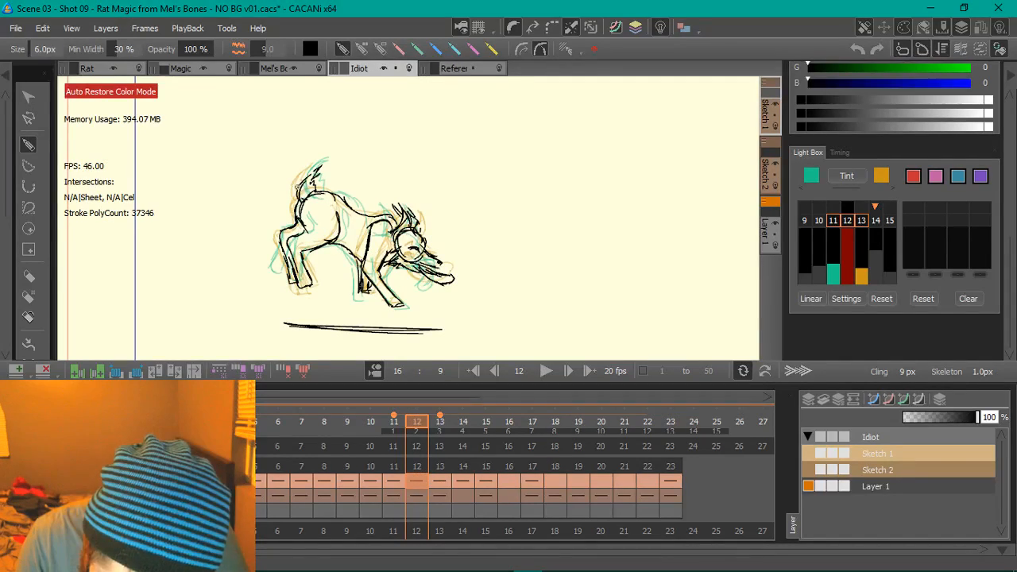
click(440, 422)
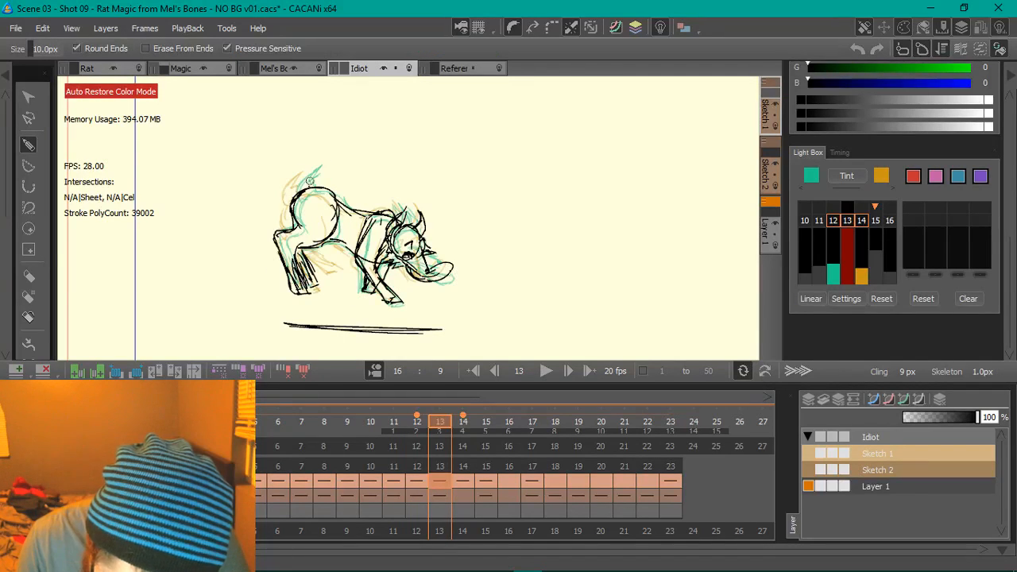
drag(288, 198, 308, 170)
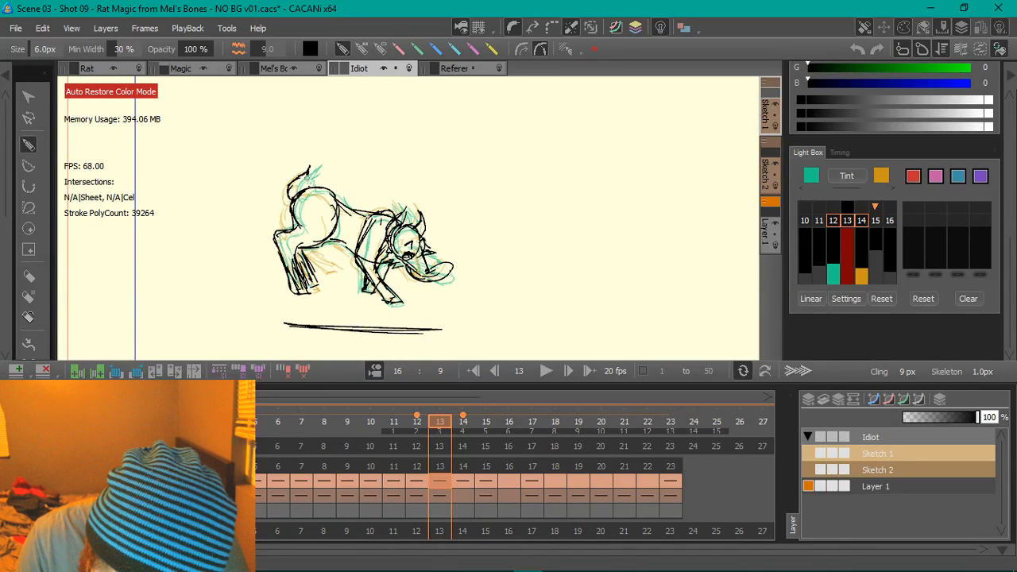
Redraw the tail on frame 14 between the frame 13 and 15 tail positions.
key(Right)
mouse_move(301, 173)
mouse_down()
mouse_move(288, 197)
mouse_move(287, 187)
mouse_up()
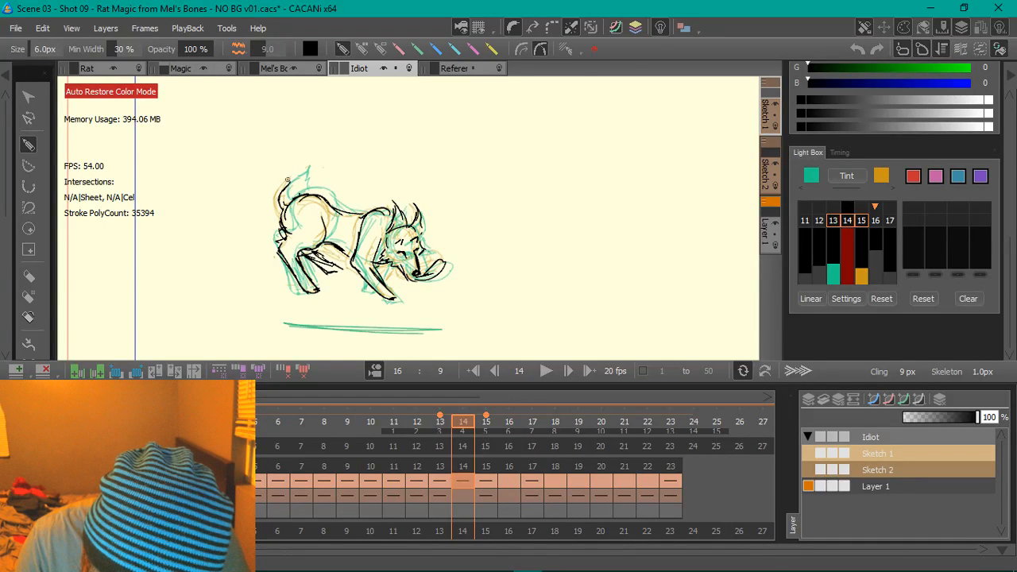
mouse_move(435, 426)
mouse_down()
mouse_move(374, 429)
mouse_move(483, 436)
mouse_move(417, 457)
mouse_move(461, 454)
mouse_up()
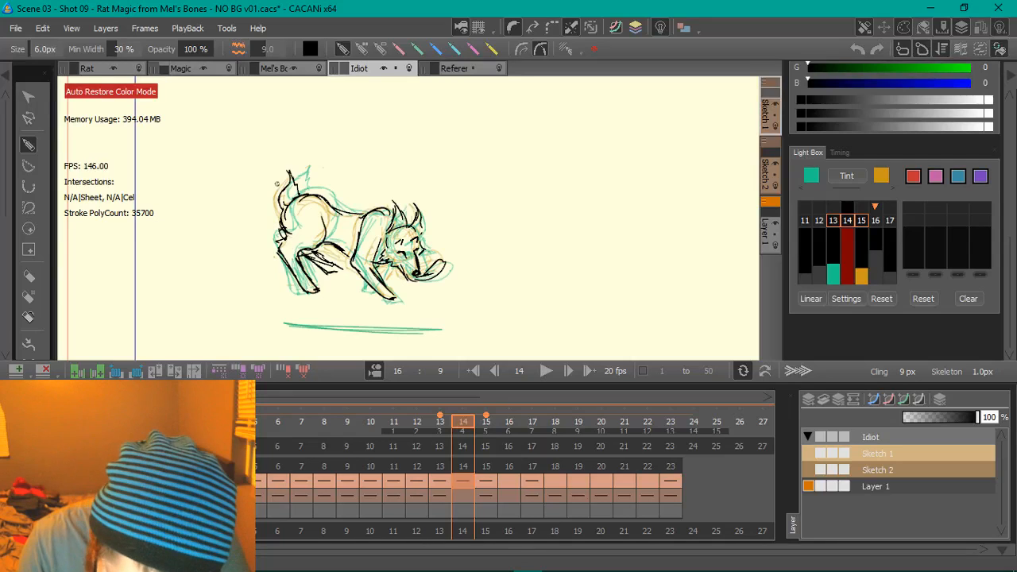
mouse_move(288, 170)
mouse_down()
mouse_move(291, 186)
mouse_move(302, 169)
mouse_up()
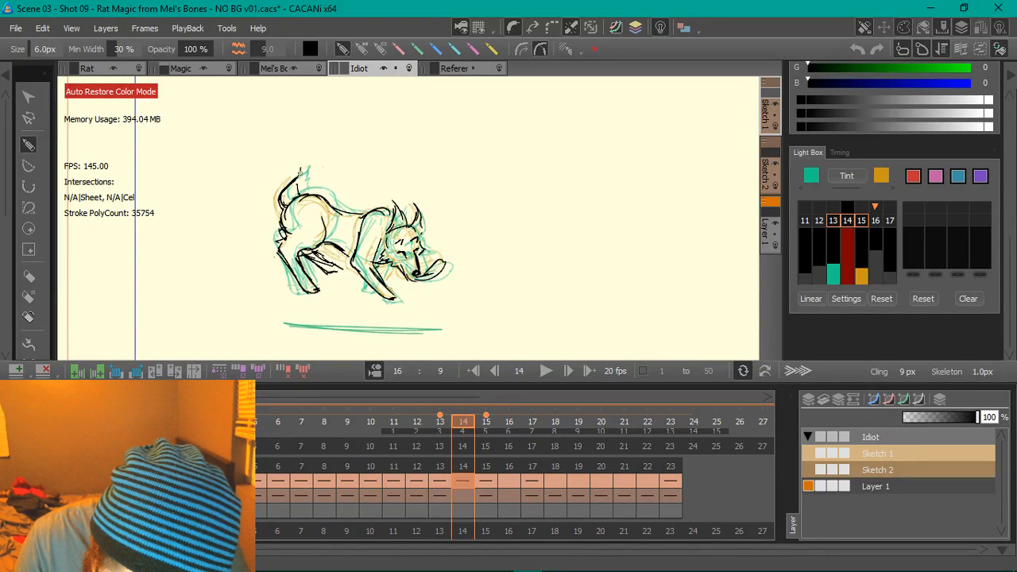
On blank frame 16, draw the near hind leg and the tail between the frame 15 and 17 poses.
click(481, 432)
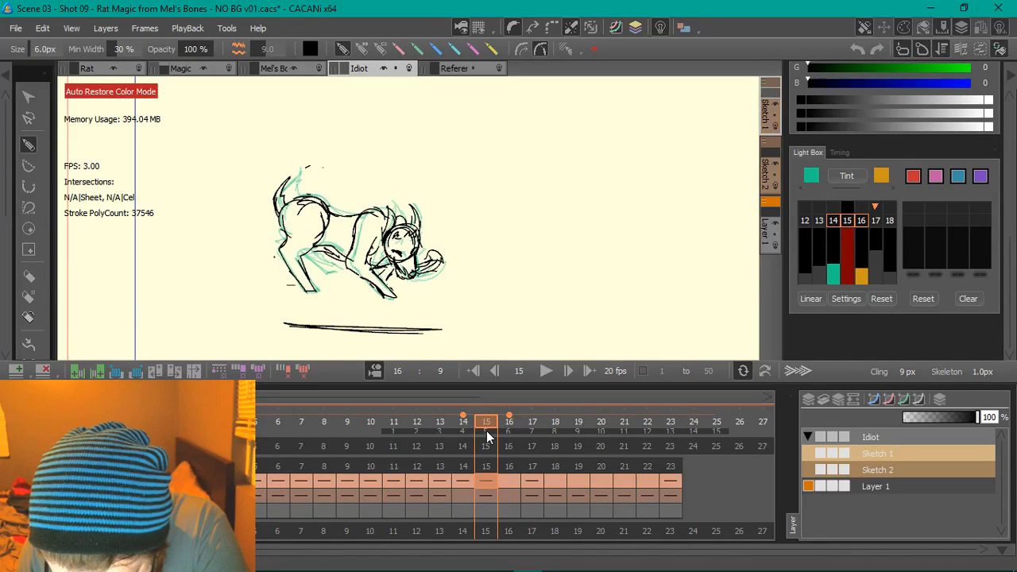
click(508, 433)
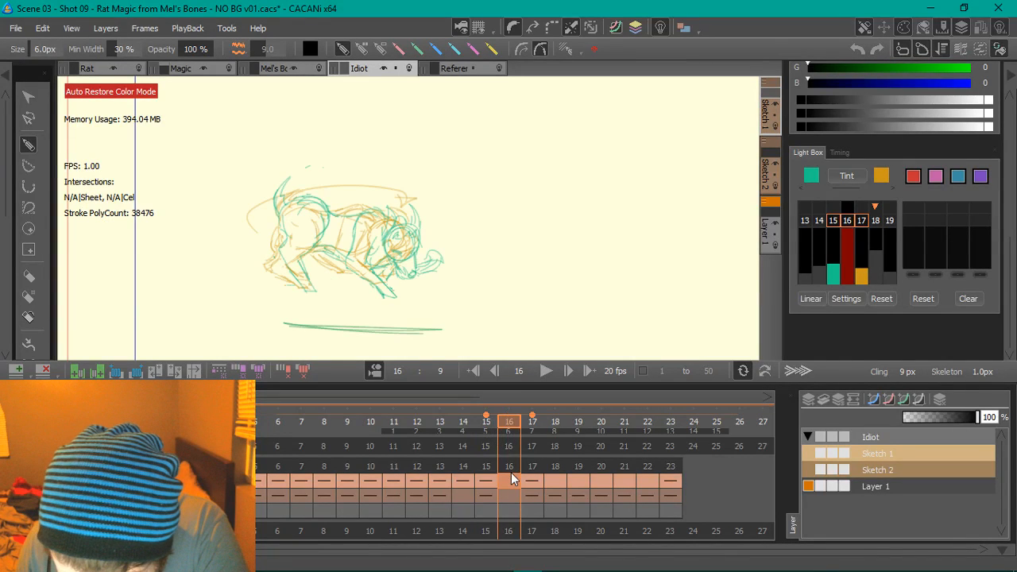
click(486, 430)
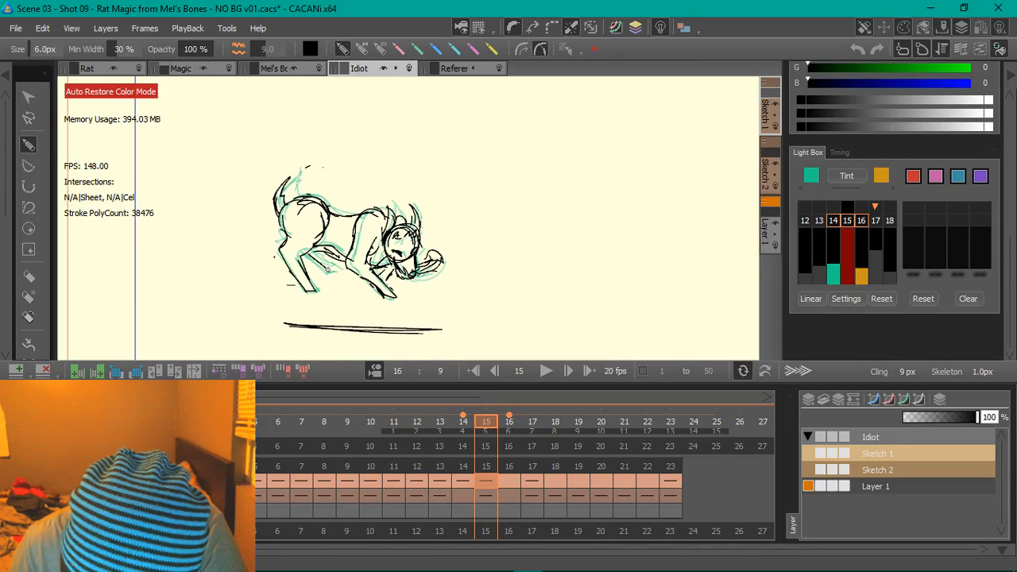
click(509, 446)
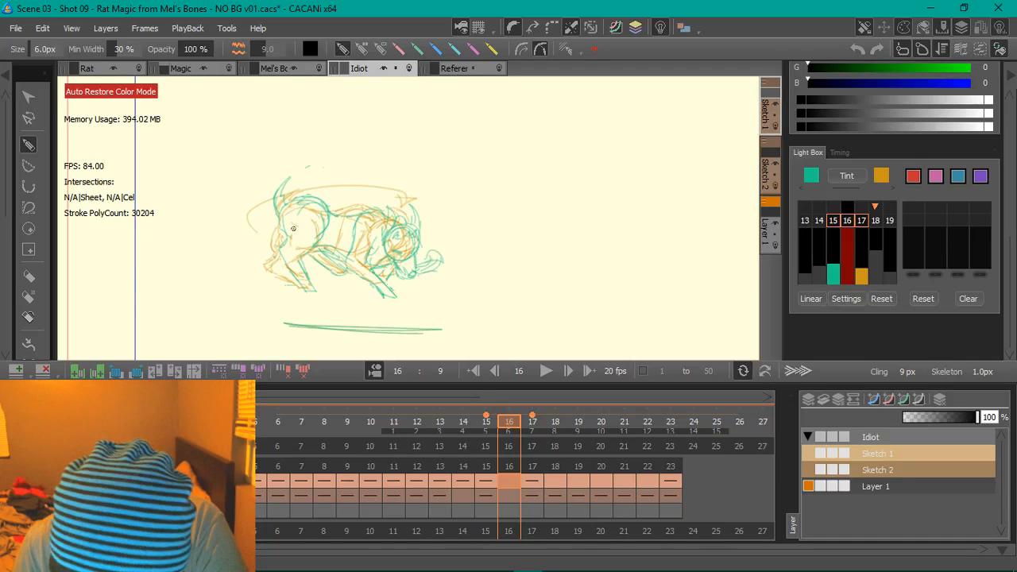
mouse_move(310, 283)
mouse_down()
mouse_move(266, 256)
mouse_move(280, 238)
mouse_move(313, 288)
mouse_move(291, 263)
mouse_move(295, 248)
mouse_up()
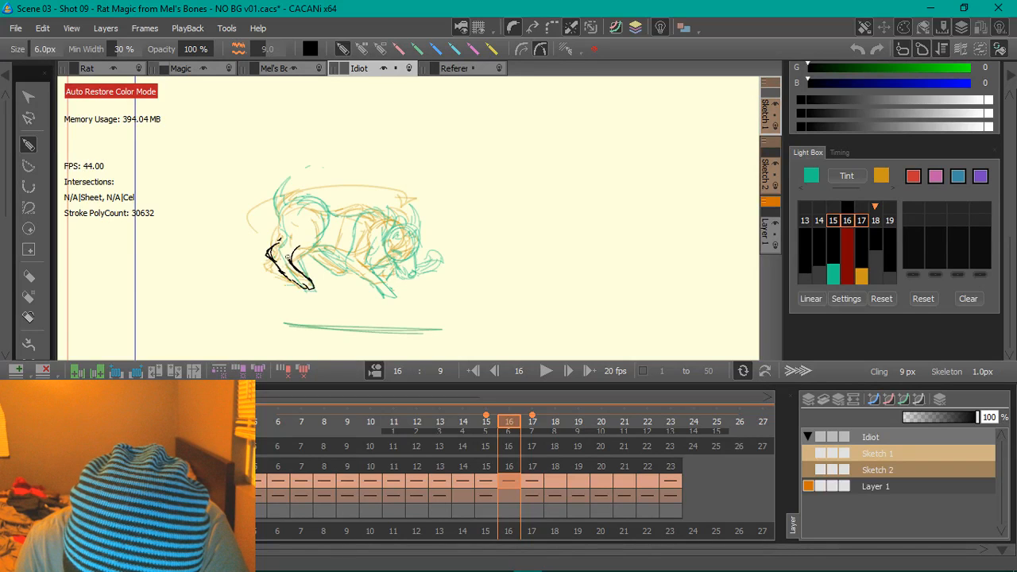
mouse_move(275, 205)
mouse_down()
mouse_move(316, 263)
mouse_move(277, 240)
mouse_move(298, 201)
mouse_move(270, 222)
mouse_move(283, 184)
mouse_up()
On frame 16, draw the back, torso, near foreleg, lowered face and horns between the frame 15 and 17 poses.
mouse_move(283, 185)
mouse_down()
mouse_move(285, 202)
mouse_move(342, 217)
mouse_move(378, 213)
mouse_move(344, 250)
mouse_move(342, 272)
mouse_move(389, 292)
mouse_move(391, 270)
mouse_up()
mouse_move(375, 246)
mouse_down()
mouse_move(402, 249)
mouse_move(379, 273)
mouse_move(386, 252)
mouse_up()
mouse_move(394, 251)
mouse_down()
mouse_move(413, 273)
mouse_move(399, 237)
mouse_up()
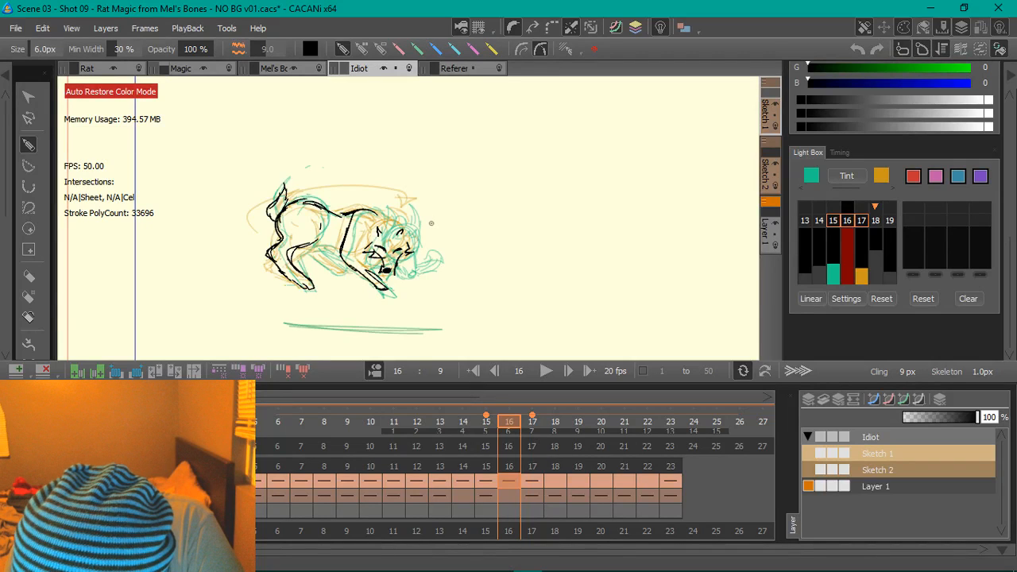
mouse_move(509, 428)
mouse_down()
mouse_move(496, 429)
mouse_move(507, 429)
mouse_up()
mouse_move(370, 240)
mouse_down()
mouse_move(380, 204)
mouse_move(398, 228)
mouse_up()
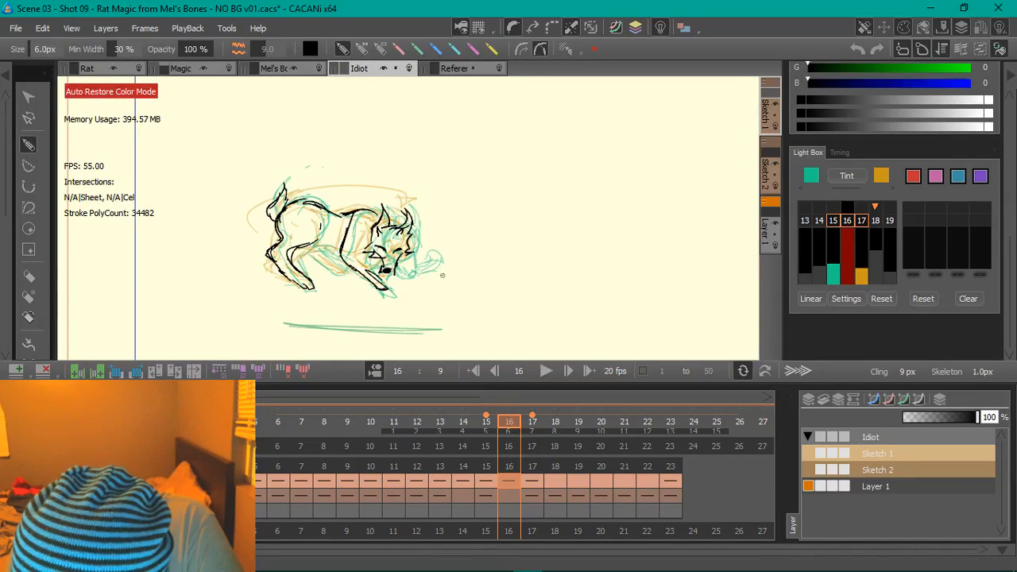
Add the long shape beside the muzzle, the mouth and the belly line on frame 16, comparing with the neighbouring frames.
click(486, 424)
click(506, 423)
click(529, 423)
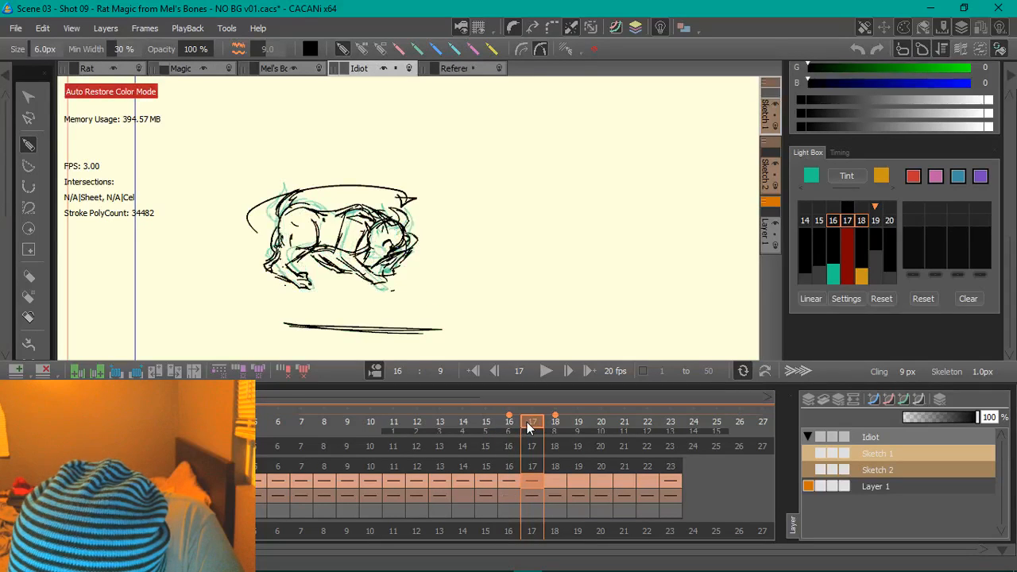
click(506, 423)
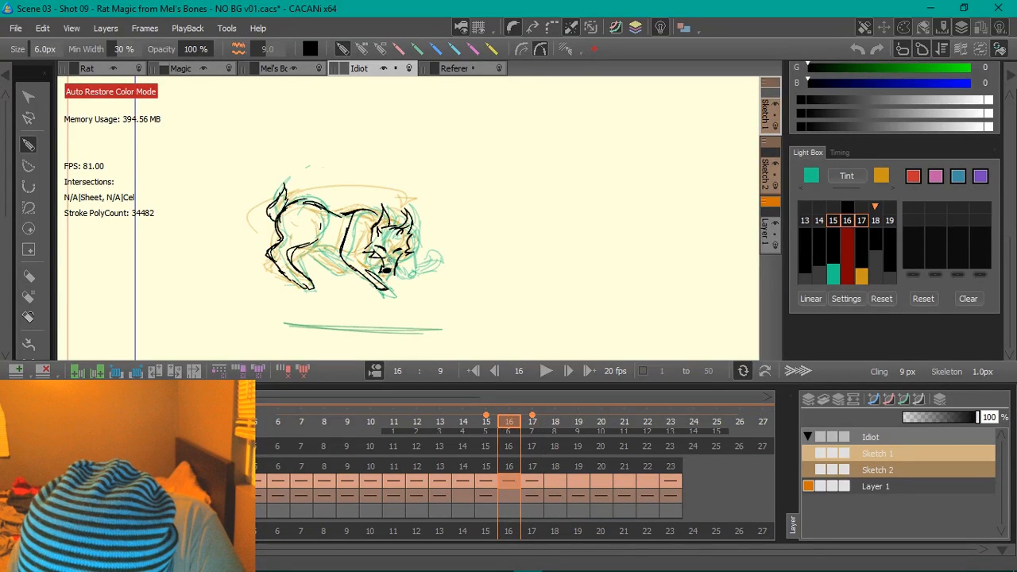
mouse_move(392, 244)
mouse_down()
mouse_move(423, 273)
mouse_move(370, 239)
mouse_up()
drag(309, 248, 338, 253)
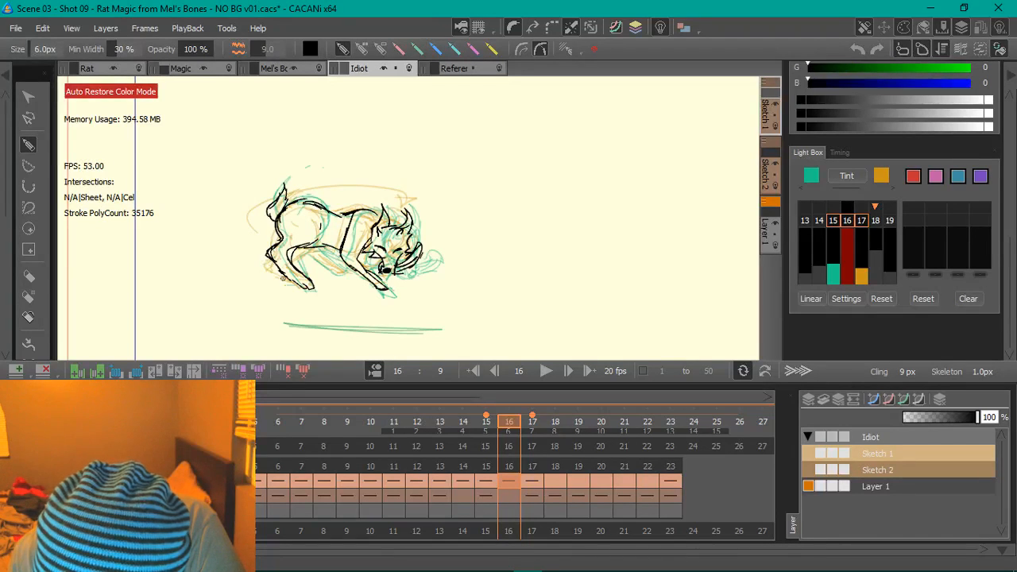
mouse_move(506, 424)
mouse_down()
mouse_move(162, 437)
mouse_move(342, 435)
mouse_move(532, 455)
mouse_move(479, 463)
mouse_move(509, 461)
mouse_move(329, 449)
mouse_move(579, 466)
mouse_move(555, 462)
mouse_up()
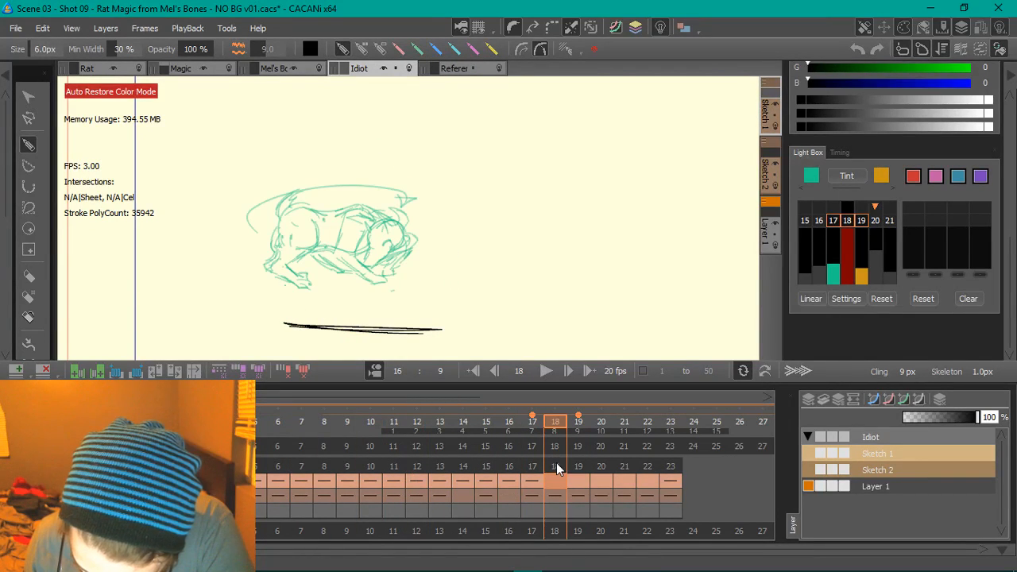
drag(555, 463, 515, 472)
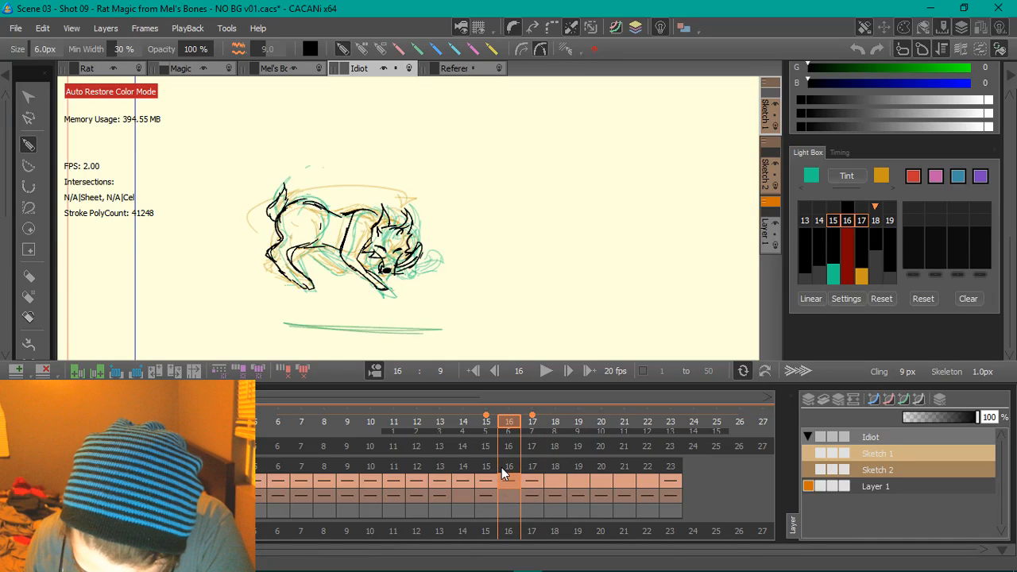
mouse_move(503, 475)
mouse_down()
mouse_move(486, 477)
mouse_move(509, 475)
mouse_up()
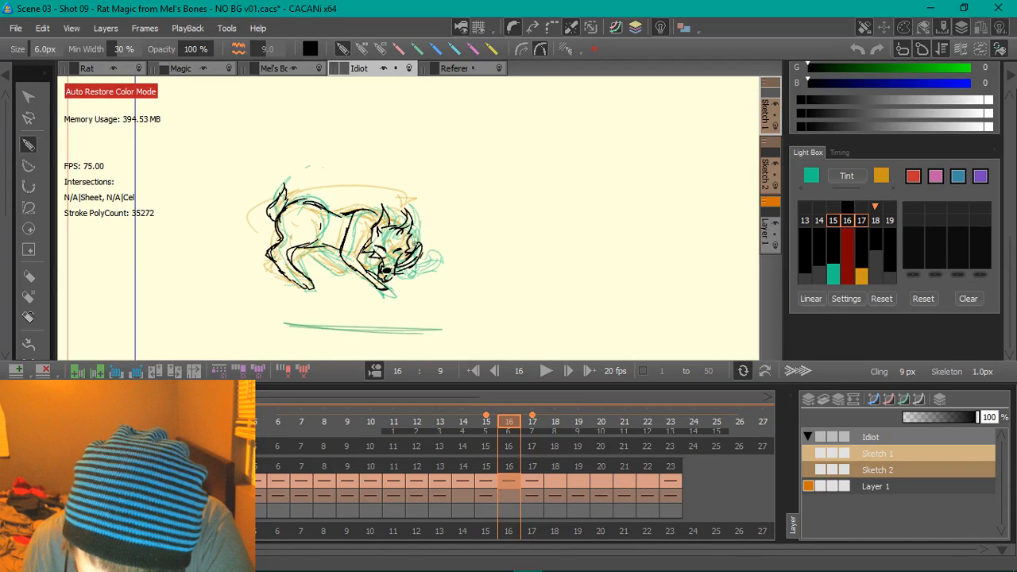
On frame 17, sketch the nose and muzzle details on the lowered head, checking against frames 15 and 16.
key(Left)
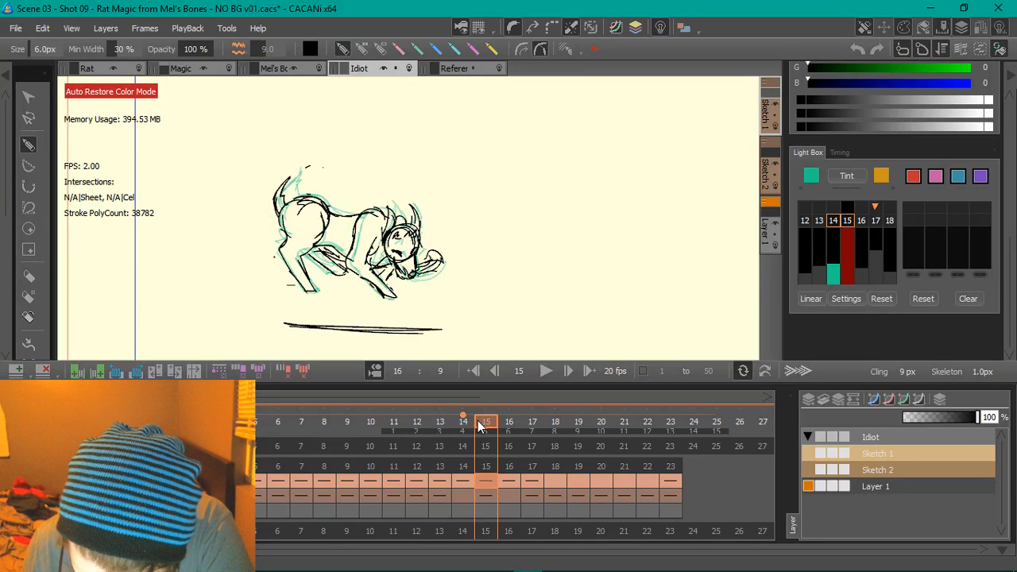
click(507, 417)
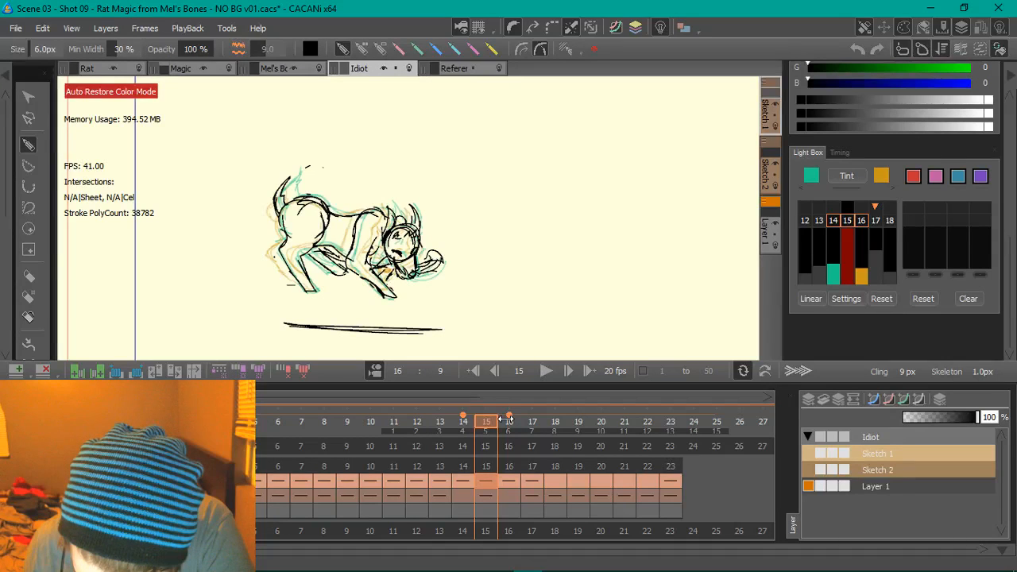
click(522, 423)
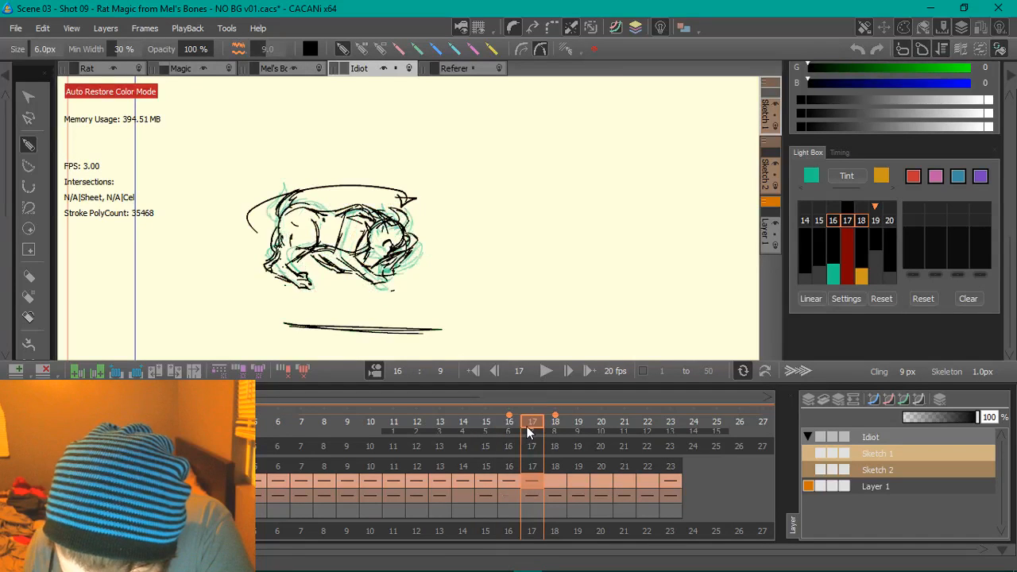
mouse_move(368, 246)
mouse_down()
mouse_move(377, 266)
mouse_move(391, 250)
mouse_move(378, 268)
mouse_move(393, 255)
mouse_up()
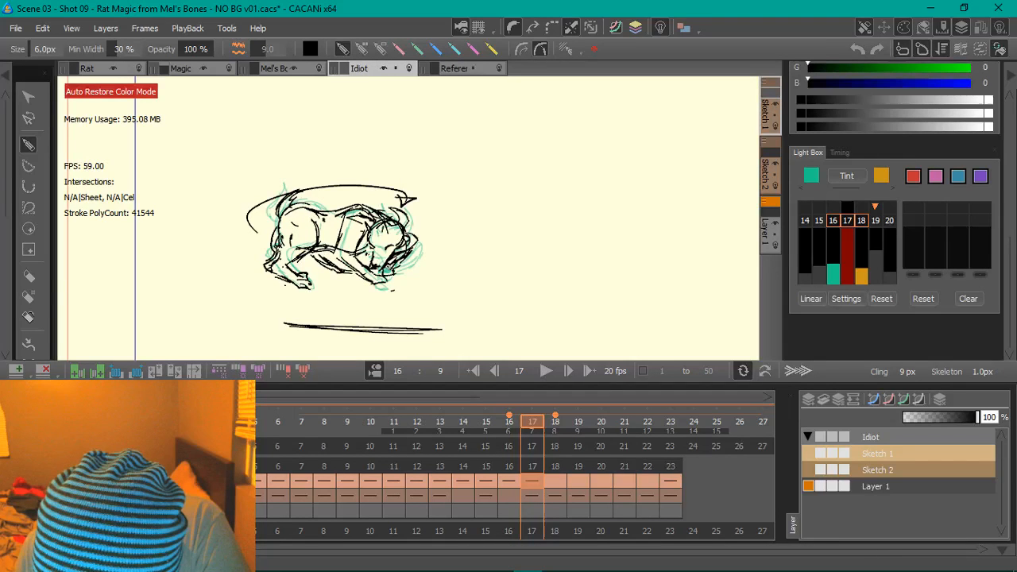
Draw the far hind leg under the belly on frame 16 and compare it with frame 14.
mouse_move(532, 445)
mouse_down()
mouse_move(625, 446)
mouse_move(208, 446)
mouse_move(533, 455)
mouse_move(517, 456)
mouse_up()
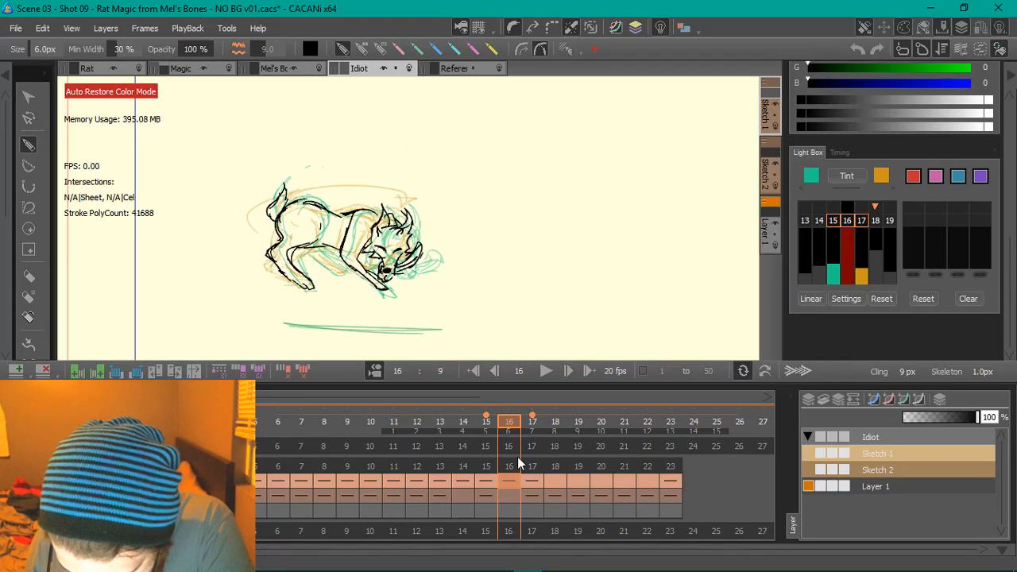
drag(307, 252, 338, 276)
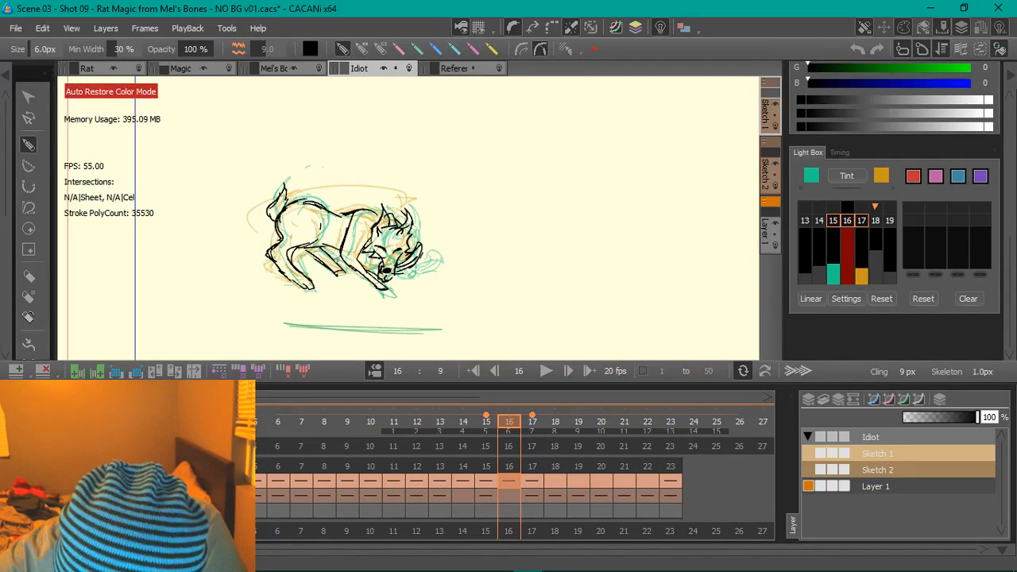
mouse_move(485, 442)
mouse_down()
mouse_move(380, 447)
mouse_move(474, 441)
mouse_up()
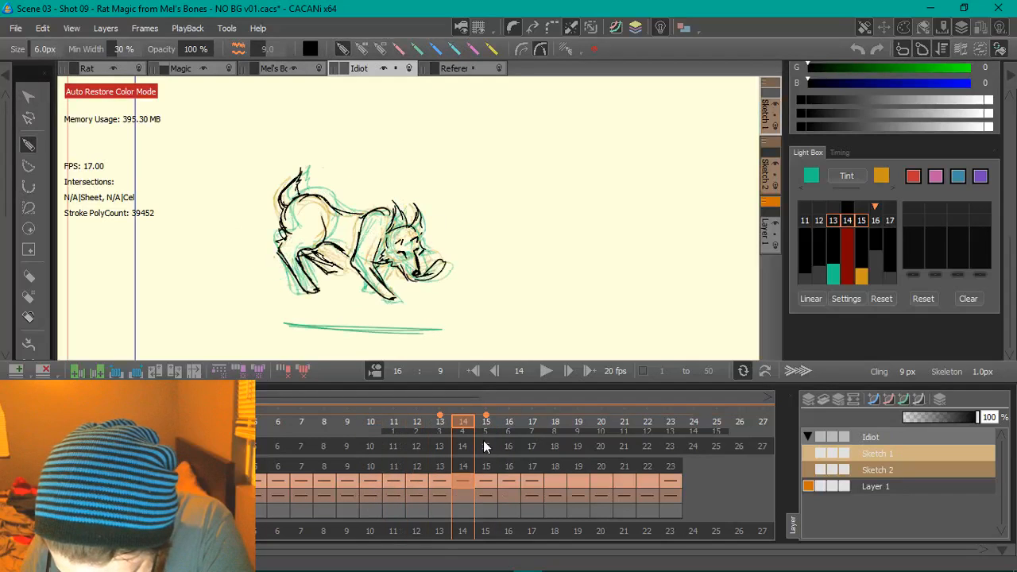
On blank frame 18, draw the head circle, horns, face and the long shape beside the muzzle, slightly behind the frame 17 head.
click(555, 430)
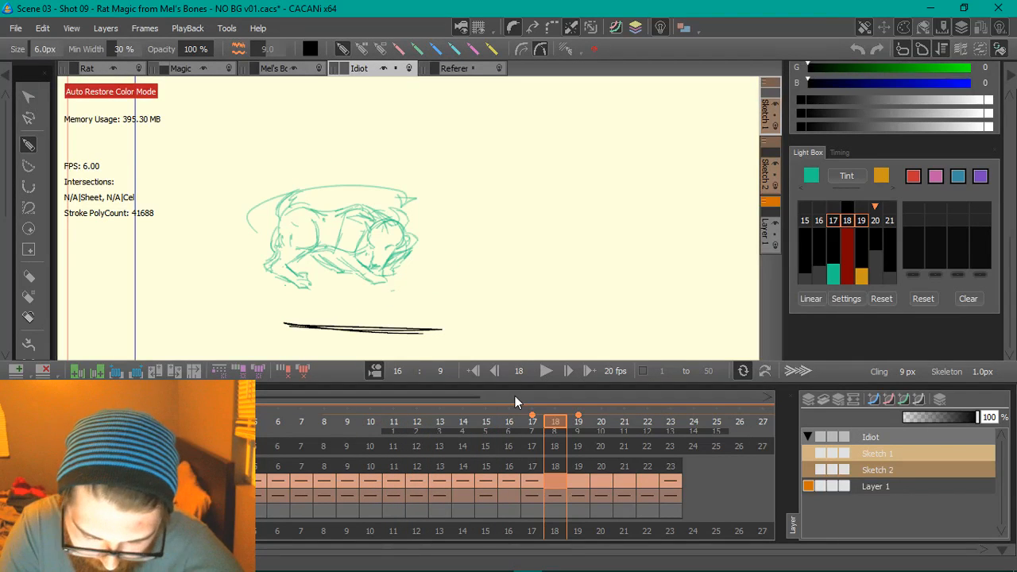
mouse_move(362, 242)
mouse_down()
mouse_move(364, 222)
mouse_move(387, 228)
mouse_move(377, 252)
mouse_move(362, 255)
mouse_up()
mouse_move(346, 204)
mouse_down()
mouse_move(356, 227)
mouse_move(387, 228)
mouse_up()
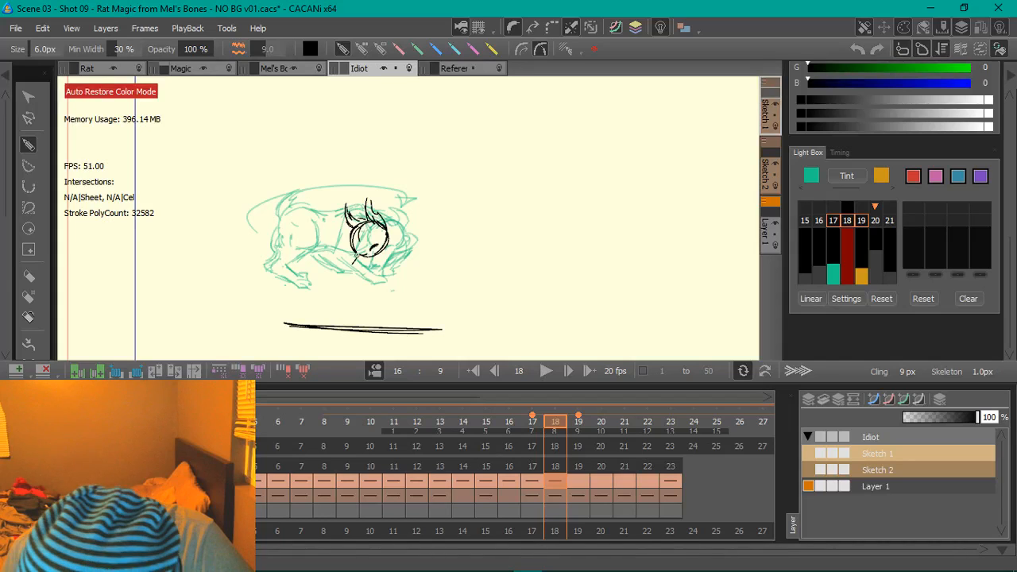
mouse_move(377, 241)
mouse_down()
mouse_move(349, 269)
mouse_move(411, 243)
mouse_move(383, 258)
mouse_move(390, 247)
mouse_up()
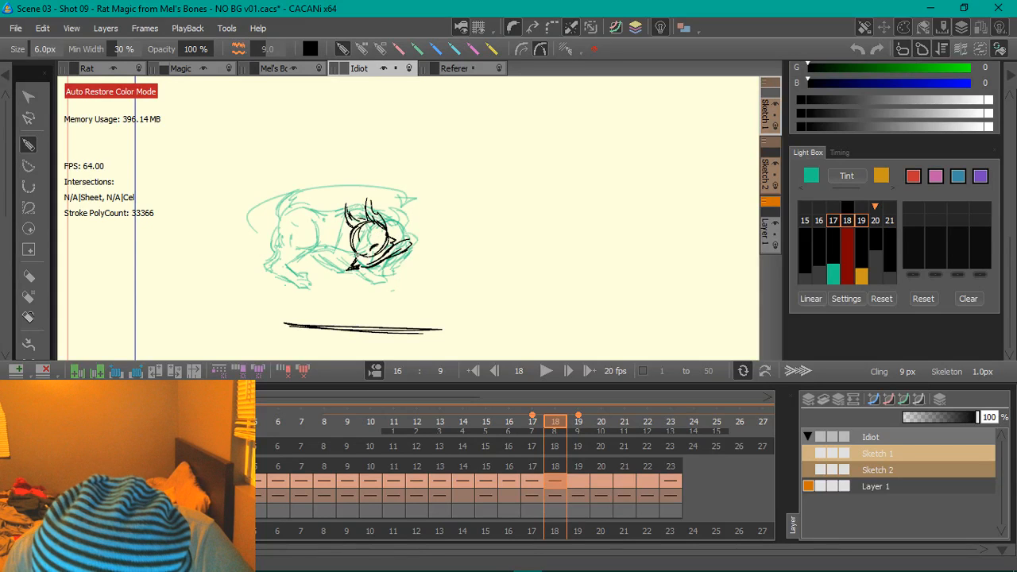
drag(352, 252, 355, 265)
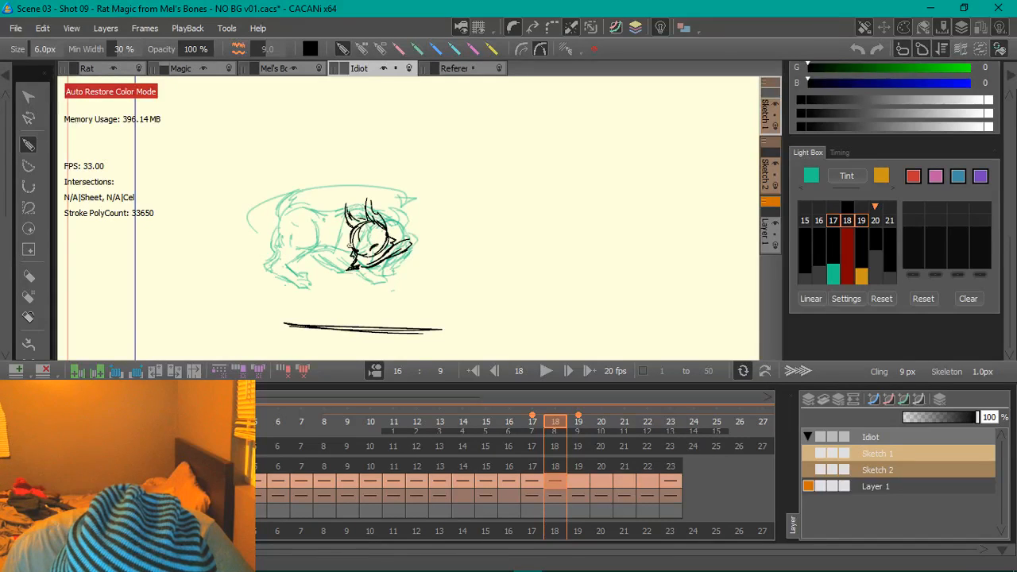
mouse_move(355, 229)
mouse_down()
mouse_move(352, 249)
mouse_move(350, 237)
mouse_move(366, 237)
mouse_up()
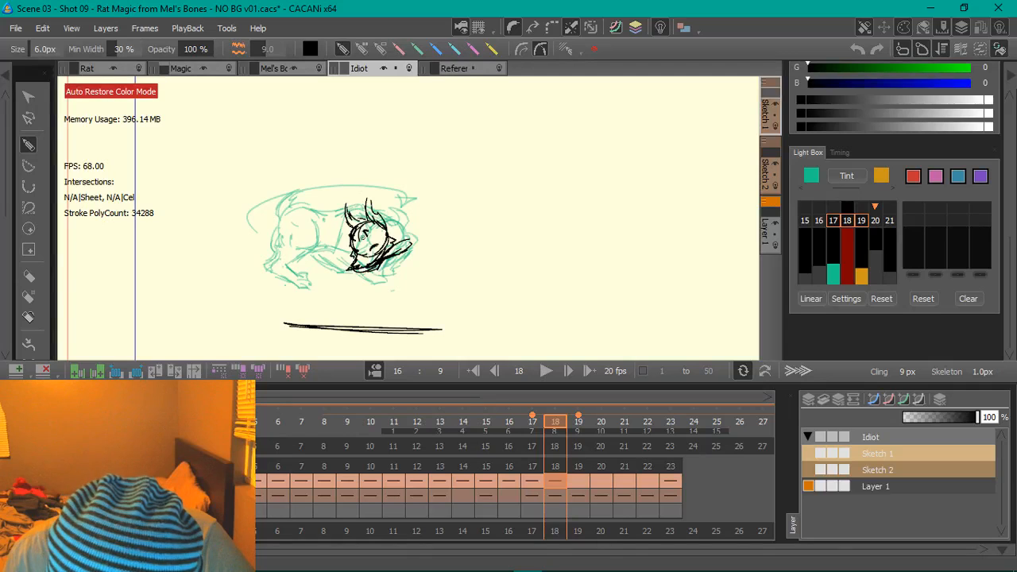
On frame 18, draw the shoulder and foreleg around the head, and the rounded rump with the near hind leg.
mouse_move(347, 211)
mouse_down()
mouse_move(333, 254)
mouse_move(373, 281)
mouse_move(396, 260)
mouse_up()
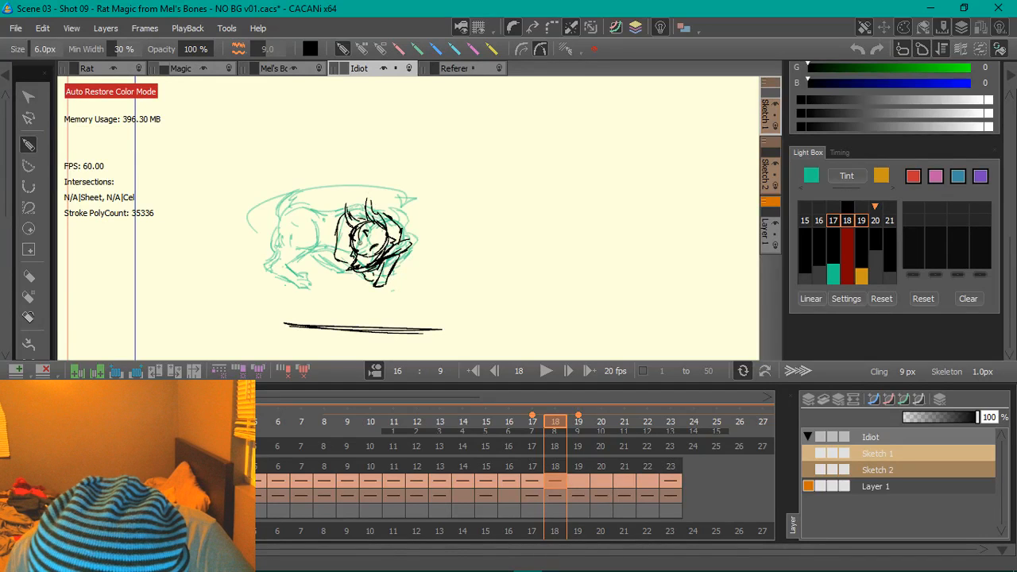
drag(292, 205, 277, 245)
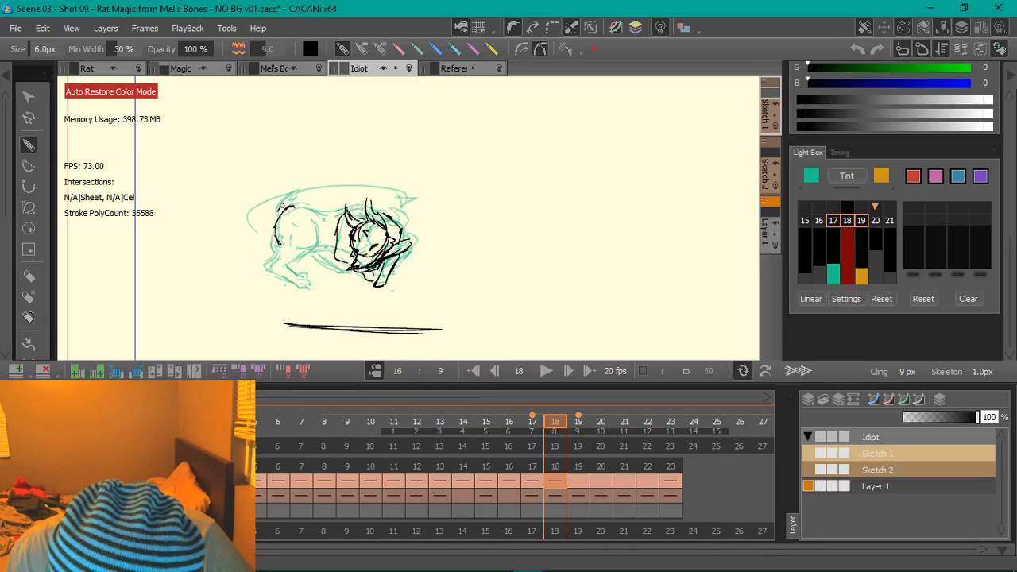
drag(279, 208, 308, 205)
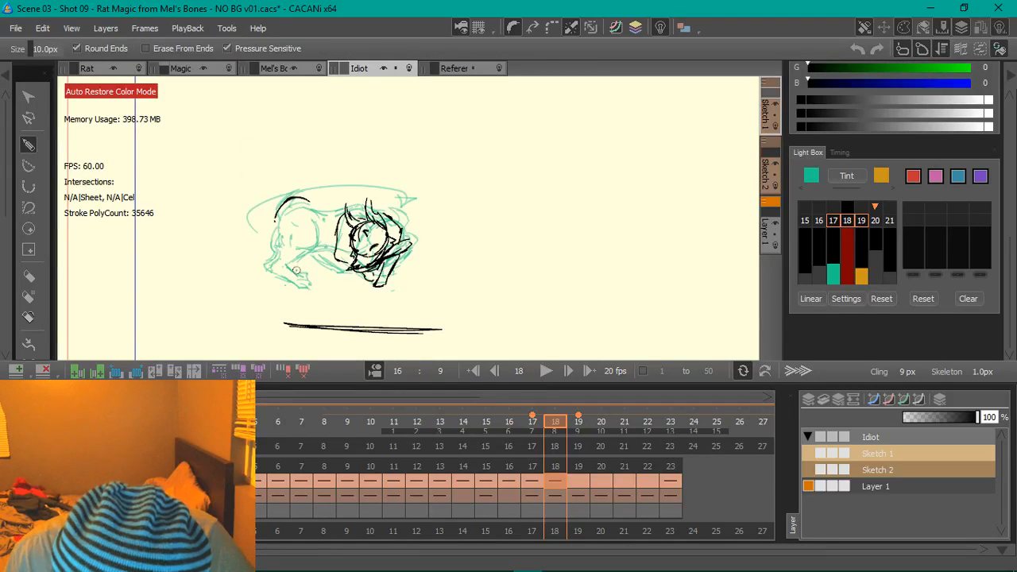
drag(309, 283, 294, 286)
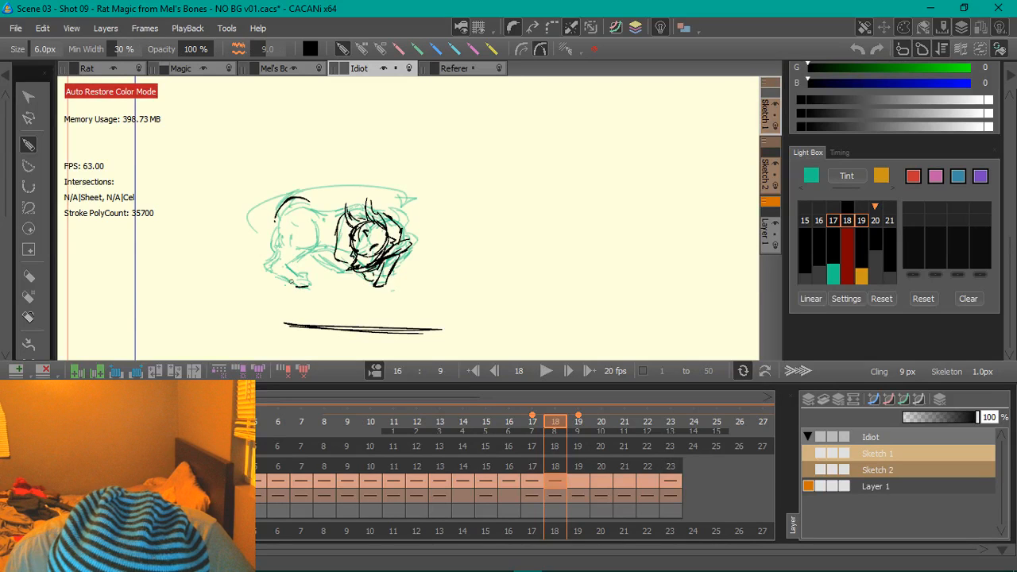
mouse_move(291, 200)
mouse_down()
mouse_move(300, 286)
mouse_move(317, 232)
mouse_move(304, 284)
mouse_up()
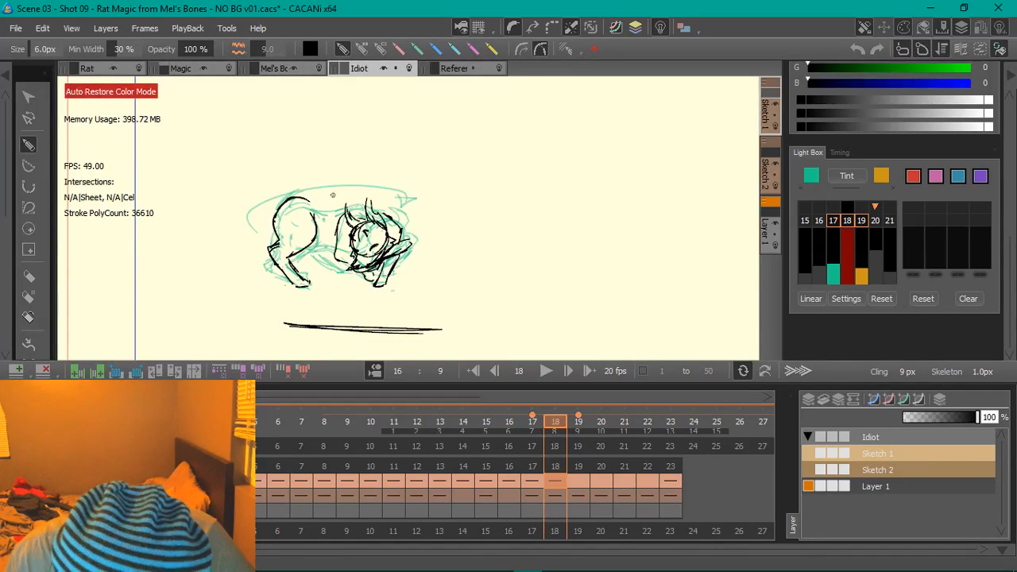
mouse_move(291, 196)
mouse_down()
mouse_move(274, 170)
mouse_move(276, 209)
mouse_move(290, 202)
mouse_up()
mouse_move(532, 420)
mouse_down()
mouse_move(442, 444)
mouse_move(560, 436)
mouse_move(514, 456)
mouse_move(554, 456)
mouse_up()
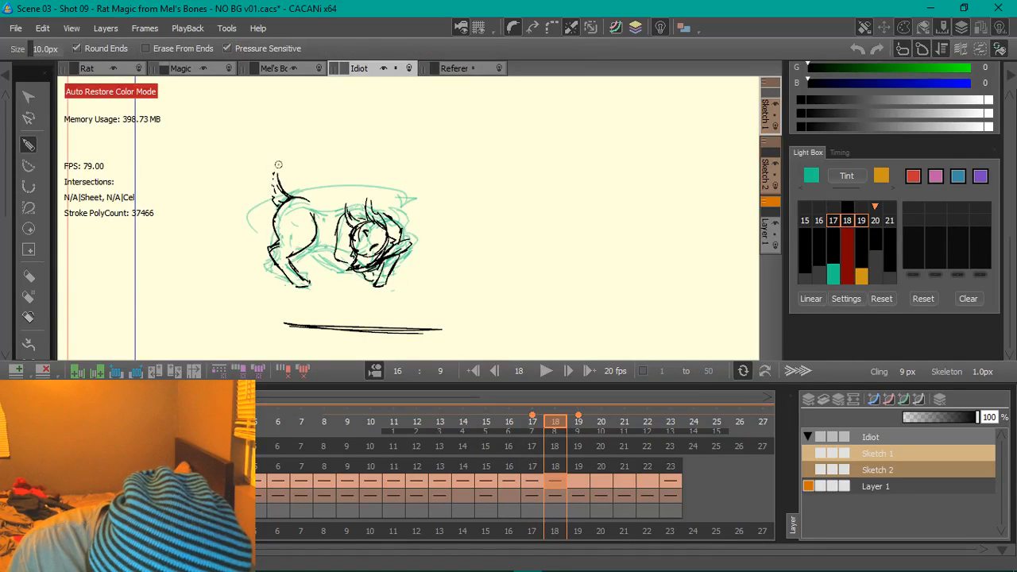
drag(279, 164, 282, 192)
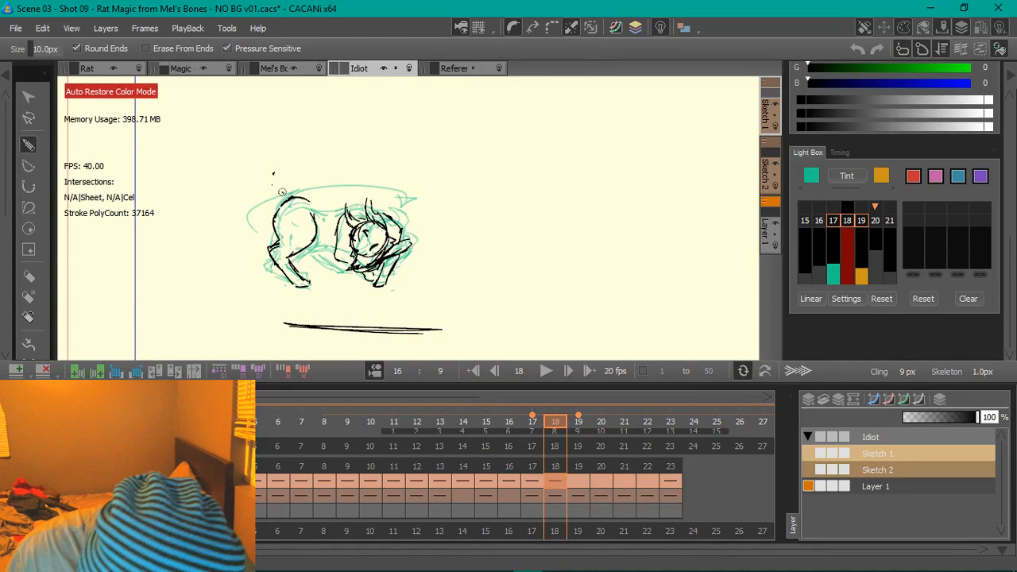
On frame 18, draw a short upright tail and connect the rump to the shoulders with belly and back lines.
key(b)
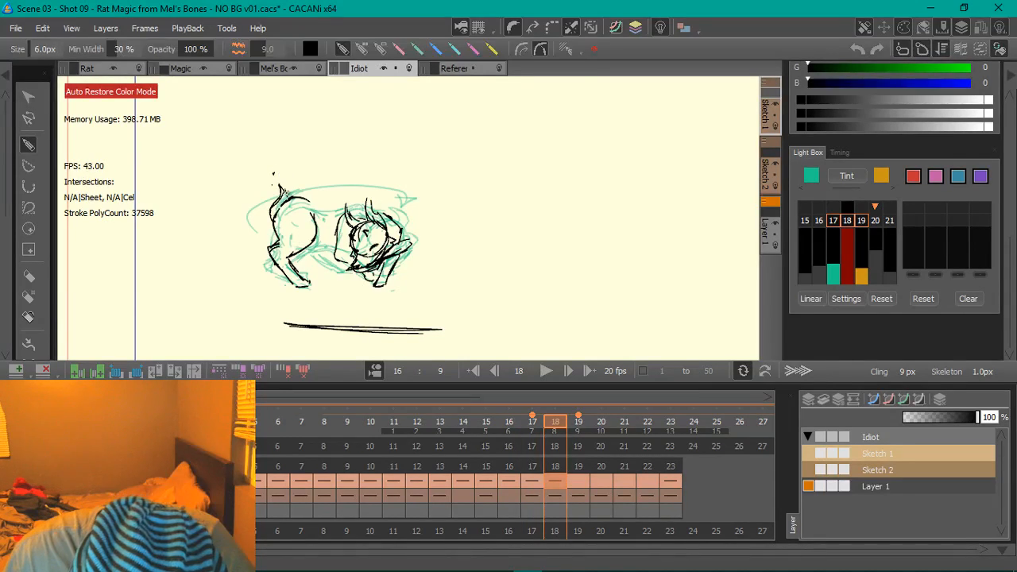
drag(278, 197, 270, 176)
drag(362, 213, 365, 218)
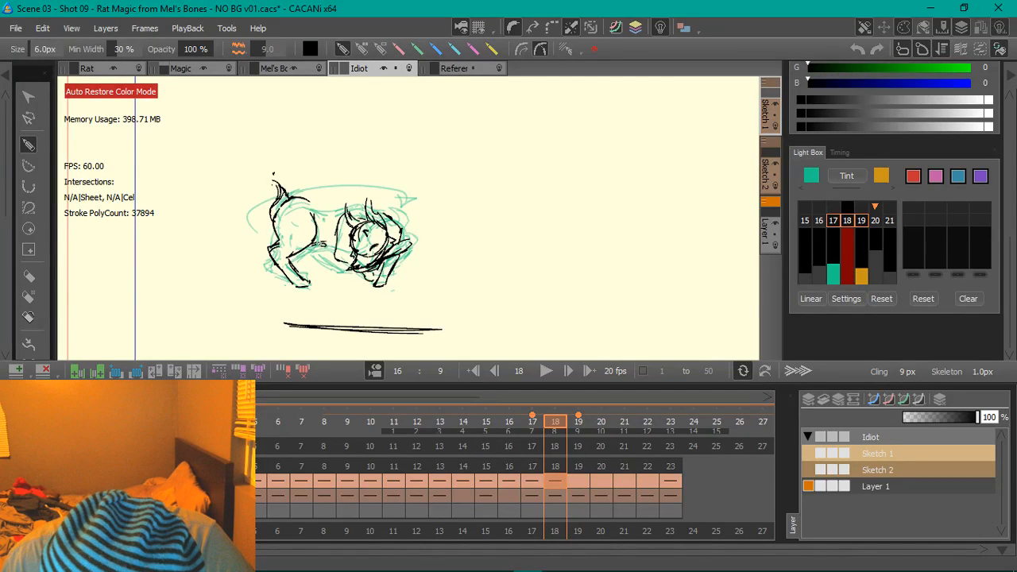
drag(311, 242, 335, 251)
drag(303, 201, 363, 209)
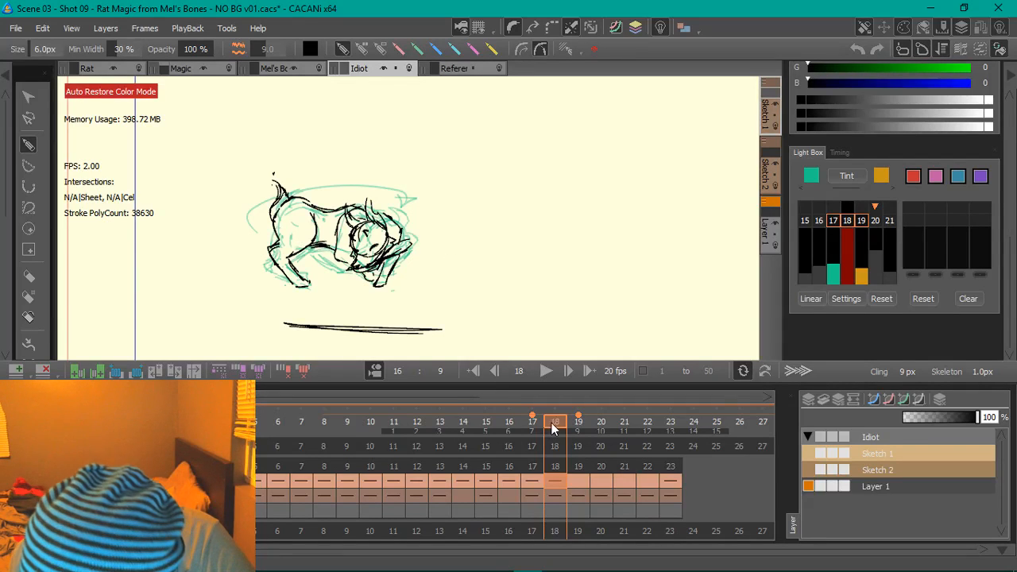
Review the motion across frames 13 to 18 and draw the far hind leg on frame 18.
drag(551, 422, 486, 422)
click(453, 432)
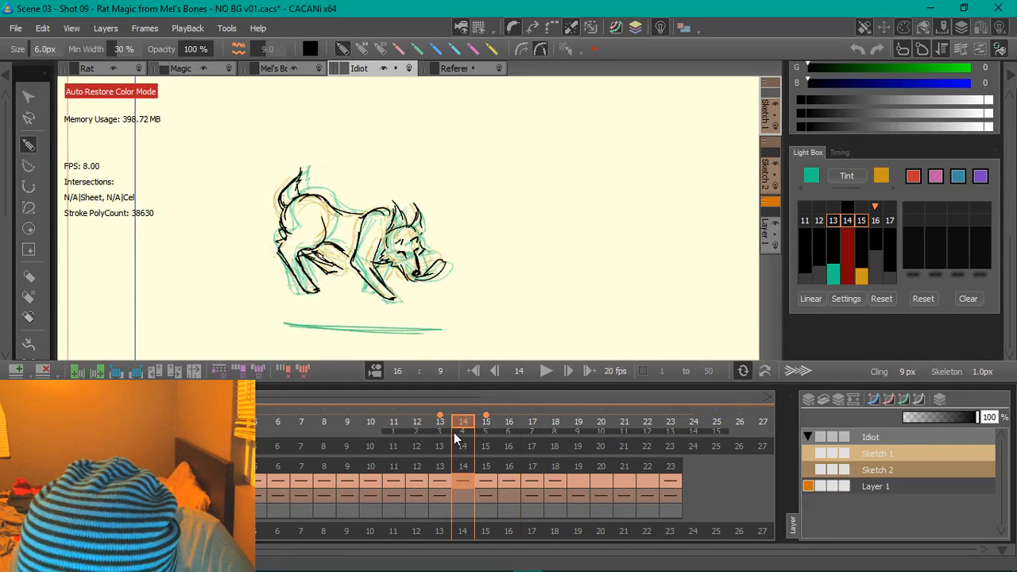
click(436, 438)
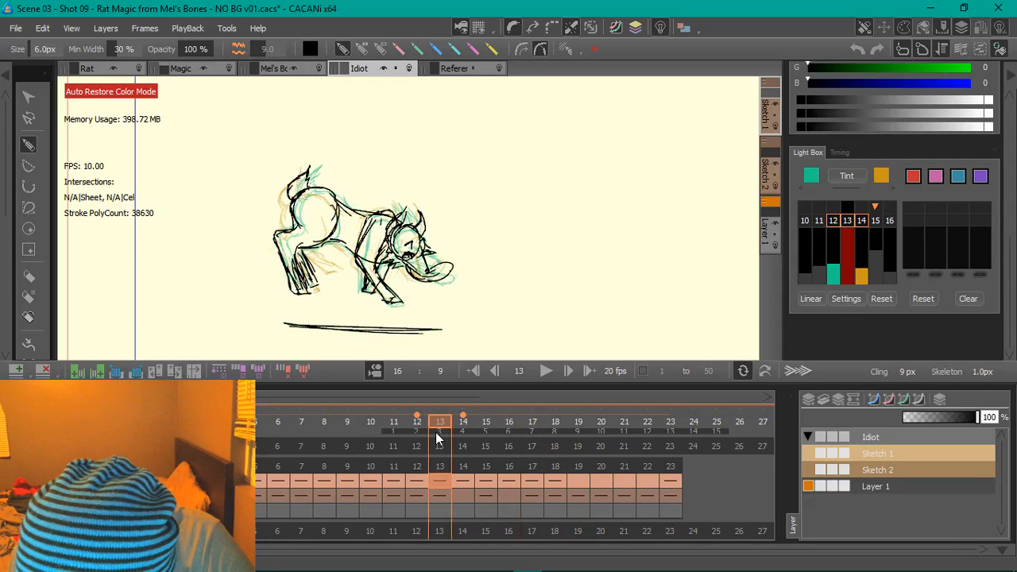
drag(436, 438, 554, 423)
mouse_move(328, 273)
mouse_down()
mouse_move(306, 252)
mouse_move(322, 258)
mouse_move(315, 240)
mouse_up()
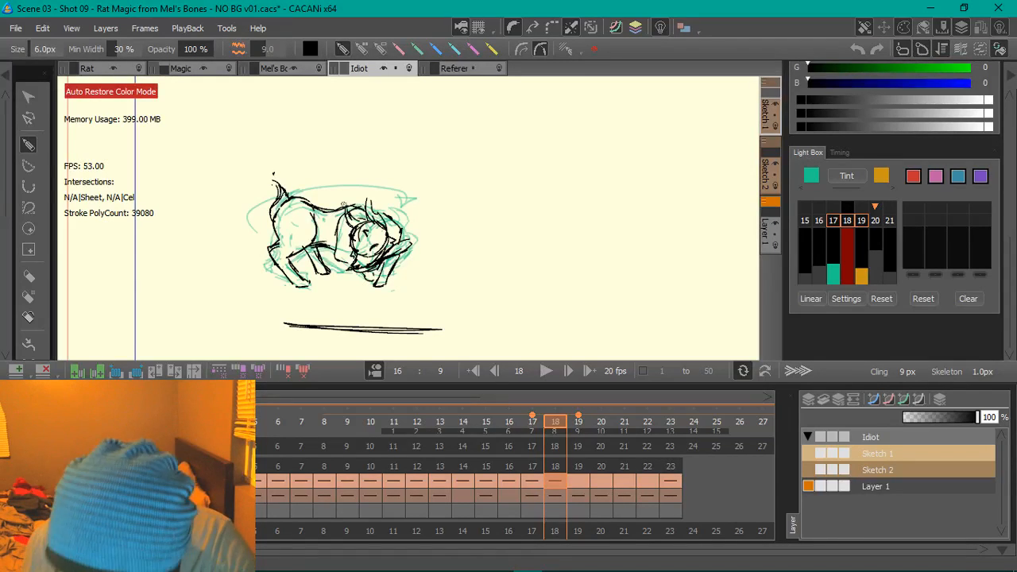
On blank frame 19, draw the head circle, horns, face and the long shape beside the muzzle, farther back than on frame 18.
click(580, 423)
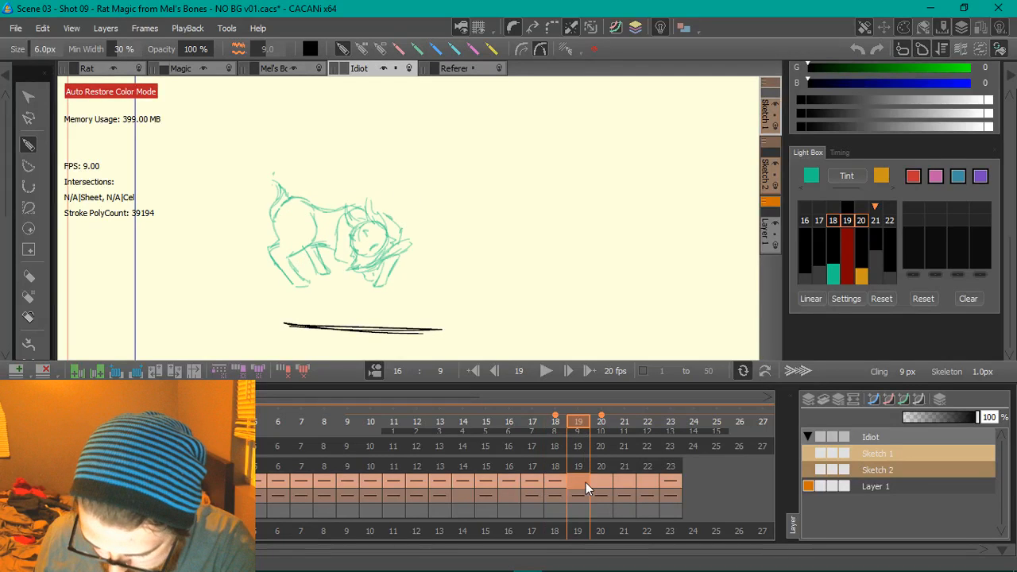
mouse_move(362, 219)
mouse_down()
mouse_move(326, 266)
mouse_move(401, 248)
mouse_move(351, 267)
mouse_up()
mouse_move(351, 255)
mouse_down()
mouse_move(361, 247)
mouse_move(338, 247)
mouse_up()
drag(345, 237, 350, 197)
mouse_move(349, 197)
mouse_down()
mouse_move(345, 219)
mouse_move(380, 200)
mouse_up()
drag(380, 200, 369, 221)
mouse_move(374, 235)
mouse_down()
mouse_move(385, 241)
mouse_move(344, 269)
mouse_move(369, 257)
mouse_up()
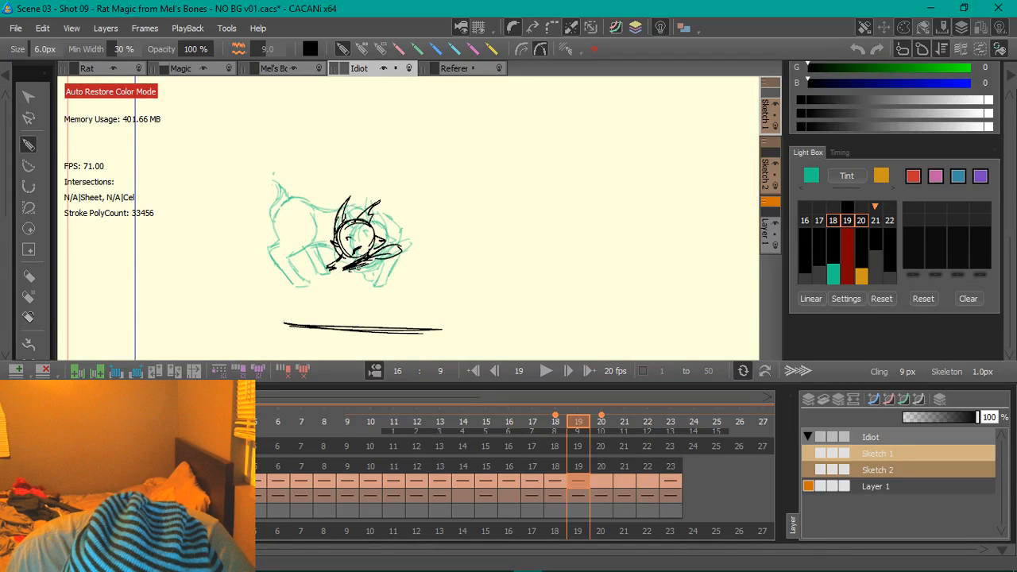
On frame 19, draw the shoulder and both forelegs around the head, comparing the pose with frame 18.
drag(373, 210, 397, 243)
mouse_move(357, 270)
mouse_down()
mouse_move(374, 258)
mouse_move(379, 289)
mouse_up()
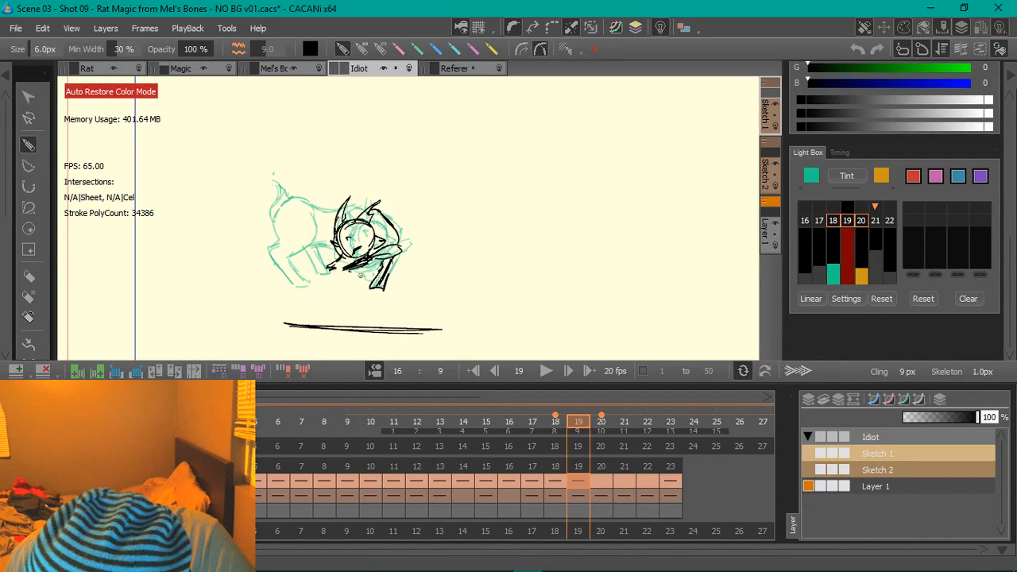
drag(361, 270, 347, 281)
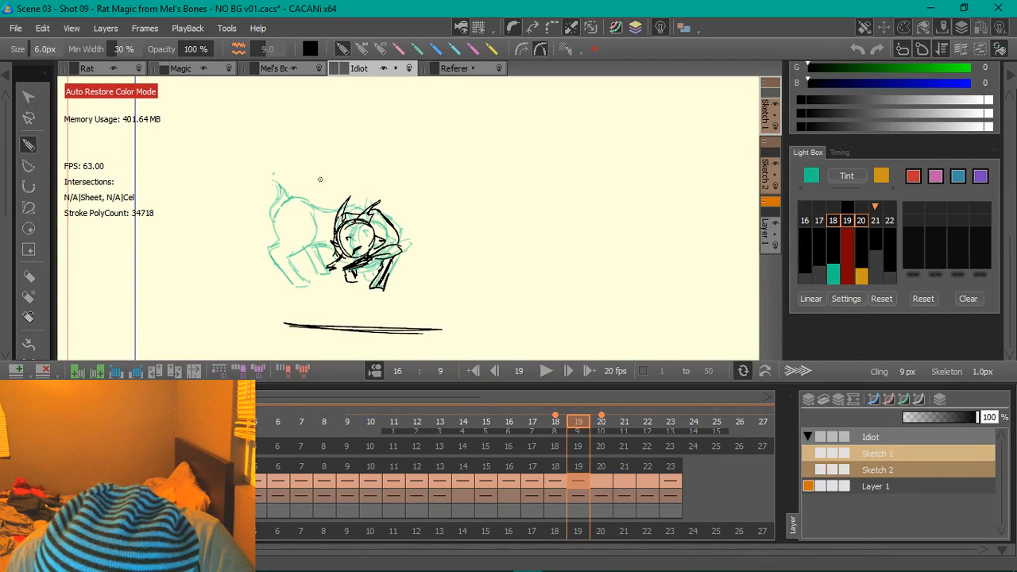
click(558, 429)
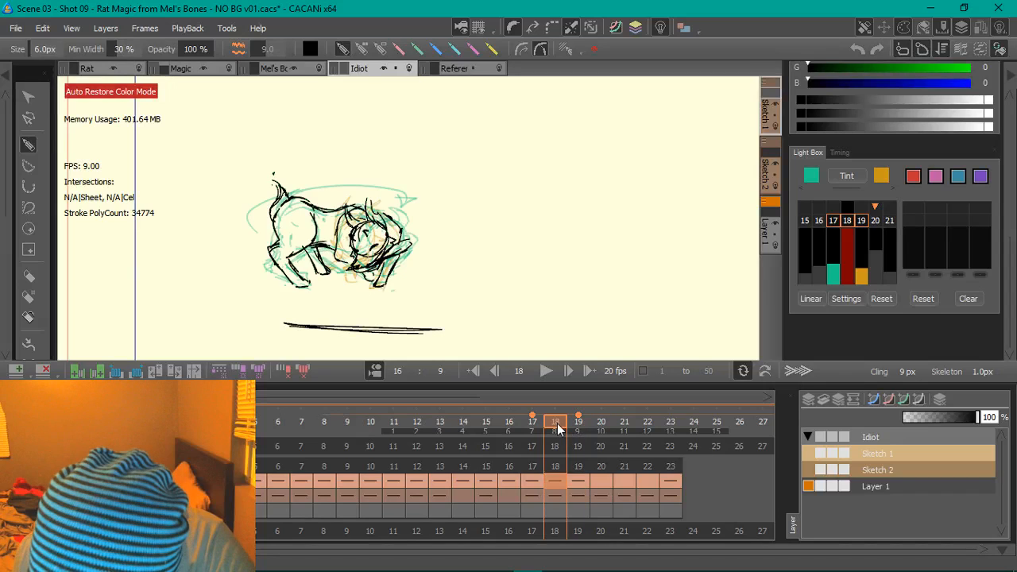
click(575, 433)
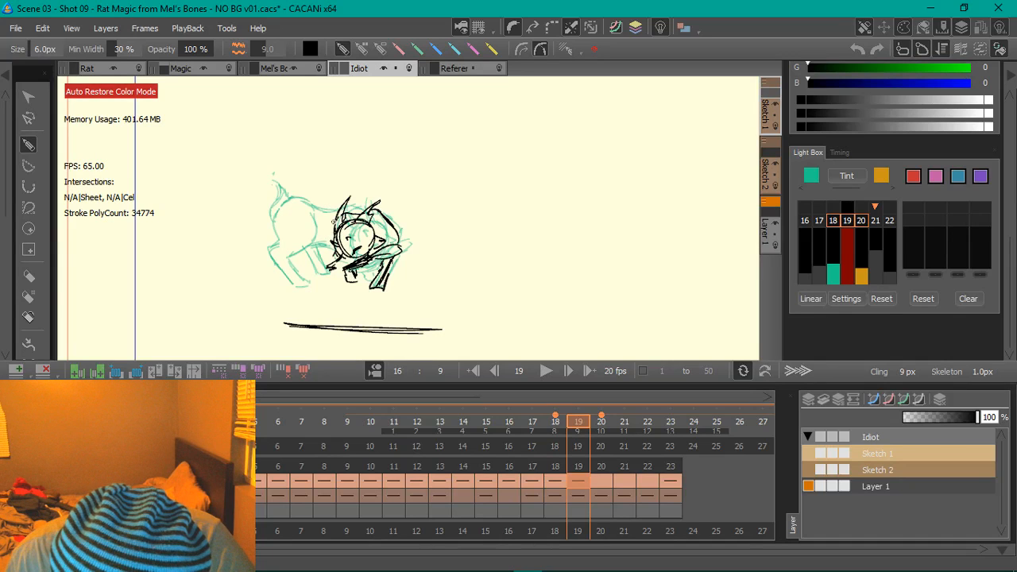
On frame 19, draw the rounded rump, the hind legs and belly line, and a short tail pointing up and back.
drag(314, 198, 283, 237)
drag(282, 240, 261, 293)
mouse_move(262, 293)
mouse_down()
mouse_move(275, 263)
mouse_move(321, 225)
mouse_up()
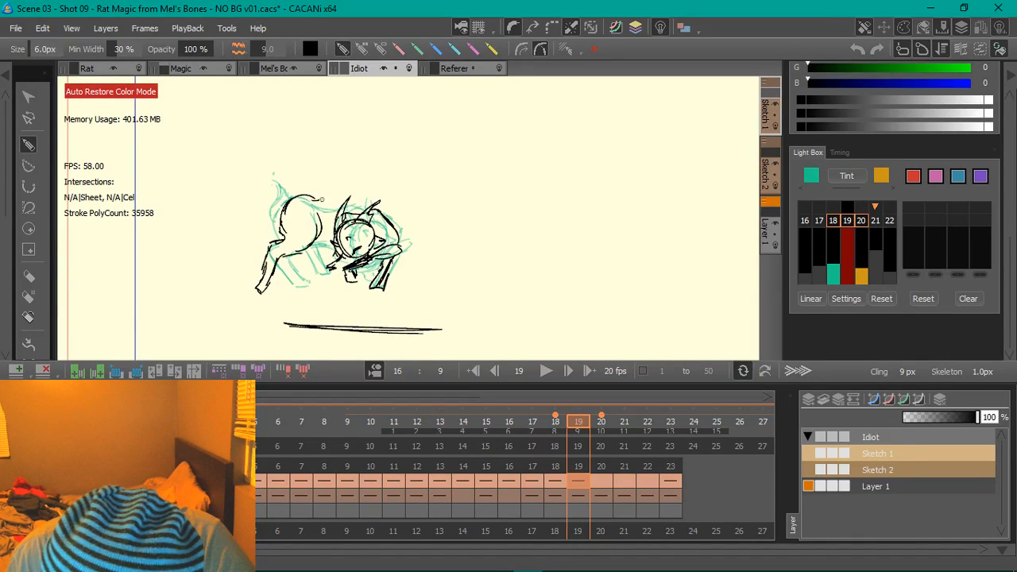
mouse_move(318, 259)
mouse_down()
mouse_move(304, 255)
mouse_move(323, 274)
mouse_up()
drag(292, 198, 265, 188)
drag(282, 216, 267, 193)
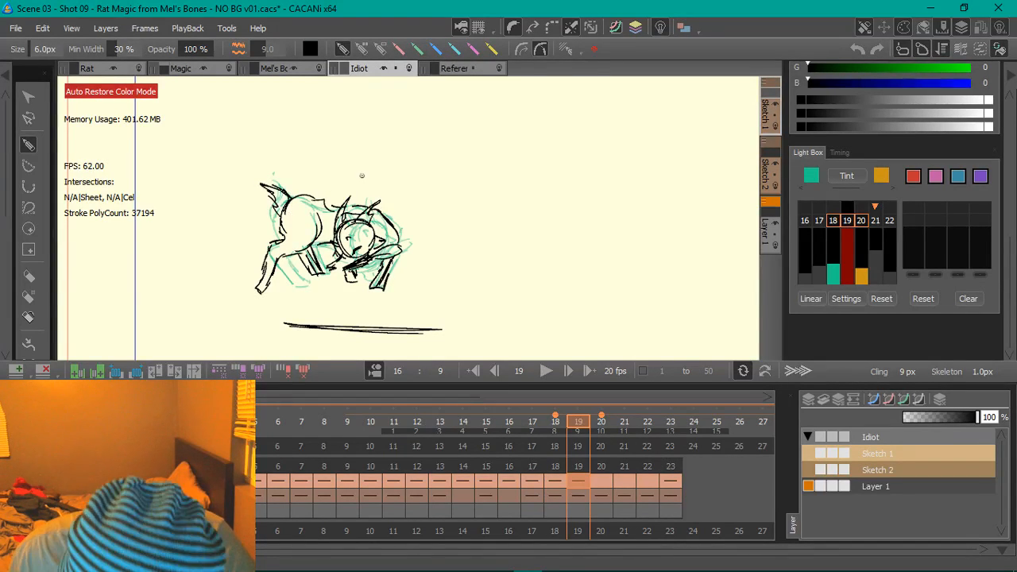
Compare with frame 18, then erase frame 19's near hind leg and redraw it hanging straight down from the rump.
mouse_move(574, 429)
mouse_down()
mouse_move(425, 441)
mouse_move(535, 433)
mouse_move(604, 443)
mouse_move(575, 436)
mouse_move(535, 444)
mouse_move(600, 449)
mouse_move(546, 453)
mouse_up()
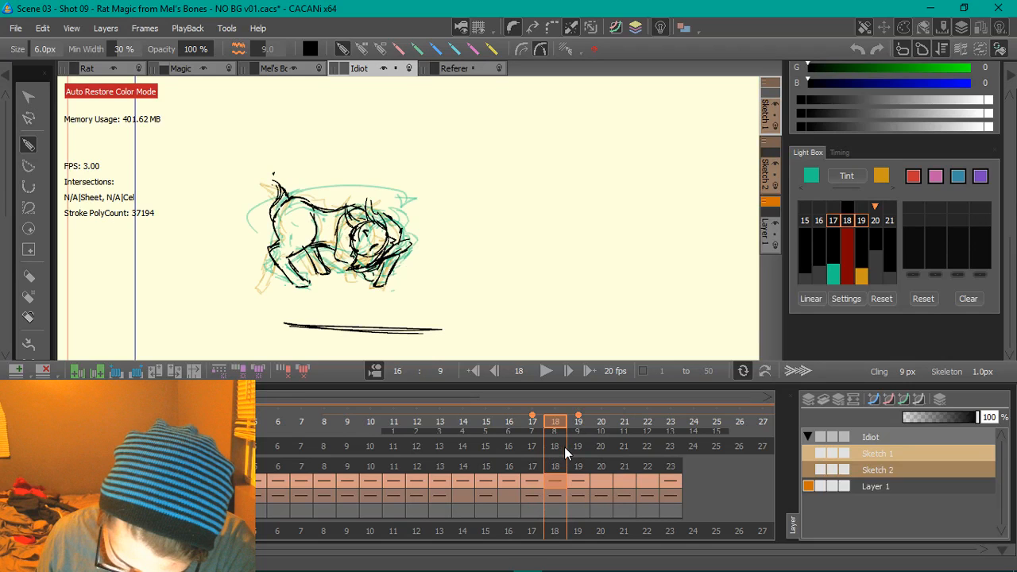
click(578, 447)
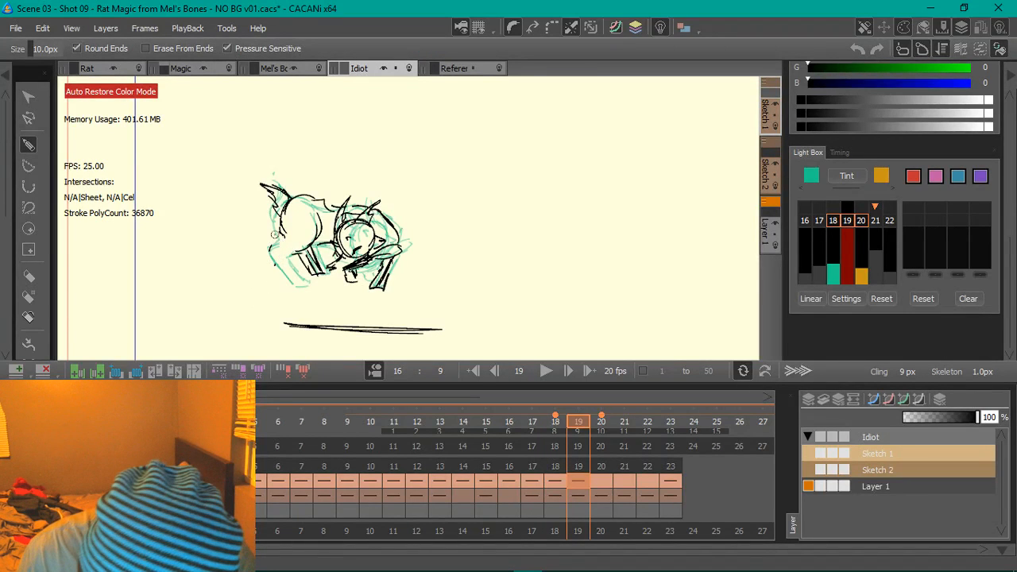
mouse_move(276, 234)
mouse_down()
mouse_move(270, 282)
mouse_move(285, 284)
mouse_up()
drag(316, 232, 306, 247)
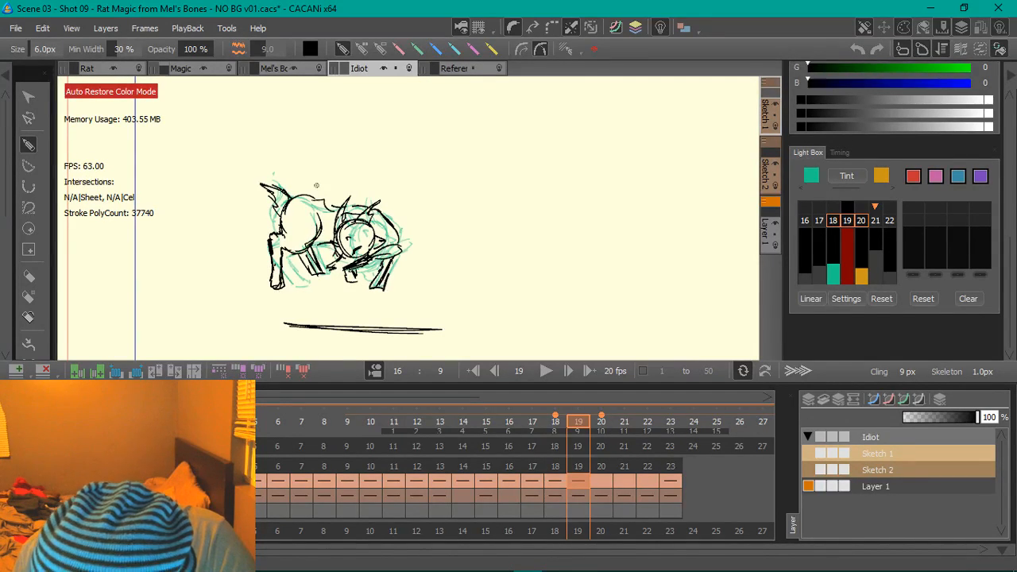
On blank frame 20, draw the head circle, muzzle, face and swept-back horns, farther back than on frame 19.
mouse_move(578, 427)
mouse_down()
mouse_move(538, 427)
mouse_move(618, 435)
mouse_move(536, 445)
mouse_move(604, 443)
mouse_up()
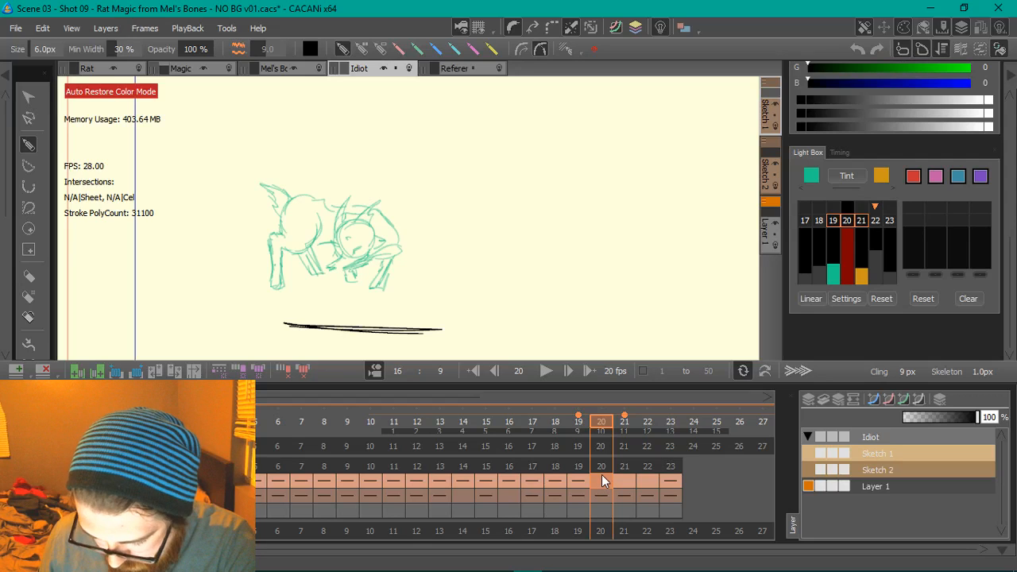
drag(353, 226, 306, 268)
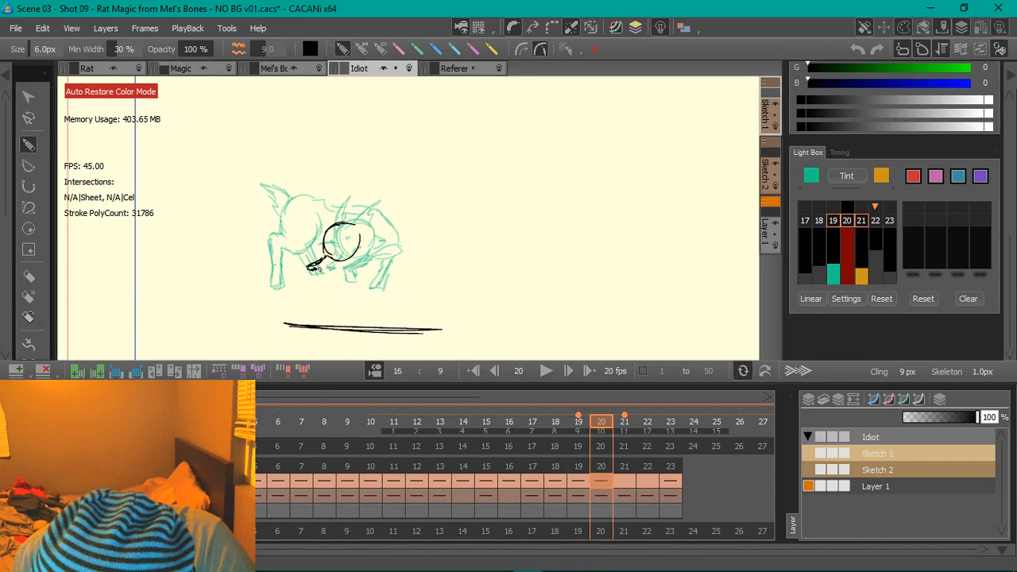
mouse_move(316, 267)
mouse_down()
mouse_move(385, 253)
mouse_move(385, 267)
mouse_move(380, 256)
mouse_move(350, 270)
mouse_move(348, 244)
mouse_move(331, 231)
mouse_move(384, 209)
mouse_move(356, 200)
mouse_move(357, 224)
mouse_up()
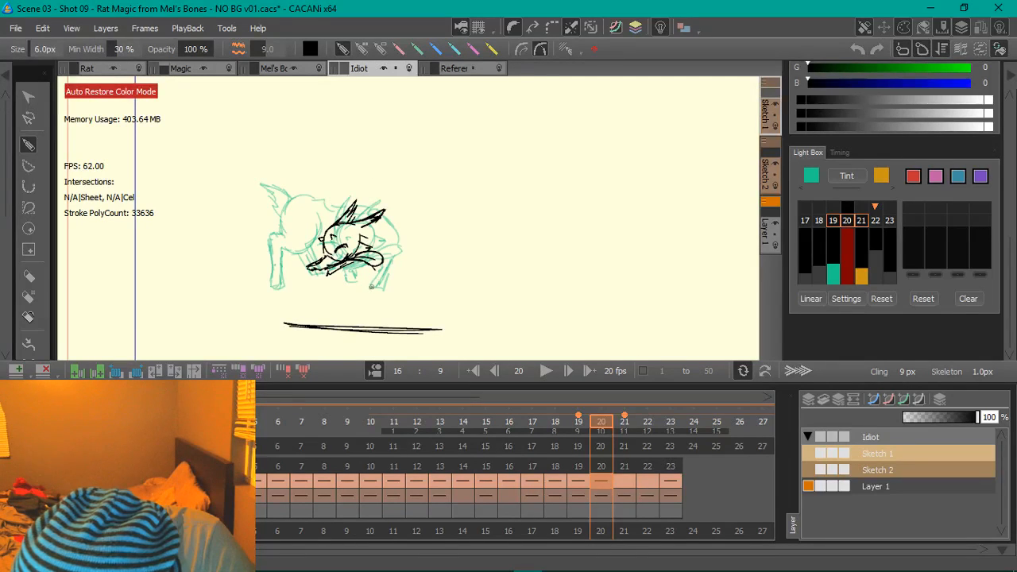
On frame 20, draw the shoulder curve, the planted near foreleg and the other foreleg tucked under the head.
mouse_move(374, 272)
mouse_down()
mouse_move(368, 289)
mouse_move(383, 268)
mouse_move(378, 286)
mouse_up()
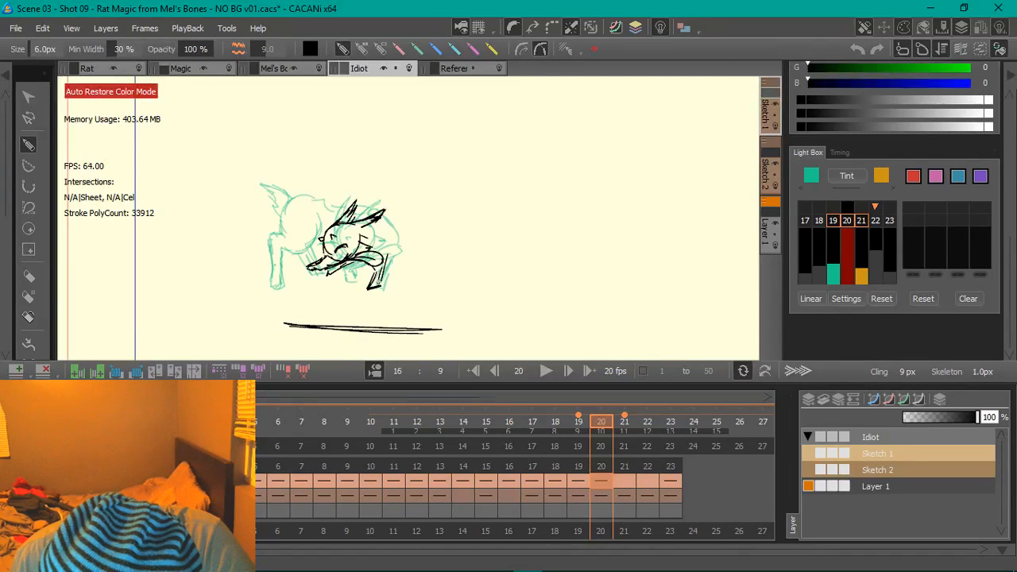
mouse_move(385, 229)
mouse_down()
mouse_move(391, 256)
mouse_move(393, 240)
mouse_up()
drag(381, 262, 369, 278)
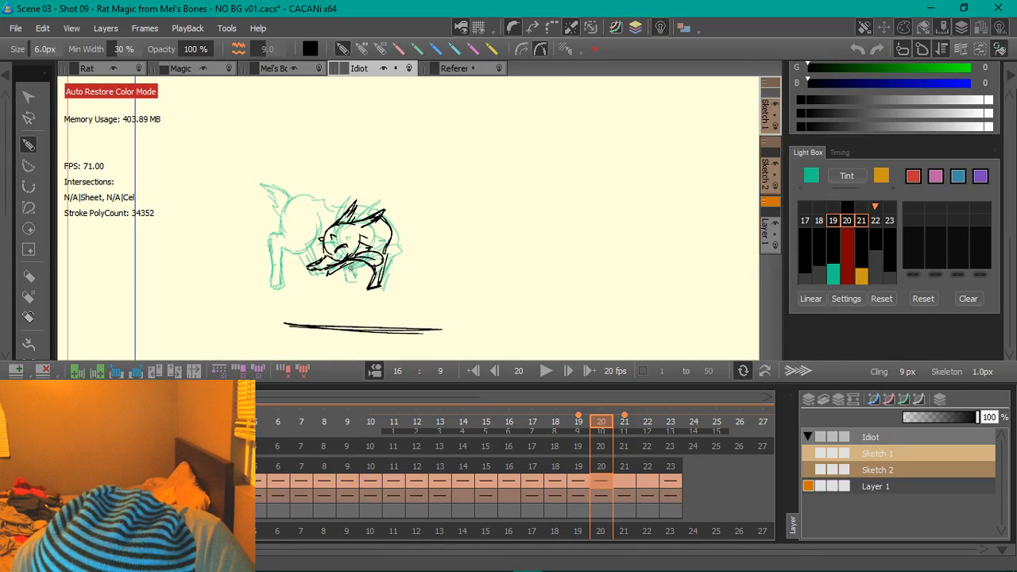
mouse_move(343, 268)
mouse_down()
mouse_move(322, 286)
mouse_move(354, 262)
mouse_up()
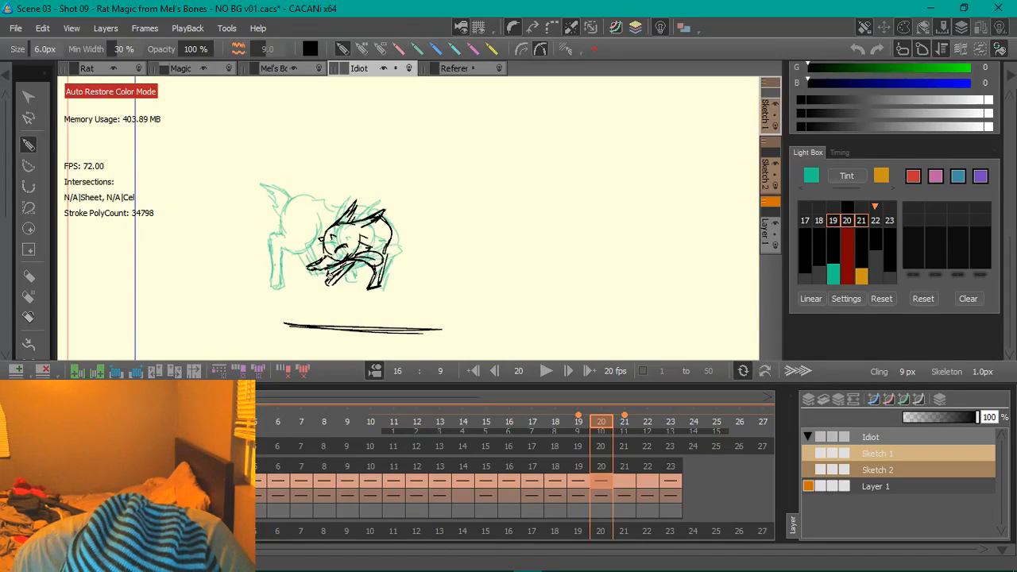
drag(332, 270, 341, 285)
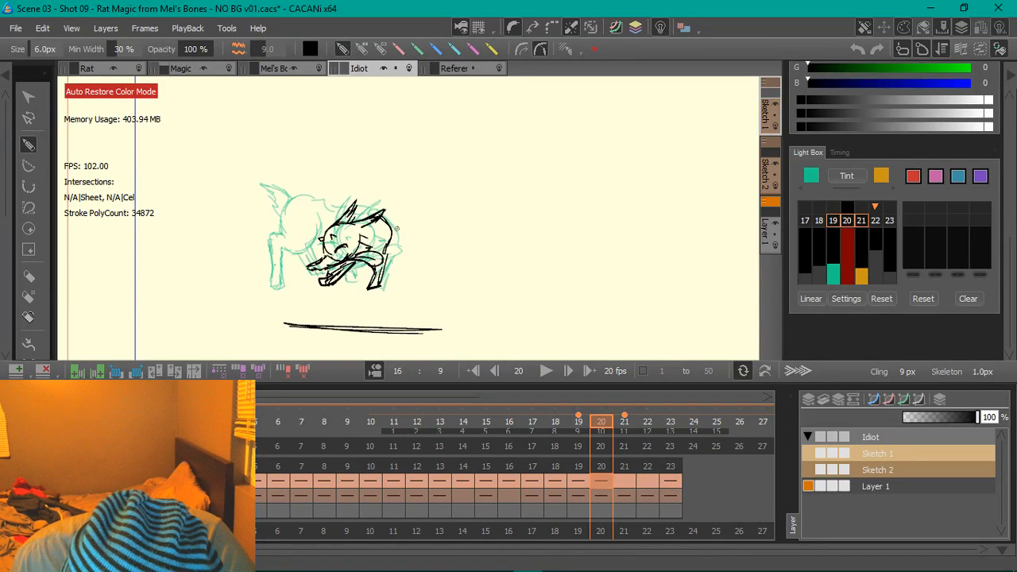
On frame 20, draw the rump with a stretched-out hind leg, the back line, tail and far hind leg, and reinforce the shoulder.
mouse_move(313, 199)
mouse_down()
mouse_move(262, 278)
mouse_move(327, 209)
mouse_move(362, 206)
mouse_move(391, 223)
mouse_move(373, 255)
mouse_move(372, 245)
mouse_move(378, 273)
mouse_up()
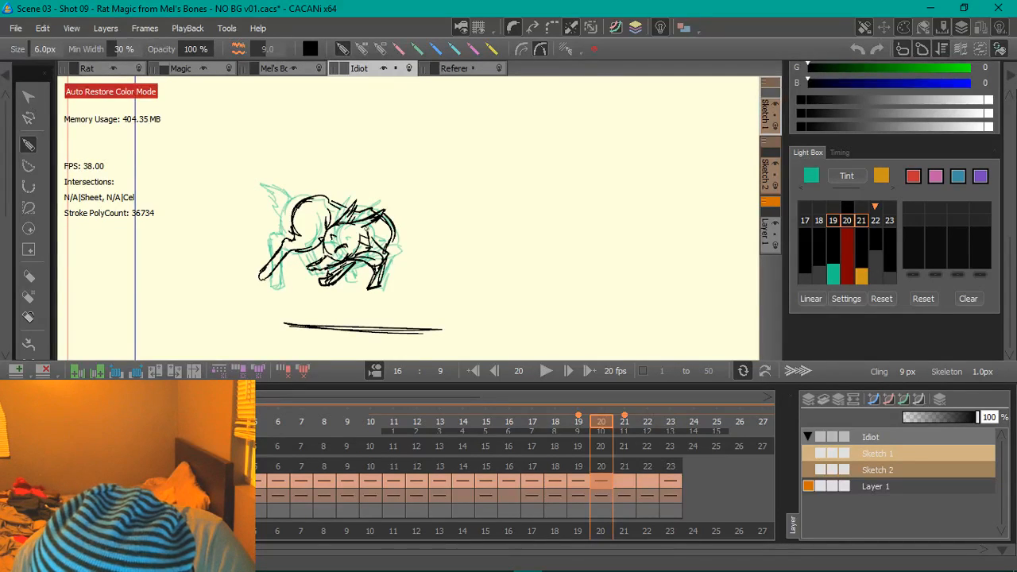
drag(394, 221, 384, 283)
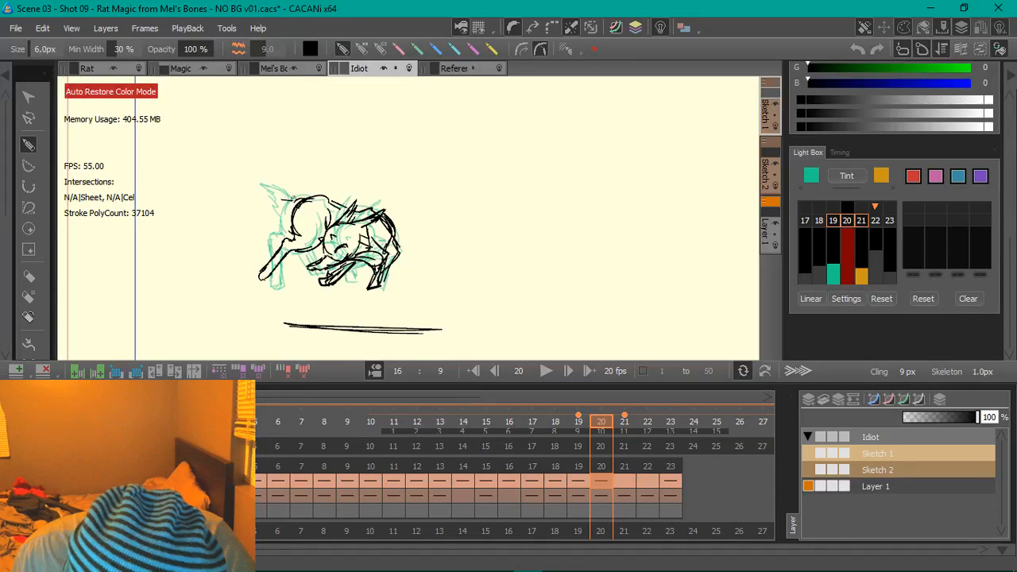
drag(268, 194, 297, 208)
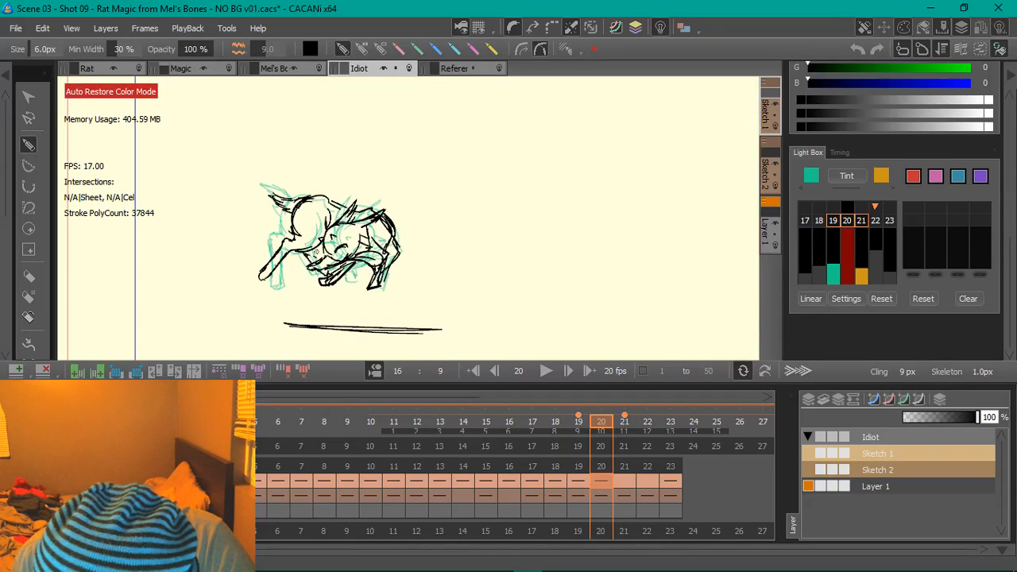
drag(313, 253, 328, 262)
Review frames 18 to 20, then on blank frame 21 draw the lowered head with its muzzle, face and swept-back horns.
mouse_move(596, 426)
mouse_down()
mouse_move(256, 443)
mouse_move(260, 434)
mouse_move(408, 429)
mouse_move(508, 443)
mouse_move(622, 434)
mouse_up()
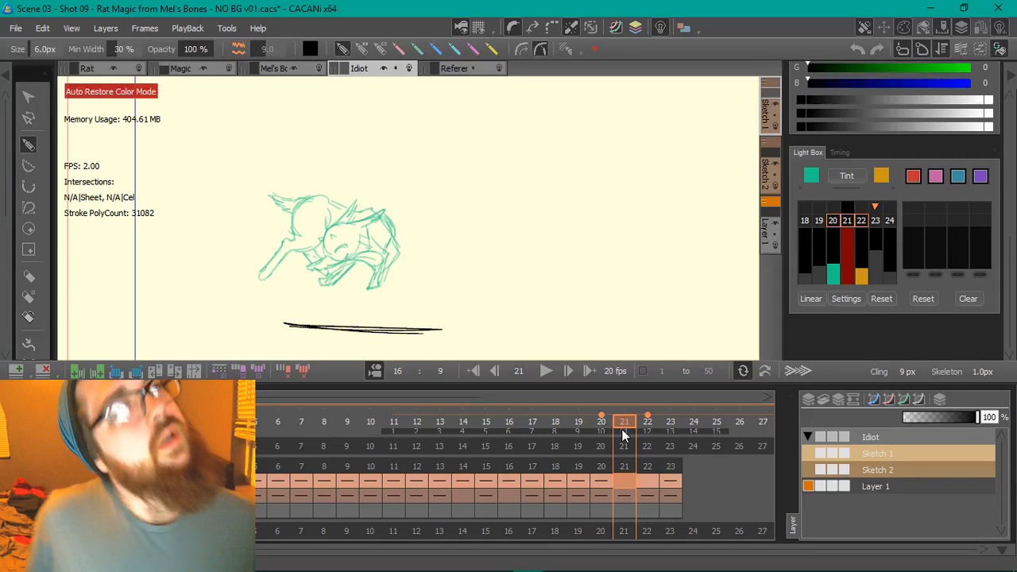
mouse_move(622, 434)
mouse_down()
mouse_move(326, 436)
mouse_move(528, 446)
mouse_move(412, 432)
mouse_move(559, 432)
mouse_up()
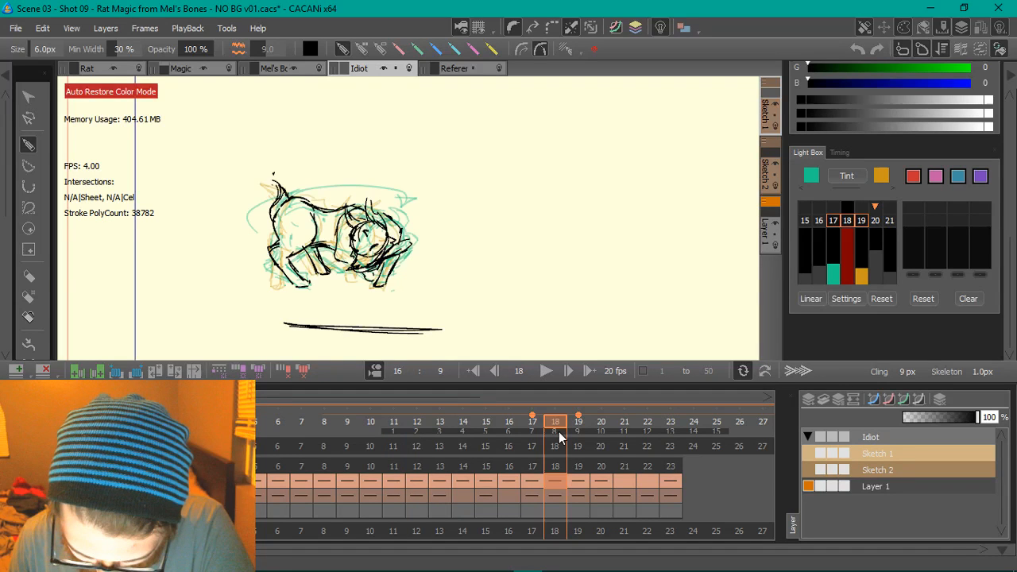
key(Right)
key(Right)
key(Right)
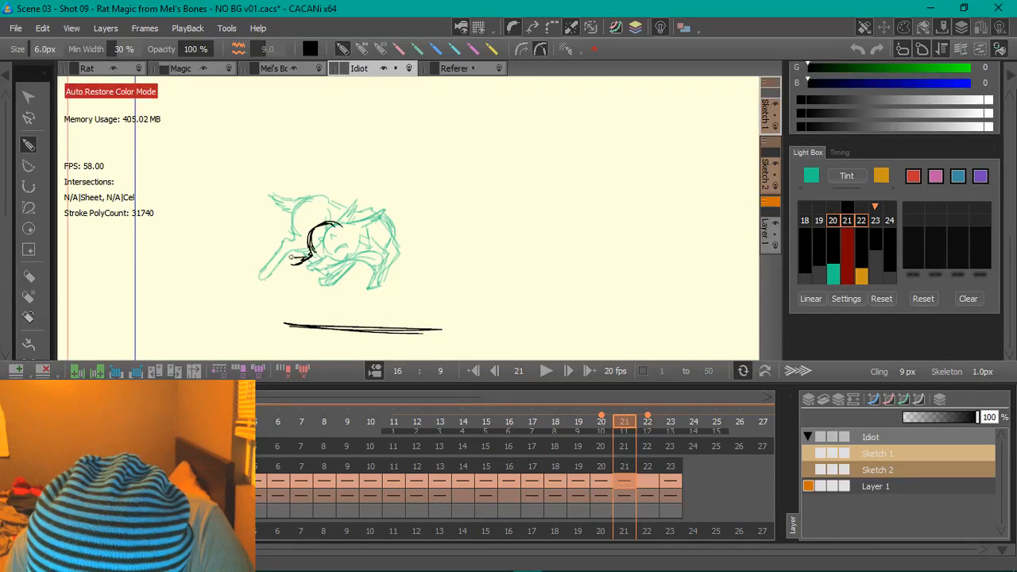
mouse_move(287, 261)
mouse_down()
mouse_move(366, 259)
mouse_move(335, 266)
mouse_move(362, 258)
mouse_move(327, 247)
mouse_move(318, 226)
mouse_move(307, 236)
mouse_up()
mouse_move(321, 226)
mouse_down()
mouse_move(382, 219)
mouse_move(342, 234)
mouse_move(364, 215)
mouse_up()
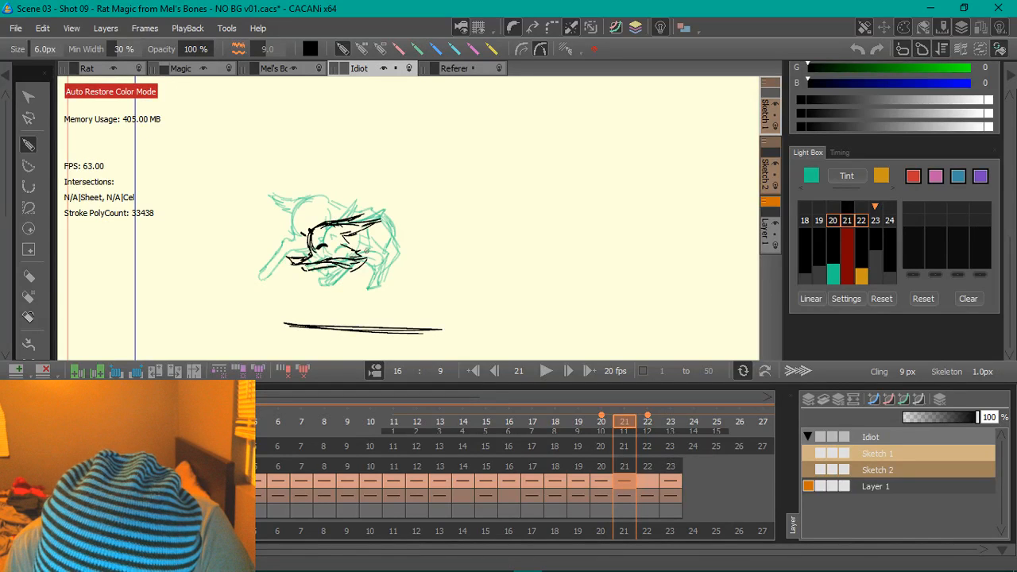
On frame 21, draw the shoulder and bent forelegs, and the rump with an extended hind leg and raised tail.
mouse_move(366, 250)
mouse_down()
mouse_move(356, 276)
mouse_move(369, 282)
mouse_move(389, 250)
mouse_move(322, 281)
mouse_move(347, 268)
mouse_up()
mouse_move(348, 218)
mouse_down()
mouse_move(391, 246)
mouse_move(366, 258)
mouse_up()
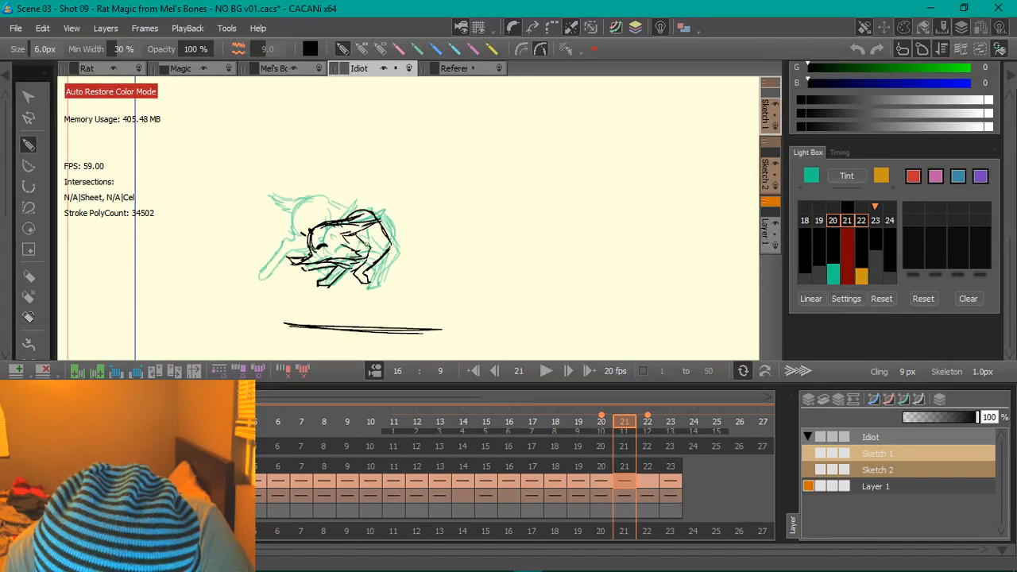
mouse_move(301, 235)
mouse_down()
mouse_move(341, 205)
mouse_move(314, 249)
mouse_move(252, 267)
mouse_up()
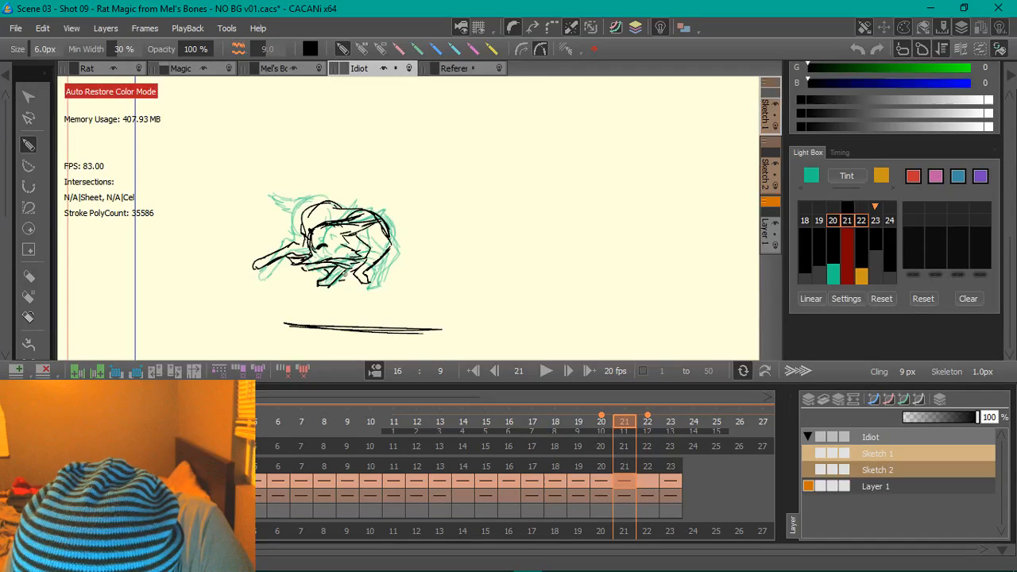
drag(301, 193, 307, 198)
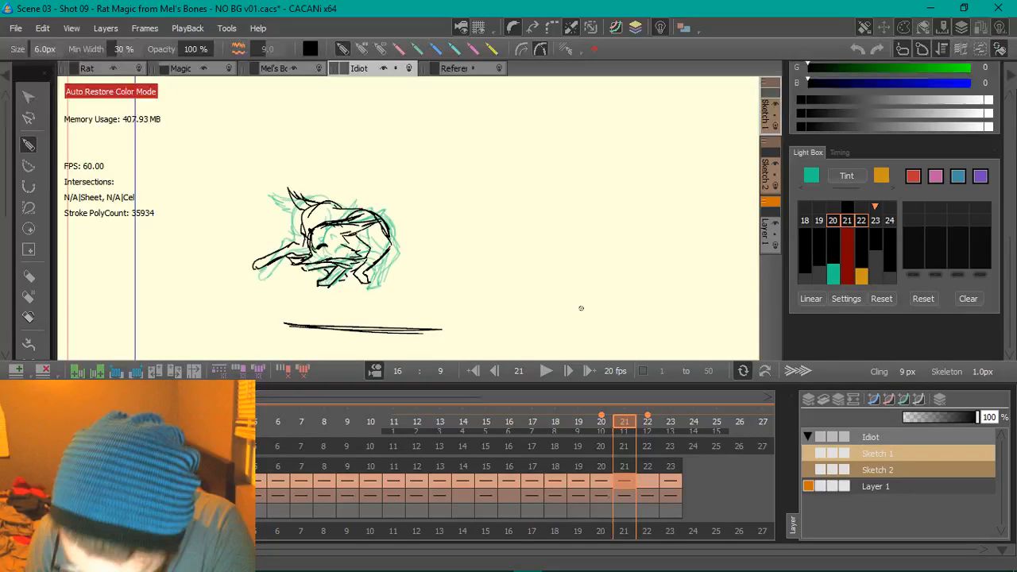
Check frame 20, then on blank frame 22 draw the head circle, open muzzle, eye and backswept horns between the neighbouring poses.
click(610, 445)
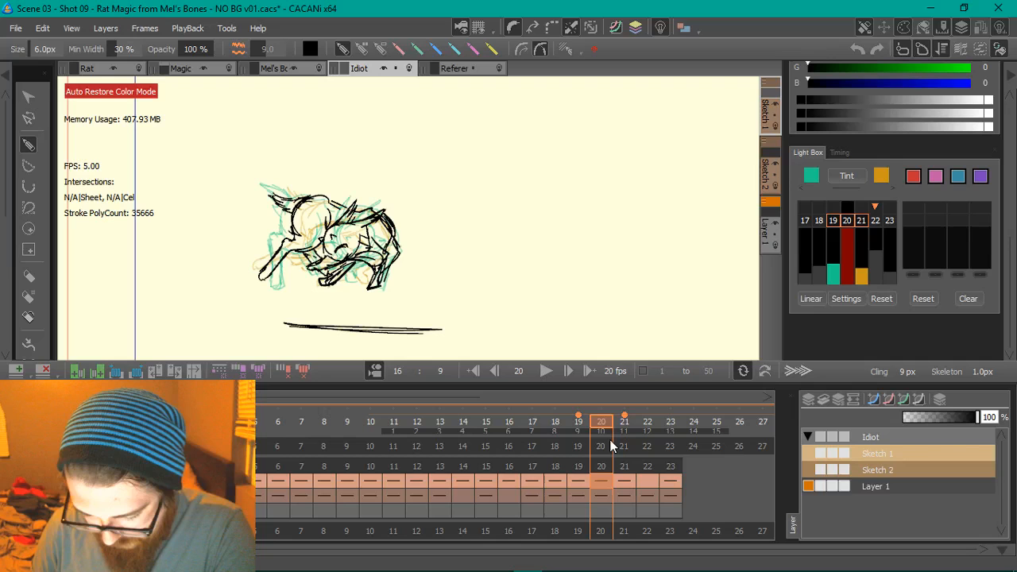
click(639, 440)
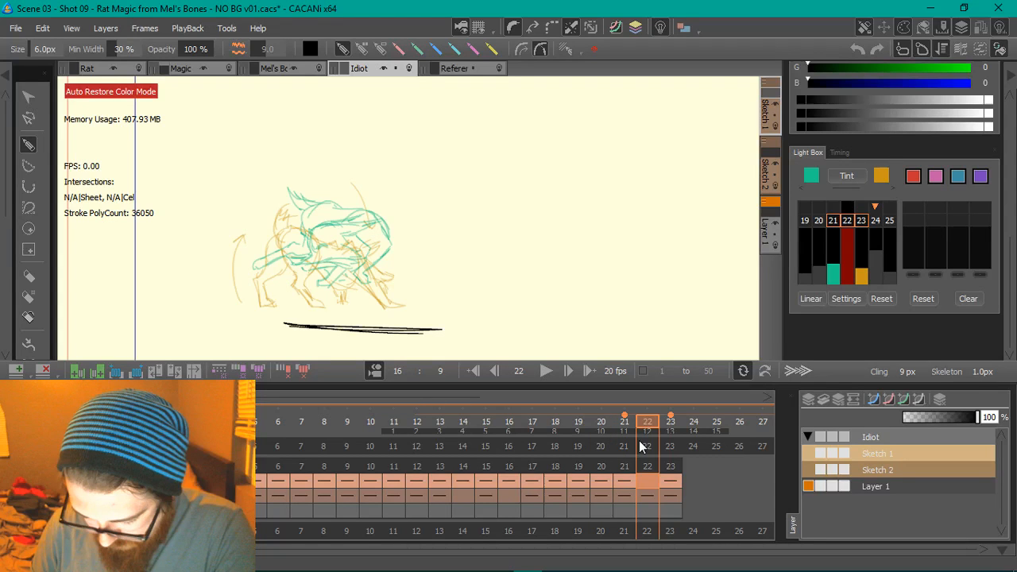
mouse_move(314, 231)
mouse_down()
mouse_move(262, 250)
mouse_move(319, 260)
mouse_move(309, 270)
mouse_up()
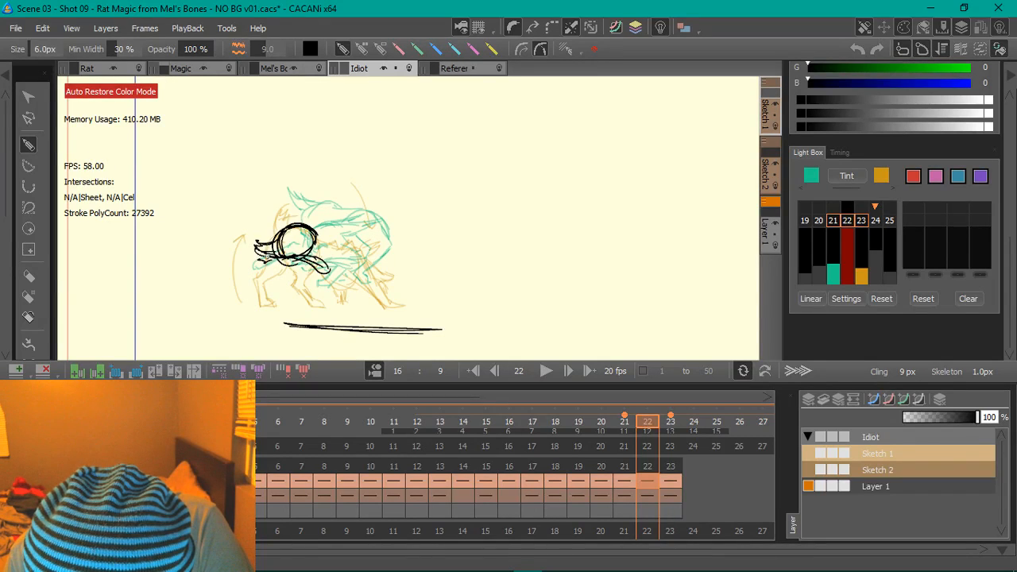
drag(259, 260, 304, 267)
mouse_move(253, 241)
mouse_down()
mouse_move(256, 251)
mouse_move(296, 243)
mouse_move(298, 225)
mouse_move(321, 235)
mouse_up()
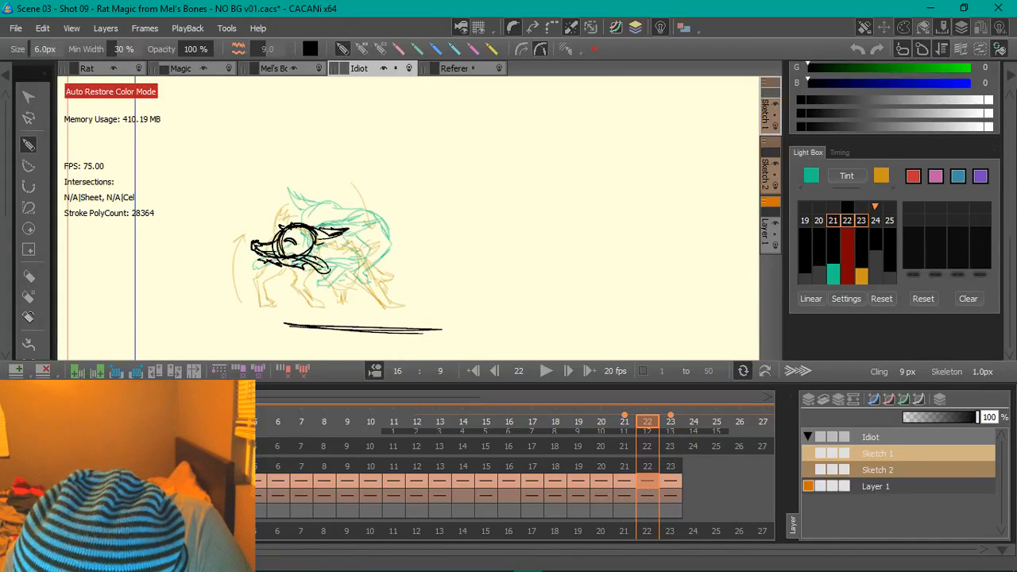
On frame 22, draw the shoulder, the outstretched and tucked forelegs, and the rounded back and body curve with the tail.
drag(317, 227, 343, 222)
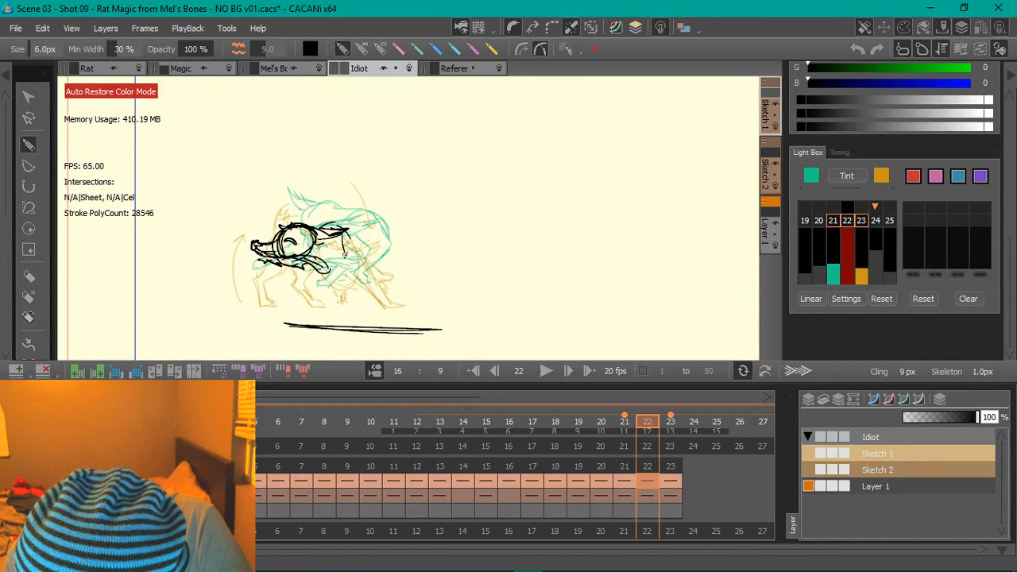
drag(345, 252, 262, 290)
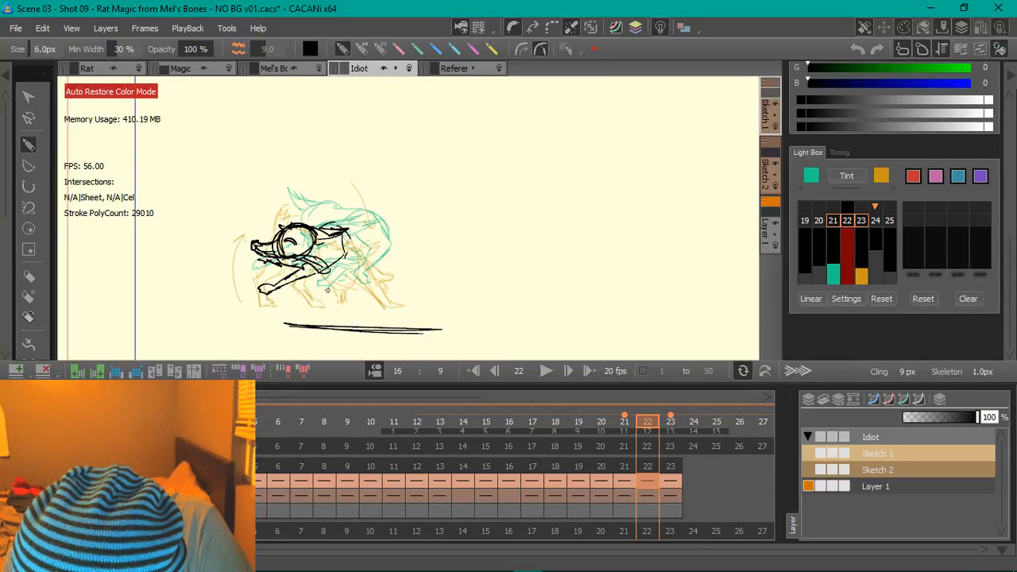
drag(313, 273, 320, 281)
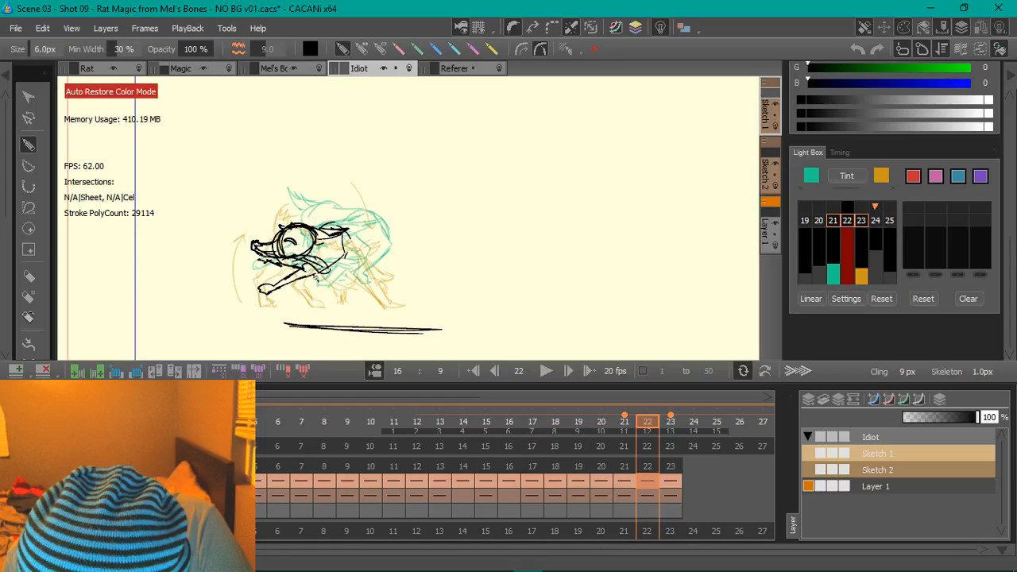
mouse_move(306, 286)
mouse_down()
mouse_move(364, 268)
mouse_move(330, 276)
mouse_up()
mouse_move(378, 220)
mouse_down()
mouse_move(389, 238)
mouse_move(318, 229)
mouse_move(301, 210)
mouse_move(316, 217)
mouse_up()
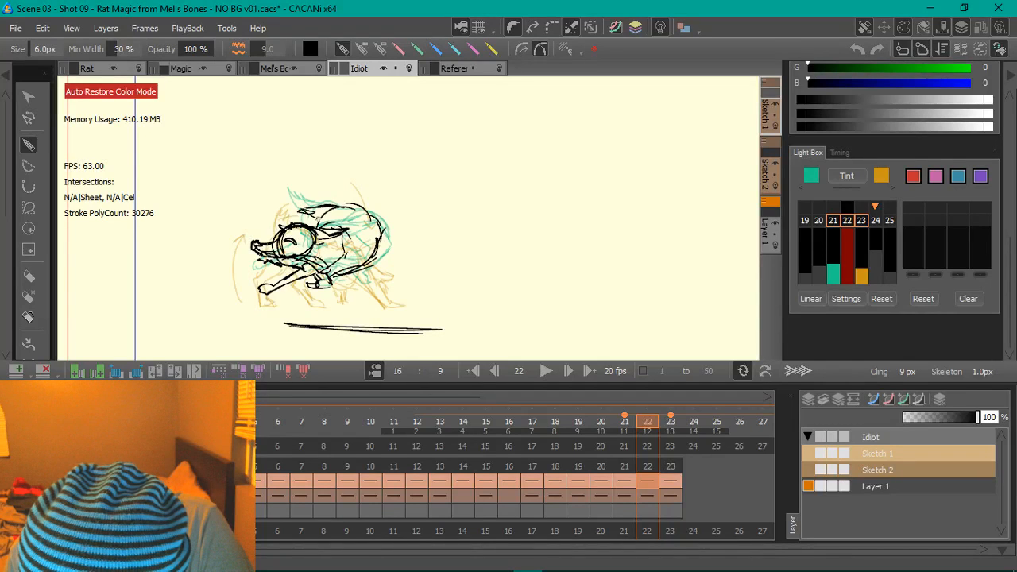
mouse_move(299, 211)
mouse_down()
mouse_move(323, 220)
mouse_move(292, 224)
mouse_up()
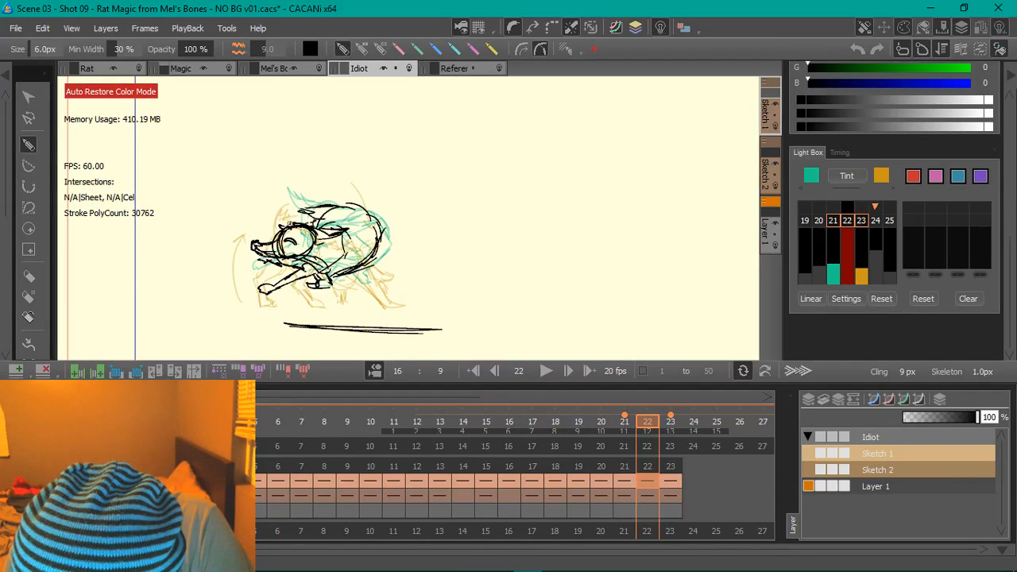
On frame 22, draw the tucked hind leg beneath the body and strengthen the curve of the haunch.
mouse_move(357, 271)
mouse_down()
mouse_move(332, 277)
mouse_move(365, 278)
mouse_up()
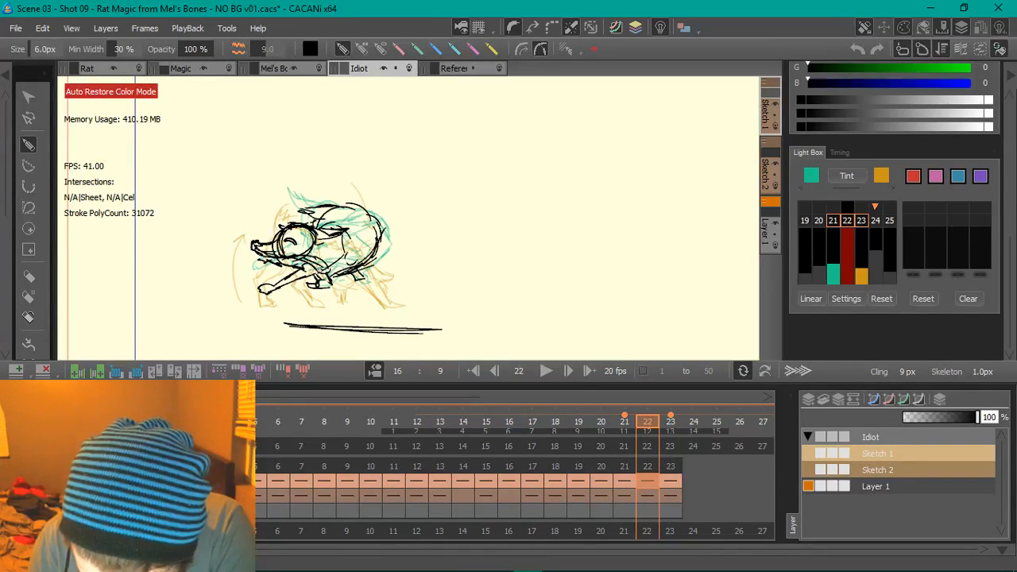
drag(370, 240, 346, 272)
mouse_move(374, 217)
mouse_down()
mouse_move(370, 236)
mouse_move(380, 238)
mouse_move(363, 267)
mouse_up()
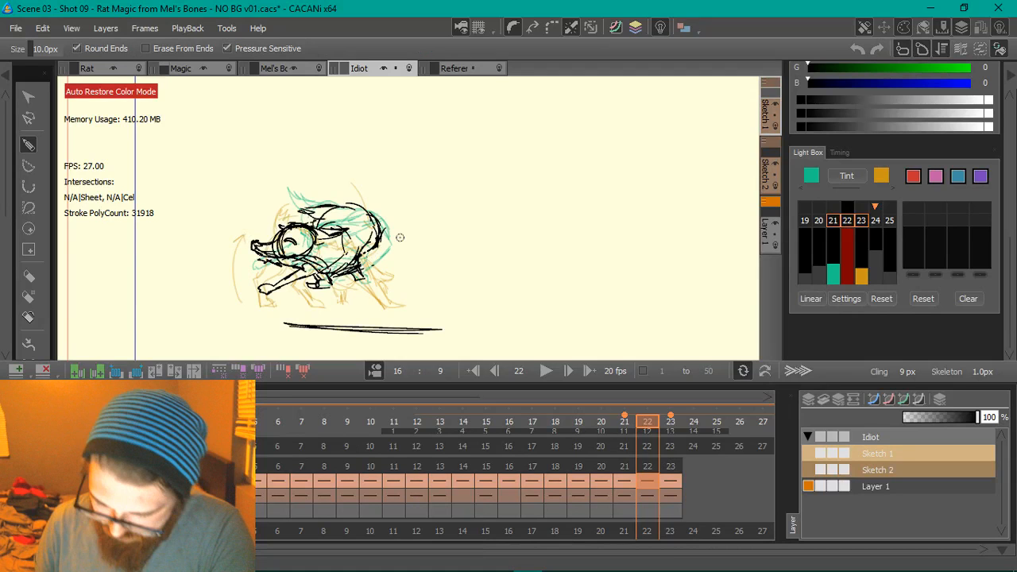
Return to frame 1, switch to the Mel's Bones sheet, and play back the full scene to review the creature's motion.
key(Home)
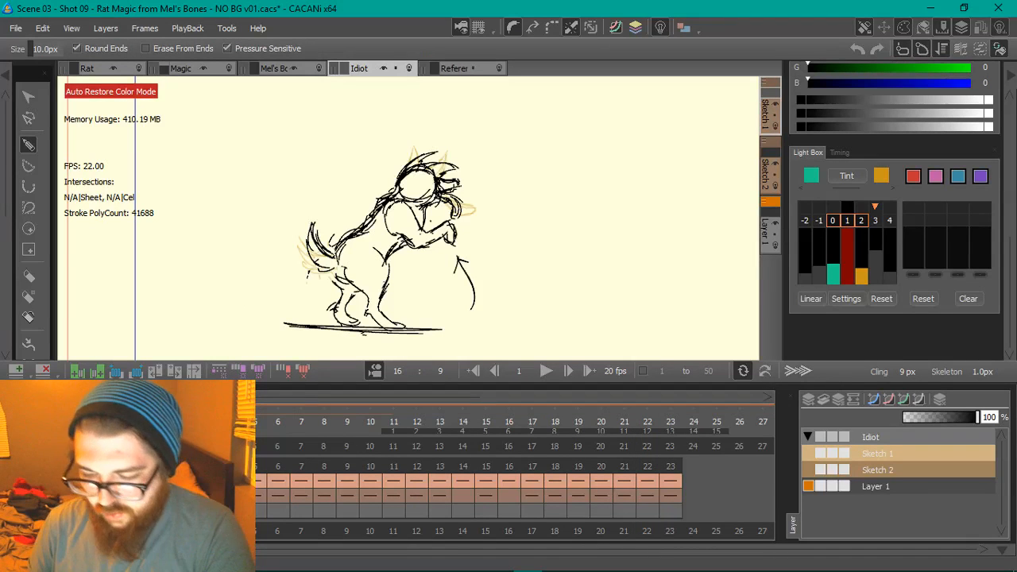
mouse_move(907, 570)
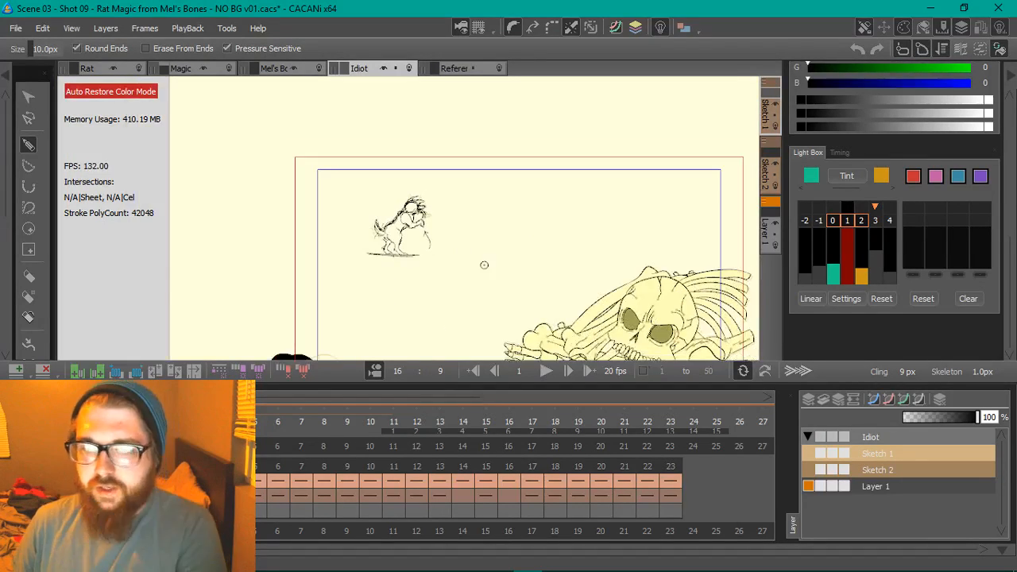
key(space)
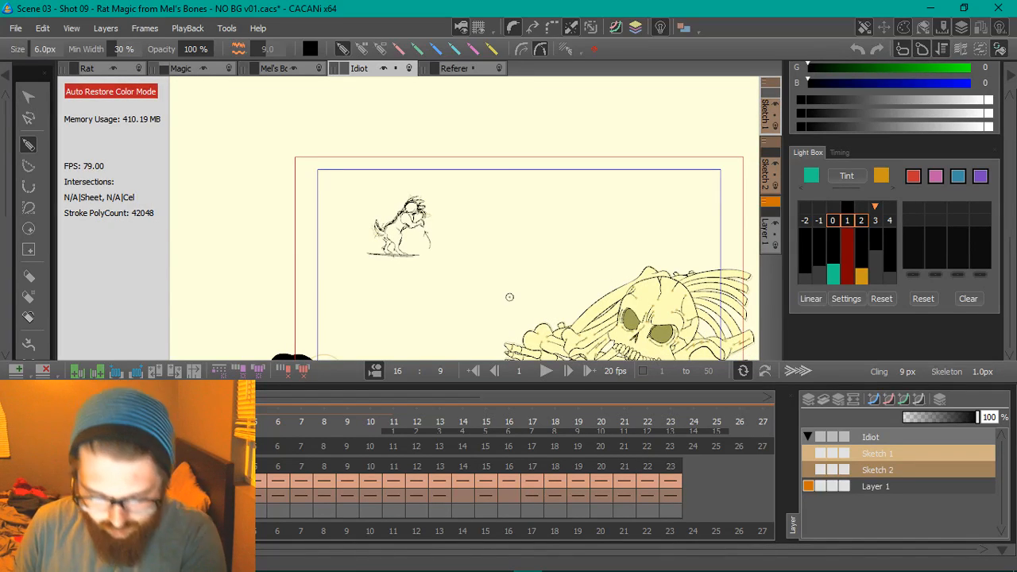
key(space)
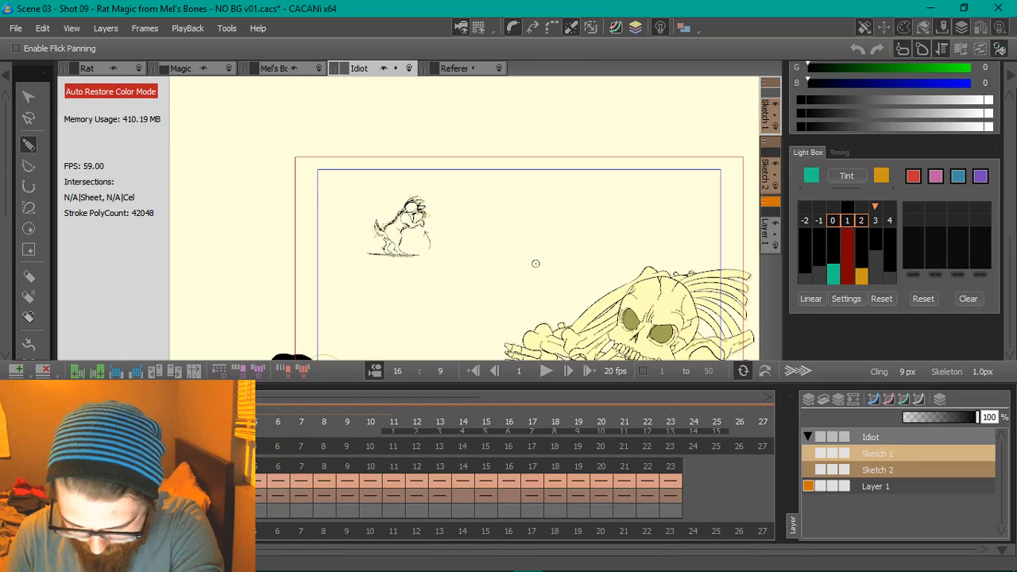
mouse_move(535, 263)
mouse_down()
mouse_move(438, 193)
mouse_move(425, 201)
mouse_up()
scroll(515, 484, up, 1)
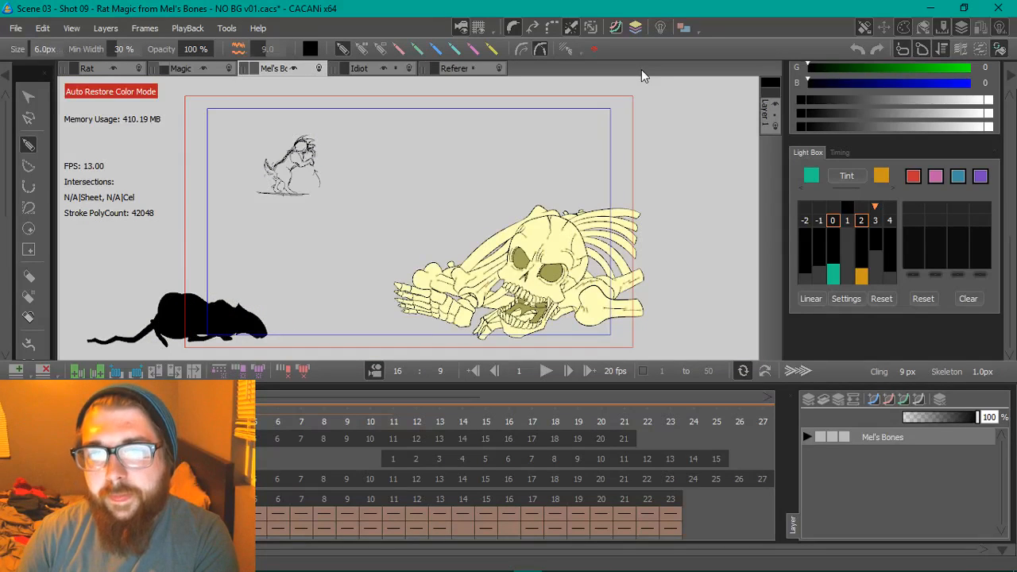
click(547, 373)
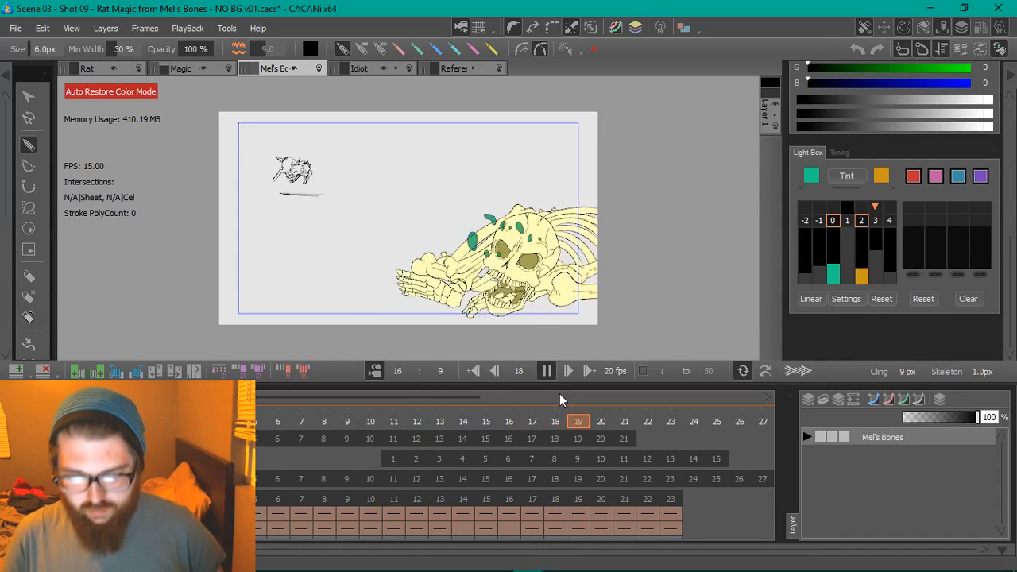